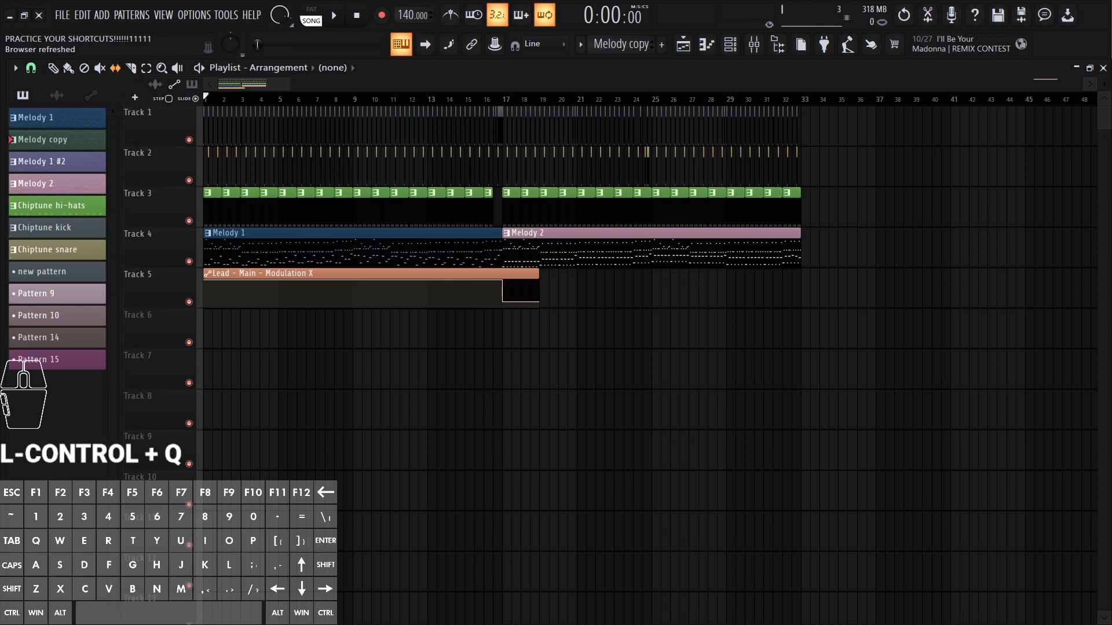
Step: Bring up the channel rack, piano roll and mixer in turn, finishing on the playlist
{"action": "key", "text": "F6"}
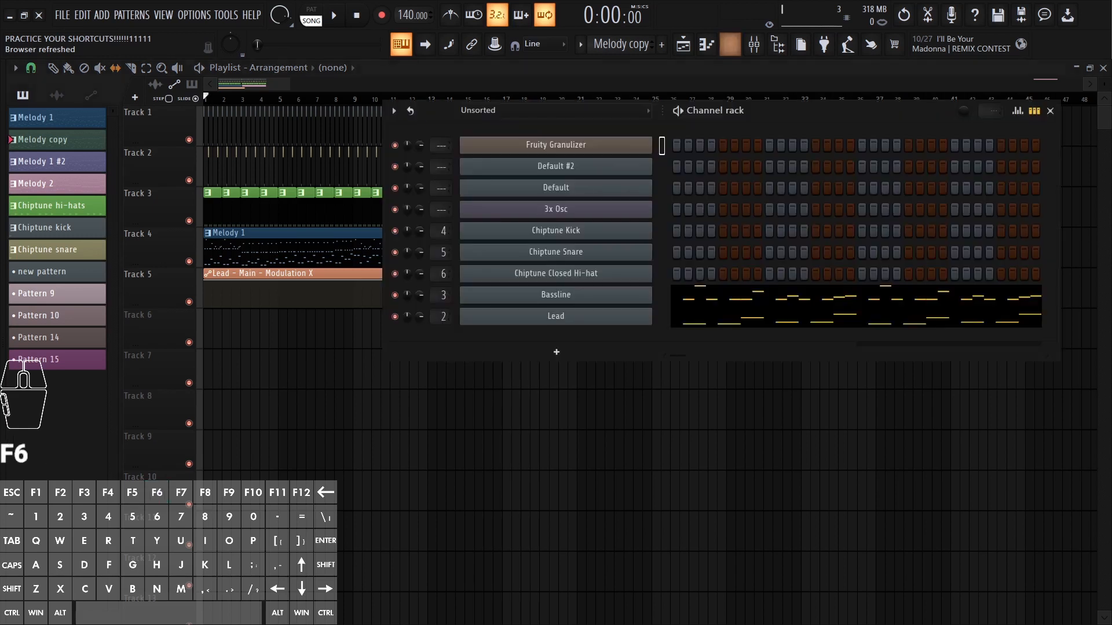
{"action": "key", "text": "F7"}
{"action": "key", "text": "F9"}
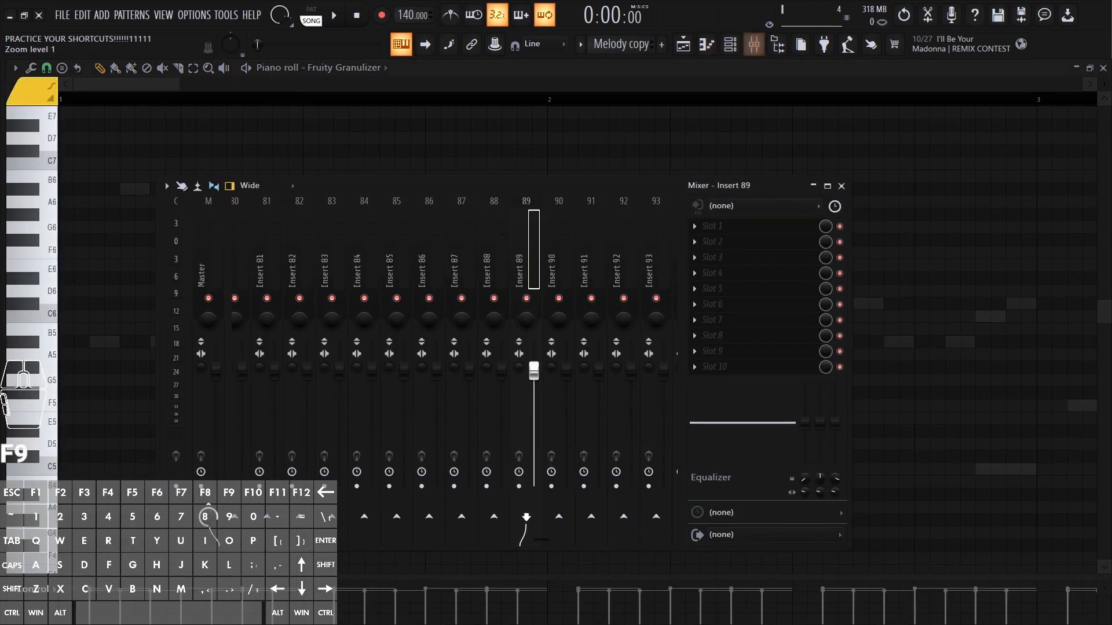
{"action": "key", "text": "F5"}
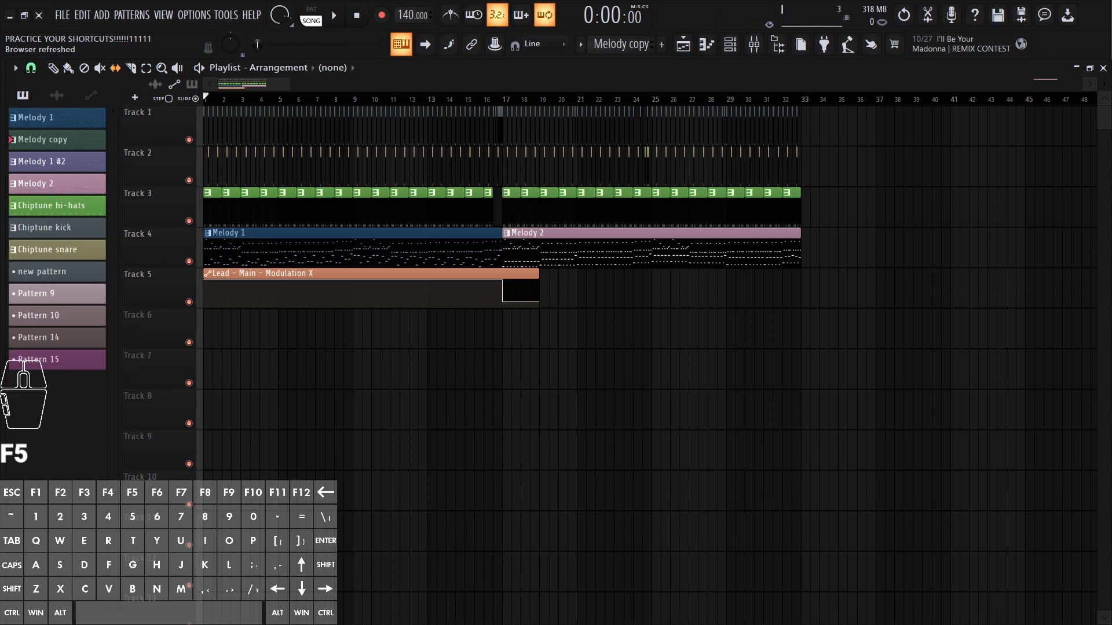
Step: Play the arrangement in song mode from the start to the end of its clips and stop playback
{"action": "key", "text": "space"}
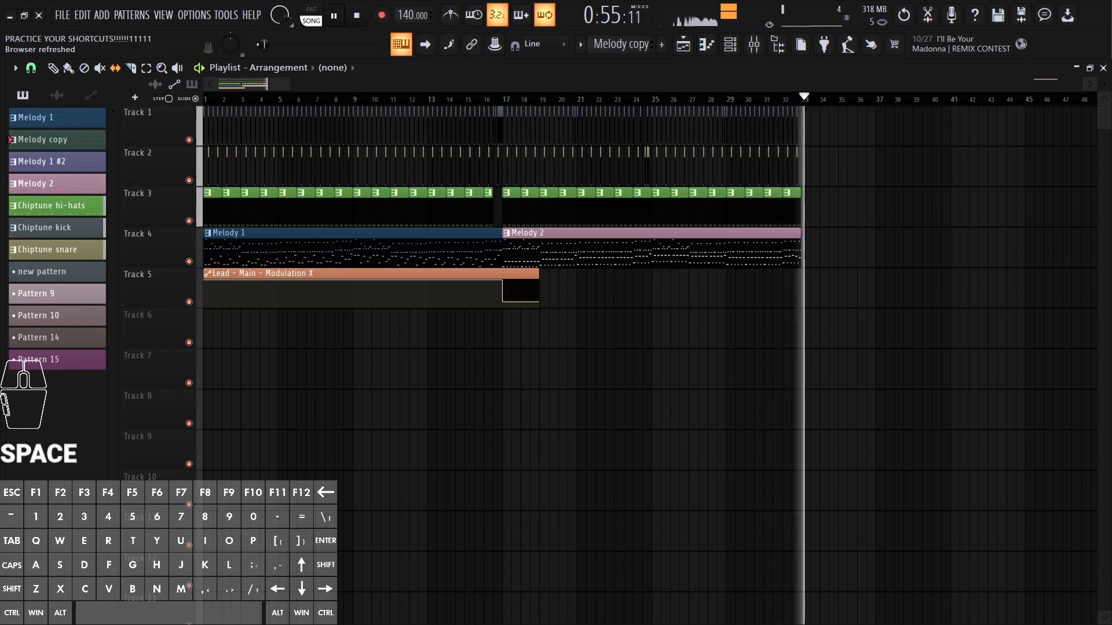
{"action": "key", "text": "space"}
{"action": "key", "text": "ctrl+q"}
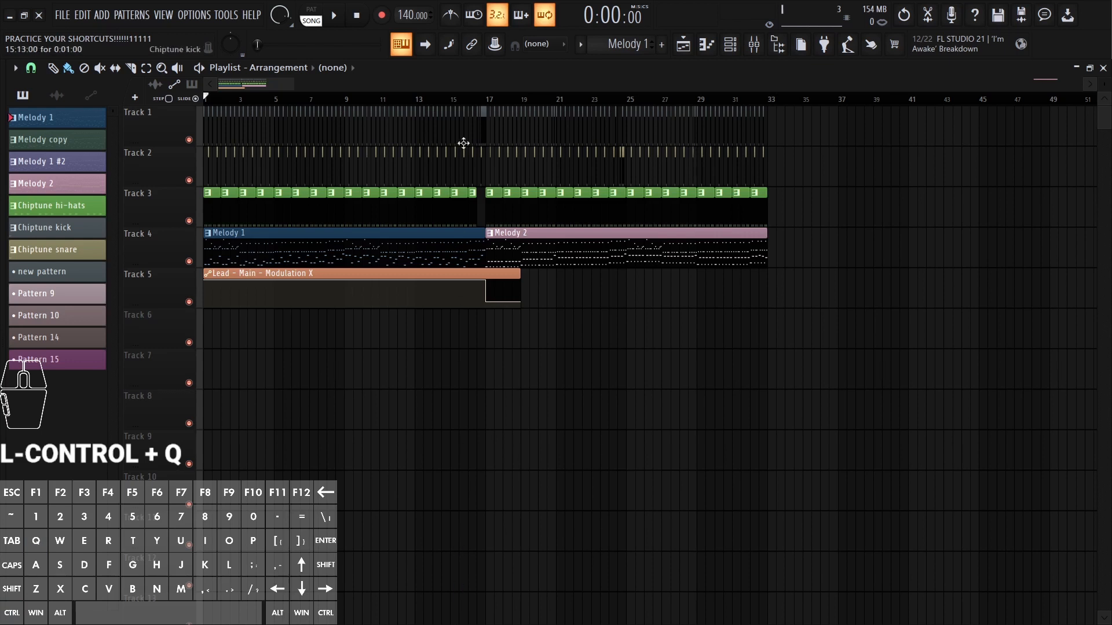
Step: Load Fruity HTML NoteBook into the first effect slot of the NOTEBOOK mixer track and detach its window
{"action": "key", "text": "F9"}
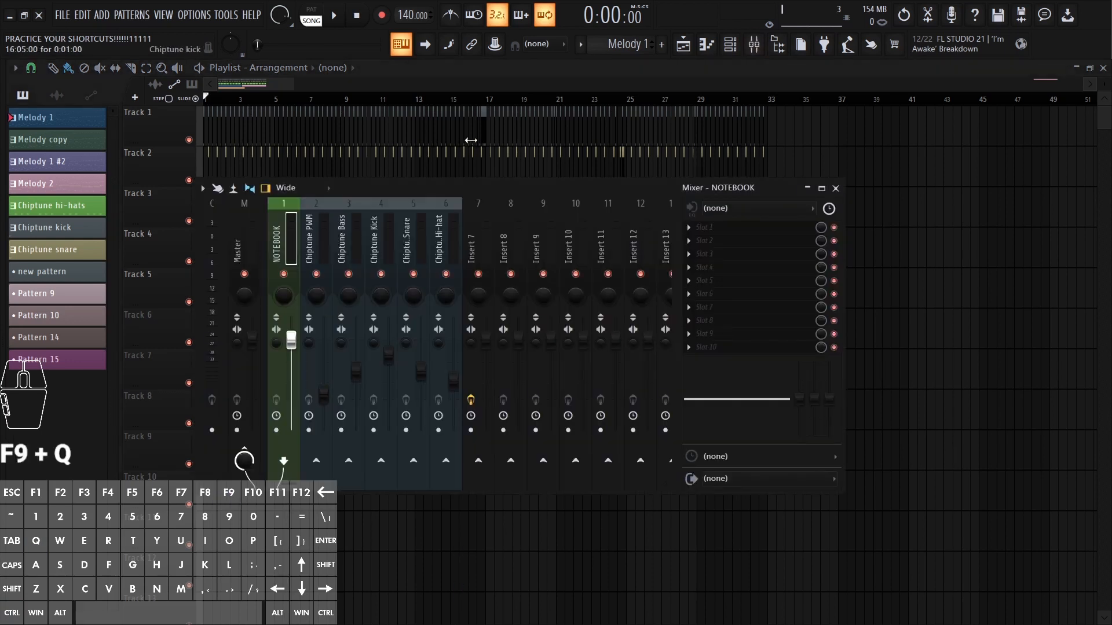
{"action": "left_click", "coordinate": [707, 229]}
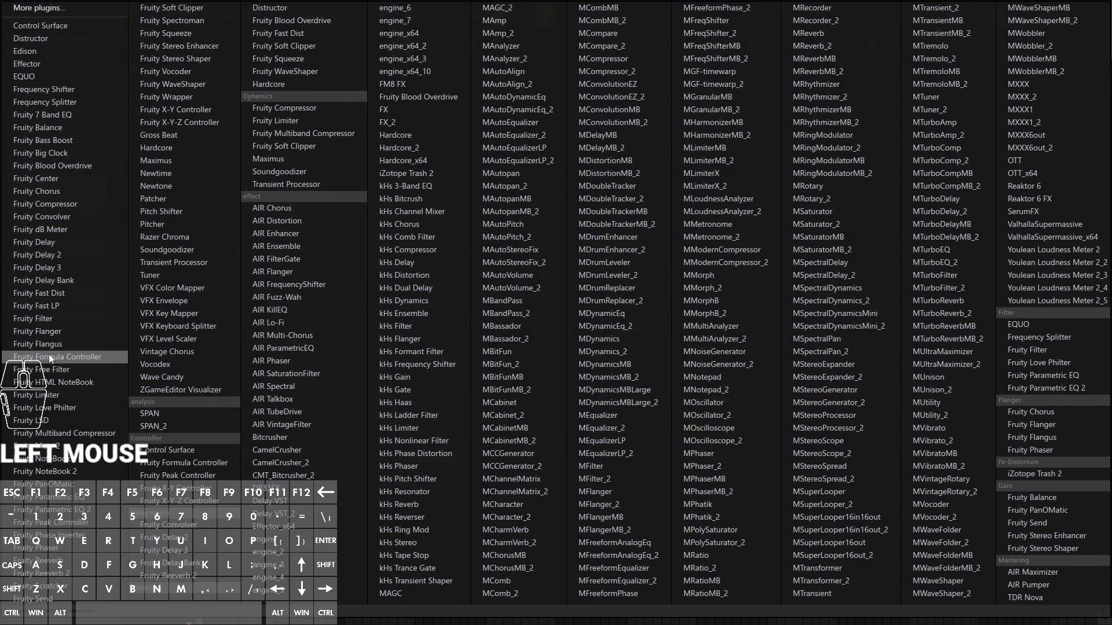
{"action": "left_click", "coordinate": [75, 382]}
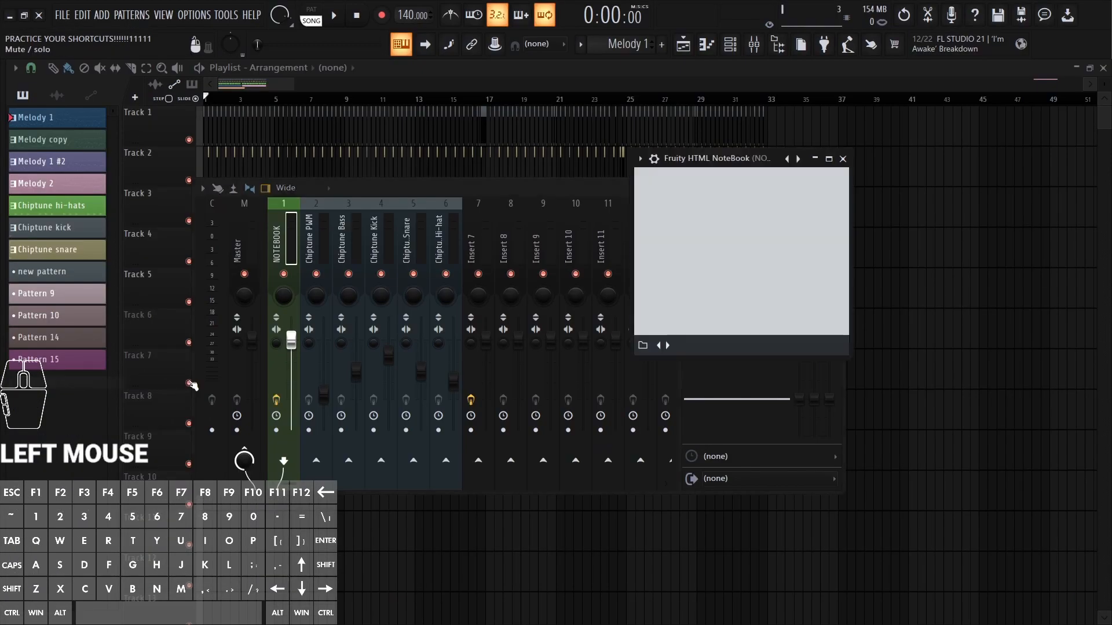
{"action": "left_click_drag", "start_coordinate": [681, 162], "coordinate": [858, 115]}
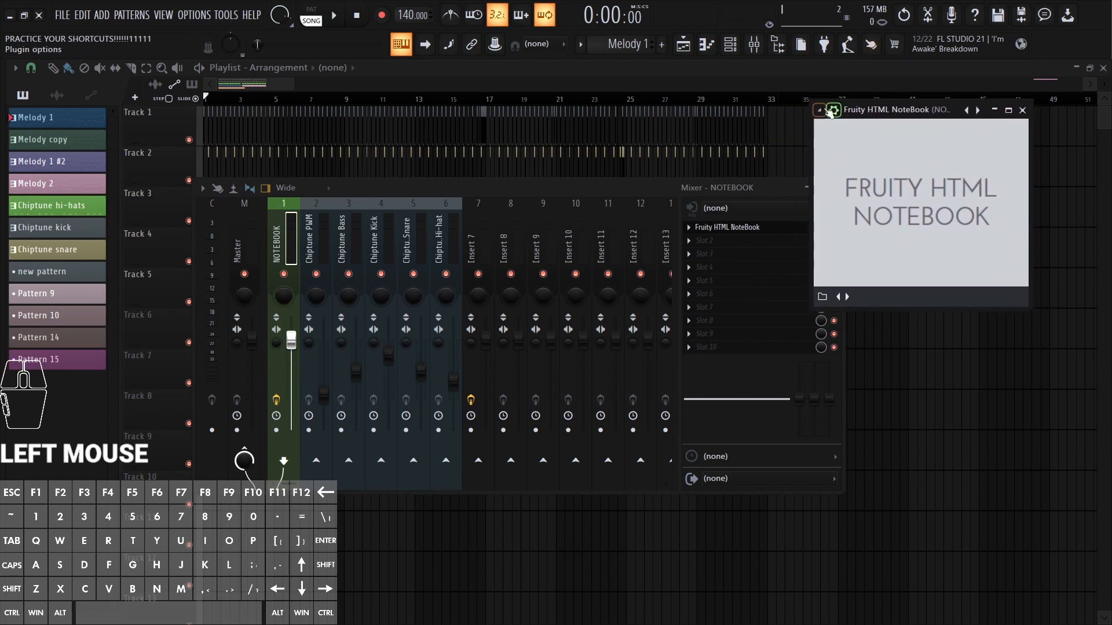
{"action": "left_click", "coordinate": [819, 111]}
{"action": "left_click", "coordinate": [839, 396]}
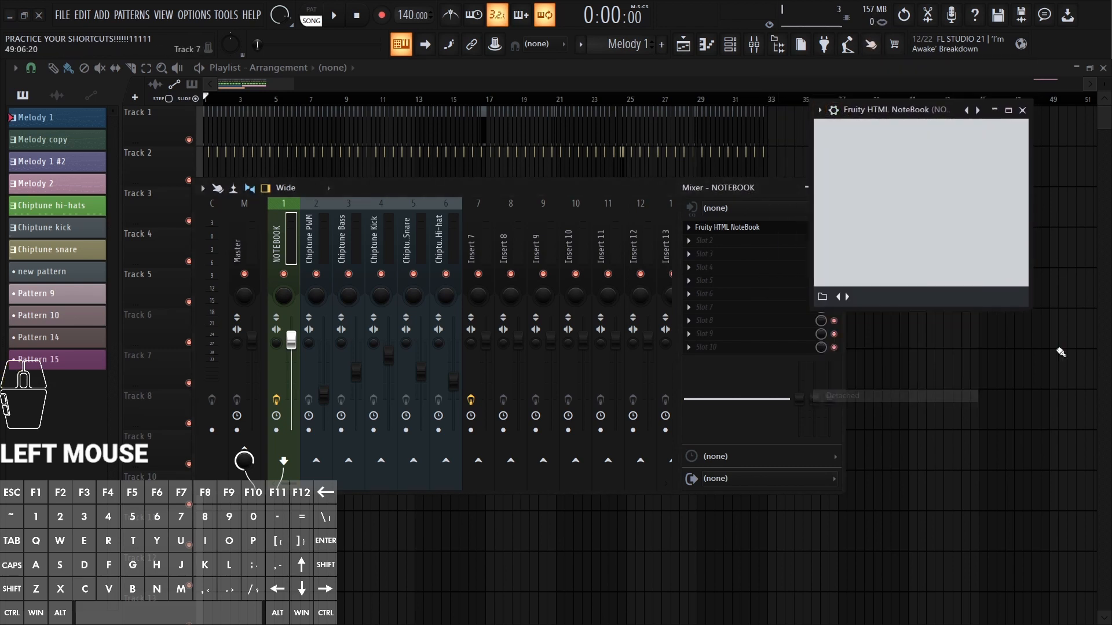
Step: Hide the mixer and resize the Fruity HTML NoteBook window into a full-height column beside the playlist
{"action": "right_click", "coordinate": [1000, 432]}
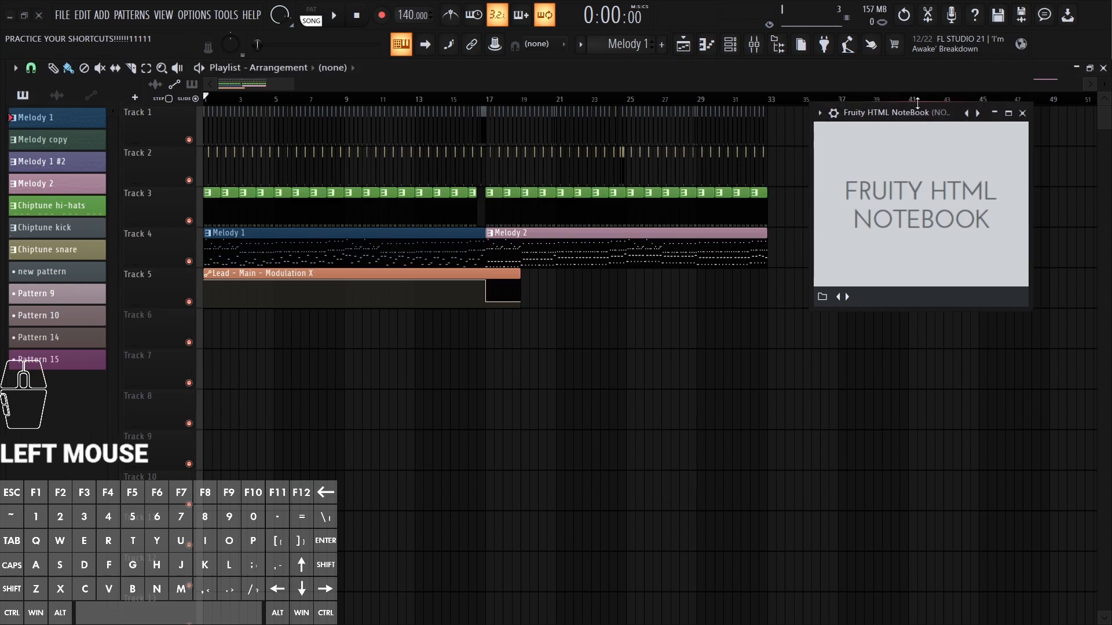
{"action": "left_click_drag", "start_coordinate": [917, 109], "coordinate": [921, 9]}
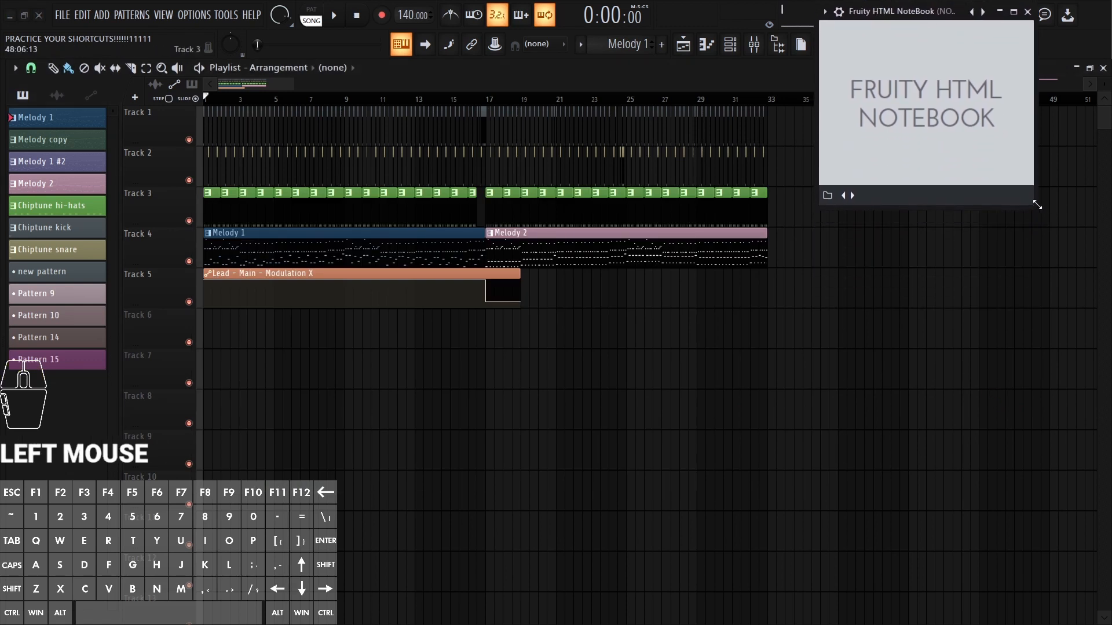
{"action": "left_click_drag", "start_coordinate": [1038, 205], "coordinate": [1105, 621]}
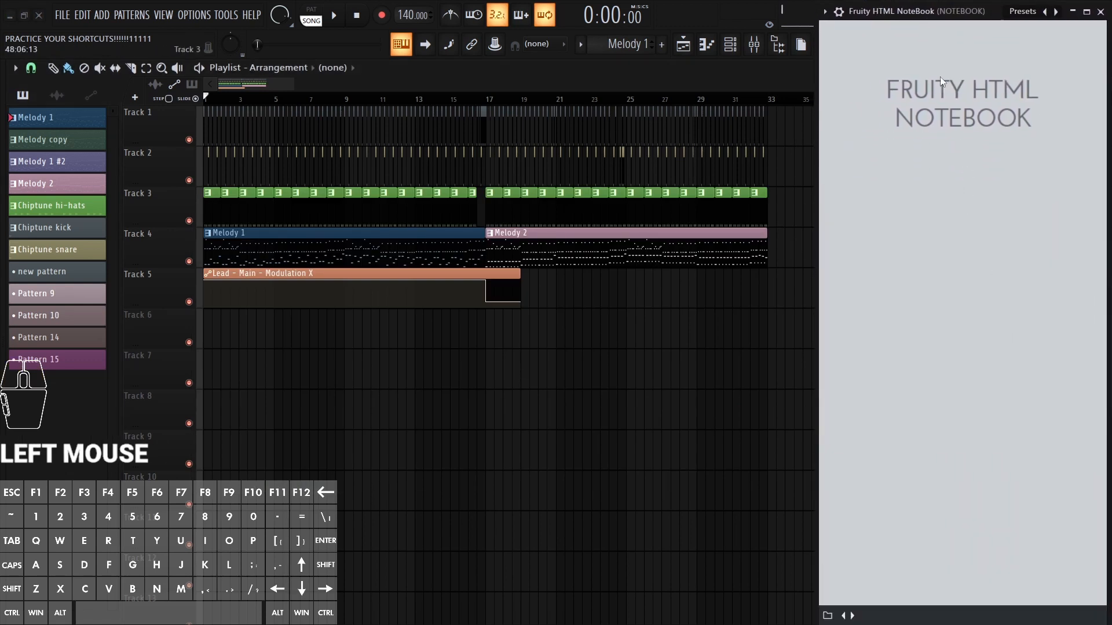
Step: Load the Google home page in the Fruity HTML NoteBook using its address field
{"action": "left_click", "coordinate": [942, 97]}
{"action": "left_click", "coordinate": [917, 120]}
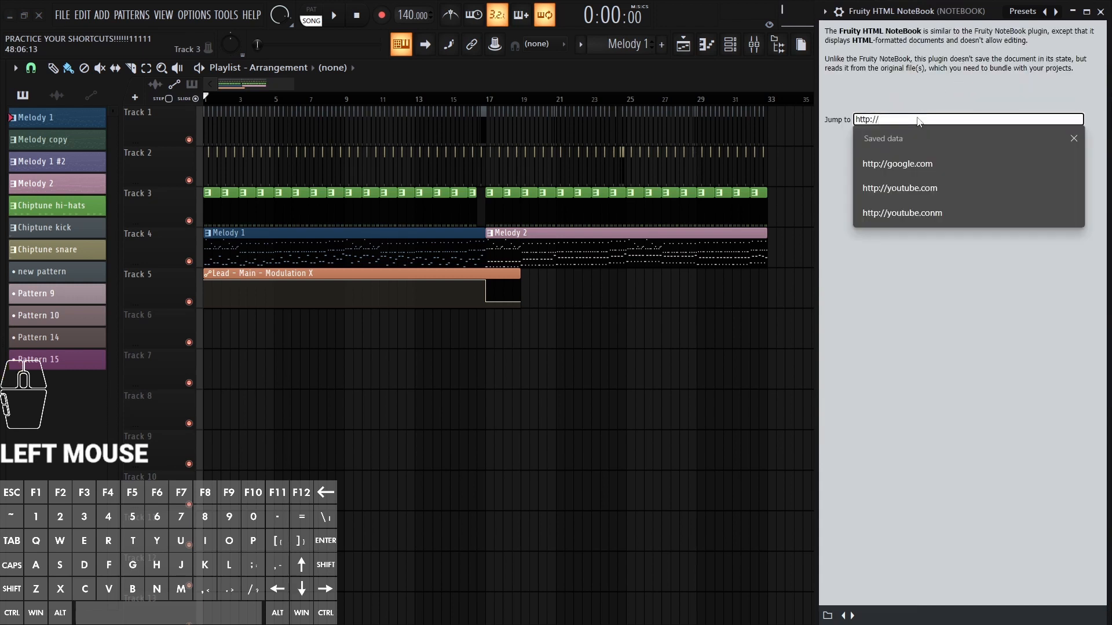
{"action": "type", "text": "google"}
{"action": "key", "text": "Return"}
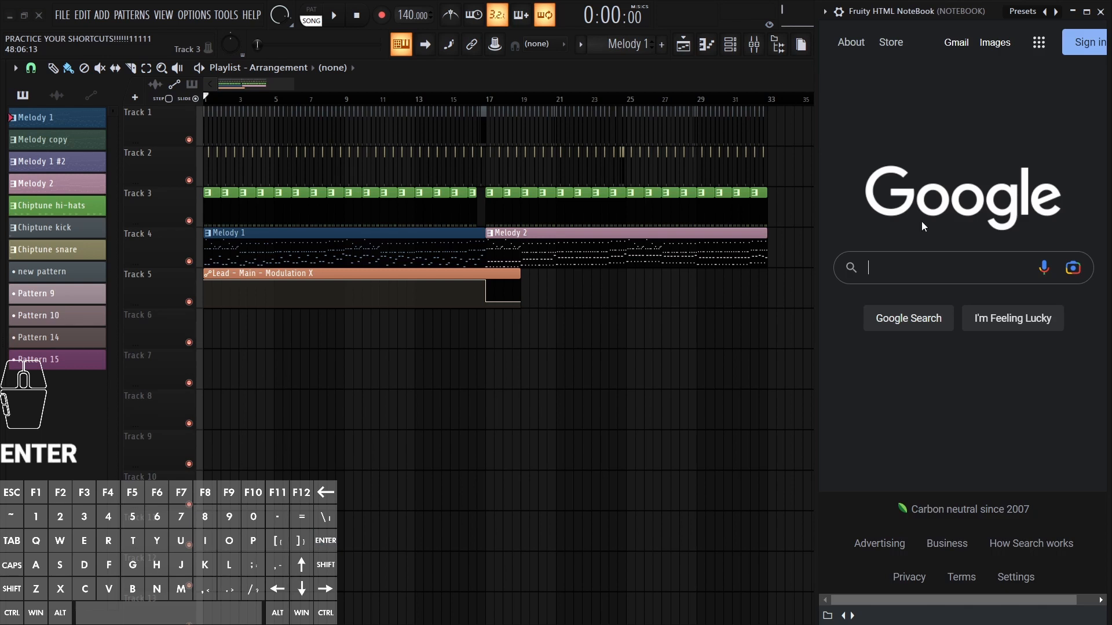
Step: Search Google for "fl studio hotkeys" inside the notebook
{"action": "left_click", "coordinate": [913, 269]}
{"action": "type", "text": "fl s"}
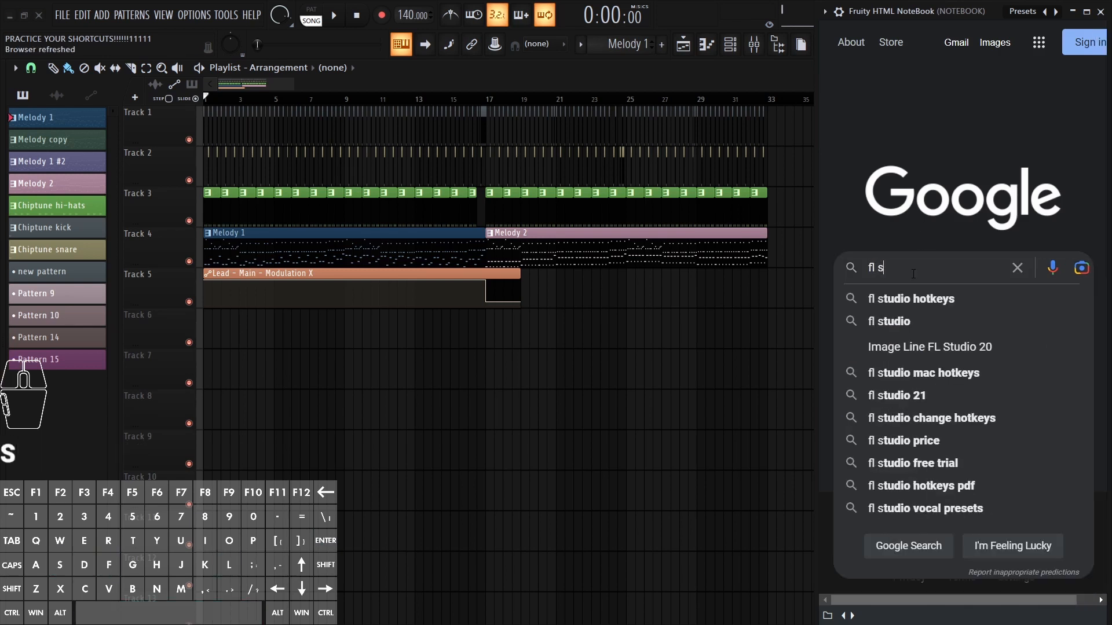
{"action": "key", "text": "BackSpace"}
{"action": "type", "text": "studio"}
{"action": "key", "text": "Down"}
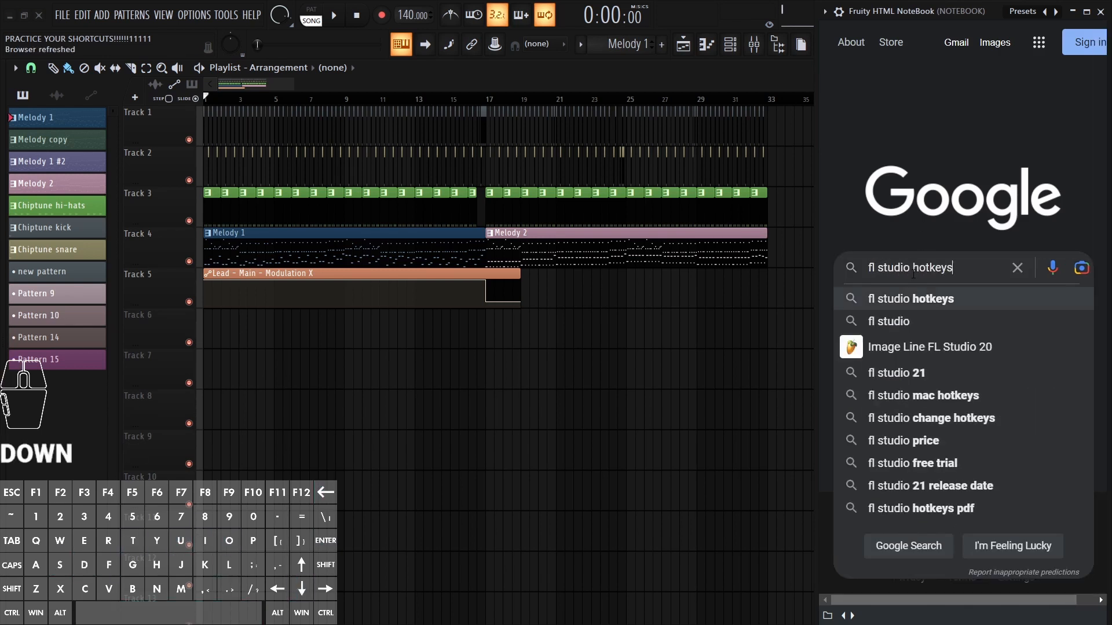
{"action": "key", "text": "Return"}
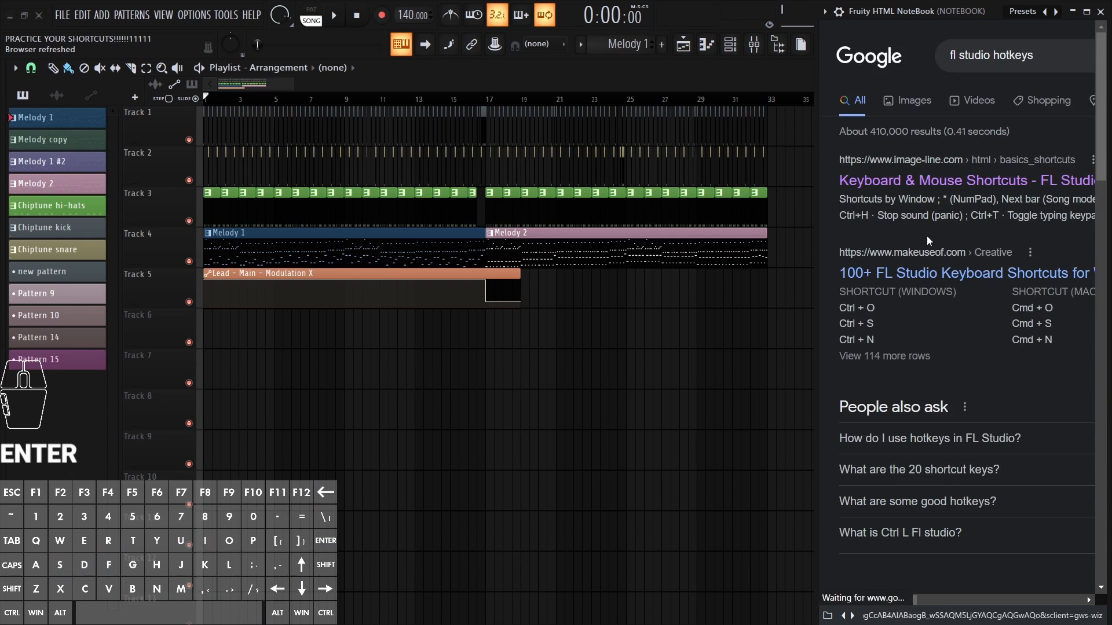
Step: Open the Image-Line "Keyboard & Mouse Shortcuts" result and look through its shortcut tables
{"action": "left_click", "coordinate": [937, 181]}
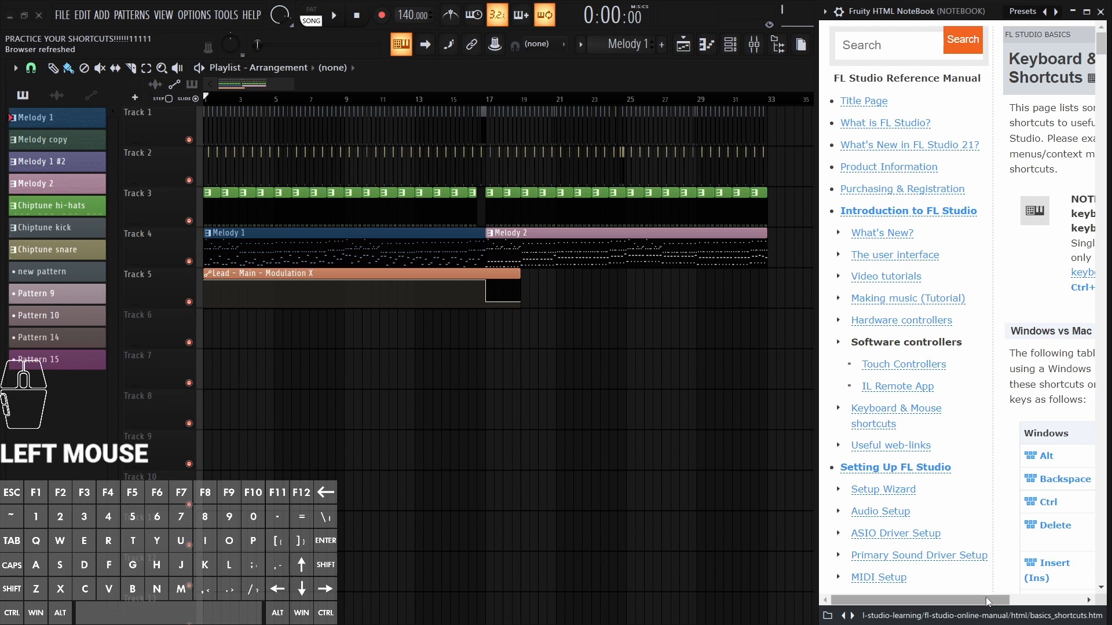
{"action": "left_click_drag", "start_coordinate": [976, 602], "coordinate": [1050, 602]}
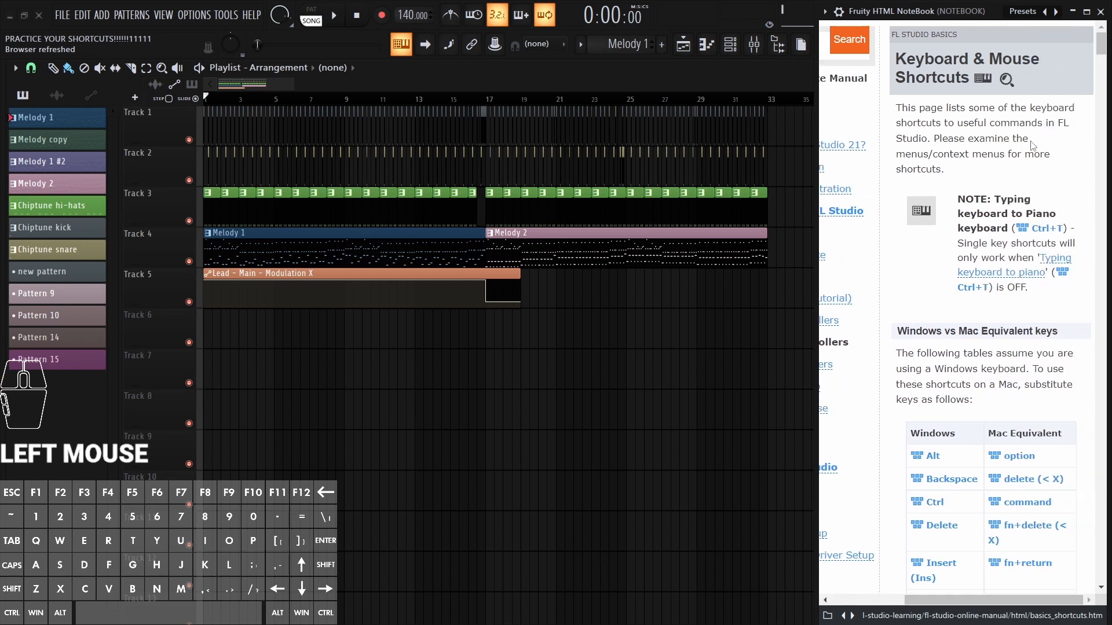
{"action": "left_click_drag", "start_coordinate": [1100, 46], "coordinate": [1105, 321]}
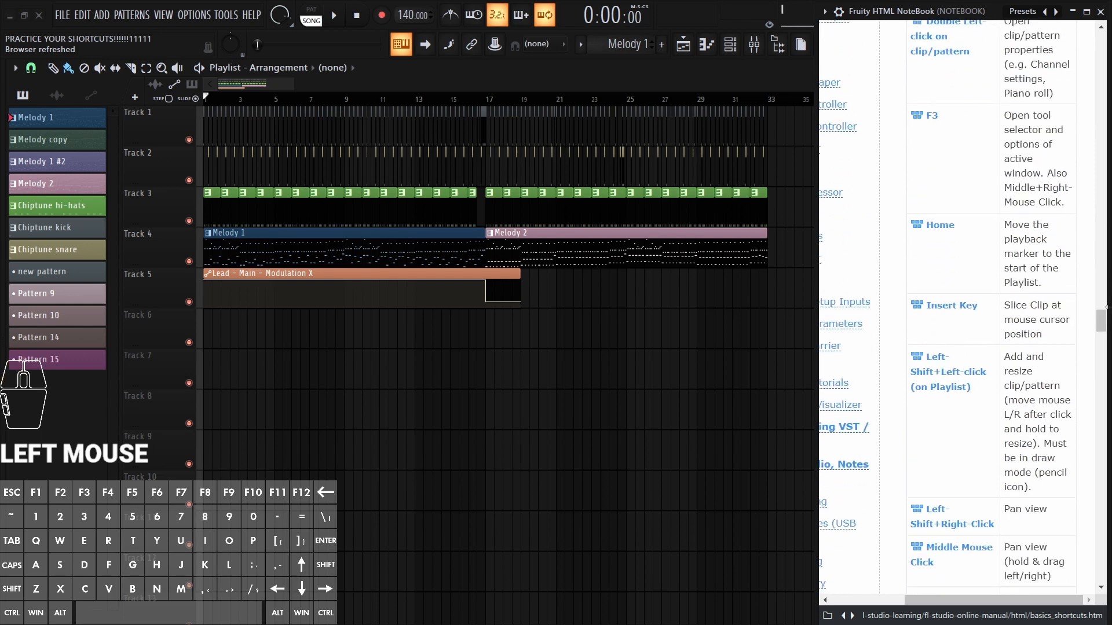
{"action": "scroll", "coordinate": [1104, 334], "scroll_direction": "down", "scroll_amount": 10}
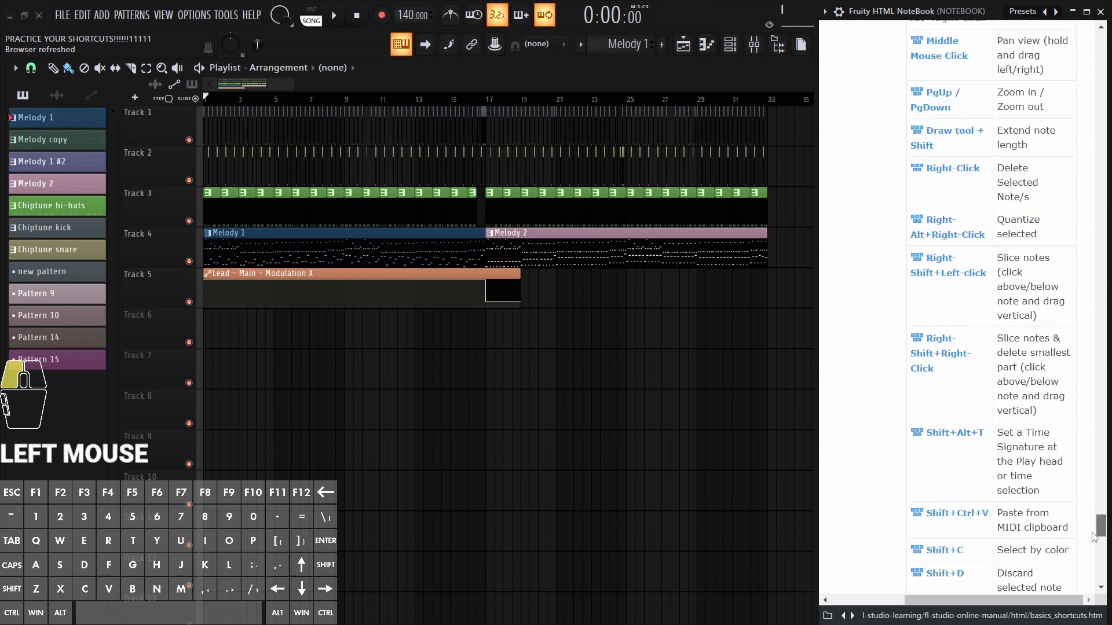
{"action": "left_click_drag", "start_coordinate": [1099, 340], "coordinate": [1100, 44]}
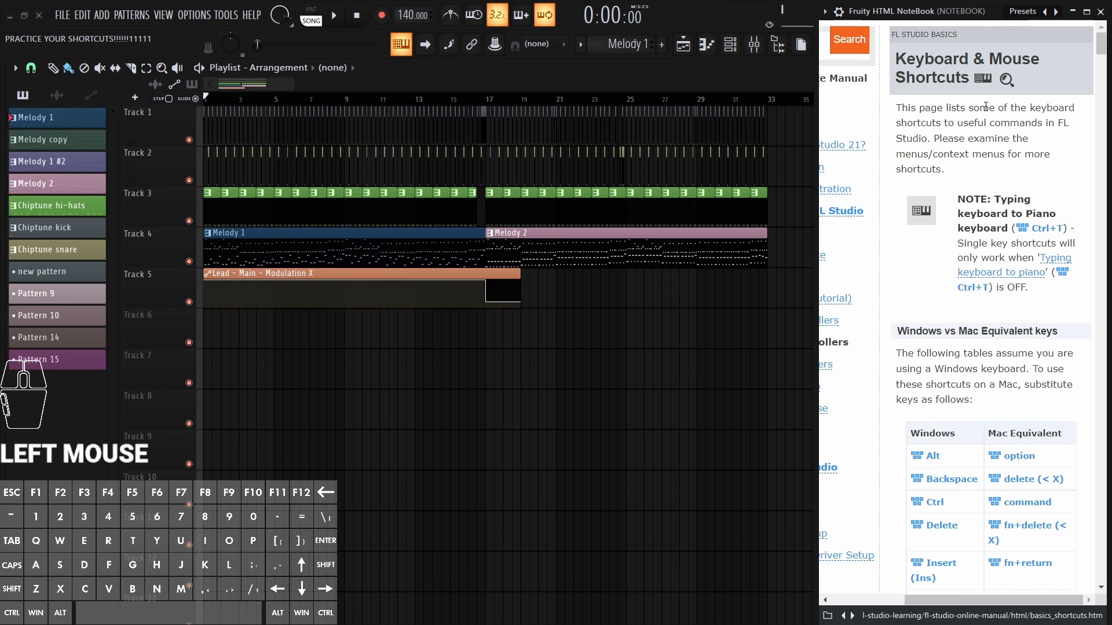
Step: Read the notes on typing keyboard to piano and Mac equivalent keys, and close the notebook window
{"action": "scroll", "coordinate": [1042, 220], "scroll_direction": "down", "scroll_amount": 4}
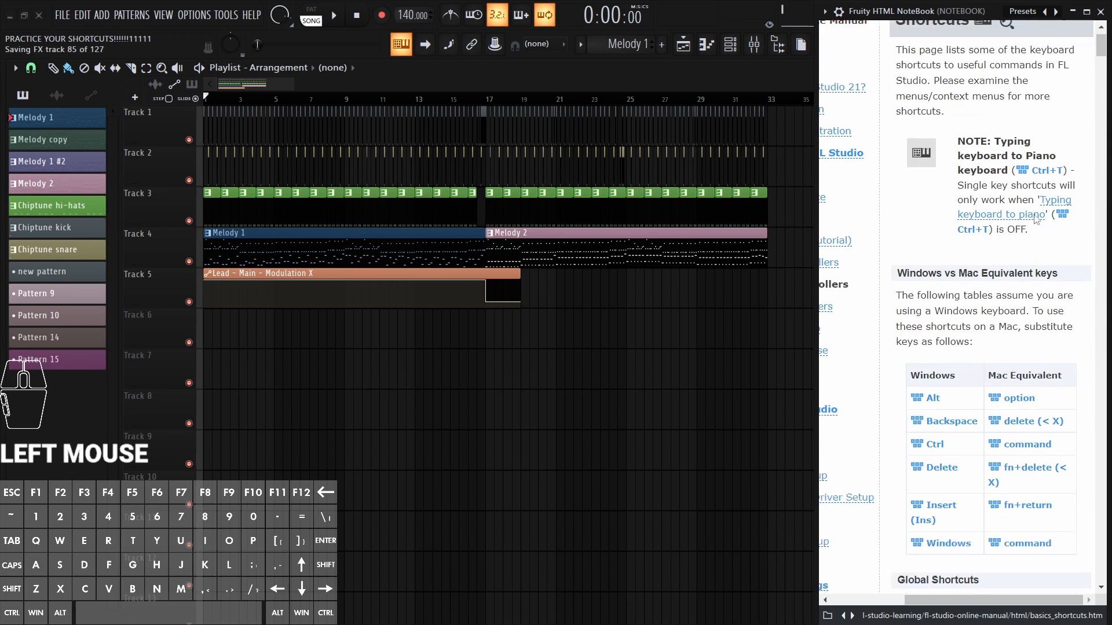
{"action": "scroll", "coordinate": [1021, 209], "scroll_direction": "up", "scroll_amount": 4}
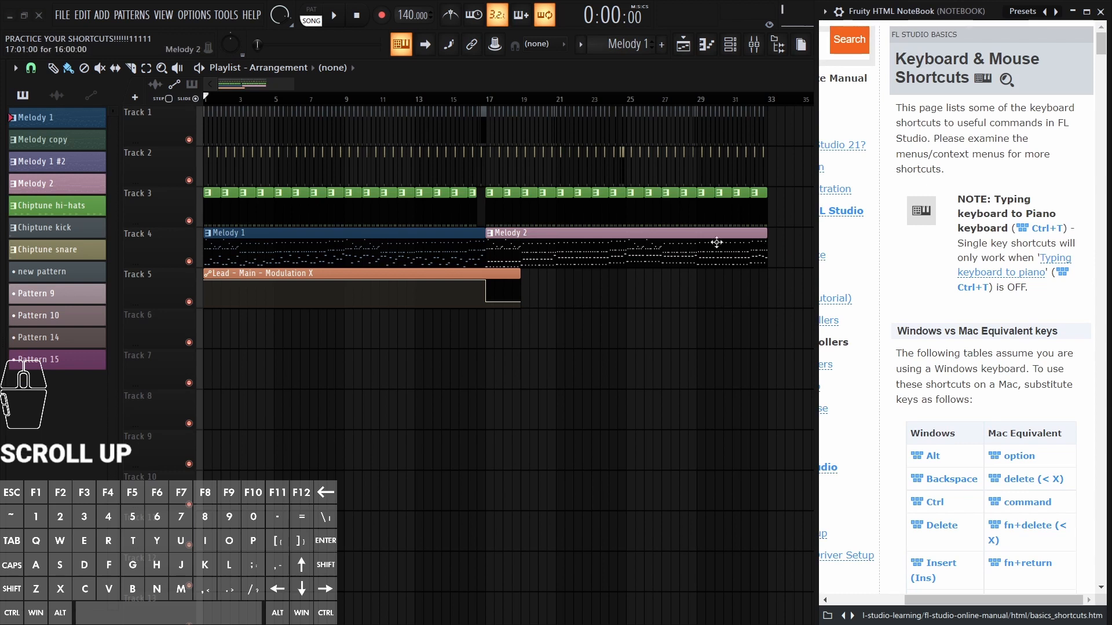
{"action": "mouse_move", "coordinate": [419, 271]}
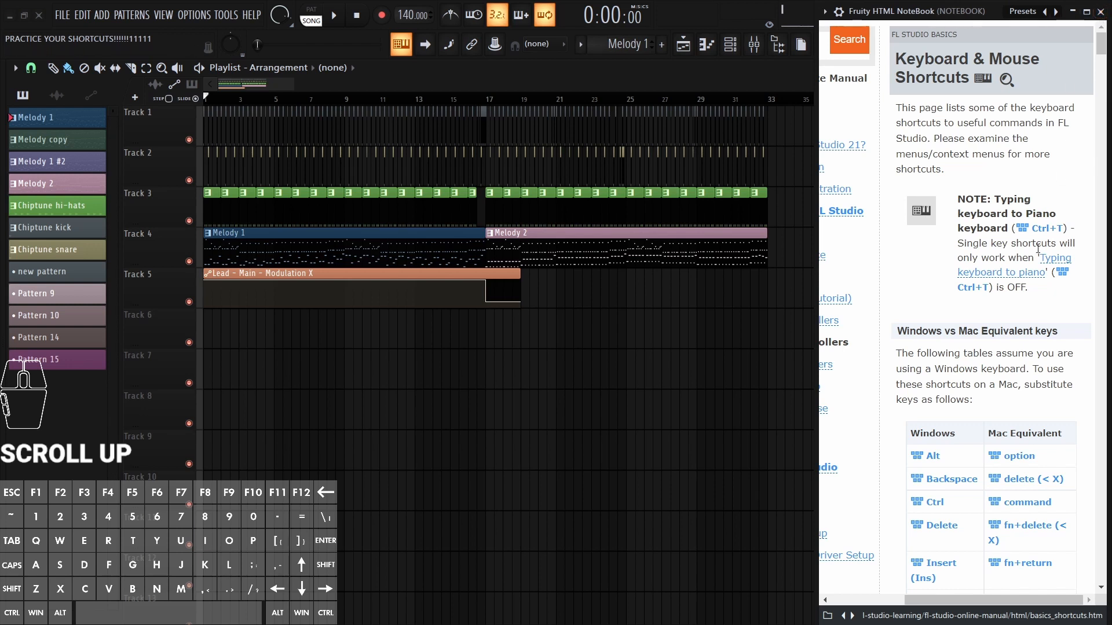
{"action": "scroll", "coordinate": [1039, 249], "scroll_direction": "down", "scroll_amount": 3}
{"action": "scroll", "coordinate": [1038, 249], "scroll_direction": "up", "scroll_amount": 3}
{"action": "scroll", "coordinate": [1104, 35], "scroll_direction": "down", "scroll_amount": 3}
{"action": "scroll", "coordinate": [1104, 34], "scroll_direction": "up", "scroll_amount": 3}
{"action": "left_click", "coordinate": [1102, 12]}
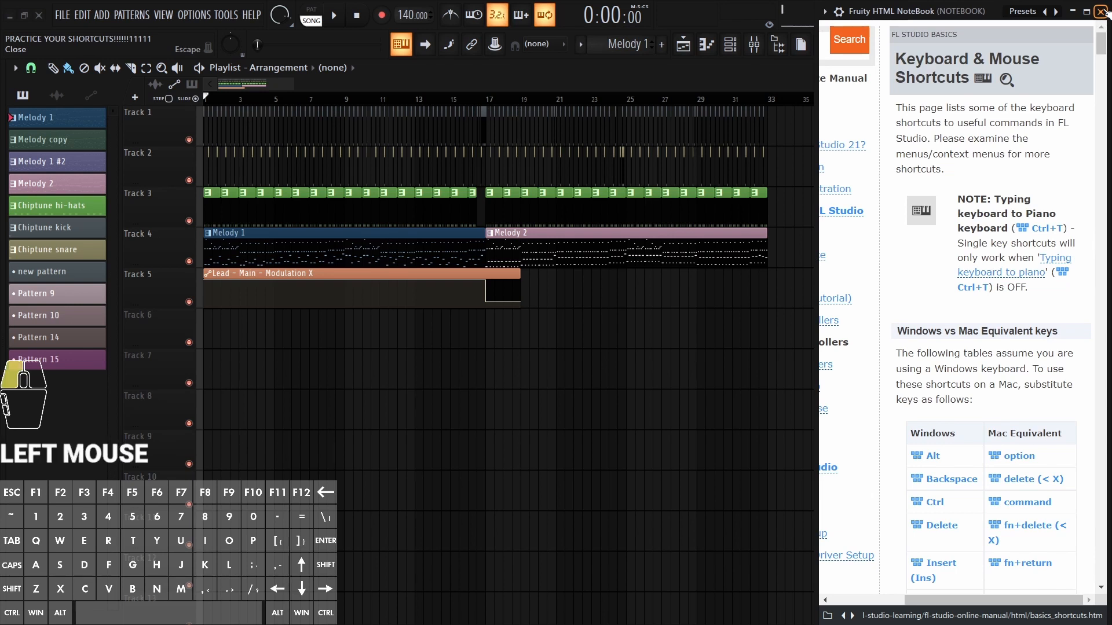
{"action": "key", "text": "ctrl+q"}
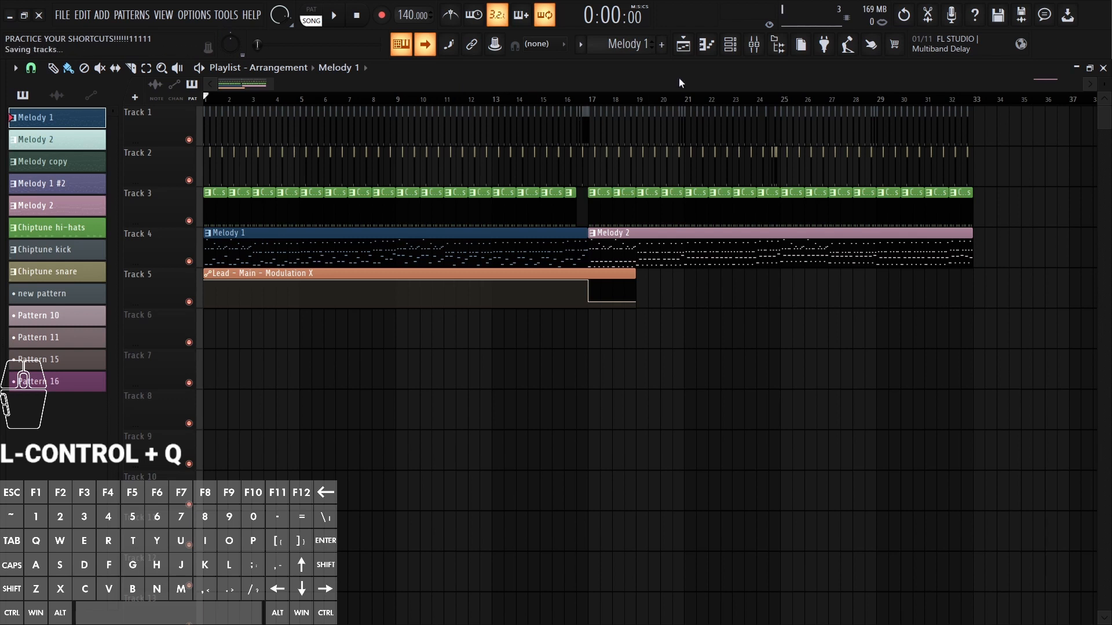
Step: Show and hide the mixer over the playlist repeatedly, leaving it hidden
{"action": "left_click", "coordinate": [735, 50]}
{"action": "left_click", "coordinate": [708, 46]}
{"action": "left_click", "coordinate": [759, 50]}
{"action": "left_click", "coordinate": [756, 50]}
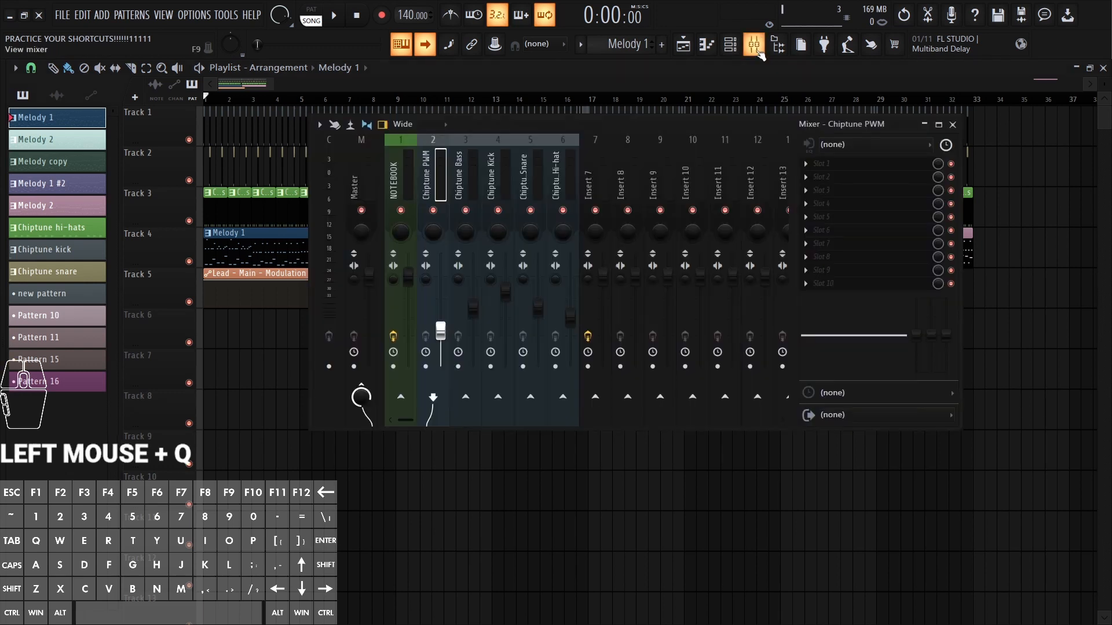
{"action": "left_click", "coordinate": [759, 51]}
{"action": "left_click", "coordinate": [759, 51]}
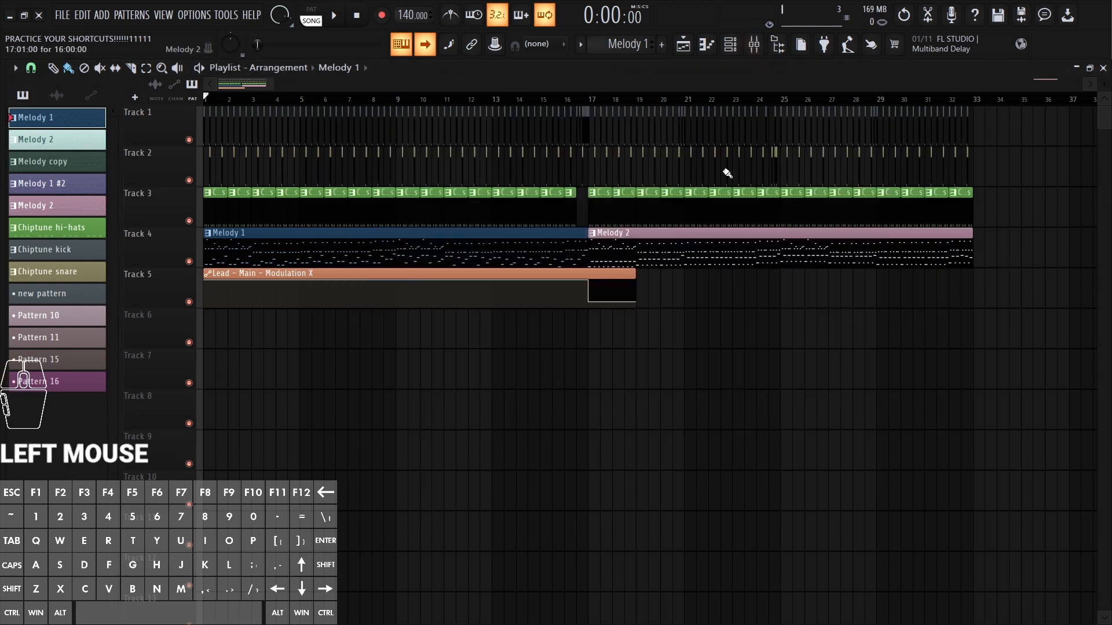
{"action": "left_click", "coordinate": [759, 51]}
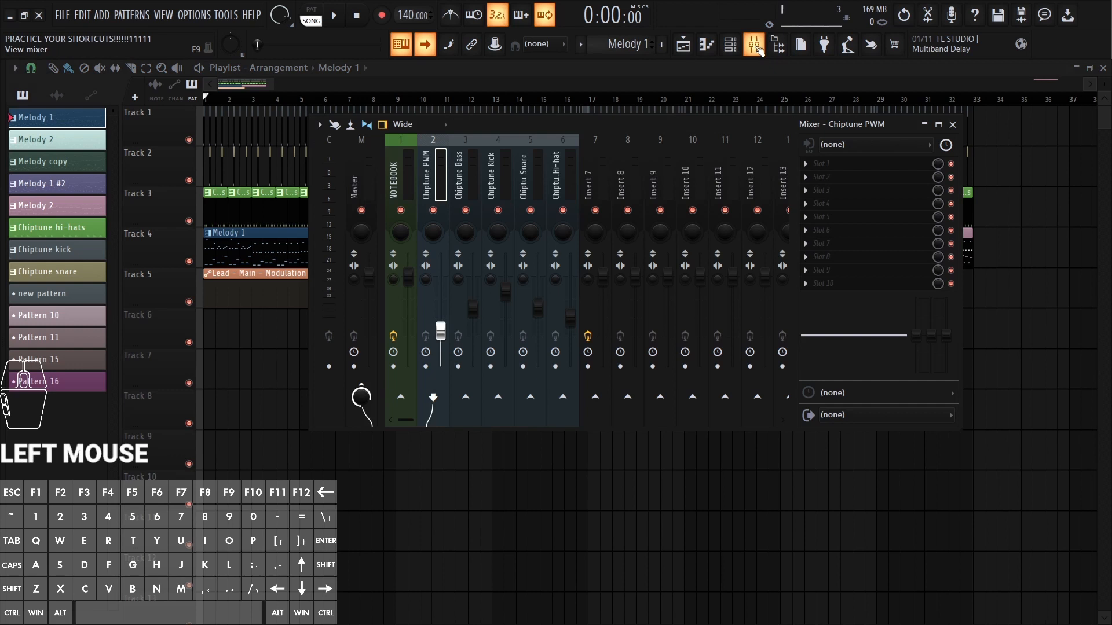
{"action": "left_click", "coordinate": [759, 50]}
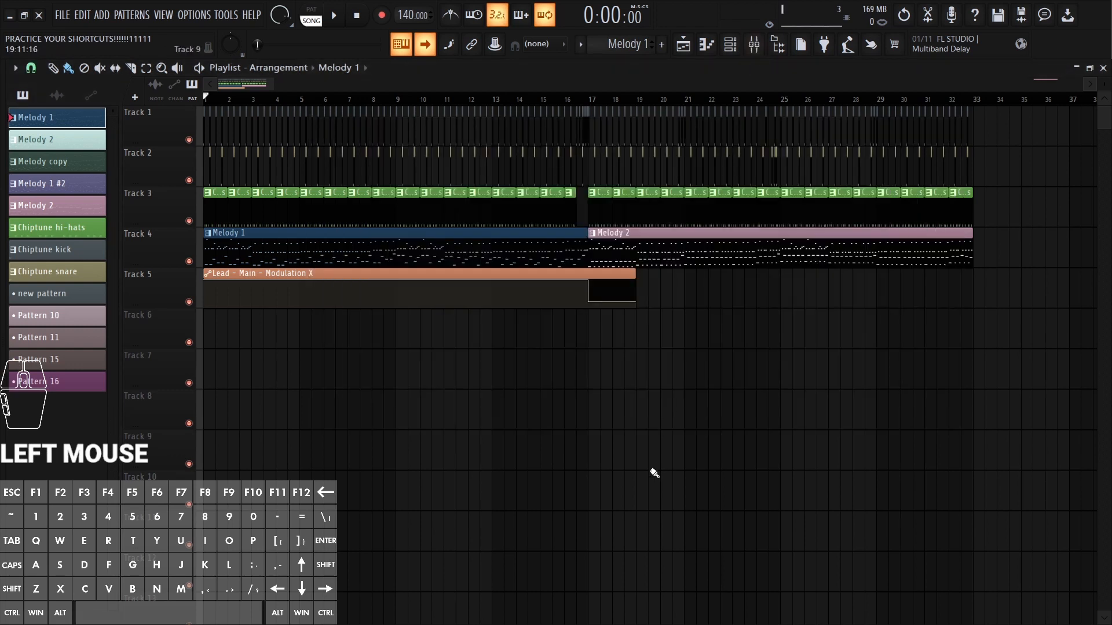
{"action": "key", "text": "F9"}
{"action": "key", "text": "F9"}
{"action": "key", "text": "F9"}
{"action": "key", "text": "F9"}
{"action": "key", "text": "F9"}
{"action": "key", "text": "F9"}
{"action": "key", "text": "F9"}
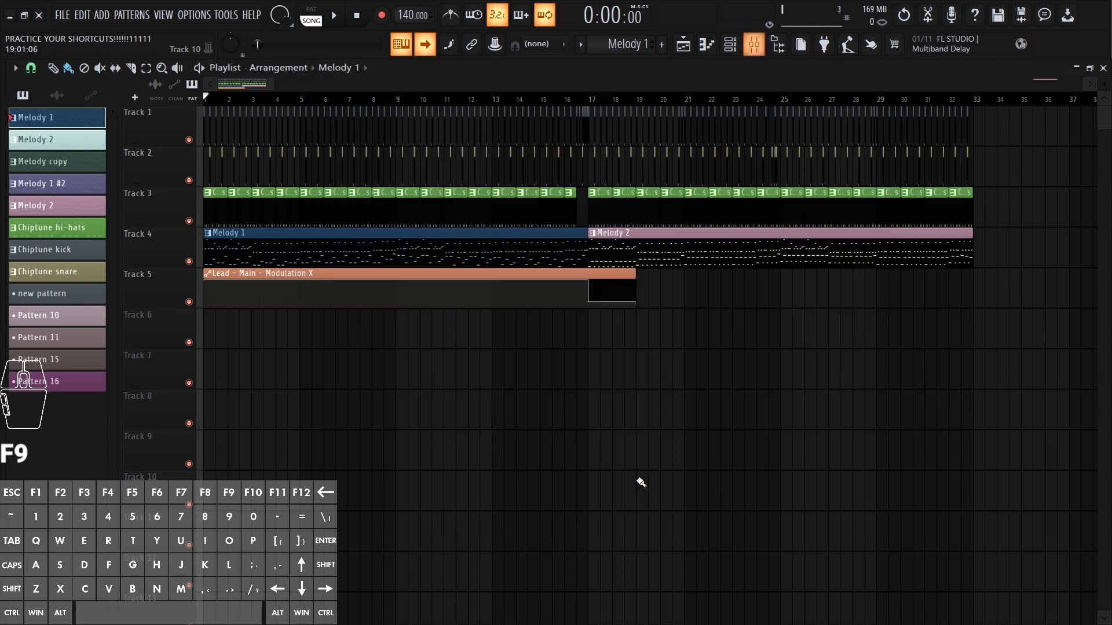
{"action": "key", "text": "F9"}
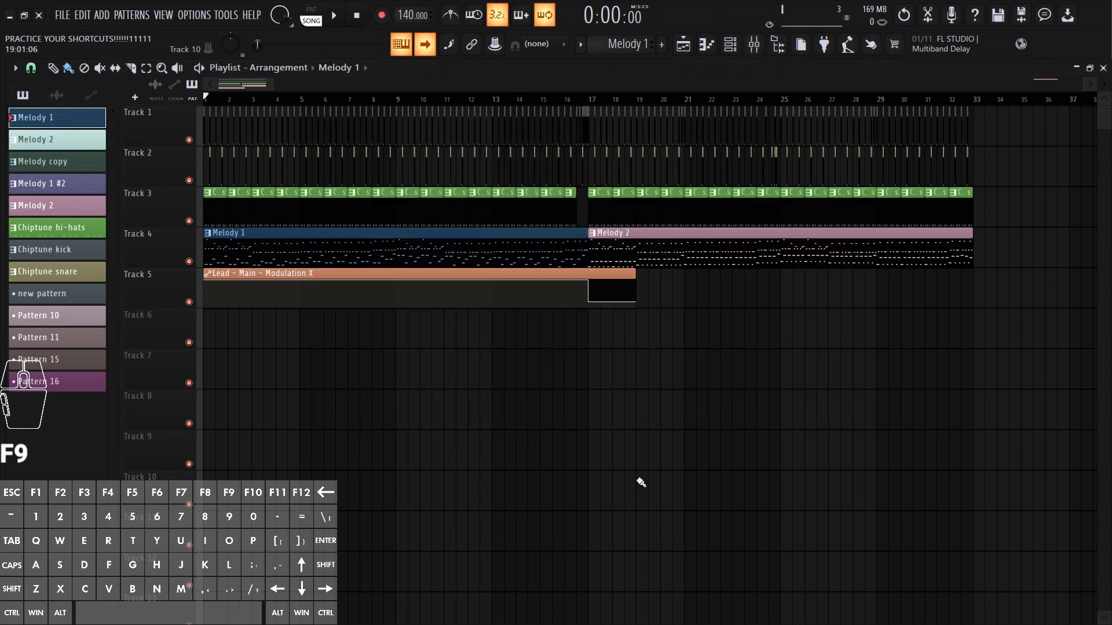
{"action": "key", "text": "F9"}
{"action": "key", "text": "F9"}
{"action": "key", "text": "ctrl+q"}
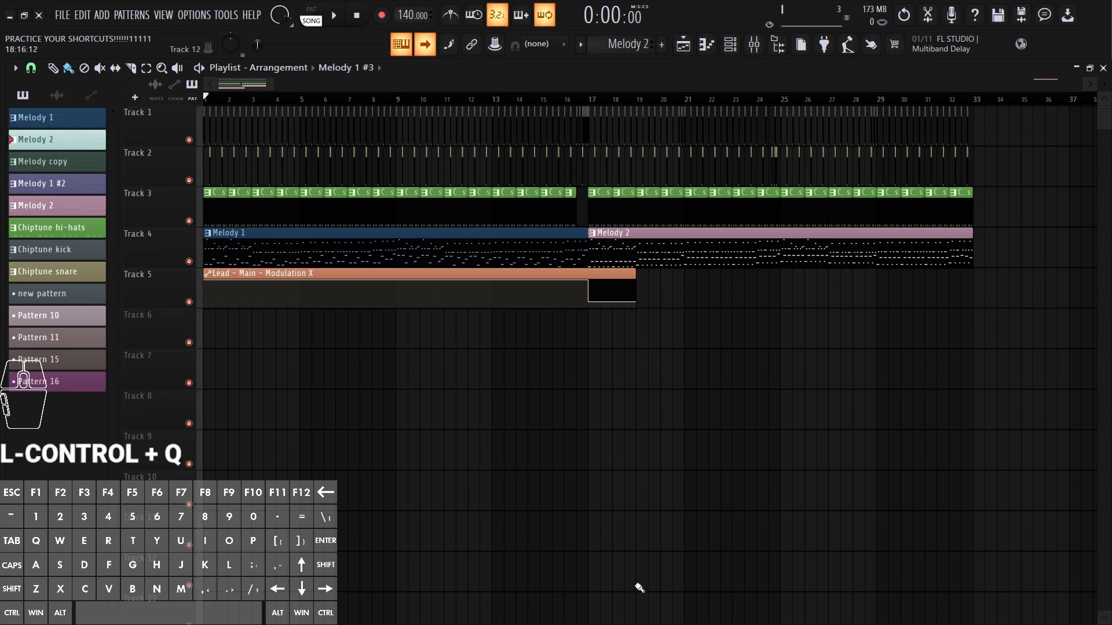
Step: Rename the Melody 1 pattern clip on Track 4 as "Melody ???"
{"action": "left_click", "coordinate": [209, 234]}
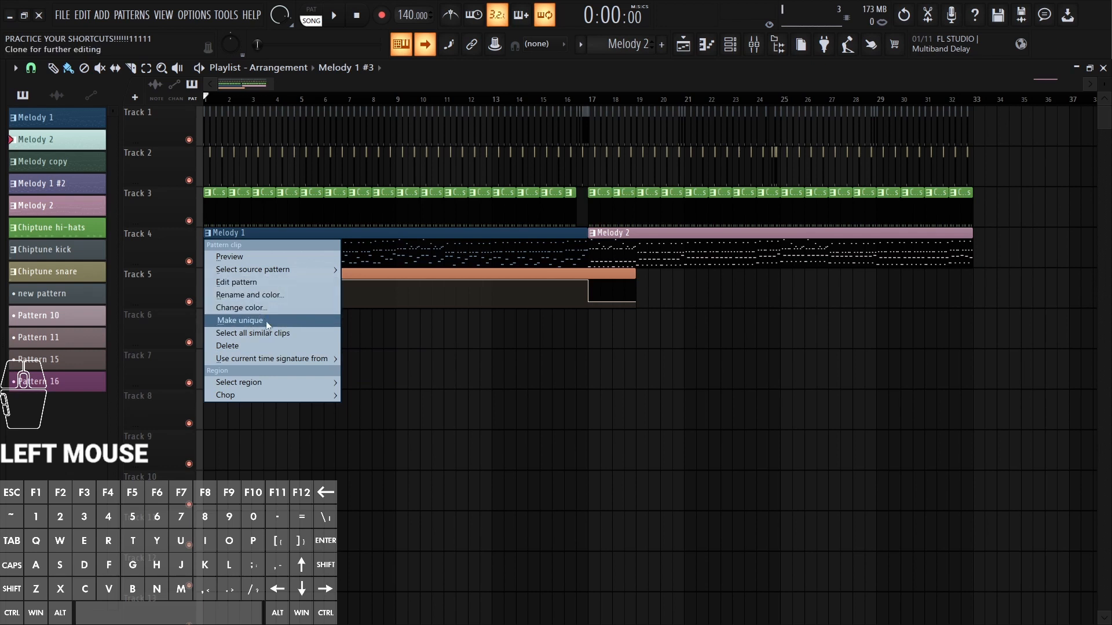
{"action": "key", "text": "r"}
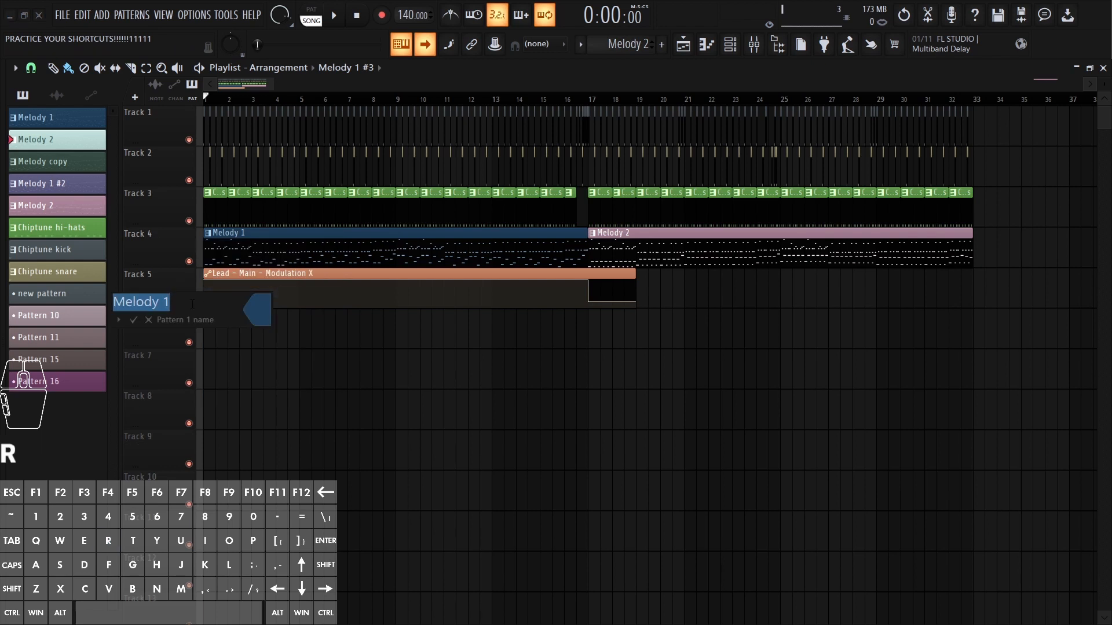
{"action": "key", "text": "Right"}
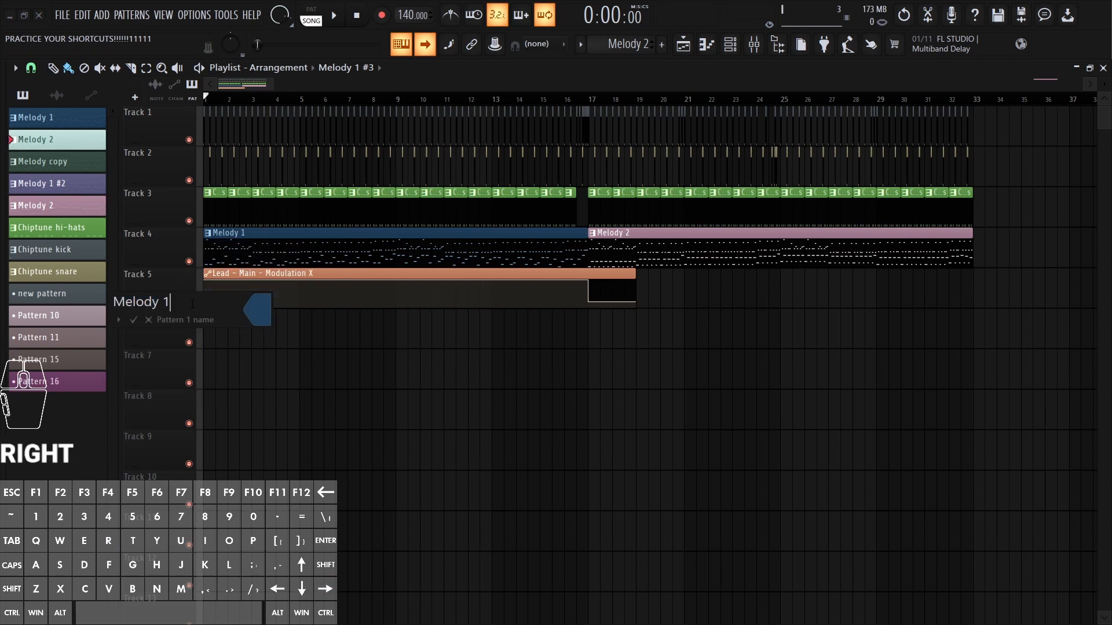
{"action": "key", "text": "BackSpace"}
{"action": "type", "text": "???"}
{"action": "key", "text": "Return"}
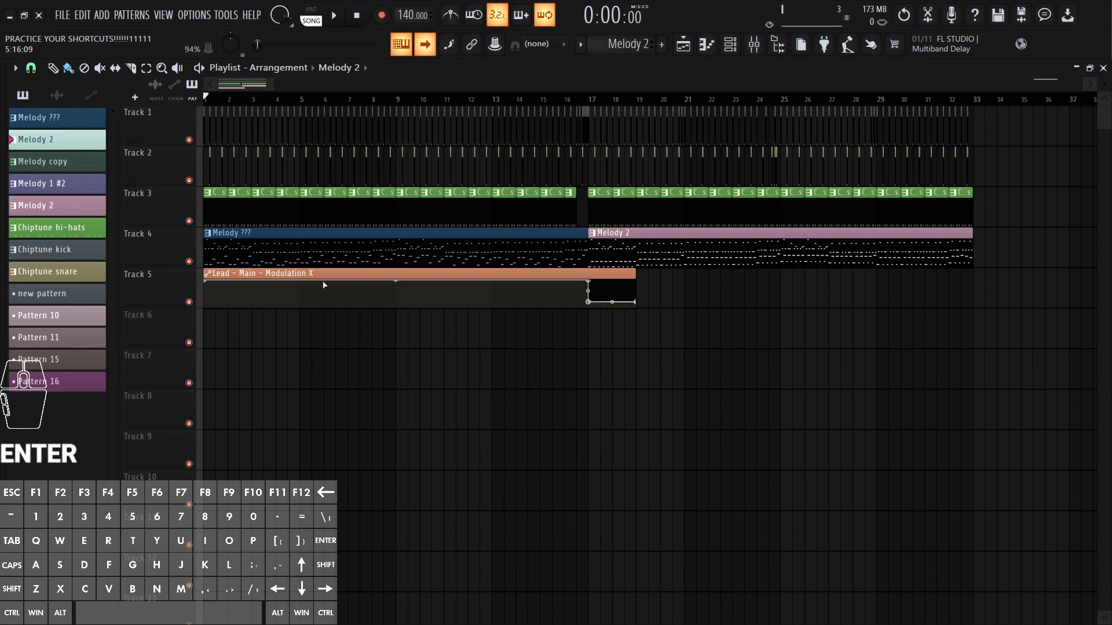
Step: Open the rename prompt of the Melody ??? clip, cancel it, and look through the clip's other options
{"action": "left_click", "coordinate": [207, 233]}
{"action": "key", "text": "r"}
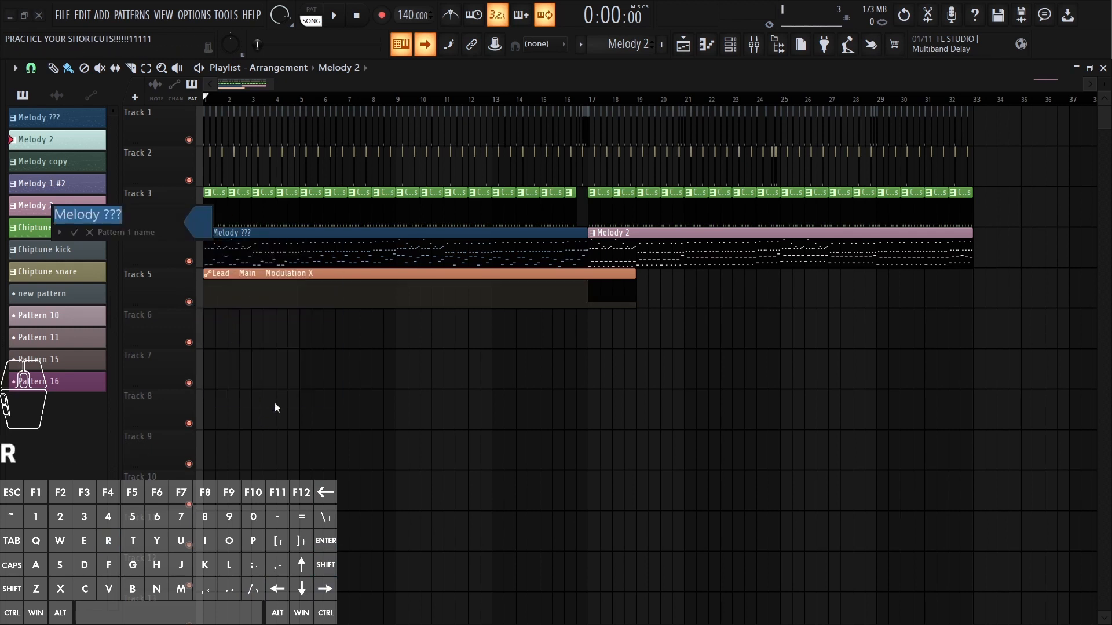
{"action": "key", "text": "Escape"}
{"action": "left_click", "coordinate": [208, 232]}
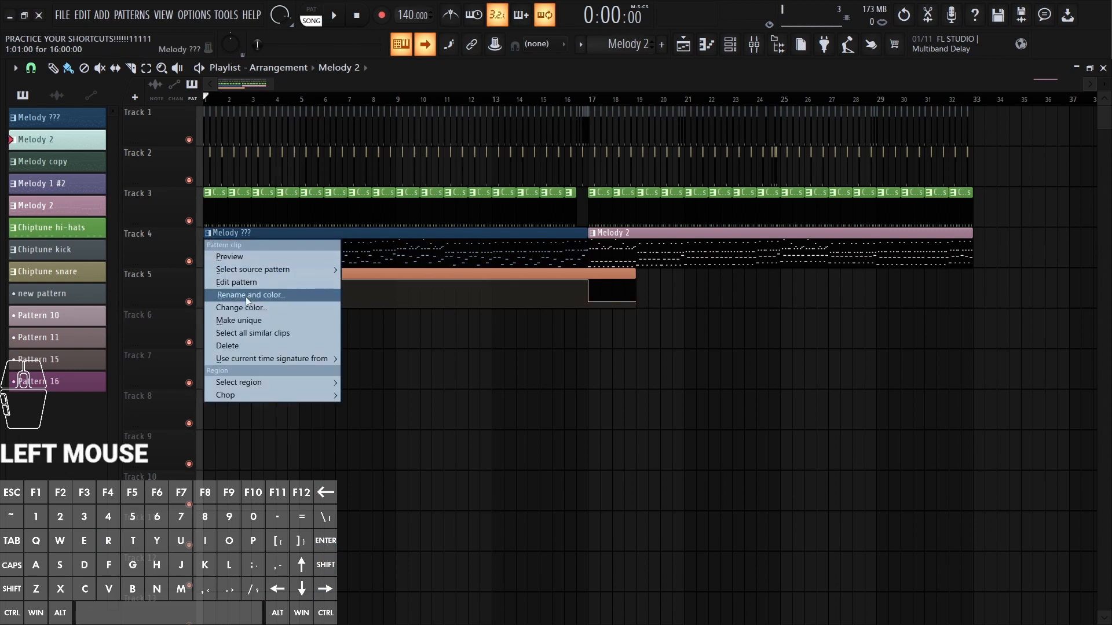
{"action": "right_click", "coordinate": [422, 372]}
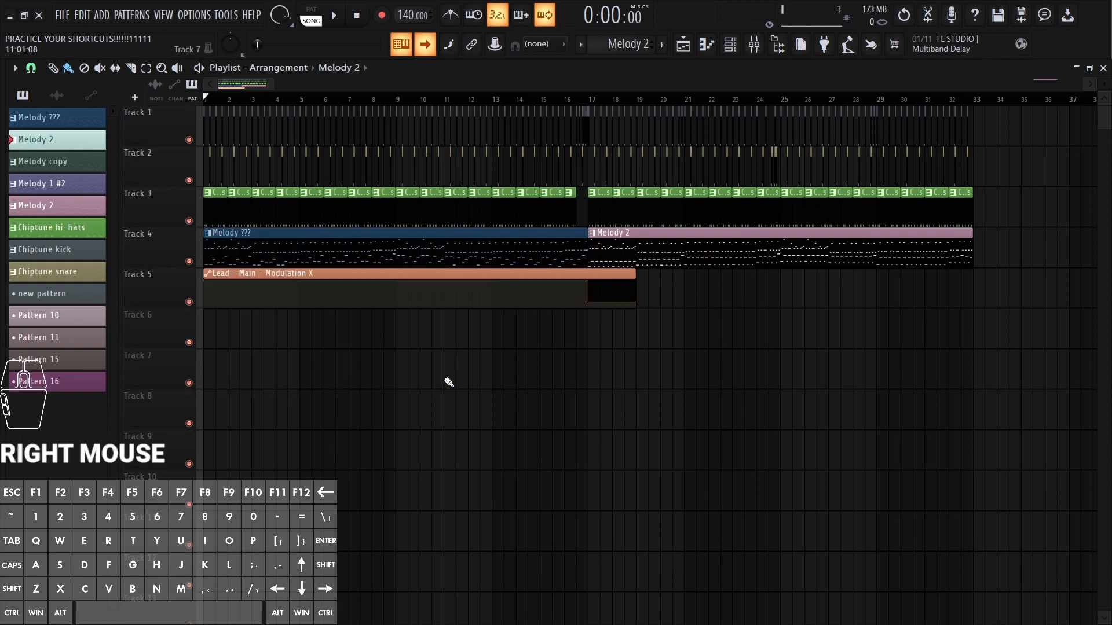
{"action": "left_click", "coordinate": [207, 234]}
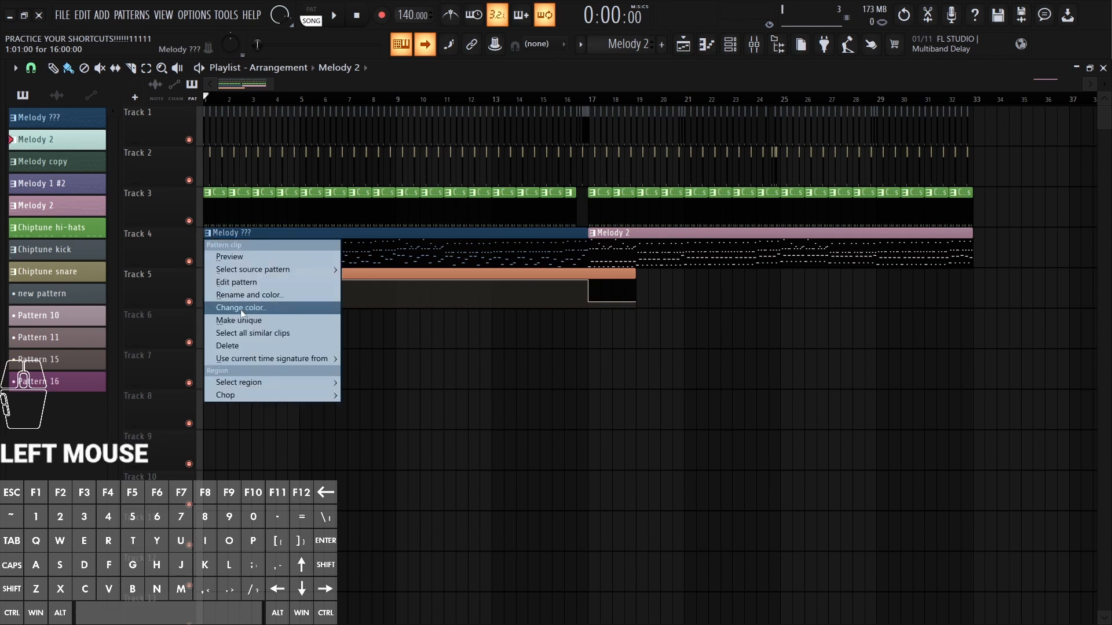
{"action": "right_click", "coordinate": [470, 407]}
Step: Place another Melody ??? clip at the start of Track 6 and make it unique
{"action": "left_click", "coordinate": [253, 256]}
{"action": "left_click", "coordinate": [210, 318]}
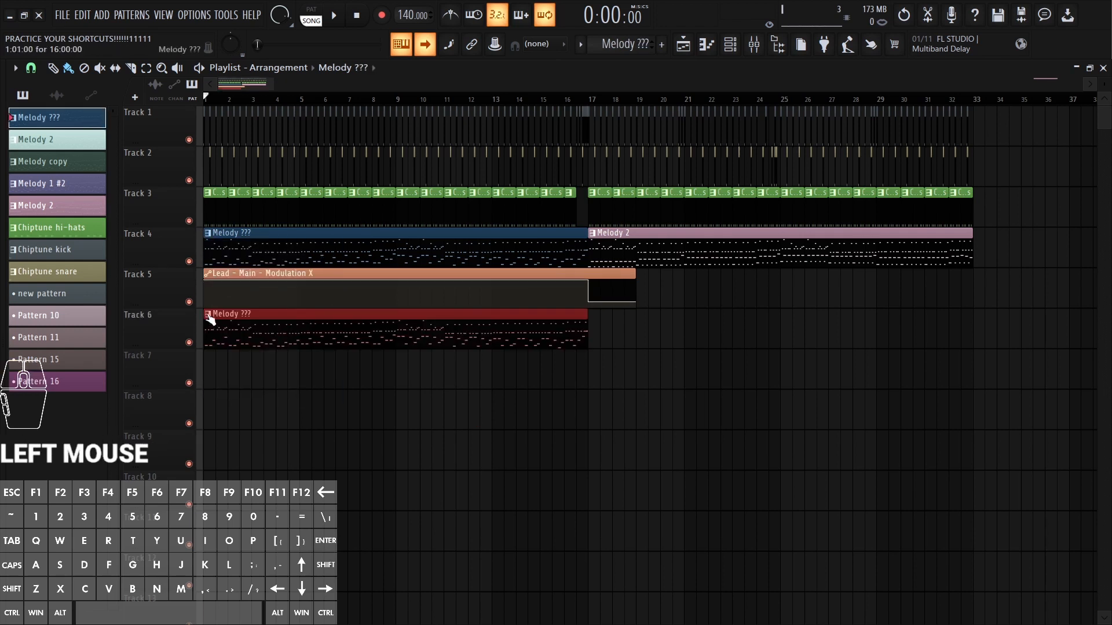
{"action": "left_click", "coordinate": [210, 317]}
{"action": "key", "text": "m"}
{"action": "right_click", "coordinate": [248, 371]}
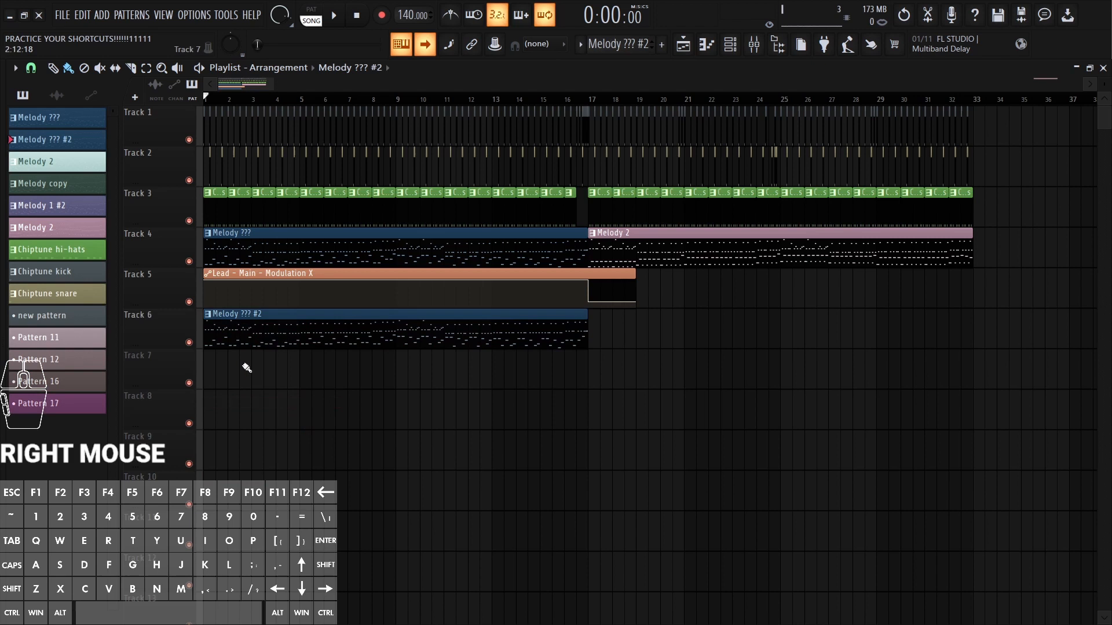
Step: Review the pattern clip options of the clip on Track 6, including the Make unique command
{"action": "left_click", "coordinate": [208, 315]}
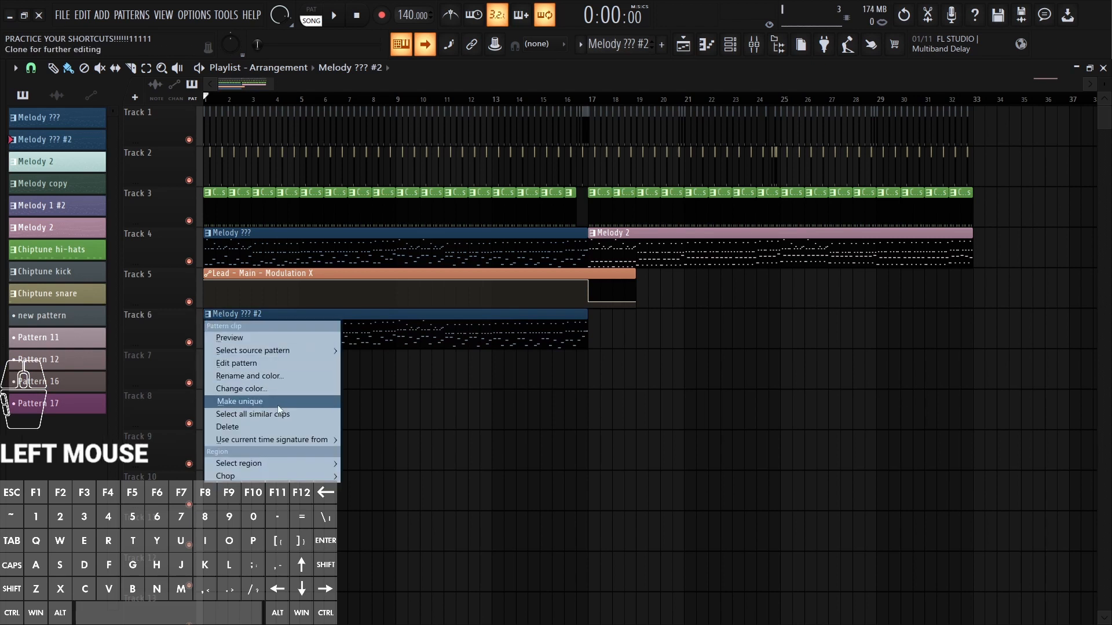
{"action": "right_click", "coordinate": [172, 293]}
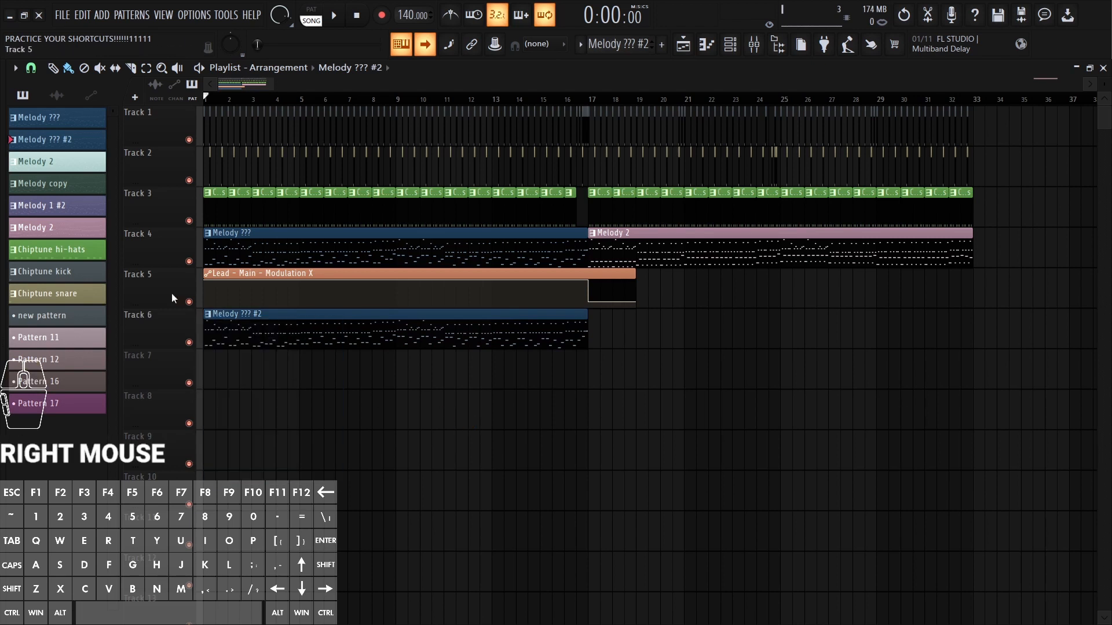
{"action": "left_click", "coordinate": [206, 315]}
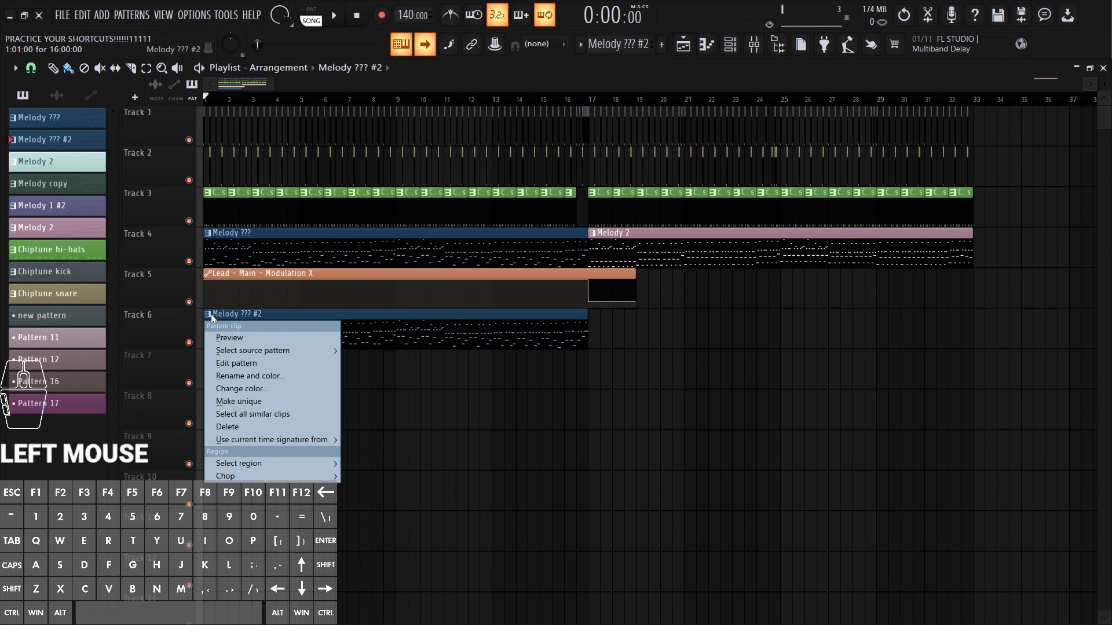
{"action": "right_click", "coordinate": [377, 343]}
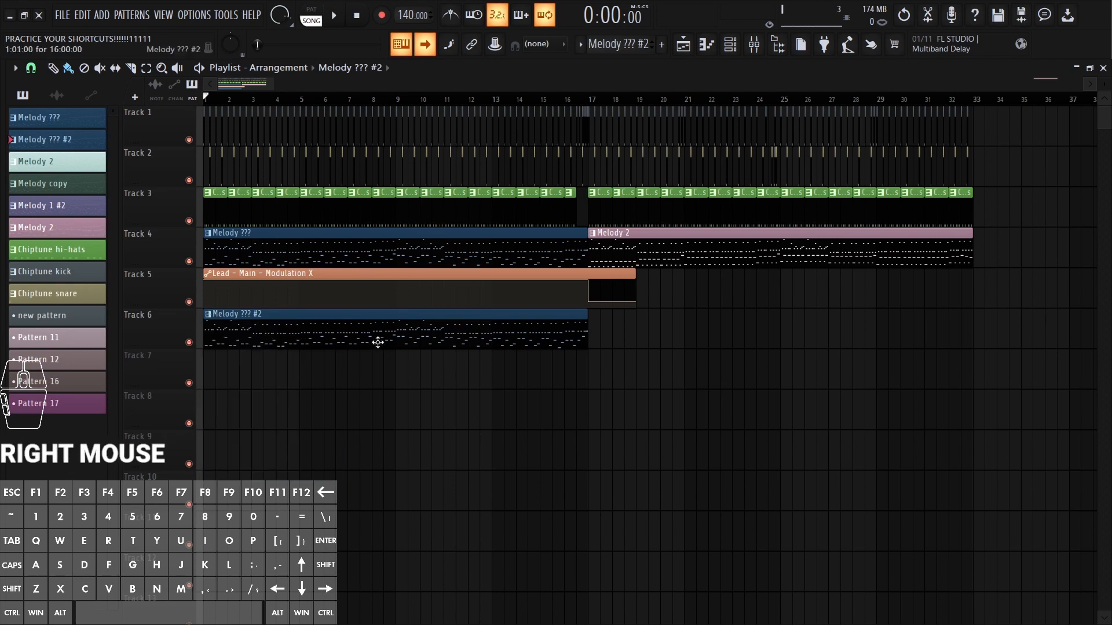
Step: Undo making the Track 6 clip unique and placing it in the playlist
{"action": "key", "text": "ctrl+z"}
{"action": "key", "text": "ctrl+alt+z"}
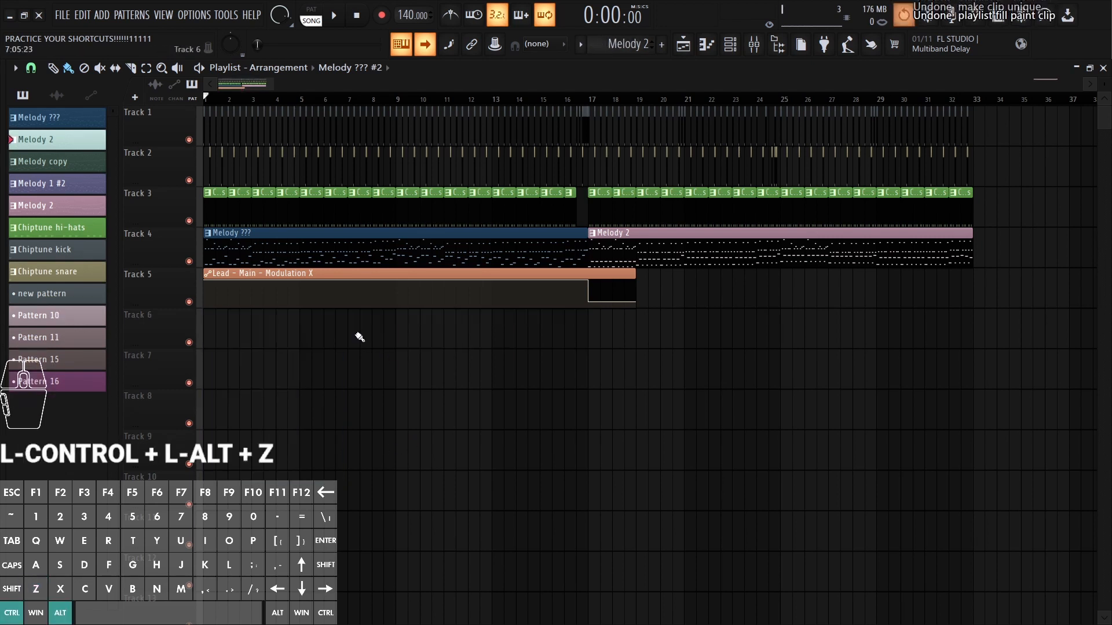
{"action": "right_click", "coordinate": [360, 349], "text": "alt"}
Step: Show the mixer, select the Insert 7 track and examine the shortcuts listed in its track options
{"action": "key", "text": "F9"}
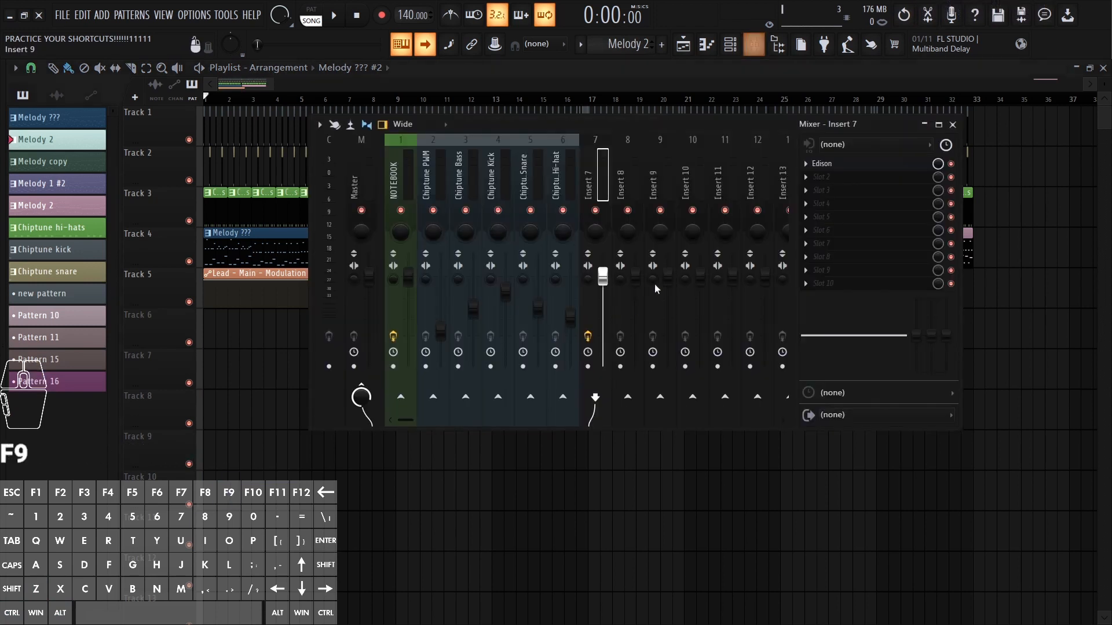
{"action": "left_click", "coordinate": [611, 172]}
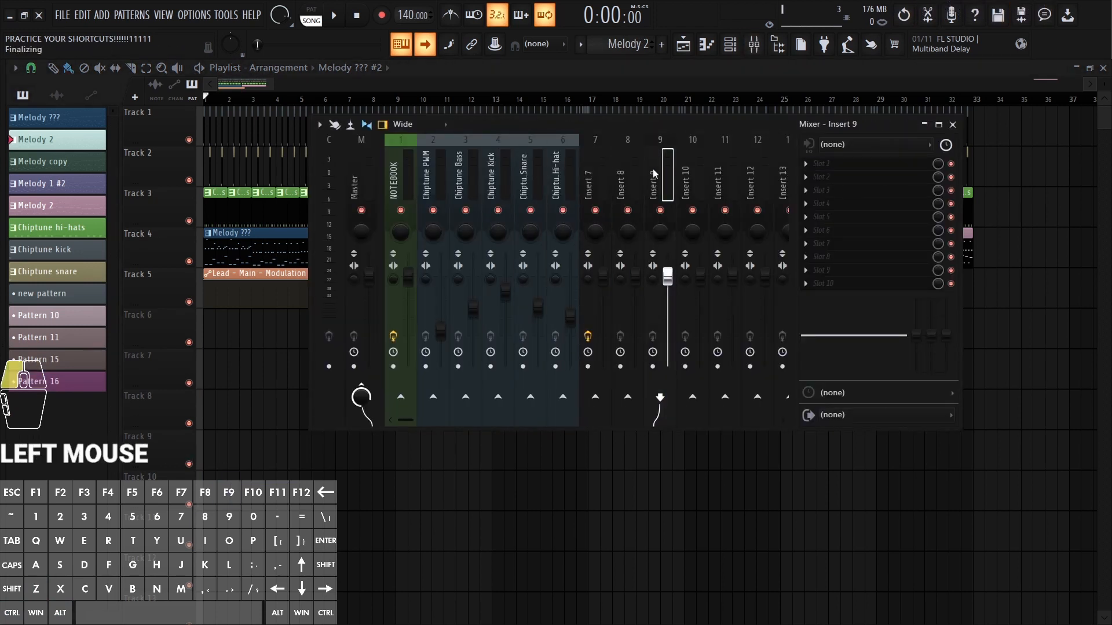
{"action": "right_click", "coordinate": [611, 172]}
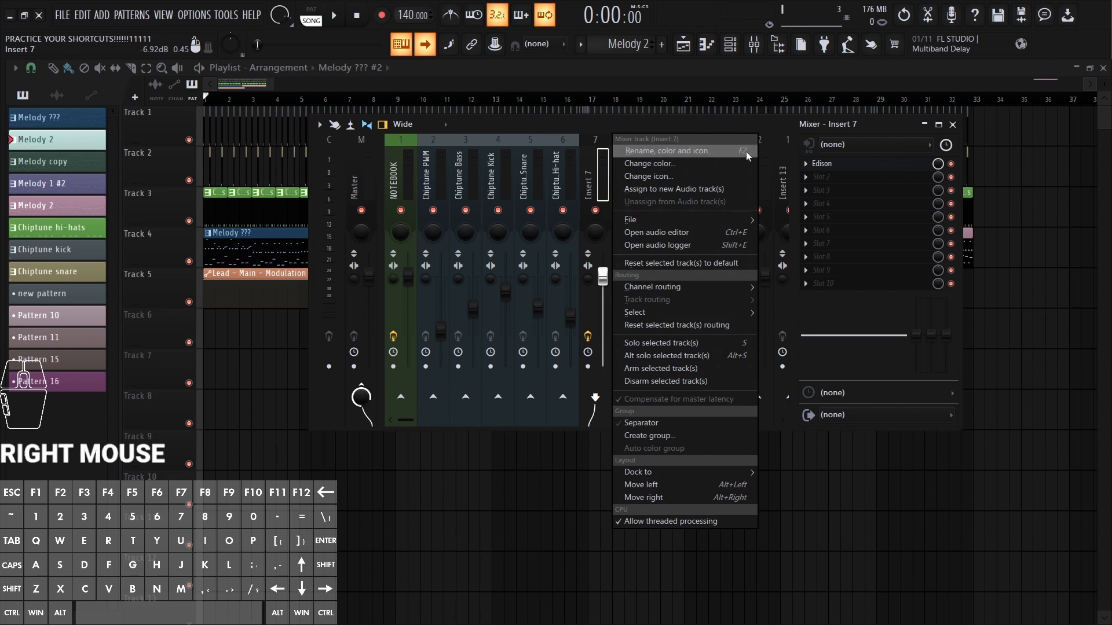
{"action": "left_click", "coordinate": [613, 166]}
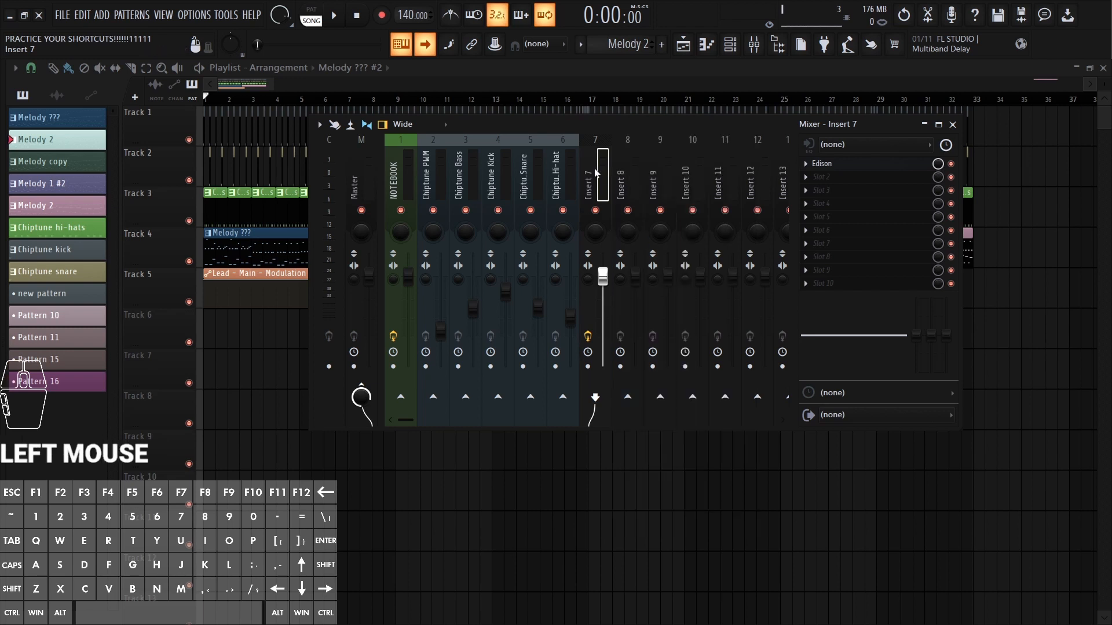
{"action": "right_click", "coordinate": [595, 173]}
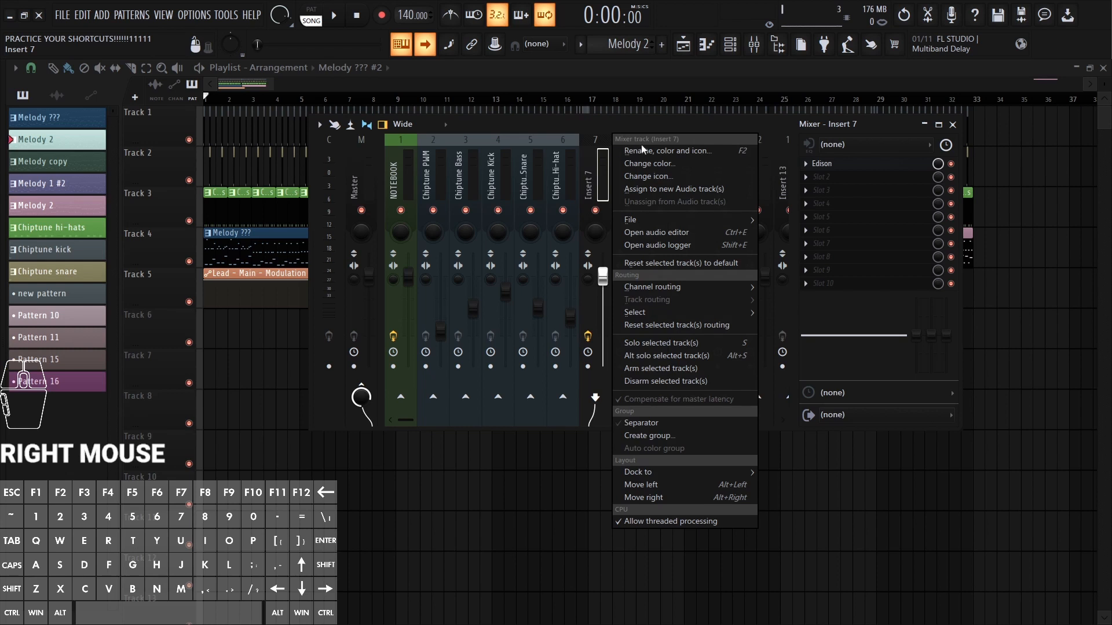
Step: Open the name and color prompt for mixer track Insert 7 two different ways, dismissing it each time
{"action": "key", "text": "r"}
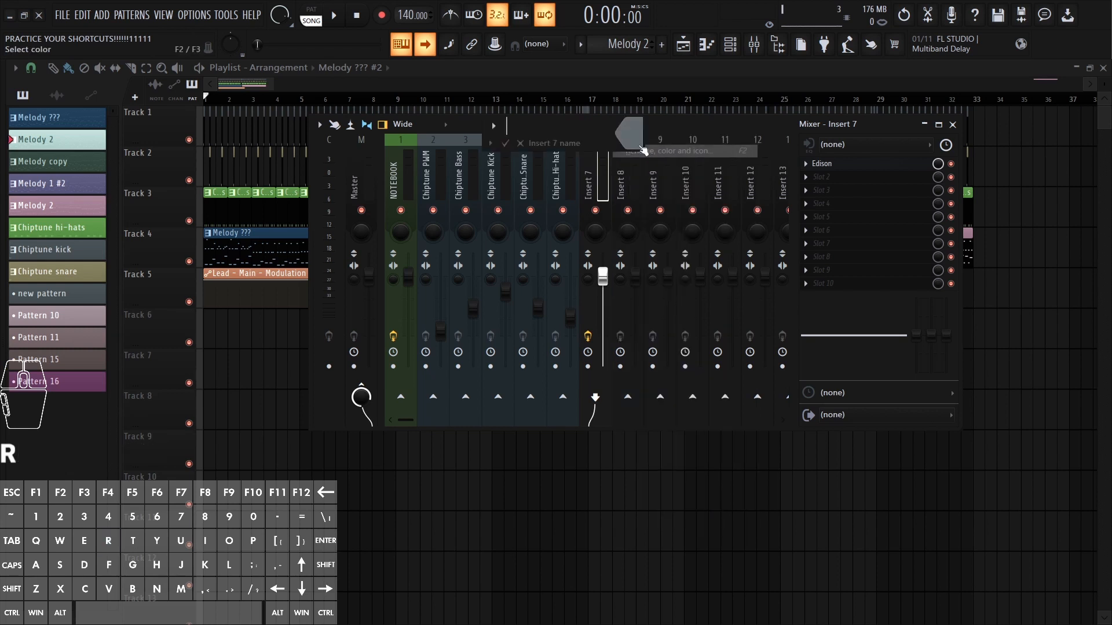
{"action": "right_click", "coordinate": [604, 174]}
{"action": "left_click", "coordinate": [612, 160]}
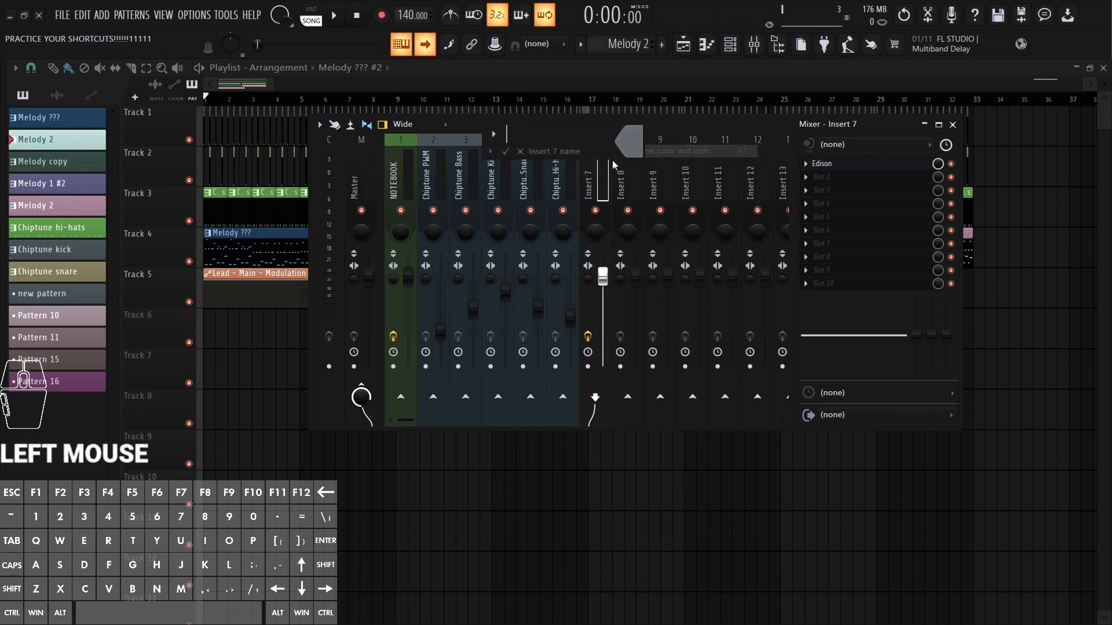
{"action": "left_click", "coordinate": [625, 173]}
{"action": "left_click", "coordinate": [597, 184]}
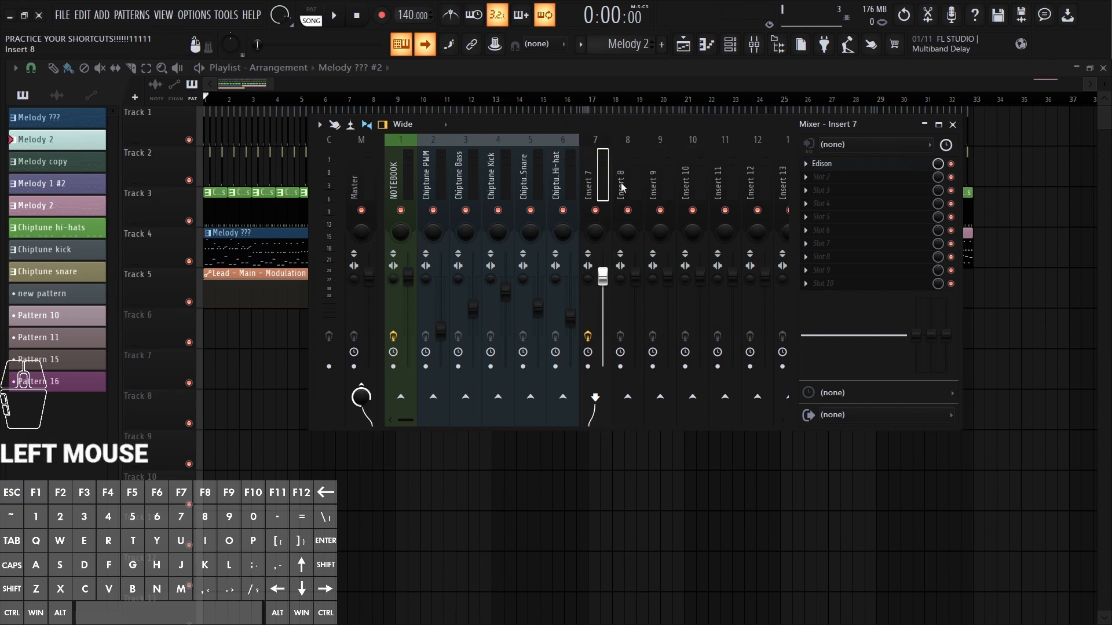
{"action": "key", "text": "F2"}
{"action": "key", "text": "Escape"}
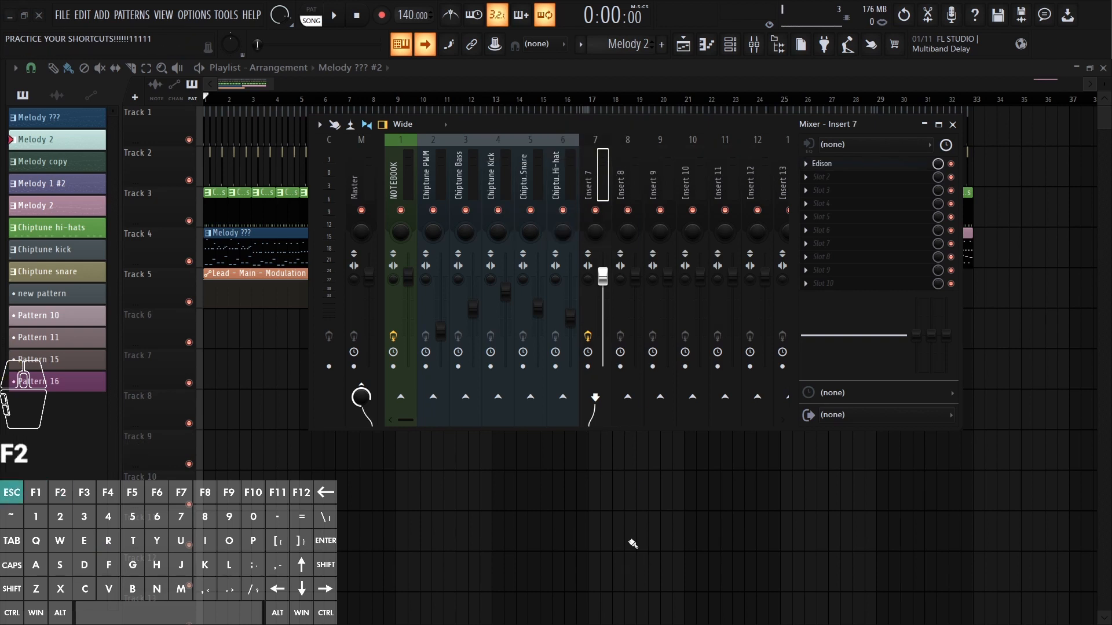
Step: Find the audio editor command in Insert 7's options, open Edison on that track, and close its window
{"action": "right_click", "coordinate": [603, 174]}
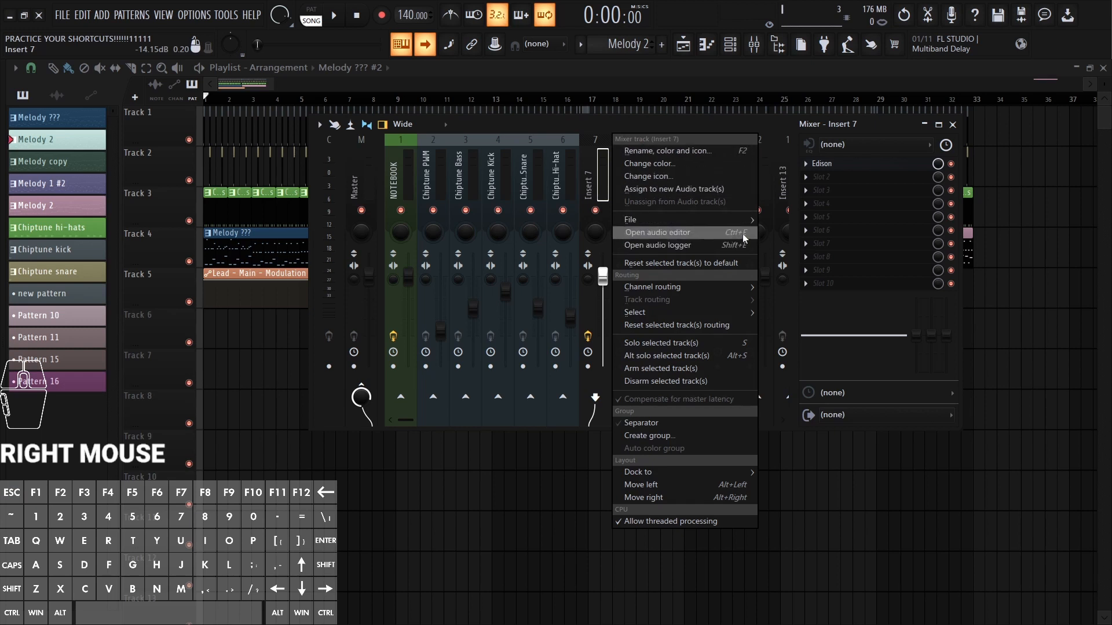
{"action": "key", "text": "Escape"}
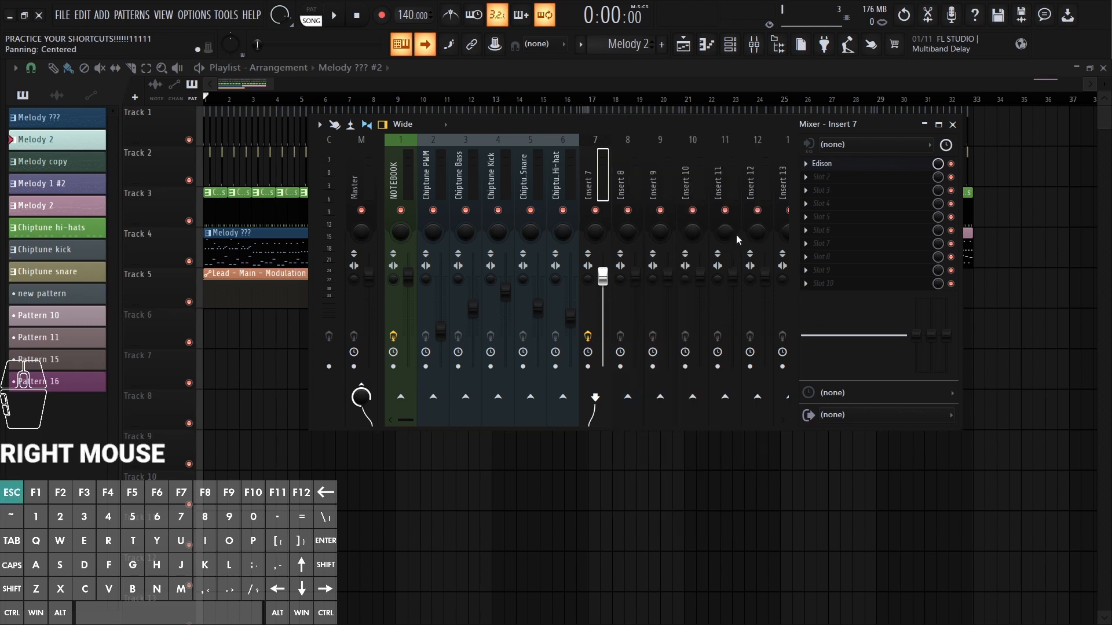
{"action": "right_click", "coordinate": [608, 138]}
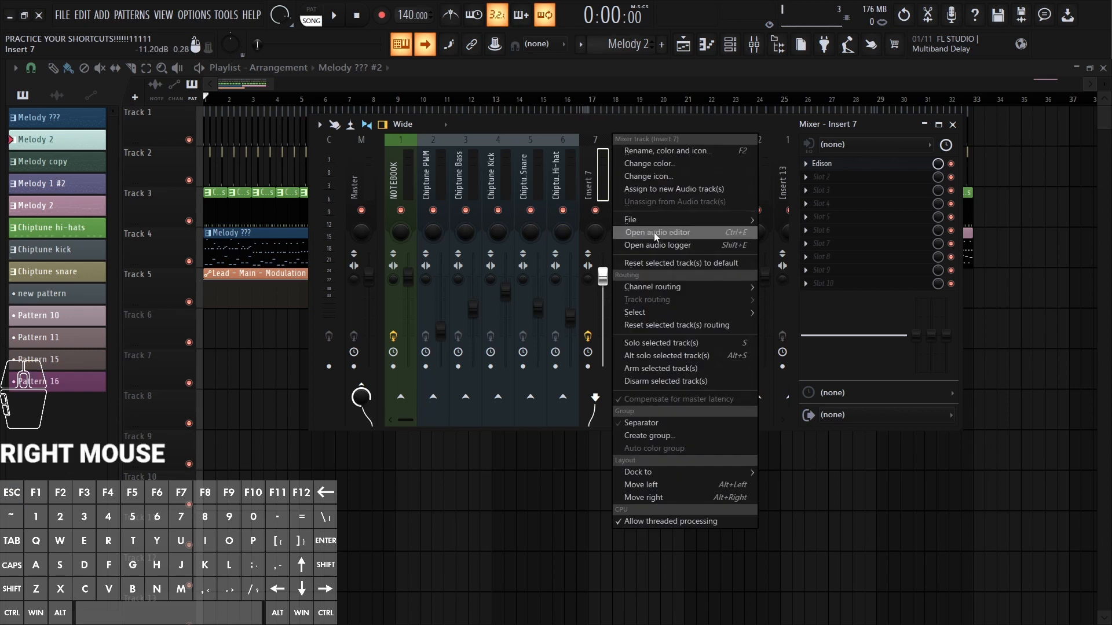
{"action": "key", "text": "Escape"}
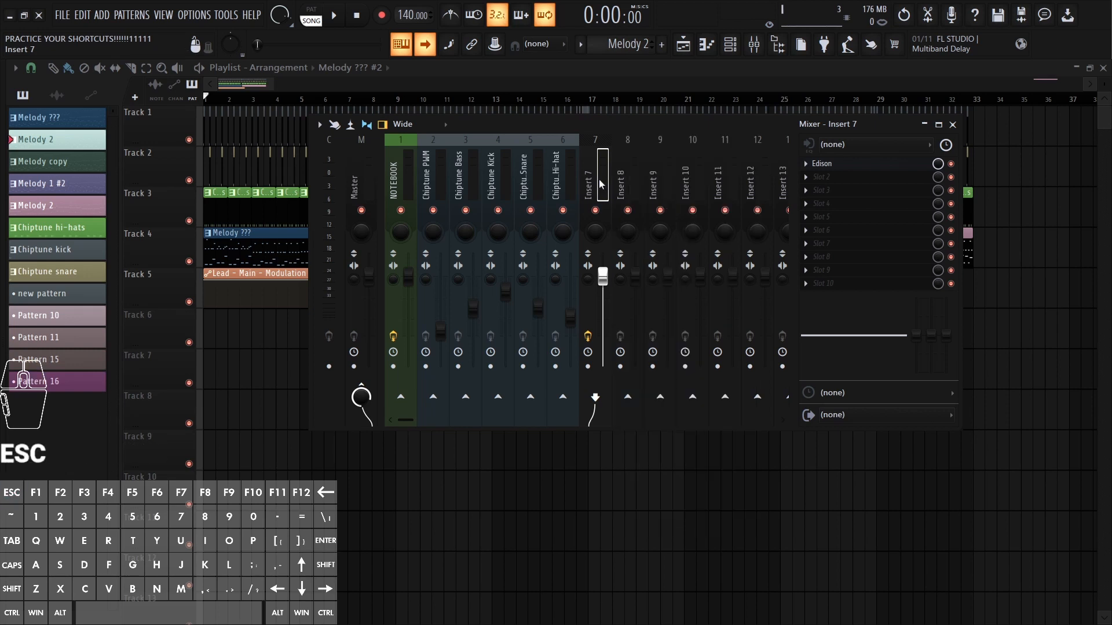
{"action": "left_click", "coordinate": [613, 168]}
{"action": "key", "text": "ctrl+e"}
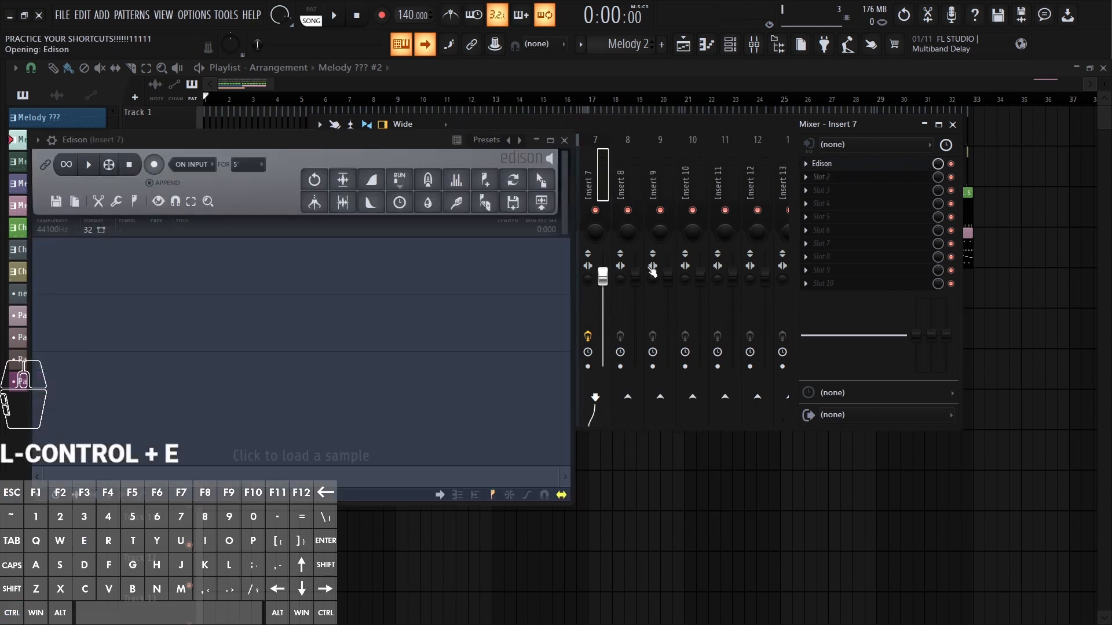
{"action": "left_click", "coordinate": [566, 140]}
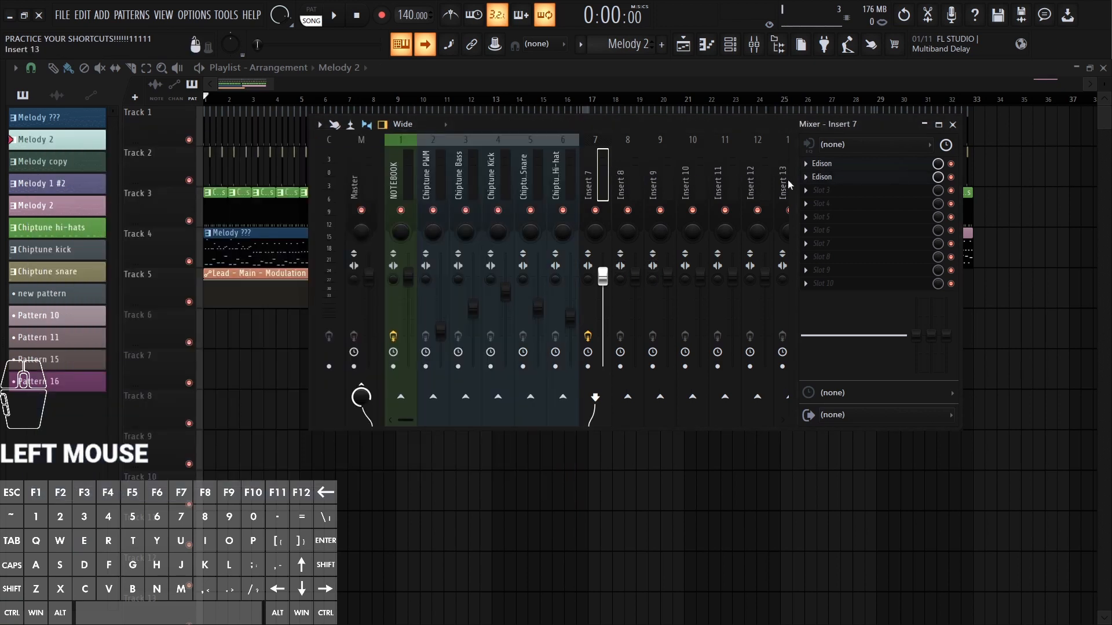
Step: Delete the extra Edison from effect slot 2 of Insert 7
{"action": "left_click", "coordinate": [803, 177]}
{"action": "key", "text": "Return"}
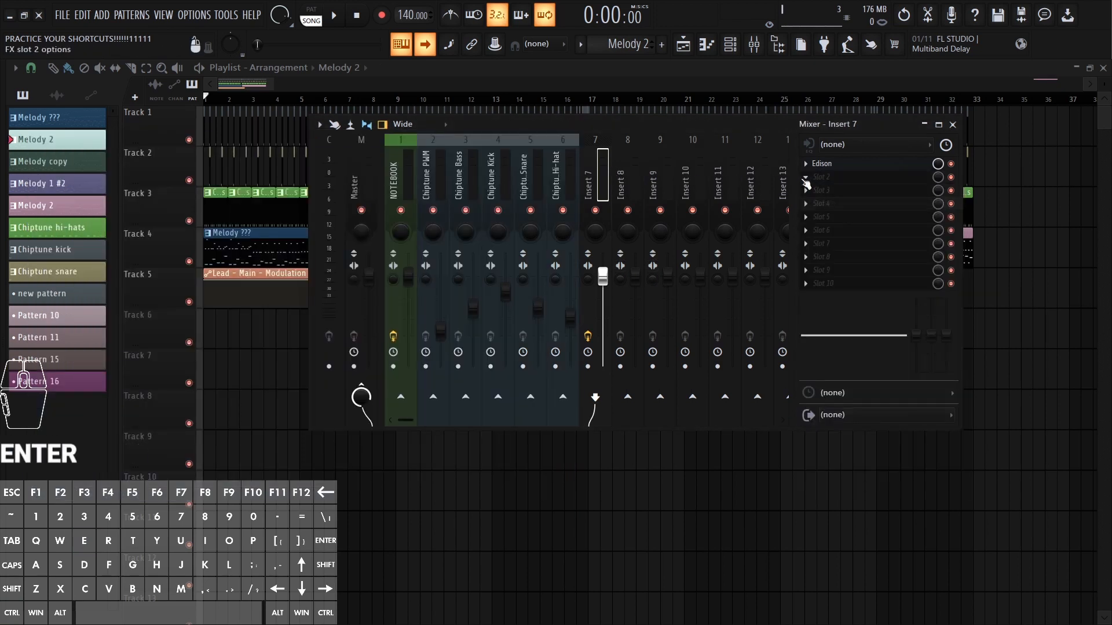
{"action": "left_click", "coordinate": [631, 175]}
Step: Check Insert 7's track options once more and close the mixer
{"action": "right_click", "coordinate": [603, 173]}
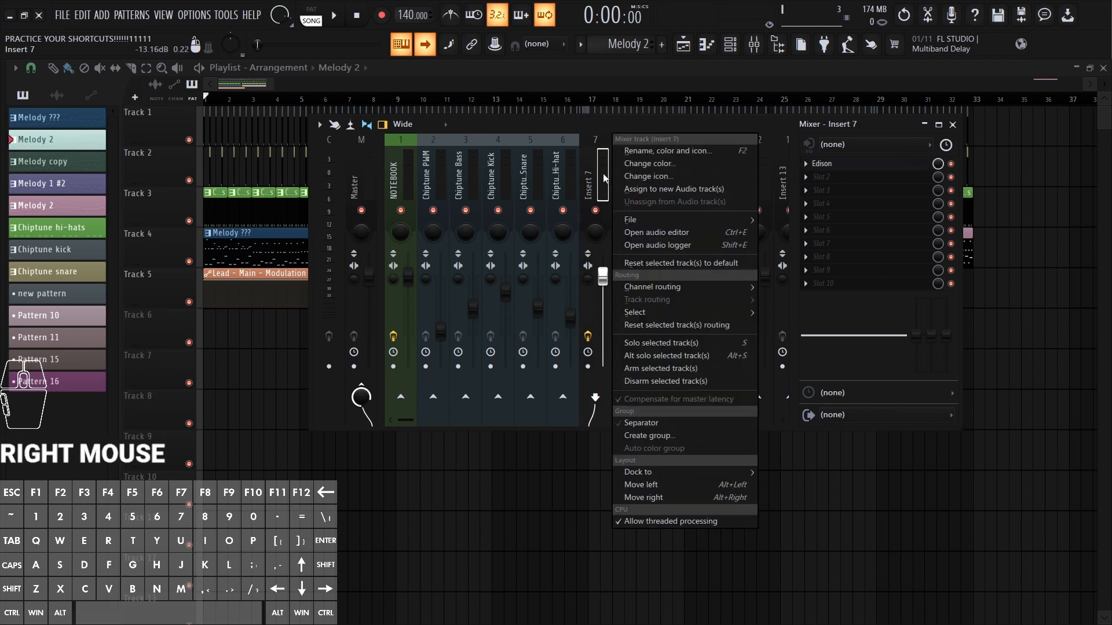
{"action": "left_click", "coordinate": [597, 165]}
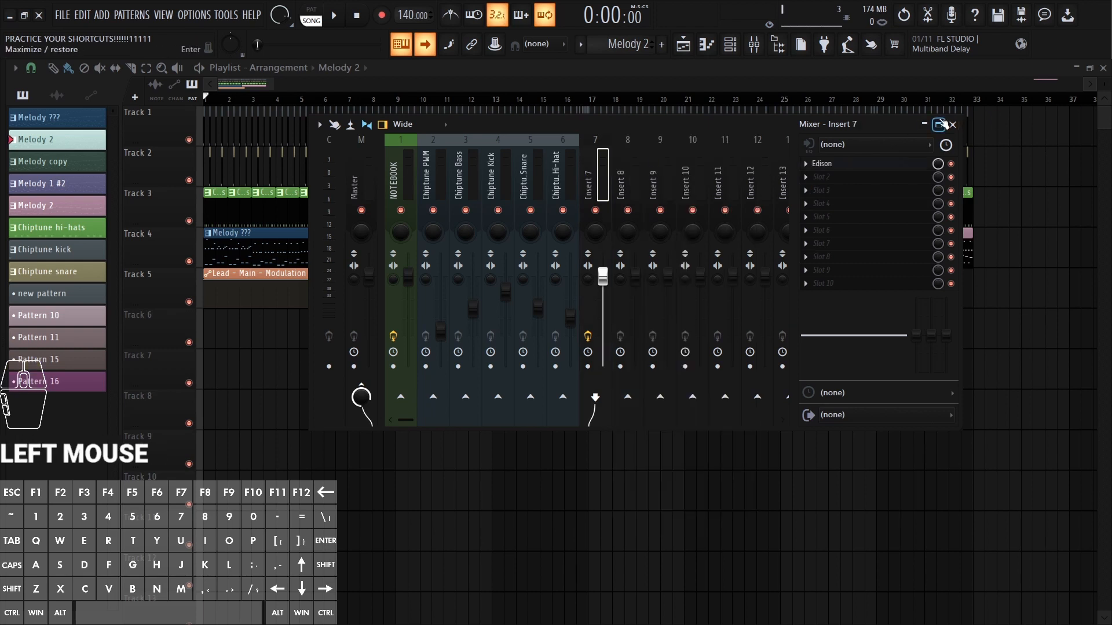
{"action": "left_click", "coordinate": [953, 125]}
{"action": "right_click", "coordinate": [783, 77]}
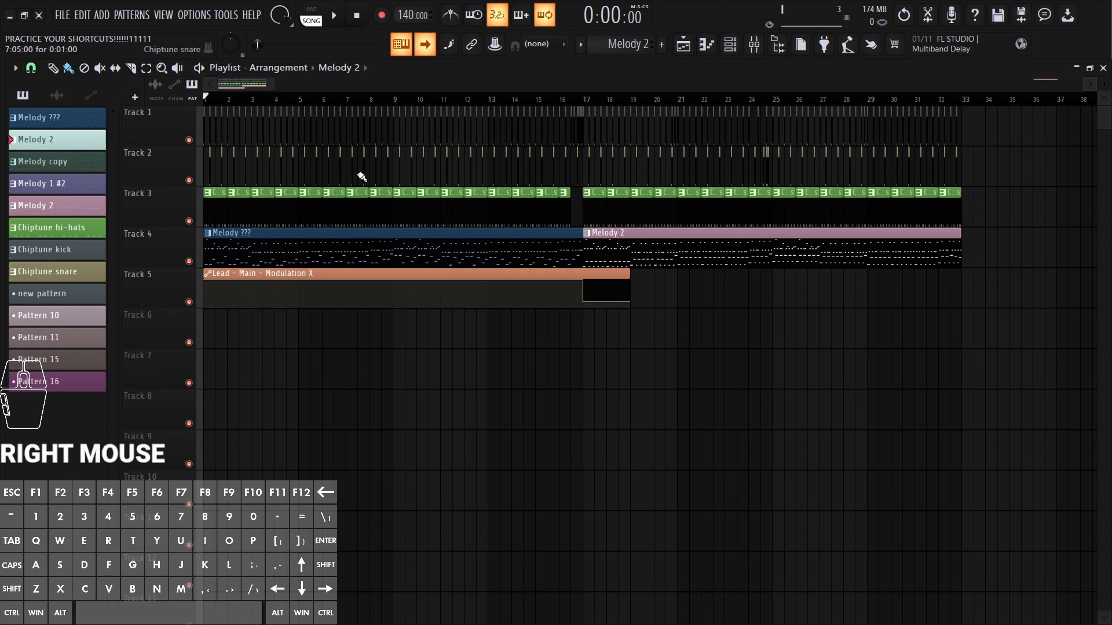
Step: Find the audio logger command in the Insert 7 mixer track options, dismiss the options, and close the mixer
{"action": "key", "text": "F9"}
{"action": "right_click", "coordinate": [602, 183]}
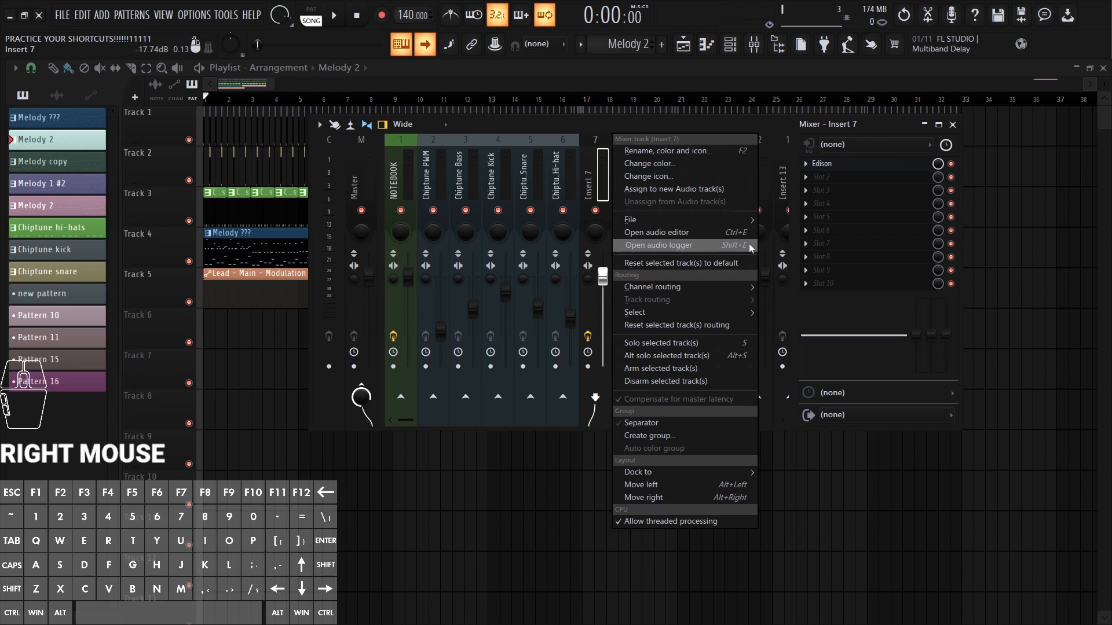
{"action": "left_click", "coordinate": [481, 131]}
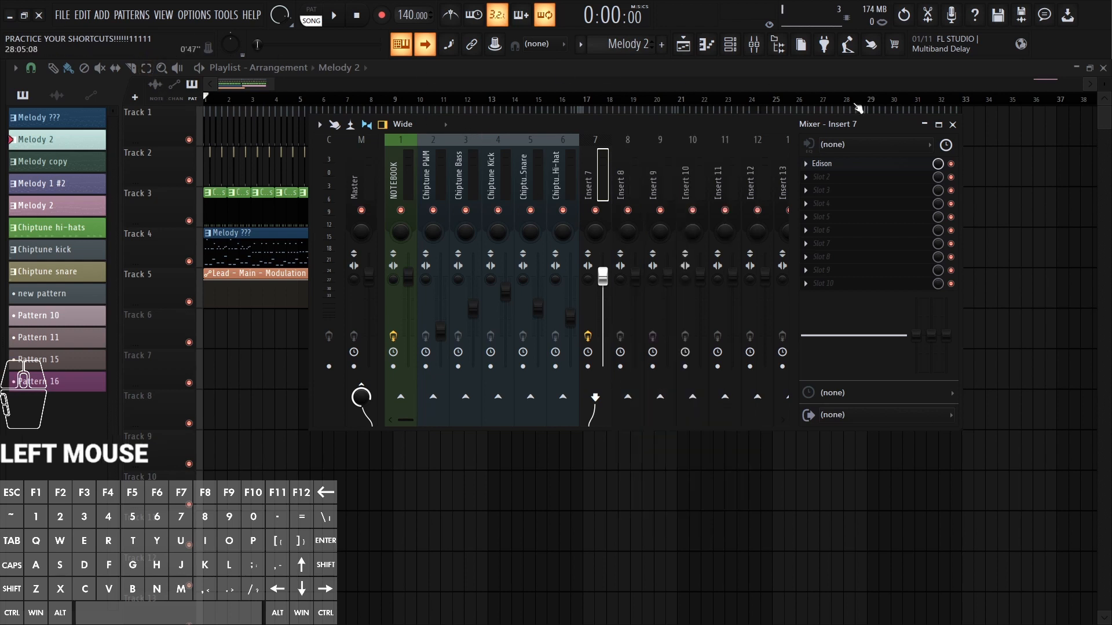
{"action": "left_click", "coordinate": [952, 124]}
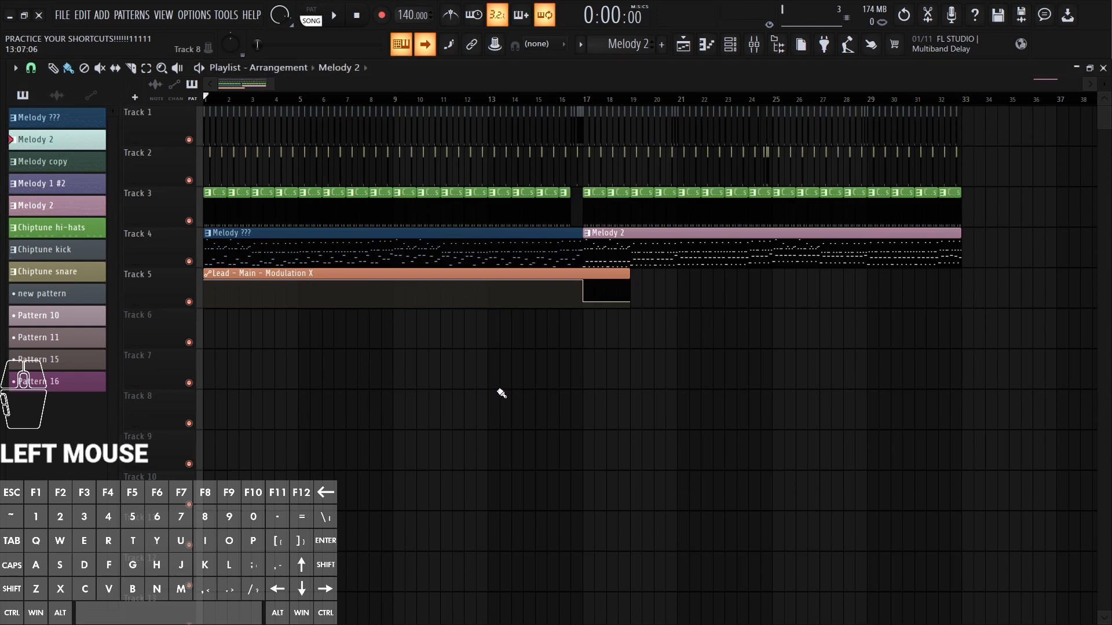
Step: Save the project
{"action": "key", "text": "ctrl+q"}
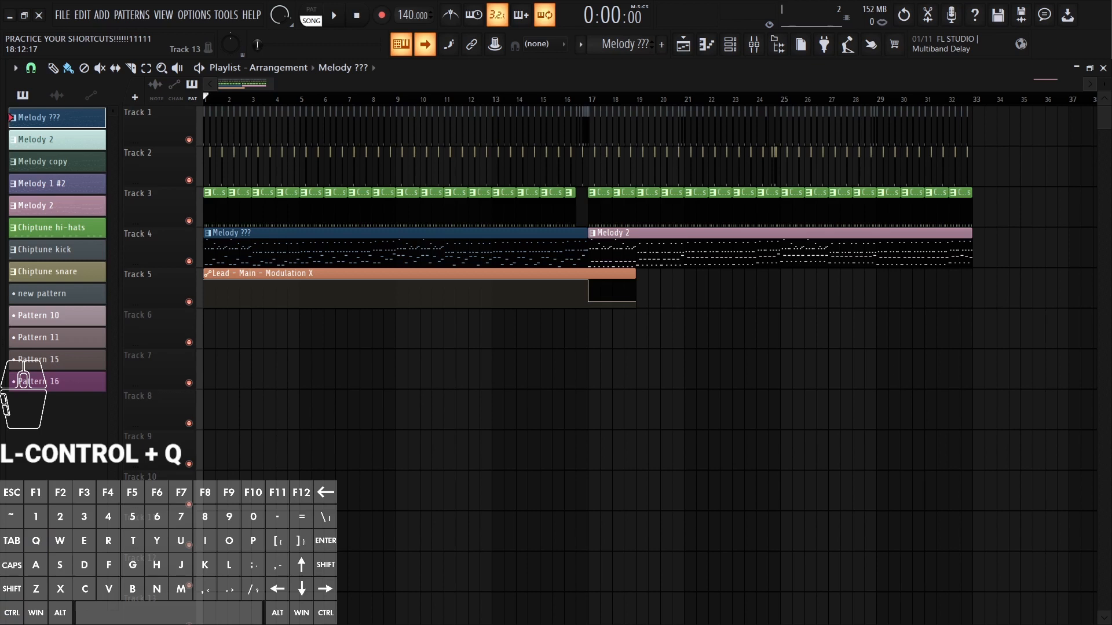
{"action": "key", "text": "ctrl+s"}
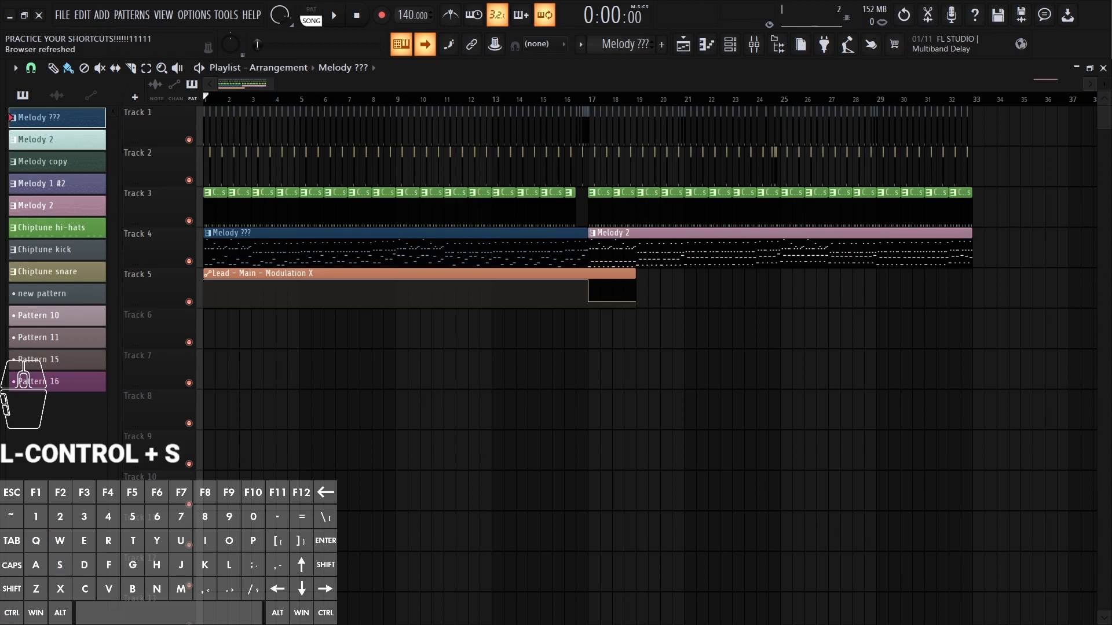
Step: Close all open windows, then bring up the playlist, mixer, channel rack and piano roll
{"action": "key", "text": "Escape"}
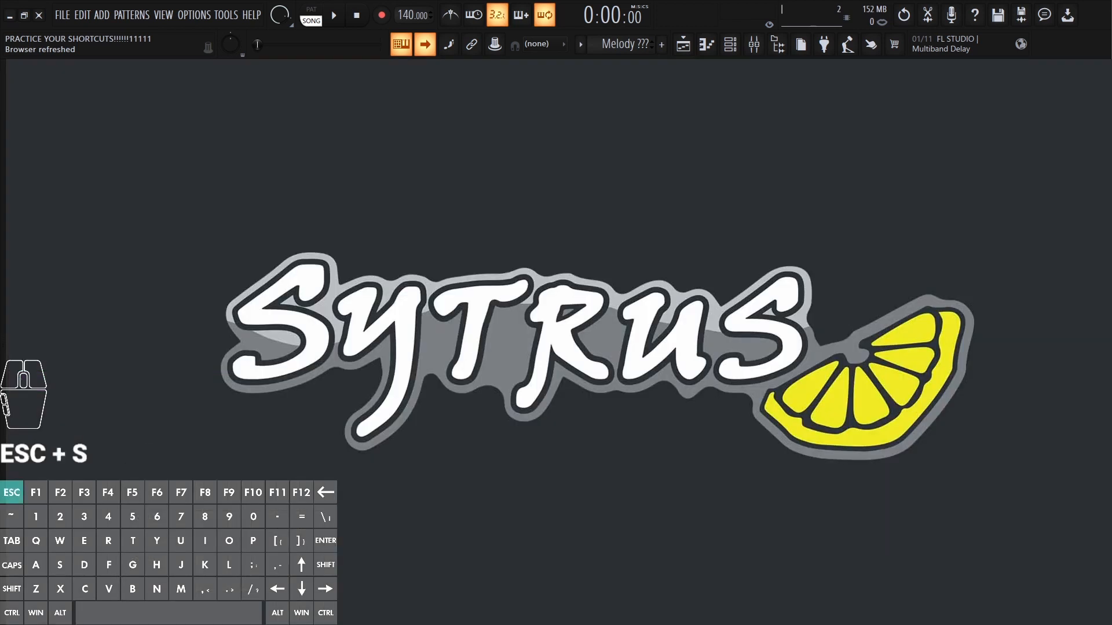
{"action": "key", "text": "F5"}
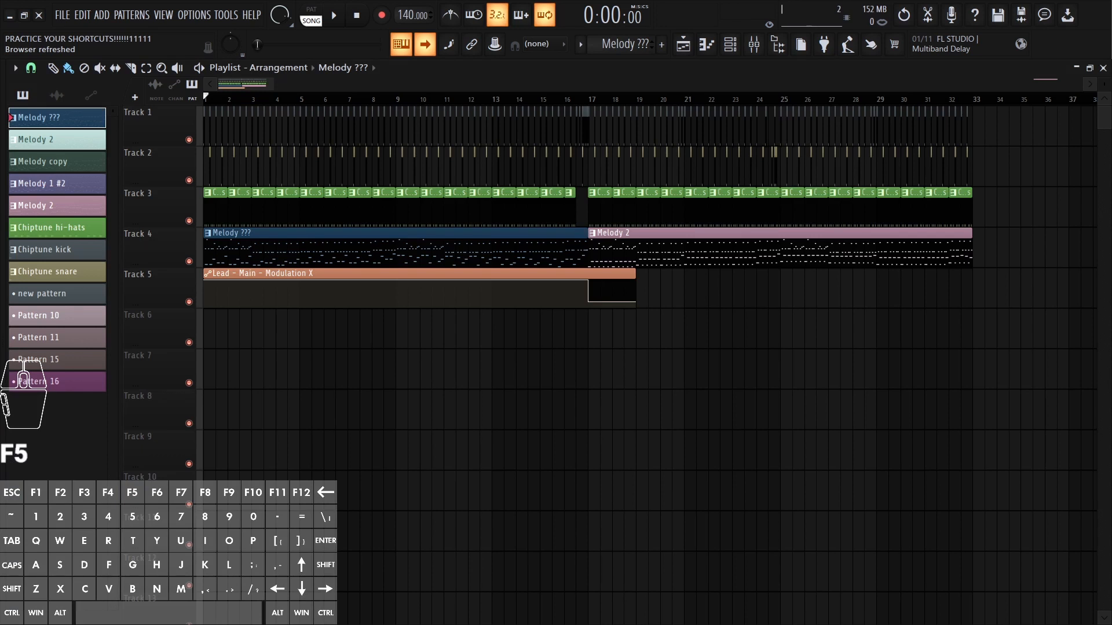
{"action": "key", "text": "F9"}
{"action": "key", "text": "F6"}
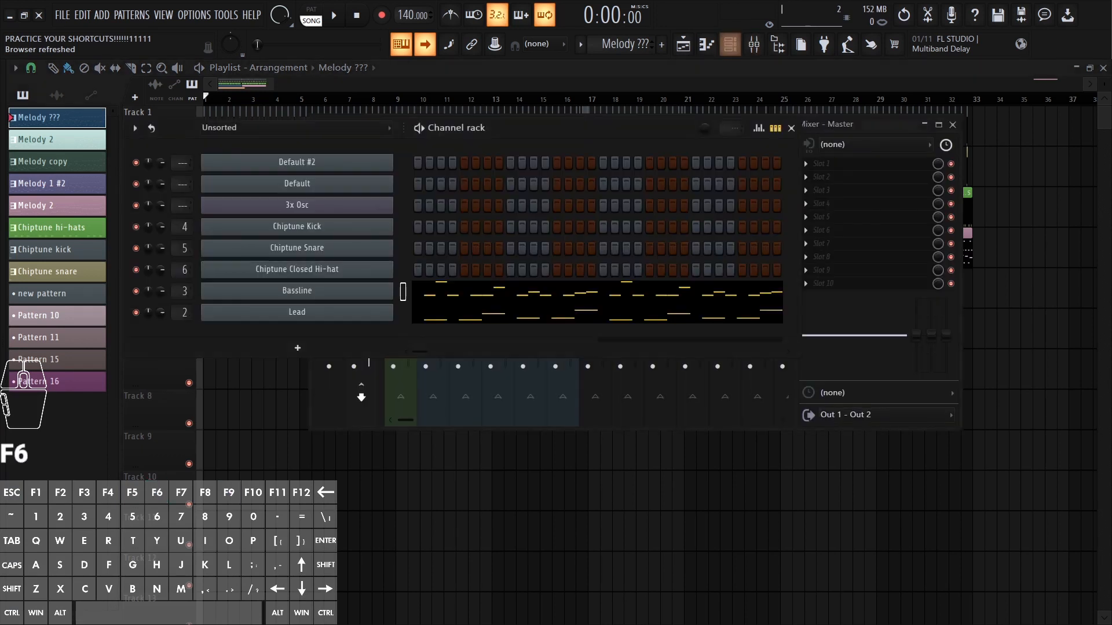
{"action": "key", "text": "F7"}
Step: Cycle the focus repeatedly through the open playlist, mixer, channel rack and piano roll windows
{"action": "key", "text": "Tab"}
{"action": "key", "text": "Tab"}
{"action": "key", "text": "Tab"}
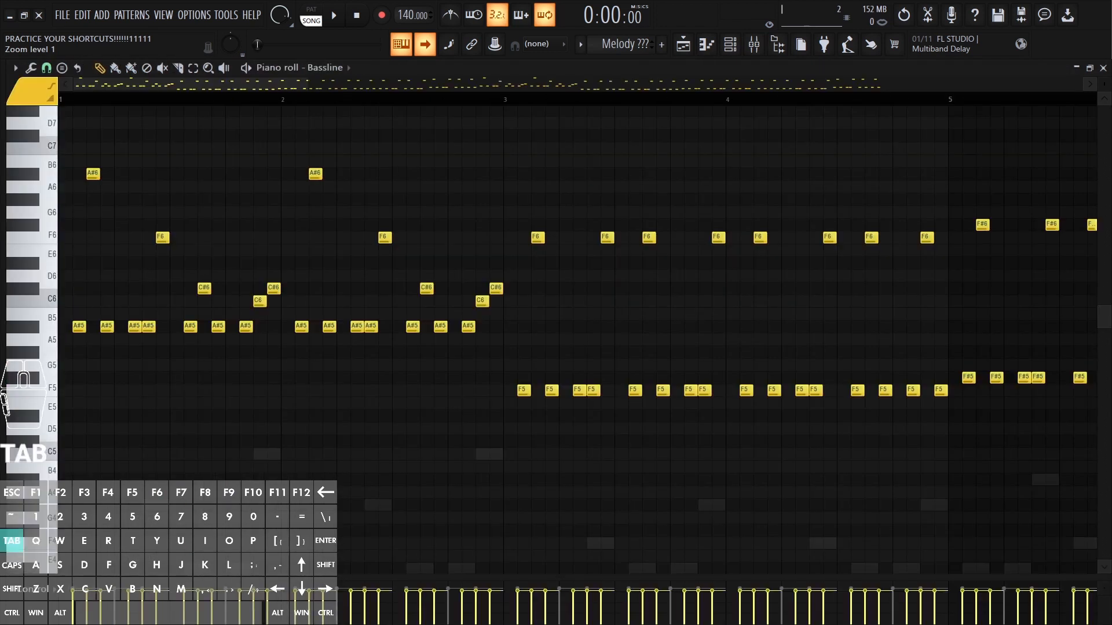
{"action": "key", "text": "Tab"}
{"action": "key", "text": "Tab"}
{"action": "key", "text": "Tab"}
{"action": "key", "text": "Tab"}
{"action": "key", "text": "Tab"}
{"action": "key", "text": "Tab"}
{"action": "key", "text": "Tab"}
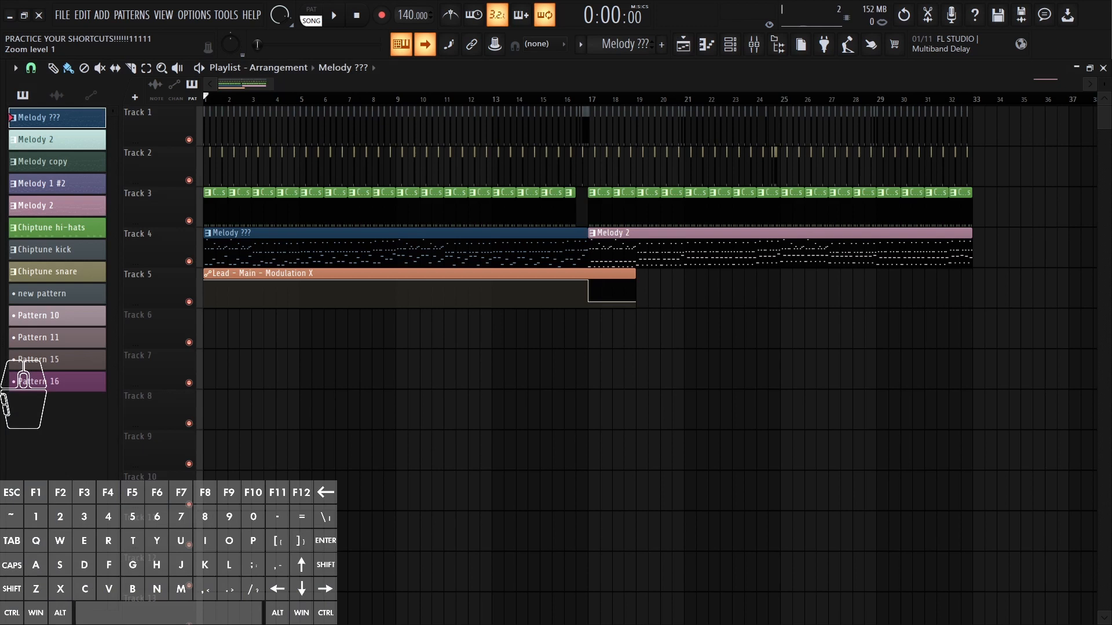
Step: Place three Melody ??? pattern clips end to end on Track 6, starting at bars 1, 17 and 33
{"action": "right_click", "coordinate": [385, 608], "text": "ctrl"}
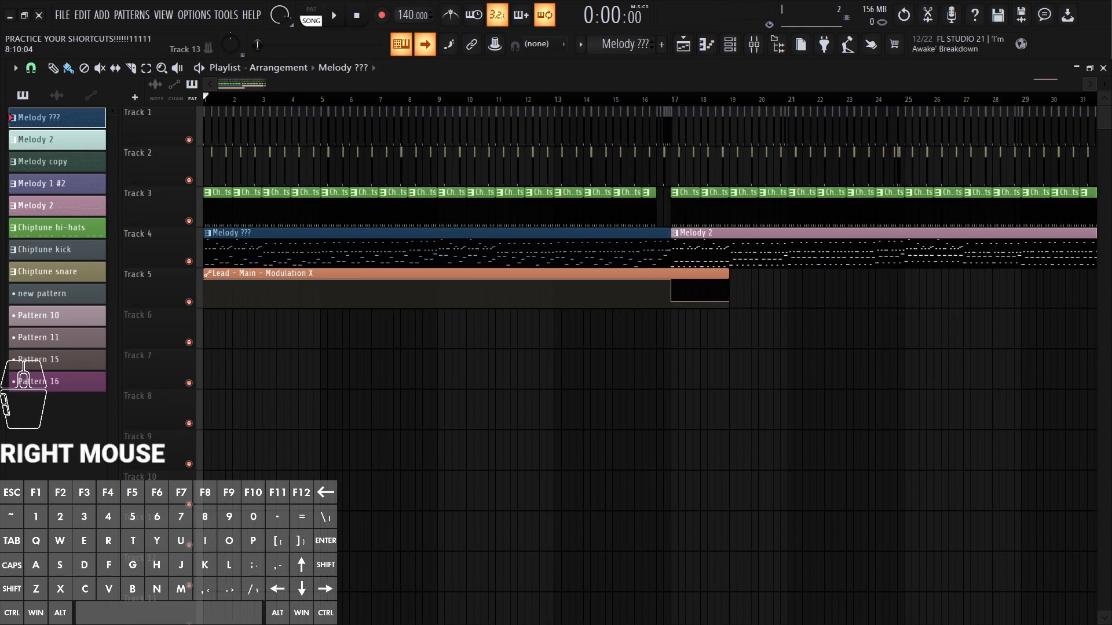
{"action": "left_click", "coordinate": [296, 253]}
{"action": "right_click", "coordinate": [348, 102]}
{"action": "left_click", "coordinate": [211, 323]}
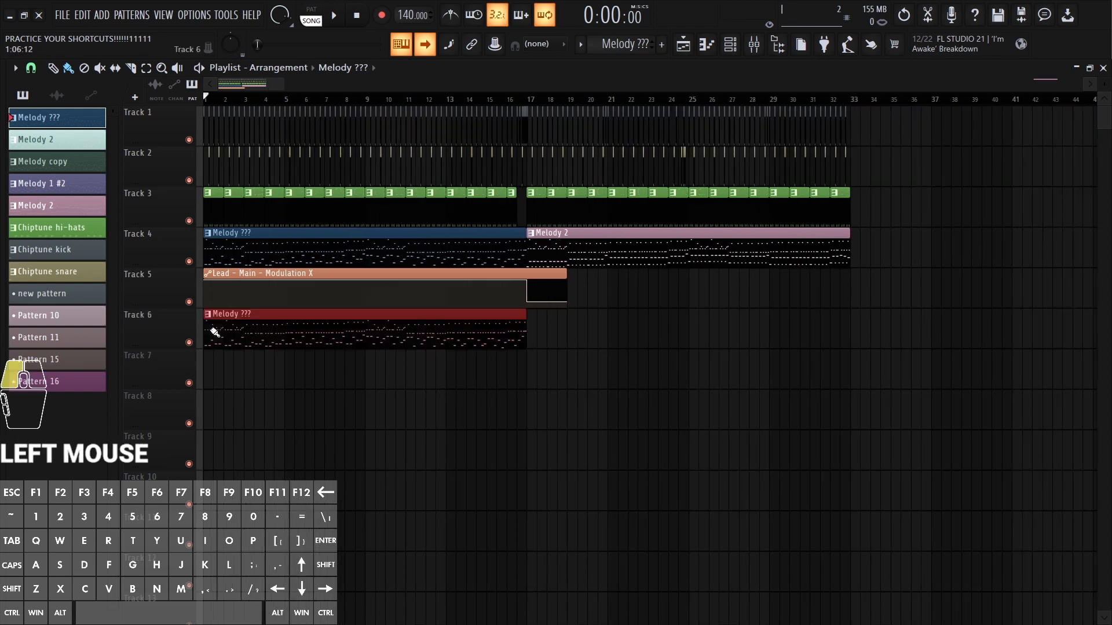
{"action": "left_click", "coordinate": [536, 338]}
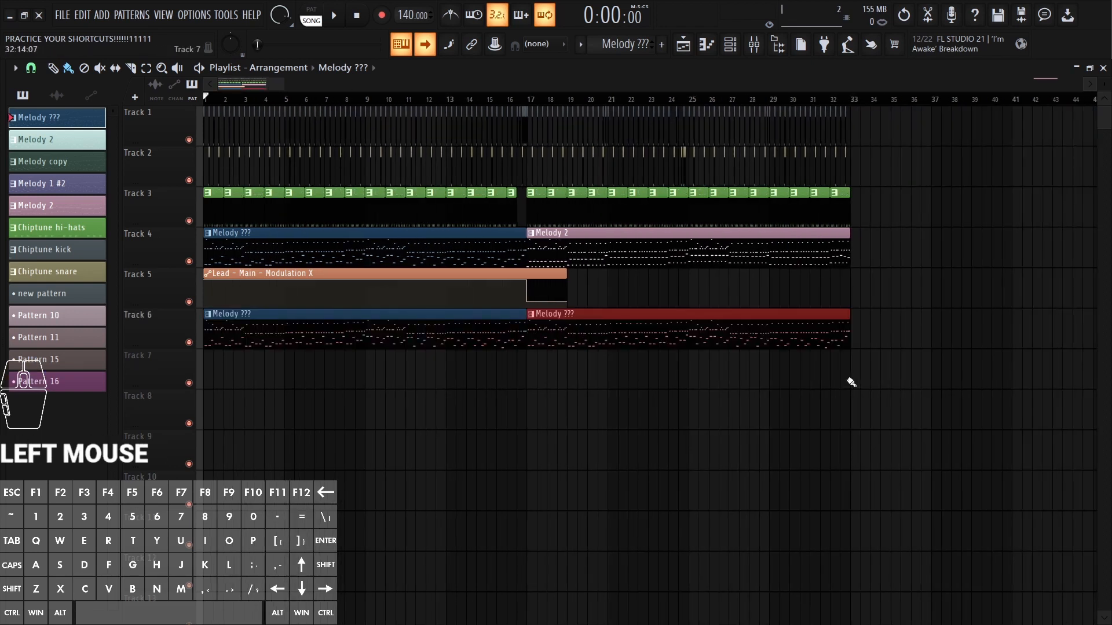
{"action": "left_click", "coordinate": [858, 337]}
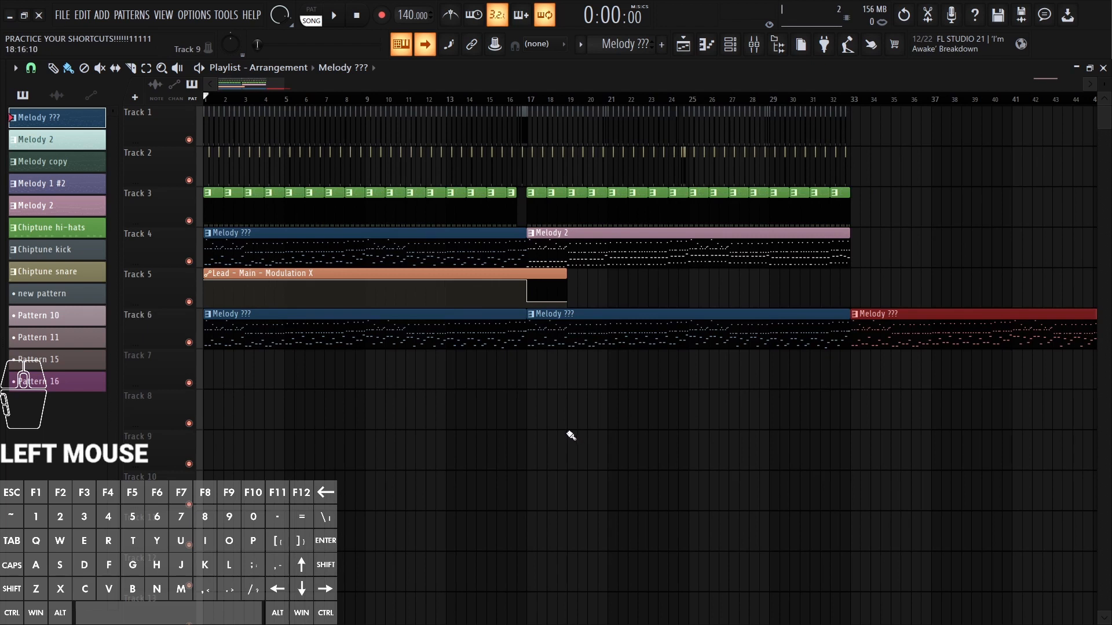
Step: Toggle undo and redo of the last Melody ??? clip placement on Track 6 several times
{"action": "key", "text": "ctrl+z"}
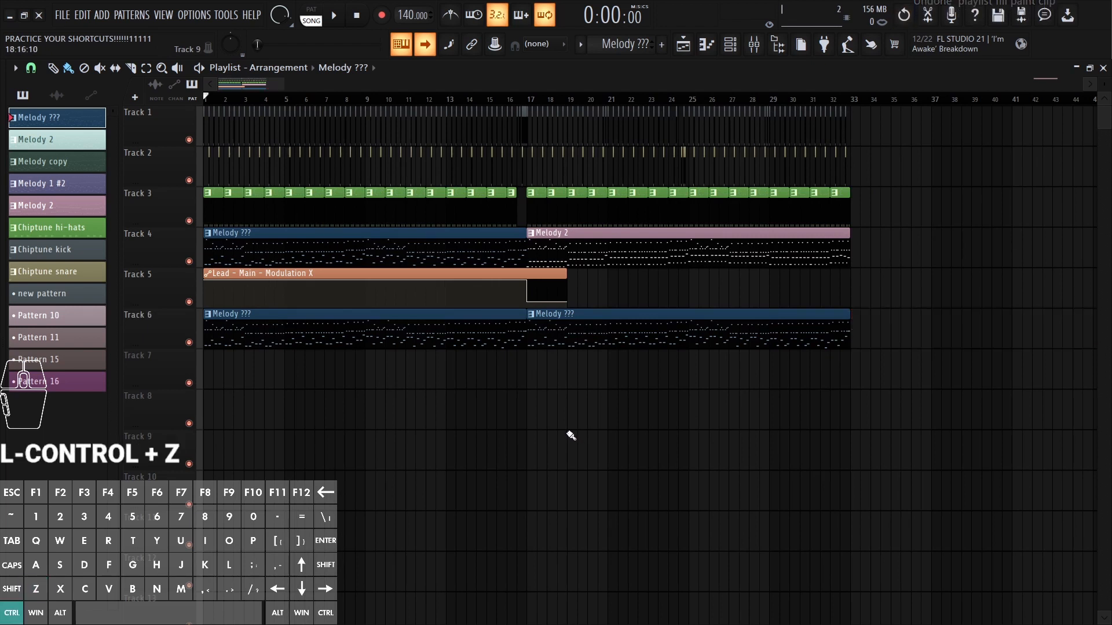
{"action": "key", "text": "ctrl+z"}
{"action": "key", "text": "ctrl+z"}
{"action": "key", "text": "ctrl+z"}
{"action": "key", "text": "ctrl+z"}
{"action": "key", "text": "ctrl+z"}
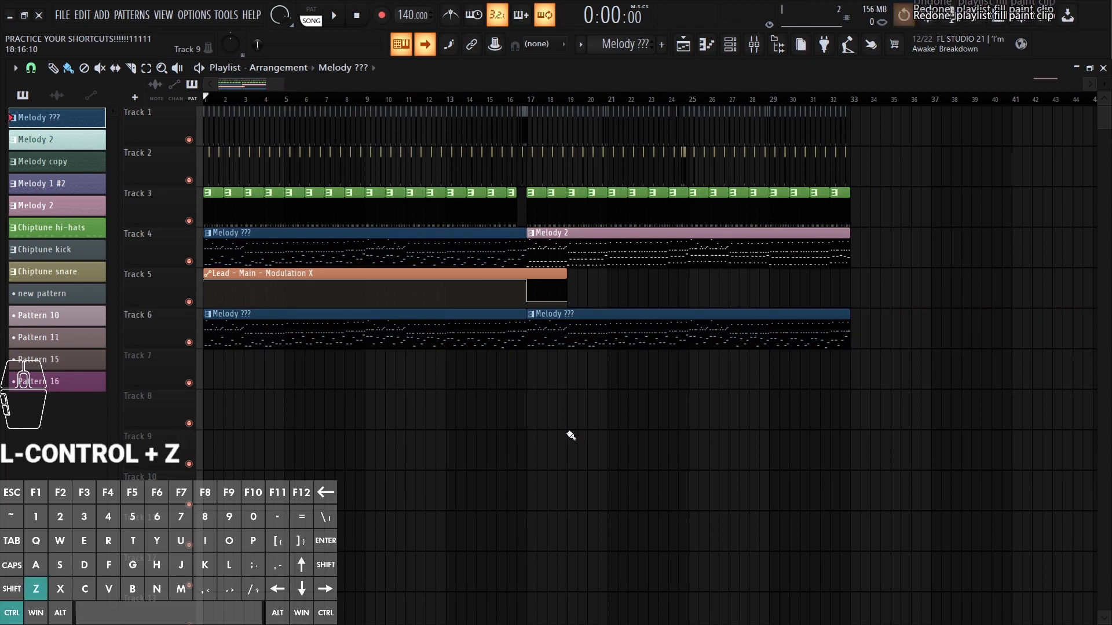
{"action": "key", "text": "ctrl+z"}
{"action": "key", "text": "ctrl+z"}
{"action": "key", "text": "ctrl+z"}
{"action": "key", "text": "ctrl+z"}
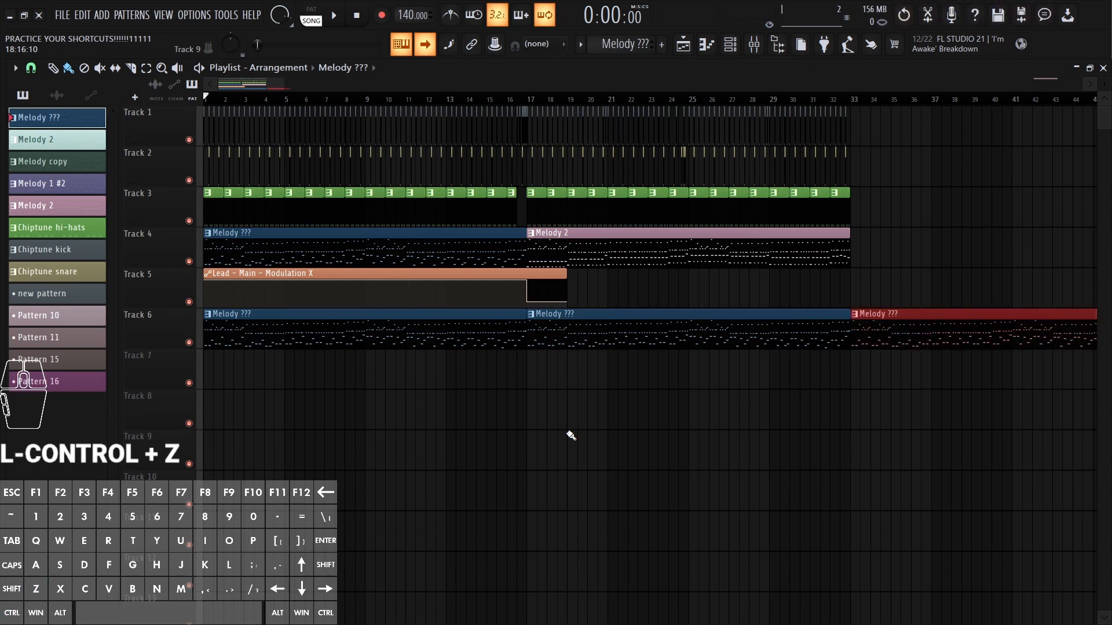
Step: Undo all three Melody ??? clip placements on Track 6 step by step, then redo them
{"action": "key", "text": "ctrl+alt+z"}
{"action": "key", "text": "ctrl+alt+z"}
{"action": "key", "text": "ctrl+alt+z"}
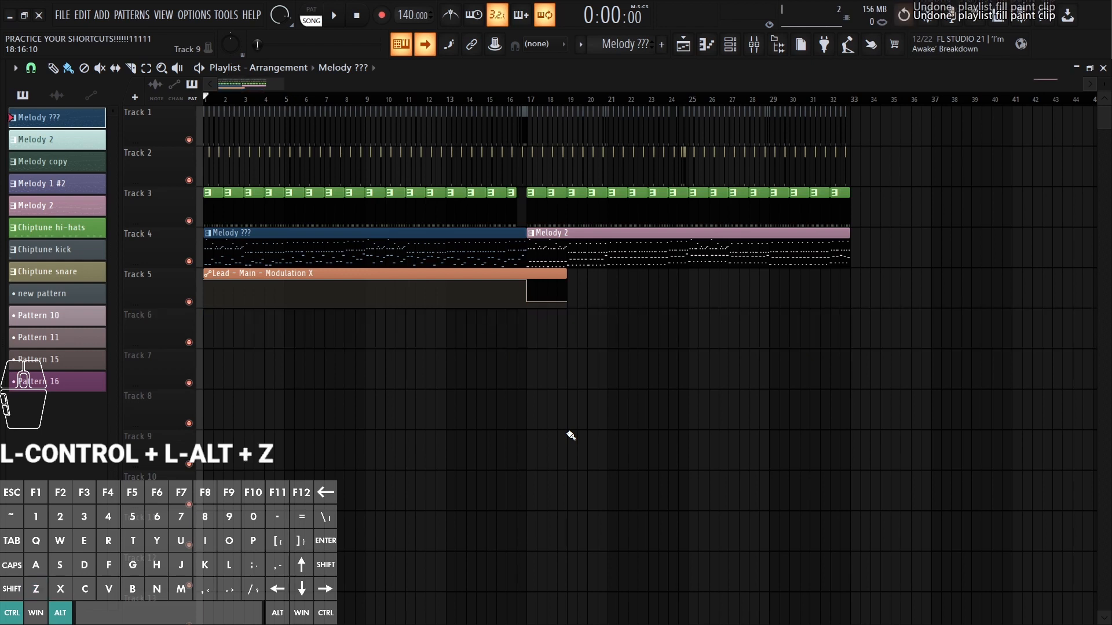
{"action": "key", "text": "ctrl+z"}
{"action": "key", "text": "ctrl+z"}
{"action": "key", "text": "ctrl+z"}
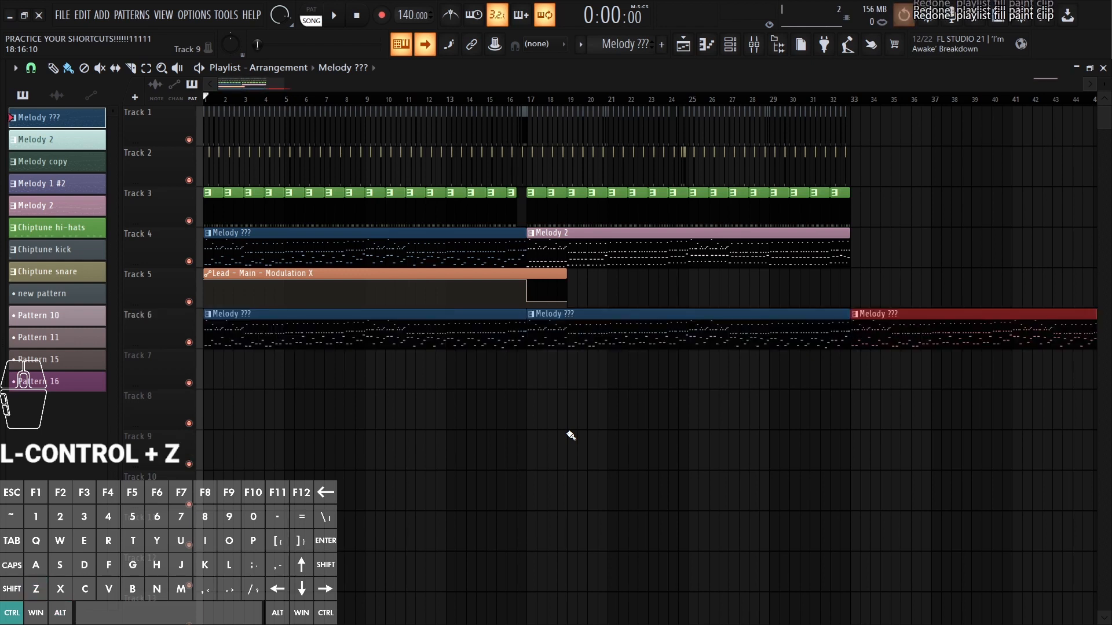
Step: Repeat the step-by-step undo and redo of the three Track 6 clips two more times
{"action": "key", "text": "ctrl+alt+z"}
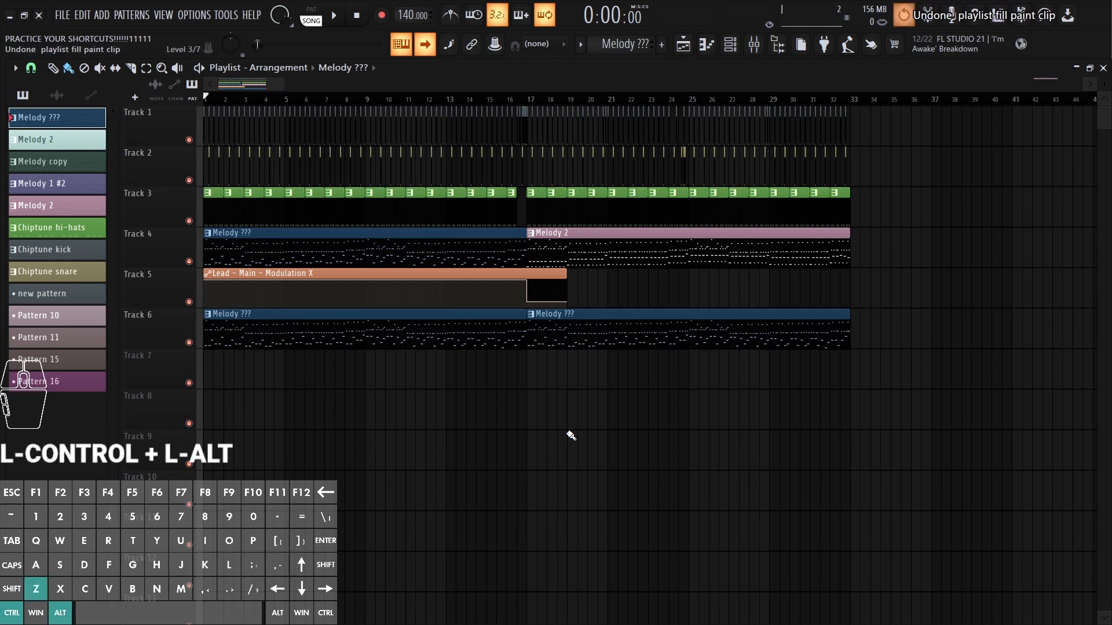
{"action": "key", "text": "ctrl+alt+z"}
{"action": "key", "text": "ctrl+alt+z"}
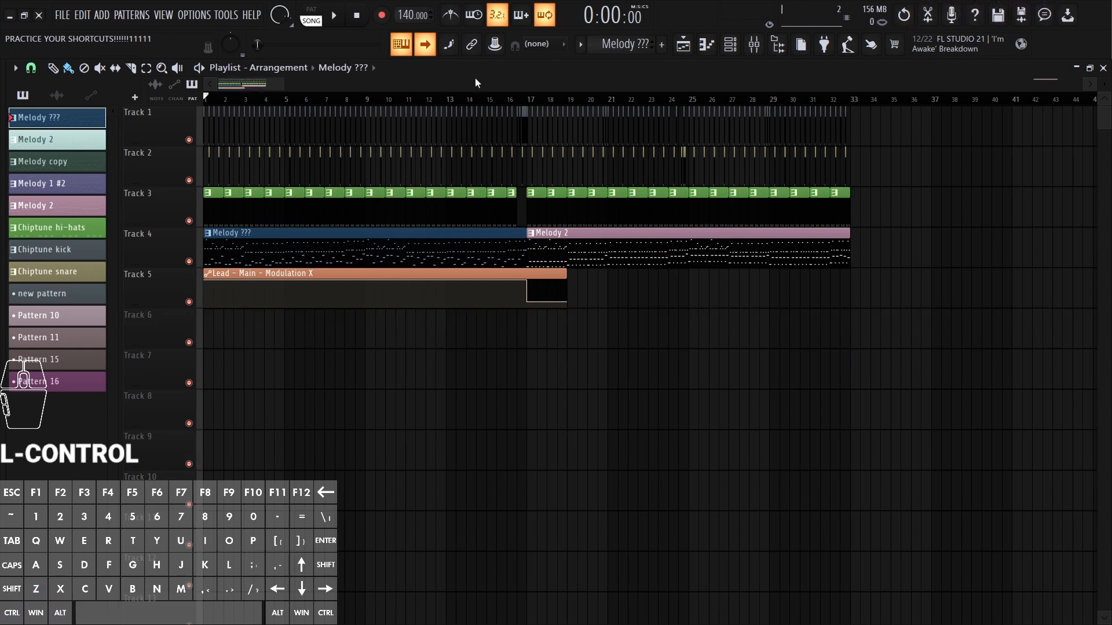
{"action": "key", "text": "ctrl"}
{"action": "key", "text": "ctrl+z"}
{"action": "key", "text": "ctrl+z"}
{"action": "key", "text": "ctrl+z"}
{"action": "key", "text": "ctrl+alt+z"}
{"action": "key", "text": "ctrl+alt+z"}
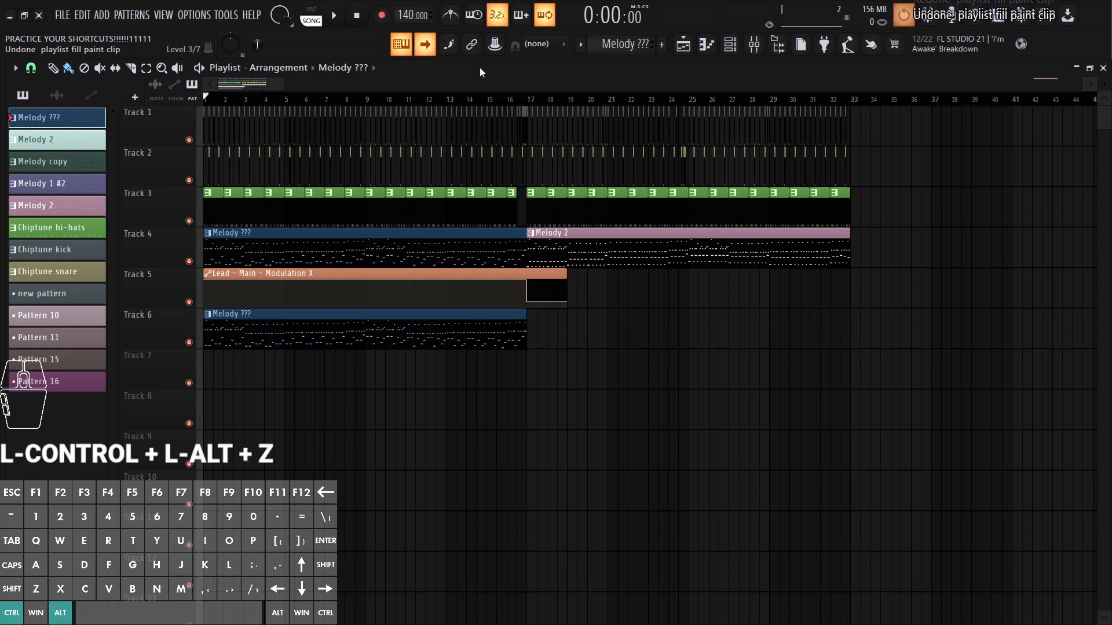
{"action": "key", "text": "ctrl+alt+z"}
{"action": "key", "text": "ctrl+z"}
{"action": "key", "text": "ctrl+z"}
{"action": "key", "text": "ctrl+z"}
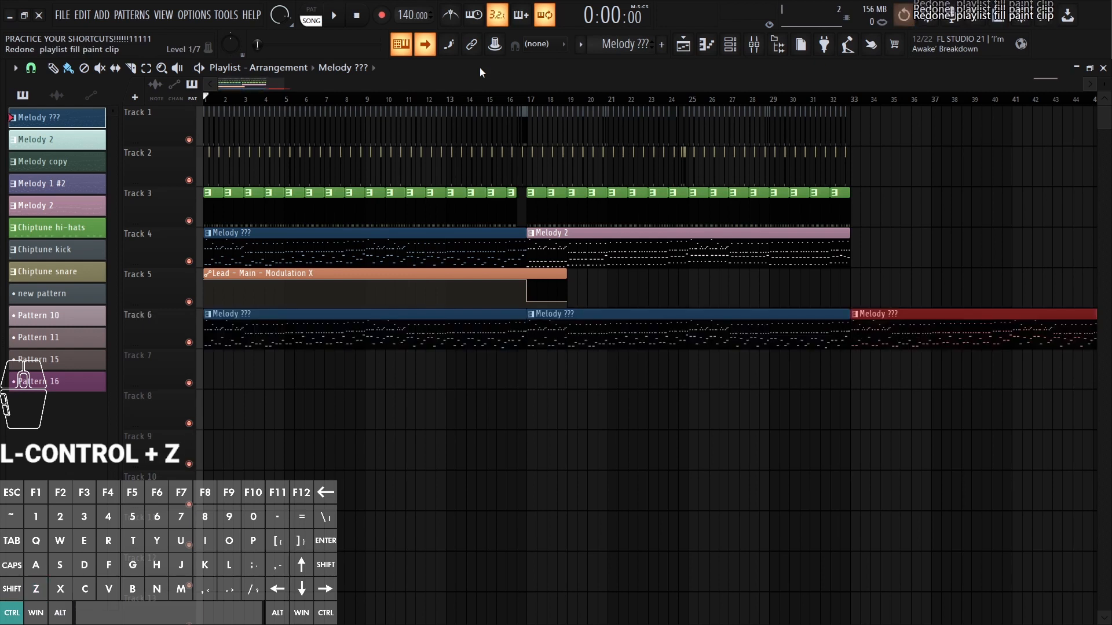
Step: Step back through the undo history past the Track 6 clip placements, then redo up to the third clip
{"action": "key", "text": "ctrl+alt+z"}
{"action": "key", "text": "ctrl+alt+z"}
{"action": "key", "text": "ctrl+alt+z"}
{"action": "key", "text": "ctrl+alt+z"}
{"action": "key", "text": "ctrl+alt+z"}
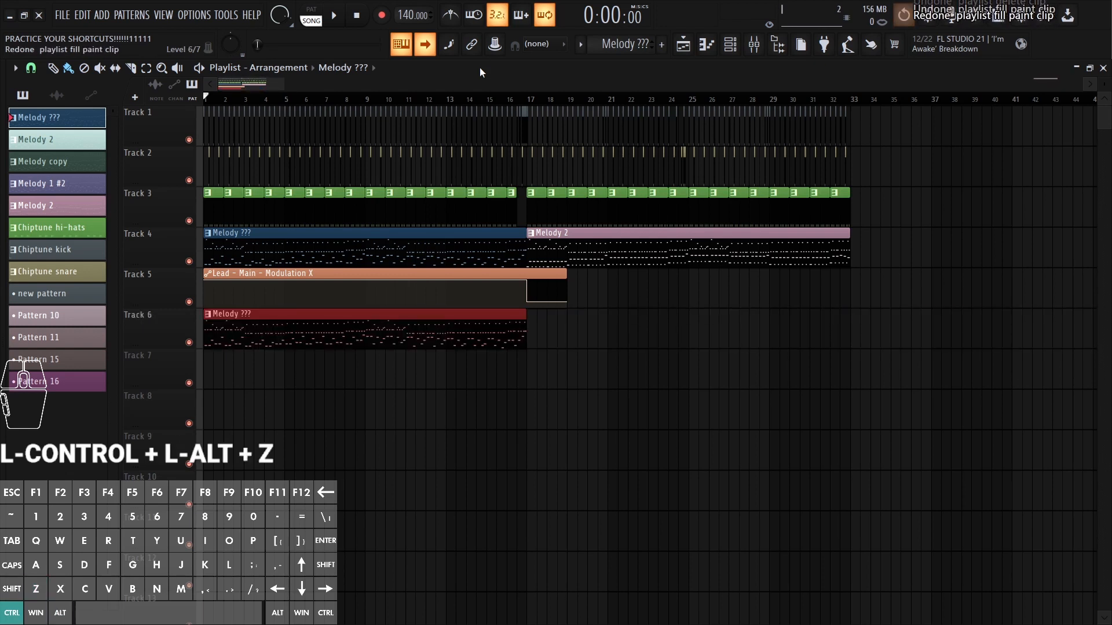
{"action": "key", "text": "ctrl+alt+z"}
{"action": "key", "text": "ctrl+z"}
{"action": "key", "text": "ctrl+z"}
{"action": "key", "text": "ctrl+z"}
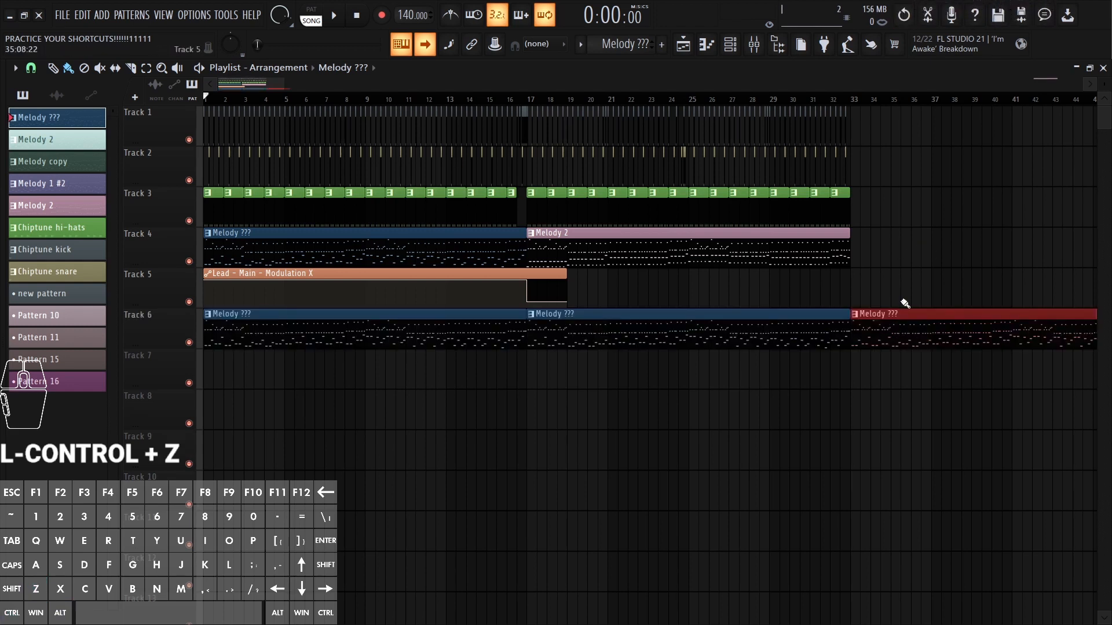
Step: Delete the third and second Melody ??? clips from Track 6
{"action": "right_click", "coordinate": [903, 325]}
{"action": "right_click", "coordinate": [752, 340]}
{"action": "key", "text": "ctrl+q"}
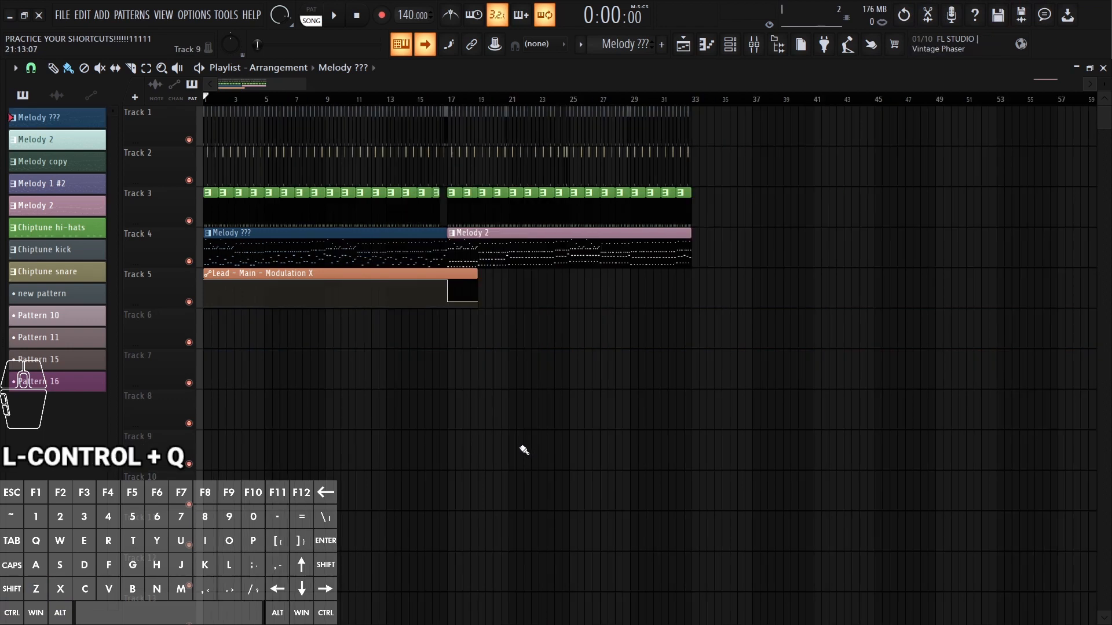
Step: Open the online manual page for the Playlist, skim it, and return to FL Studio
{"action": "key", "text": "F1"}
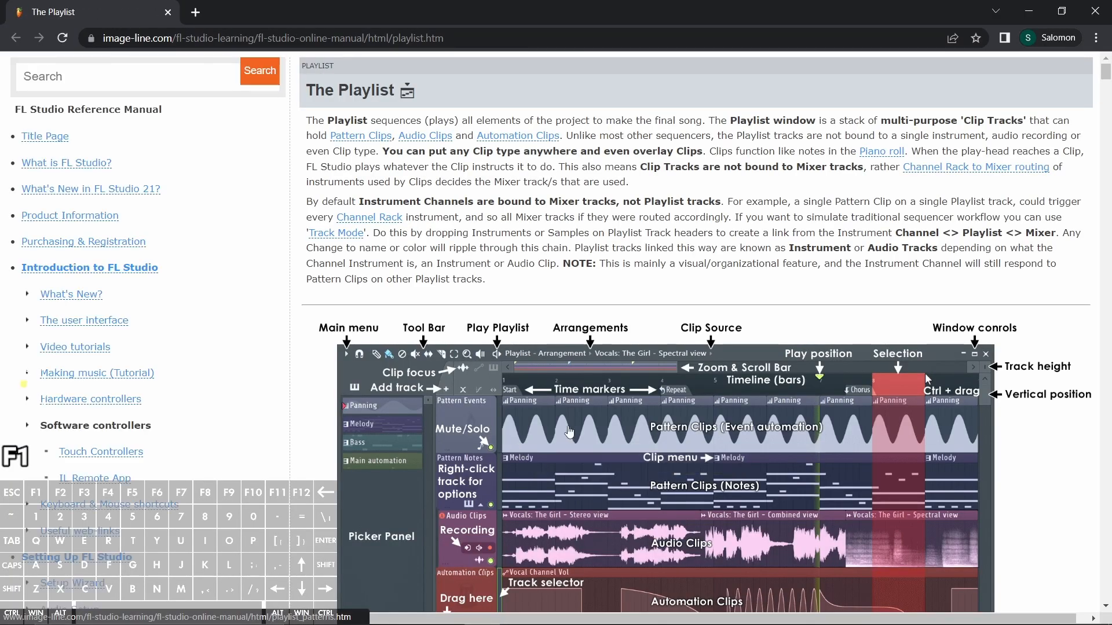
{"action": "scroll", "coordinate": [364, 433], "scroll_direction": "down", "scroll_amount": 8}
{"action": "left_click", "coordinate": [1029, 11]}
{"action": "right_click", "coordinate": [670, 395]}
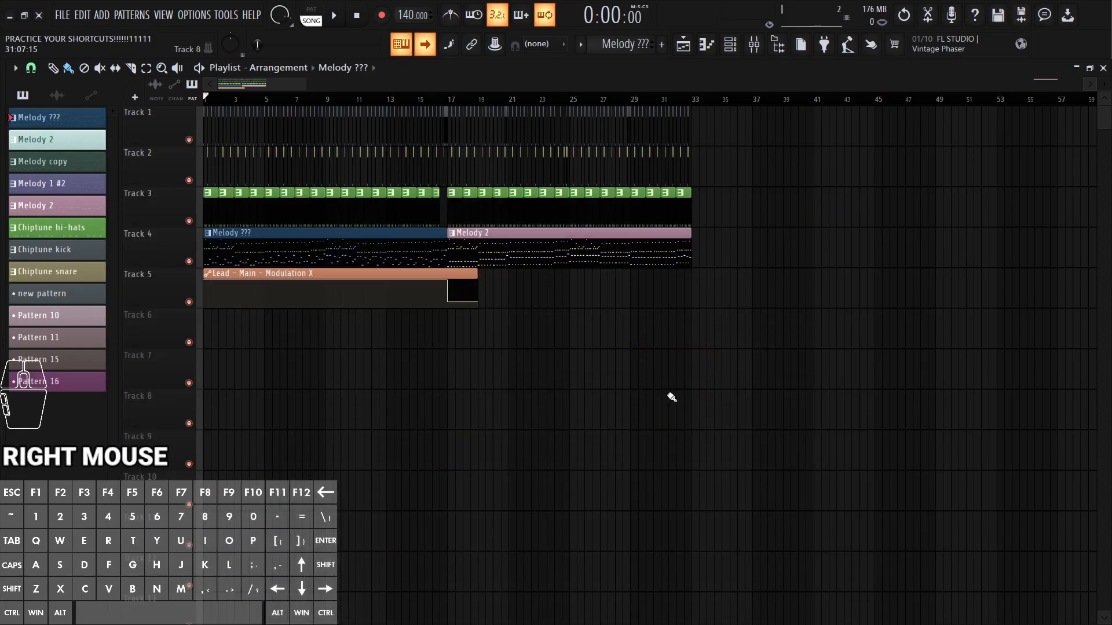
Step: Open the mixer, look through its online manual page, then return and close the mixer
{"action": "key", "text": "F9"}
{"action": "left_click_drag", "start_coordinate": [577, 186], "coordinate": [571, 287]}
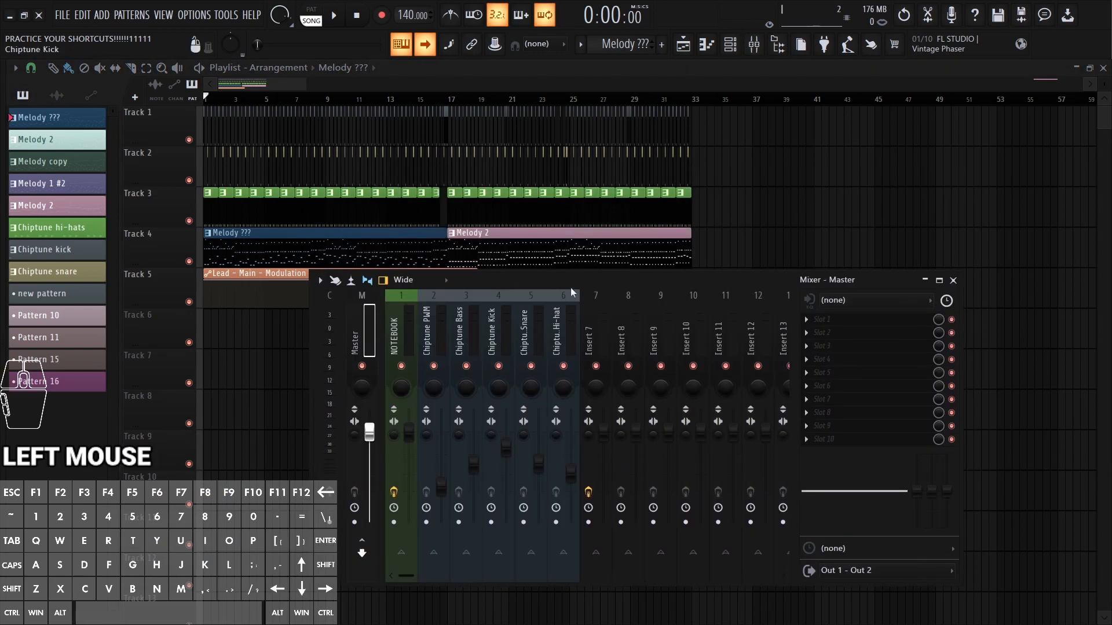
{"action": "key", "text": "F1"}
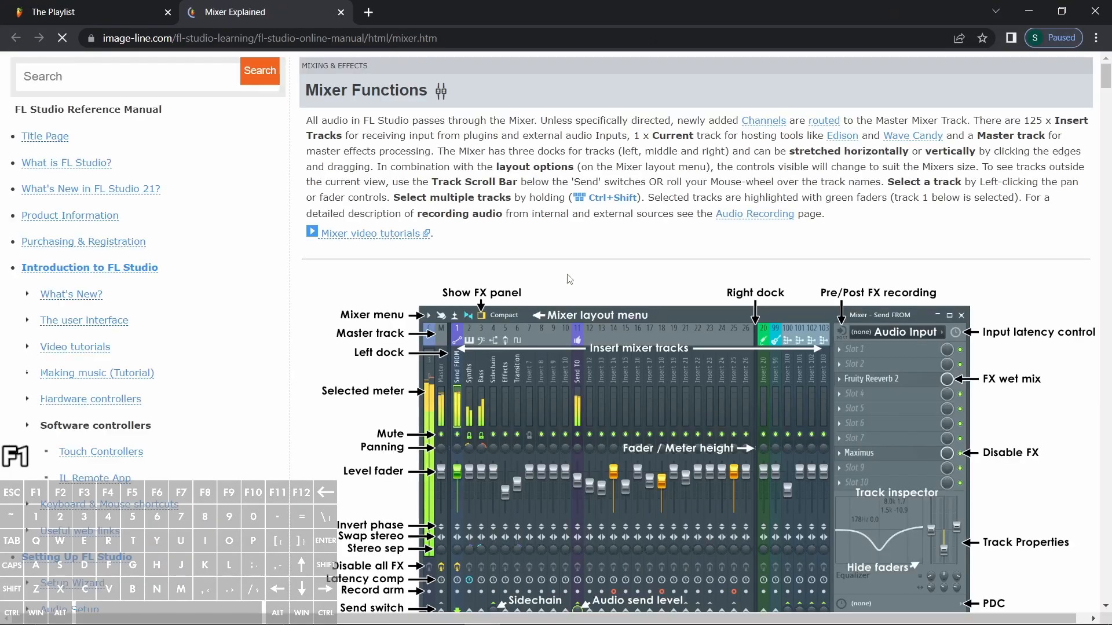
{"action": "left_click_drag", "start_coordinate": [1106, 75], "coordinate": [1106, 239]}
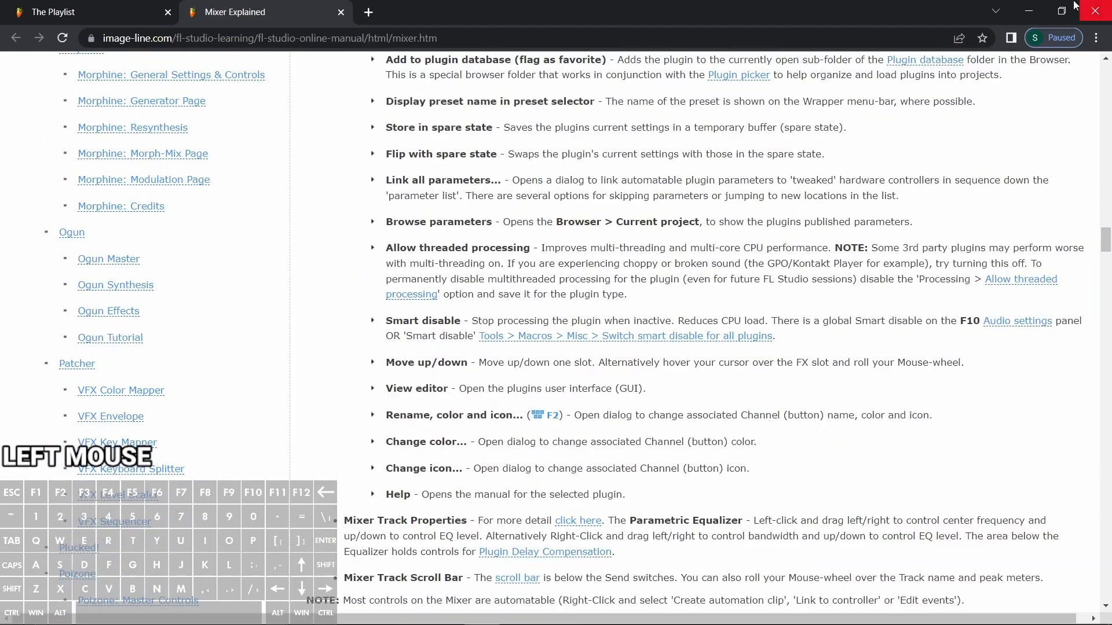
{"action": "left_click", "coordinate": [1094, 10]}
{"action": "left_click", "coordinate": [948, 283]}
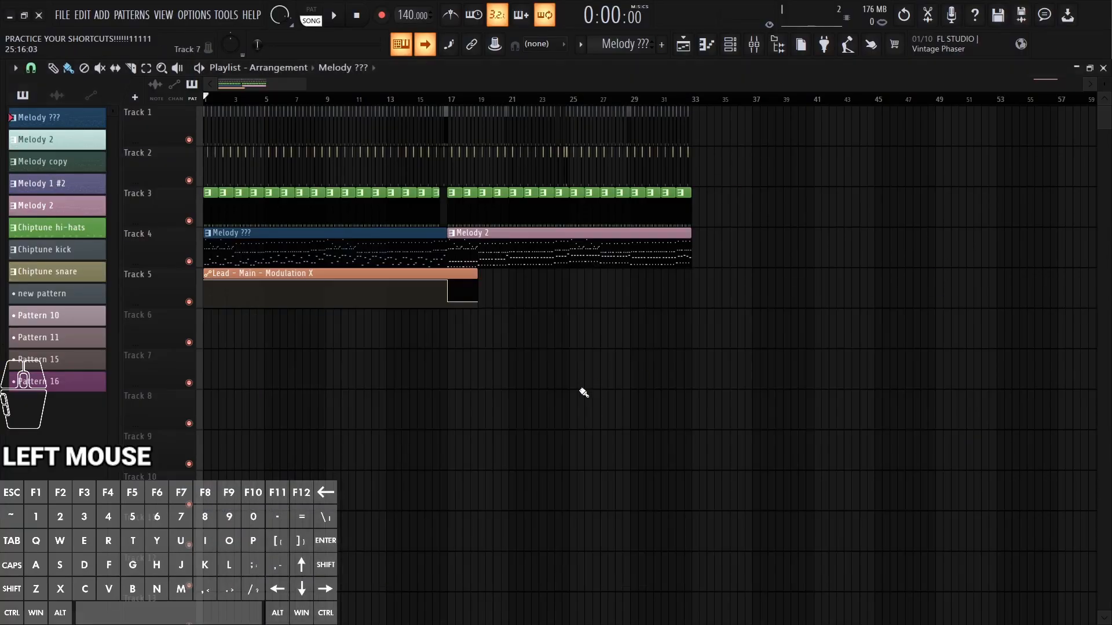
Step: Open the Bassline channel's Sytrus instrument and look through its online manual page
{"action": "right_click", "coordinate": [521, 380]}
{"action": "key", "text": "F6"}
{"action": "left_click", "coordinate": [330, 315]}
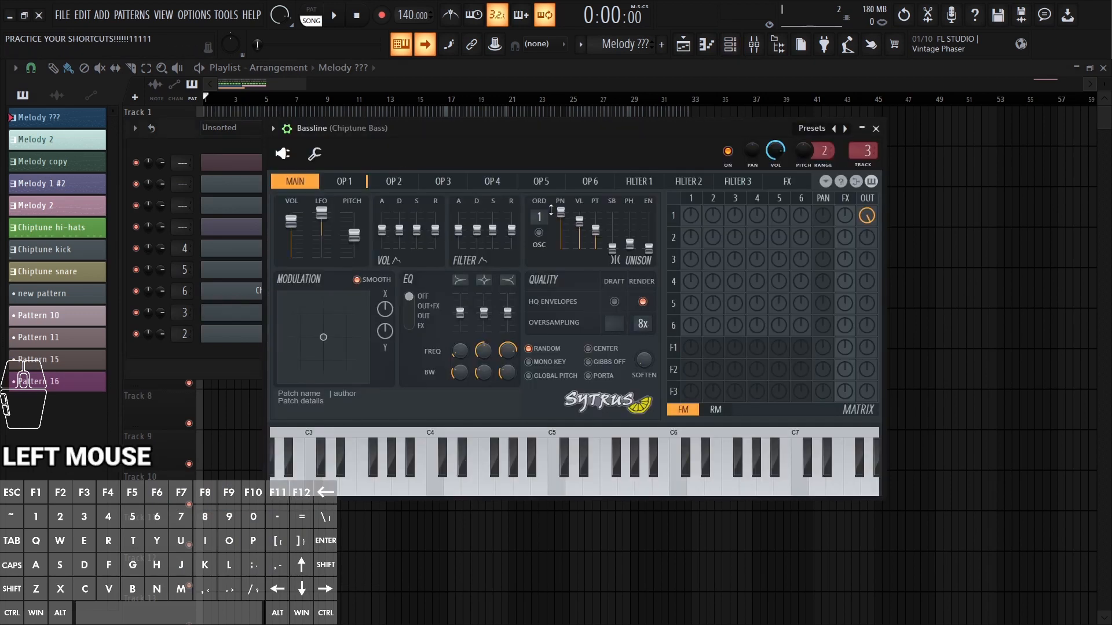
{"action": "left_click_drag", "start_coordinate": [395, 128], "coordinate": [404, 239]}
{"action": "key", "text": "F1"}
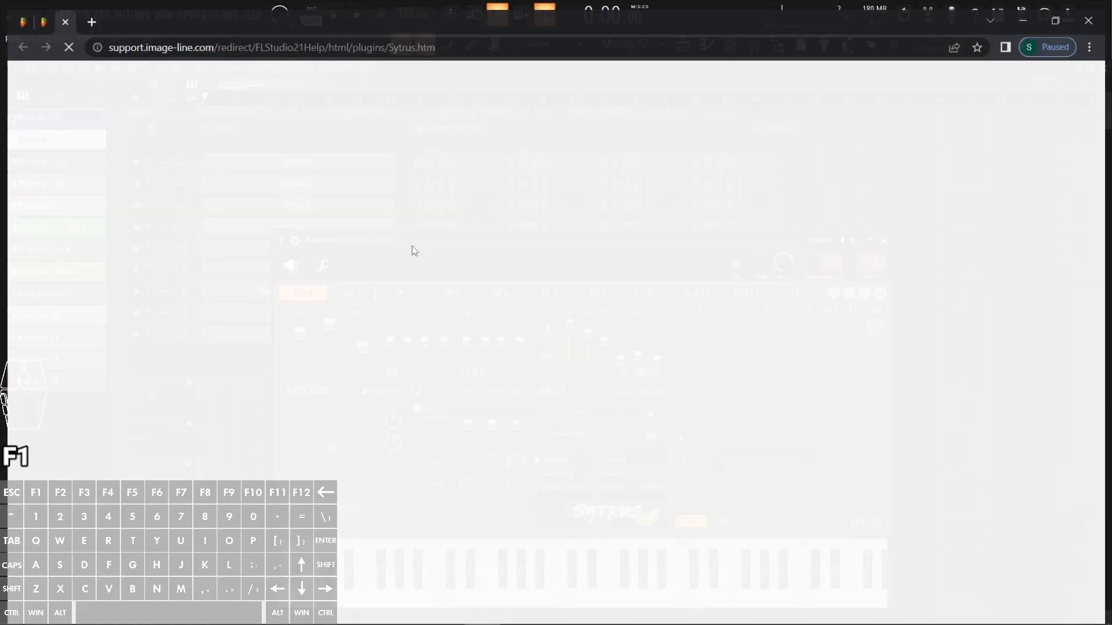
{"action": "scroll", "coordinate": [788, 348], "scroll_direction": "down", "scroll_amount": 5}
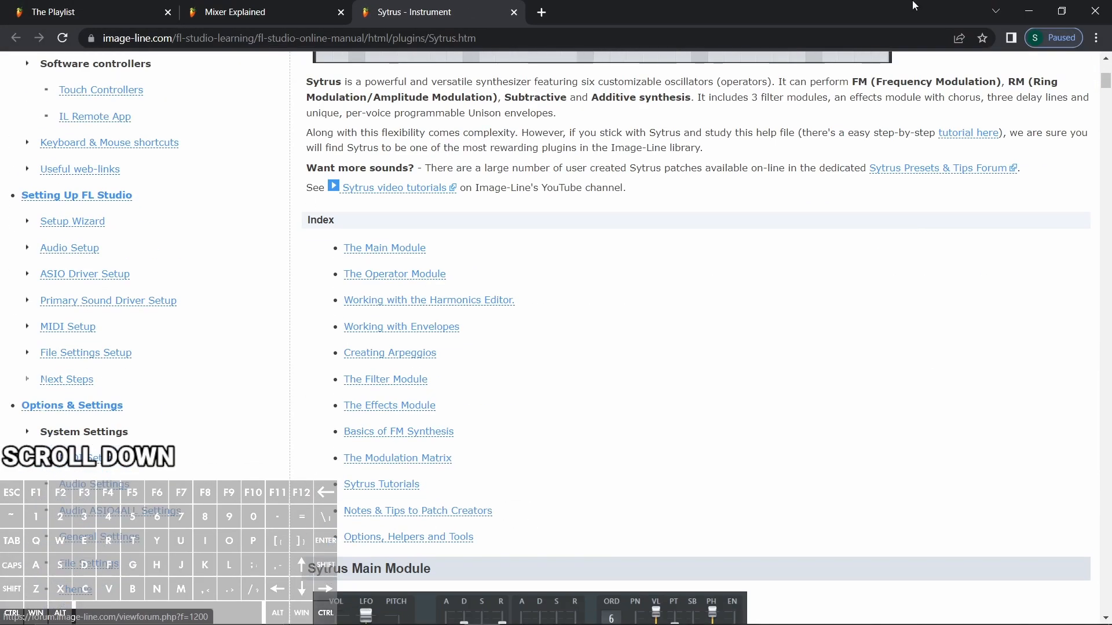
Step: Switch from the online manual back to FL Studio and leave only the Playlist showing
{"action": "left_click", "coordinate": [1028, 10]}
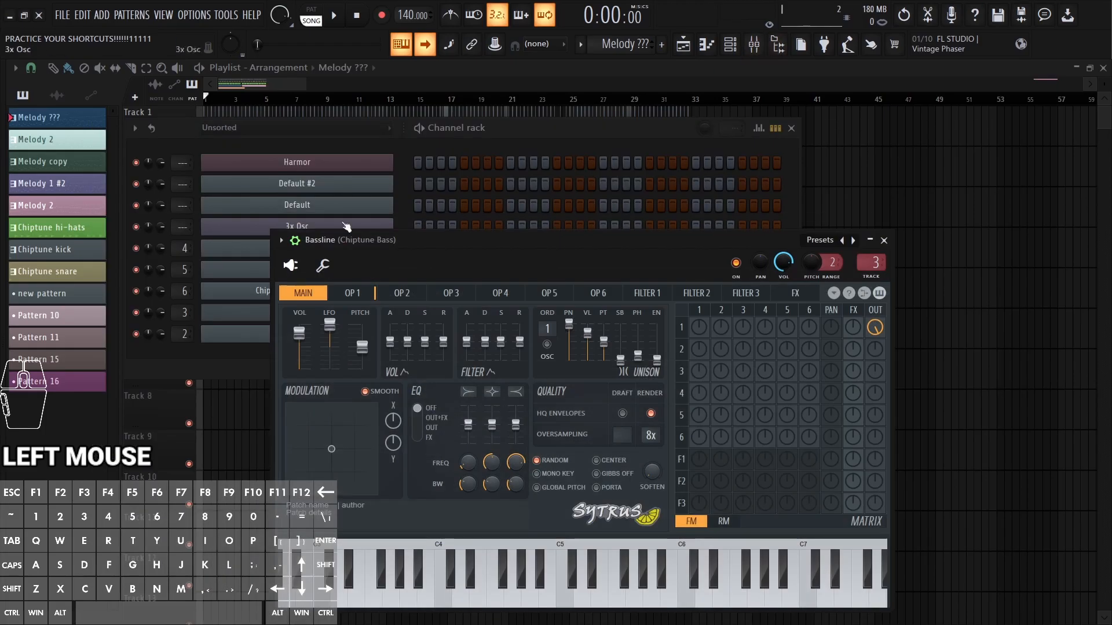
{"action": "key", "text": "F5"}
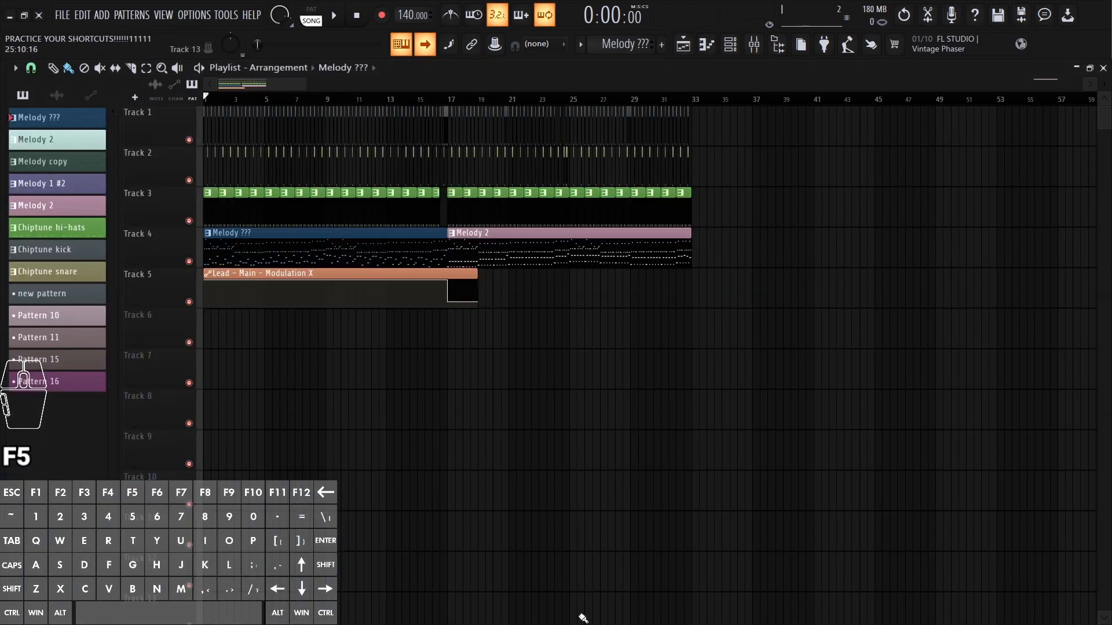
{"action": "right_click", "coordinate": [594, 605]}
{"action": "key", "text": "ctrl+q"}
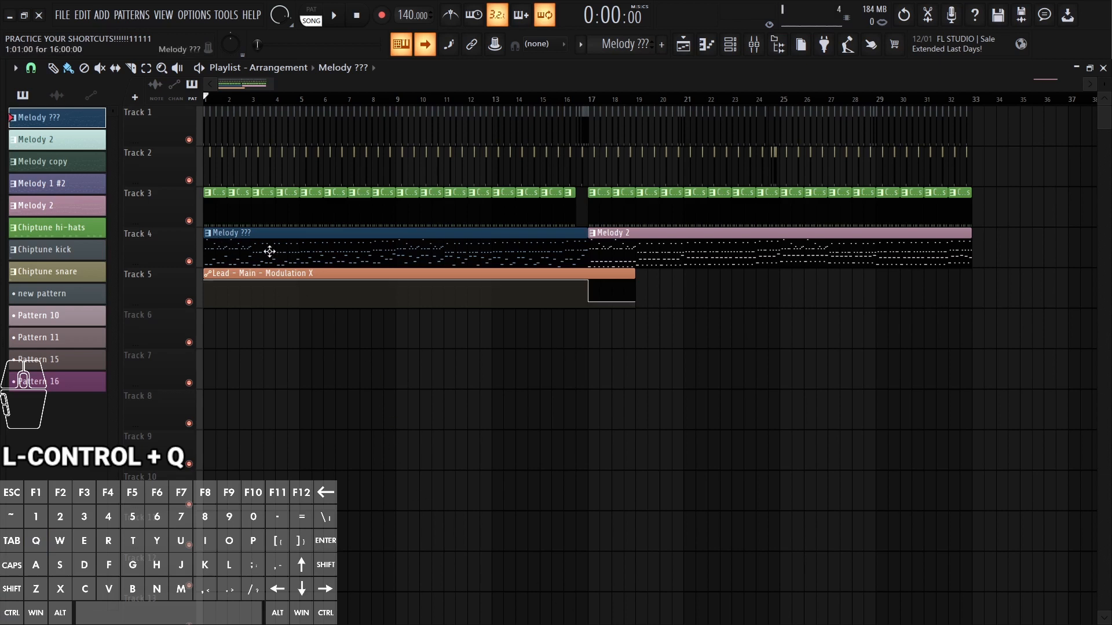
Step: Rename the Melody ??? pattern on Track 4 as Melody 1 and give it a random new colour
{"action": "left_click", "coordinate": [270, 251]}
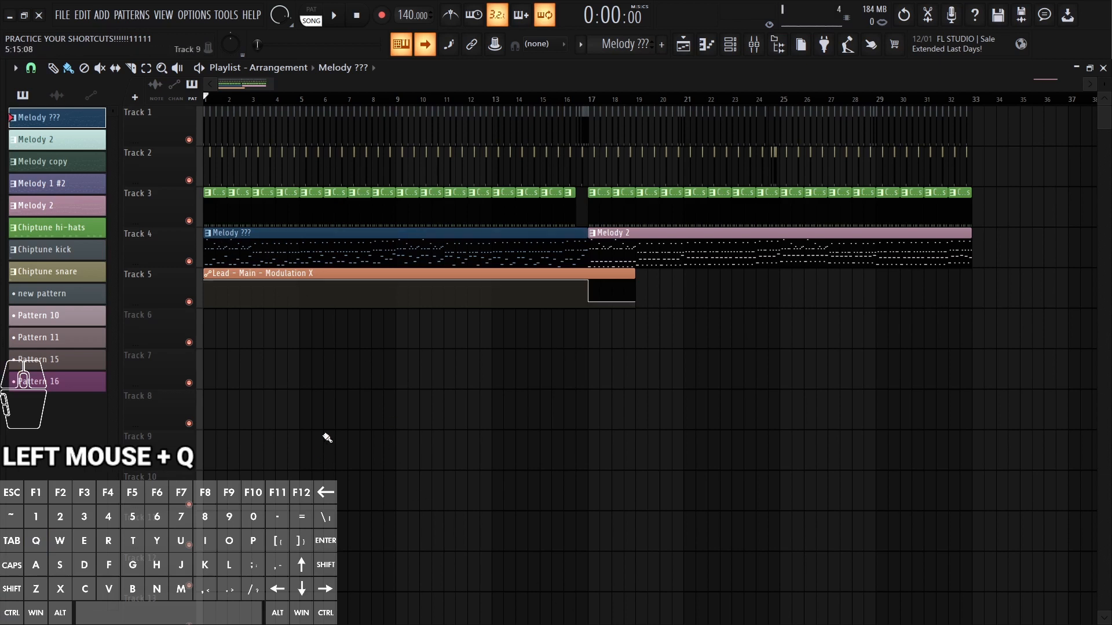
{"action": "key", "text": "F2"}
{"action": "key", "text": "End"}
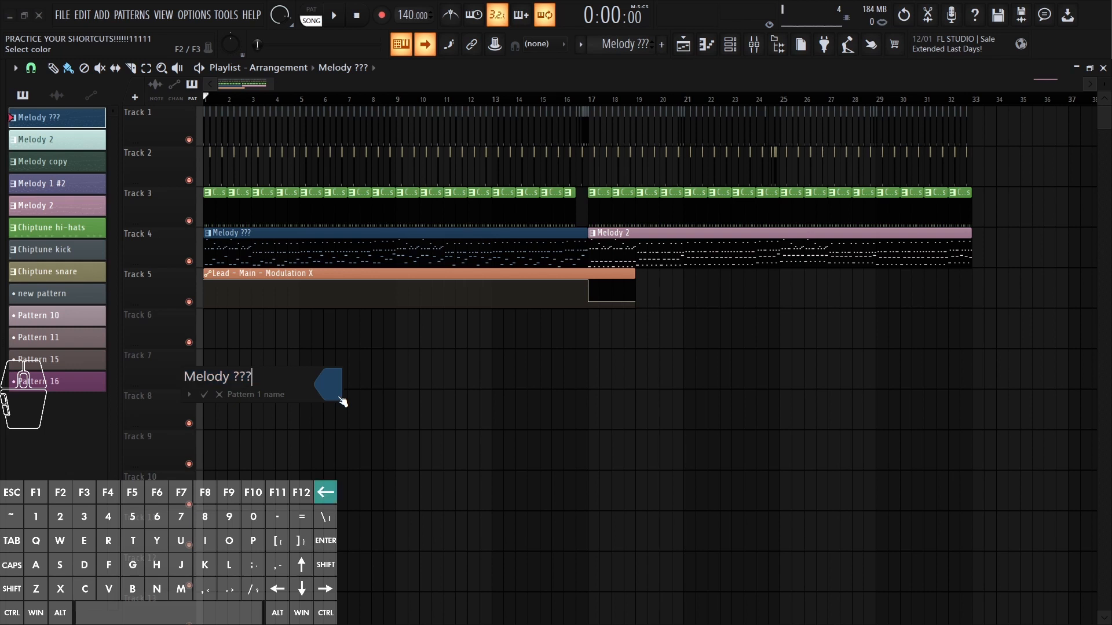
{"action": "key", "text": "BackSpace"}
{"action": "key", "text": "BackSpace"}
{"action": "key", "text": "BackSpace"}
{"action": "key", "text": "BackSpace"}
{"action": "type", "text": "1"}
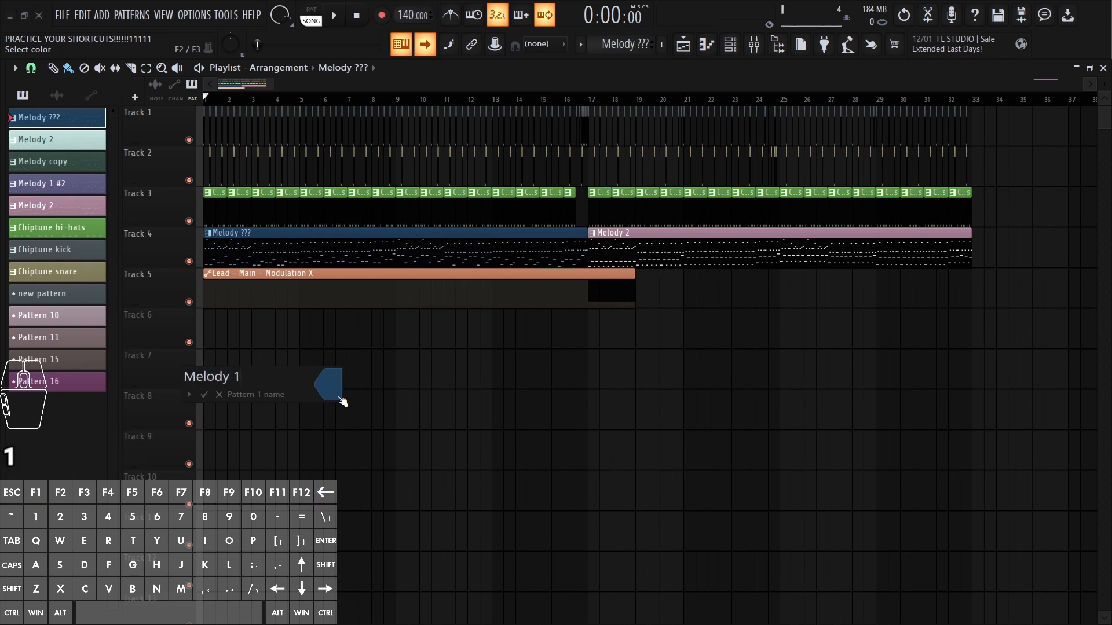
{"action": "key", "text": "F2"}
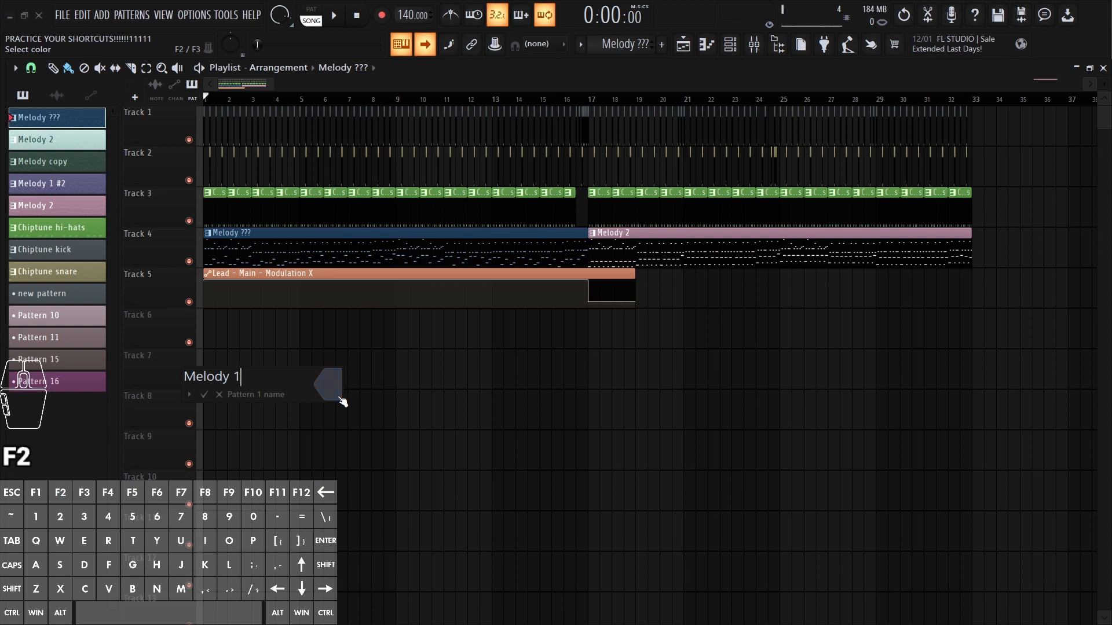
{"action": "key", "text": "F2"}
{"action": "key", "text": "Return"}
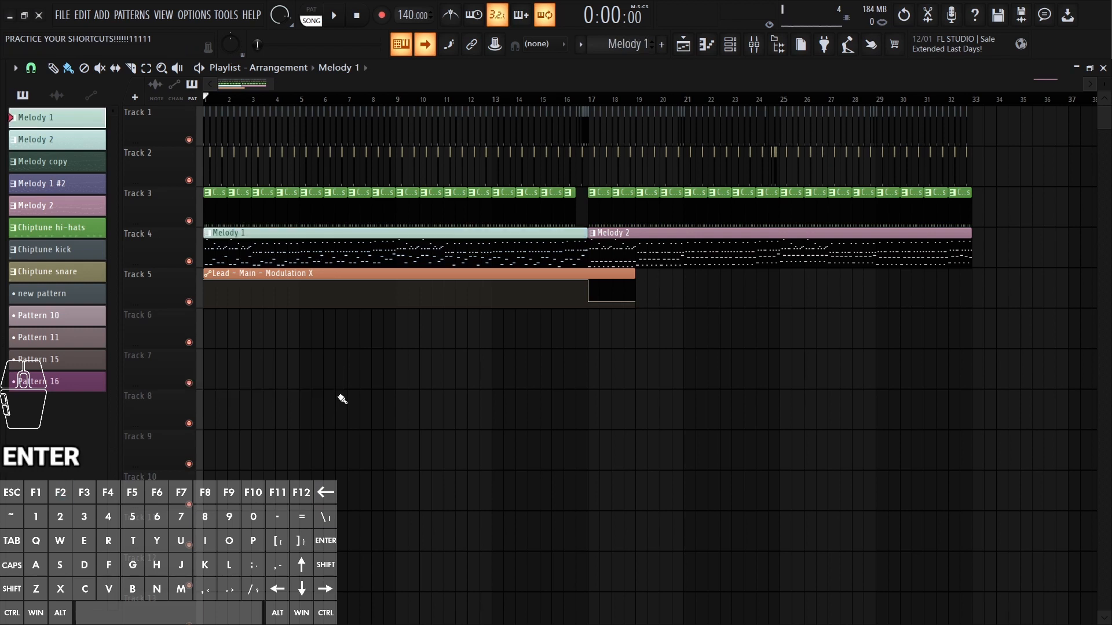
{"action": "right_click", "coordinate": [385, 404]}
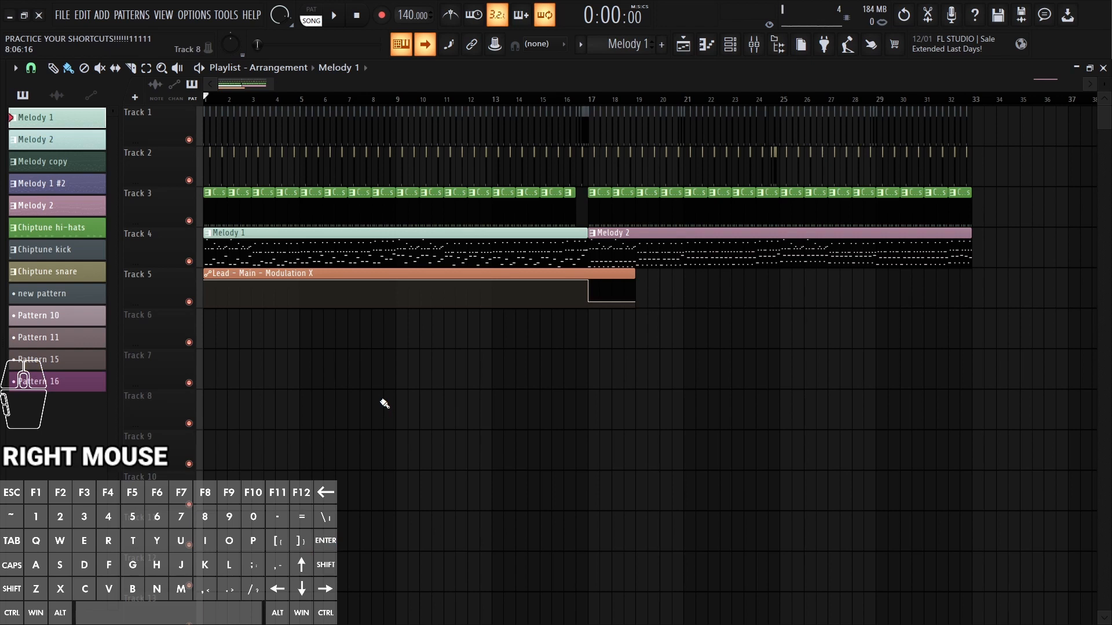
Step: Show the channel rack and open the Harmor channel's instrument window
{"action": "key", "text": "F6"}
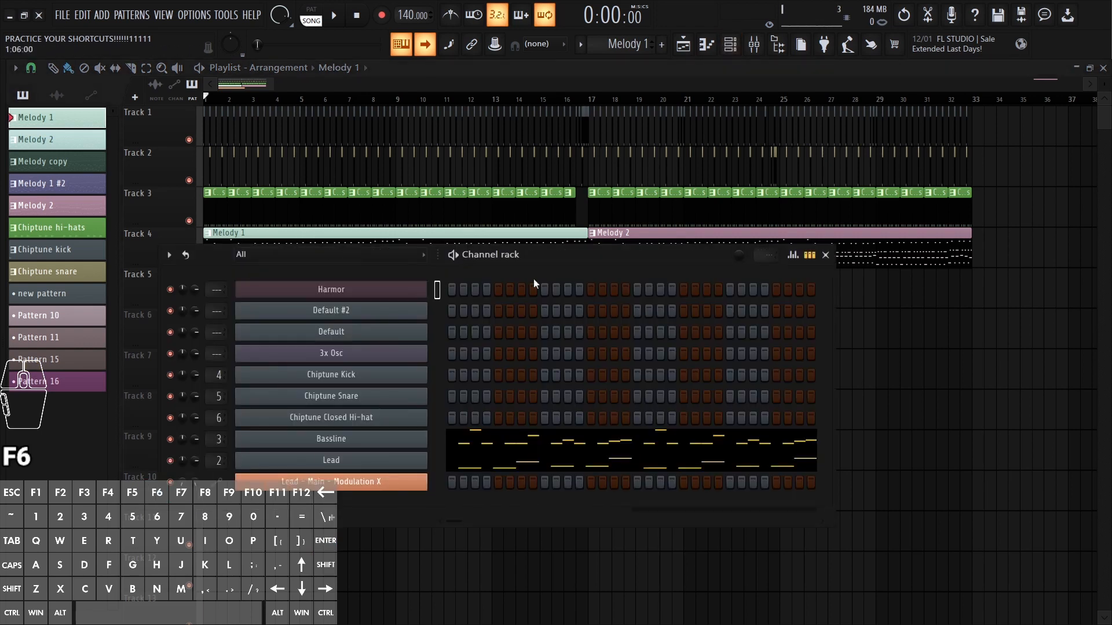
{"action": "left_click_drag", "start_coordinate": [575, 252], "coordinate": [583, 239]}
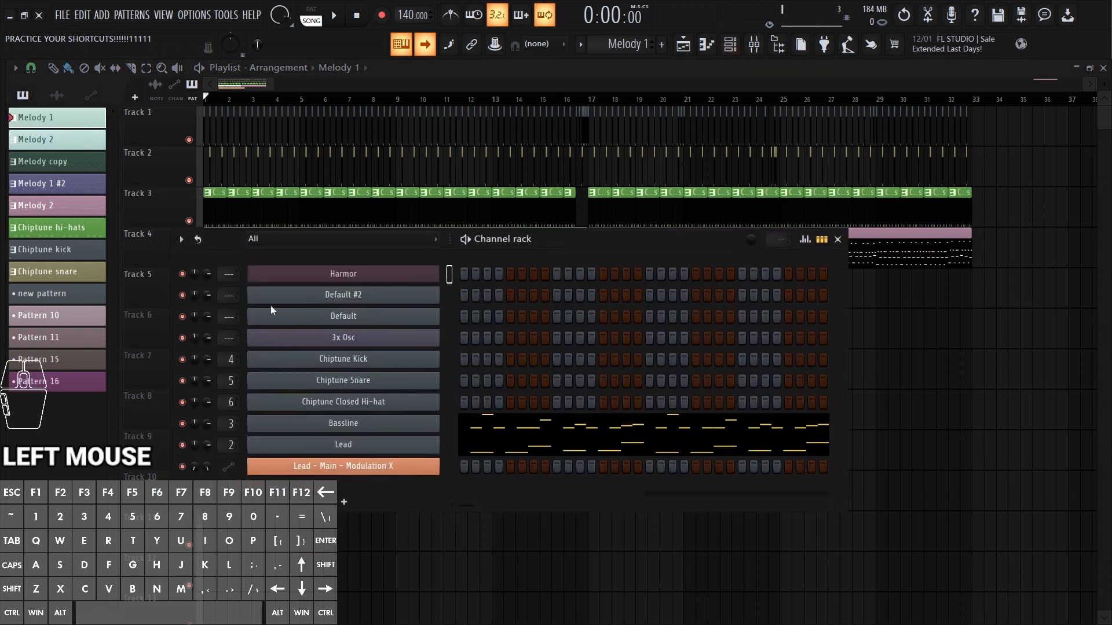
{"action": "left_click", "coordinate": [367, 281]}
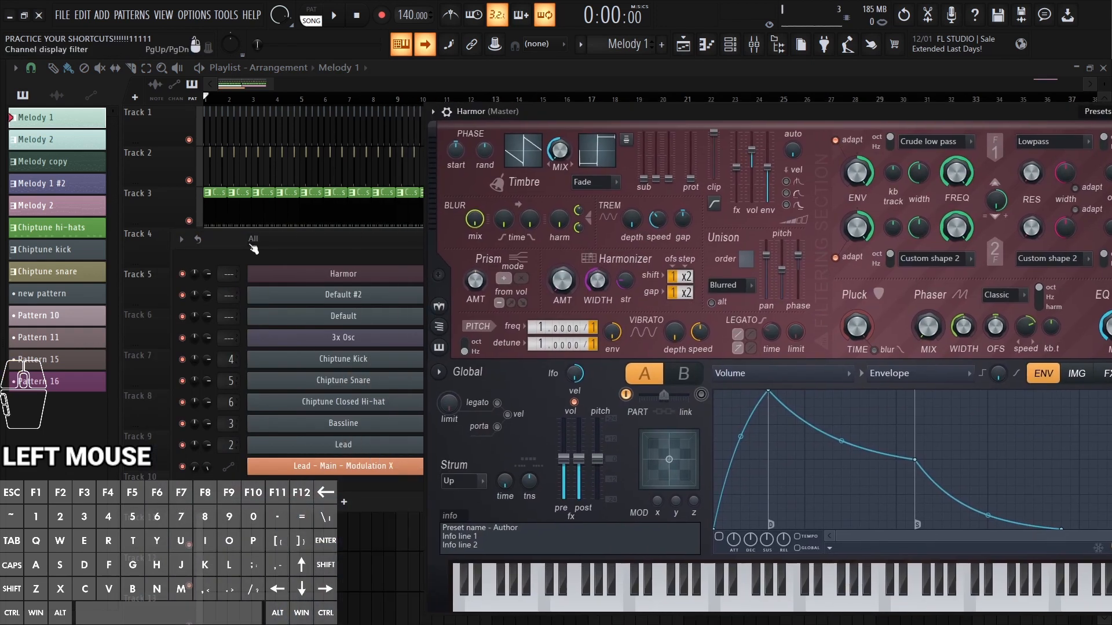
{"action": "left_click", "coordinate": [253, 249]}
{"action": "left_click", "coordinate": [486, 286]}
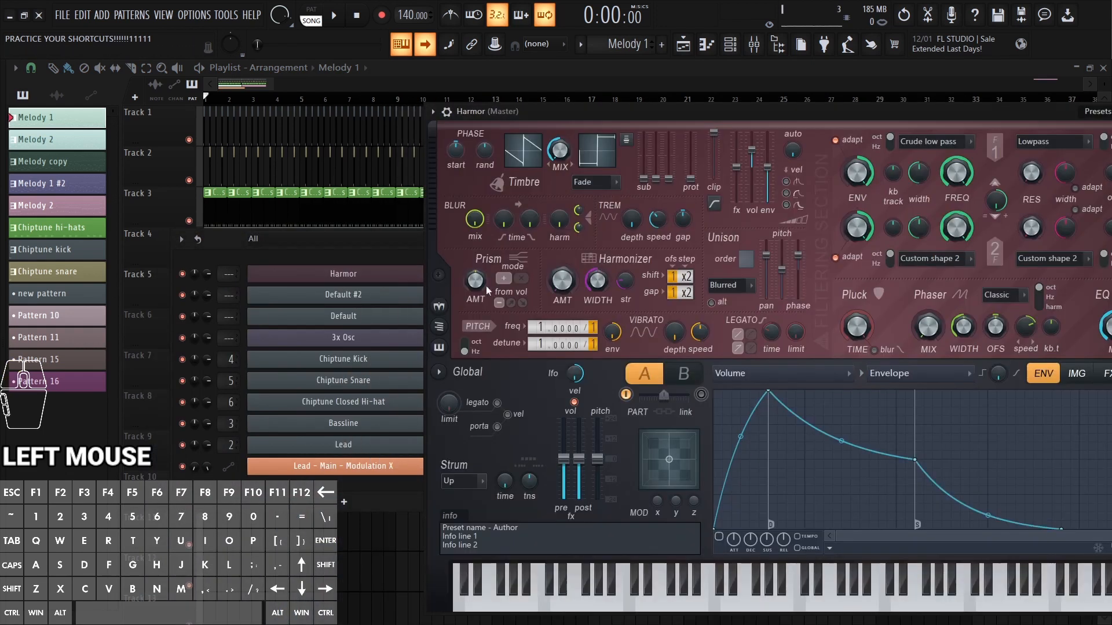
Step: Rename the Harmor channel as "Harmor?"
{"action": "key", "text": "F2"}
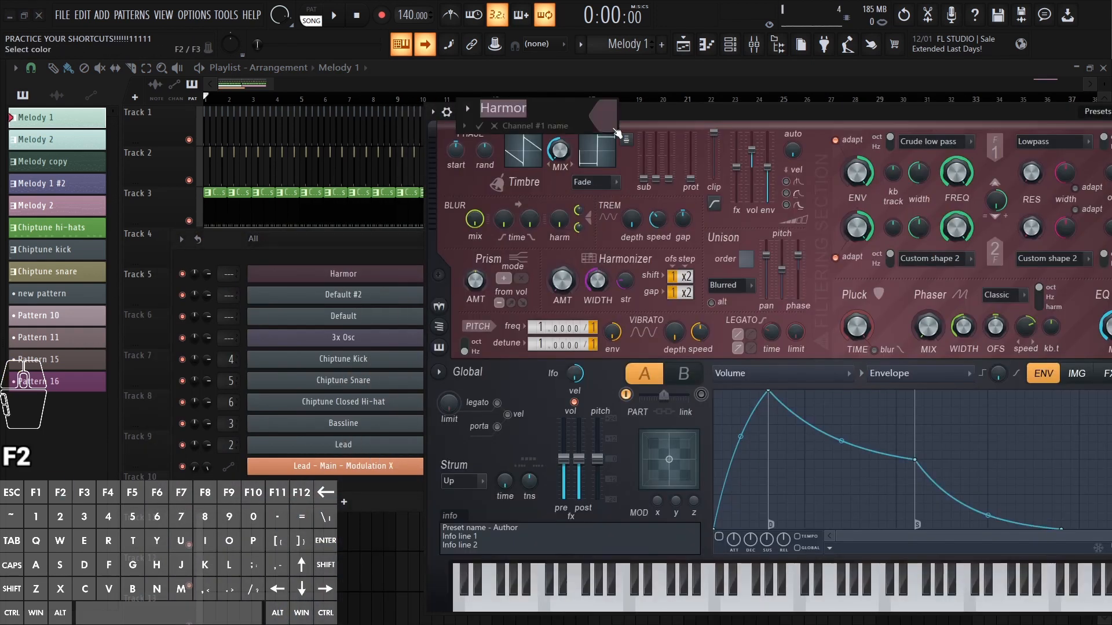
{"action": "key", "text": "space"}
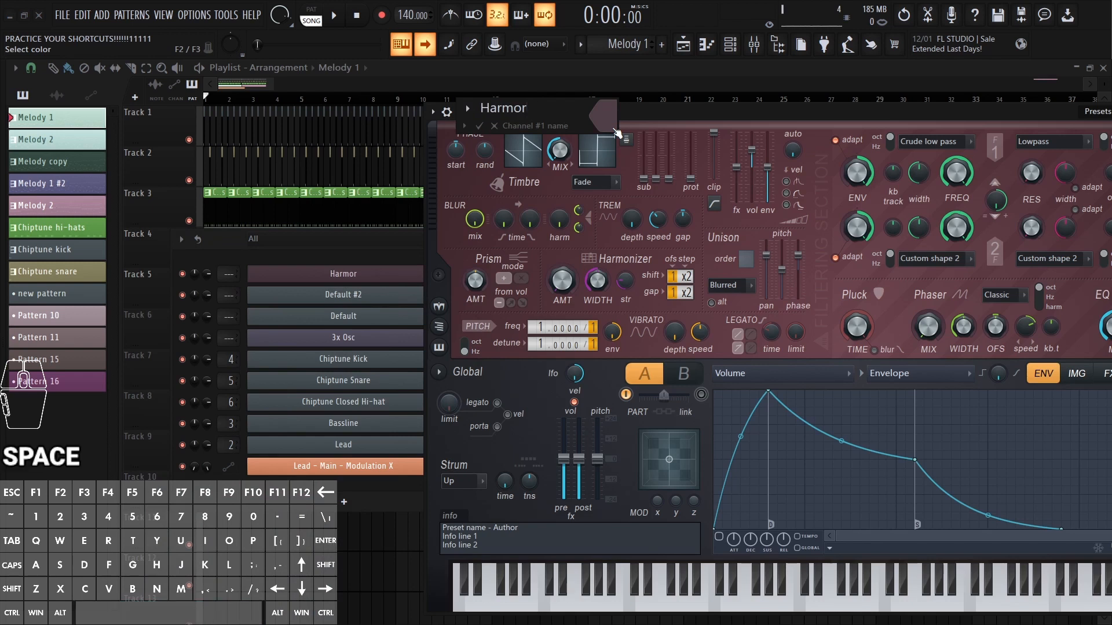
{"action": "type", "text": "f"}
{"action": "key", "text": "BackSpace"}
{"action": "type", "text": "?"}
{"action": "key", "text": "Return"}
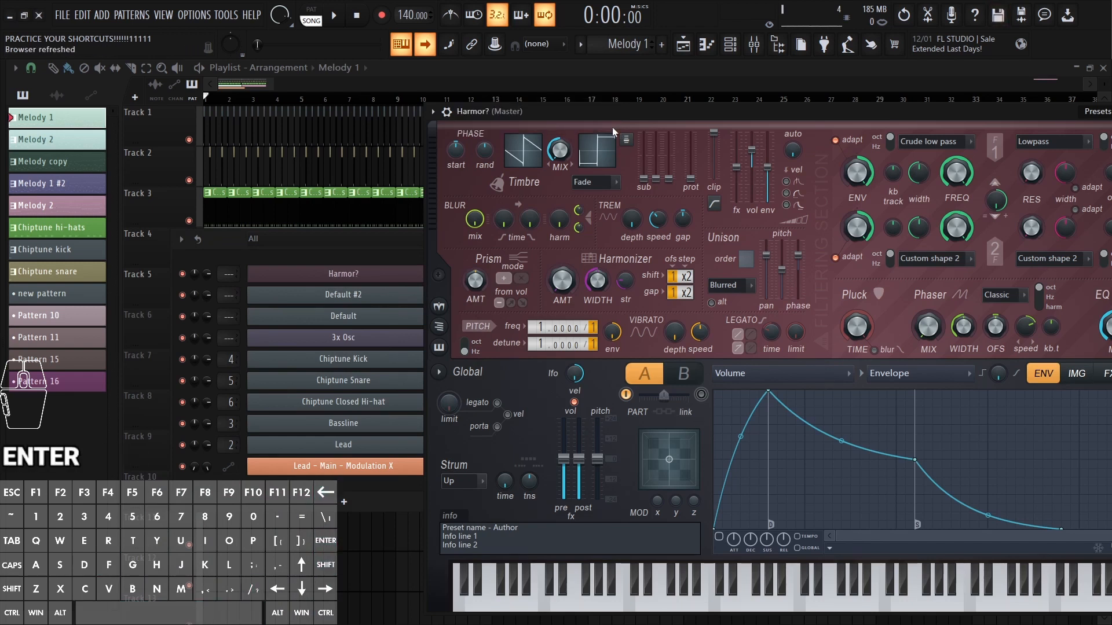
Step: Close the Harmor window and the channel rack, leaving only the Playlist open
{"action": "left_click_drag", "start_coordinate": [619, 110], "coordinate": [460, 243]}
{"action": "key", "text": "F12"}
{"action": "key", "text": "F5"}
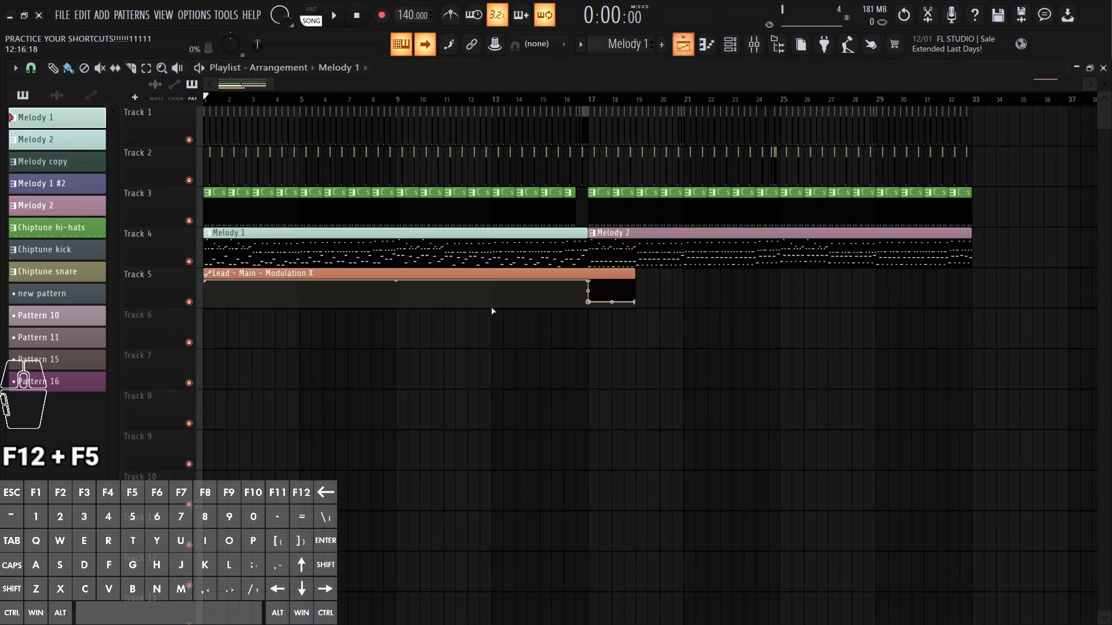
Step: Open the mixer and load Fruity Parametric EQ 2 into the first effect slot of the Chiptune PWM track
{"action": "key", "text": "F9"}
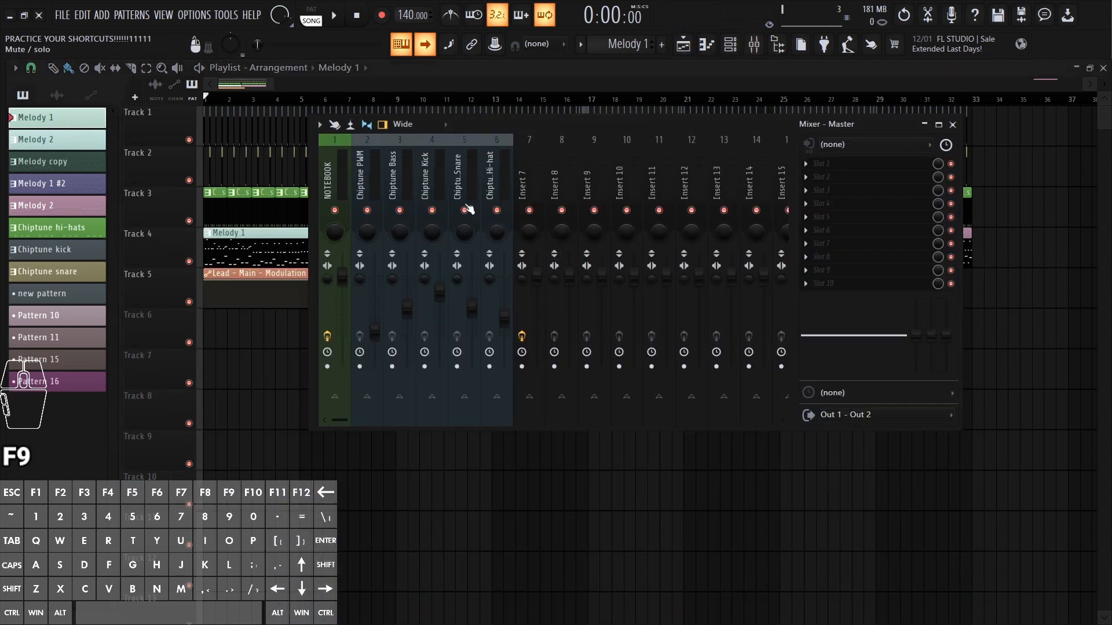
{"action": "left_click", "coordinate": [328, 173]}
{"action": "left_click_drag", "start_coordinate": [463, 120], "coordinate": [426, 164]}
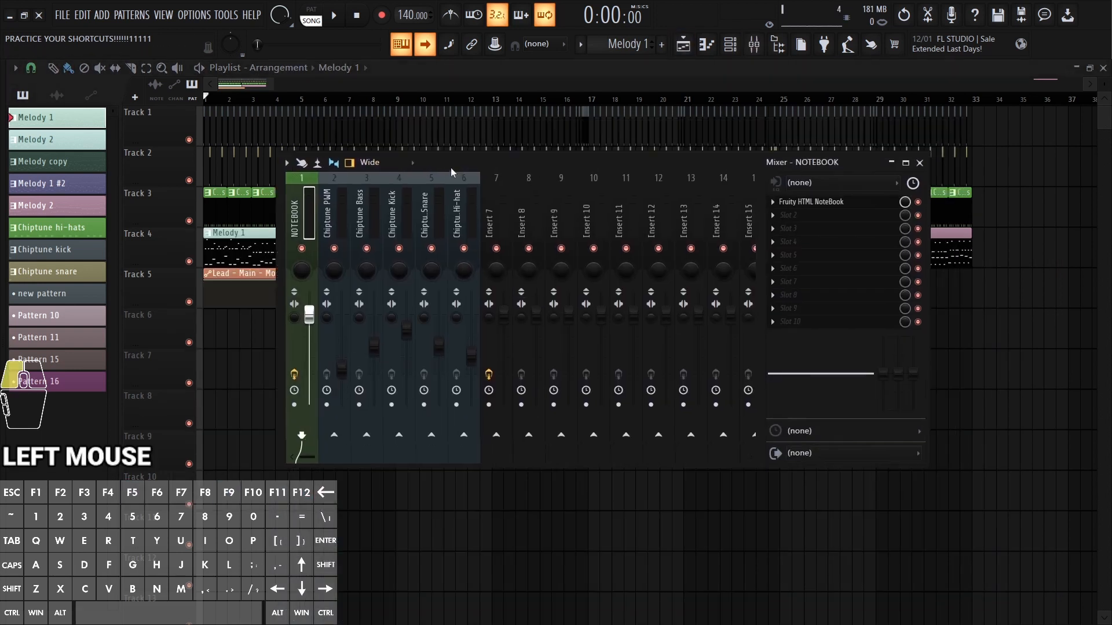
{"action": "left_click", "coordinate": [332, 218]}
{"action": "left_click", "coordinate": [831, 218]}
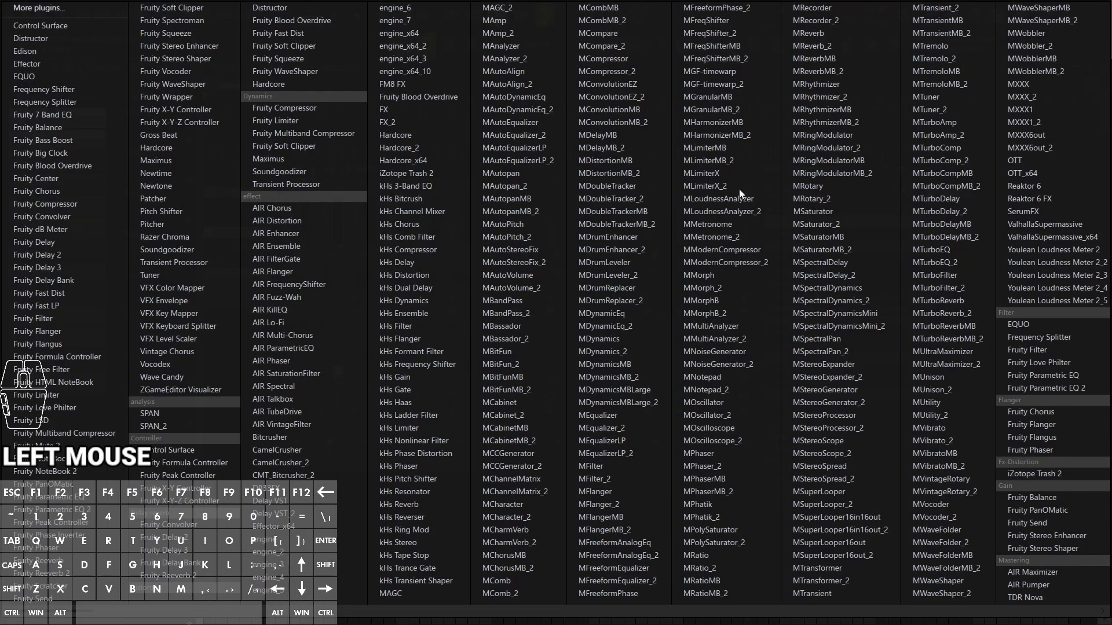
{"action": "left_click", "coordinate": [52, 510]}
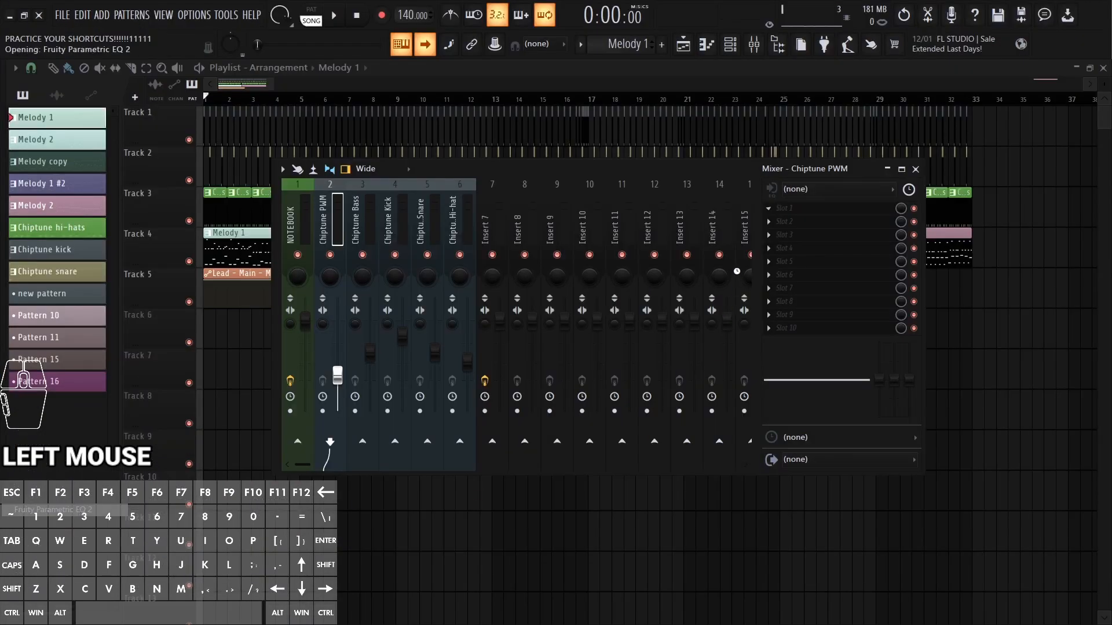
Step: Rename the Chiptune PWM track's Fruity Parametric EQ 2 effect as EQ
{"action": "key", "text": "F2"}
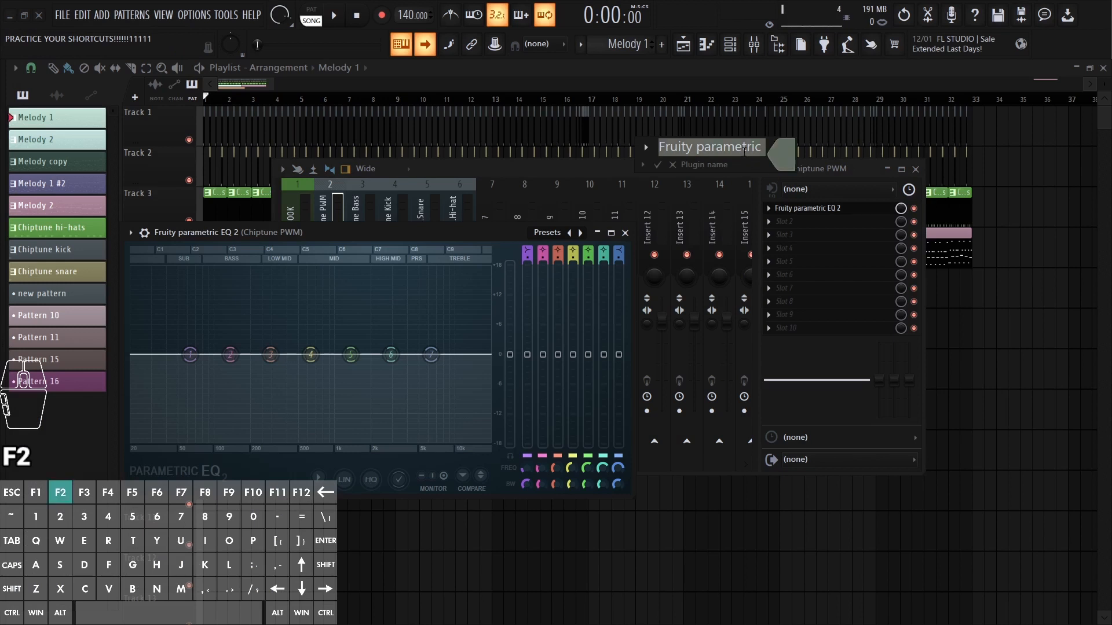
{"action": "key", "text": "shift"}
{"action": "type", "text": "EQ"}
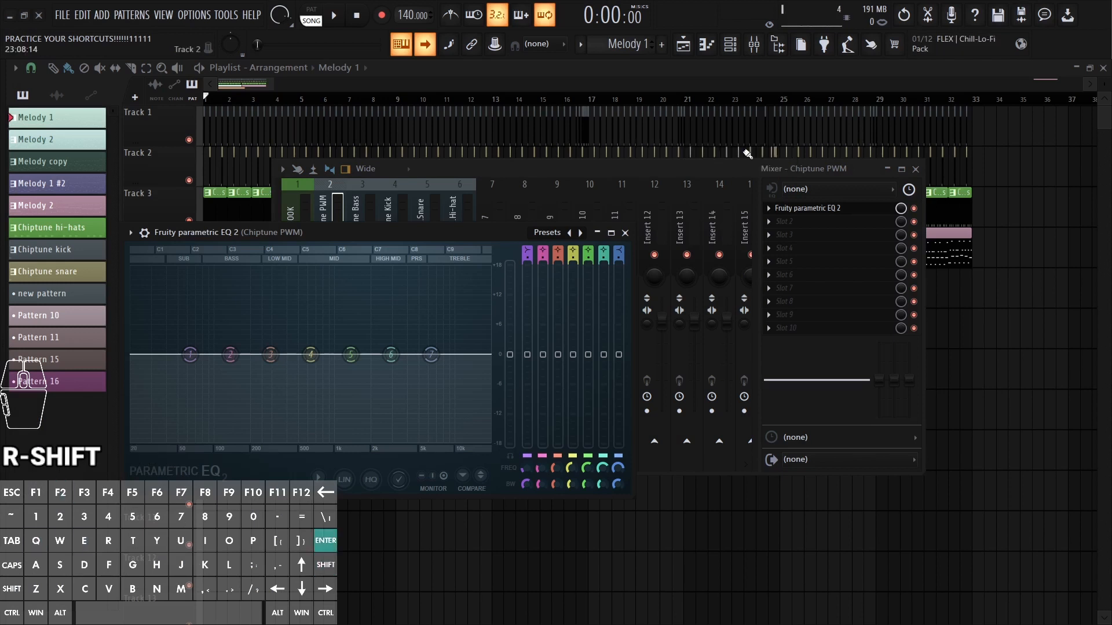
{"action": "key", "text": "Return"}
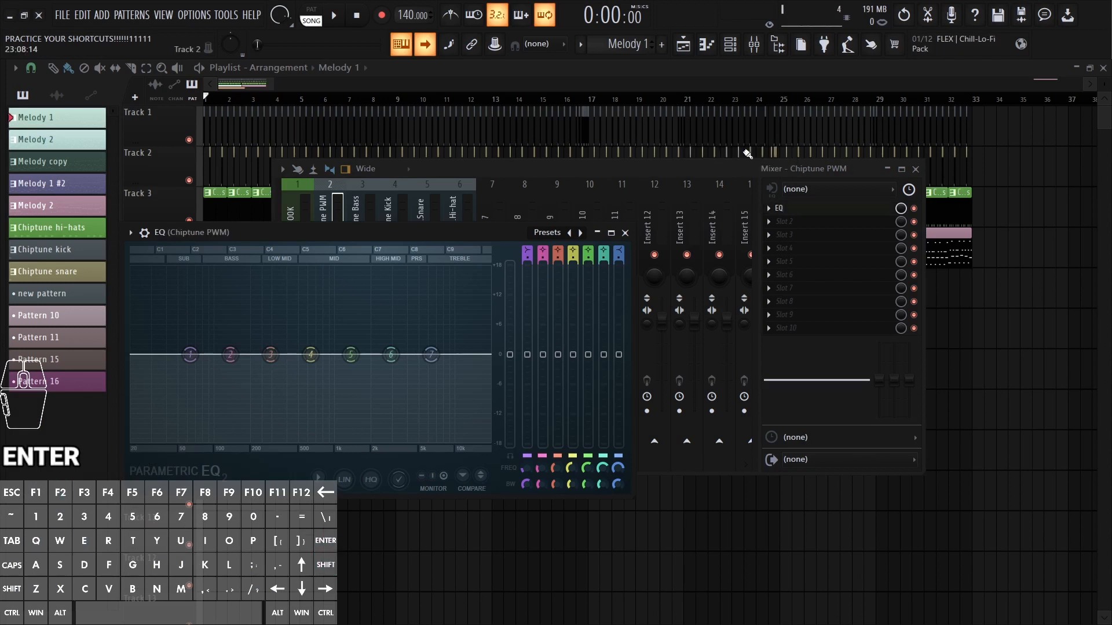
Step: Delete the EQ effect from the Chiptune PWM track's first slot and close the mixer
{"action": "left_click", "coordinate": [818, 208]}
{"action": "left_click", "coordinate": [819, 209]}
{"action": "left_click", "coordinate": [770, 208]}
{"action": "key", "text": "e"}
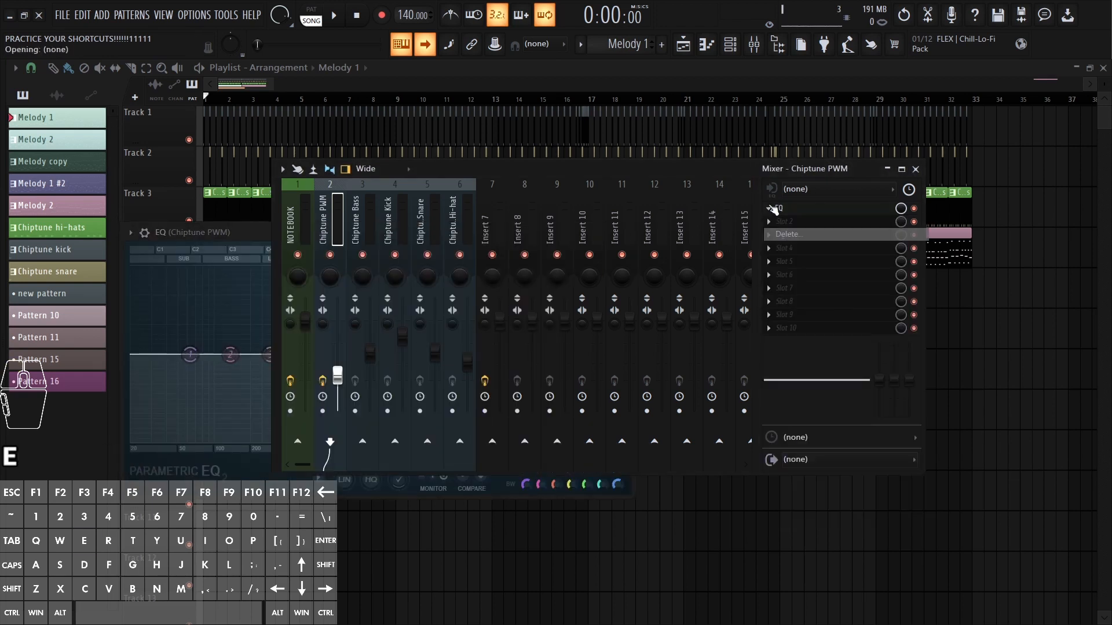
{"action": "key", "text": "F12"}
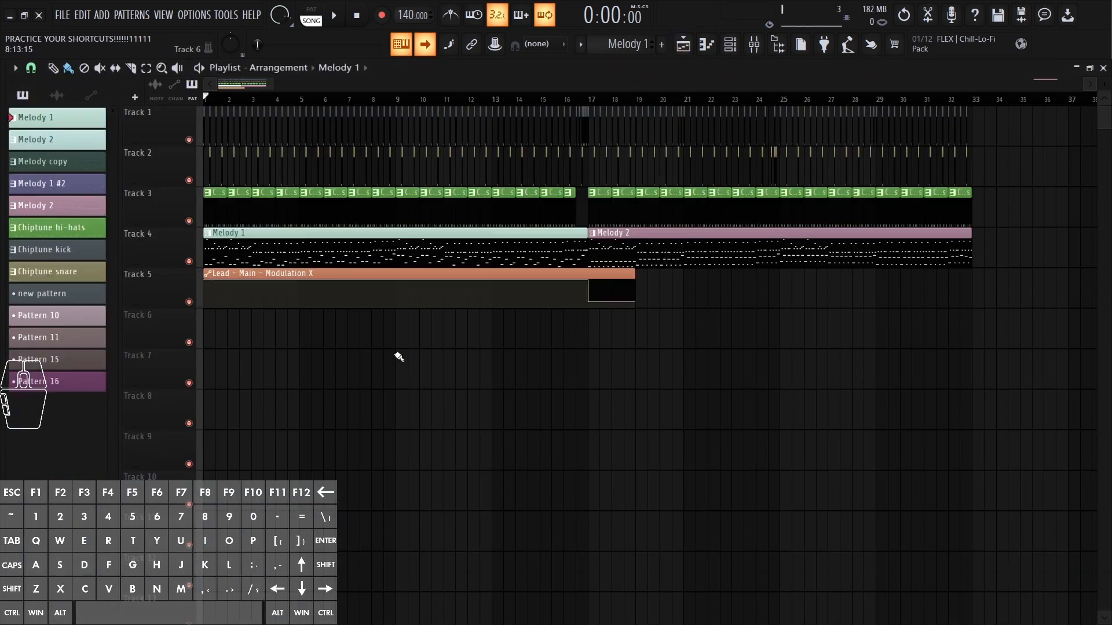
Step: Bring up the Playlist's tool modes and options, look through its grouping commands, and dismiss them
{"action": "key", "text": "ctrl+q"}
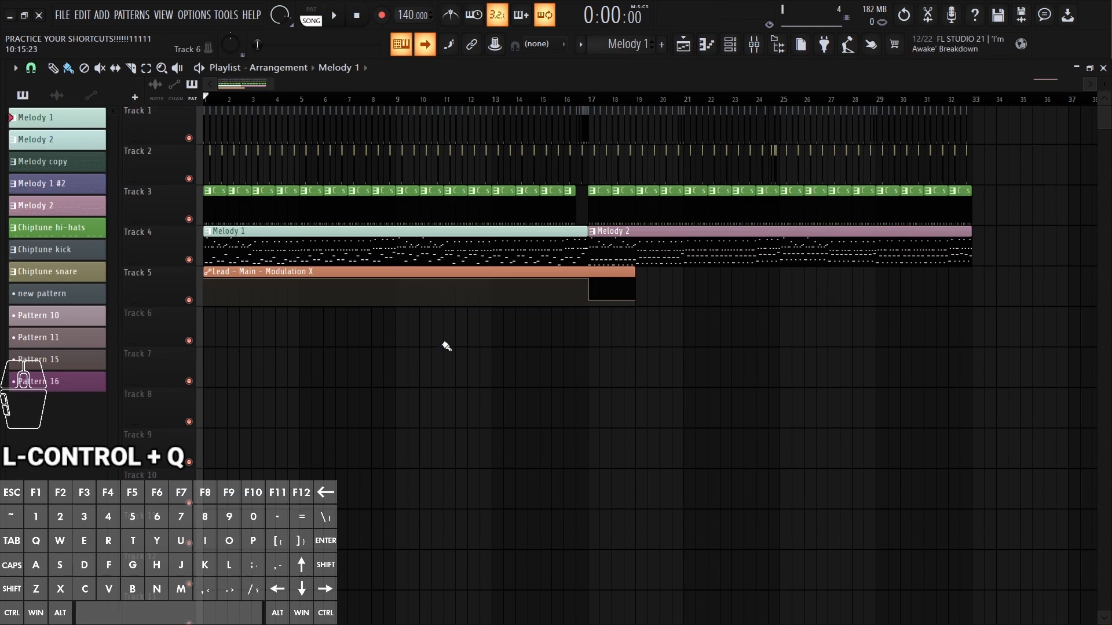
{"action": "key", "text": "F3"}
{"action": "left_click", "coordinate": [470, 379]}
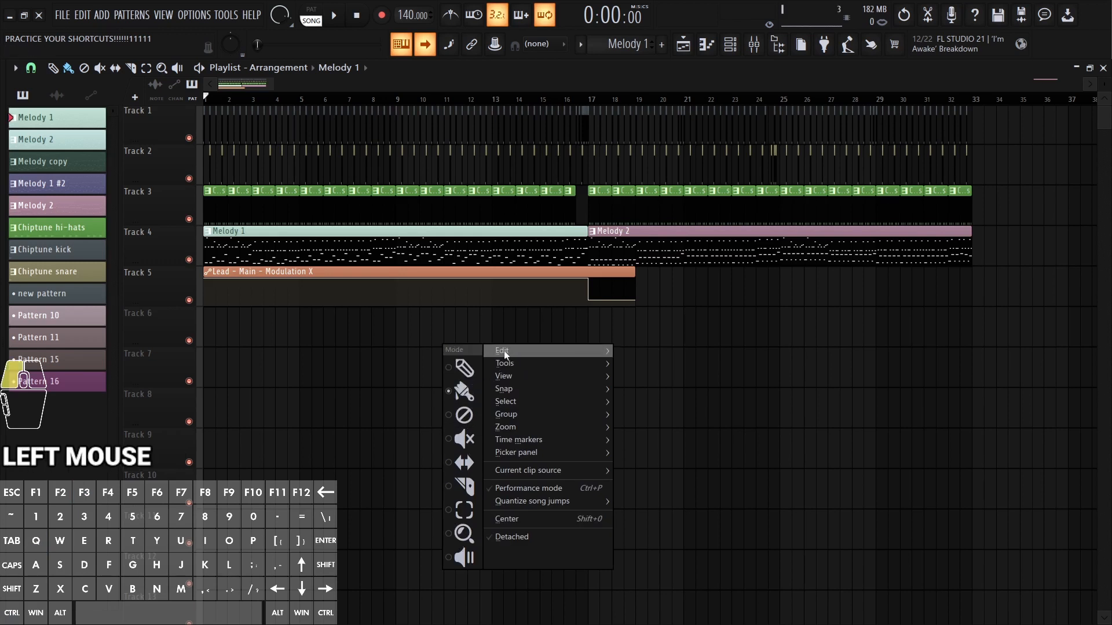
{"action": "left_click", "coordinate": [555, 349]}
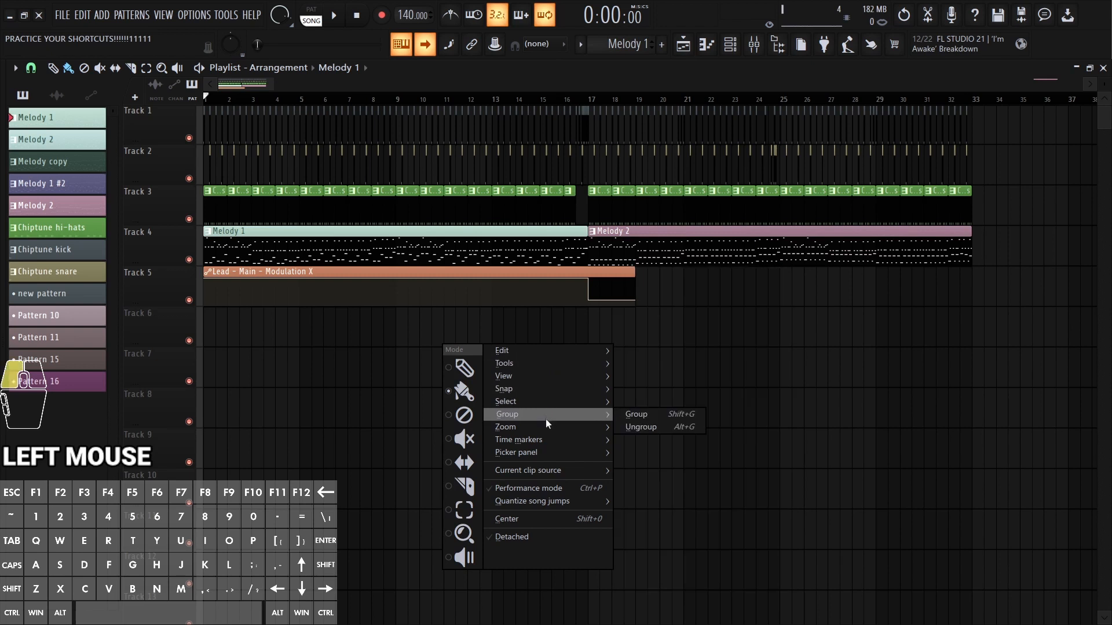
{"action": "key", "text": "Escape"}
{"action": "key", "text": "Escape"}
{"action": "right_click", "coordinate": [449, 373]}
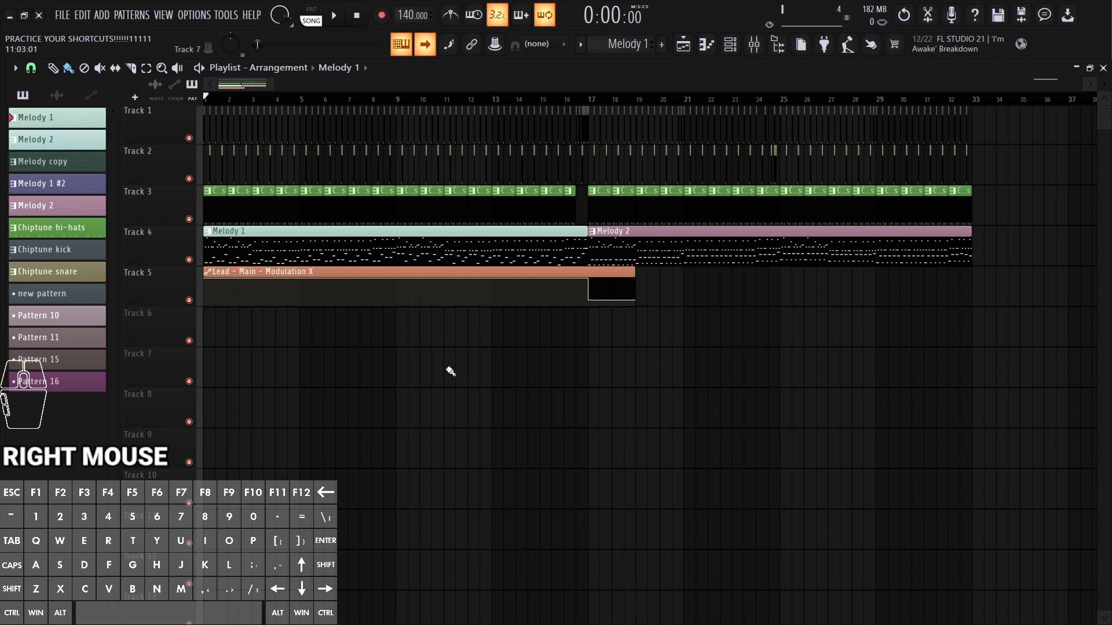
Step: Show the channel rack, look over the project file commands and recent projects, and dismiss them
{"action": "key", "text": "F6"}
{"action": "left_click_drag", "start_coordinate": [582, 243], "coordinate": [582, 252]}
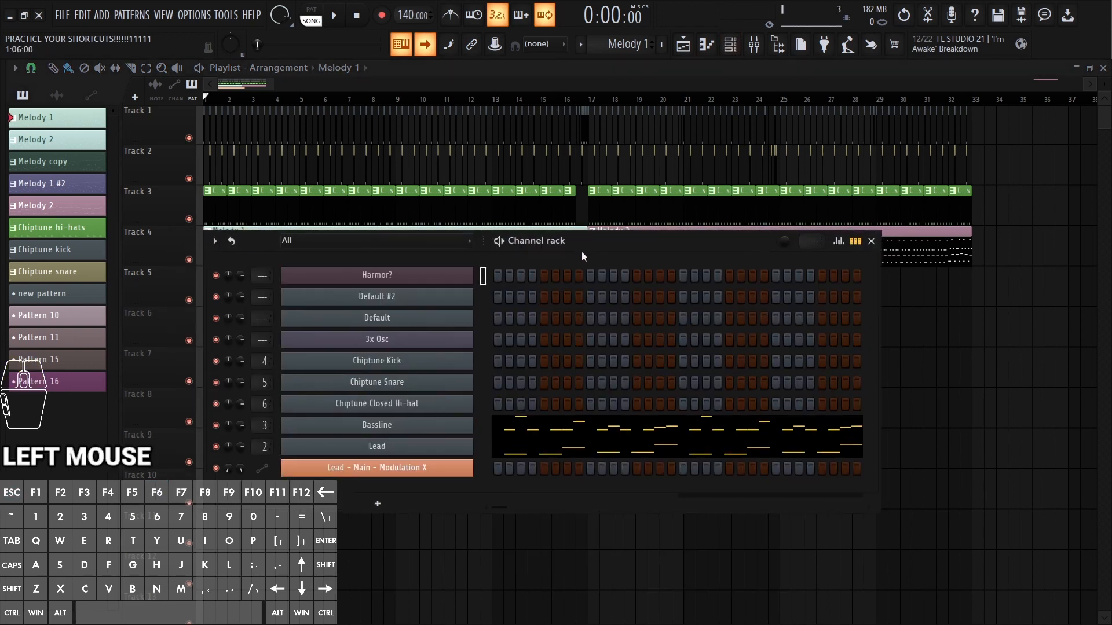
{"action": "key", "text": "F3"}
{"action": "key", "text": "F3"}
{"action": "key", "text": "F3"}
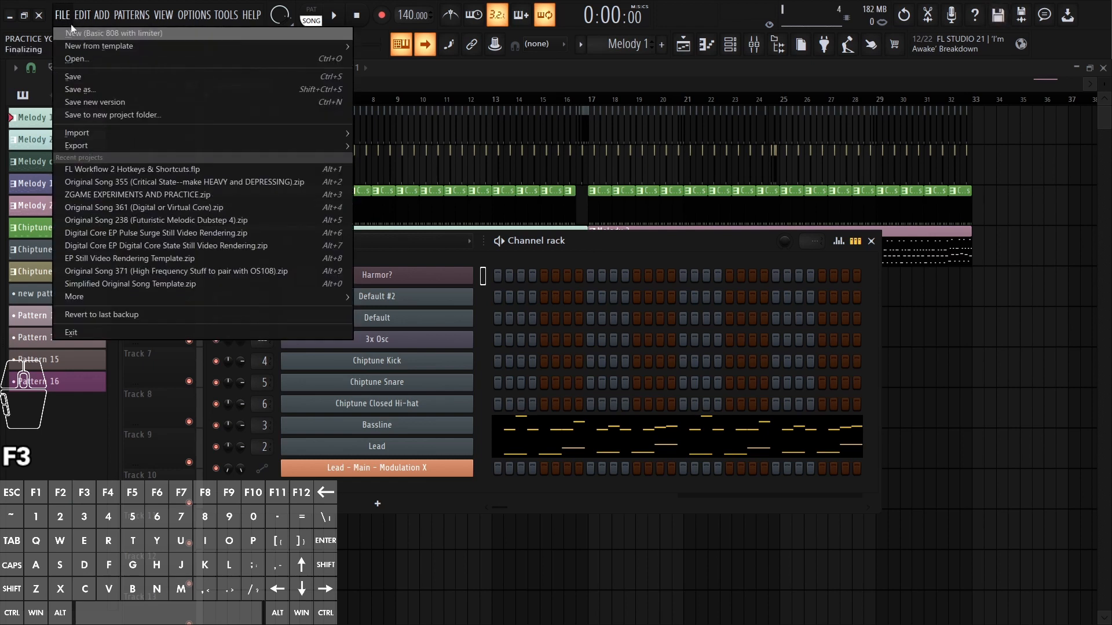
{"action": "key", "text": "Up"}
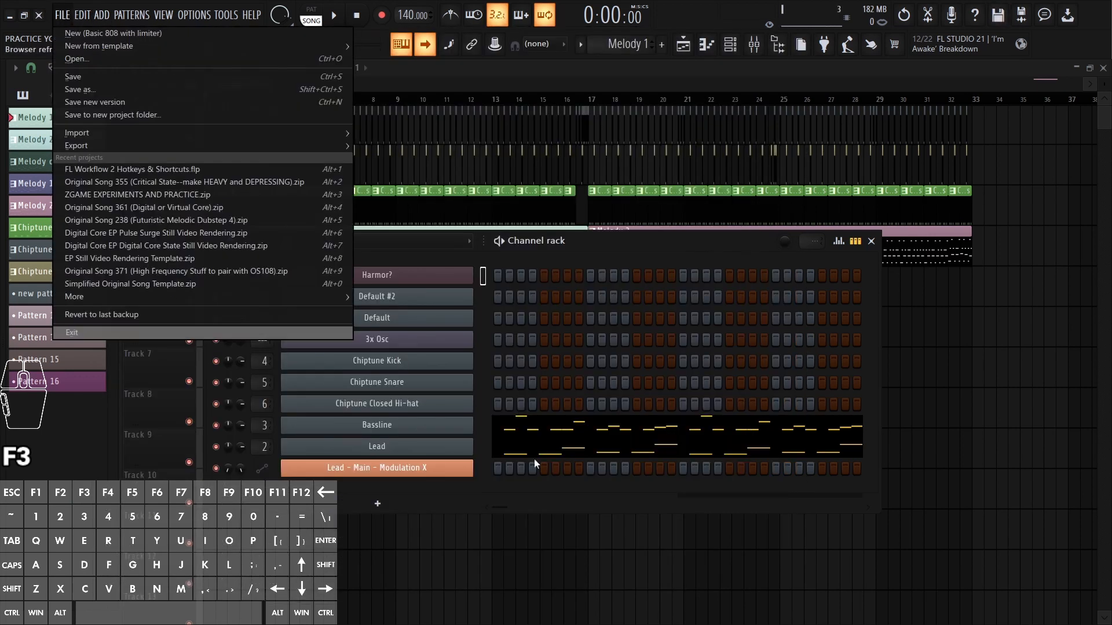
{"action": "key", "text": "Escape"}
Step: Look through the project file, editing and adding commands from the main menus, using only the keyboard
{"action": "key", "text": "F3"}
{"action": "key", "text": "Right"}
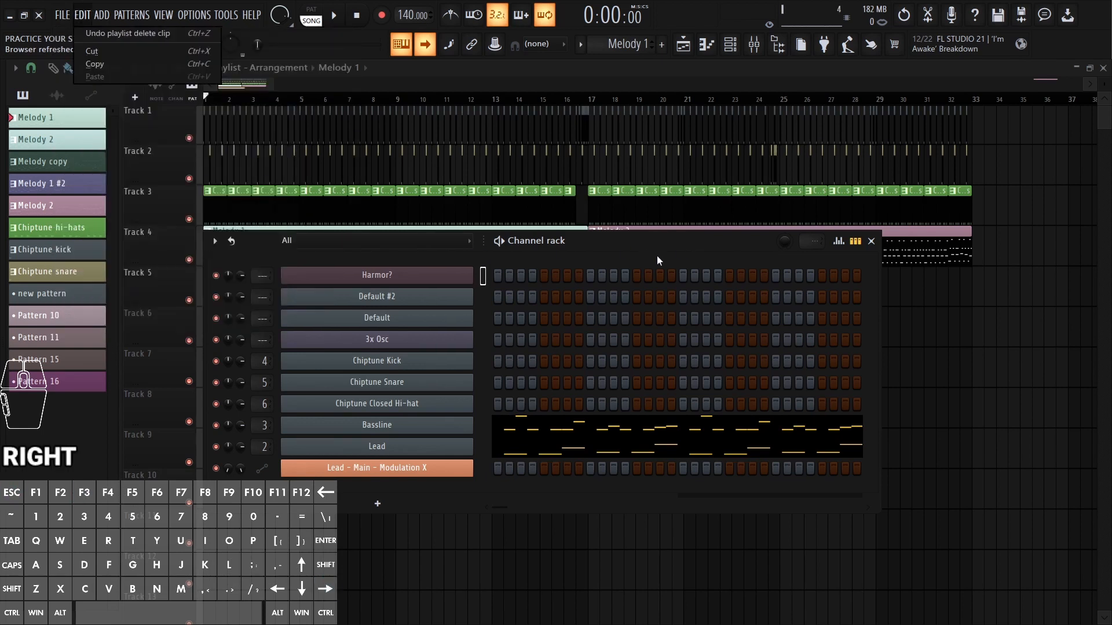
{"action": "key", "text": "Right"}
{"action": "key", "text": "Left"}
{"action": "key", "text": "Left"}
{"action": "key", "text": "Left"}
{"action": "key", "text": "Up"}
{"action": "key", "text": "Left"}
{"action": "key", "text": "Left"}
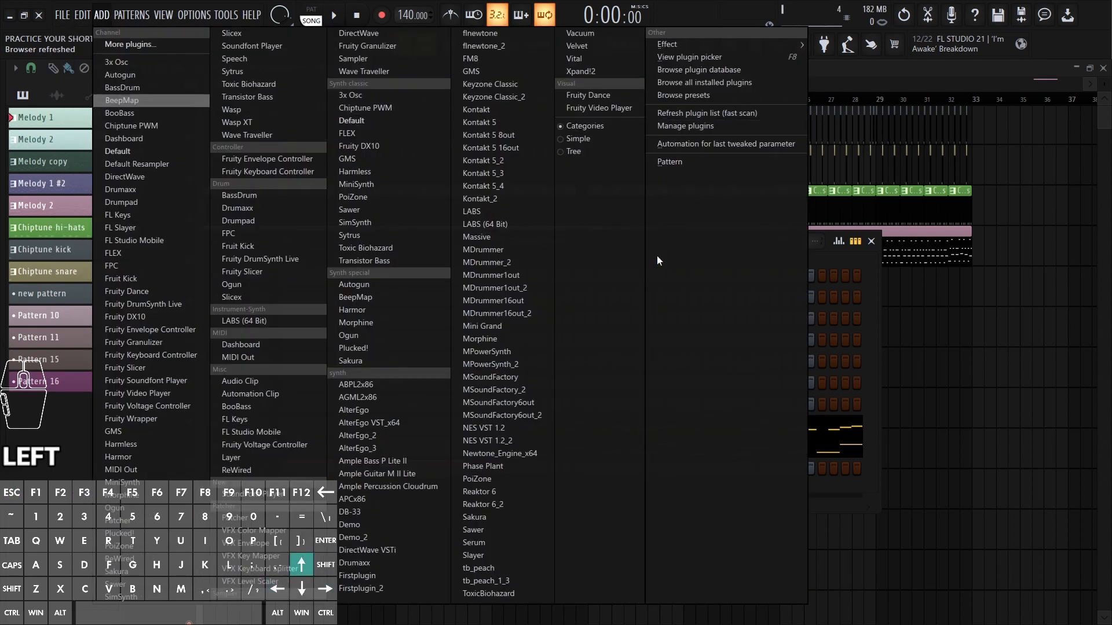
Step: Examine the addable plugins and plugin management commands, then dismiss the menus and the channel rack
{"action": "key", "text": "Up"}
{"action": "key", "text": "Up"}
{"action": "key", "text": "Up"}
{"action": "key", "text": "Up"}
{"action": "key", "text": "Up"}
{"action": "key", "text": "Up"}
{"action": "key", "text": "Right"}
{"action": "key", "text": "Right"}
{"action": "key", "text": "Right"}
{"action": "key", "text": "Right"}
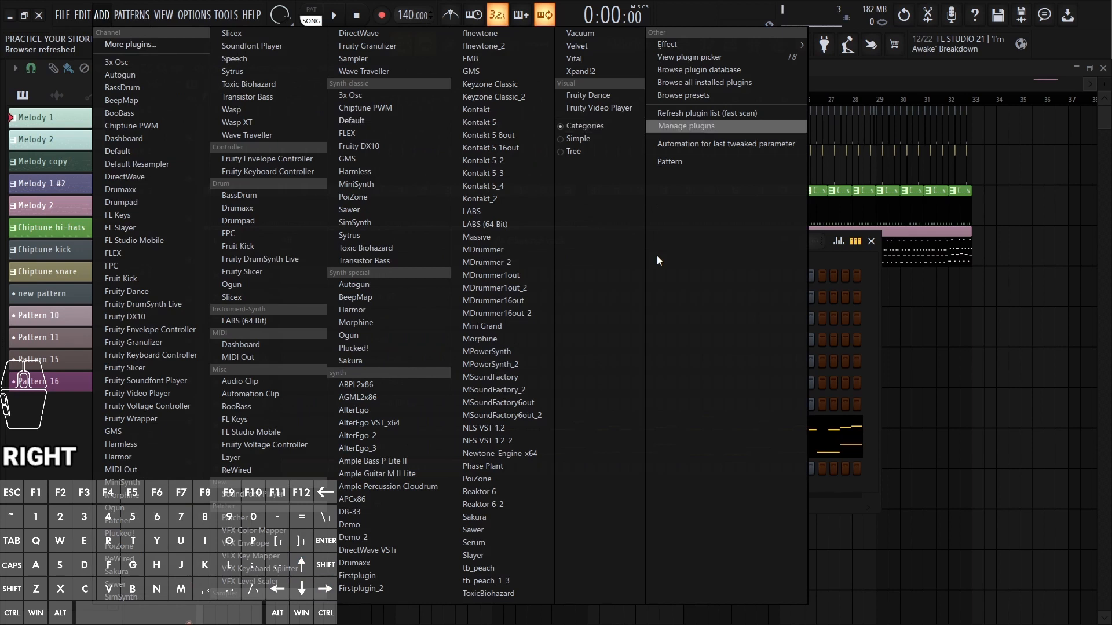
{"action": "key", "text": "Escape"}
{"action": "key", "text": "Escape"}
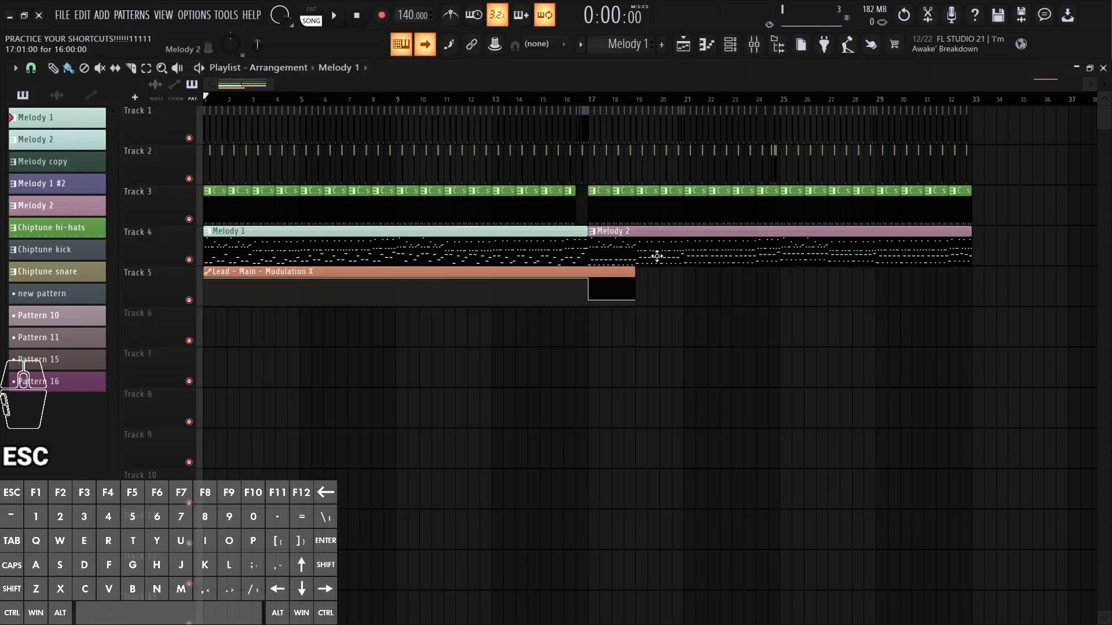
Step: Show the Lead channel's piano roll, look over its tool modes and view options, and dismiss them
{"action": "key", "text": "F7"}
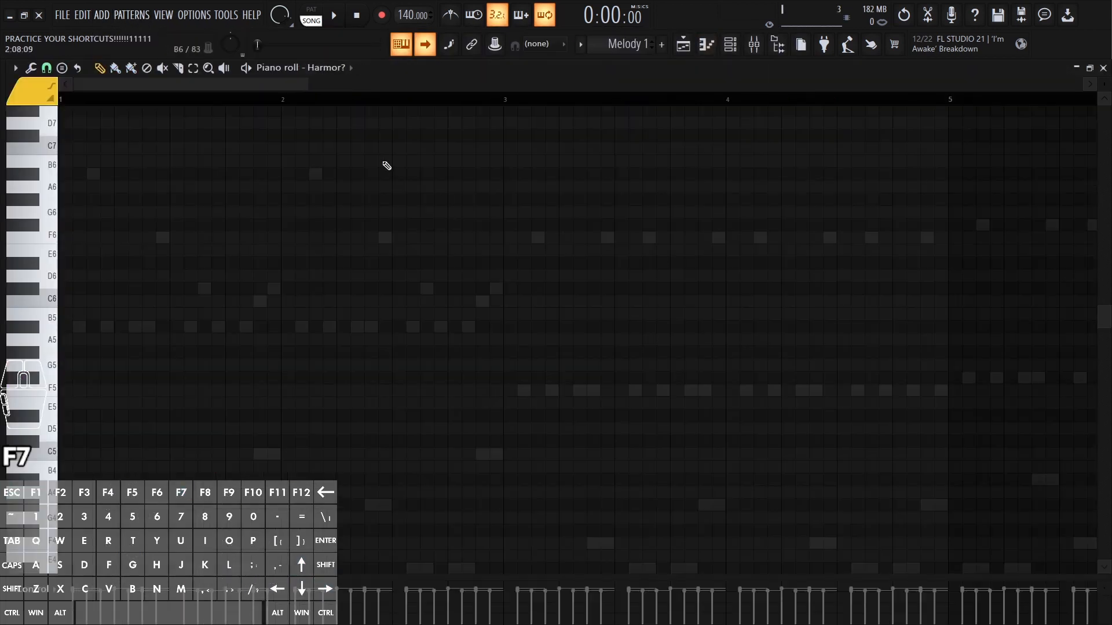
{"action": "scroll", "coordinate": [353, 71], "scroll_direction": "up", "scroll_amount": 2}
{"action": "right_click", "coordinate": [343, 79]}
{"action": "scroll", "coordinate": [273, 322], "scroll_direction": "down", "scroll_amount": 4}
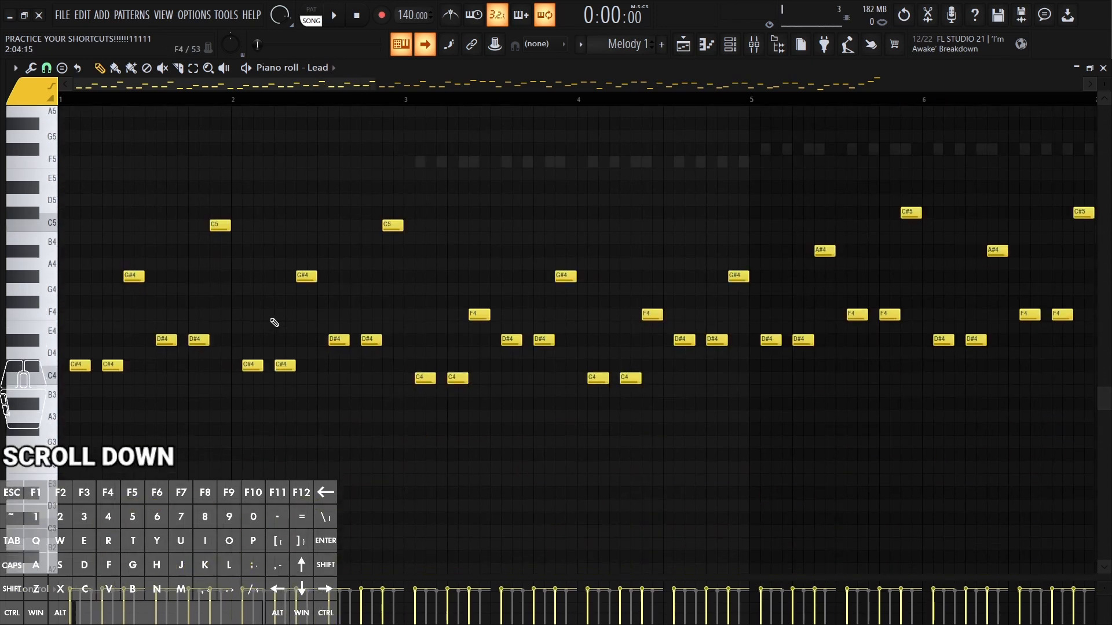
{"action": "scroll", "coordinate": [278, 272], "scroll_direction": "up", "scroll_amount": 2}
{"action": "key", "text": "F3"}
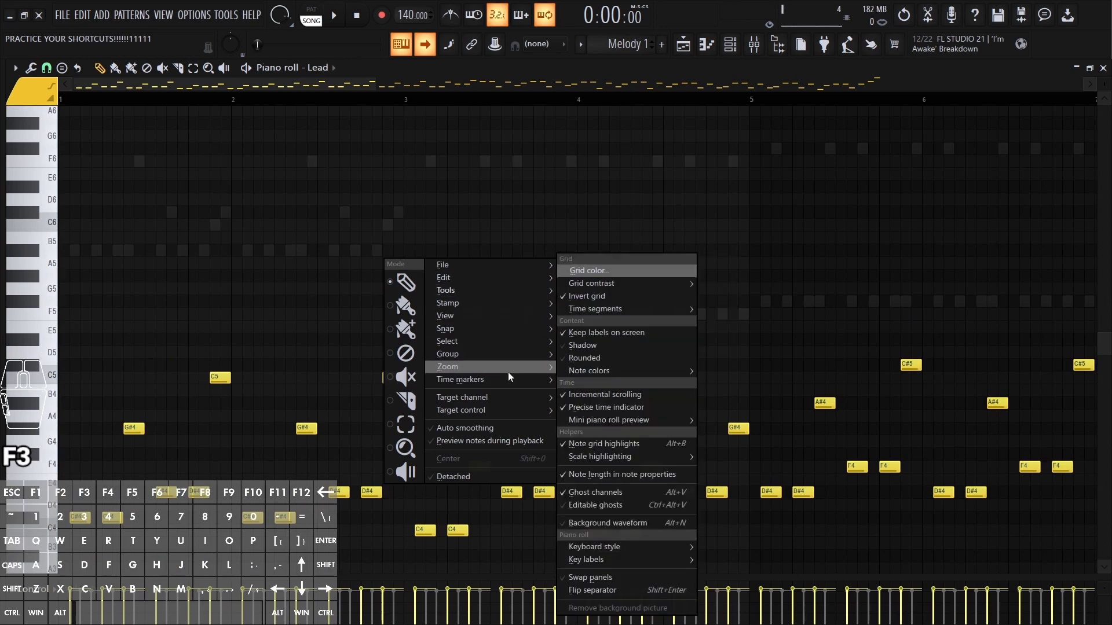
{"action": "key", "text": "Escape"}
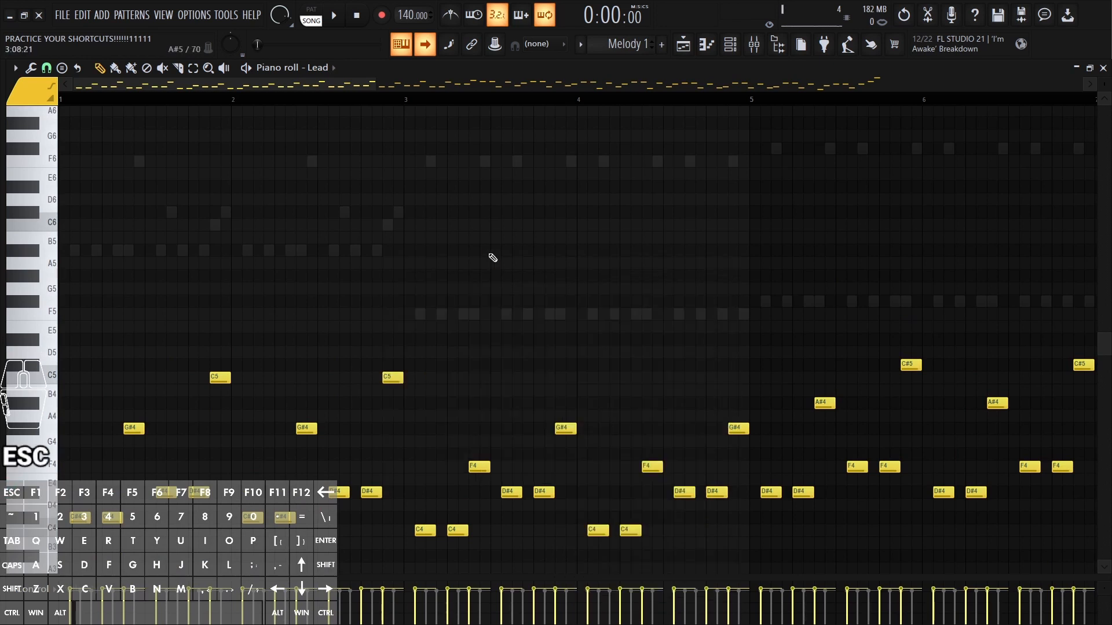
{"action": "right_click", "coordinate": [482, 236]}
Step: Show the mixer over the Playlist, look over its track and routing options, and close it to leave only the Playlist
{"action": "key", "text": "F5"}
{"action": "key", "text": "F9"}
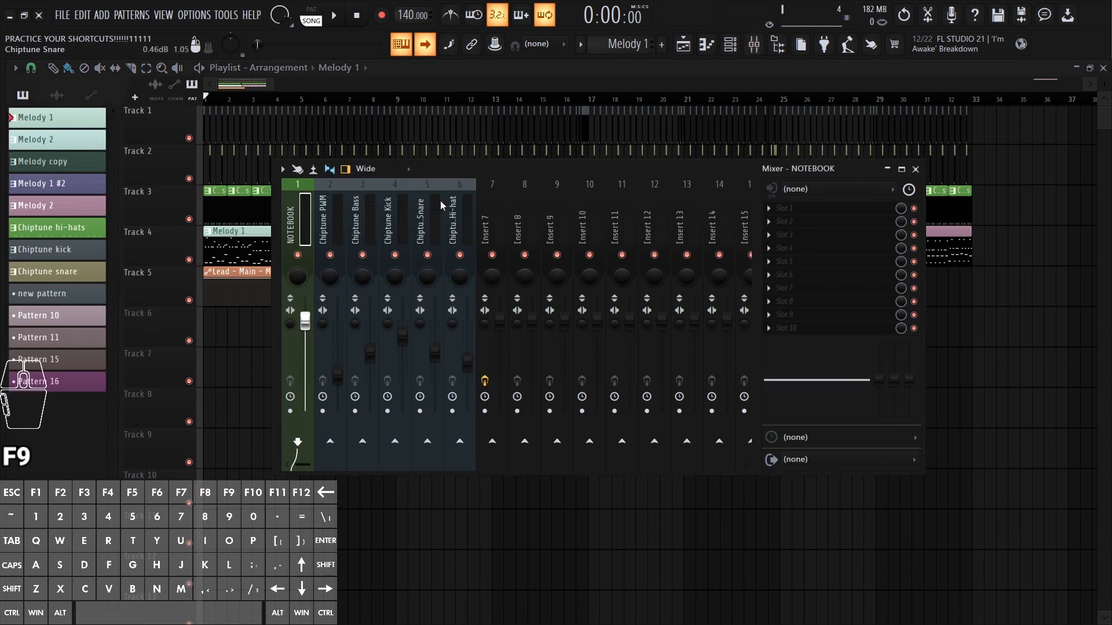
{"action": "left_click_drag", "start_coordinate": [463, 173], "coordinate": [484, 248]}
{"action": "key", "text": "F3"}
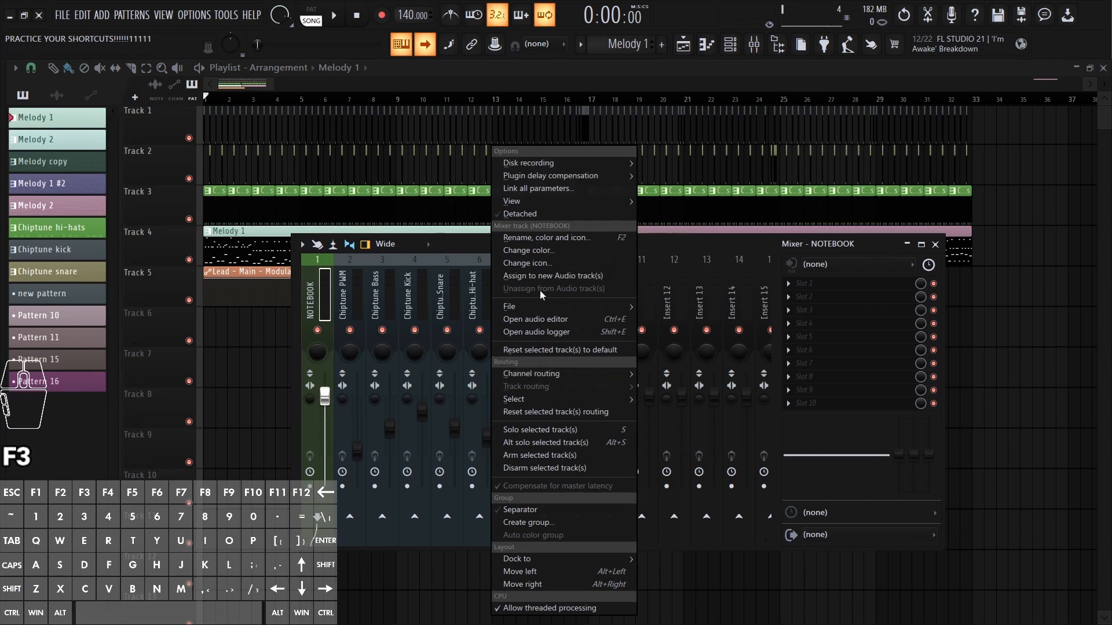
{"action": "key", "text": "Escape"}
{"action": "key", "text": "F12"}
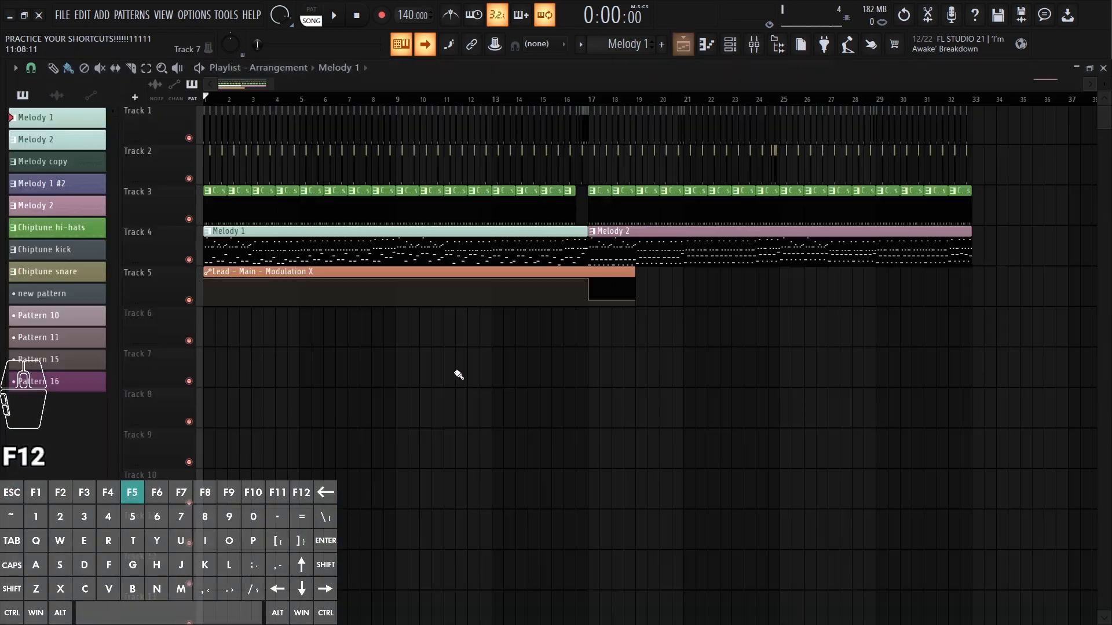
{"action": "key", "text": "F5"}
{"action": "right_click", "coordinate": [509, 360]}
Step: Create a new pattern named NEW PATTERN!!!!!111 WOOOO1111!!!!!! and give it a random colour
{"action": "key", "text": "ctrl+q"}
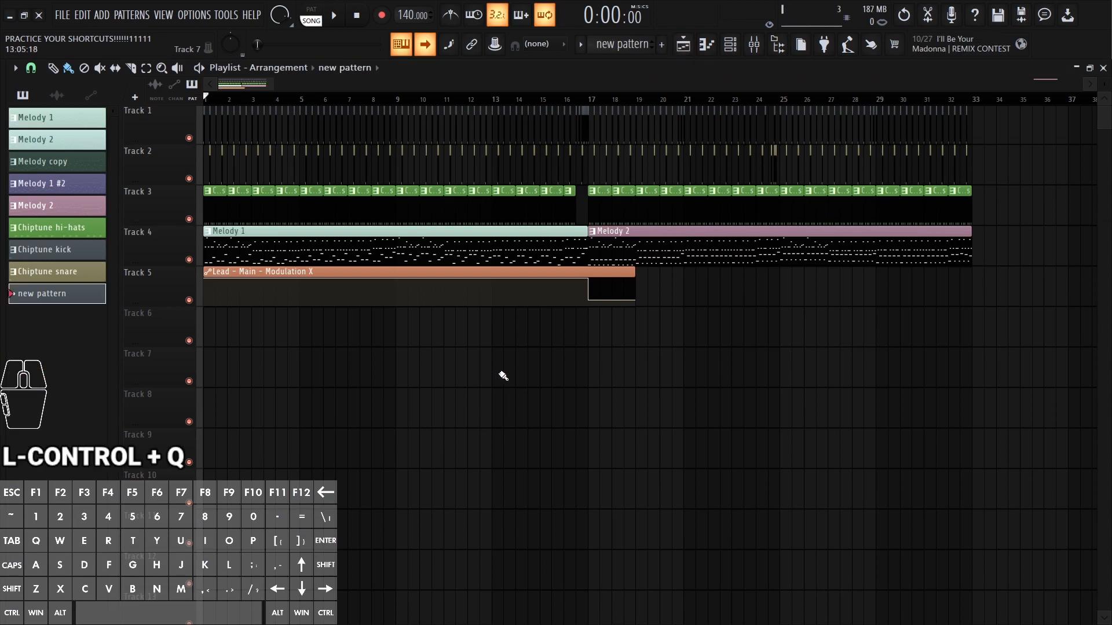
{"action": "key", "text": "F4"}
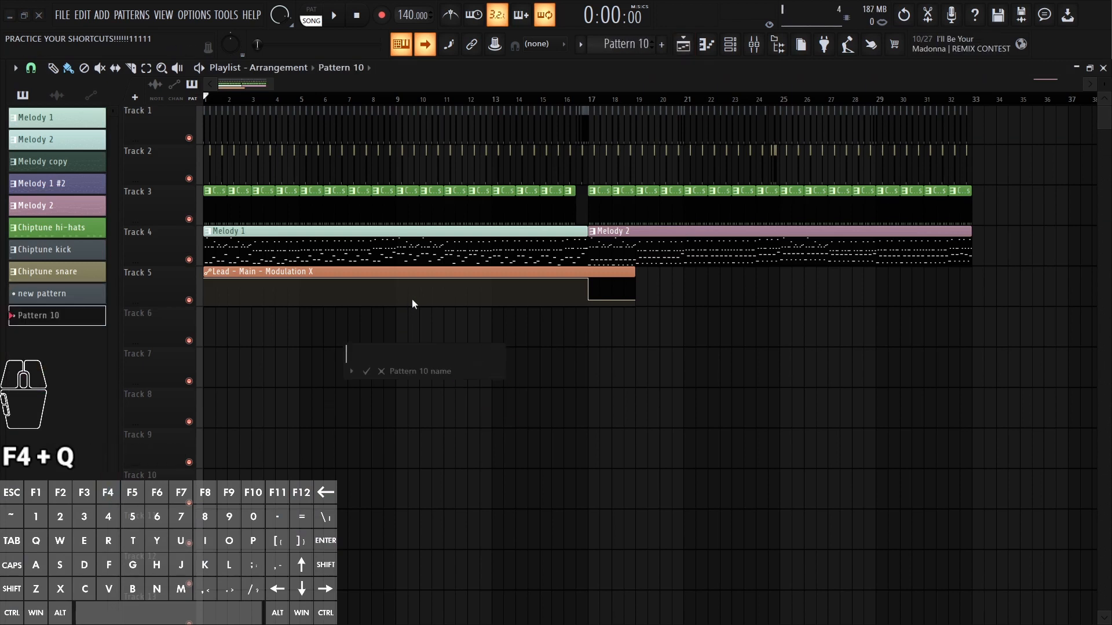
{"action": "type", "text": "NEW PA"}
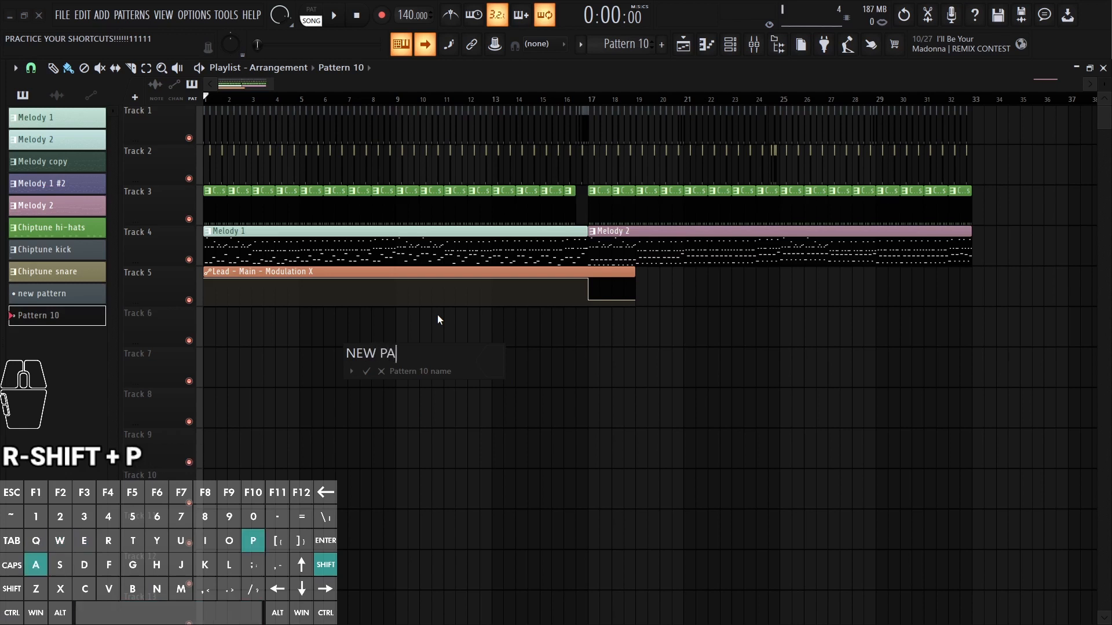
{"action": "type", "text": "TTERN!!!!!11"}
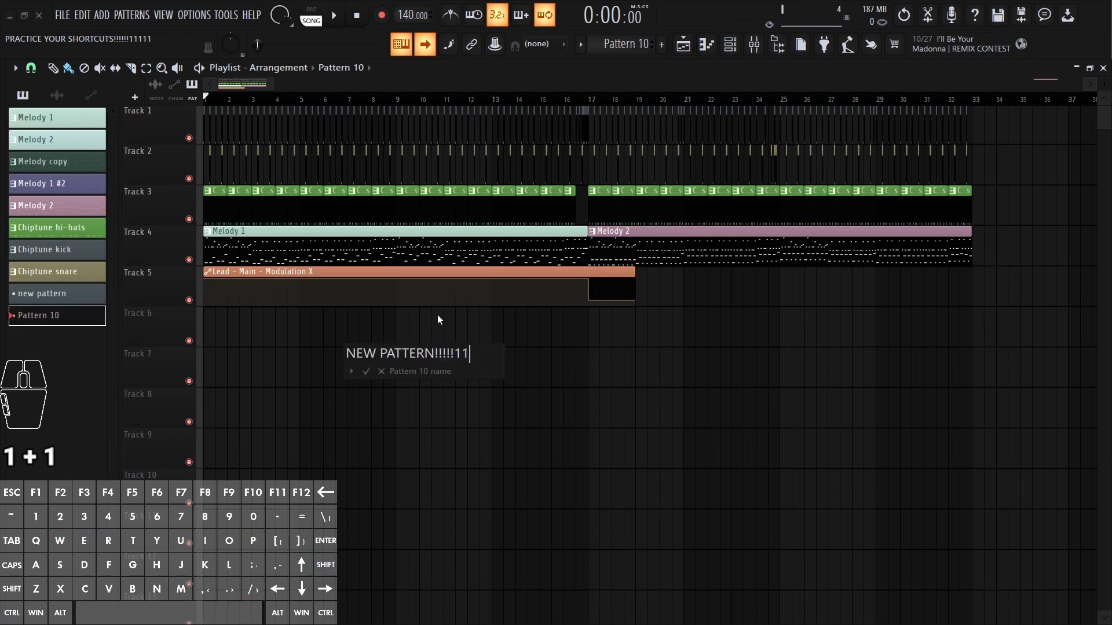
{"action": "type", "text": "1 WOOOO1111!"}
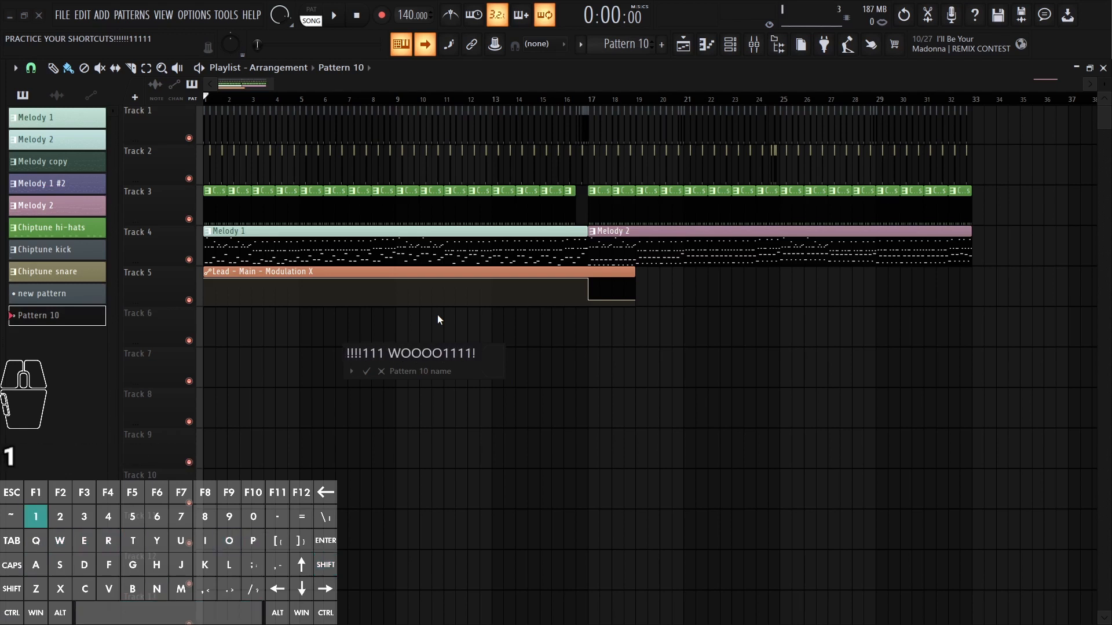
{"action": "type", "text": "!!!!!"}
{"action": "key", "text": "F2"}
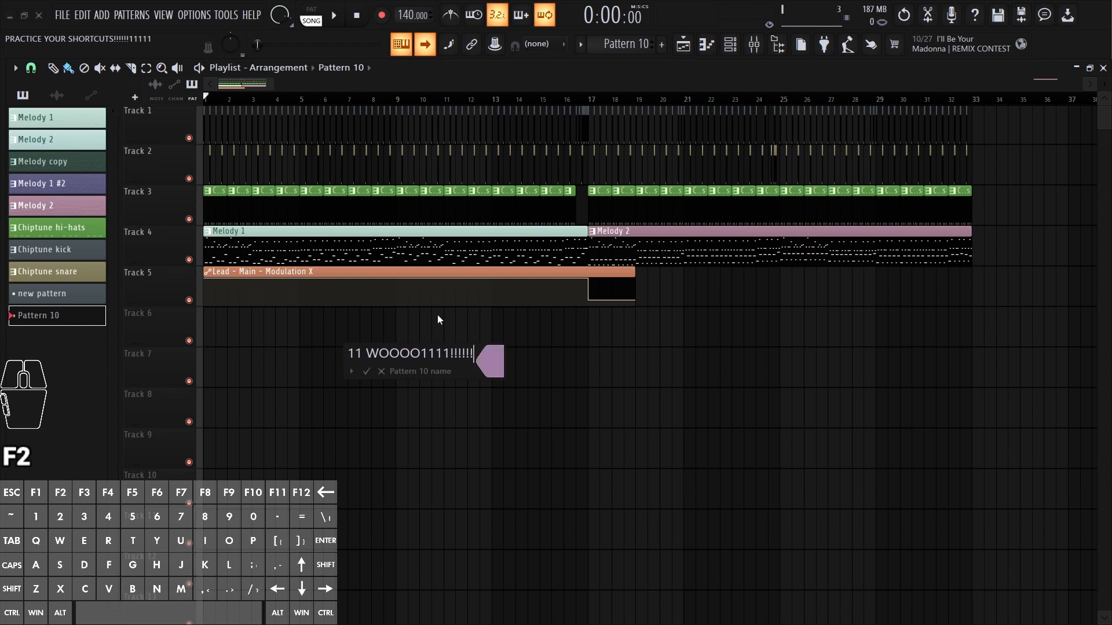
{"action": "key", "text": "Return"}
Step: Place a clip of the new pattern at the start of Track 6, and erase it again
{"action": "mouse_move", "coordinate": [213, 330]}
{"action": "left_mouse_down"}
{"action": "mouse_move", "coordinate": [624, 359]}
{"action": "mouse_move", "coordinate": [587, 349]}
{"action": "left_mouse_up"}
{"action": "right_click", "coordinate": [589, 405]}
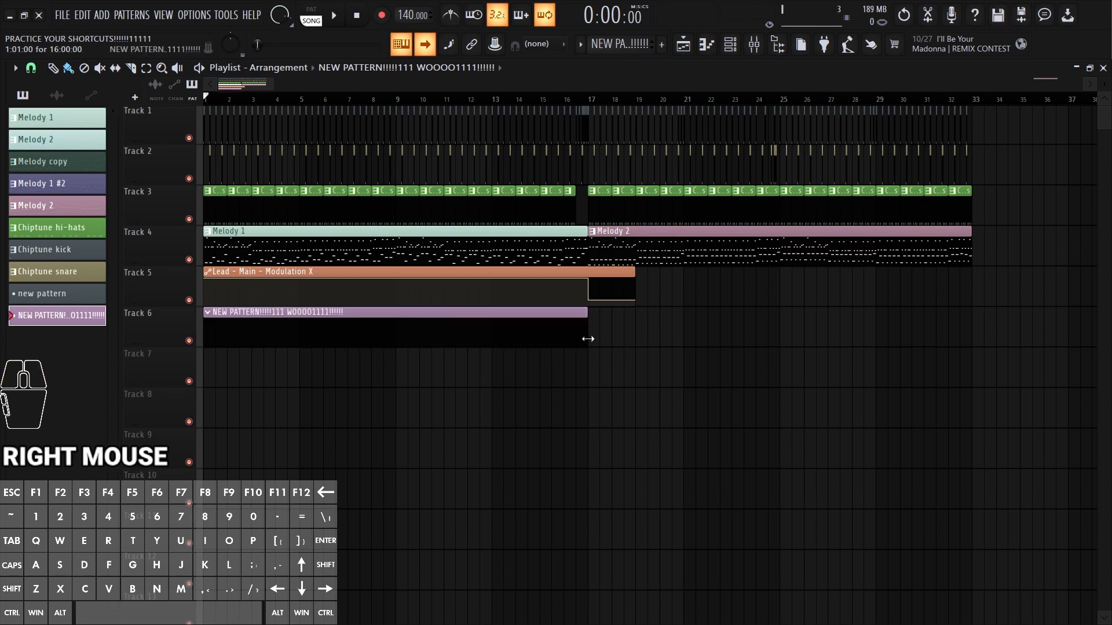
{"action": "left_click", "coordinate": [583, 327]}
{"action": "left_click_drag", "start_coordinate": [584, 327], "coordinate": [514, 347]}
{"action": "right_click", "coordinate": [370, 345]}
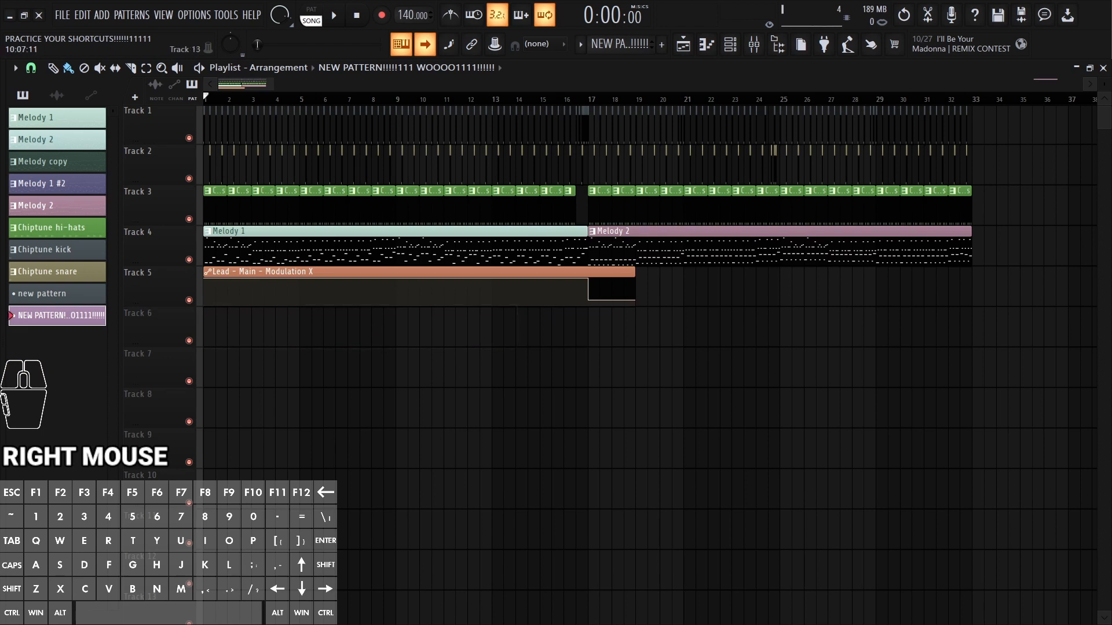
Step: Toggle the Playlist window off and on repeatedly, leaving it shown
{"action": "key", "text": "ctrl+q"}
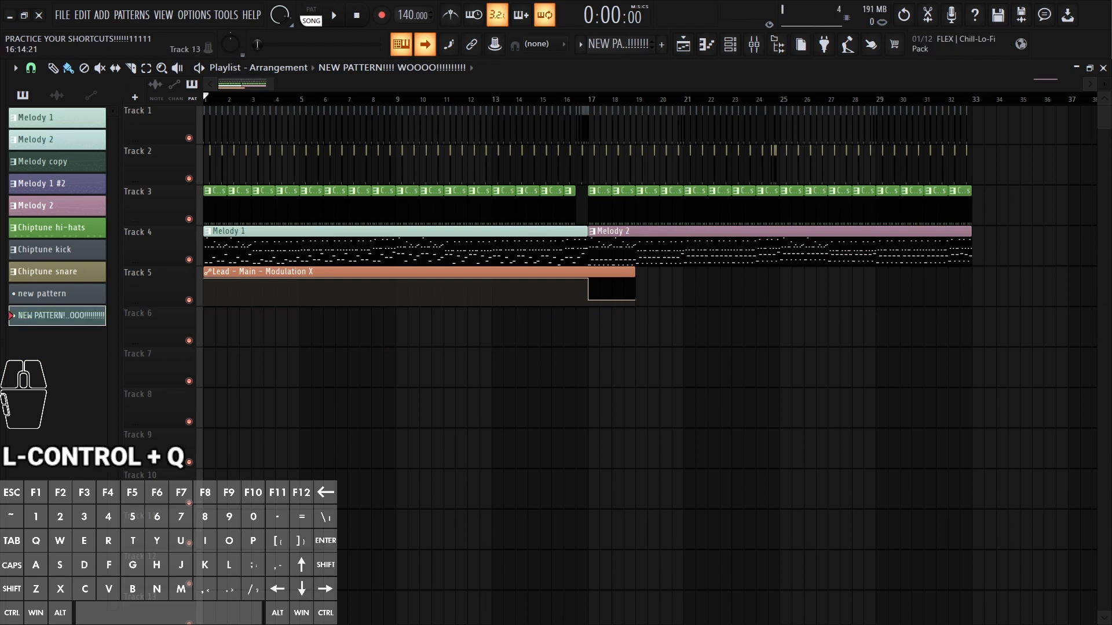
{"action": "key", "text": "F5"}
{"action": "key", "text": "F5"}
{"action": "key", "text": "F5"}
{"action": "key", "text": "F5"}
{"action": "key", "text": "F5"}
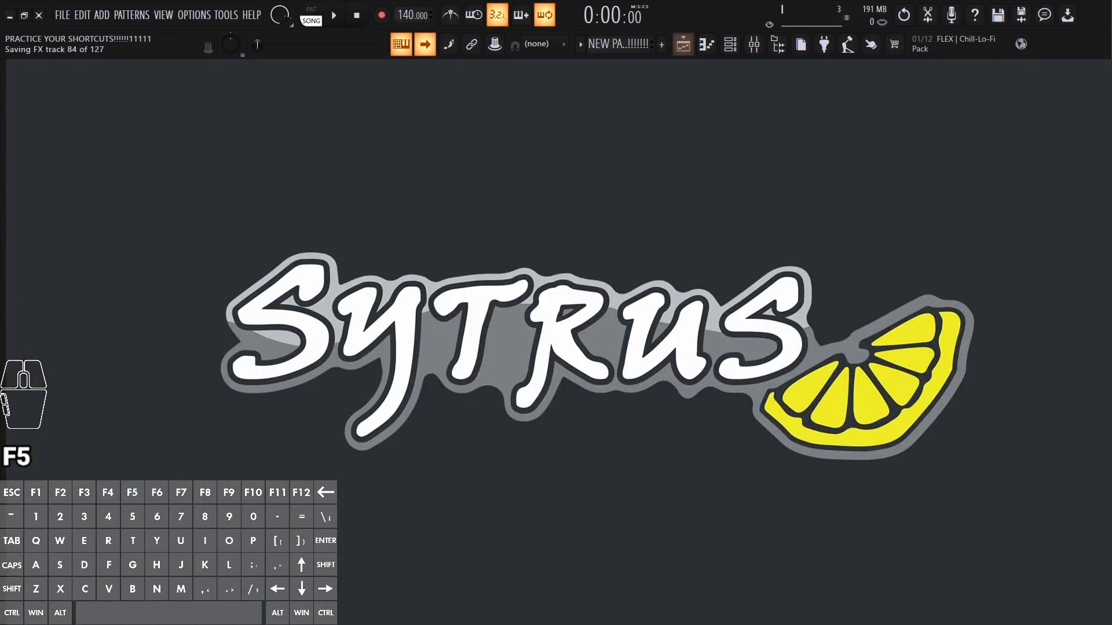
{"action": "key", "text": "F5"}
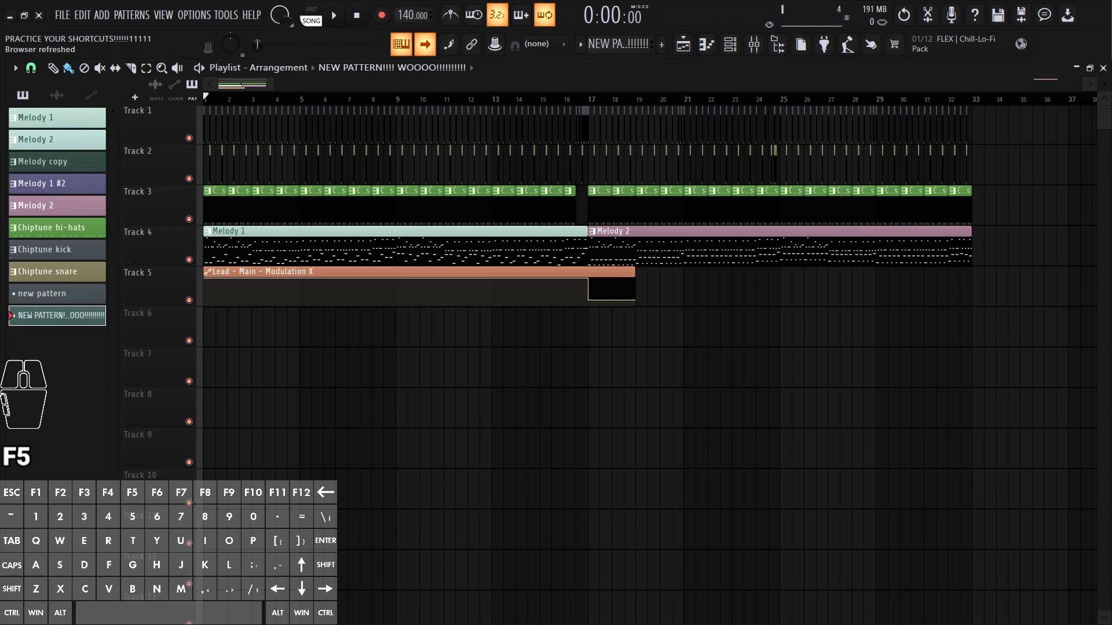
Step: Toggle the channel rack on and off repeatedly over the Playlist
{"action": "key", "text": "ctrl+q"}
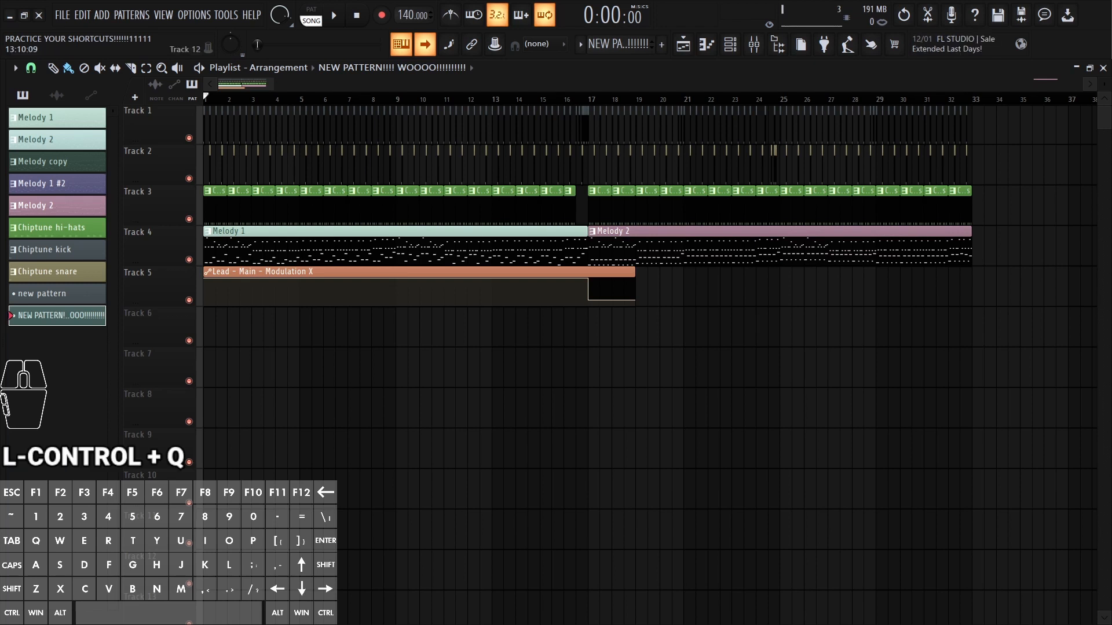
{"action": "key", "text": "F6"}
{"action": "key", "text": "F6"}
{"action": "key", "text": "F6"}
{"action": "key", "text": "F6"}
{"action": "key", "text": "F6"}
{"action": "key", "text": "F6"}
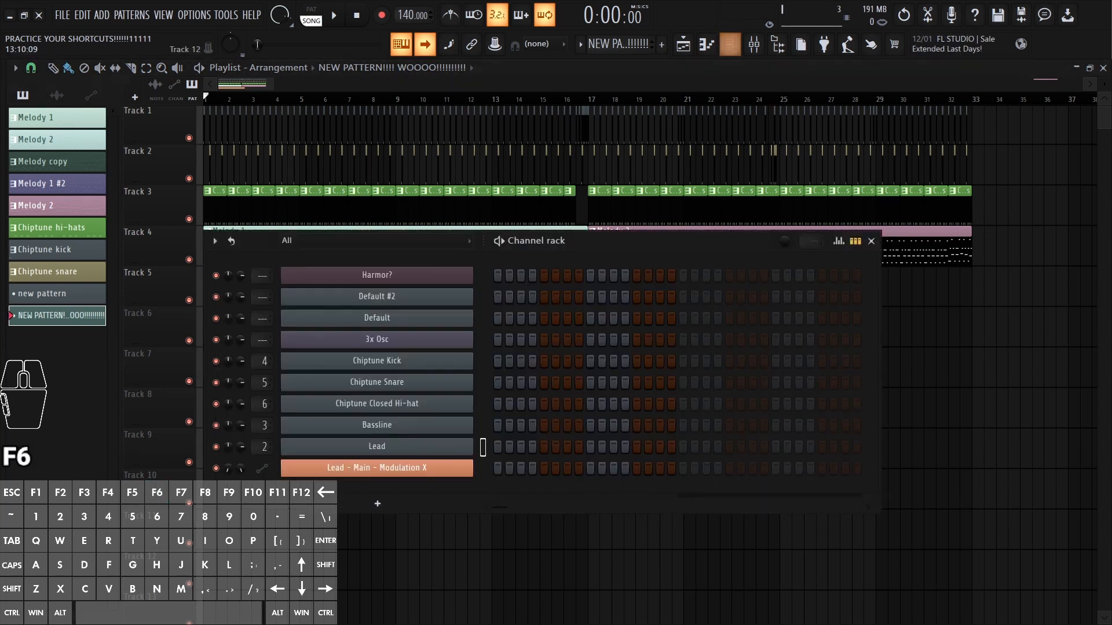
Step: Select the Lead channel in the channel rack and show the Melody 2 pattern's notes in its piano roll
{"action": "key", "text": "ctrl+q"}
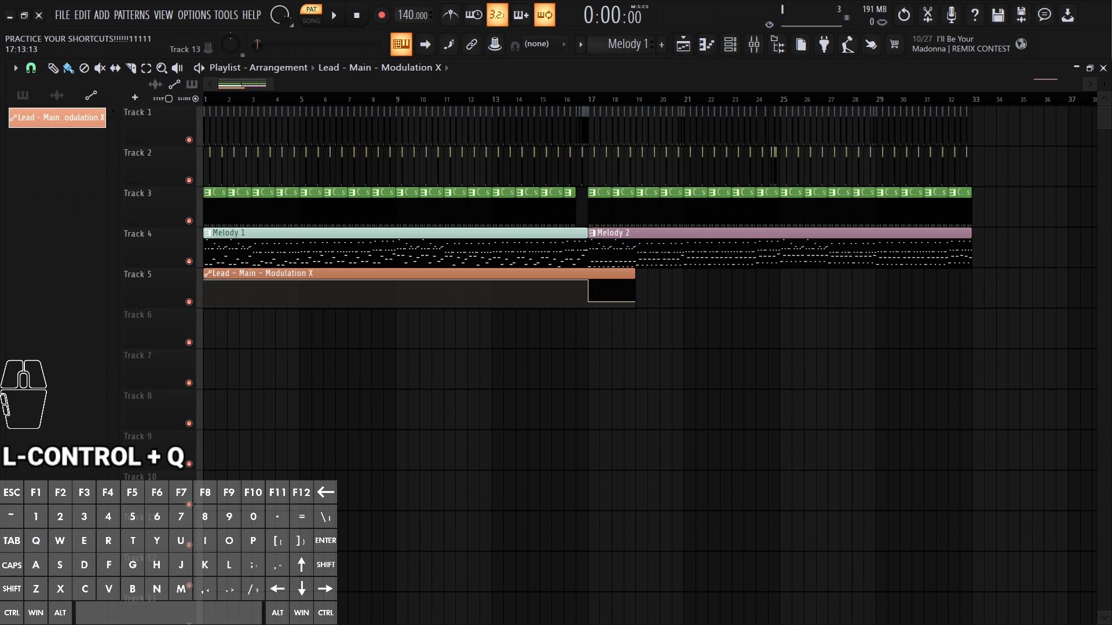
{"action": "key", "text": "F6"}
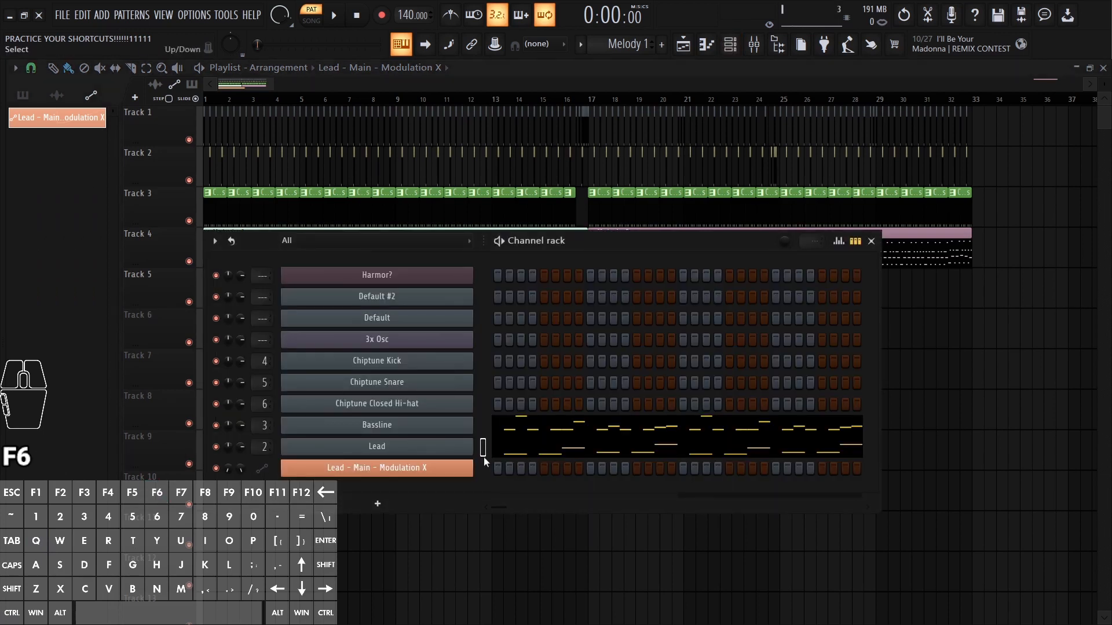
{"action": "right_click", "coordinate": [484, 457]}
{"action": "left_click", "coordinate": [646, 245]}
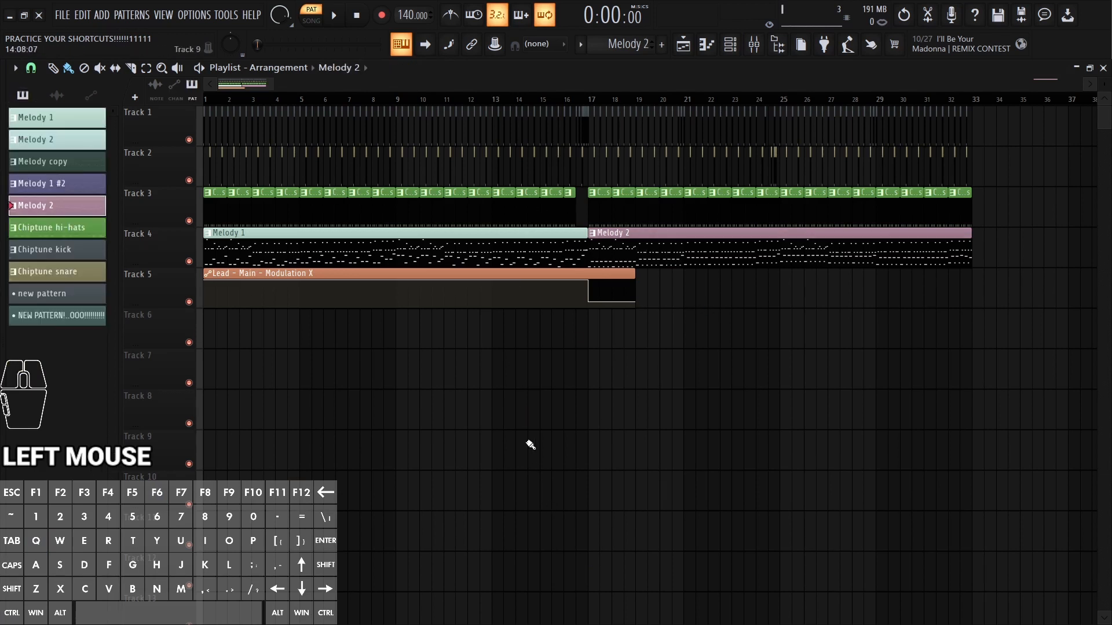
{"action": "key", "text": "F7"}
Step: Bring up the channel rack over the piano roll, move it aside, and return to the Playlist
{"action": "key", "text": "F6"}
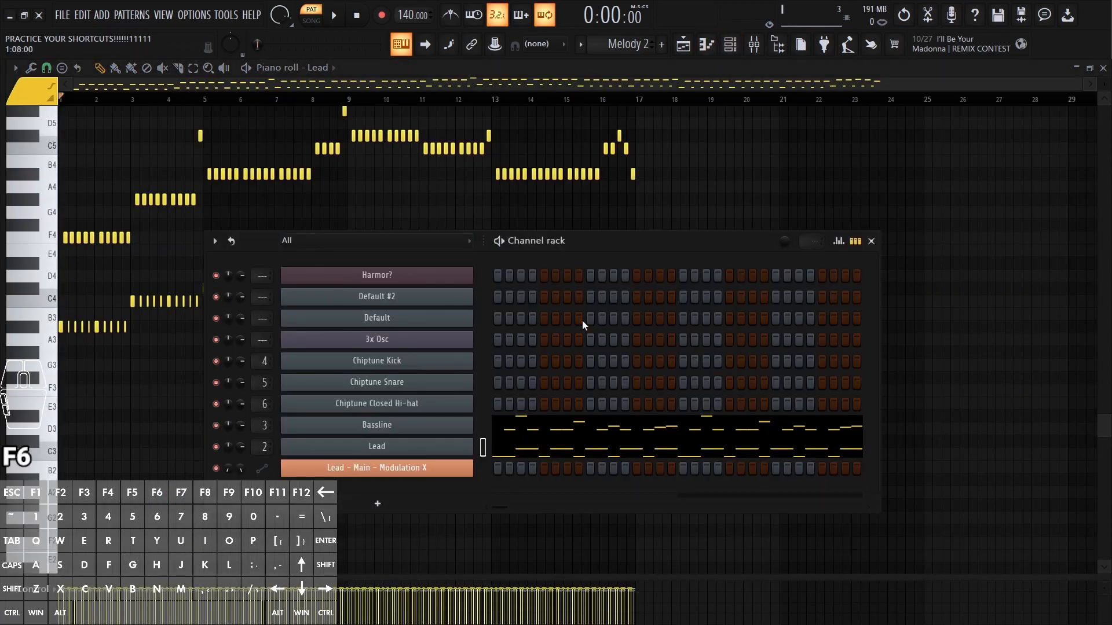
{"action": "left_click_drag", "start_coordinate": [633, 241], "coordinate": [765, 204]}
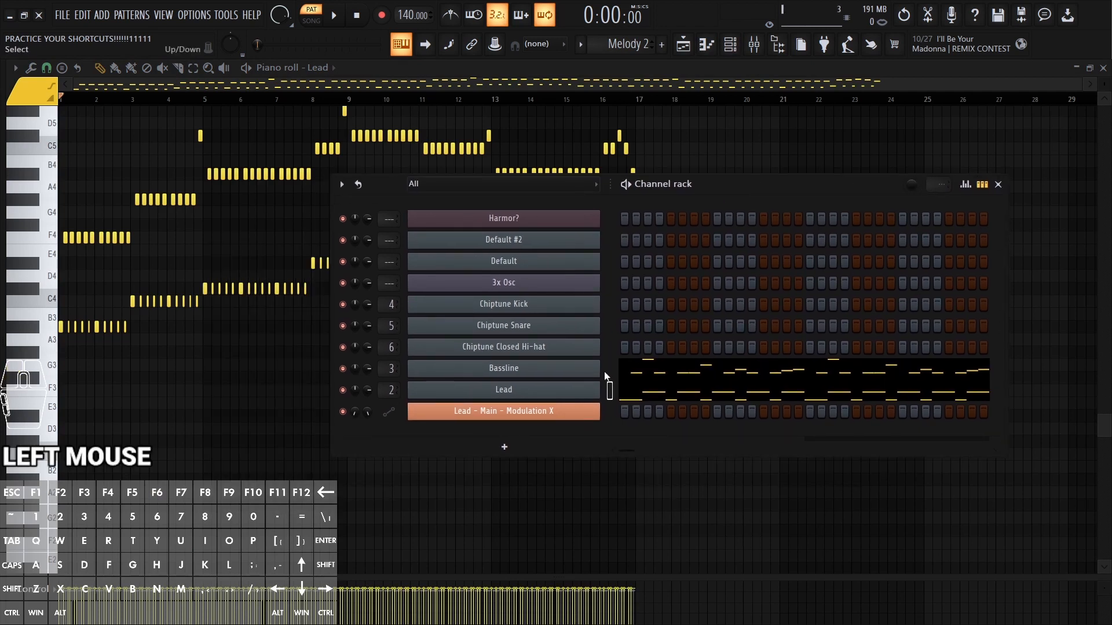
{"action": "key", "text": "F5"}
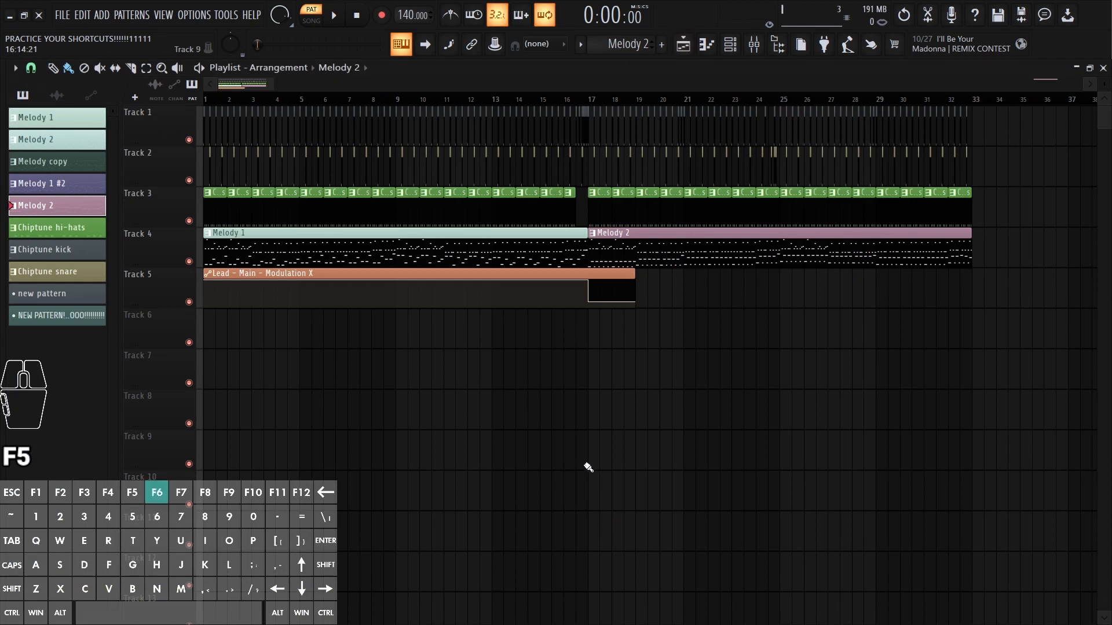
{"action": "key", "text": "F6"}
{"action": "key", "text": "F5"}
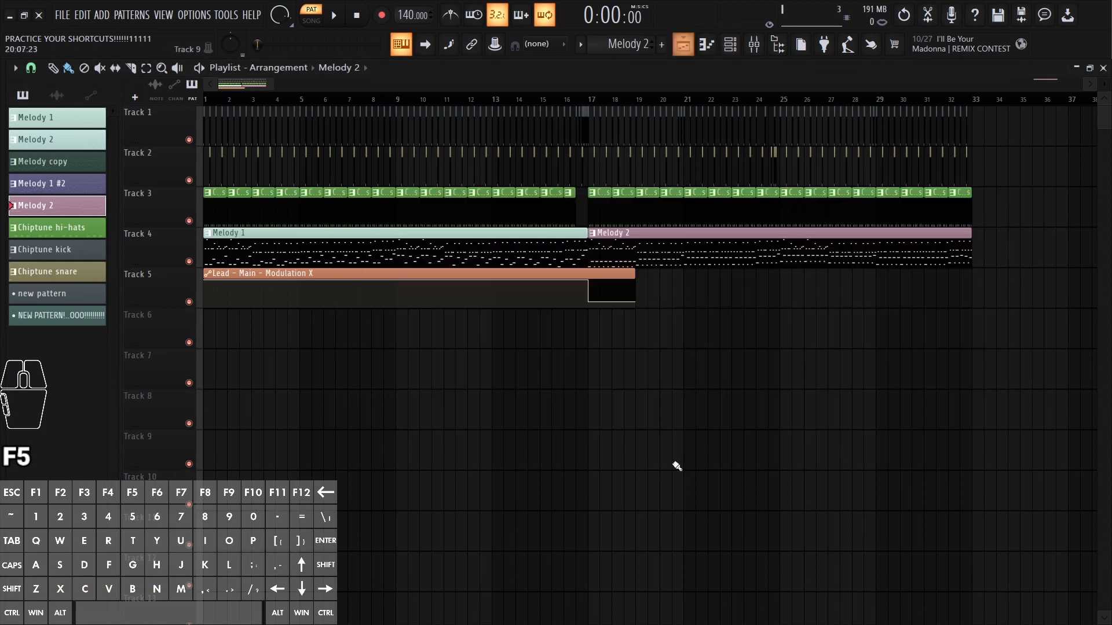
Step: Show the Melody 2 clip's Bassline notes in the piano roll and start pattern playback
{"action": "left_click", "coordinate": [666, 258]}
{"action": "key", "text": "F7"}
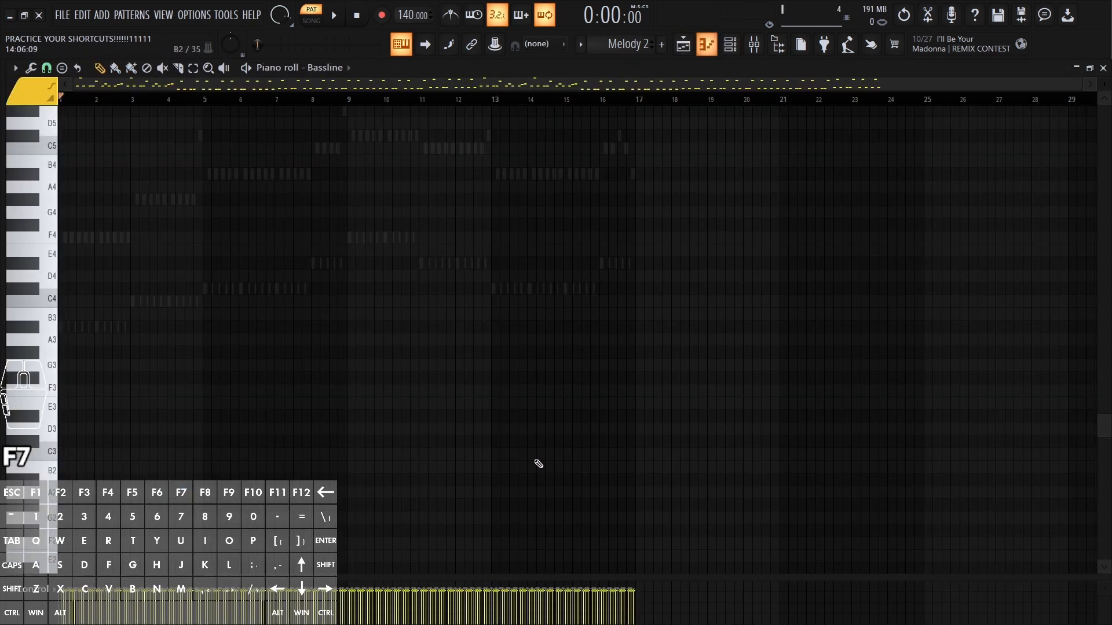
{"action": "right_click", "coordinate": [402, 85]}
{"action": "scroll", "coordinate": [308, 197], "scroll_direction": "up", "scroll_amount": 5}
{"action": "scroll", "coordinate": [309, 197], "scroll_direction": "up", "scroll_amount": 4}
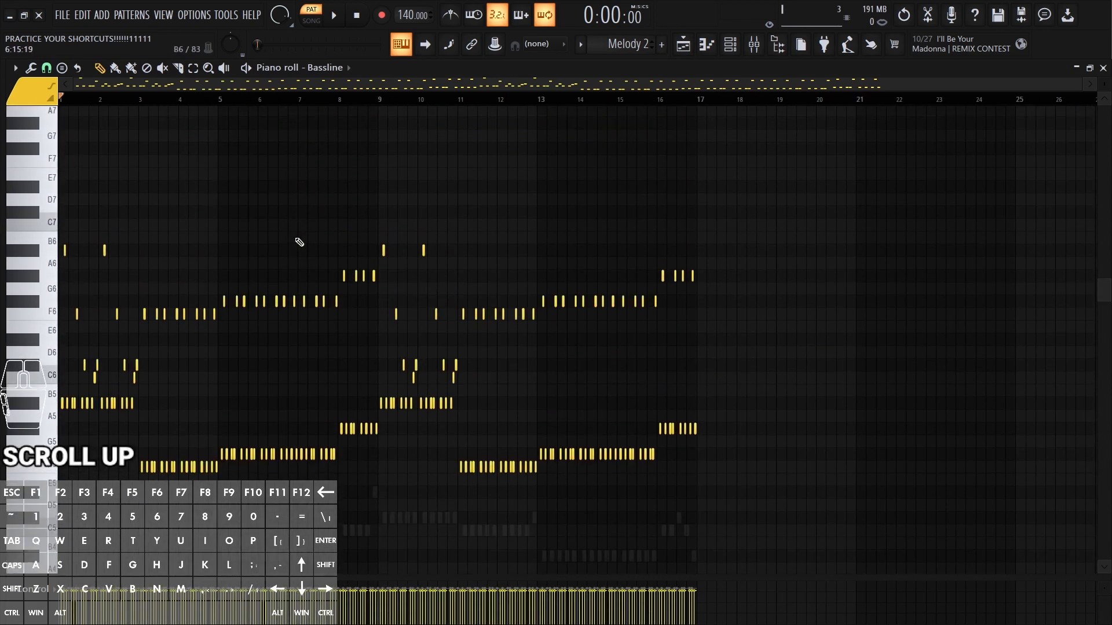
{"action": "left_click", "coordinate": [334, 17]}
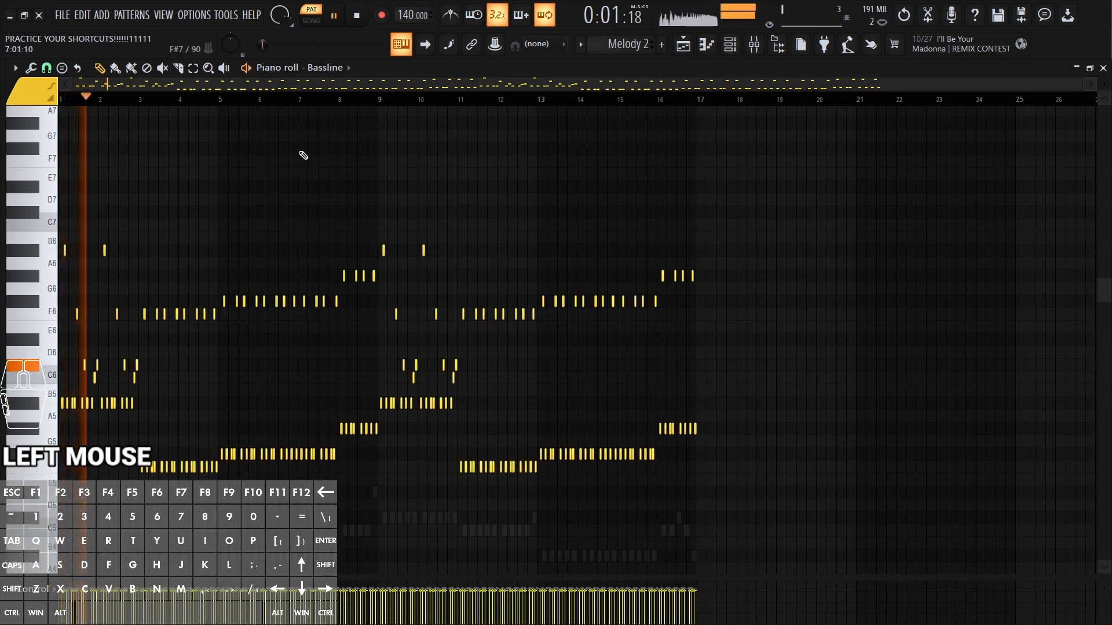
{"action": "right_click", "coordinate": [318, 77]}
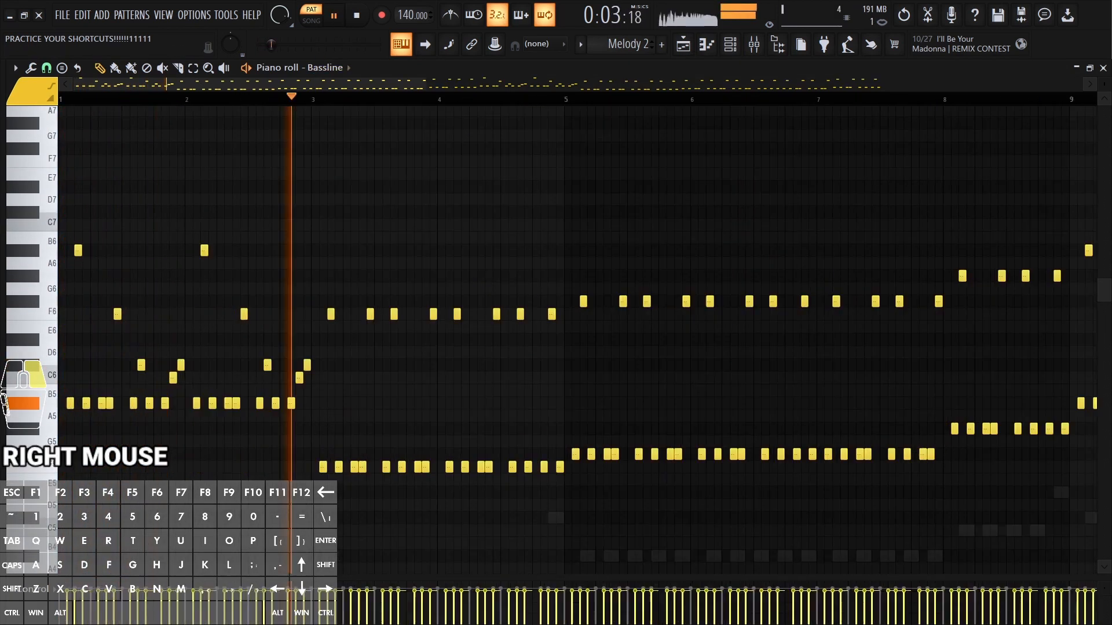
Step: Return from the piano roll to the Playlist and stop pattern playback
{"action": "key", "text": "F5"}
{"action": "key", "text": "space"}
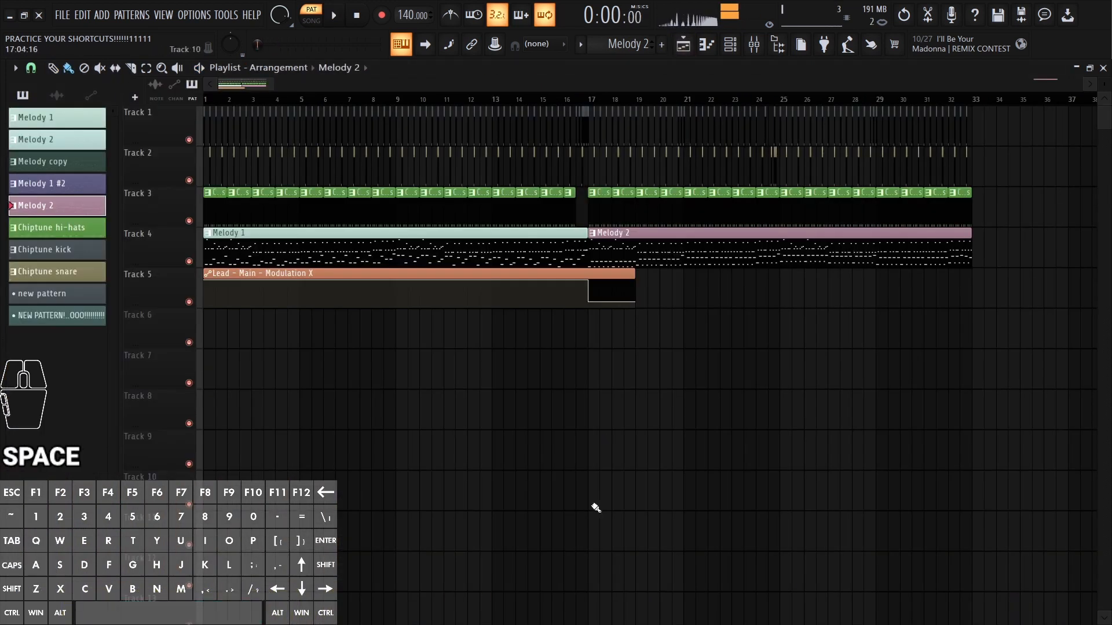
{"action": "right_click", "coordinate": [385, 615]}
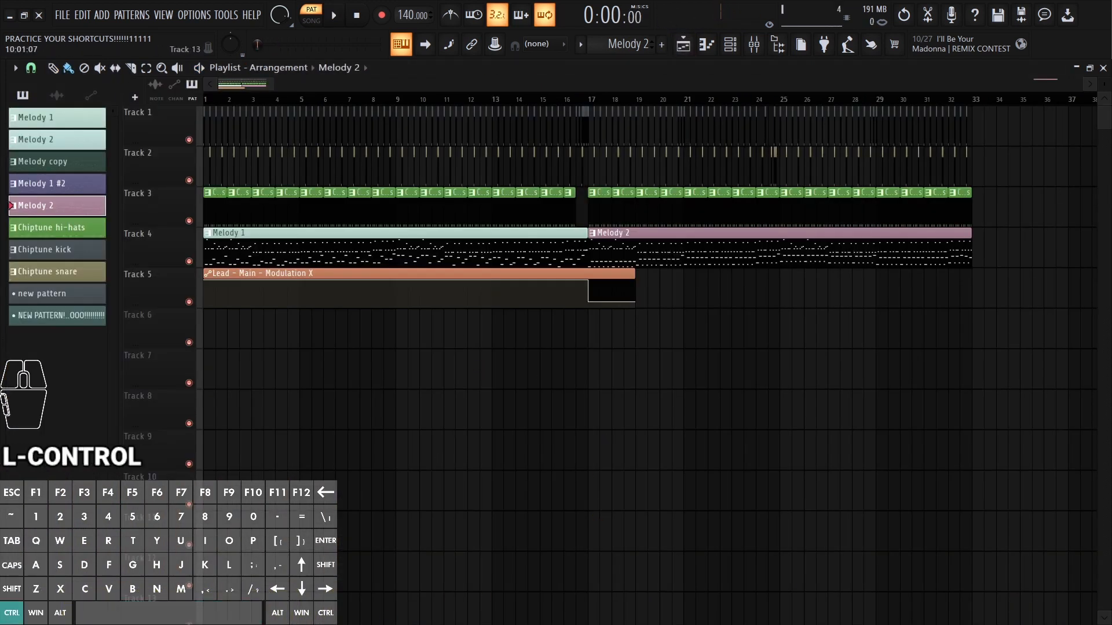
{"action": "key", "text": "ctrl+q"}
Step: Add the Harmor synth from the plugin picker and move its window higher over the Playlist
{"action": "key", "text": "F8"}
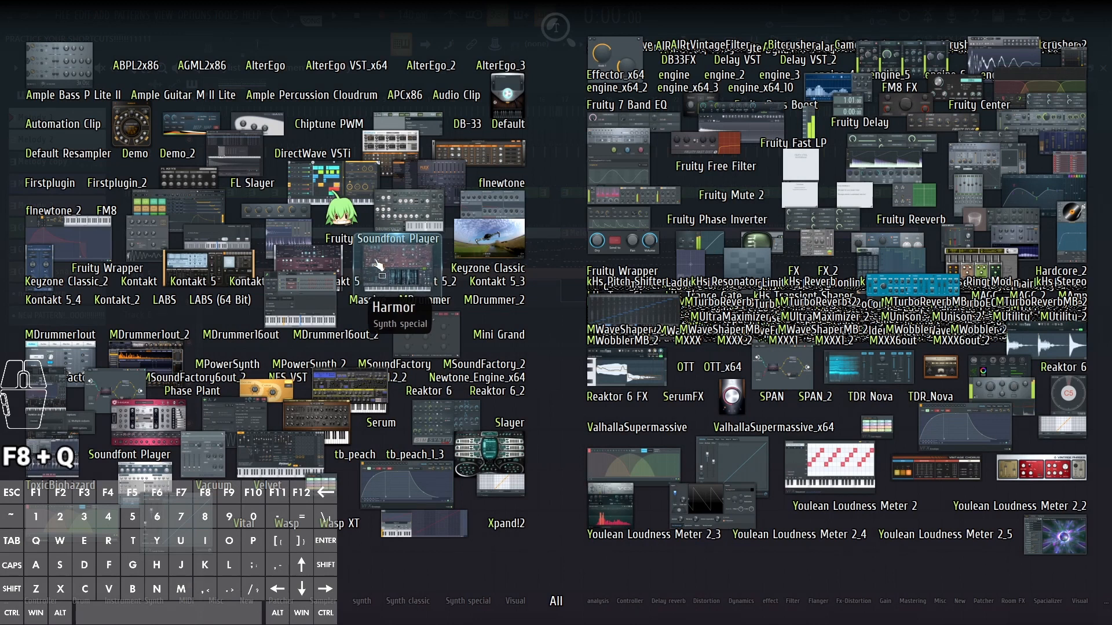
{"action": "left_click", "coordinate": [386, 265]}
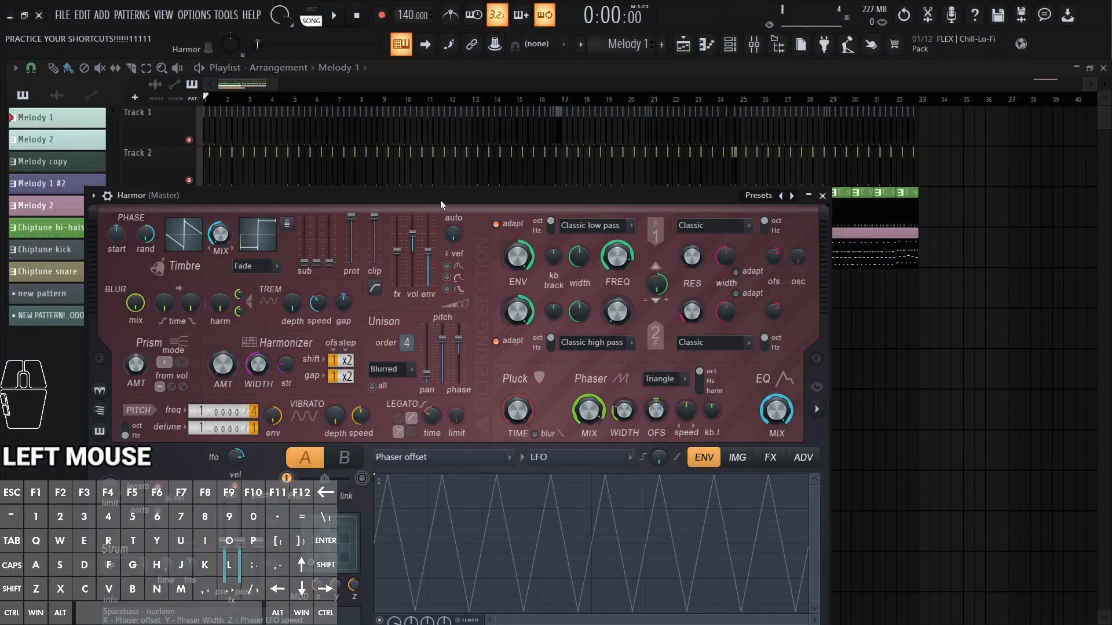
{"action": "left_click_drag", "start_coordinate": [441, 199], "coordinate": [539, 111]}
Step: Delete the Harmor channel at the end of the channel rack and hide the rack
{"action": "key", "text": "F6"}
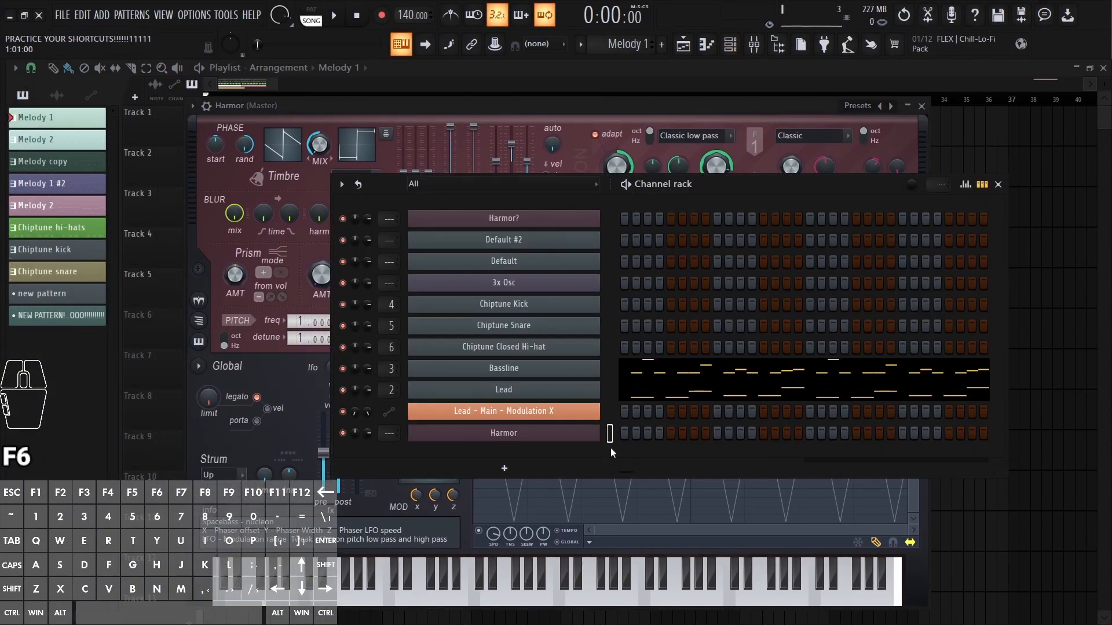
{"action": "right_click", "coordinate": [534, 440]}
{"action": "key", "text": "d"}
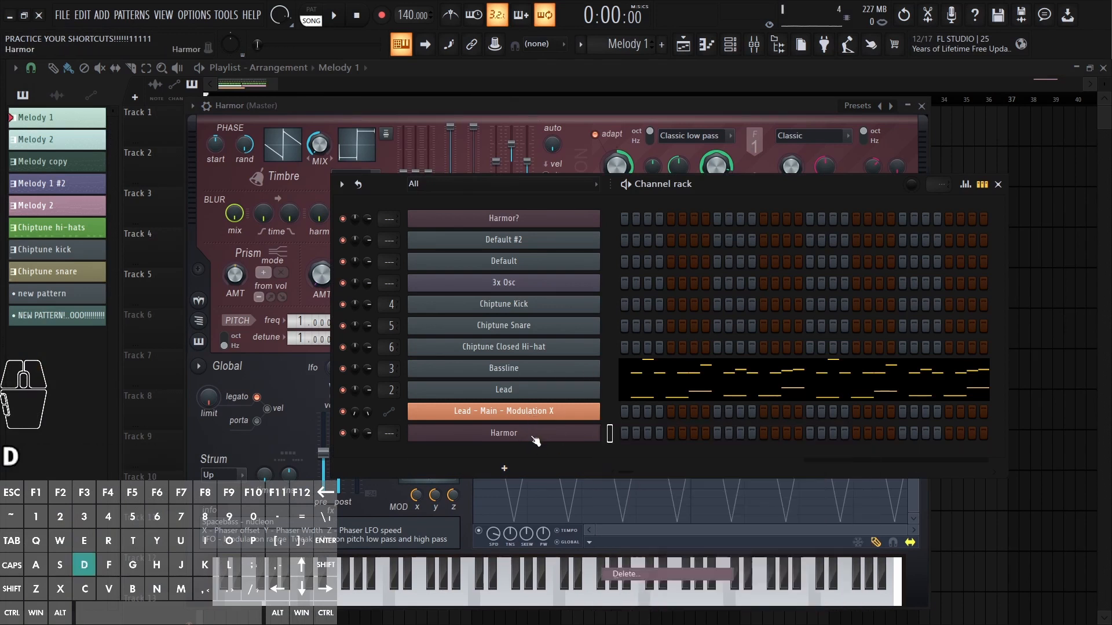
{"action": "key", "text": "Return"}
{"action": "key", "text": "F6"}
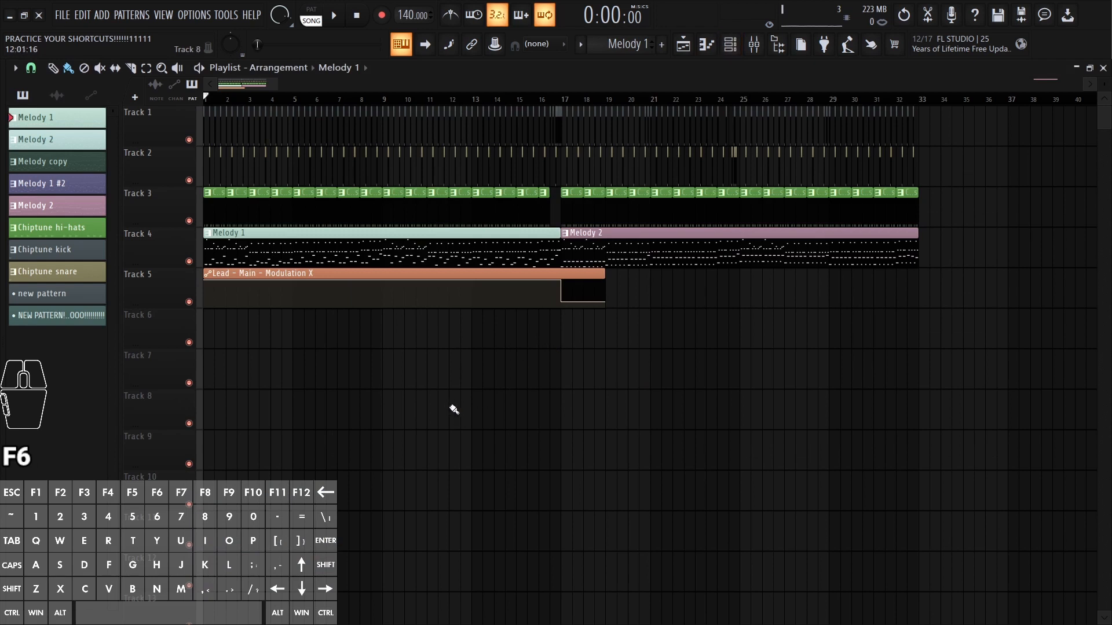
Step: Add Fruity Formula Controller from the plugin picker and show it on the Chiptune PWM track in the mixer
{"action": "key", "text": "F8"}
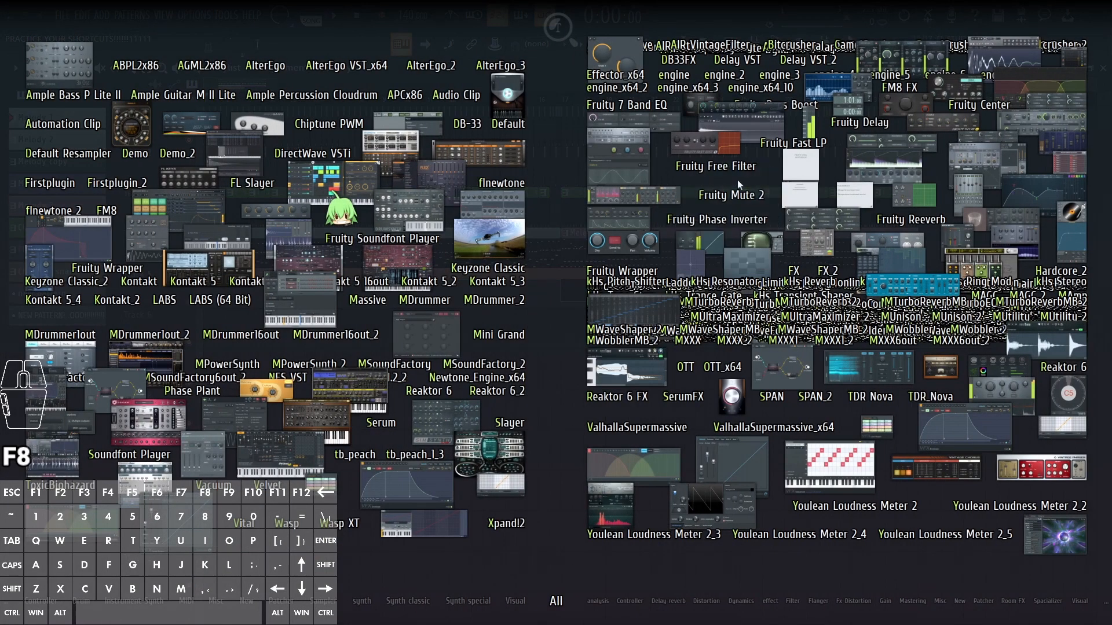
{"action": "left_click", "coordinate": [630, 155]}
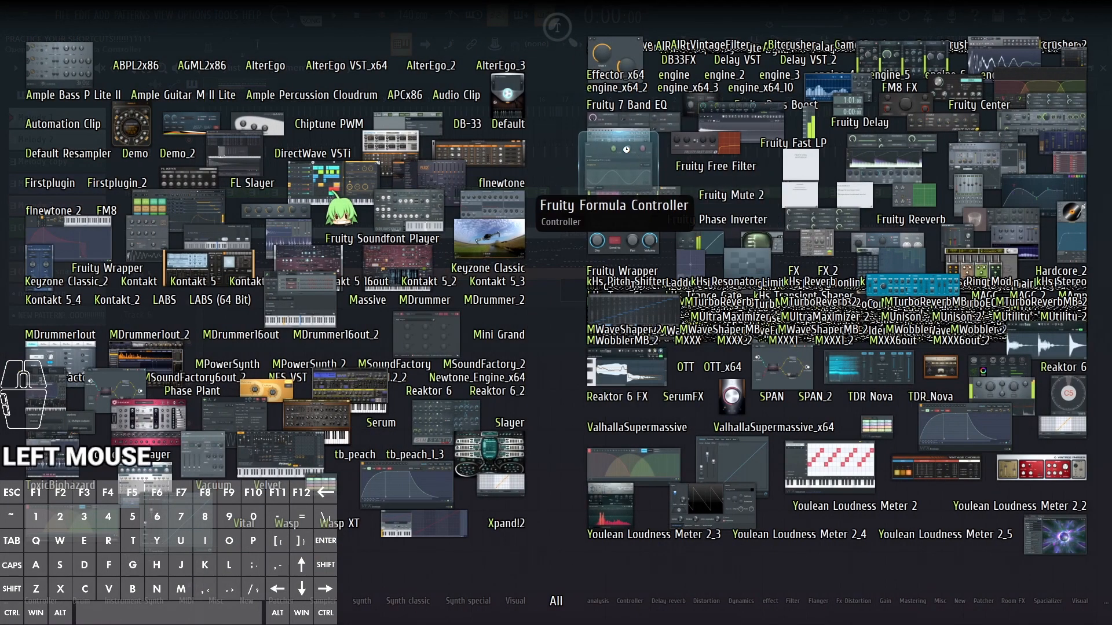
{"action": "key", "text": "F9"}
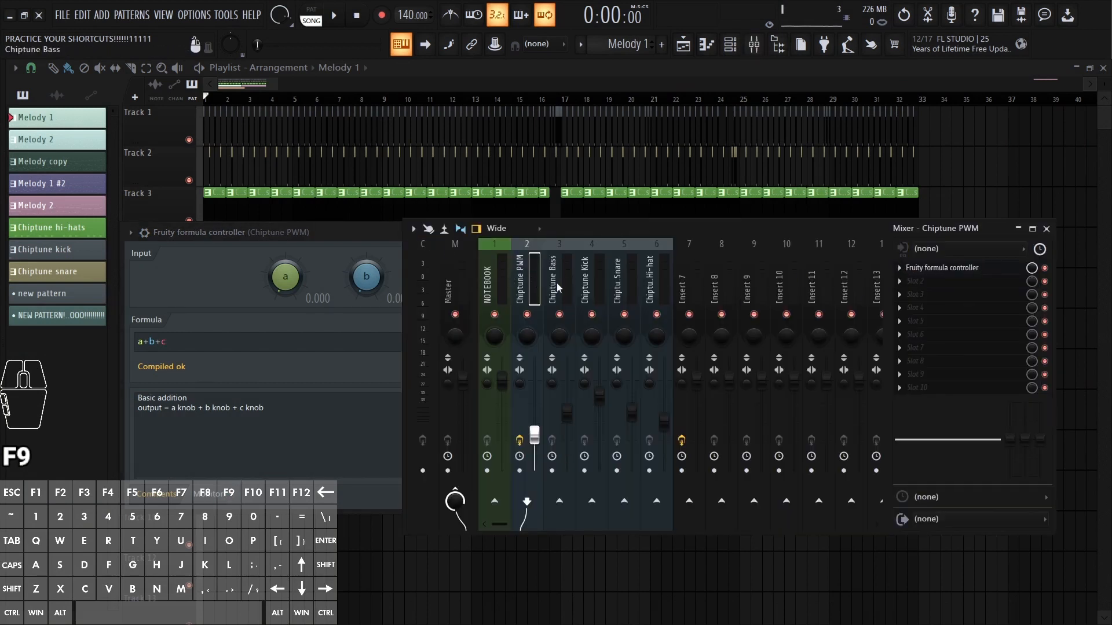
{"action": "left_click", "coordinate": [536, 283]}
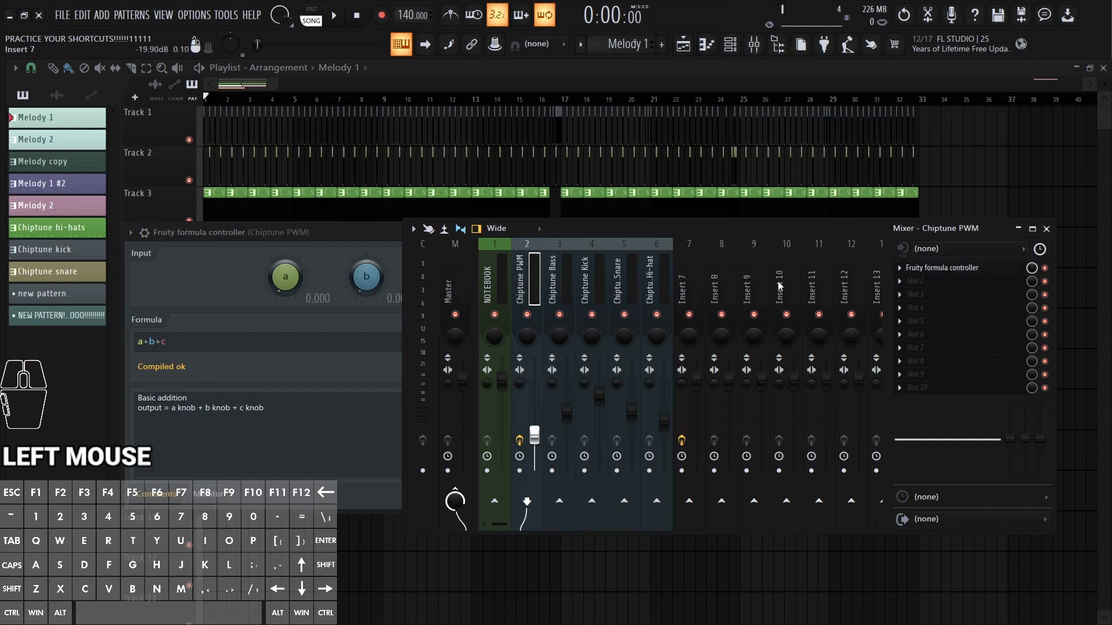
Step: Delete the Fruity Formula Controller from the Chiptune PWM mixer track and return to the Playlist
{"action": "left_click", "coordinate": [912, 281]}
{"action": "left_click", "coordinate": [917, 285]}
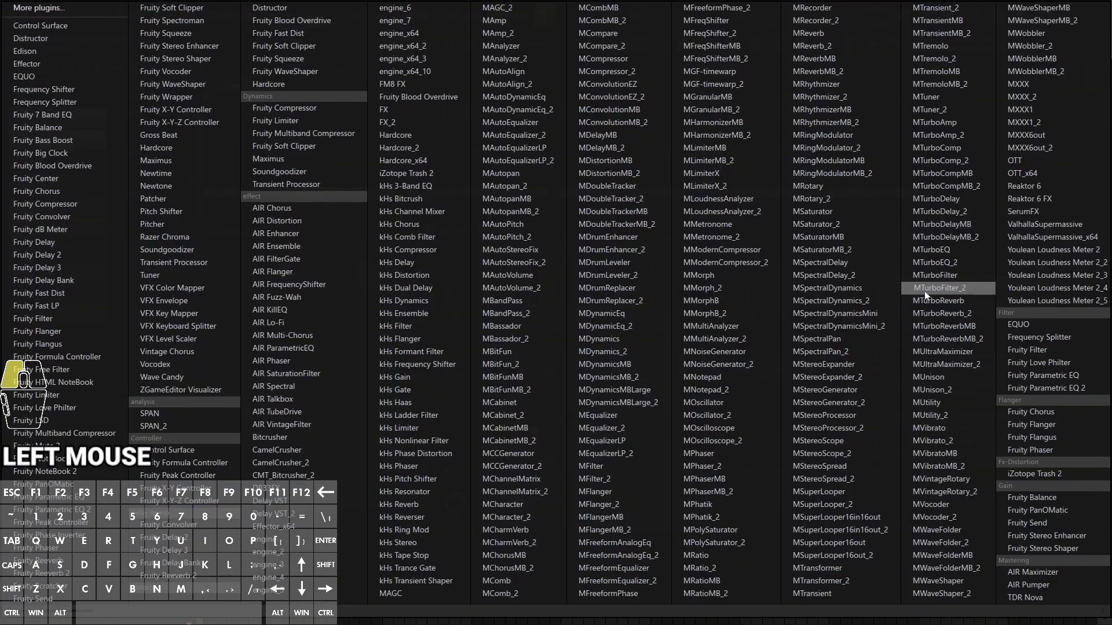
{"action": "left_click", "coordinate": [919, 295]}
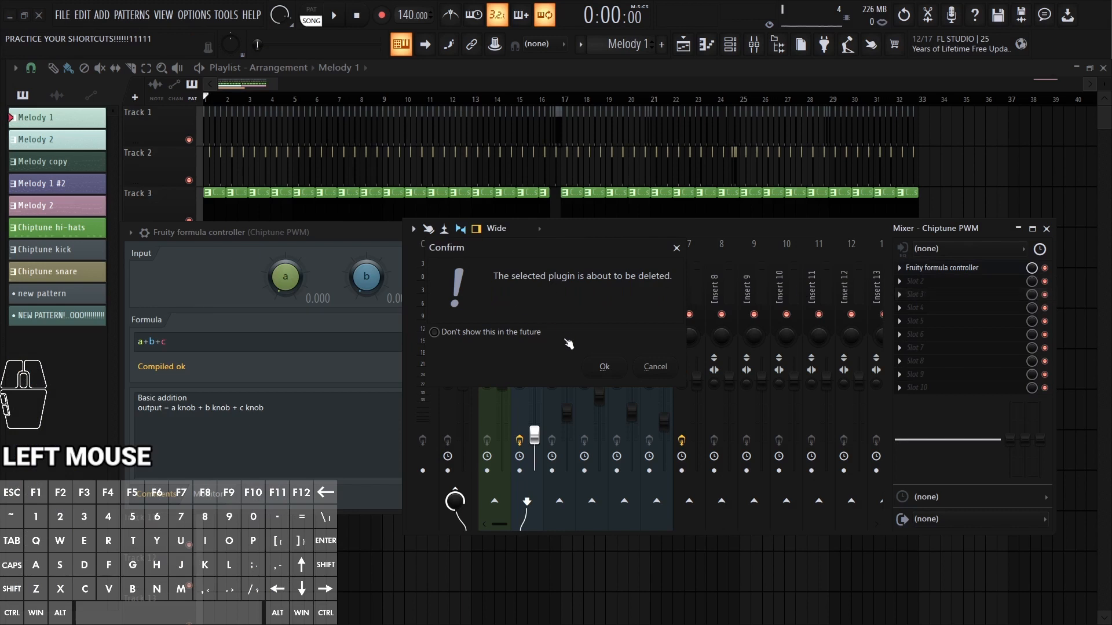
{"action": "left_click", "coordinate": [604, 367]}
{"action": "right_click", "coordinate": [473, 446]}
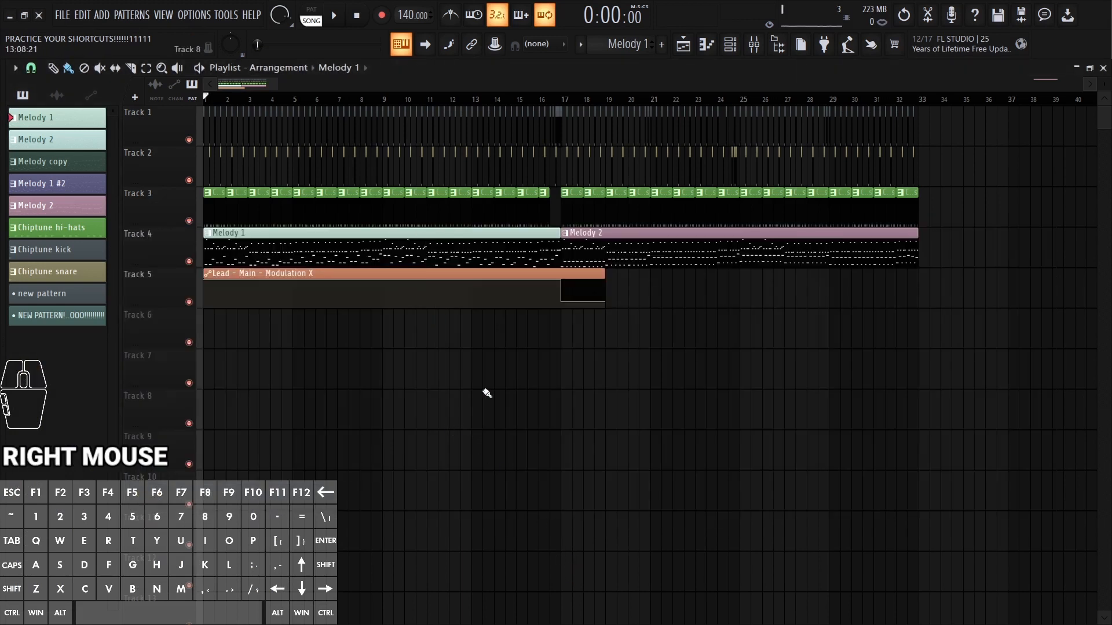
Step: Search the plugin picker for "phase", load Phase Plant, move its window higher and close it
{"action": "key", "text": "F8"}
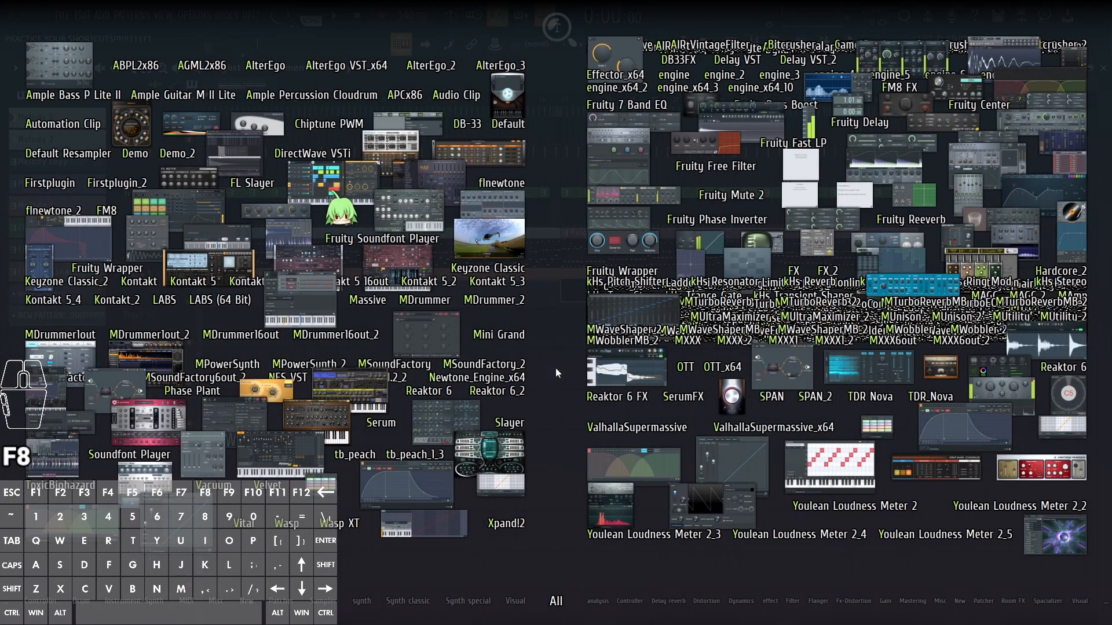
{"action": "type", "text": "phase"}
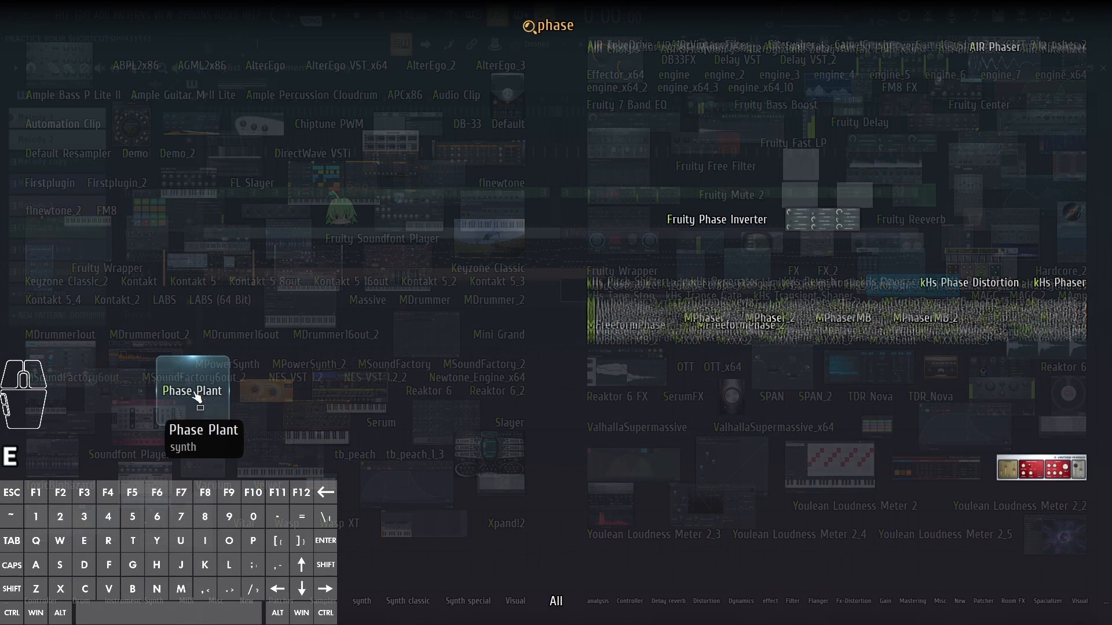
{"action": "key", "text": "space"}
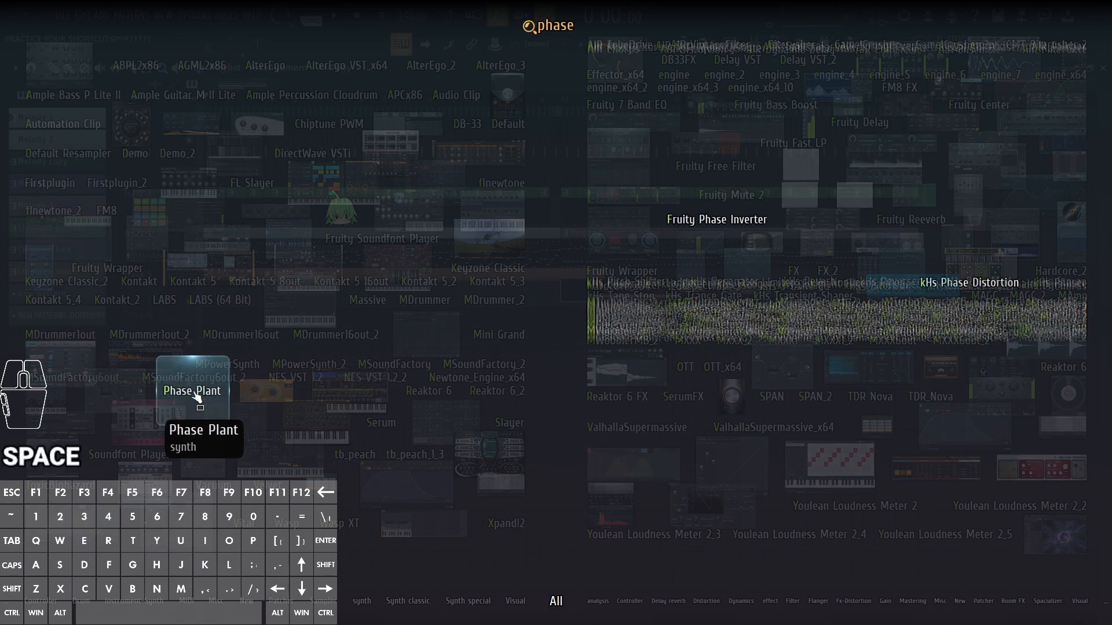
{"action": "key", "text": "Return"}
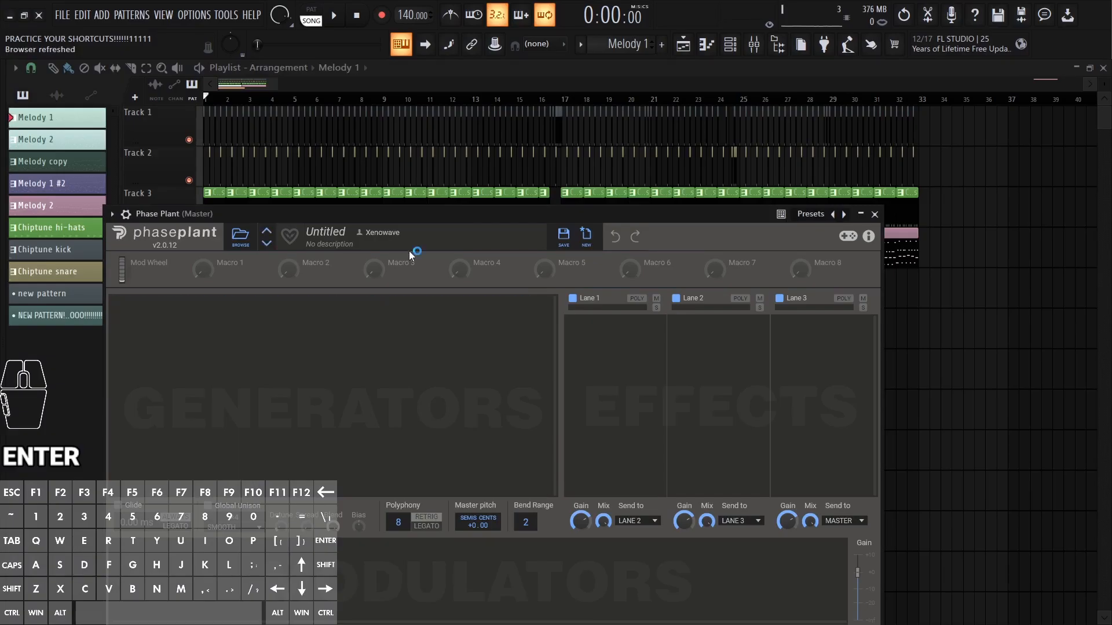
{"action": "left_click_drag", "start_coordinate": [444, 212], "coordinate": [496, 120]}
{"action": "left_click", "coordinate": [926, 123]}
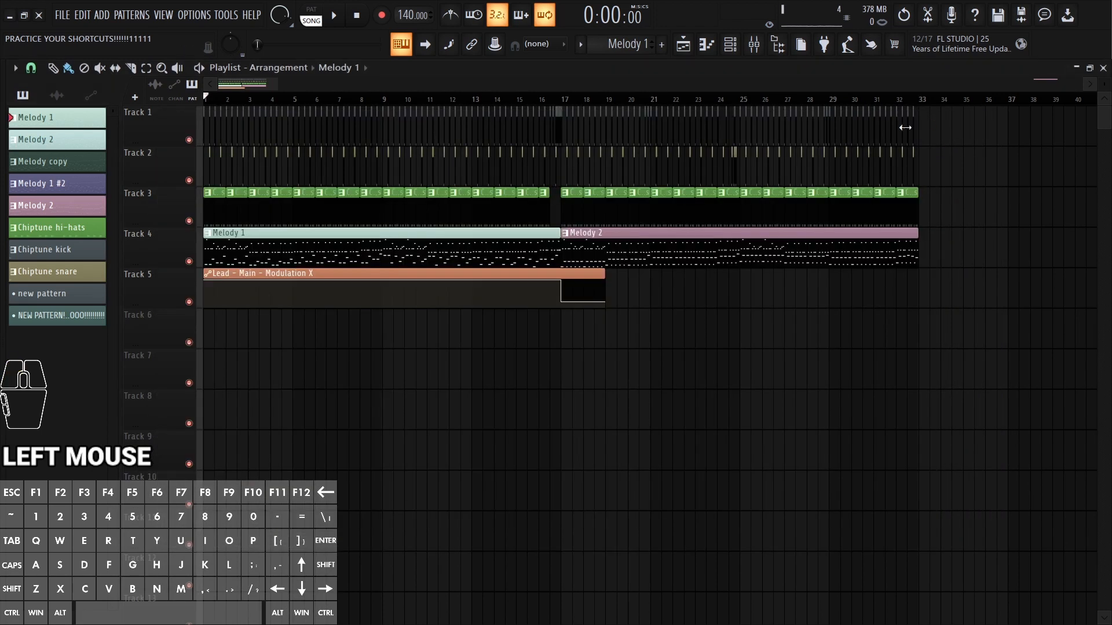
{"action": "right_click", "coordinate": [675, 395]}
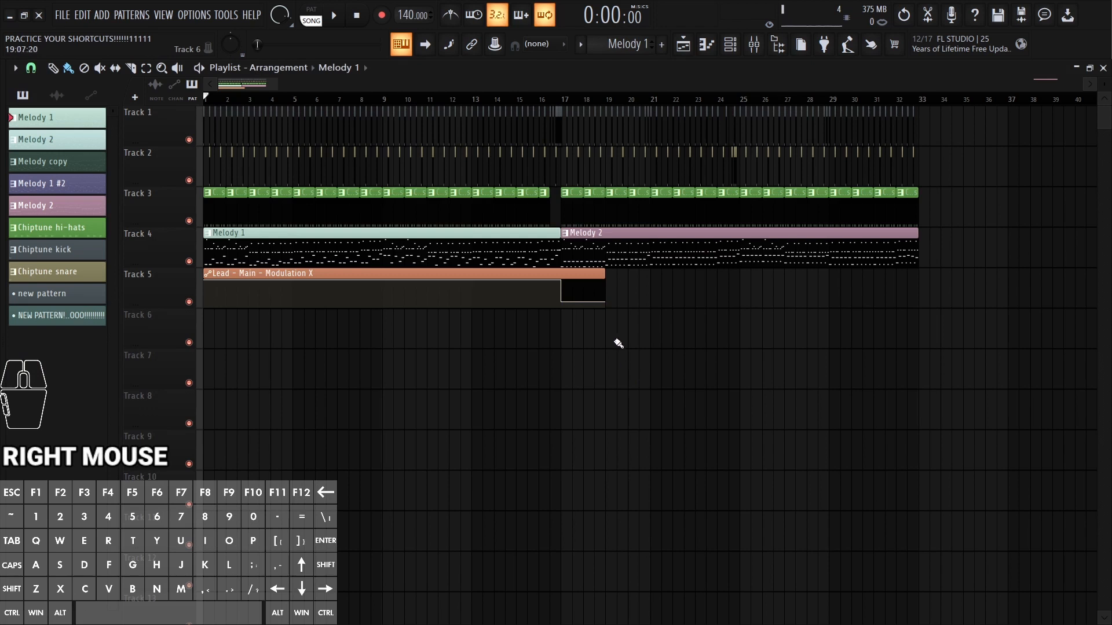
Step: Toggle the mixer on and off repeatedly over the Playlist
{"action": "key", "text": "ctrl+q"}
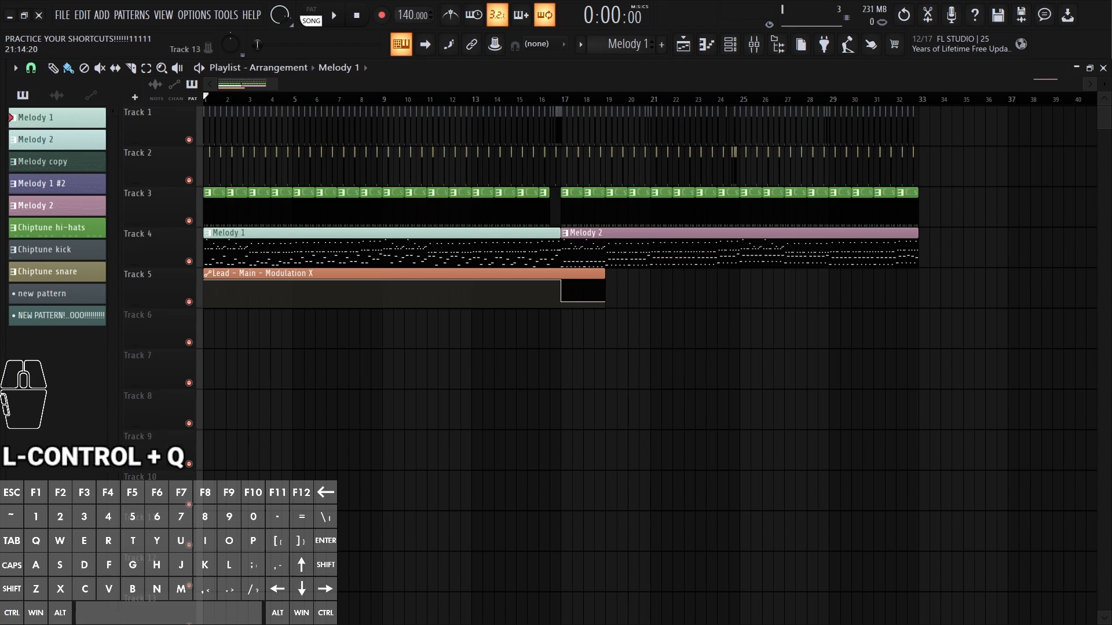
{"action": "key", "text": "F9"}
{"action": "key", "text": "F9"}
{"action": "key", "text": "F9"}
{"action": "key", "text": "F9"}
{"action": "key", "text": "F9"}
Step: Toggle the settings window, look through its MIDI, Audio, File and Theme pages, and close it
{"action": "key", "text": "F10"}
{"action": "key", "text": "F10"}
{"action": "key", "text": "F10"}
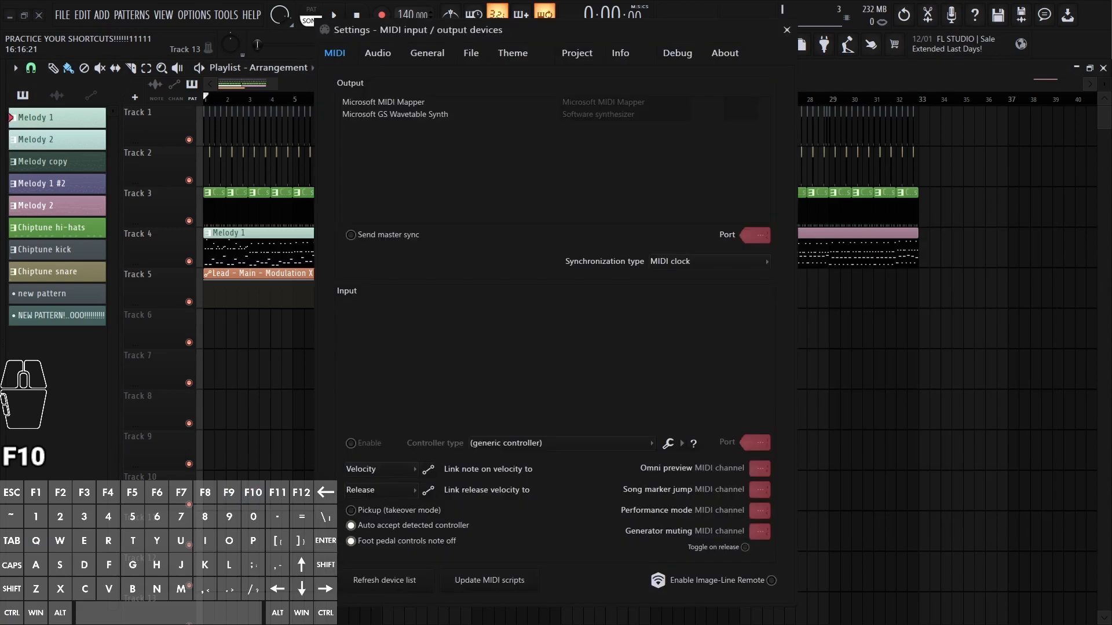
{"action": "left_click", "coordinate": [378, 53]}
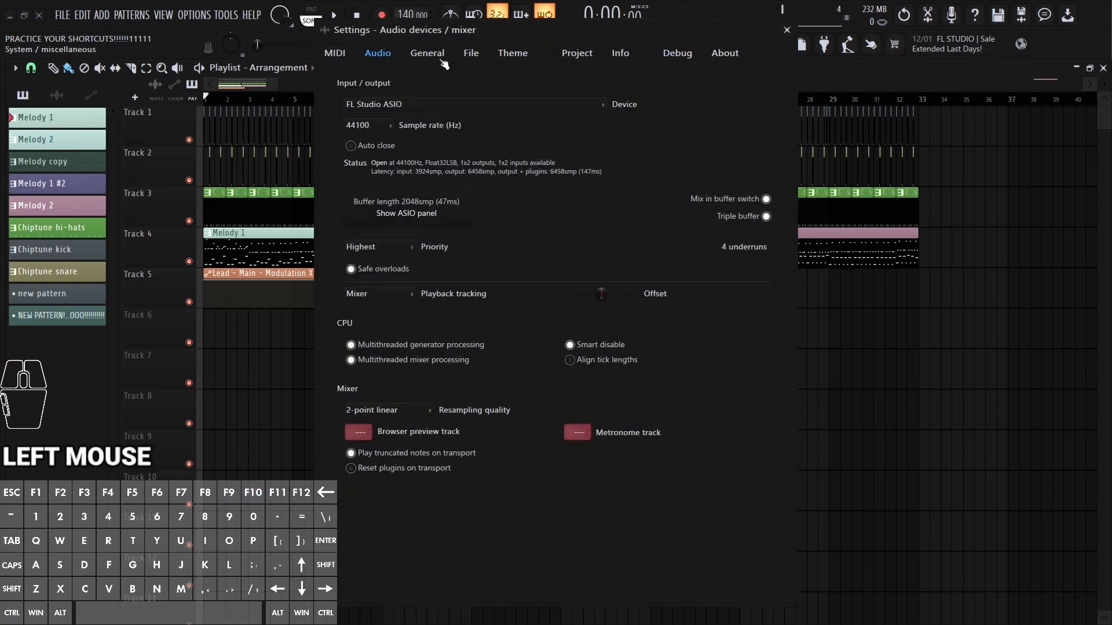
{"action": "left_click", "coordinate": [471, 53]}
{"action": "left_click", "coordinate": [512, 54]}
{"action": "left_click", "coordinate": [786, 30]}
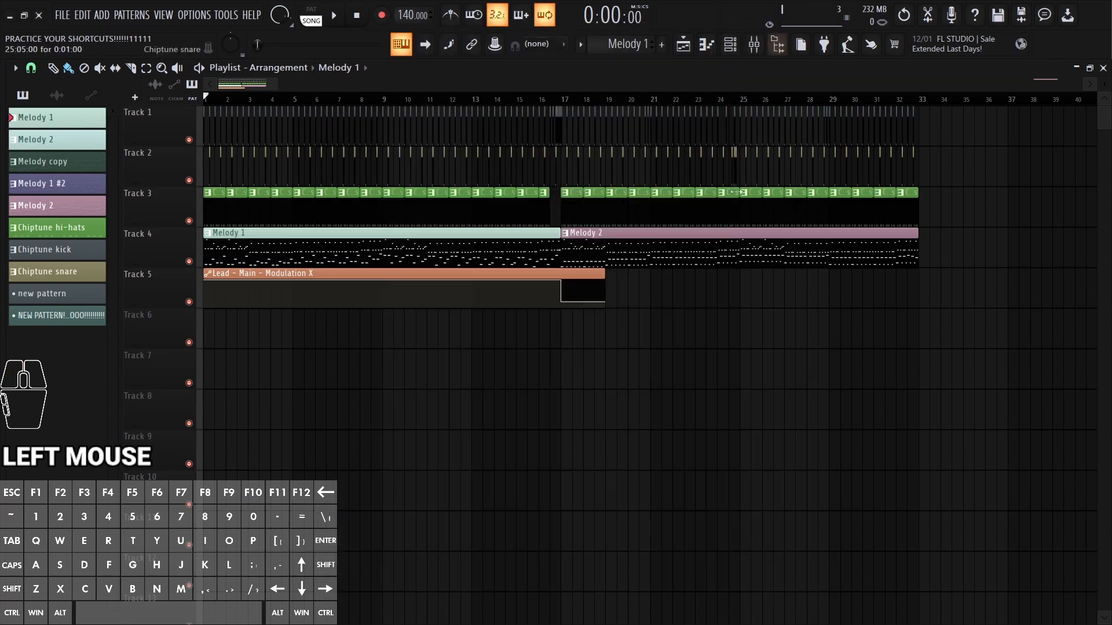
Step: Show the project info page with the title, author and comments, and close it
{"action": "right_click", "coordinate": [688, 474]}
{"action": "key", "text": "ctrl+q"}
{"action": "key", "text": "F11"}
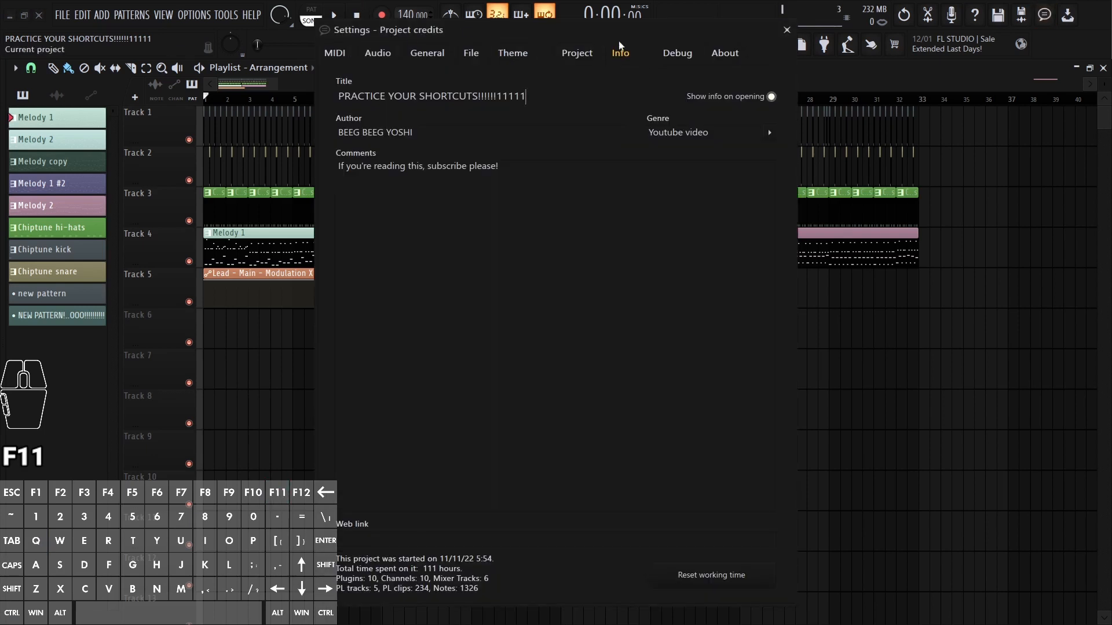
{"action": "left_click", "coordinate": [787, 29]}
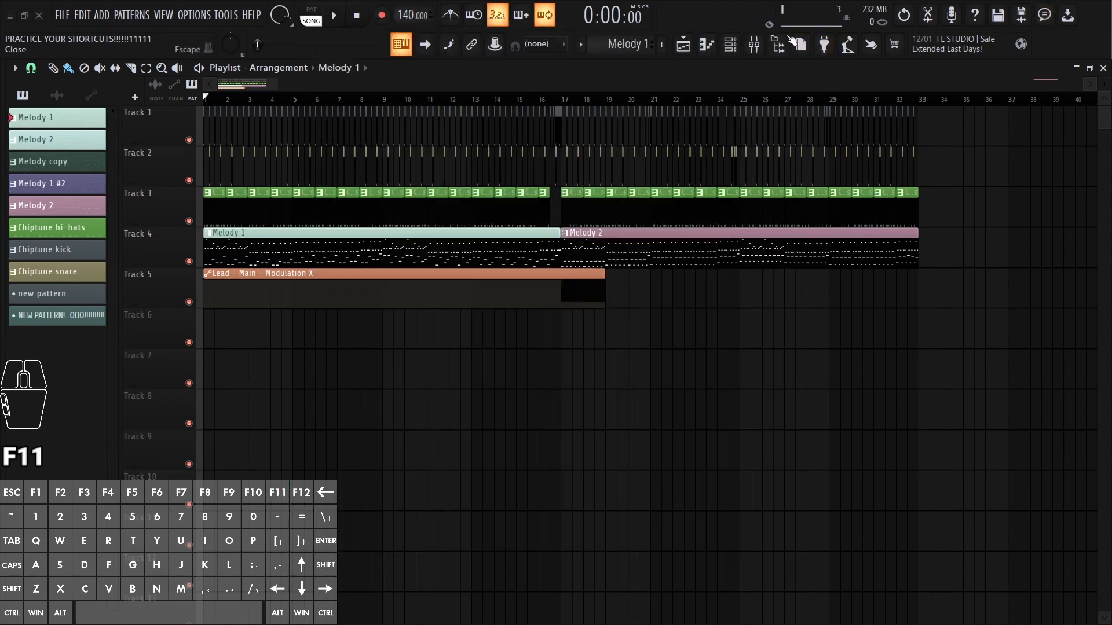
{"action": "right_click", "coordinate": [635, 512]}
{"action": "key", "text": "ctrl+q"}
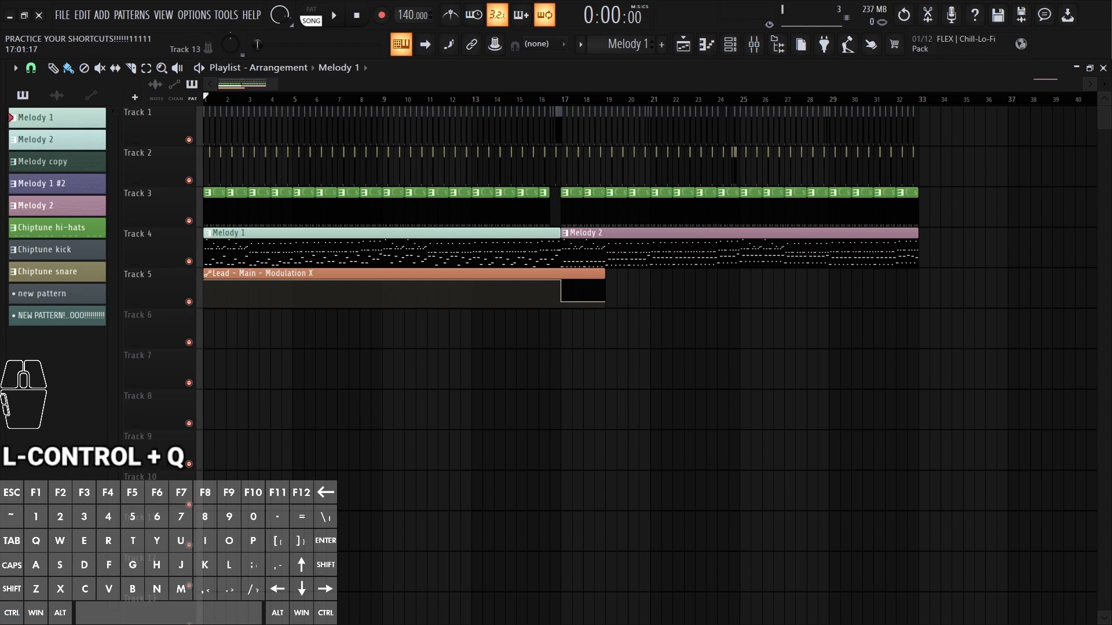
Step: Close all windows and bring up the Playlist, mixer, MIDI settings, project info and channel rack
{"action": "key", "text": "F12"}
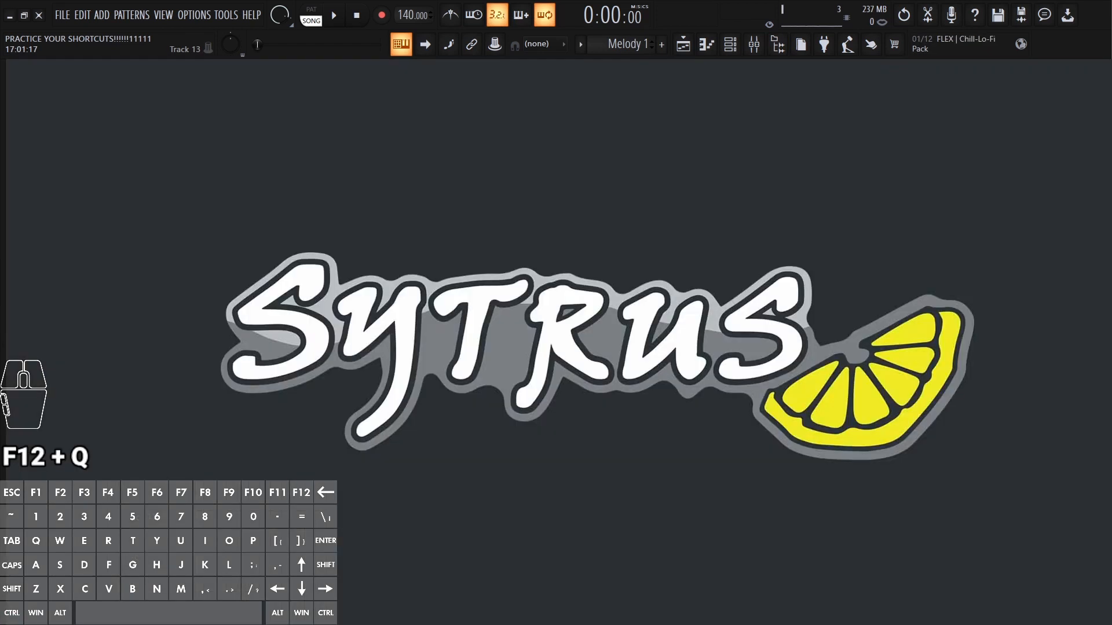
{"action": "key", "text": "F5"}
{"action": "key", "text": "F9"}
{"action": "key", "text": "F10"}
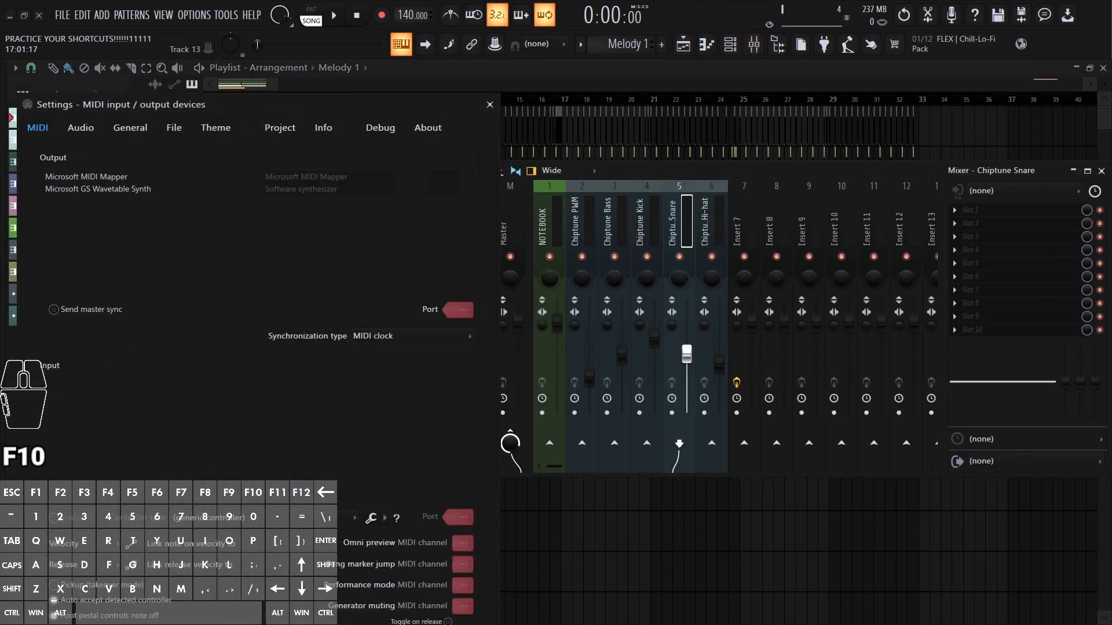
{"action": "key", "text": "F11"}
{"action": "key", "text": "F6"}
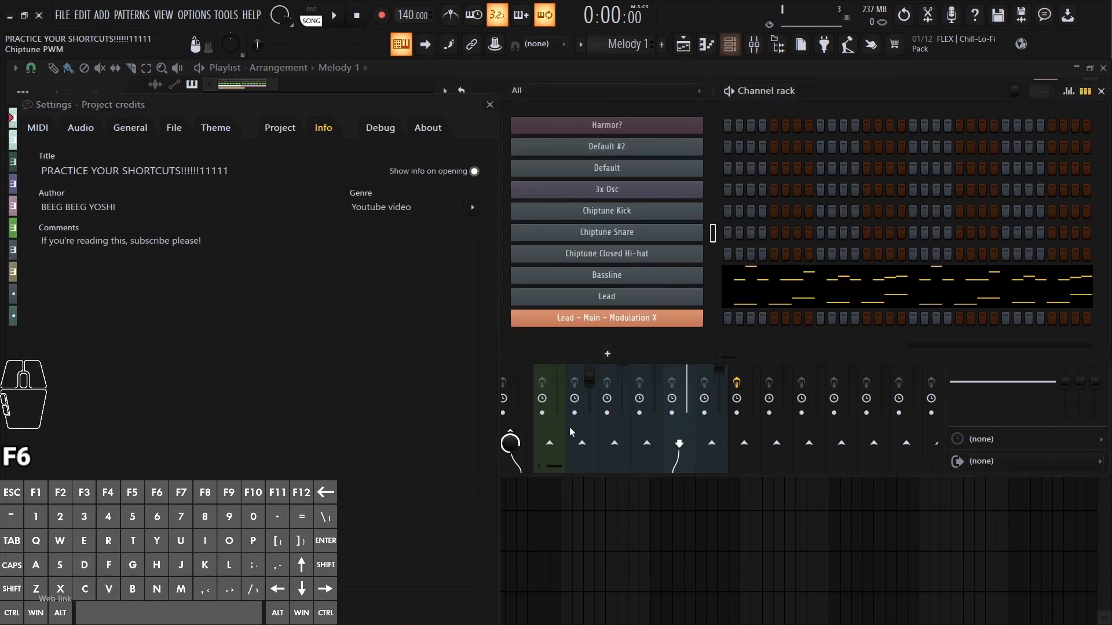
Step: Open the Sytrus window of the Chiptune Snare channel and rearrange the open windows
{"action": "left_click", "coordinate": [703, 233]}
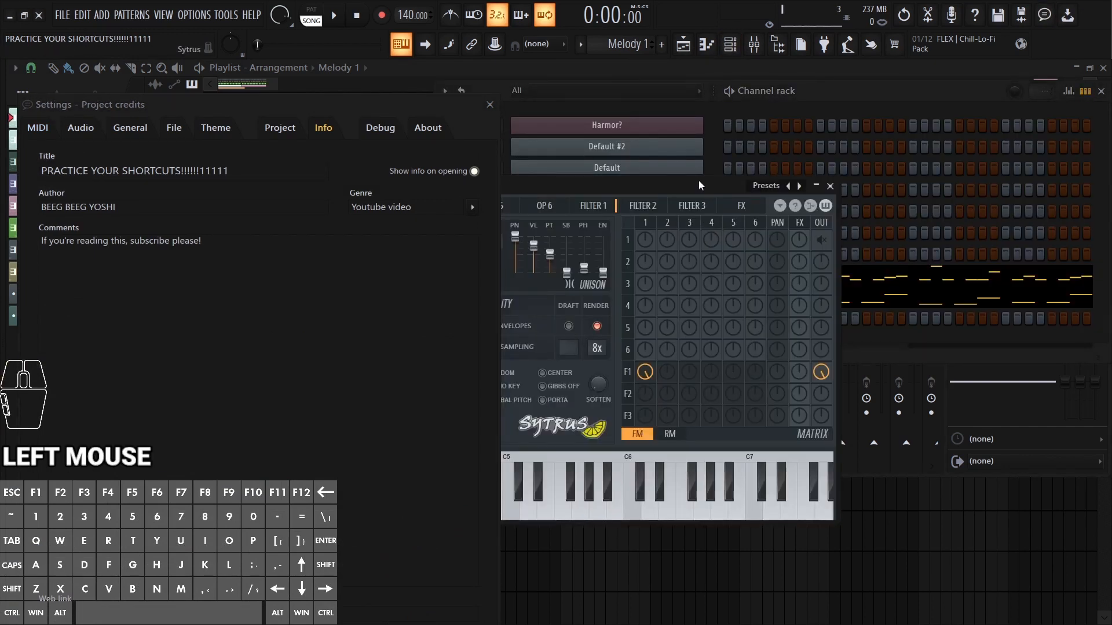
{"action": "left_click", "coordinate": [631, 254]}
{"action": "left_click_drag", "start_coordinate": [627, 320], "coordinate": [814, 55]}
Step: Close all open windows at once and restore only the Playlist, fitting the arrangement in view
{"action": "key", "text": "F12"}
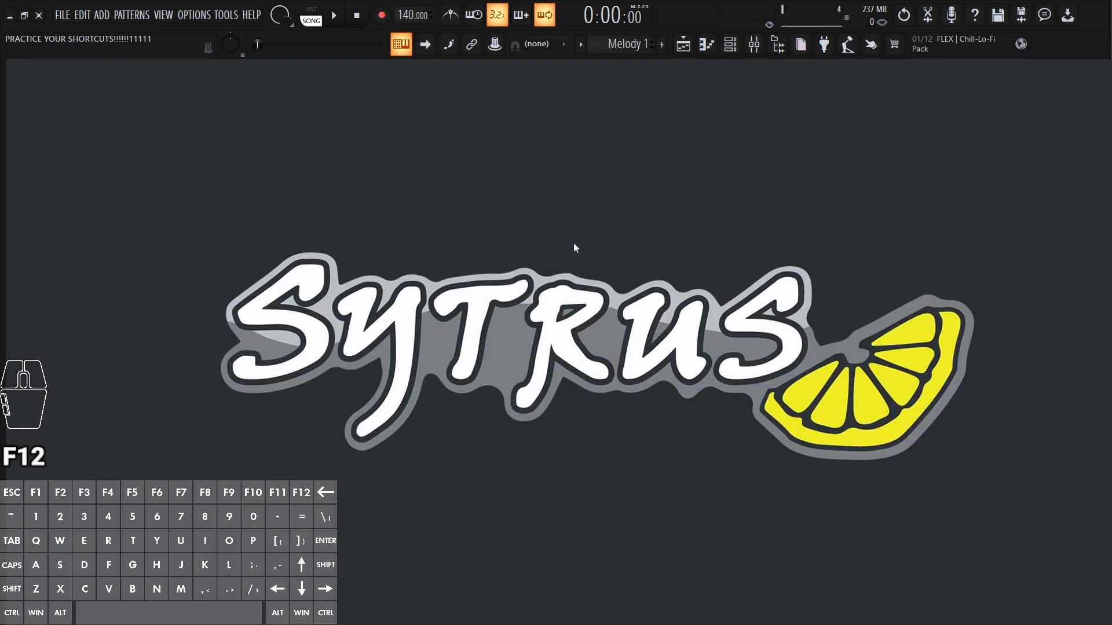
{"action": "key", "text": "F5"}
{"action": "right_click", "coordinate": [631, 97]}
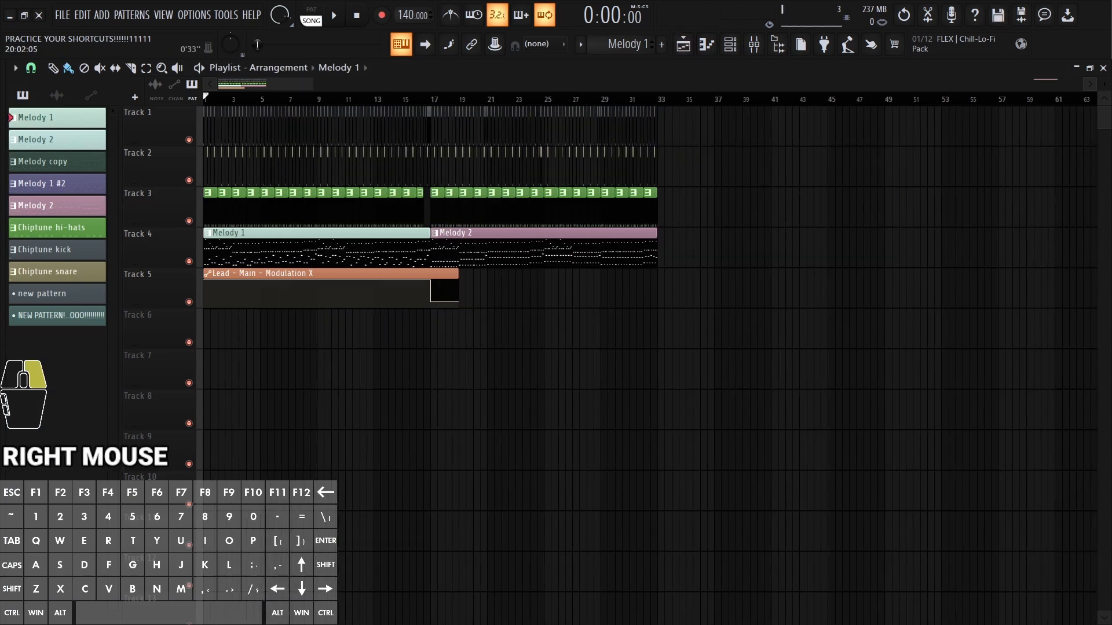
{"action": "right_click", "coordinate": [630, 97]}
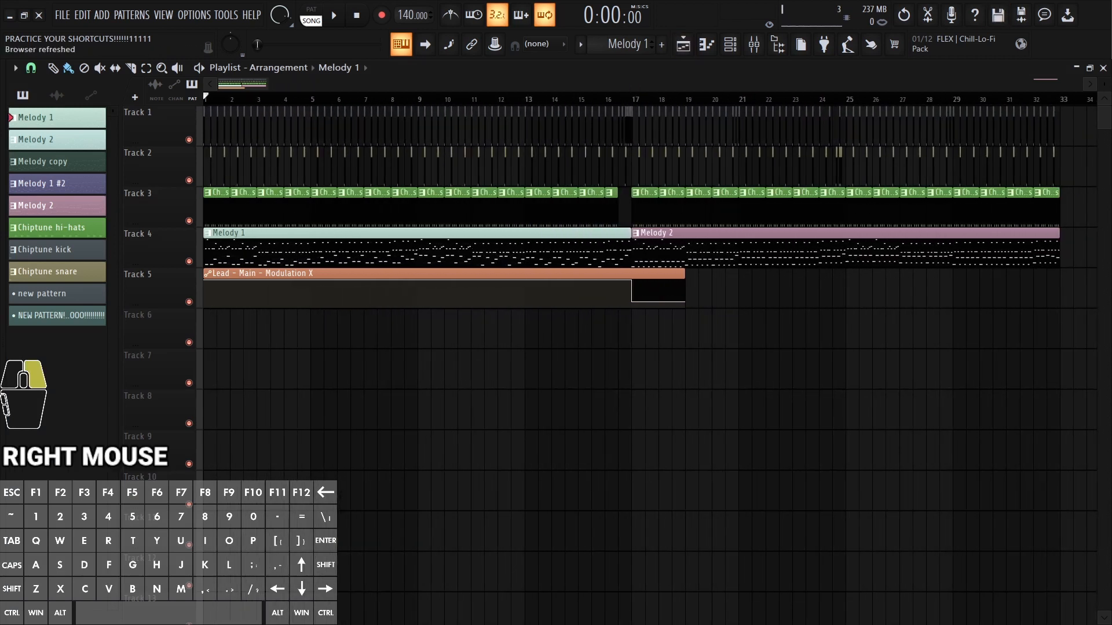
{"action": "right_click", "coordinate": [615, 99]}
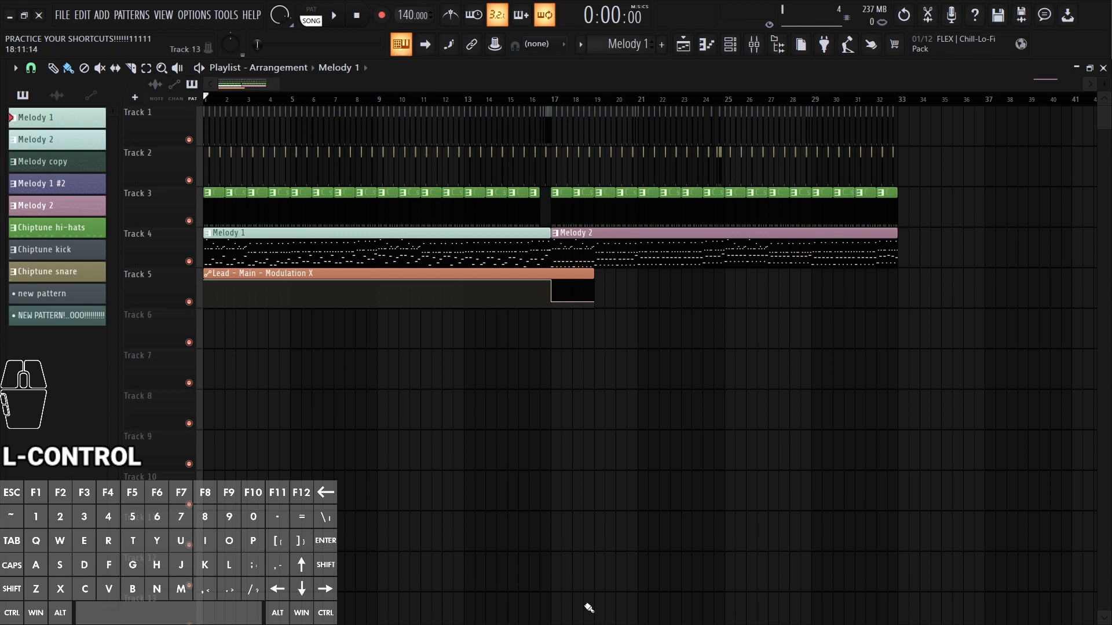
Step: Play a few notes from the typing keyboard and turn off typing keyboard to piano input
{"action": "key", "text": "e"}
{"action": "key", "text": "r"}
{"action": "key", "text": "t"}
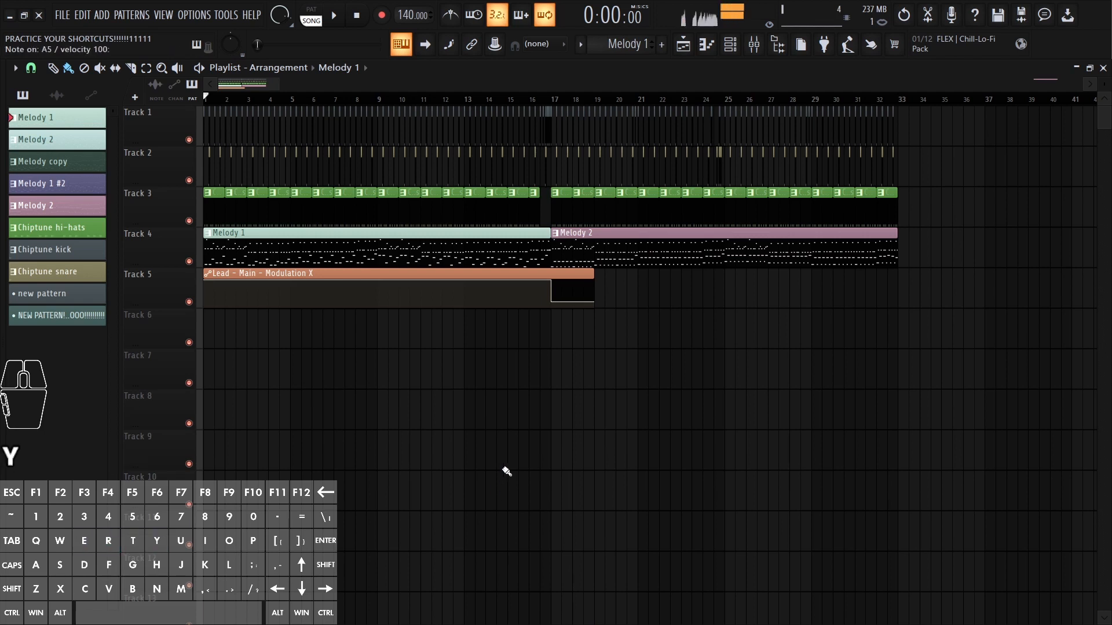
{"action": "key", "text": "w"}
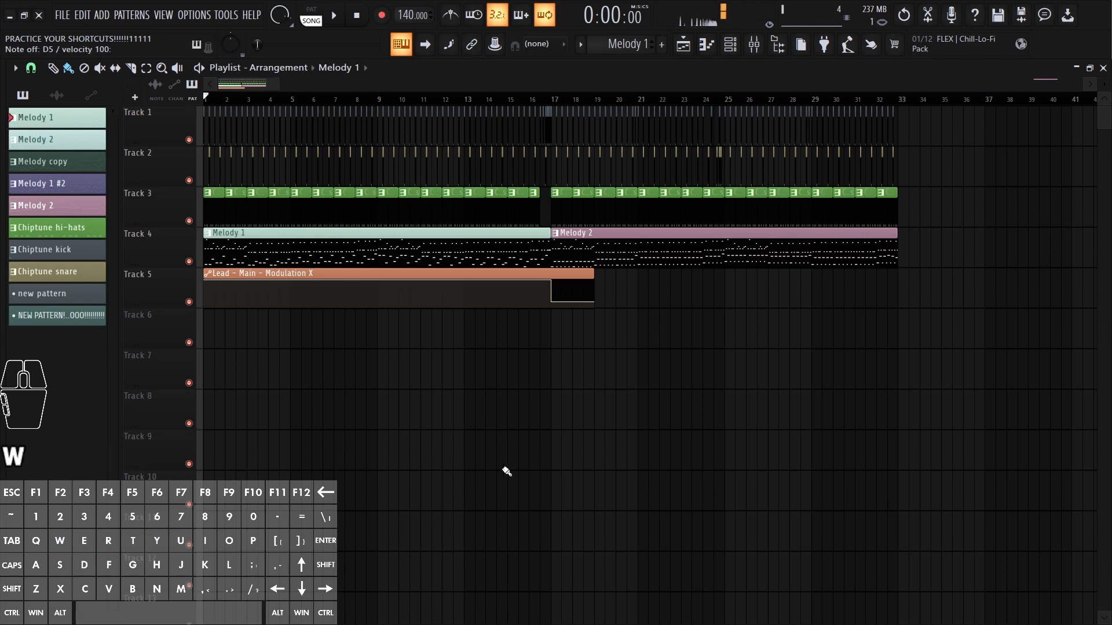
{"action": "left_click", "coordinate": [401, 44]}
{"action": "right_click", "coordinate": [380, 382]}
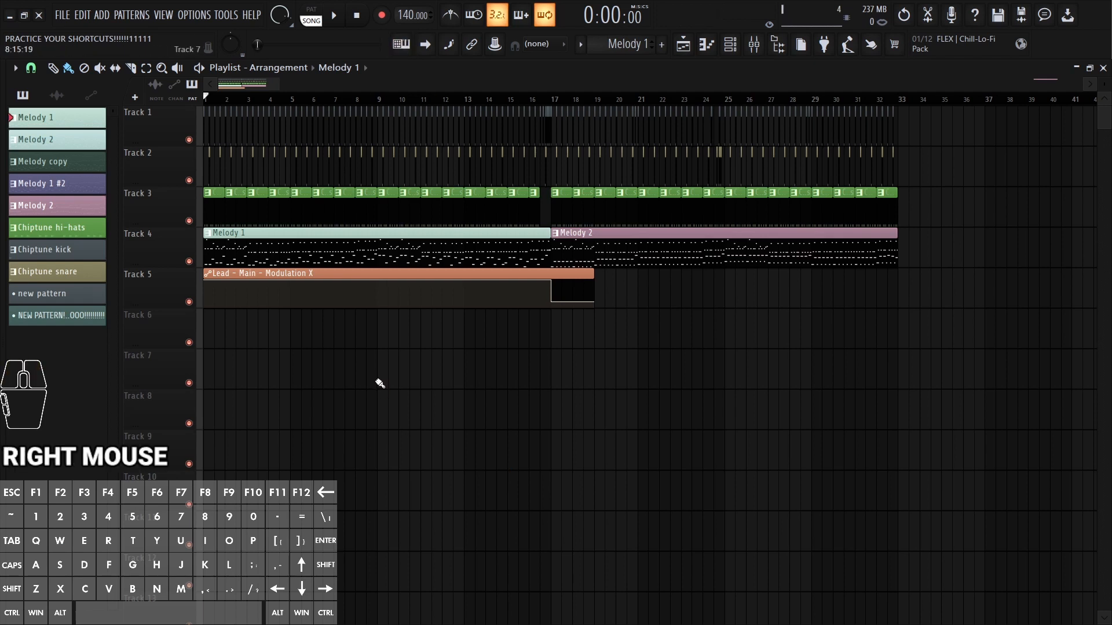
Step: Cycle the Playlist tools through Draw, Slice, Paint and Delete, ending on Draw
{"action": "key", "text": "p"}
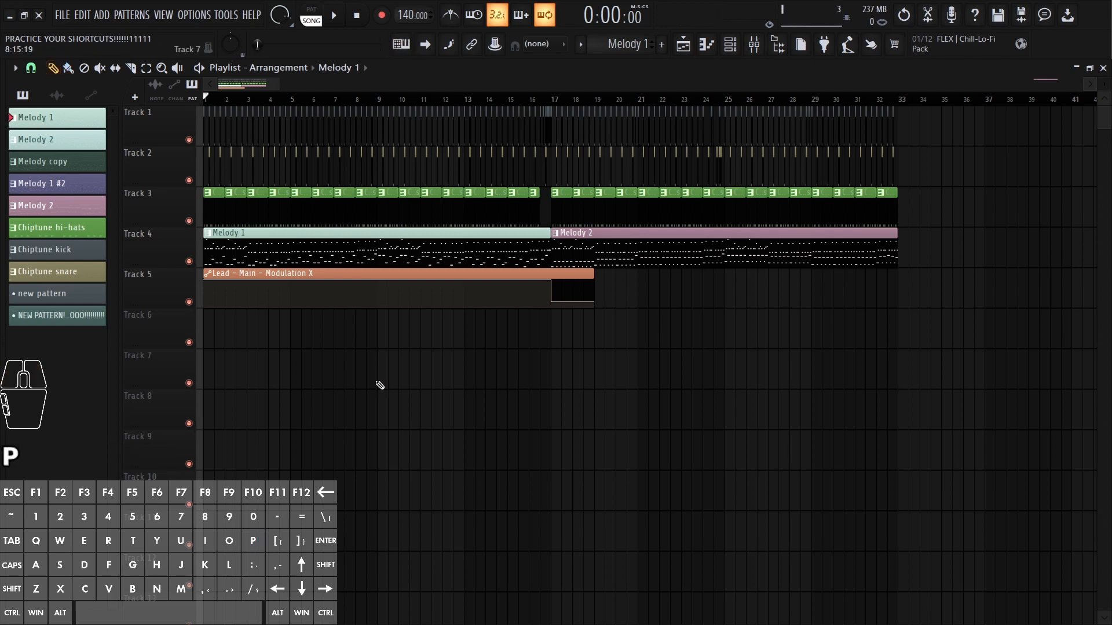
{"action": "key", "text": "c"}
{"action": "left_click", "coordinate": [53, 68]}
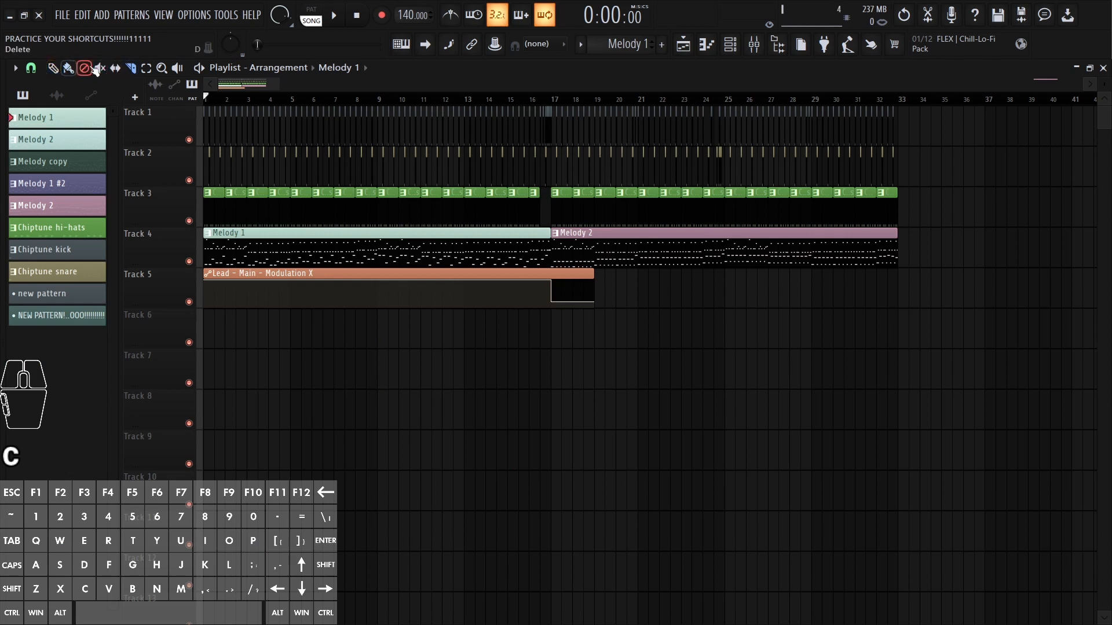
{"action": "key", "text": "p"}
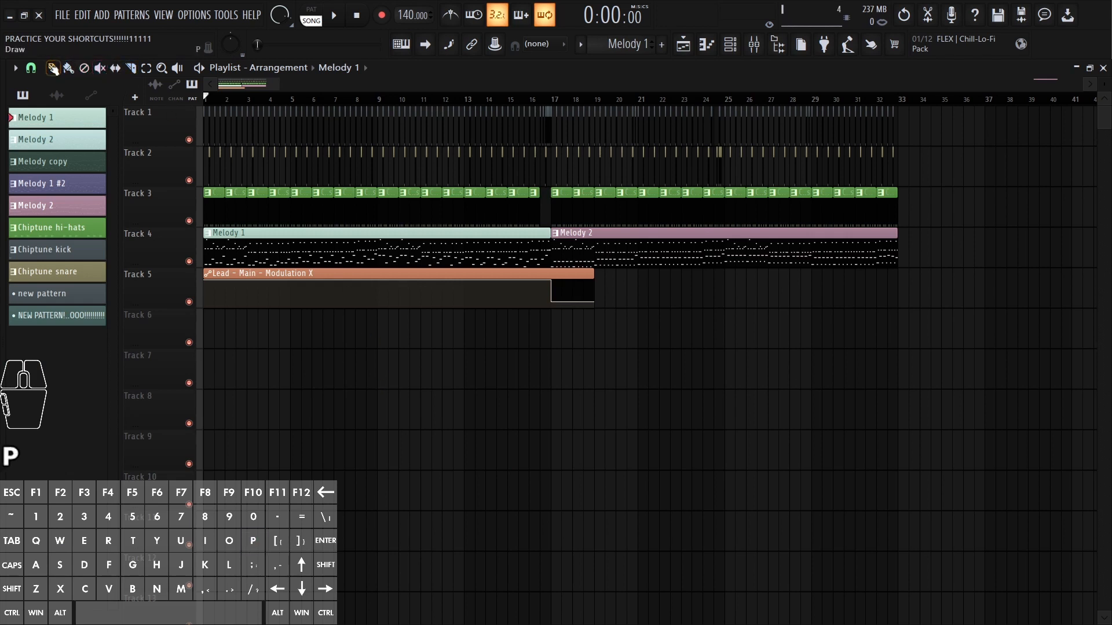
{"action": "key", "text": "b"}
{"action": "key", "text": "d"}
{"action": "left_click", "coordinate": [52, 67]}
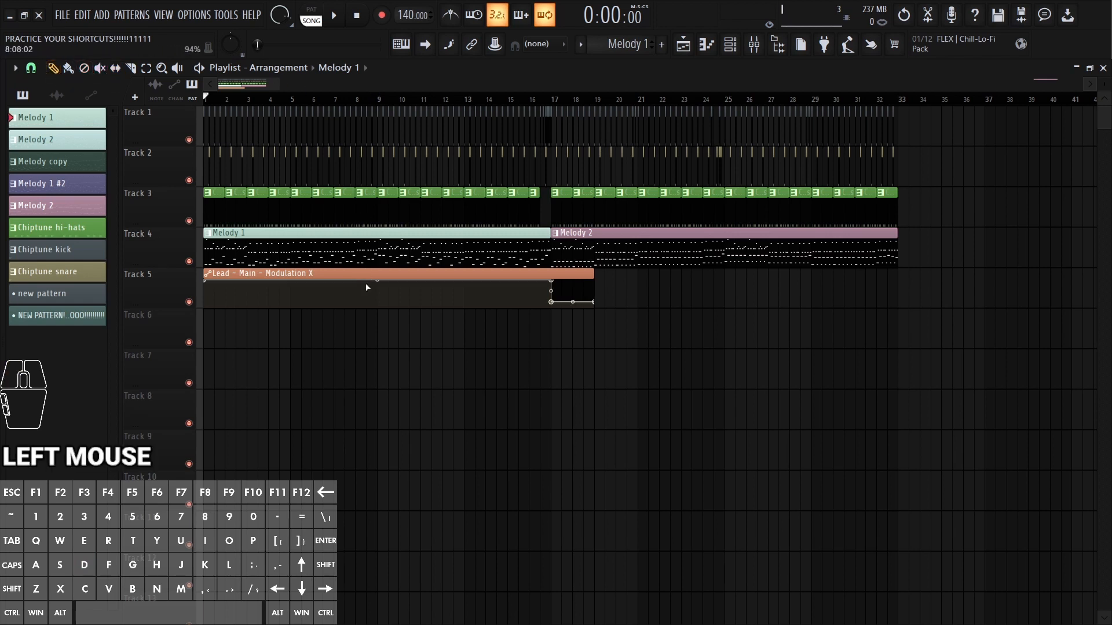
Step: Select the Playlist's Mute tool and turn typing keyboard to piano input back on
{"action": "key", "text": "t"}
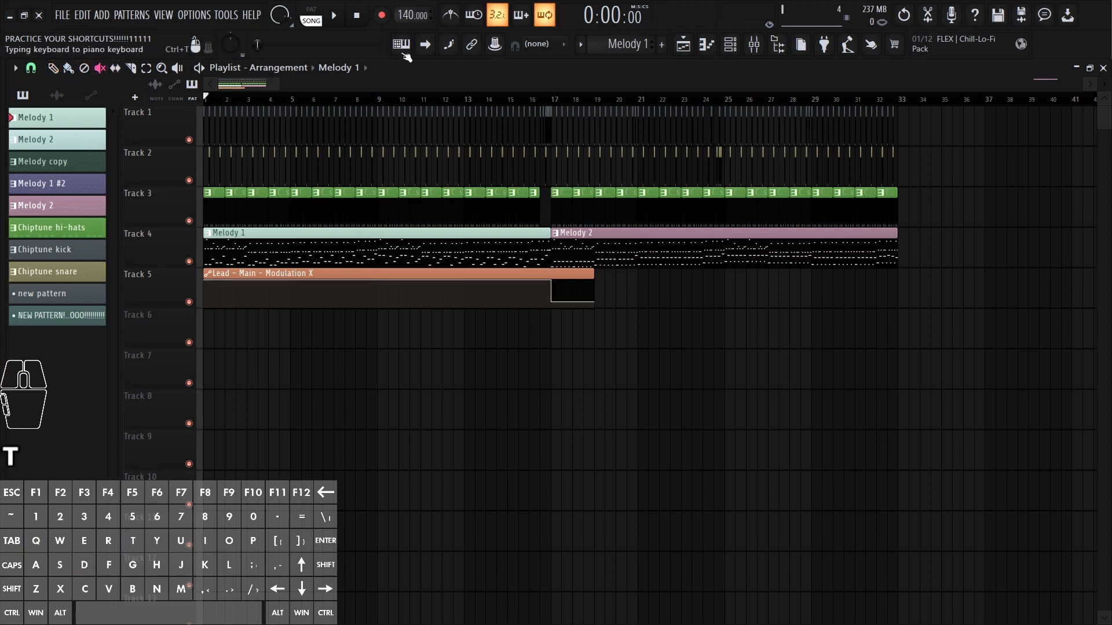
{"action": "left_click", "coordinate": [388, 351]}
{"action": "right_click", "coordinate": [384, 340]}
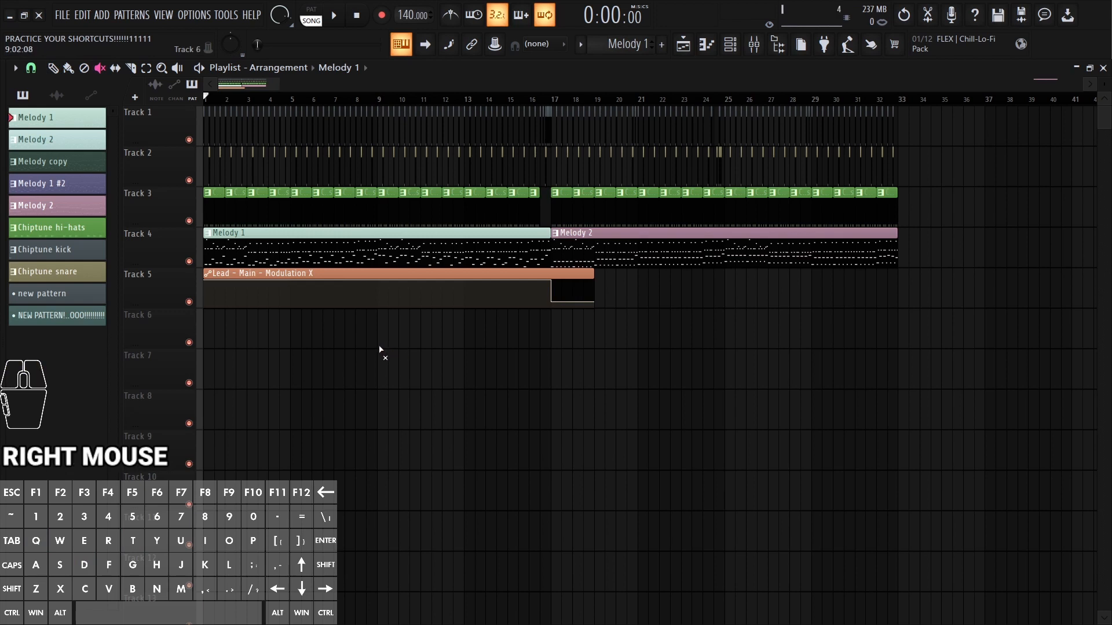
Step: Choose the Draw tool while typing keyboard input is on and try to place Chiptune hi-hats clips along Track 8
{"action": "key", "text": "shift+p"}
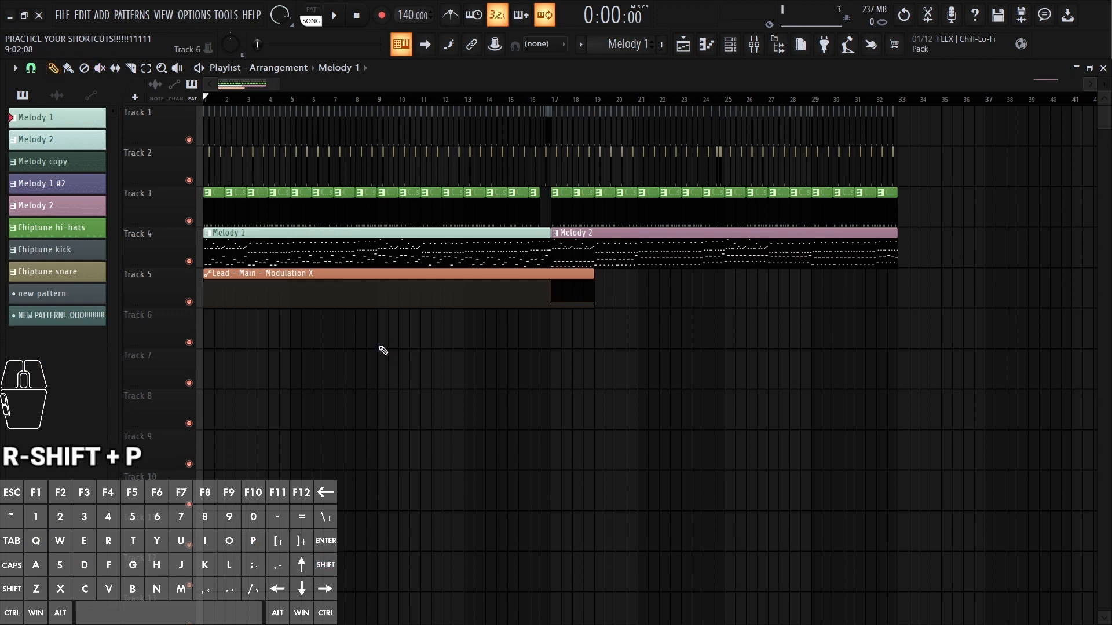
{"action": "right_click", "coordinate": [382, 348]}
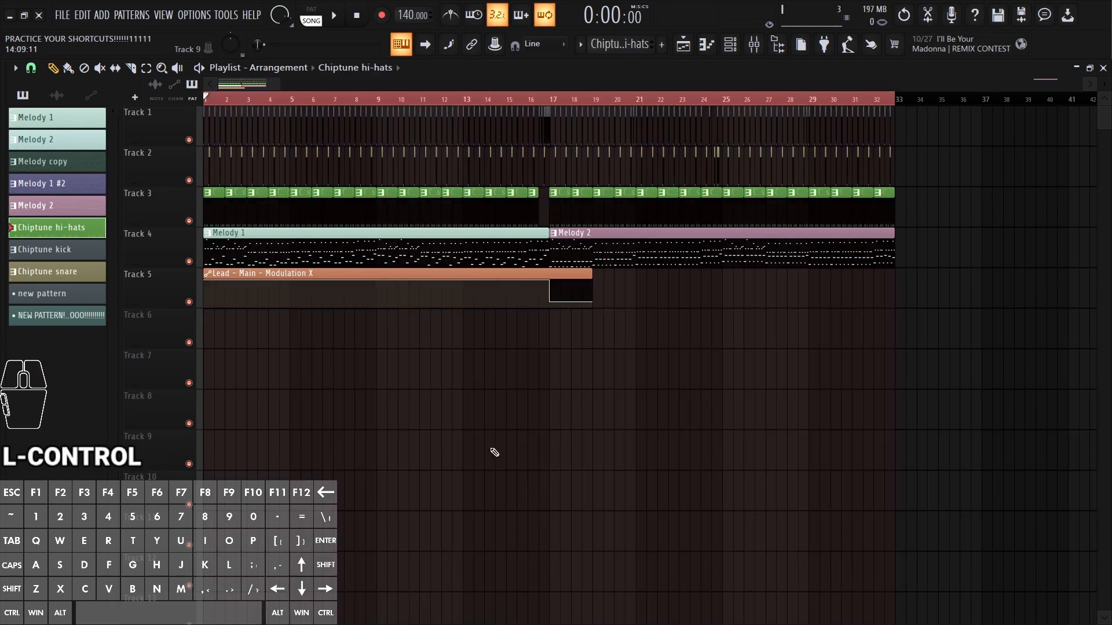
{"action": "key", "text": "shift+p"}
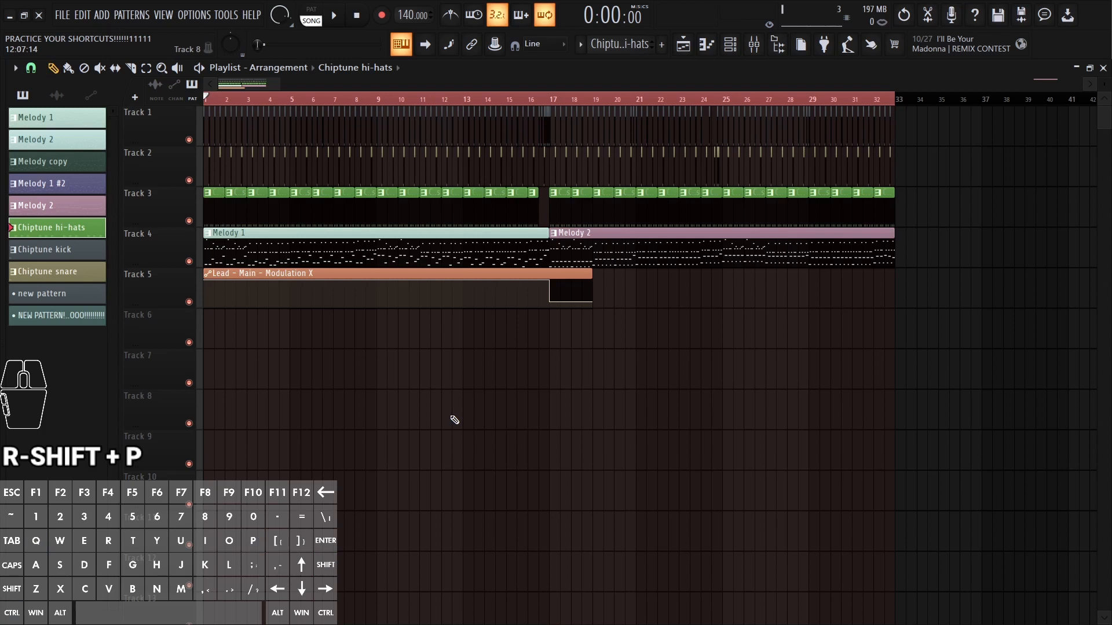
{"action": "key", "text": "shift"}
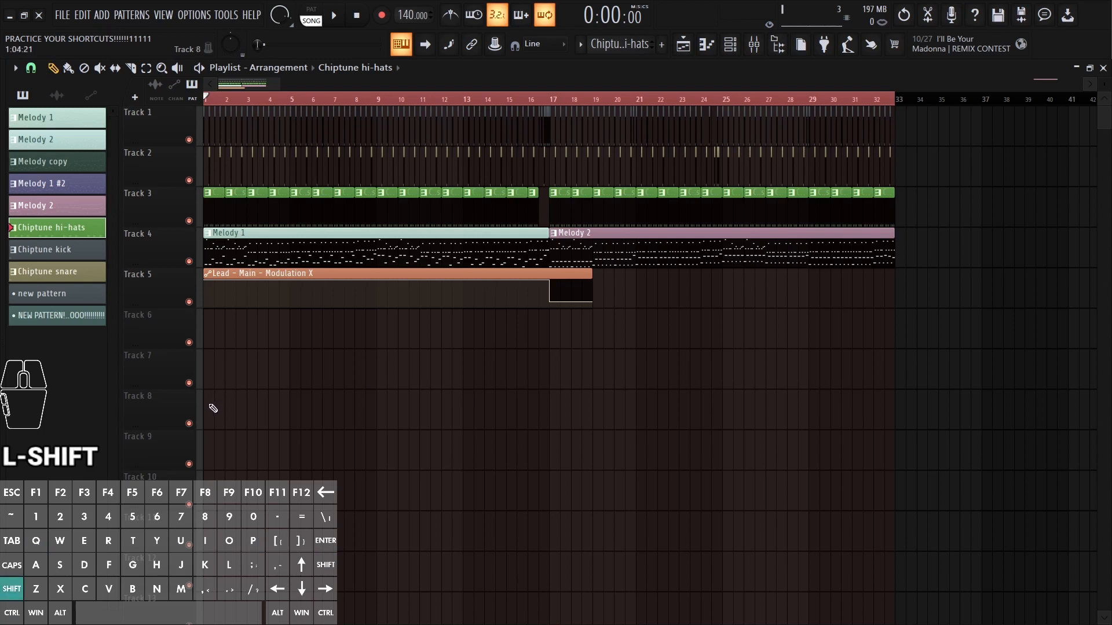
{"action": "mouse_move", "coordinate": [213, 408]}
{"action": "left_mouse_down"}
{"action": "mouse_move", "coordinate": [419, 434]}
{"action": "mouse_move", "coordinate": [914, 398]}
{"action": "left_mouse_up"}
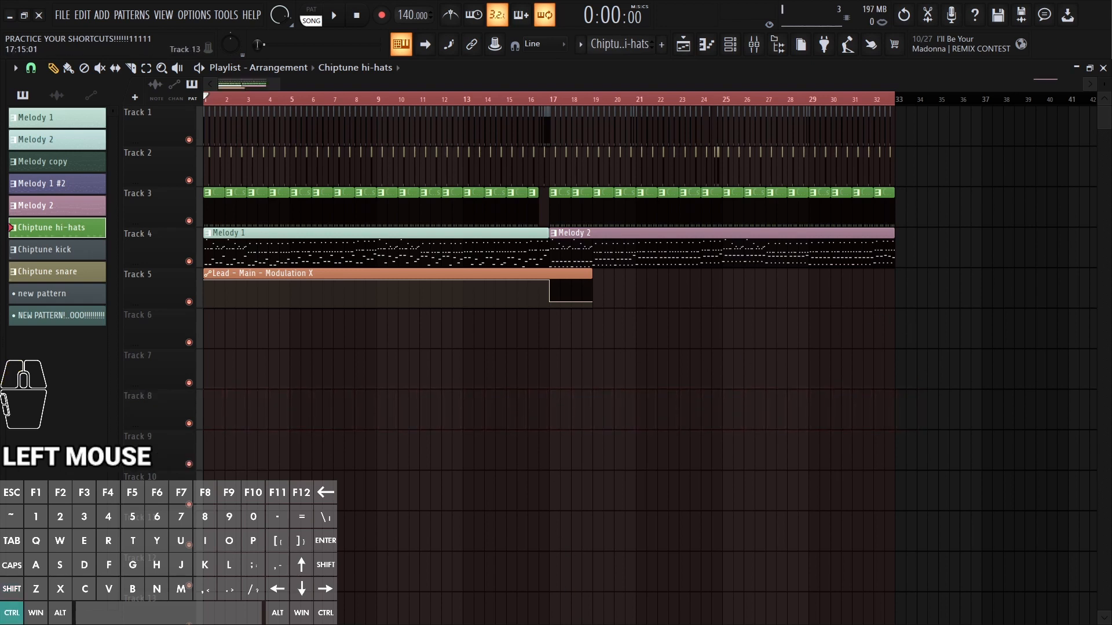
Step: Paint Chiptune hi-hats clips across Track 6 from bar 1 to bar 32 with the Paint tool, and remove them again
{"action": "key", "text": "shift+q"}
{"action": "key", "text": "shift+b"}
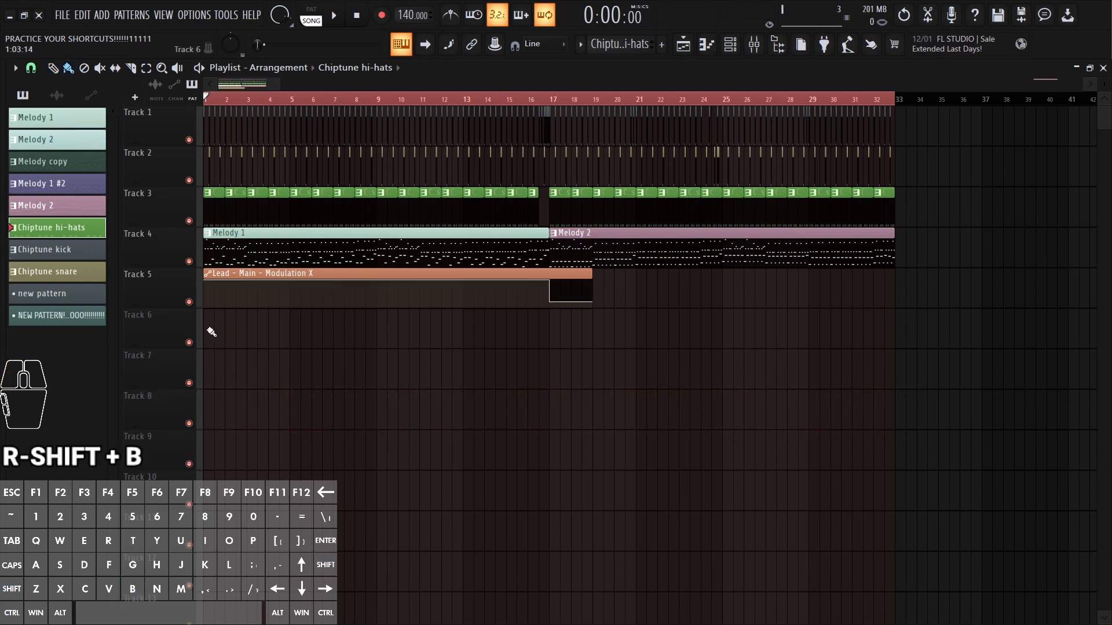
{"action": "mouse_move", "coordinate": [212, 332]}
{"action": "left_mouse_down"}
{"action": "mouse_move", "coordinate": [814, 342]}
{"action": "mouse_move", "coordinate": [891, 327]}
{"action": "left_mouse_up"}
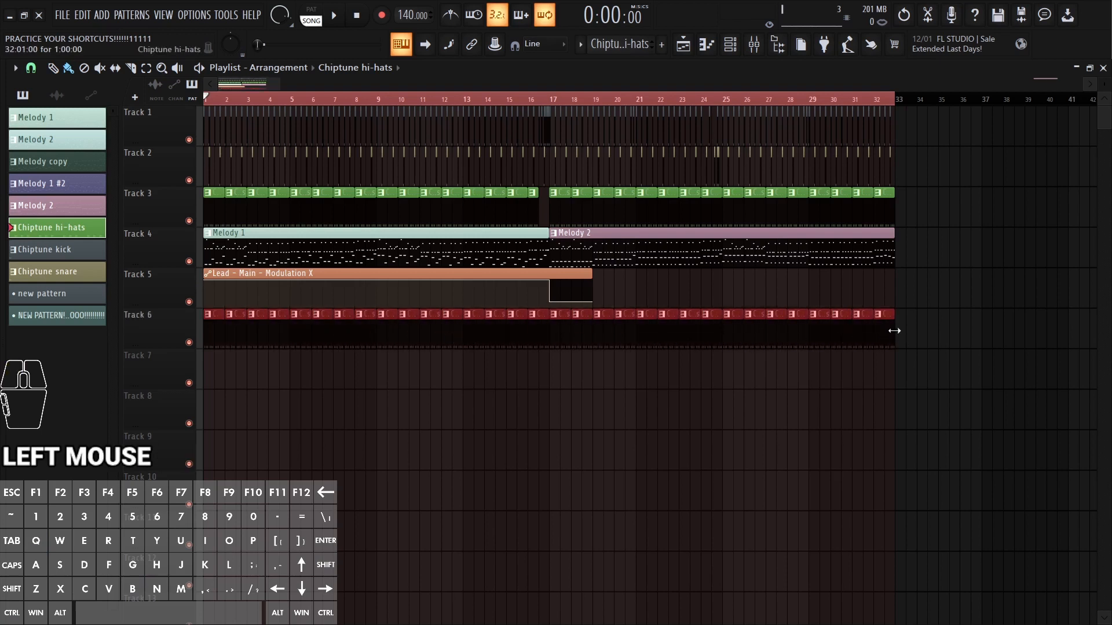
{"action": "right_click", "coordinate": [799, 348]}
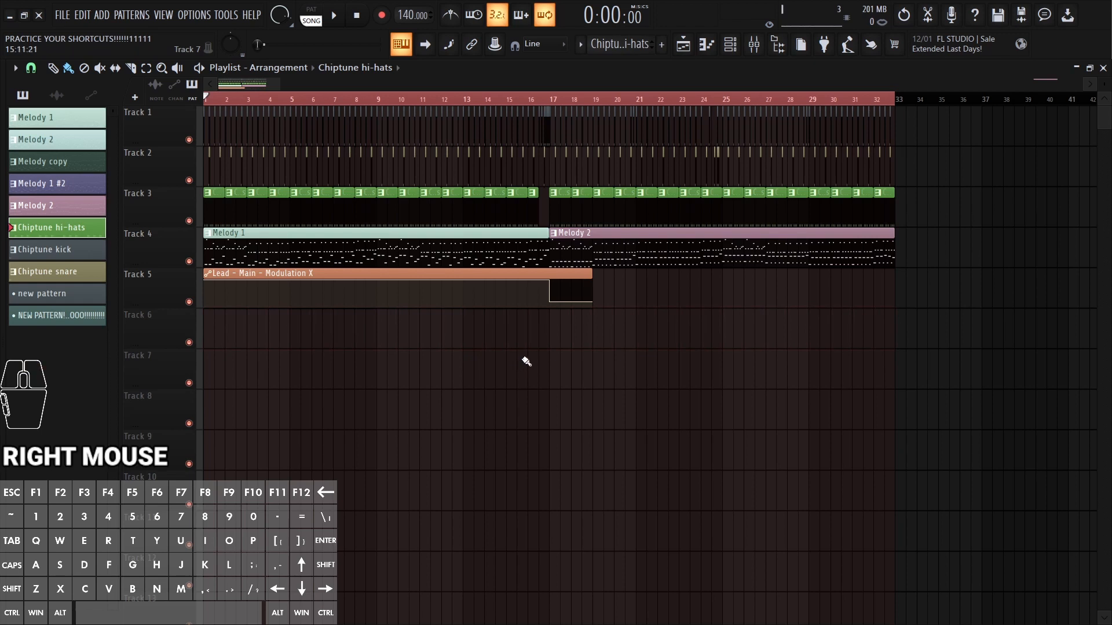
{"action": "key", "text": "ctrl+q"}
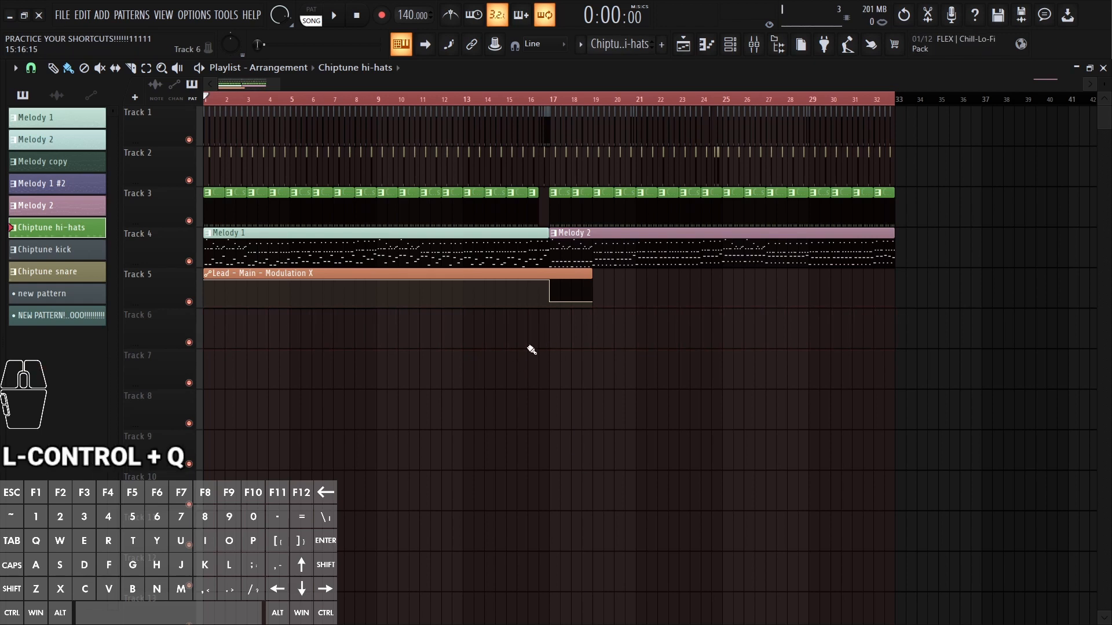
Step: Erase the Modulation X automation clip and the Melody 2 clip with the Delete tool, and undo both deletions
{"action": "key", "text": "shift+d"}
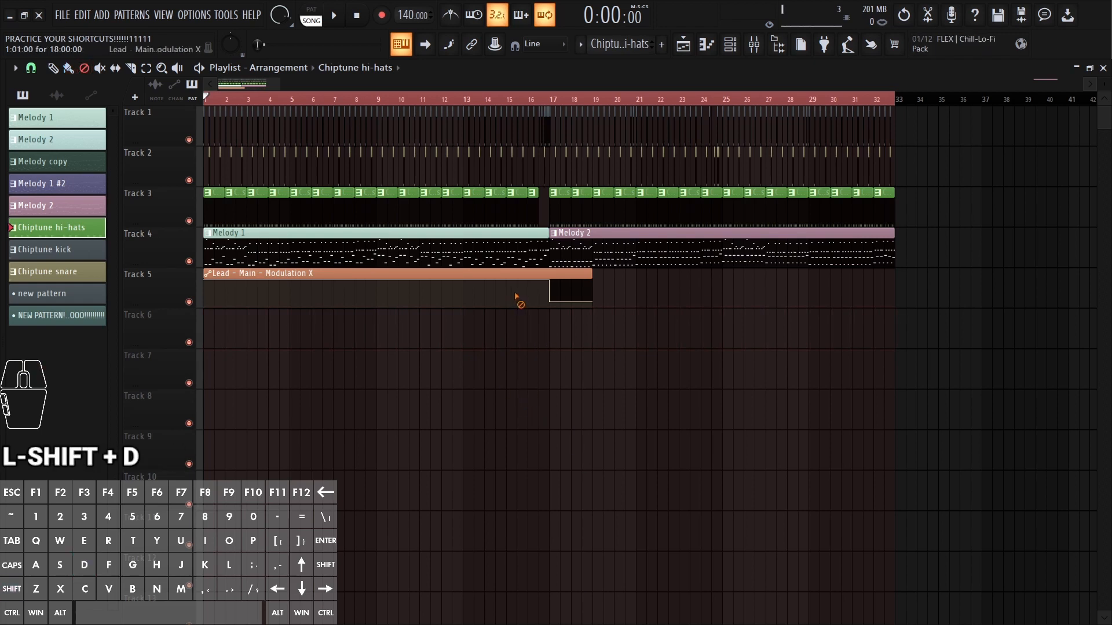
{"action": "left_click_drag", "start_coordinate": [570, 278], "coordinate": [585, 256]}
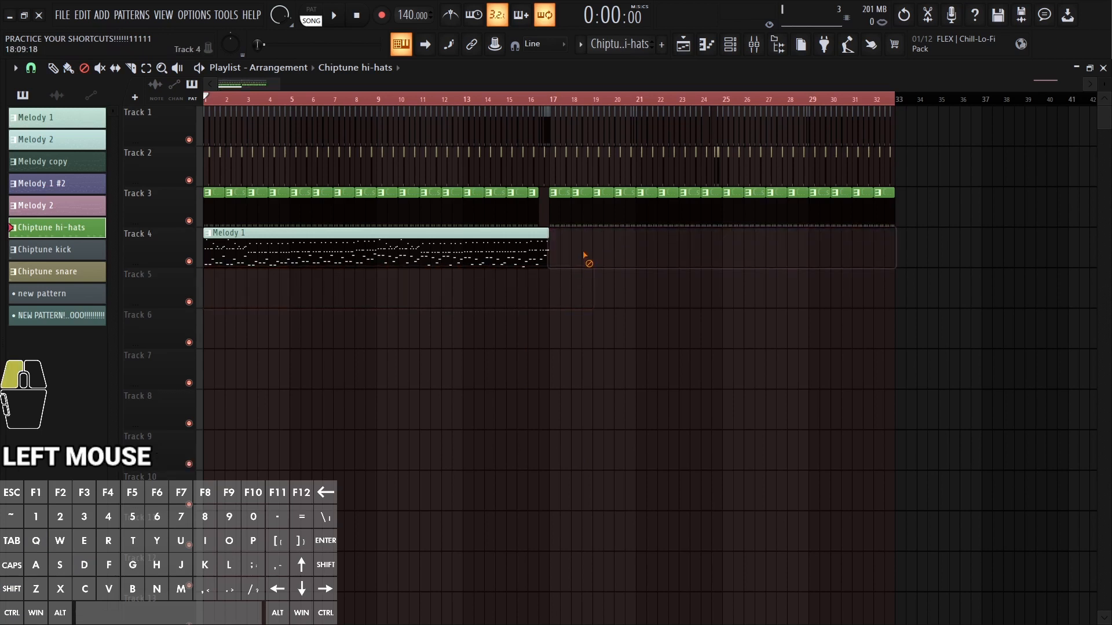
{"action": "key", "text": "ctrl+z"}
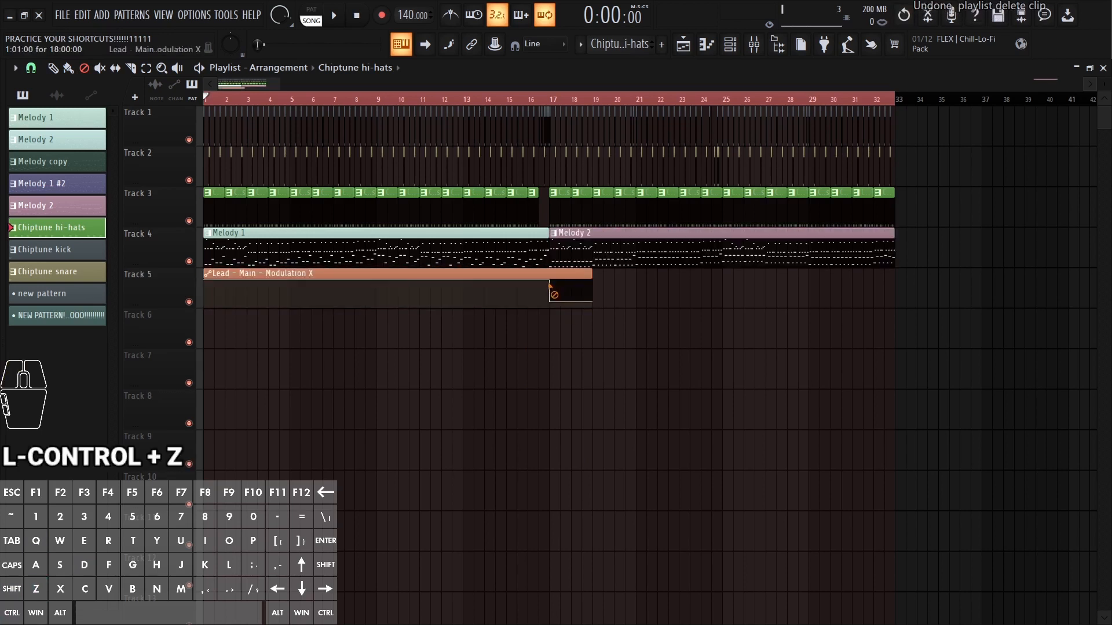
{"action": "key", "text": "shift+z"}
Step: Switch to the Draw tool, erase the Modulation X and Melody 2 clips directly with it, and restore them
{"action": "key", "text": "shift+p"}
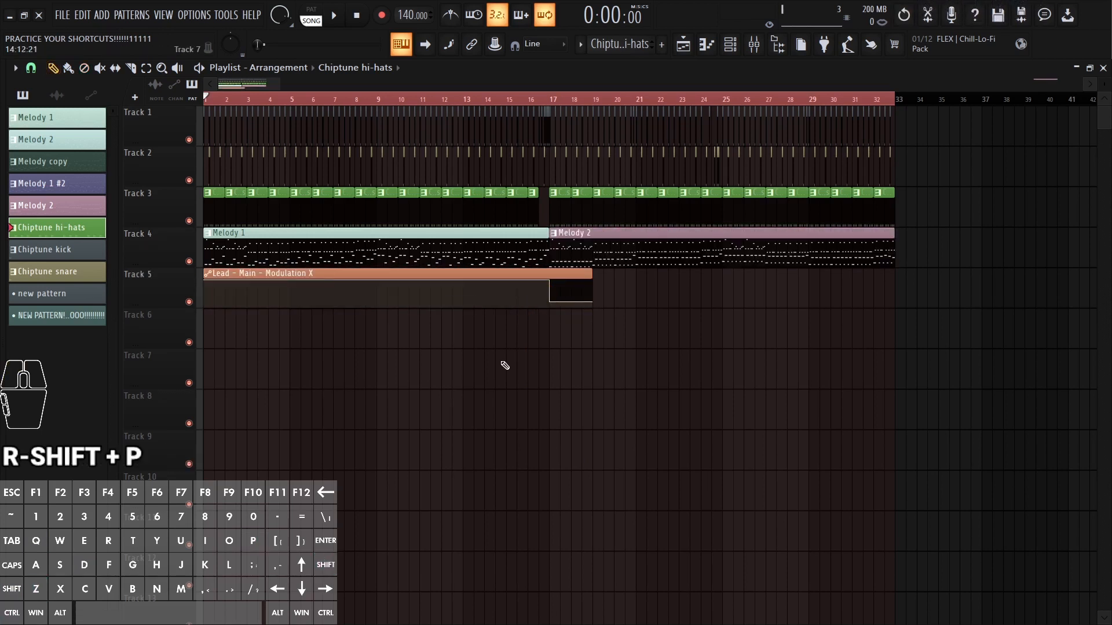
{"action": "right_click", "coordinate": [504, 371]}
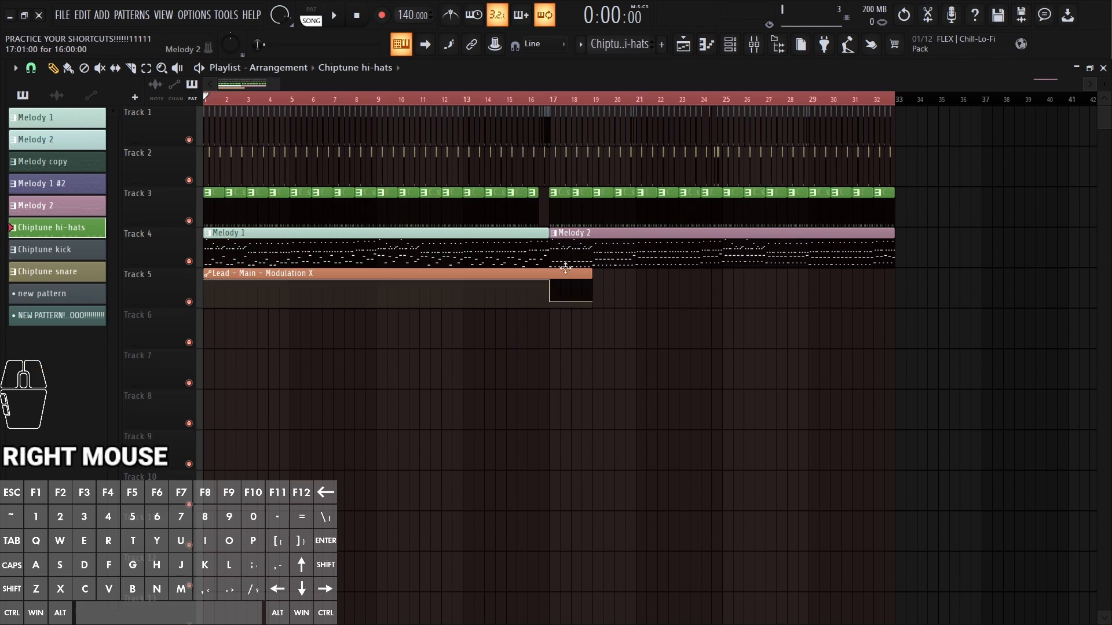
{"action": "right_click", "coordinate": [574, 285]}
{"action": "right_click", "coordinate": [578, 252]}
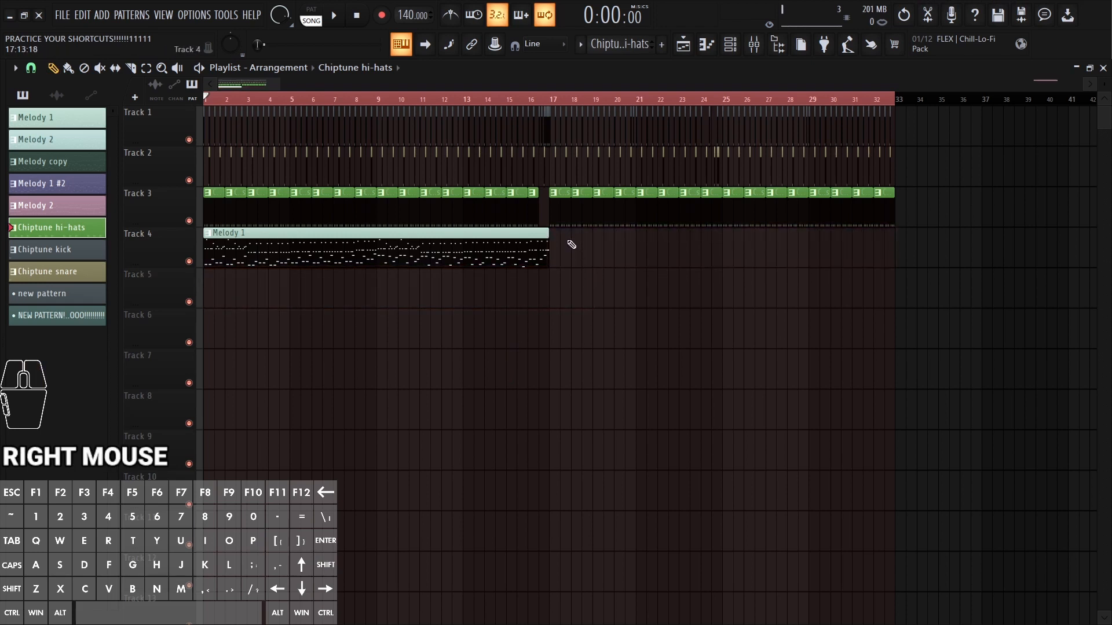
{"action": "right_click", "coordinate": [585, 301]}
{"action": "key", "text": "ctrl+alt+z"}
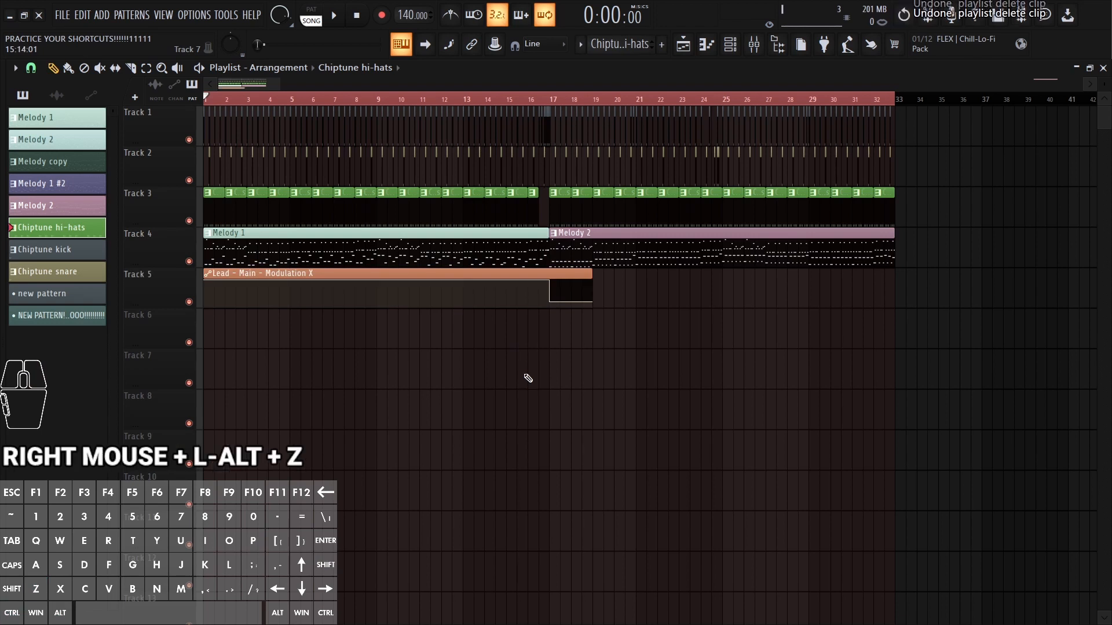
Step: Mute all clips on Tracks 3, 4 and 5 without leaving the Draw tool, and play the song briefly
{"action": "key", "text": "ctrl+q"}
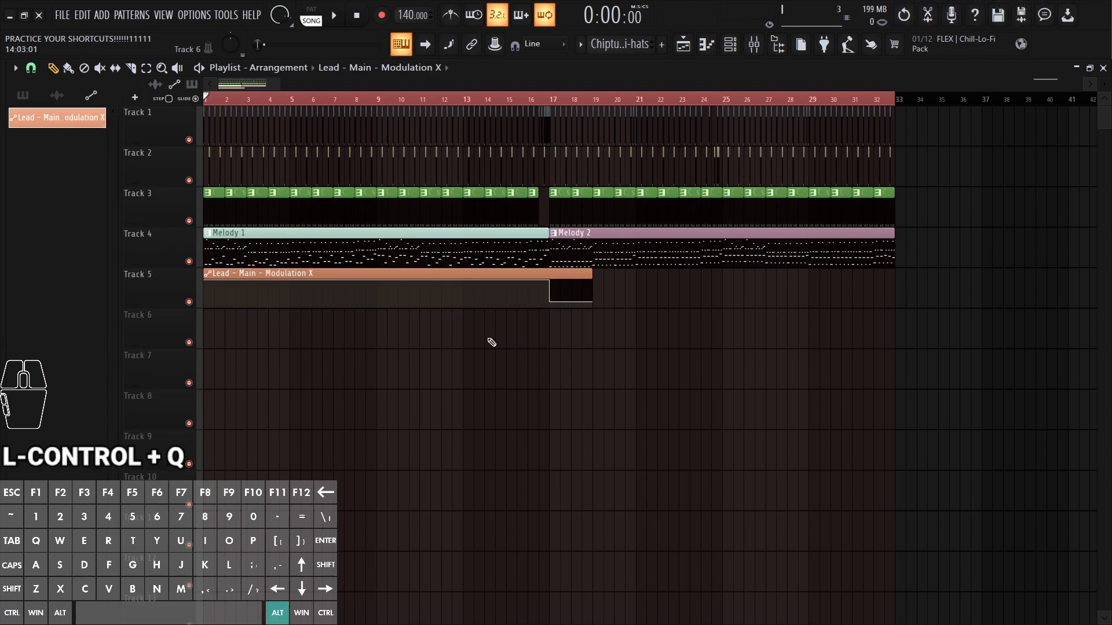
{"action": "left_click", "coordinate": [534, 376], "text": "alt"}
{"action": "mouse_move", "coordinate": [533, 376]}
{"action": "left_mouse_down"}
{"action": "mouse_move", "coordinate": [487, 273]}
{"action": "mouse_move", "coordinate": [901, 238]}
{"action": "mouse_move", "coordinate": [793, 216]}
{"action": "mouse_move", "coordinate": [352, 219]}
{"action": "left_mouse_up"}
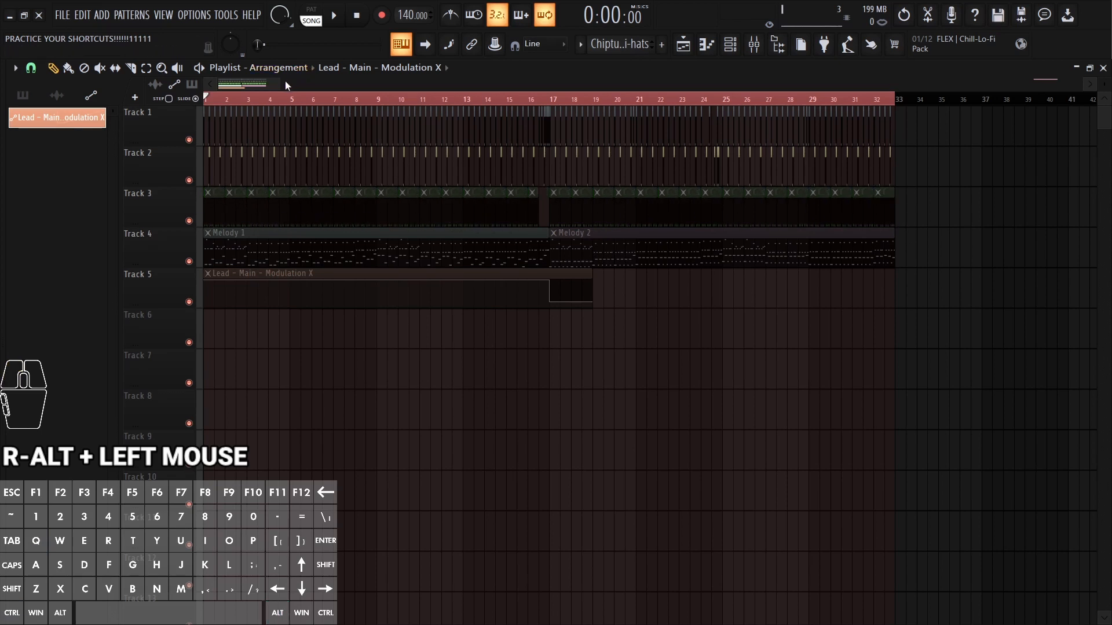
{"action": "key", "text": "space"}
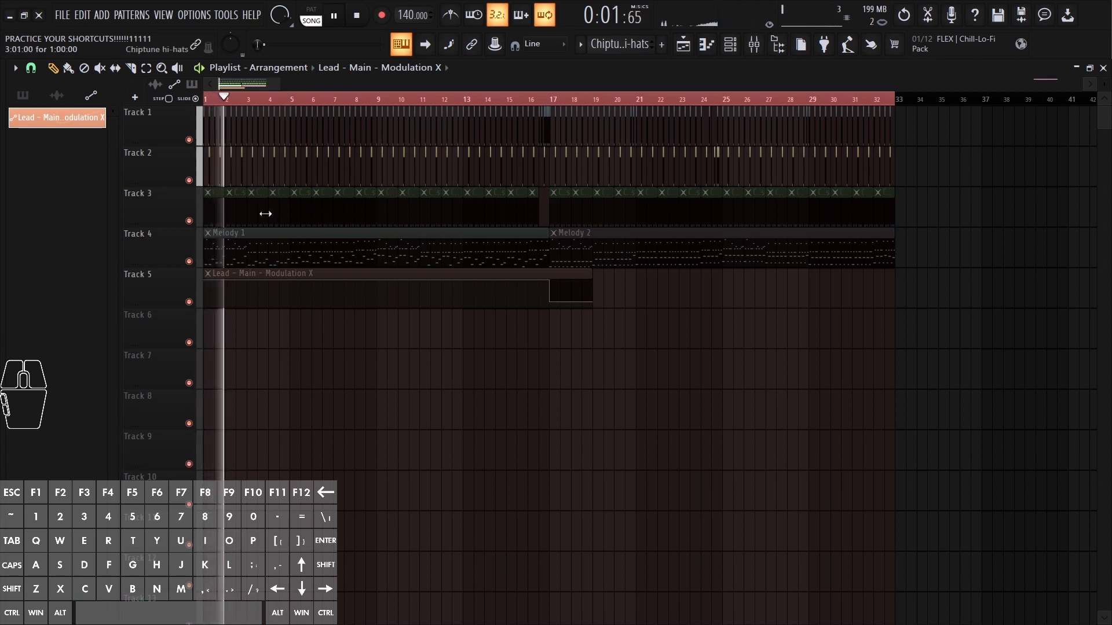
{"action": "key", "text": "space"}
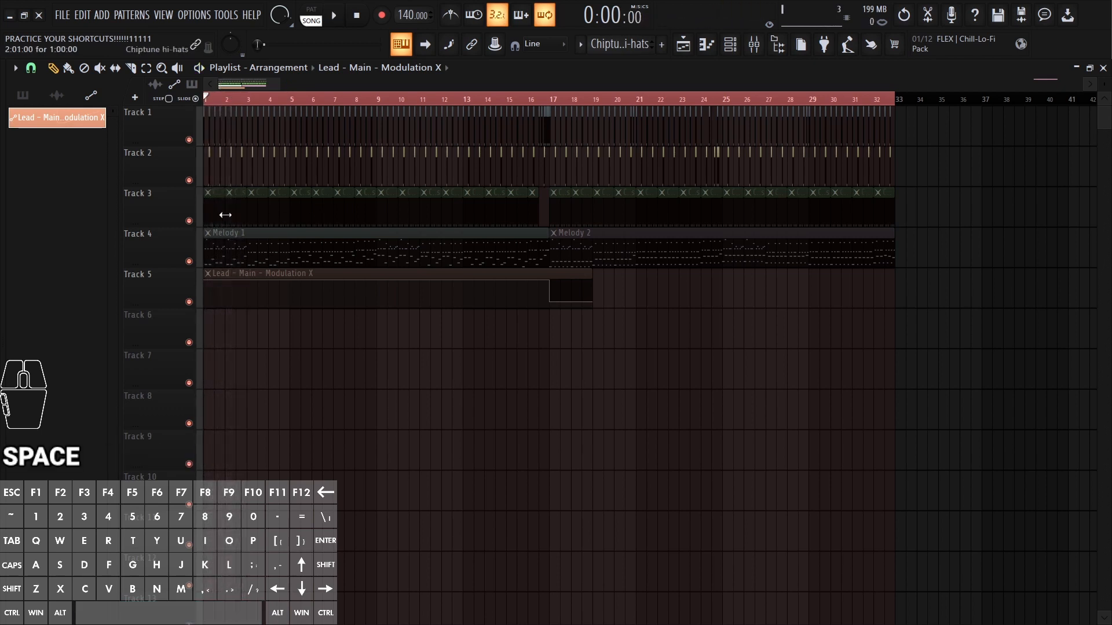
Step: Unmute the Chiptune hi-hats clips on Track 3 and the Melody 1 clip on Track 4, checking them in playback
{"action": "key", "text": "alt"}
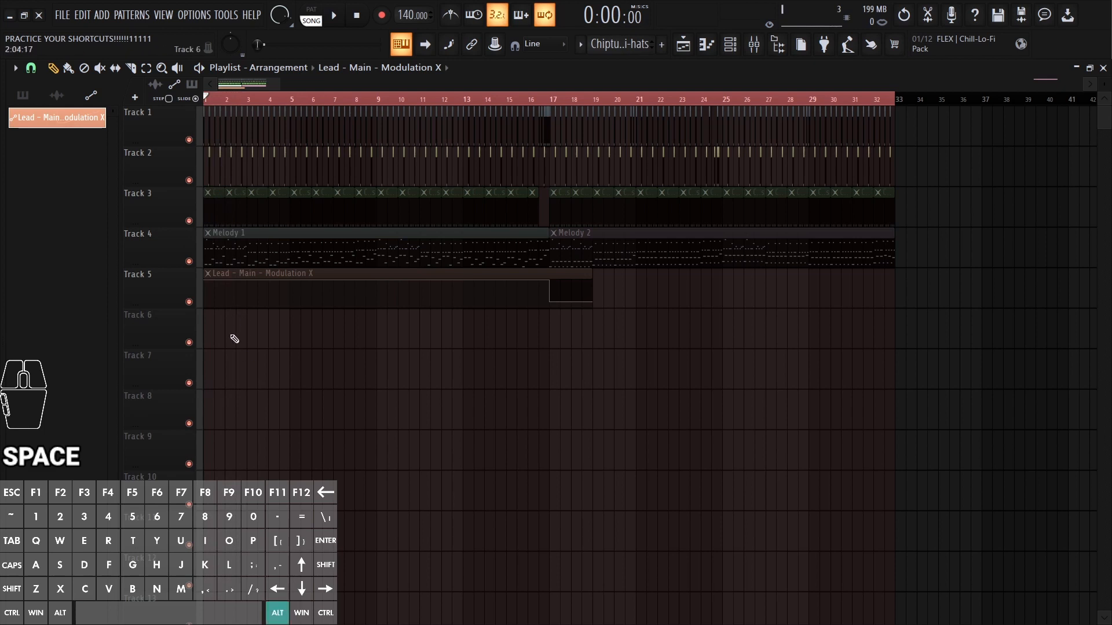
{"action": "left_click_drag", "start_coordinate": [213, 211], "coordinate": [898, 214]}
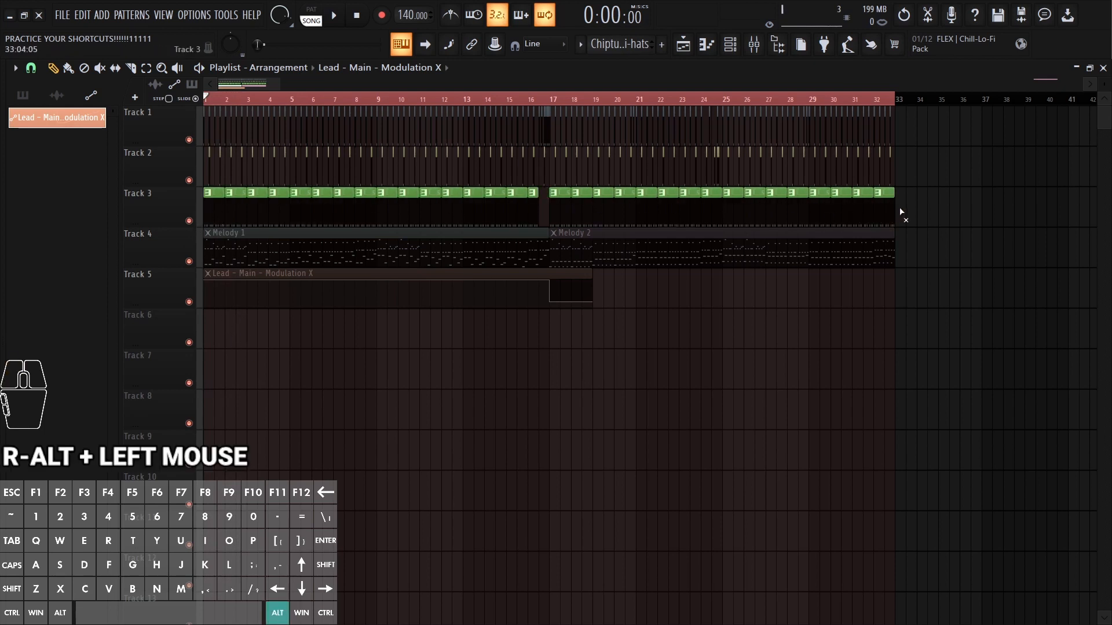
{"action": "key", "text": "space"}
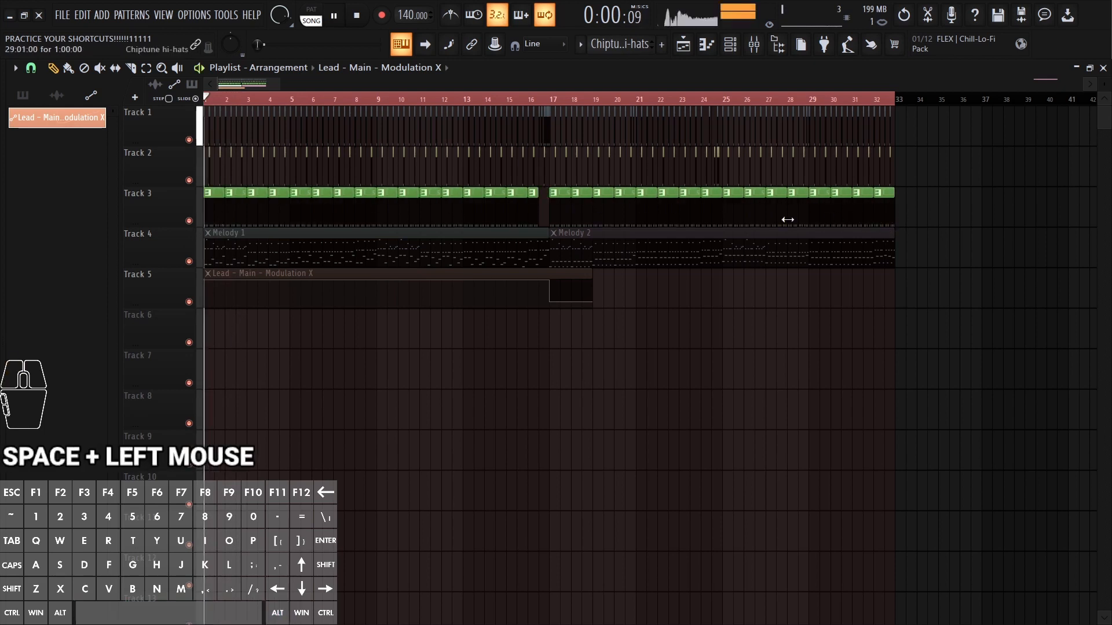
{"action": "left_click", "coordinate": [259, 235], "text": "alt"}
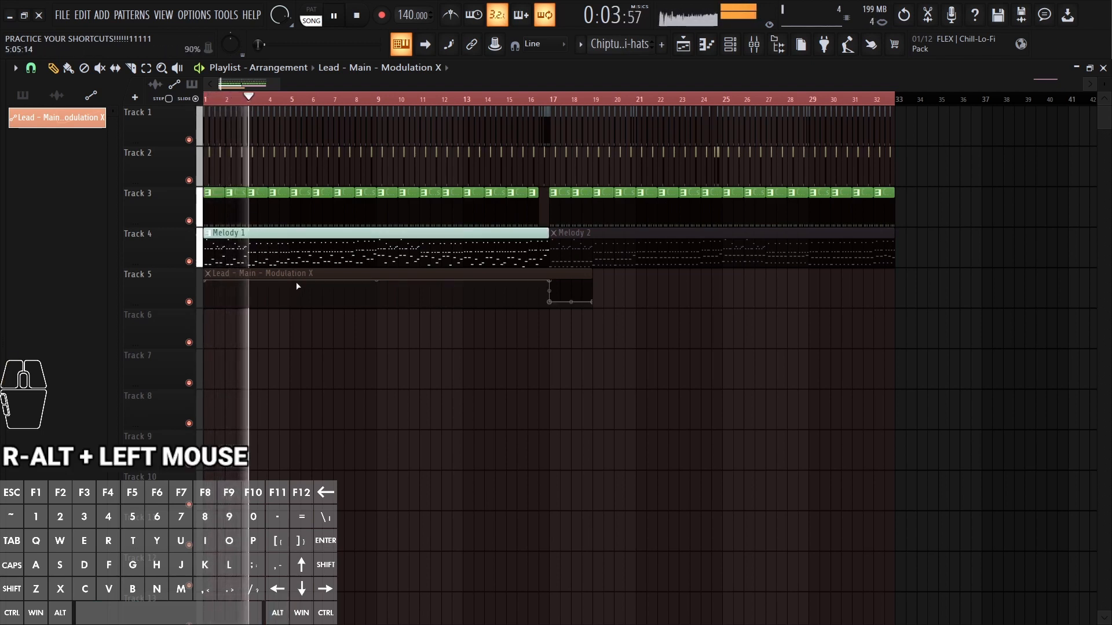
{"action": "key", "text": "space"}
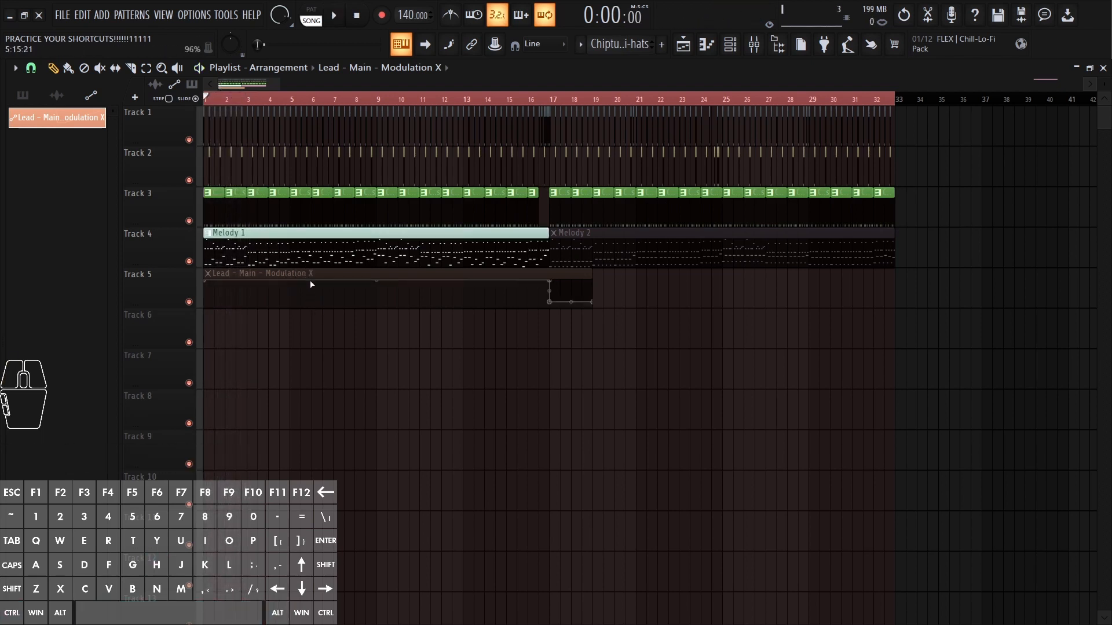
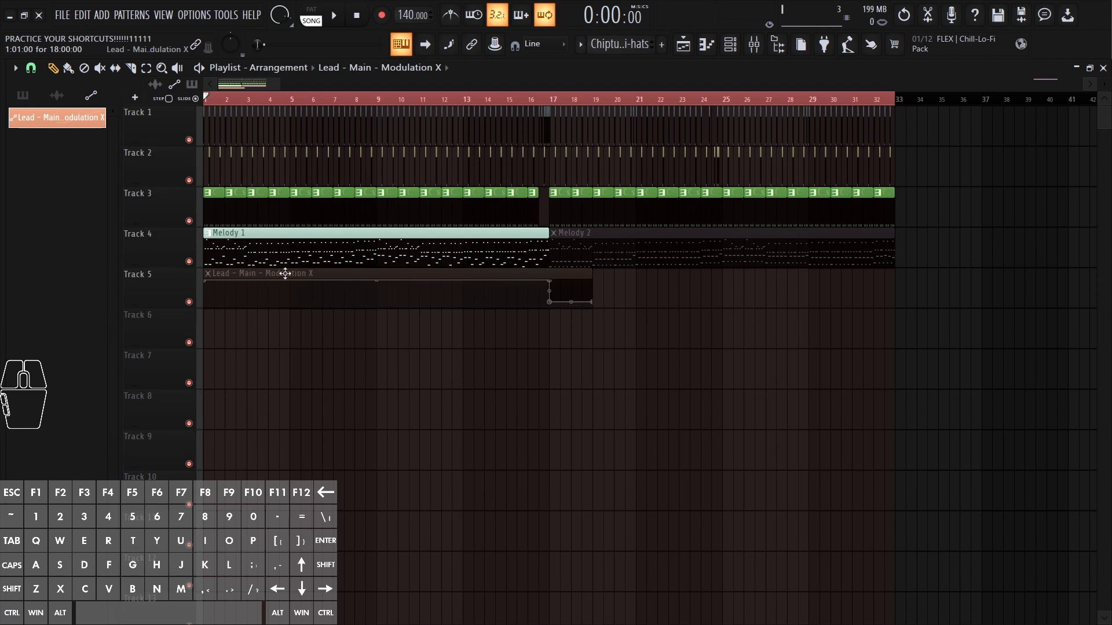
Step: Unmute the Modulation X automation clip, and try sliding the contents of Melody 1 and Modulation X with the Slip tool
{"action": "left_click", "coordinate": [304, 274], "text": "alt"}
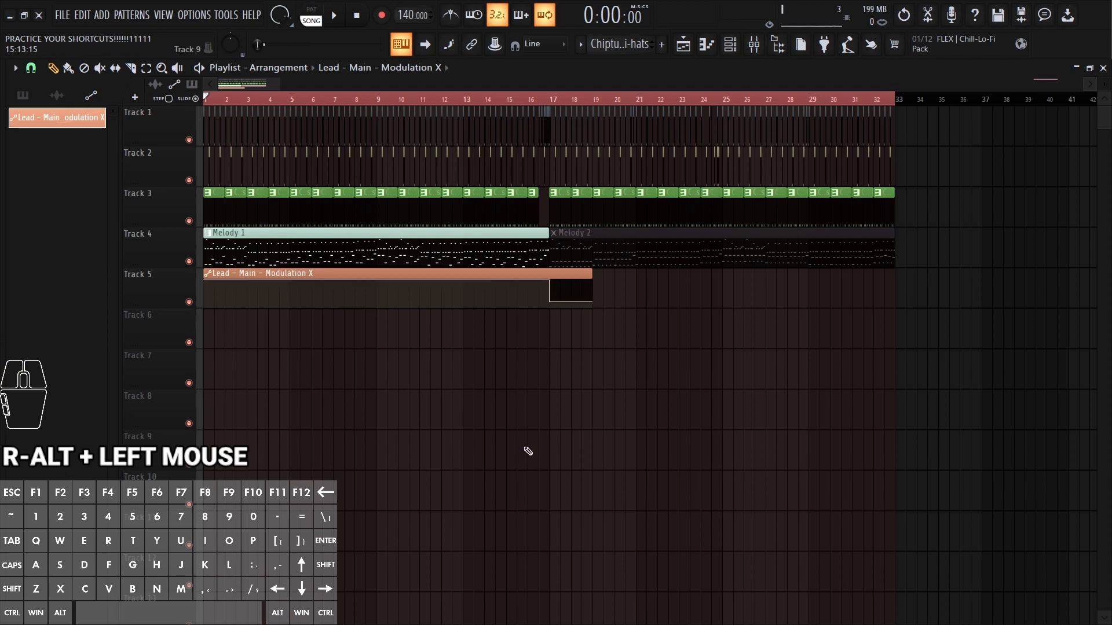
{"action": "key", "text": "ctrl+q"}
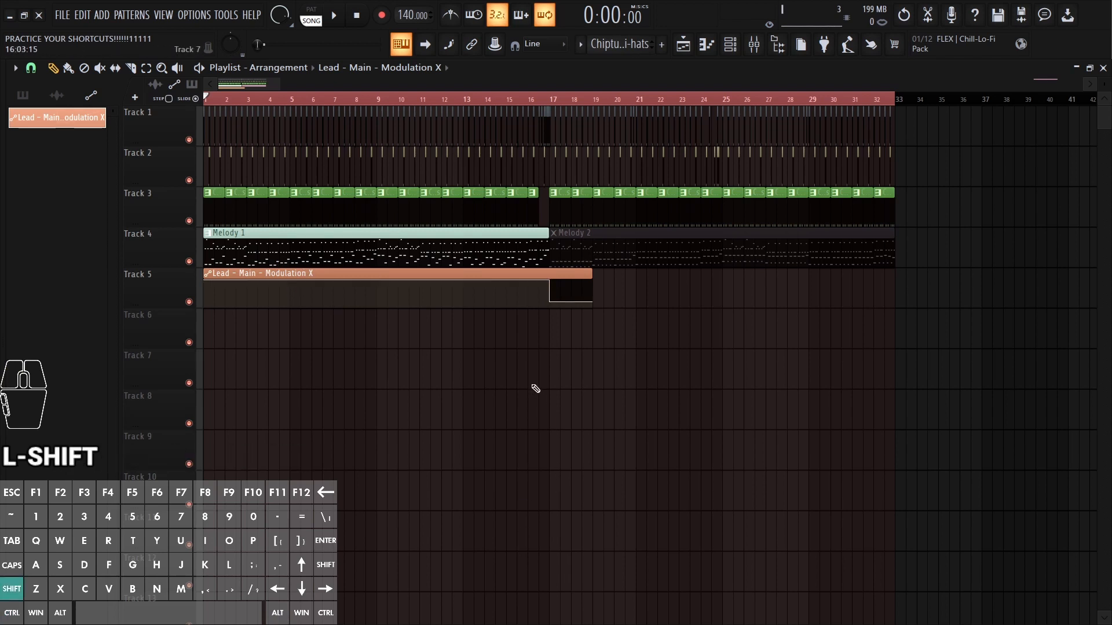
{"action": "key", "text": "shift+s"}
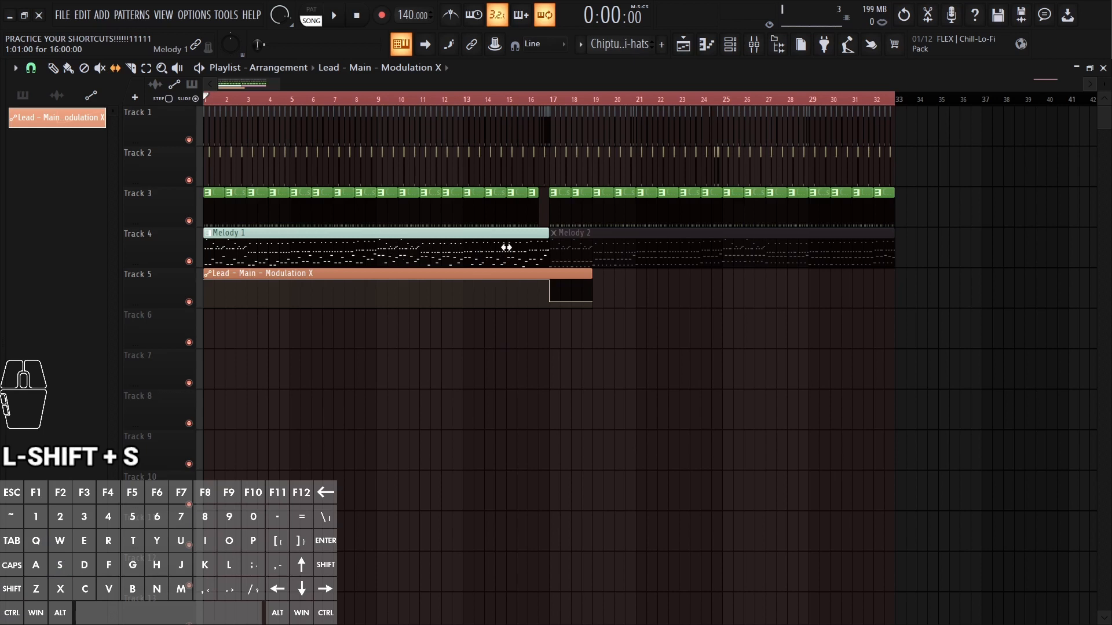
{"action": "left_click", "coordinate": [507, 247]}
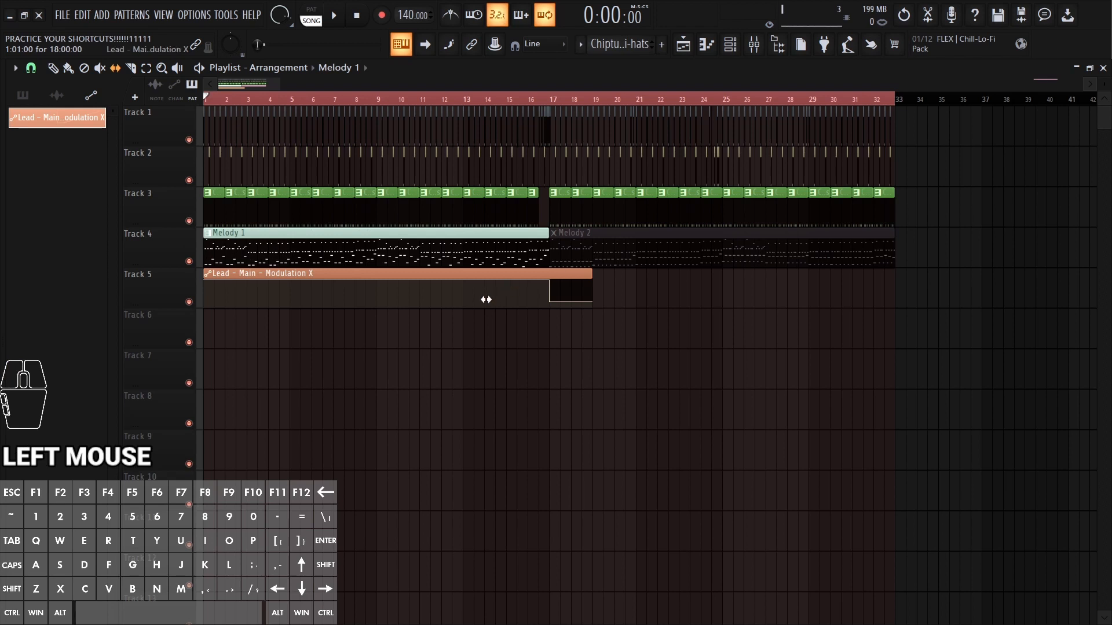
{"action": "mouse_move", "coordinate": [531, 301]}
{"action": "left_mouse_down"}
{"action": "mouse_move", "coordinate": [281, 290]}
{"action": "mouse_move", "coordinate": [597, 301]}
{"action": "mouse_move", "coordinate": [415, 284]}
{"action": "mouse_move", "coordinate": [459, 308]}
{"action": "mouse_move", "coordinate": [219, 315]}
{"action": "mouse_move", "coordinate": [352, 293]}
{"action": "mouse_move", "coordinate": [549, 300]}
{"action": "left_mouse_up"}
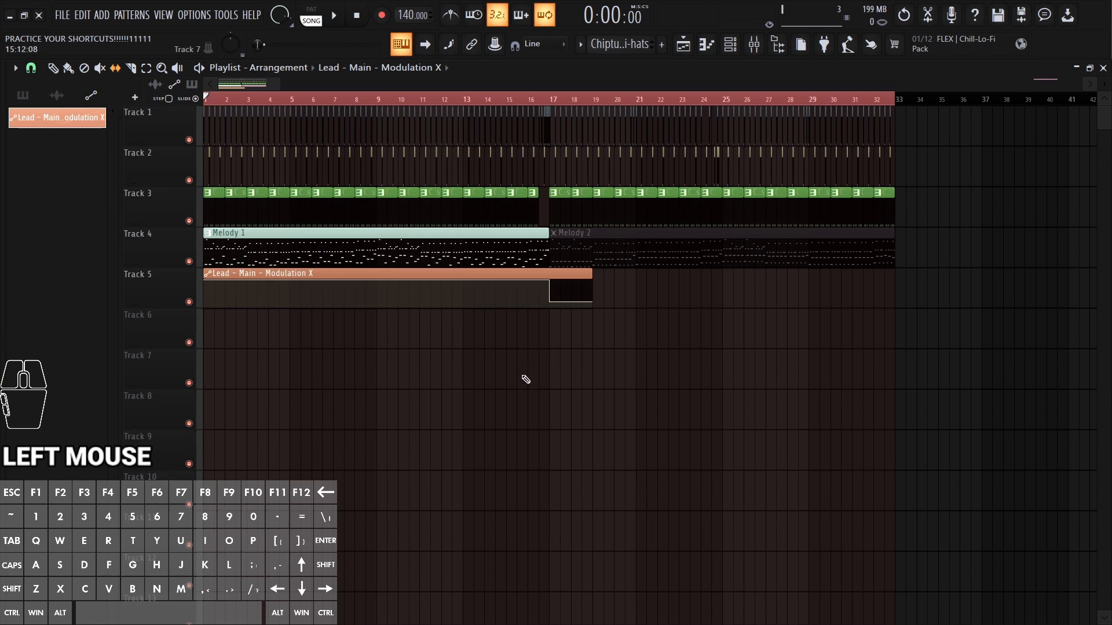
Step: Unmute the Melody 2 clip on Track 4, and try resizing Melody 1 and Modulation X from their ends with the Slip tool
{"action": "left_click", "coordinate": [635, 249], "text": "alt"}
{"action": "key", "text": "ctrl+q"}
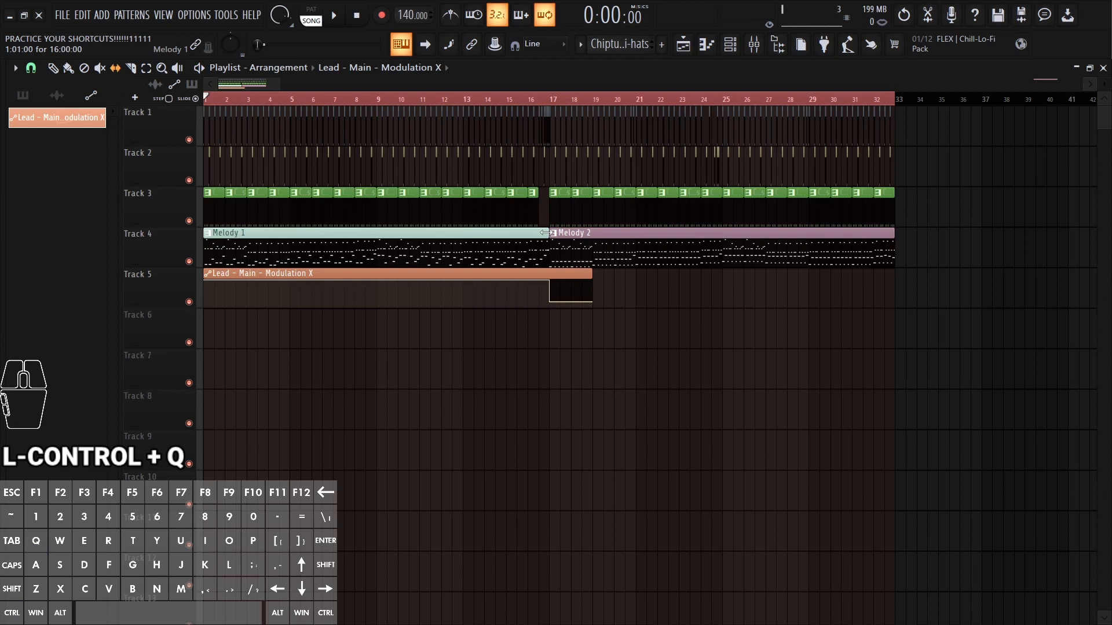
{"action": "mouse_move", "coordinate": [546, 233]}
{"action": "left_mouse_down"}
{"action": "mouse_move", "coordinate": [377, 239]}
{"action": "mouse_move", "coordinate": [549, 240]}
{"action": "left_mouse_up"}
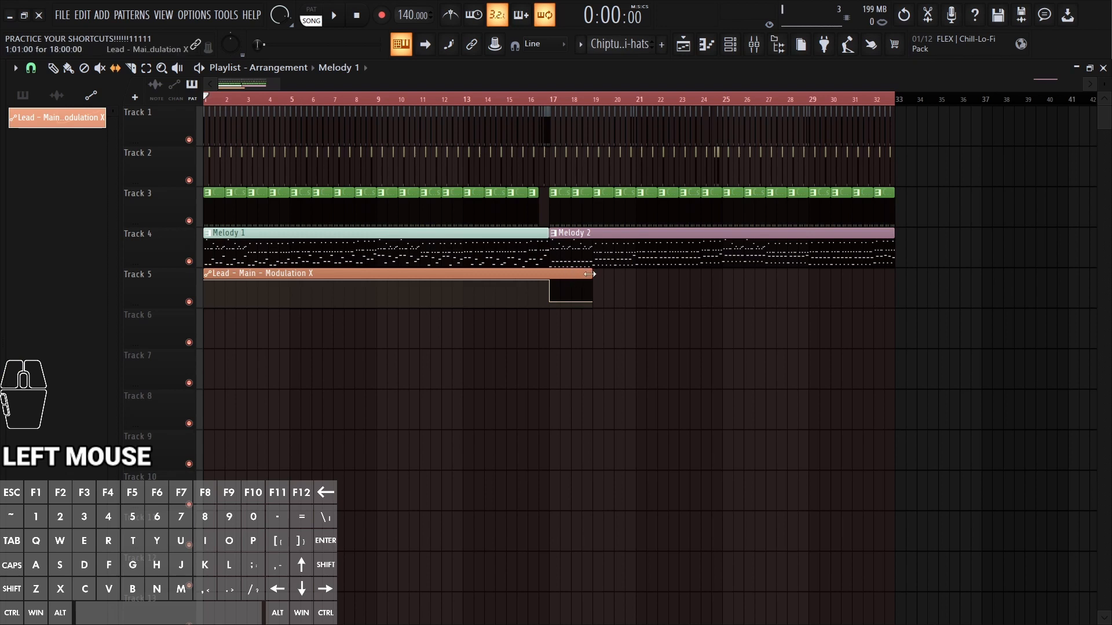
{"action": "mouse_move", "coordinate": [590, 274]}
{"action": "left_mouse_down"}
{"action": "mouse_move", "coordinate": [225, 274]}
{"action": "mouse_move", "coordinate": [666, 293]}
{"action": "left_mouse_up"}
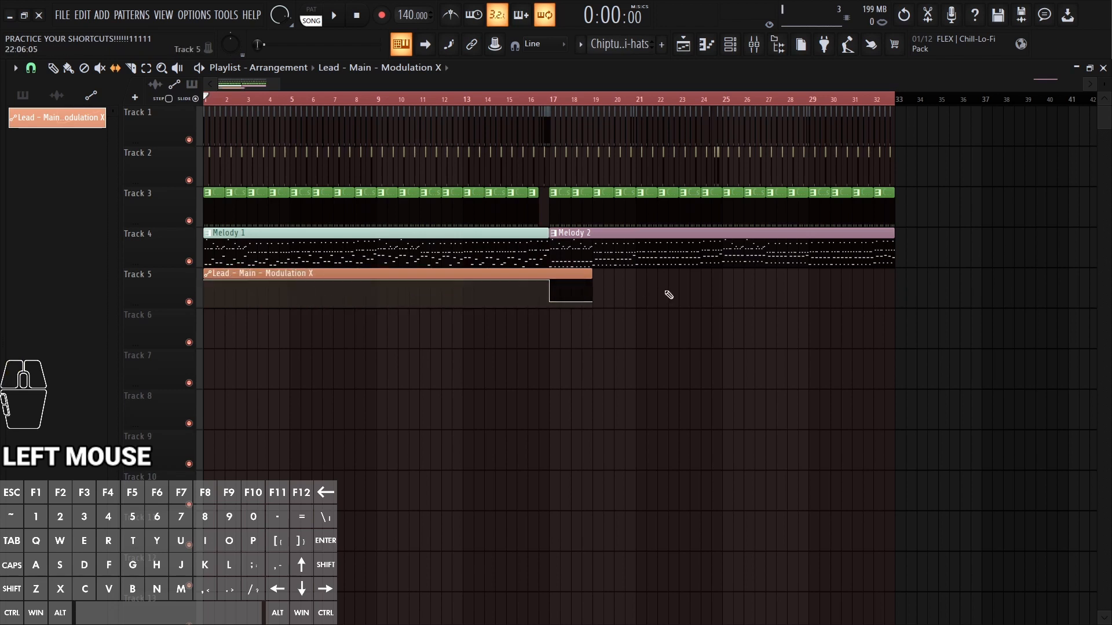
Step: Switch to the Draw tool and try resizing the Modulation X clip from its end on Track 5
{"action": "key", "text": "p"}
{"action": "mouse_move", "coordinate": [590, 273]}
{"action": "left_mouse_down"}
{"action": "mouse_move", "coordinate": [219, 285]}
{"action": "mouse_move", "coordinate": [608, 279]}
{"action": "mouse_move", "coordinate": [554, 279]}
{"action": "mouse_move", "coordinate": [592, 279]}
{"action": "left_mouse_up"}
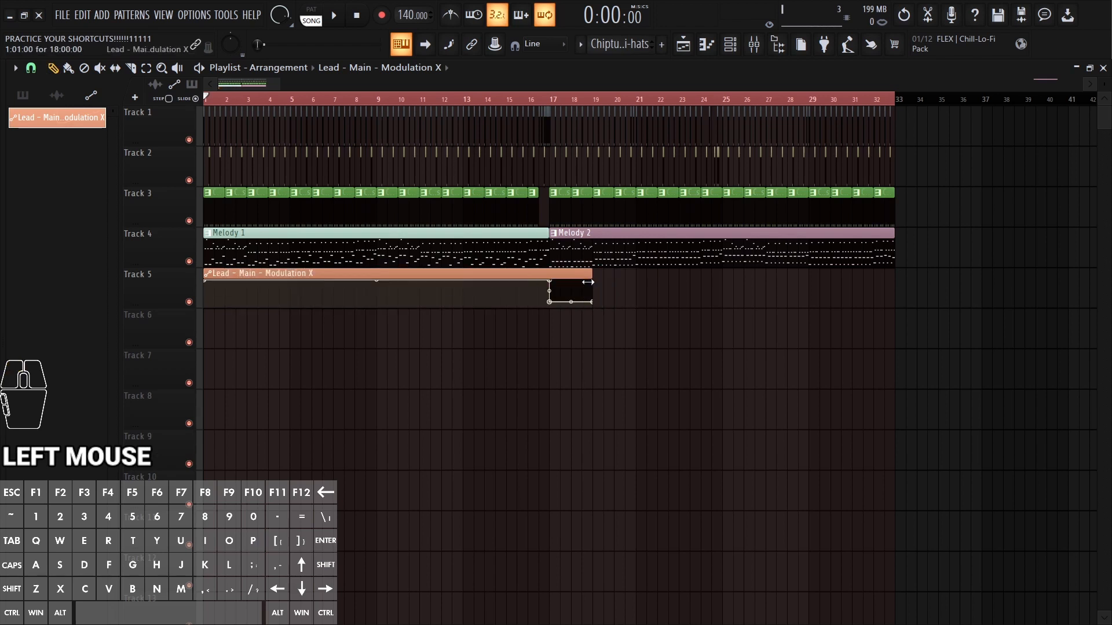
{"action": "right_click", "coordinate": [623, 307]}
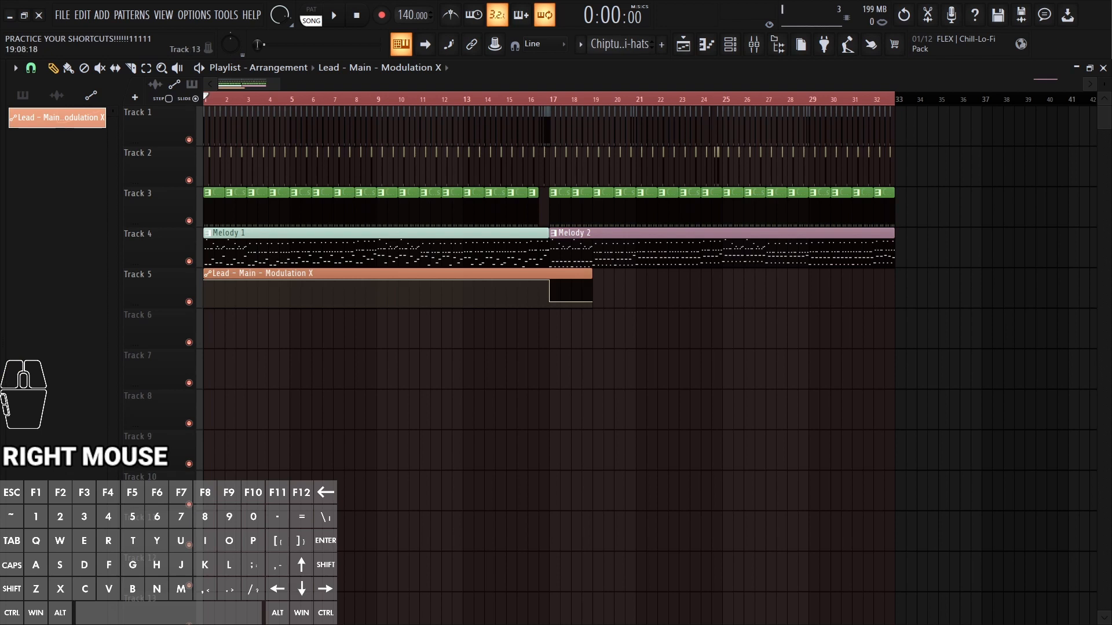
Step: Slice the Modulation X automation clip on Track 5 at bar 17 with the Slice tool
{"action": "key", "text": "alt+q"}
{"action": "key", "text": "alt+c"}
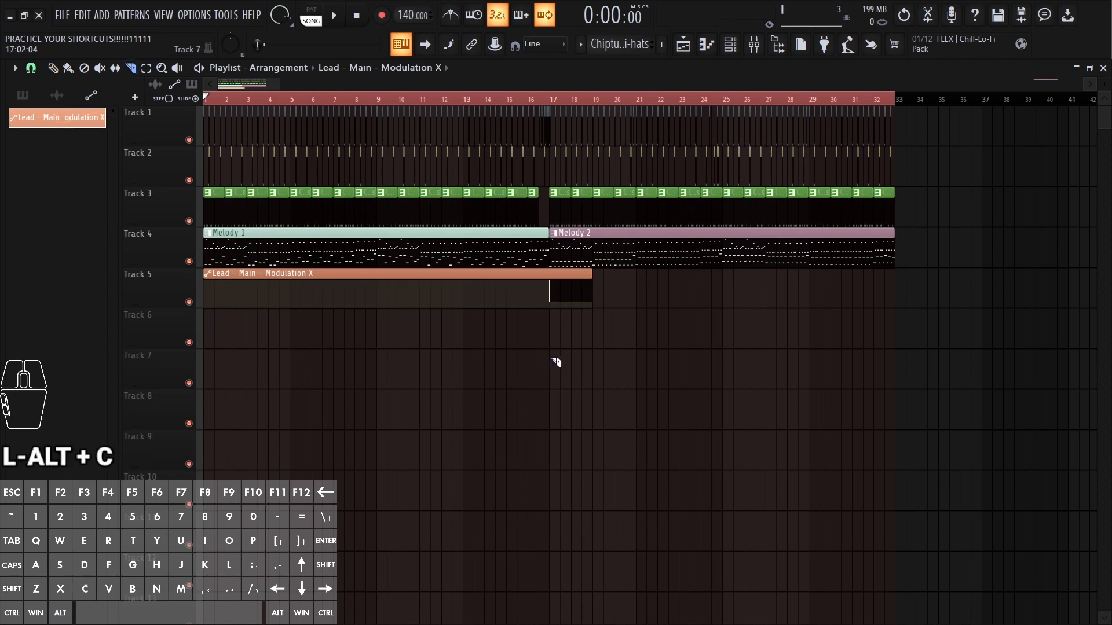
{"action": "left_click_drag", "start_coordinate": [651, 295], "coordinate": [670, 368]}
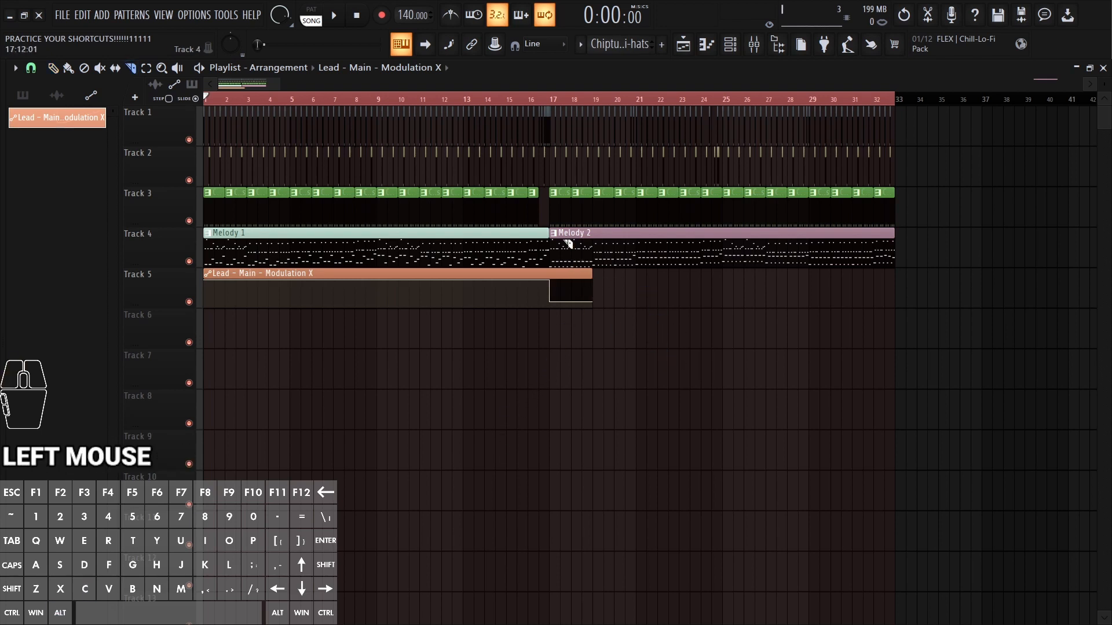
{"action": "left_click_drag", "start_coordinate": [560, 244], "coordinate": [557, 343]}
Step: Cut diagonally through the Melody 1 and Modulation X clips near bar 16, and undo the slice
{"action": "right_click", "coordinate": [611, 82]}
{"action": "left_click_drag", "start_coordinate": [337, 223], "coordinate": [276, 326]}
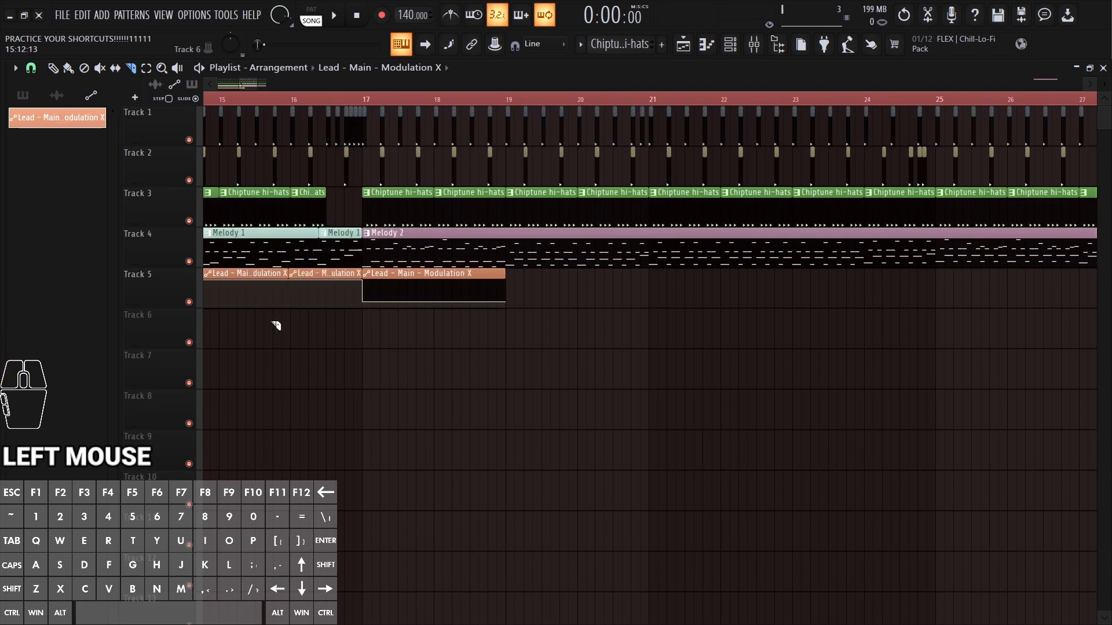
{"action": "right_click", "coordinate": [437, 88]}
{"action": "key", "text": "ctrl+z"}
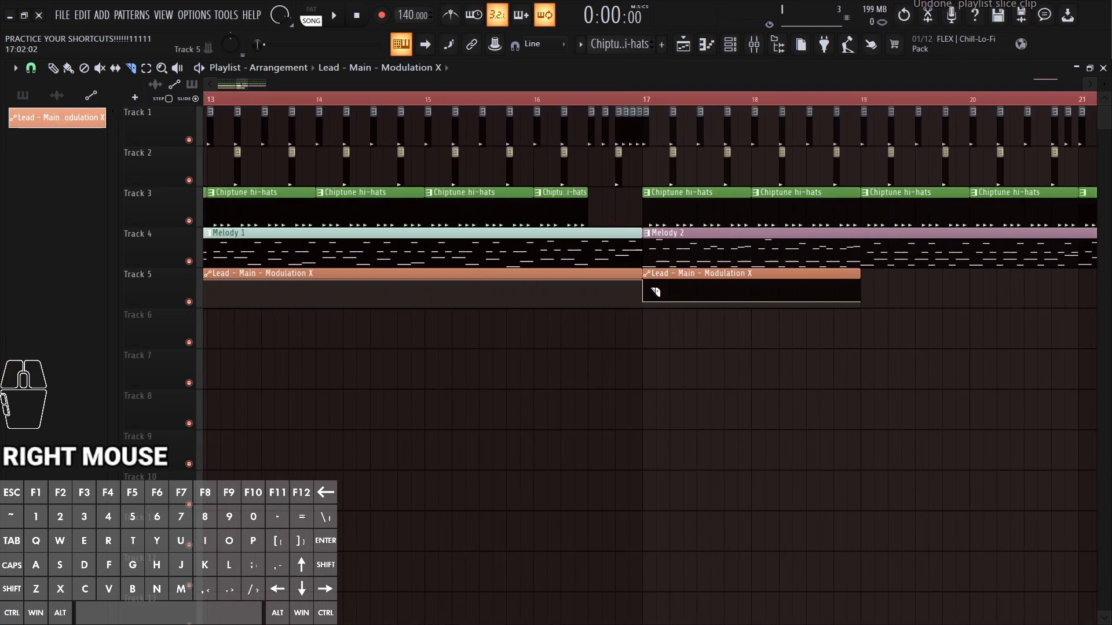
Step: Try further straight and diagonal Slice tool strokes across the clips on Tracks 4 and 5
{"action": "left_click_drag", "start_coordinate": [521, 227], "coordinate": [536, 264]}
{"action": "left_click_drag", "start_coordinate": [615, 315], "coordinate": [375, 272]}
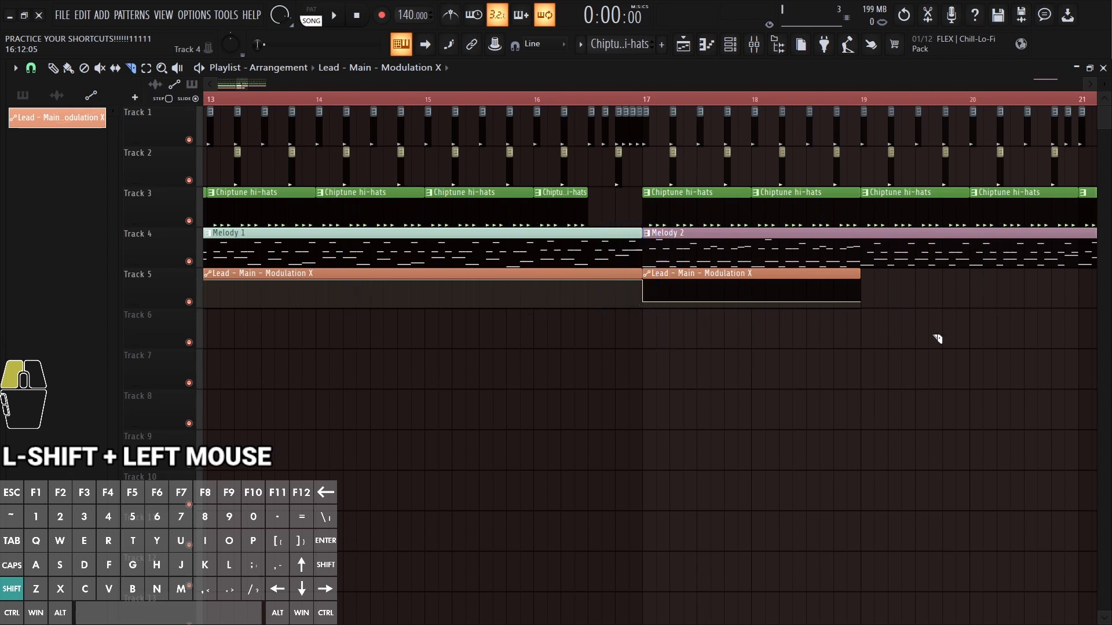
{"action": "left_click_drag", "start_coordinate": [938, 339], "coordinate": [643, 370]}
{"action": "right_click", "coordinate": [643, 371]}
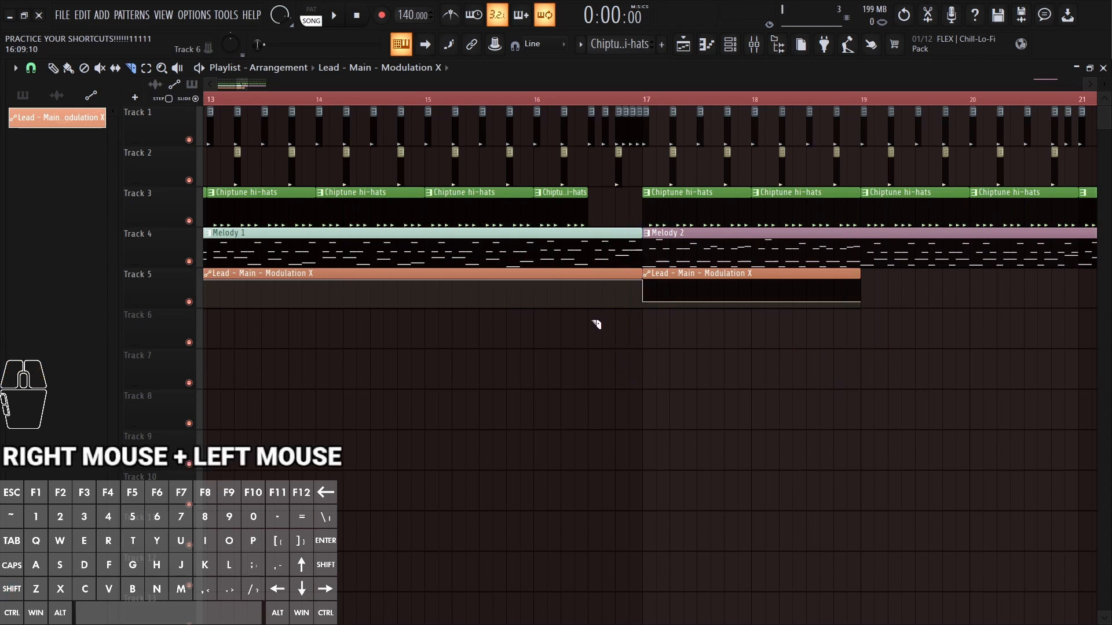
Step: Switch back to the Draw tool, try slicing the Playlist clips directly with it, and undo the cuts
{"action": "key", "text": "shift+p"}
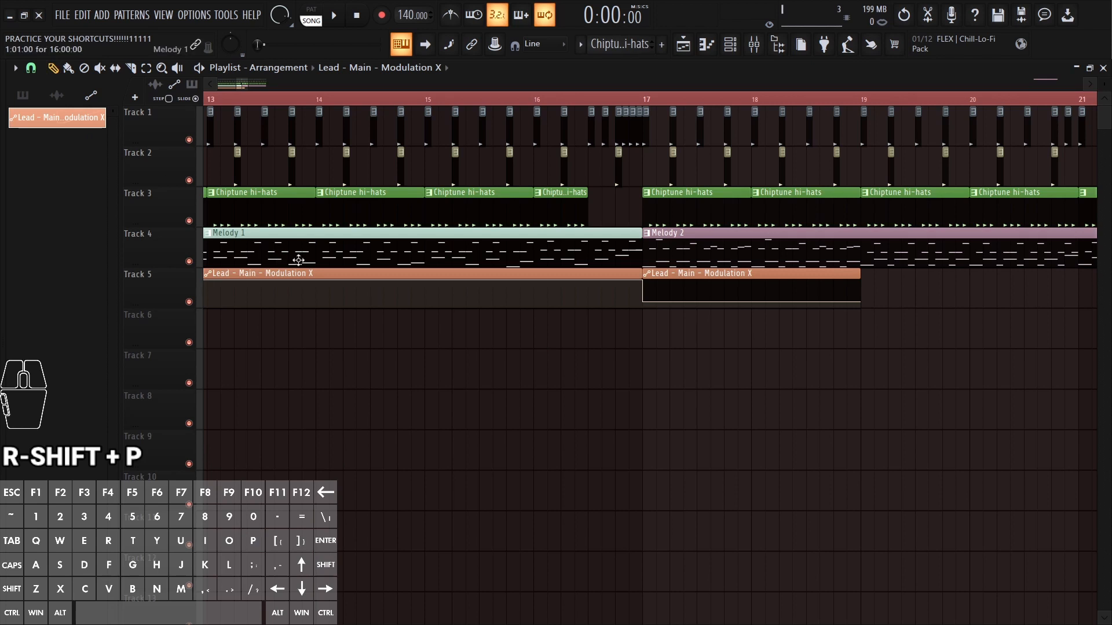
{"action": "left_click", "coordinate": [152, 68]}
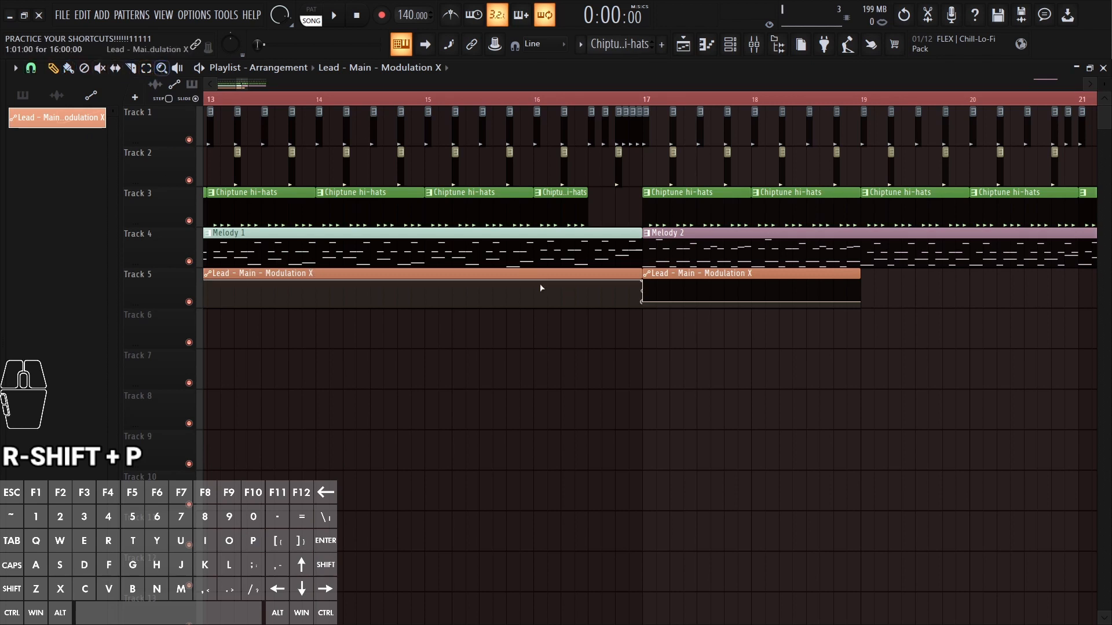
{"action": "right_click", "coordinate": [523, 406]}
{"action": "key", "text": "p"}
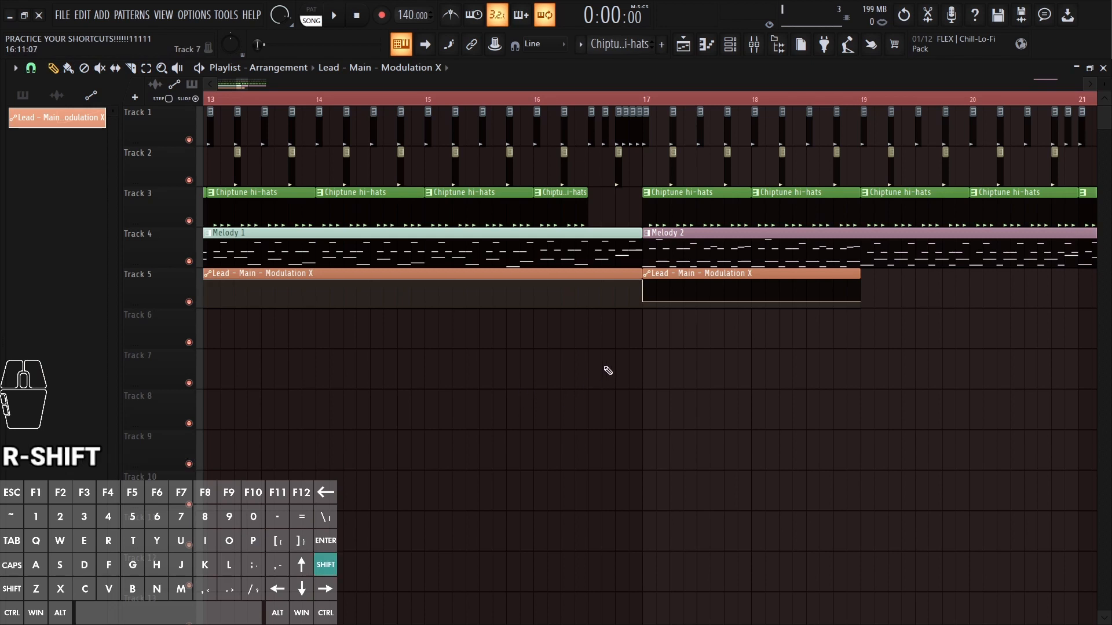
{"action": "left_click_drag", "start_coordinate": [606, 371], "coordinate": [743, 383]}
{"action": "left_click_drag", "start_coordinate": [869, 364], "coordinate": [440, 226]}
{"action": "key", "text": "ctrl+z"}
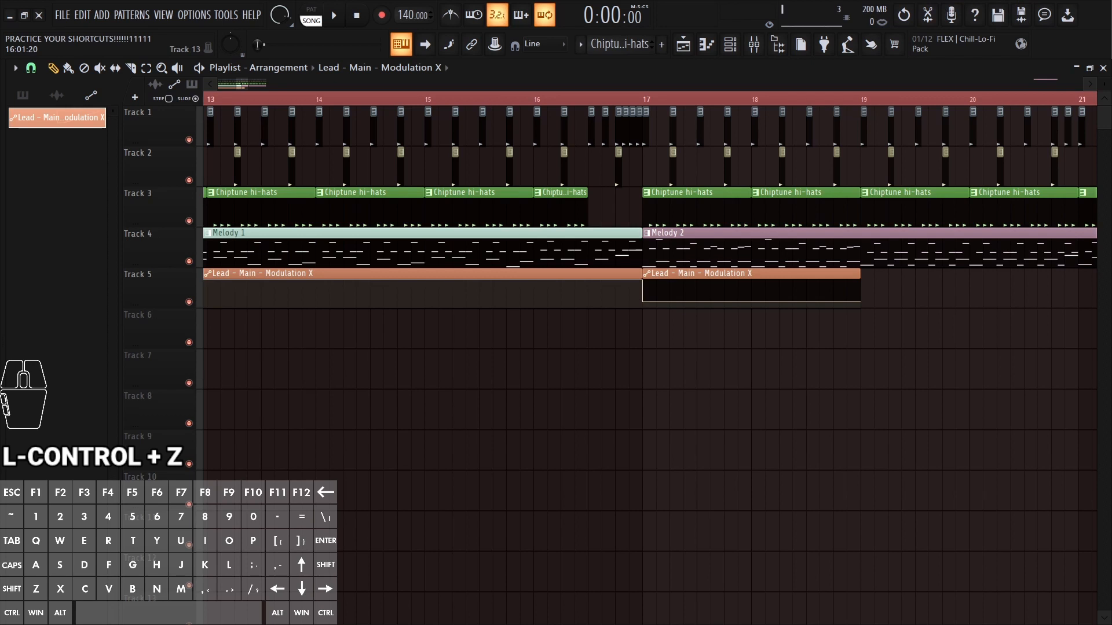
Step: Box-select the clips on Tracks 1 to 5 from bar 17 onward, including Melody 1 and Modulation X, with the Select tool
{"action": "key", "text": "ctrl+q"}
{"action": "key", "text": "shift+e"}
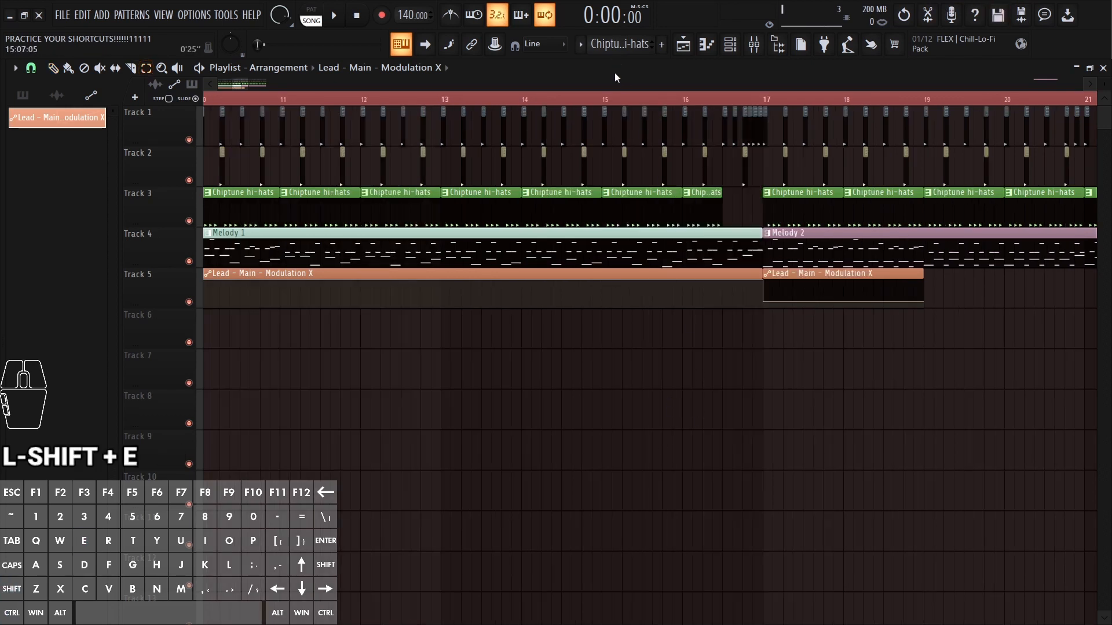
{"action": "right_click", "coordinate": [615, 99]}
{"action": "left_click_drag", "start_coordinate": [850, 427], "coordinate": [479, 102]}
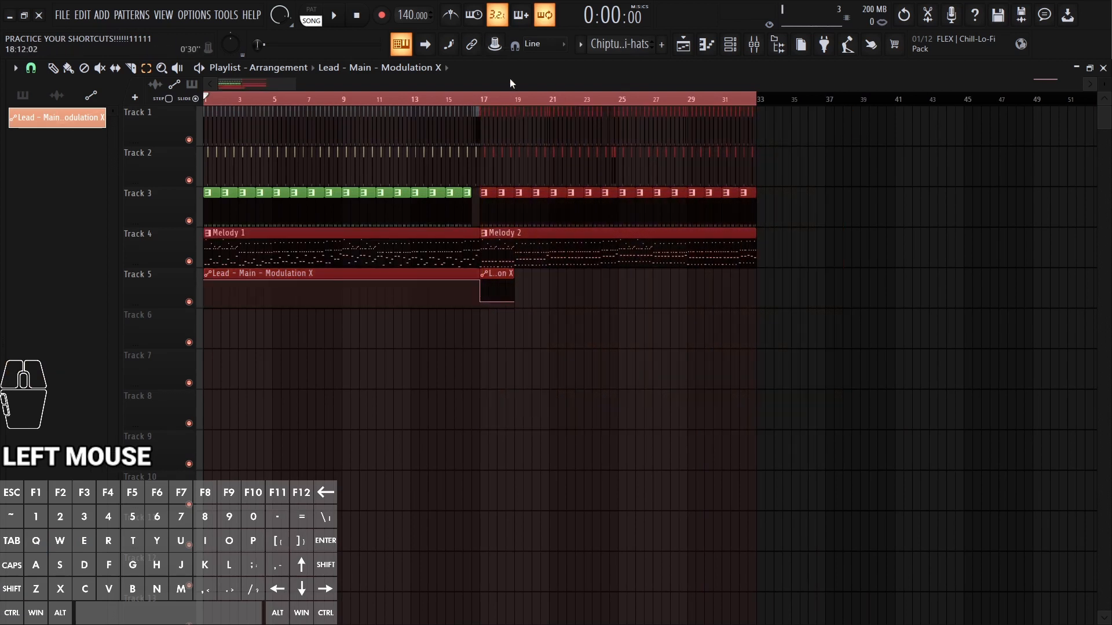
{"action": "right_click", "coordinate": [335, 203]}
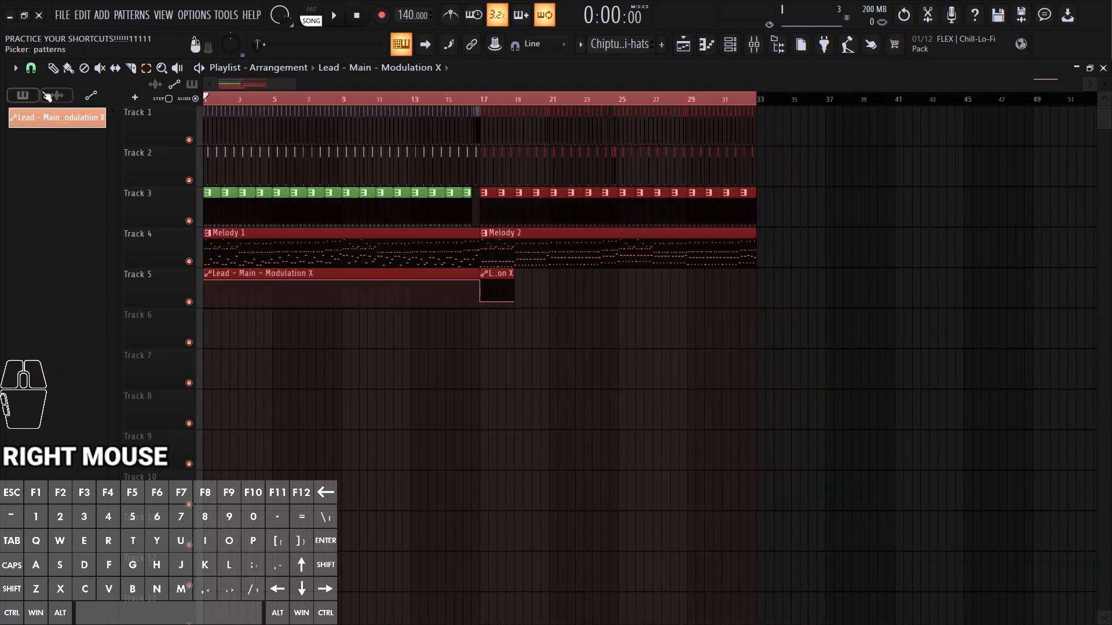
Step: Make the Melody 1 pattern the current clip source, and box-select clips without leaving the Draw tool
{"action": "left_click_drag", "start_coordinate": [497, 233], "coordinate": [75, 165]}
{"action": "right_click", "coordinate": [567, 337]}
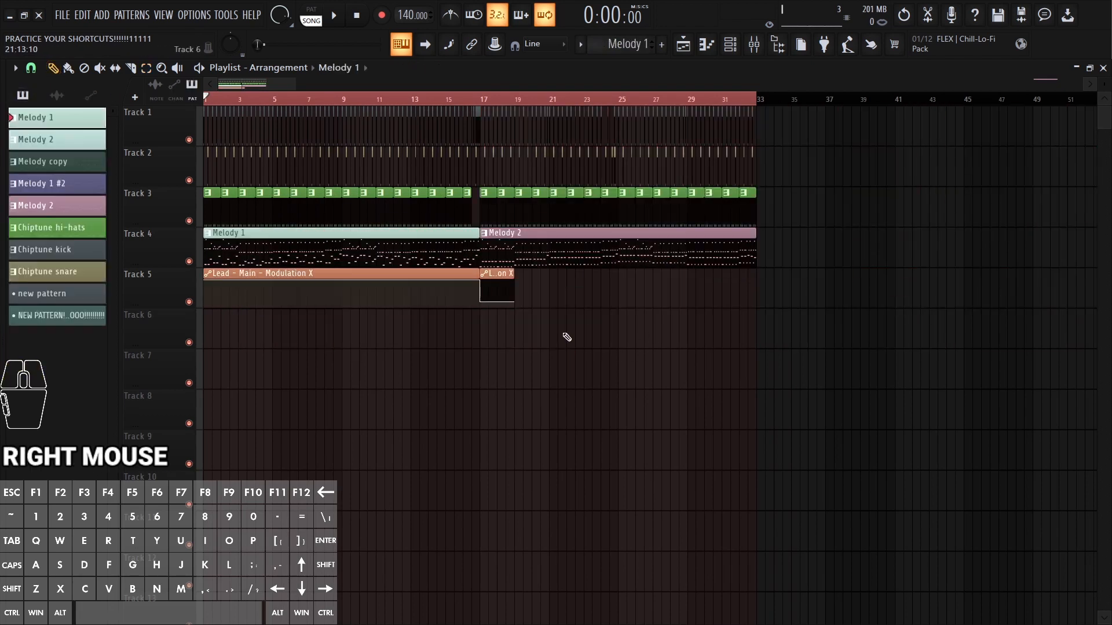
{"action": "left_click_drag", "start_coordinate": [295, 84], "coordinate": [290, 85]}
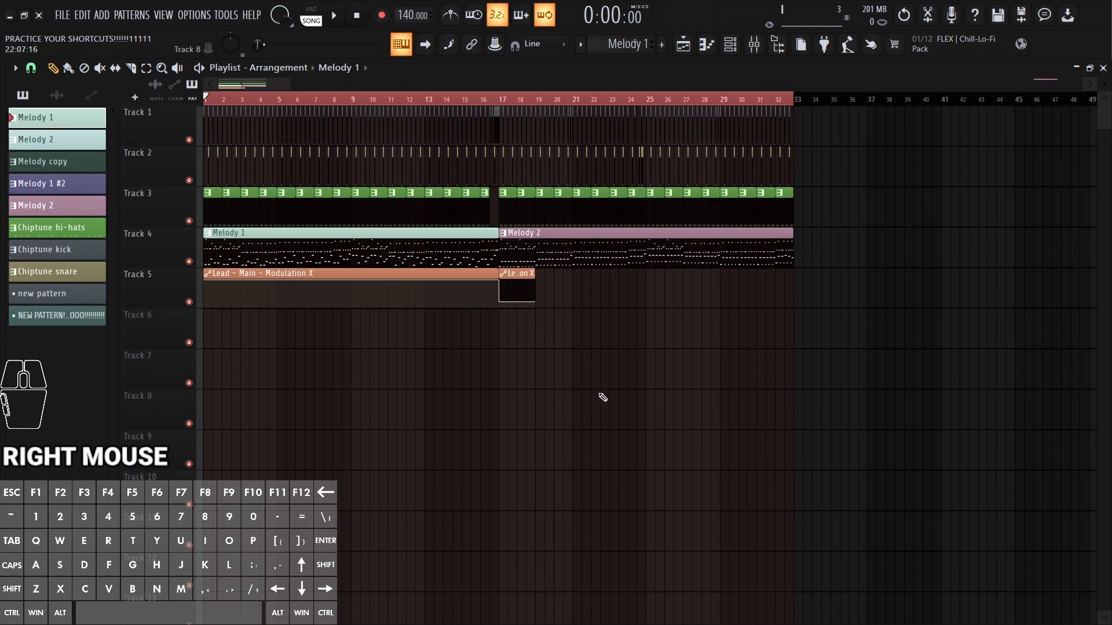
{"action": "left_click_drag", "start_coordinate": [871, 489], "coordinate": [502, 87]}
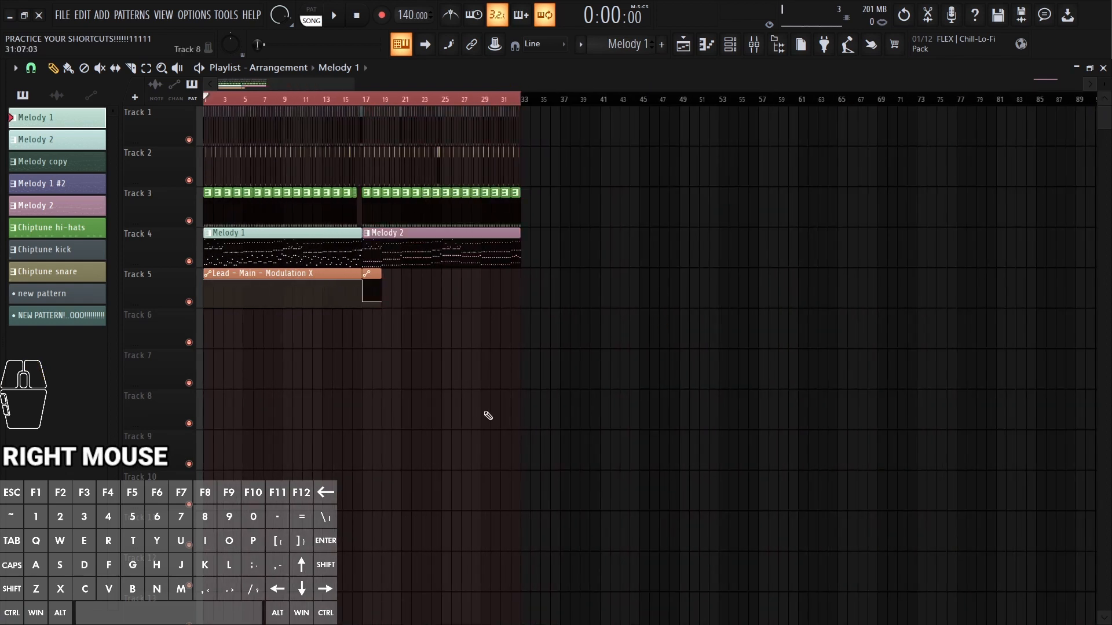
{"action": "left_click_drag", "start_coordinate": [579, 463], "coordinate": [439, 306], "text": "ctrl"}
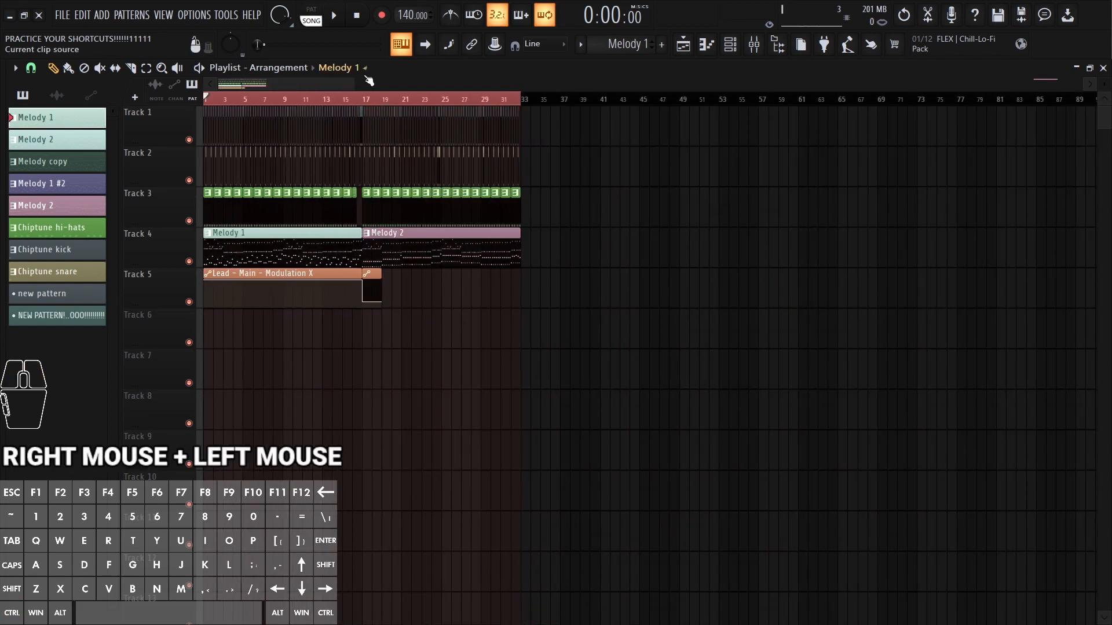
{"action": "left_click_drag", "start_coordinate": [365, 94], "coordinate": [370, 90]}
{"action": "key", "text": "ctrl+q"}
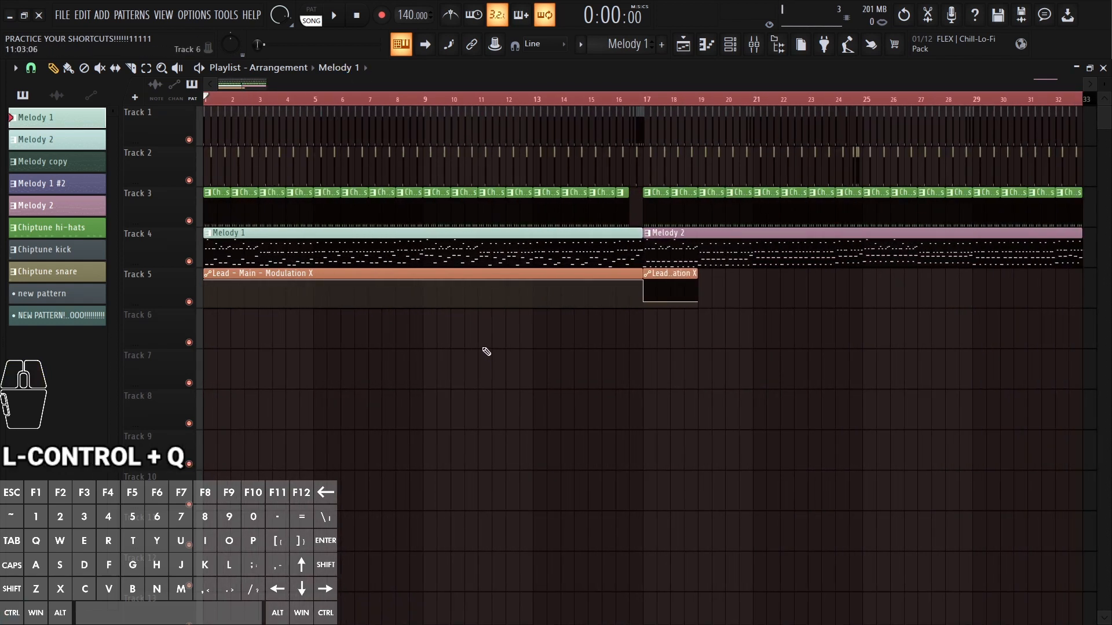
Step: Zoom in on bars 1 to 16 of the arrangement with the Zoom tool, and zoom back out
{"action": "key", "text": "shift+z"}
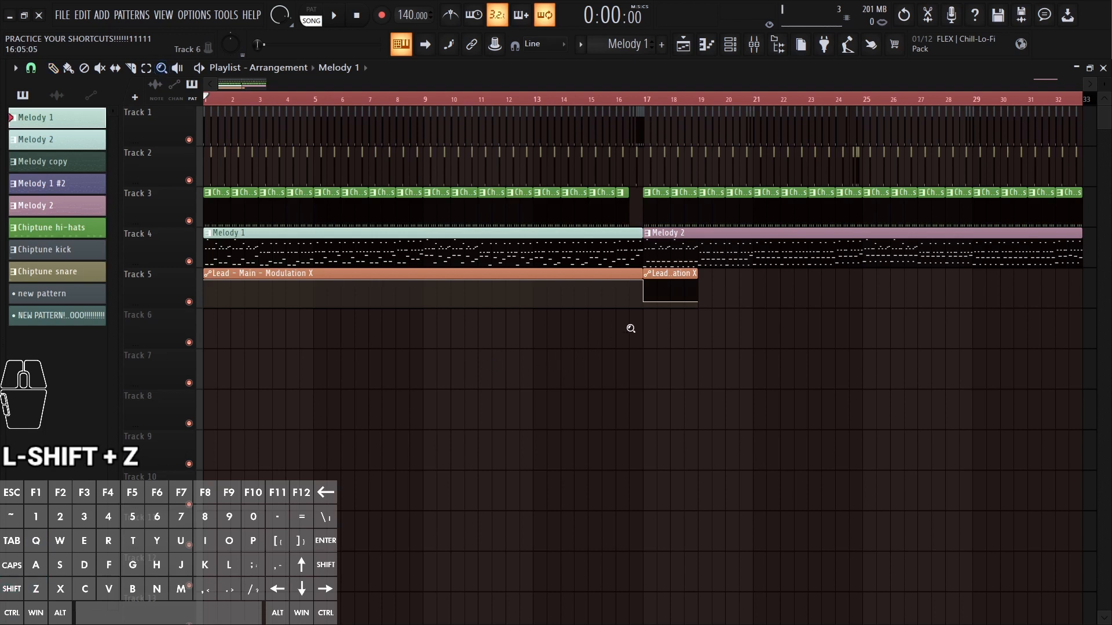
{"action": "left_click_drag", "start_coordinate": [643, 348], "coordinate": [274, 111]}
{"action": "right_click", "coordinate": [634, 82]}
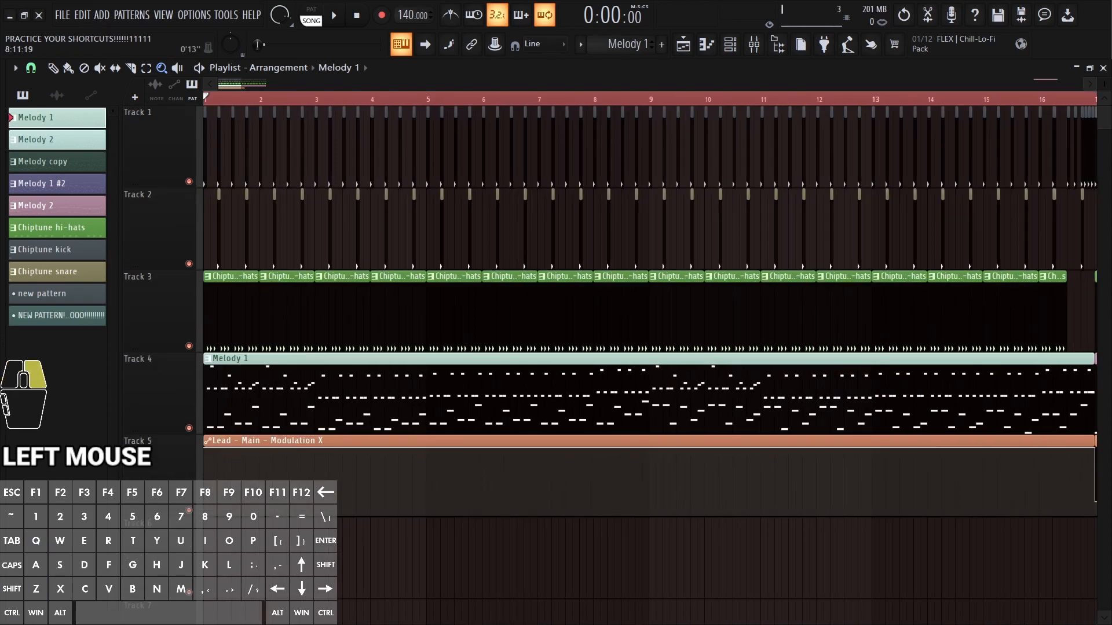
{"action": "scroll", "coordinate": [1102, 82], "scroll_direction": "down", "scroll_amount": 2}
{"action": "right_click", "coordinate": [679, 86]}
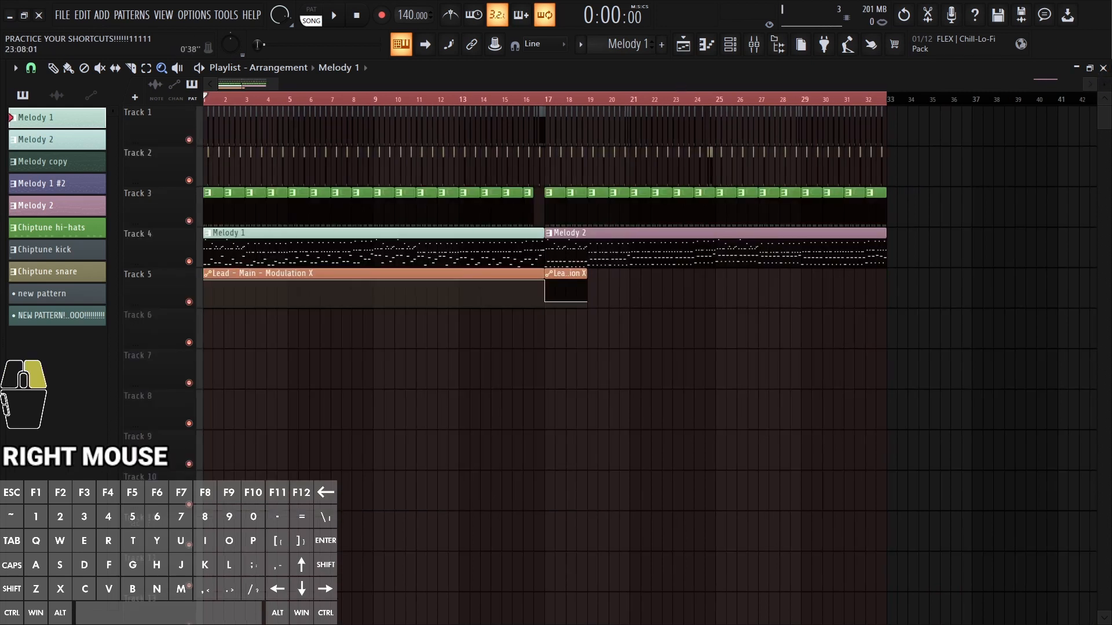
Step: Return to the Draw tool, zoom in on the first 13 bars directly with it, and zoom back out
{"action": "key", "text": "shift+p"}
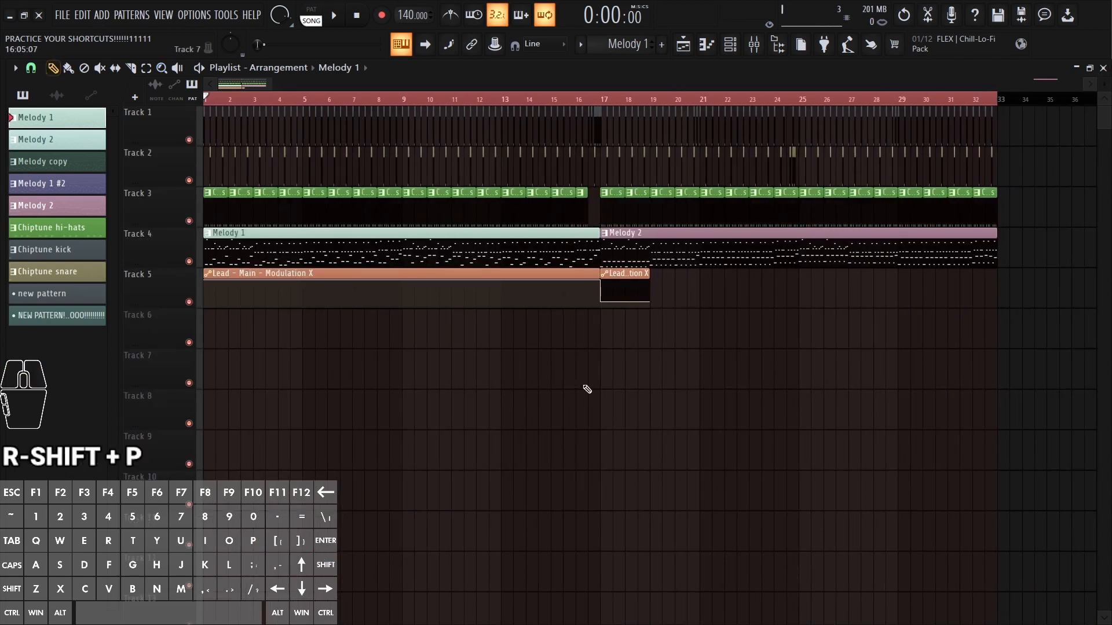
{"action": "key", "text": "ctrl"}
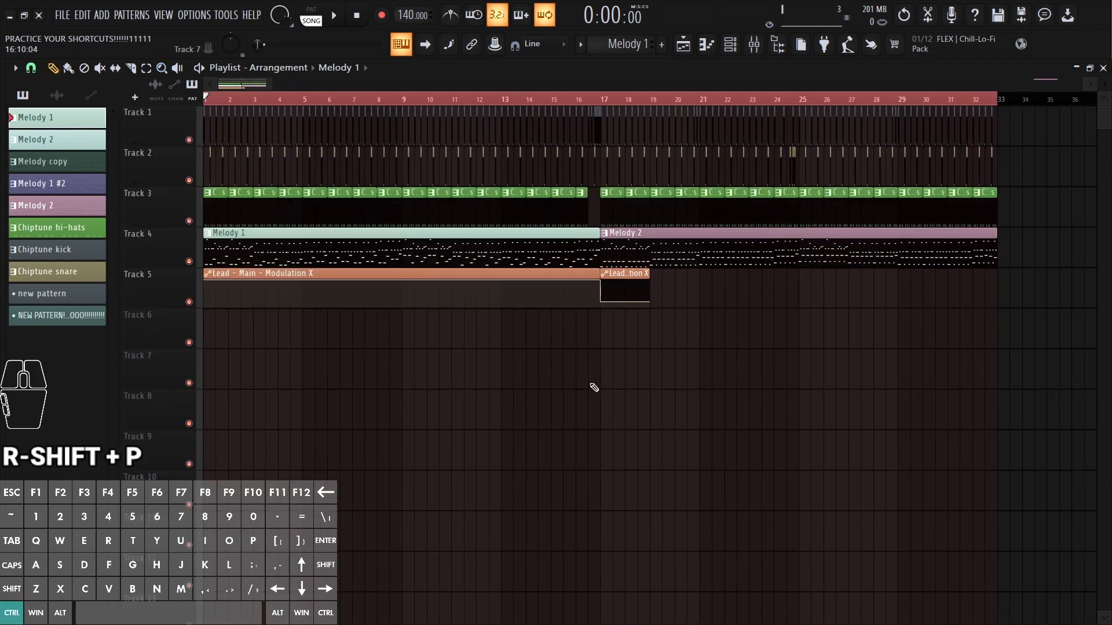
{"action": "left_click_drag", "start_coordinate": [529, 346], "coordinate": [33, 4]}
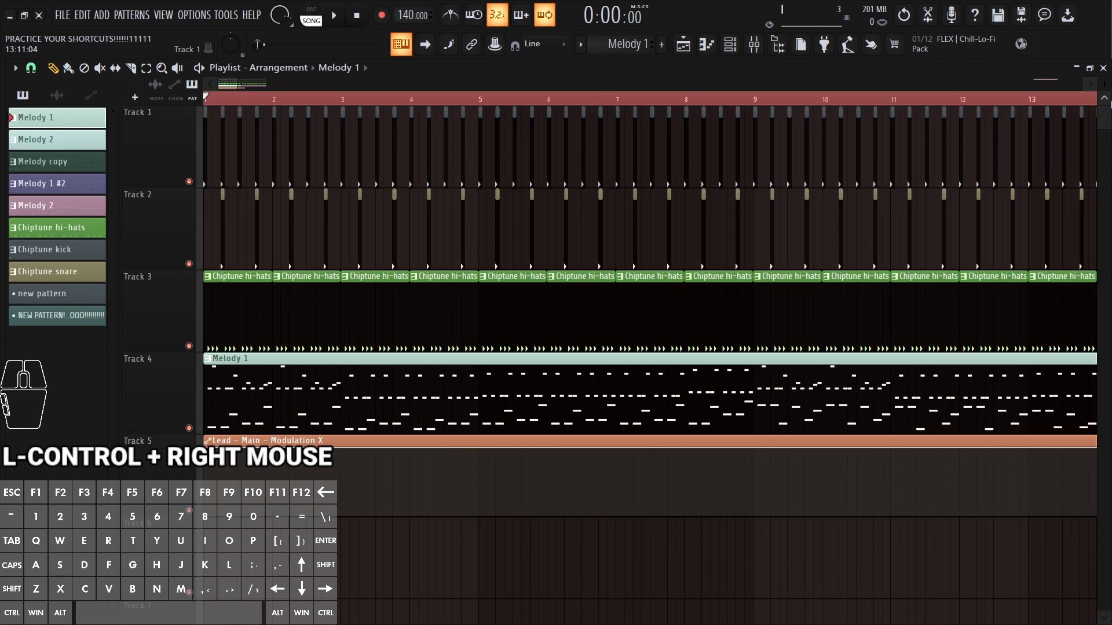
{"action": "middle_click", "coordinate": [584, 311]}
{"action": "right_click", "coordinate": [584, 312]}
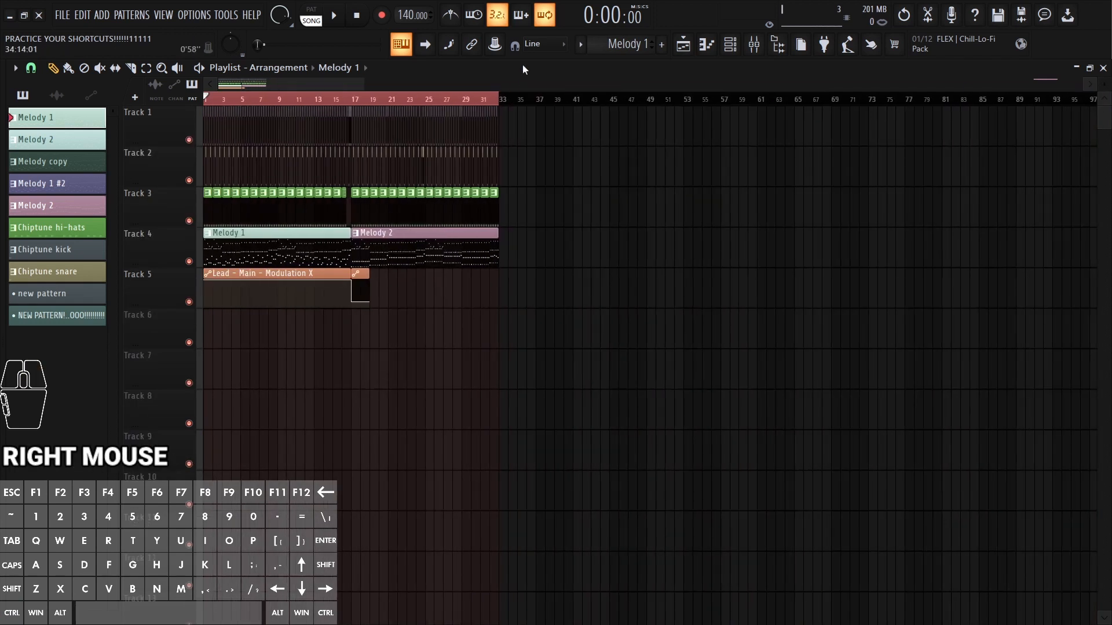
Step: Activate the Playback tool and play the arrangement from about bar 5, and stop playback
{"action": "scroll", "coordinate": [533, 89], "scroll_direction": "up", "scroll_amount": 4}
{"action": "scroll", "coordinate": [548, 335], "scroll_direction": "up", "scroll_amount": 3}
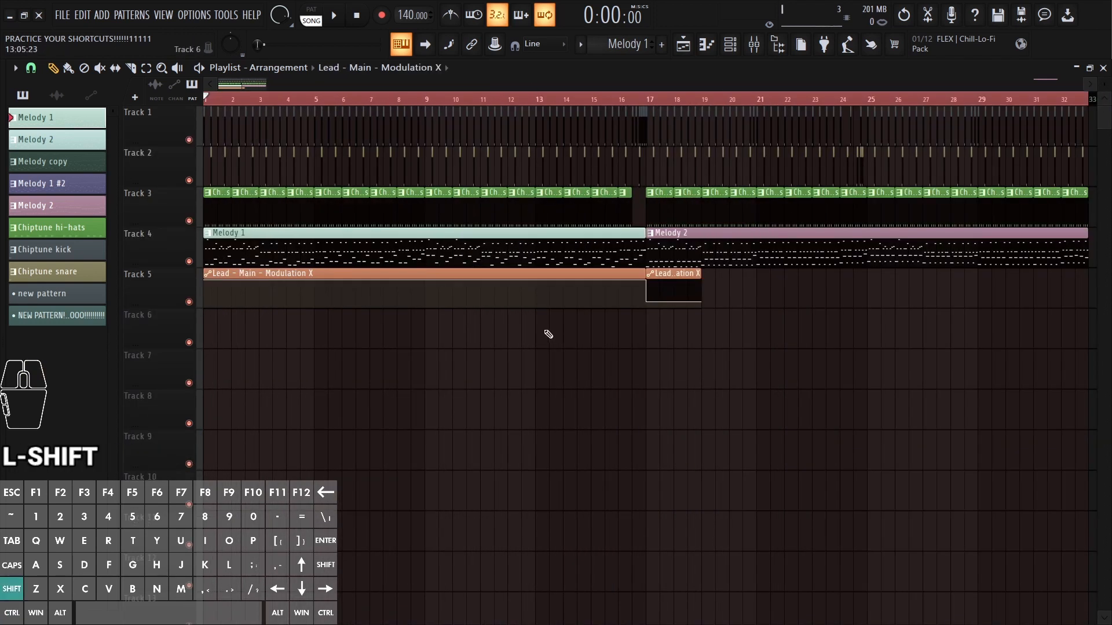
{"action": "key", "text": "shift+y"}
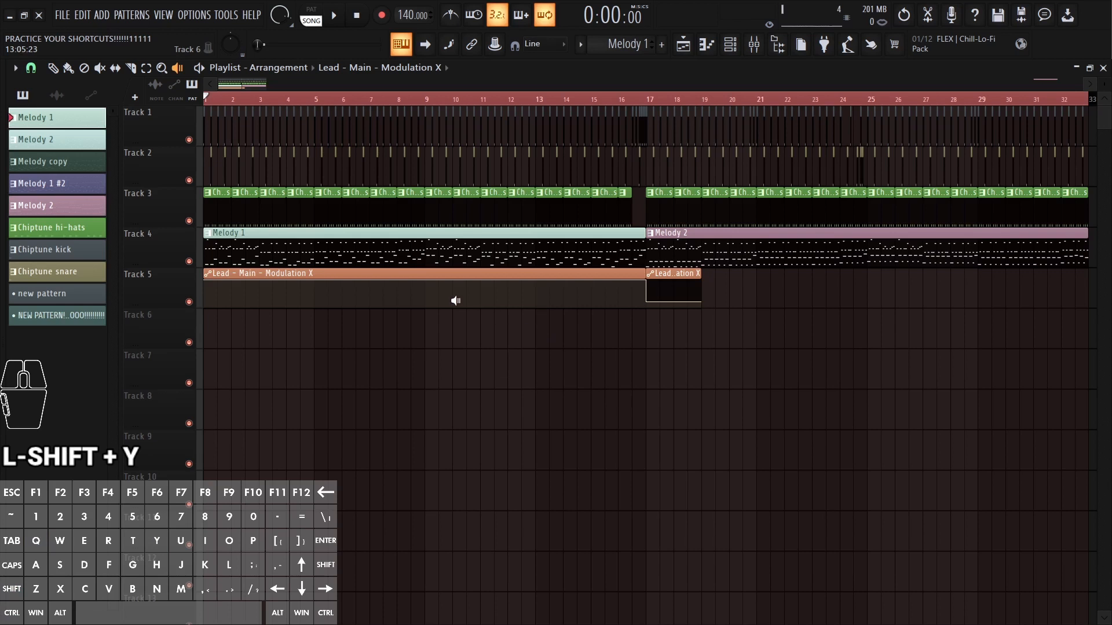
{"action": "right_click", "coordinate": [255, 168]}
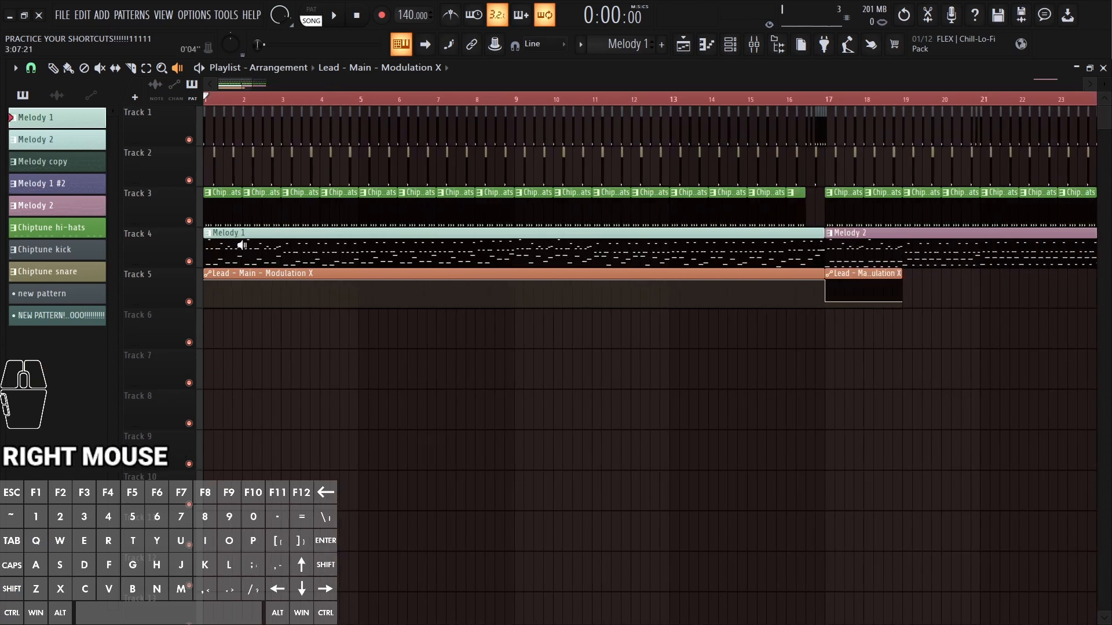
{"action": "right_click", "coordinate": [382, 91]}
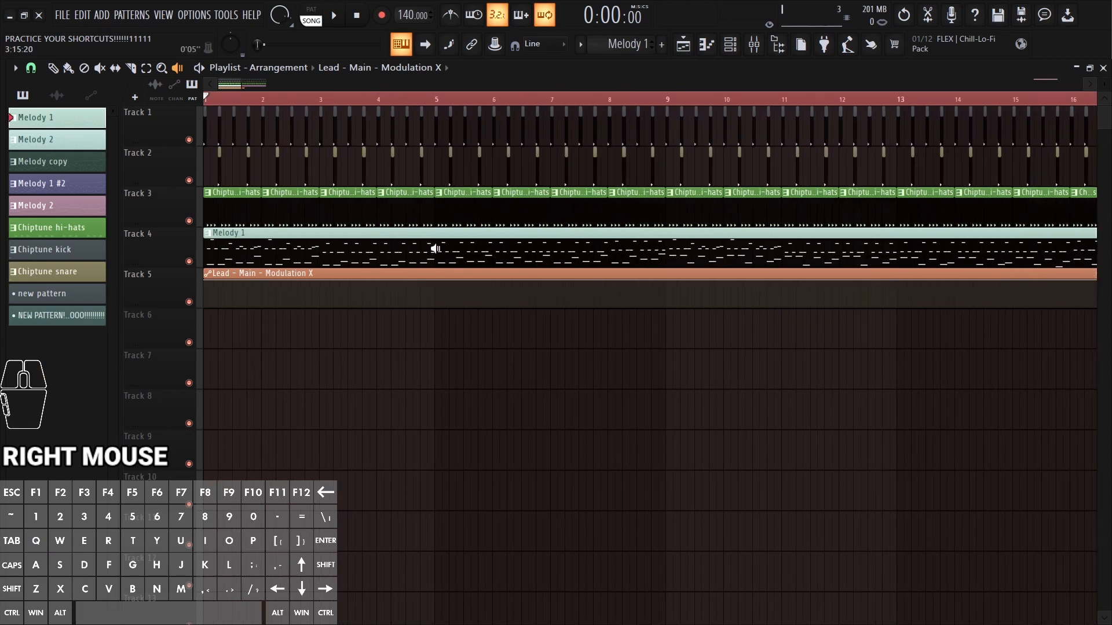
{"action": "left_click", "coordinate": [435, 249]}
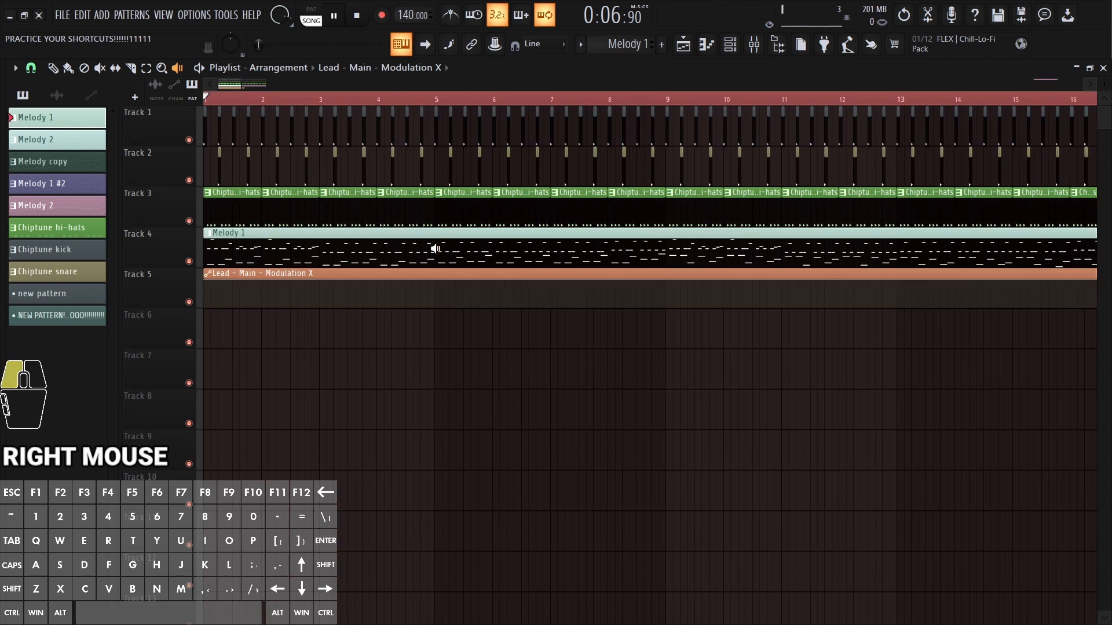
{"action": "left_click_drag", "start_coordinate": [435, 248], "coordinate": [435, 248]}
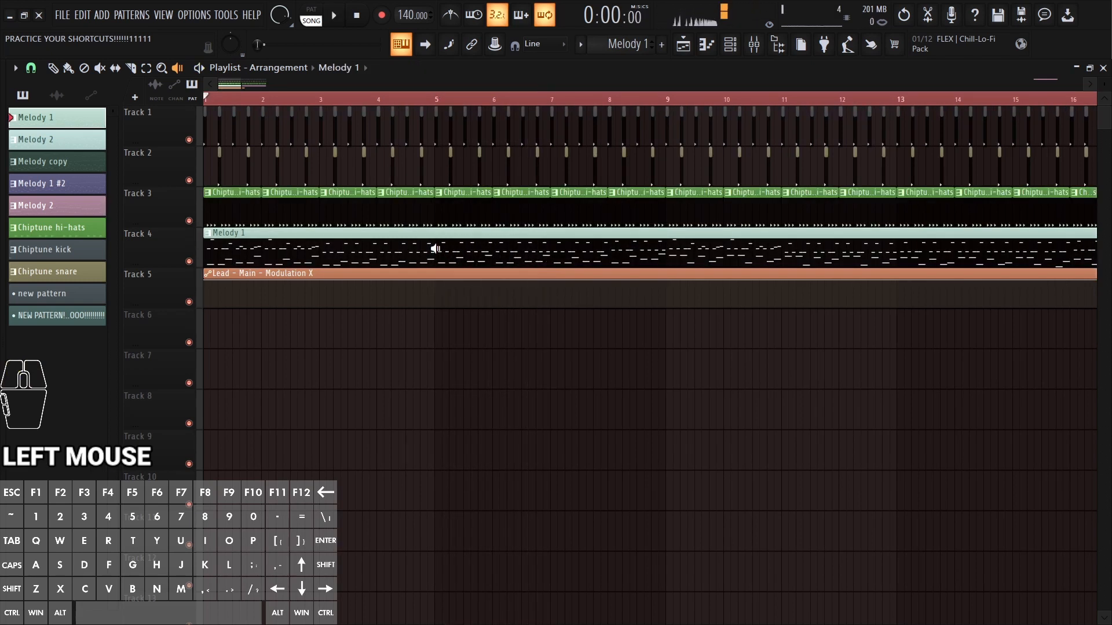
{"action": "right_click", "coordinate": [537, 85]}
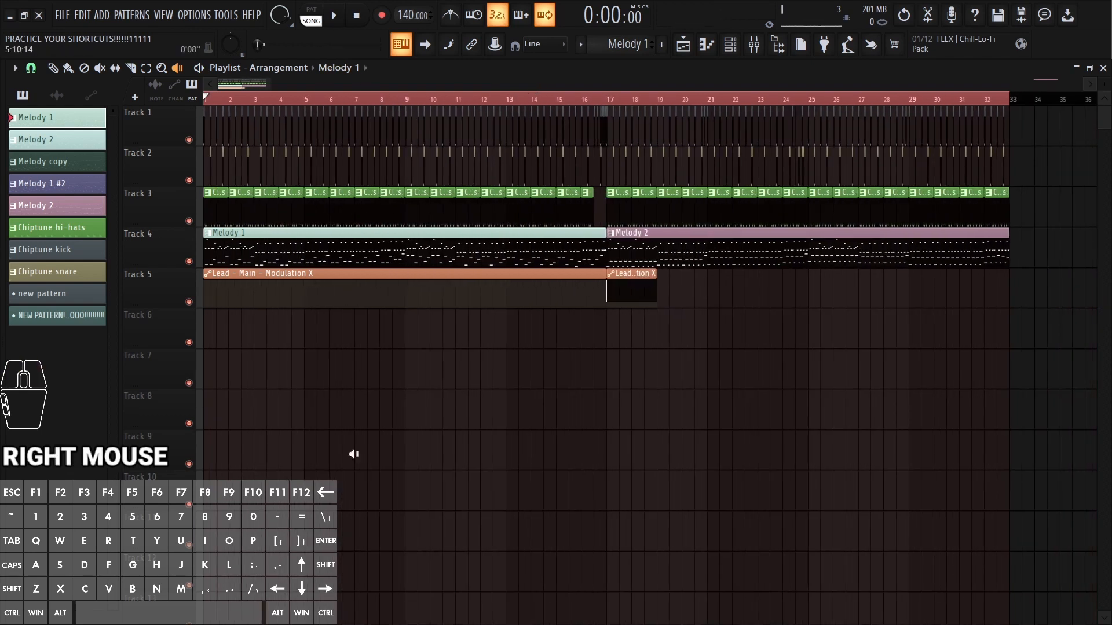
Step: Return to the Draw tool, try shifting the Melody 1 clip on Track 4, and quick-quantize the clips
{"action": "key", "text": "shift+p"}
{"action": "key", "text": "ctrl+q"}
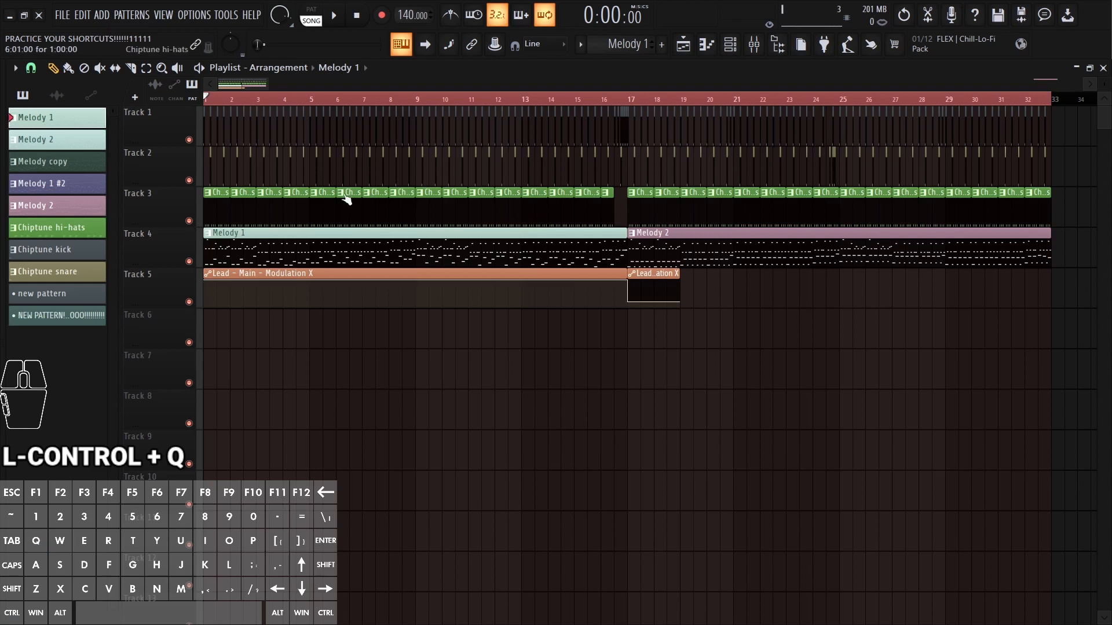
{"action": "left_click_drag", "start_coordinate": [279, 245], "coordinate": [168, 240]}
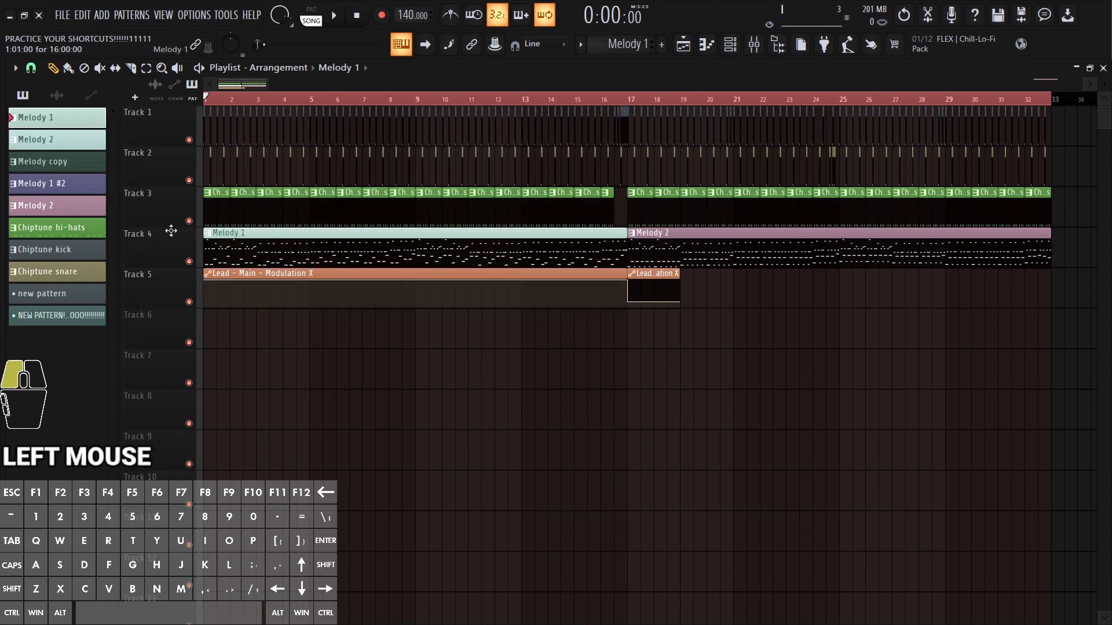
{"action": "mouse_move", "coordinate": [249, 251]}
{"action": "left_mouse_down"}
{"action": "mouse_move", "coordinate": [210, 248]}
{"action": "mouse_move", "coordinate": [345, 245]}
{"action": "mouse_move", "coordinate": [228, 303]}
{"action": "mouse_move", "coordinate": [846, 254]}
{"action": "mouse_move", "coordinate": [231, 249]}
{"action": "left_mouse_up"}
{"action": "left_click_drag", "start_coordinate": [364, 285], "coordinate": [539, 260]}
{"action": "key", "text": "ctrl+q"}
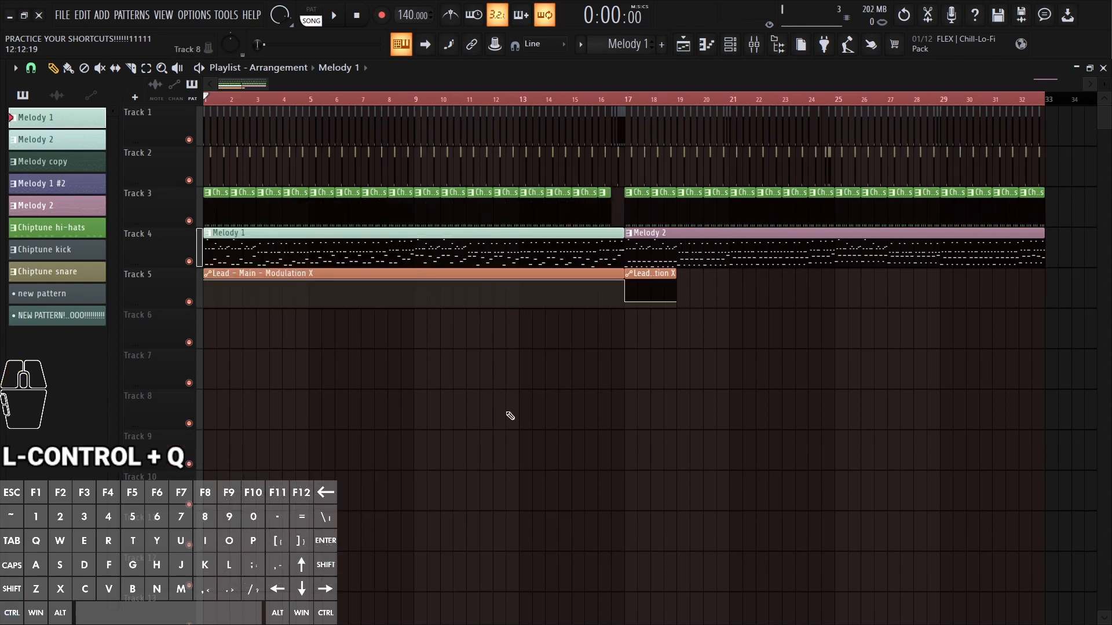
Step: Mute Track 4, solo it, and turn all tracks back on
{"action": "left_click", "coordinate": [189, 262]}
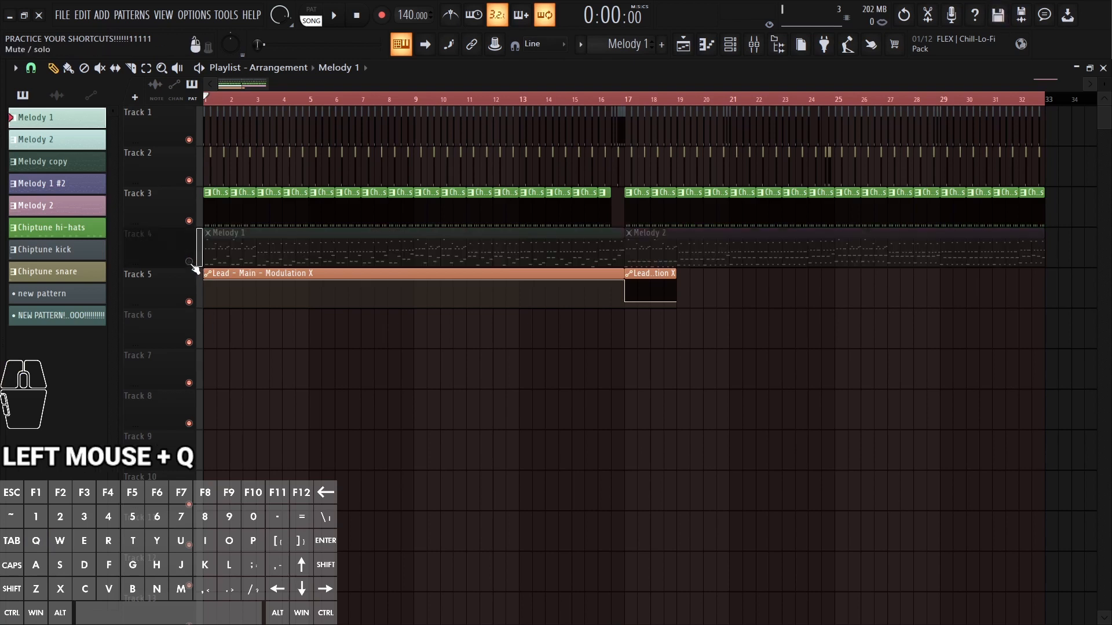
{"action": "right_click", "coordinate": [189, 263]}
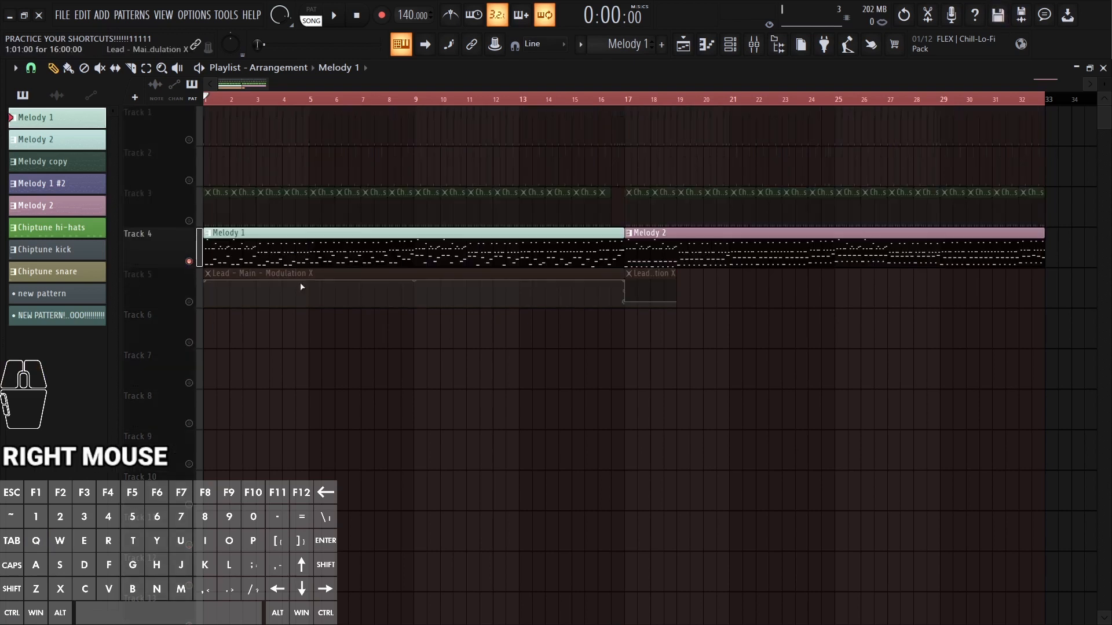
{"action": "right_click", "coordinate": [189, 261]}
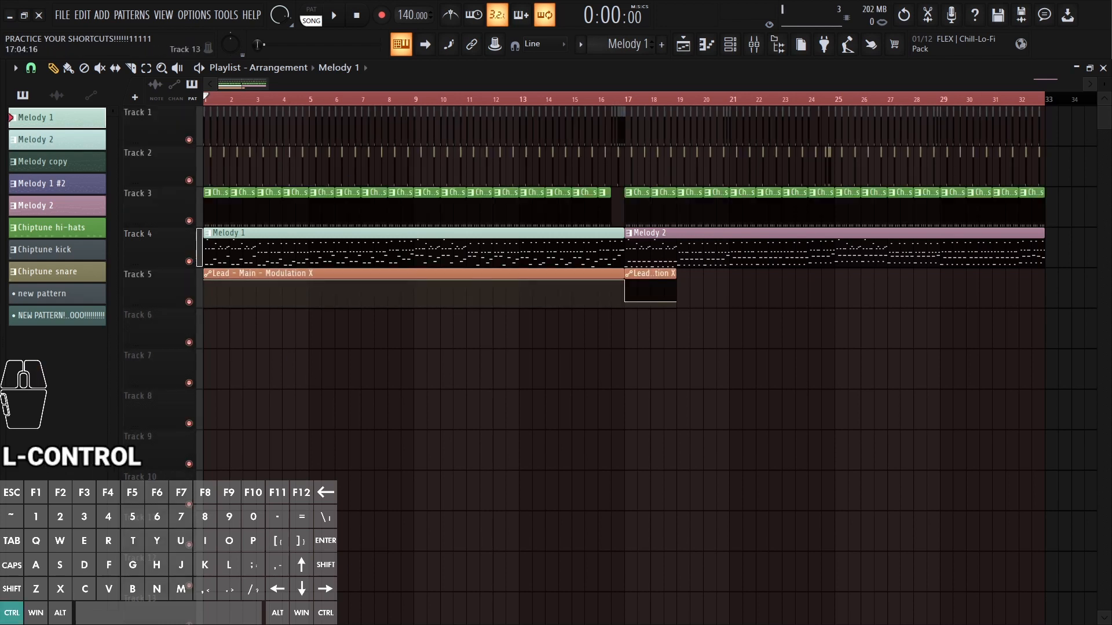
Step: Select every clip in the Playlist, and clear the selection
{"action": "key", "text": "ctrl+q"}
{"action": "key", "text": "ctrl+a"}
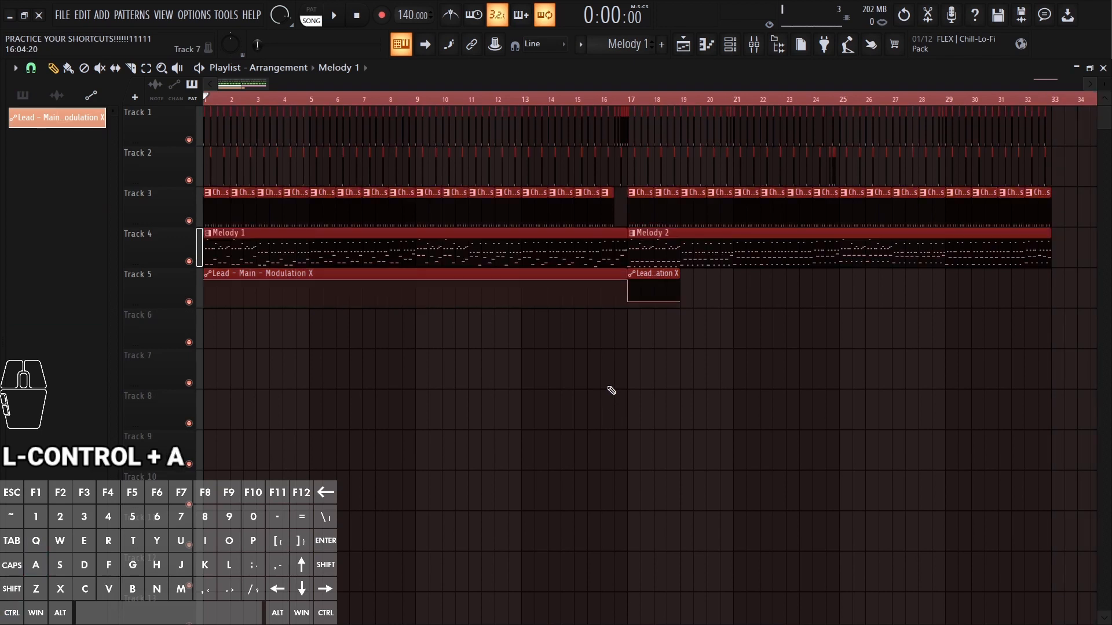
{"action": "right_click", "coordinate": [669, 85]}
{"action": "right_click", "coordinate": [881, 457]}
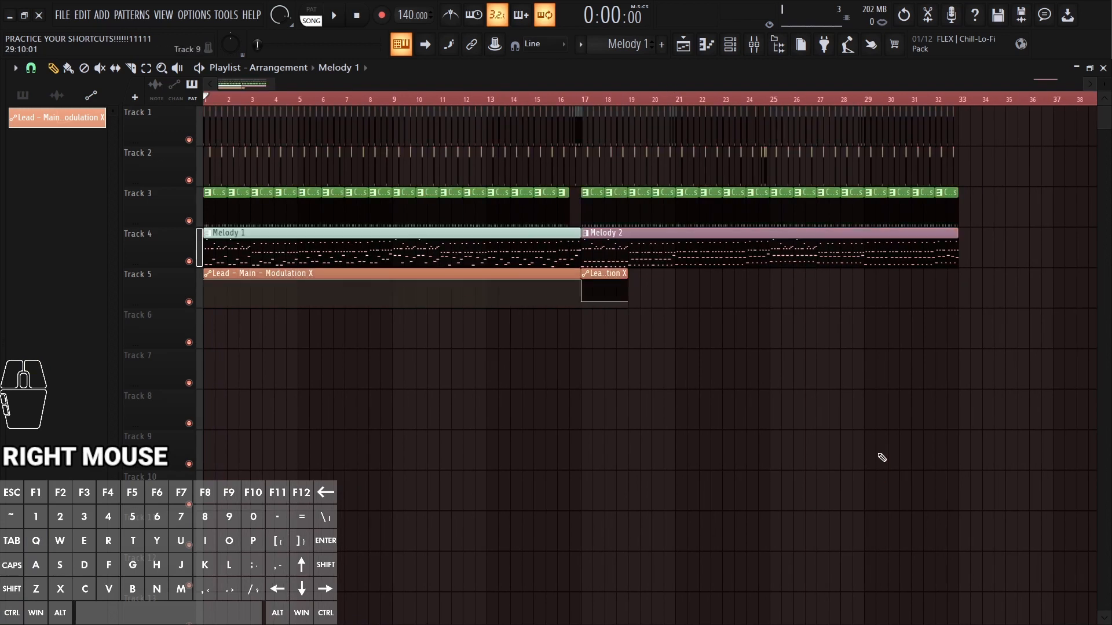
Step: Select the time range from bar 1 to 32 together with its clips, and deselect the clips
{"action": "left_click", "coordinate": [970, 100], "text": "ctrl"}
{"action": "left_click_drag", "start_coordinate": [961, 102], "coordinate": [204, 101]}
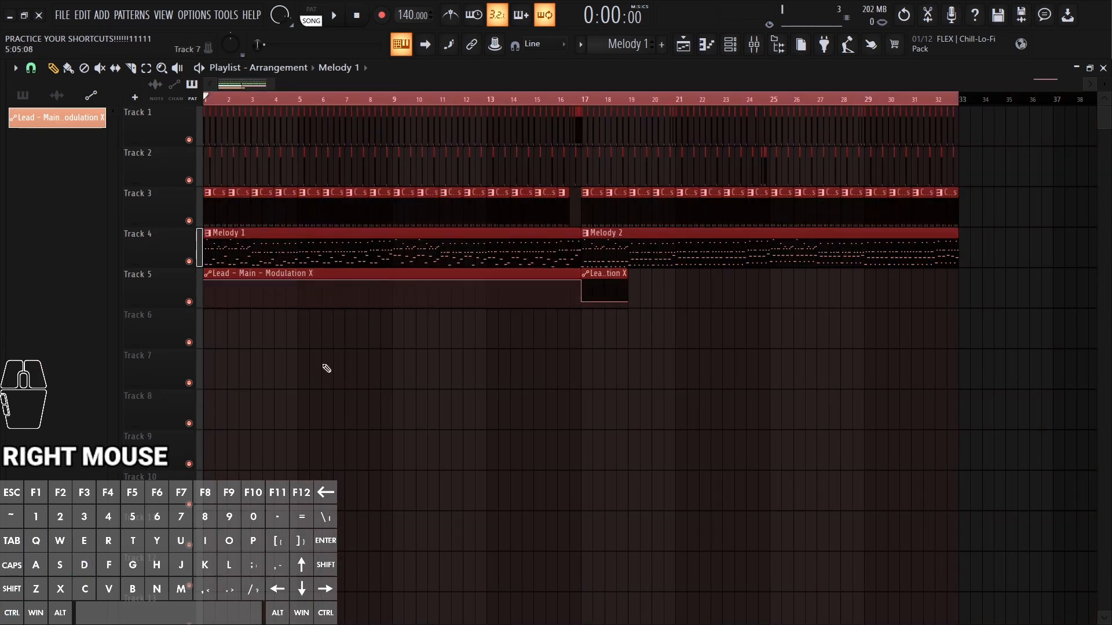
{"action": "right_click", "coordinate": [615, 399]}
Step: Try to move the Melody 1 clip on Track 4 freely without snapping to the grid
{"action": "key", "text": "ctrl+q"}
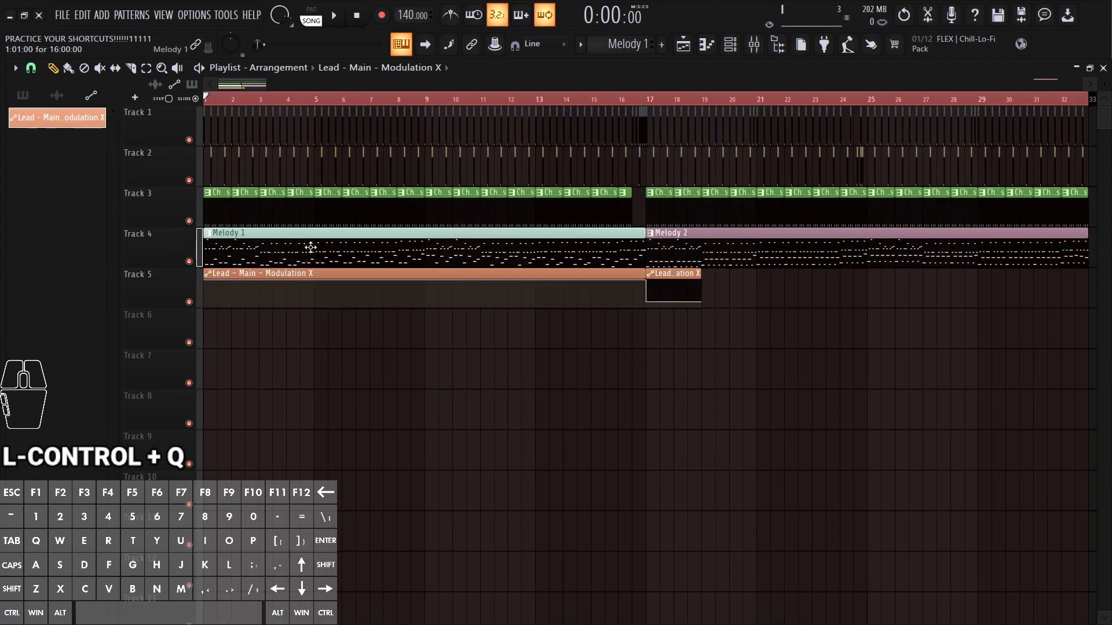
{"action": "key", "text": "alt"}
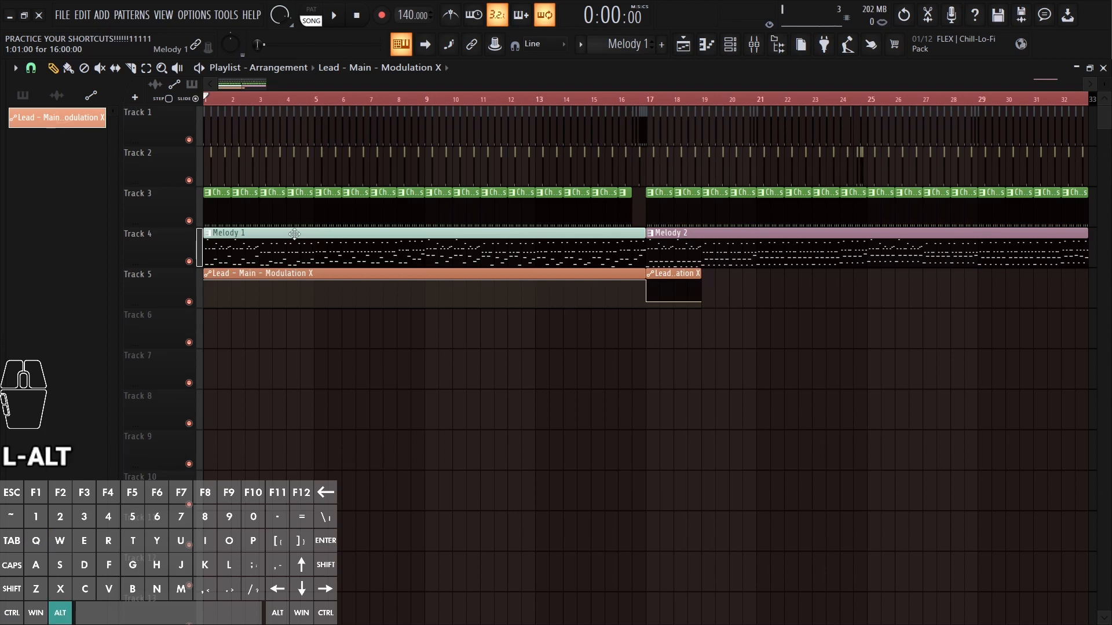
{"action": "left_click_drag", "start_coordinate": [294, 234], "coordinate": [267, 237], "text": "alt"}
Step: Merge Melody 1, Melody 2 and the hi-hats clips around bar 17 into one pattern clip, and undo the merge
{"action": "scroll", "coordinate": [565, 402], "scroll_direction": "down", "scroll_amount": 2, "text": "ctrl"}
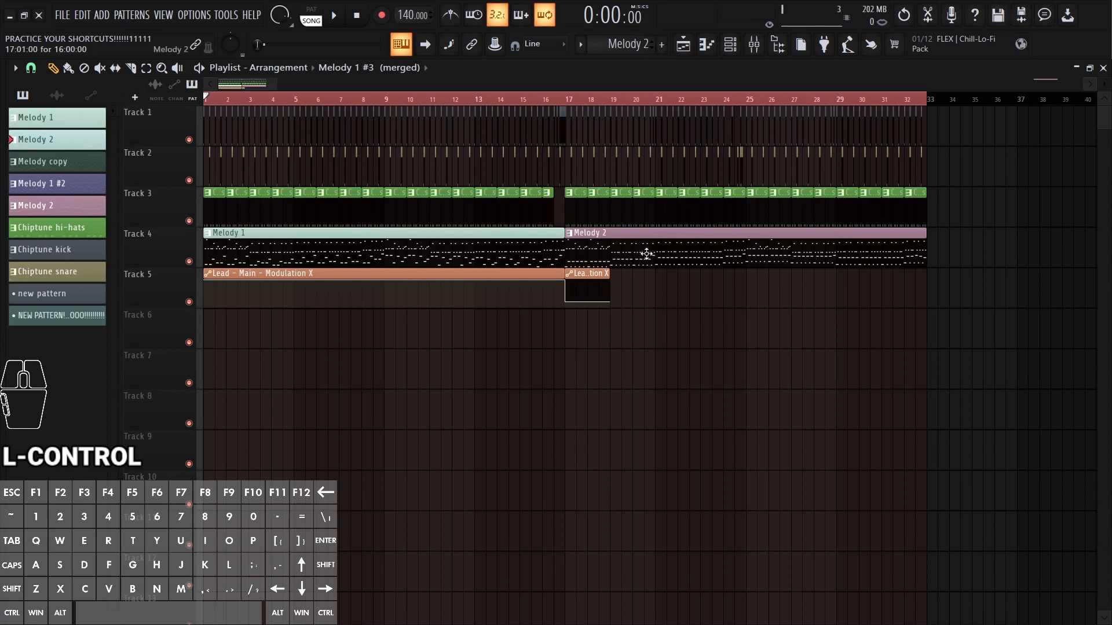
{"action": "key", "text": "ctrl"}
{"action": "left_click_drag", "start_coordinate": [673, 229], "coordinate": [466, 215], "text": "ctrl"}
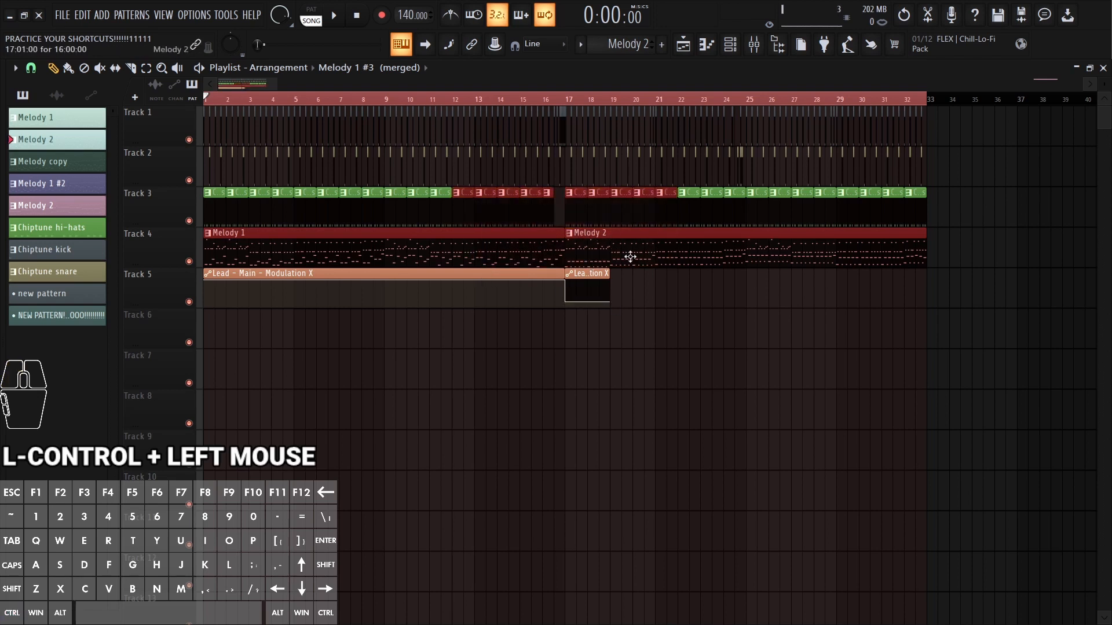
{"action": "key", "text": "ctrl+g"}
{"action": "left_click", "coordinate": [556, 251]}
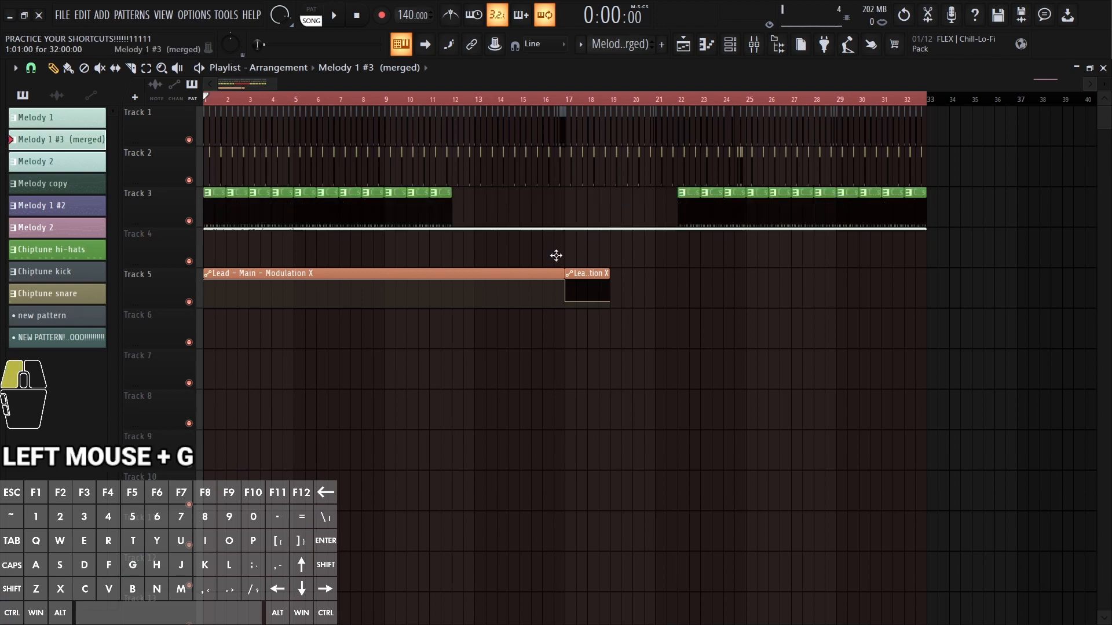
{"action": "right_click", "coordinate": [548, 223]}
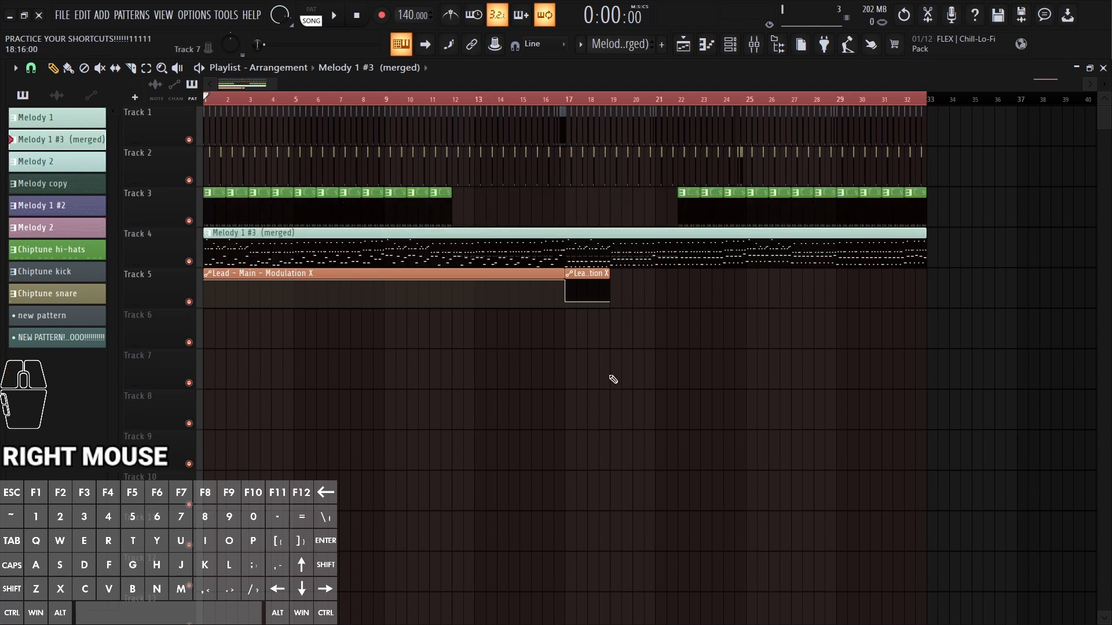
{"action": "key", "text": "ctrl+alt+z"}
{"action": "key", "text": "ctrl+alt+z"}
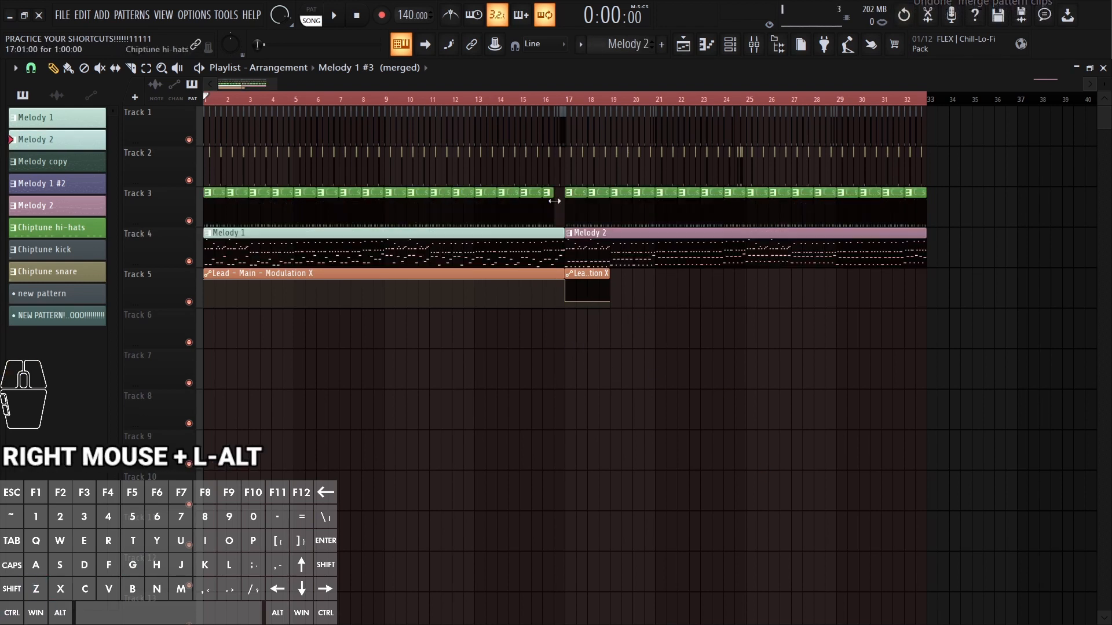
Step: Set a timeline selection over about the first four bars, and clear the time selection
{"action": "key", "text": "ctrl+q"}
{"action": "left_click_drag", "start_coordinate": [970, 104], "coordinate": [200, 153]}
{"action": "double_click", "coordinate": [253, 99]}
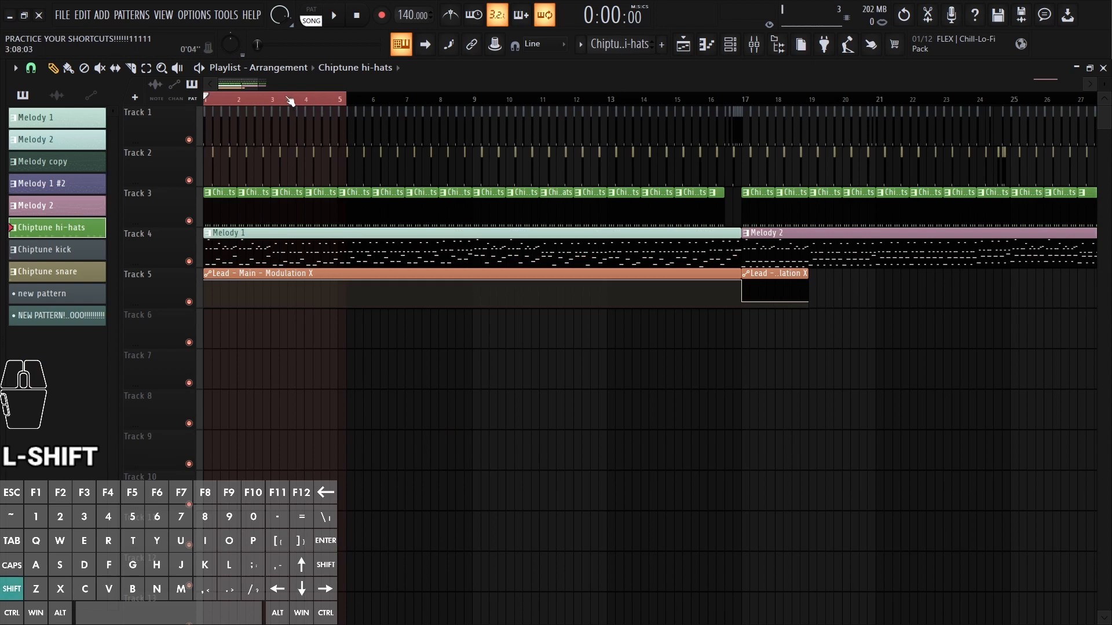
{"action": "mouse_move", "coordinate": [290, 101]}
{"action": "left_mouse_down"}
{"action": "mouse_move", "coordinate": [667, 117]}
{"action": "mouse_move", "coordinate": [260, 118]}
{"action": "mouse_move", "coordinate": [753, 121]}
{"action": "mouse_move", "coordinate": [288, 118]}
{"action": "left_mouse_up"}
{"action": "left_click", "coordinate": [424, 375]}
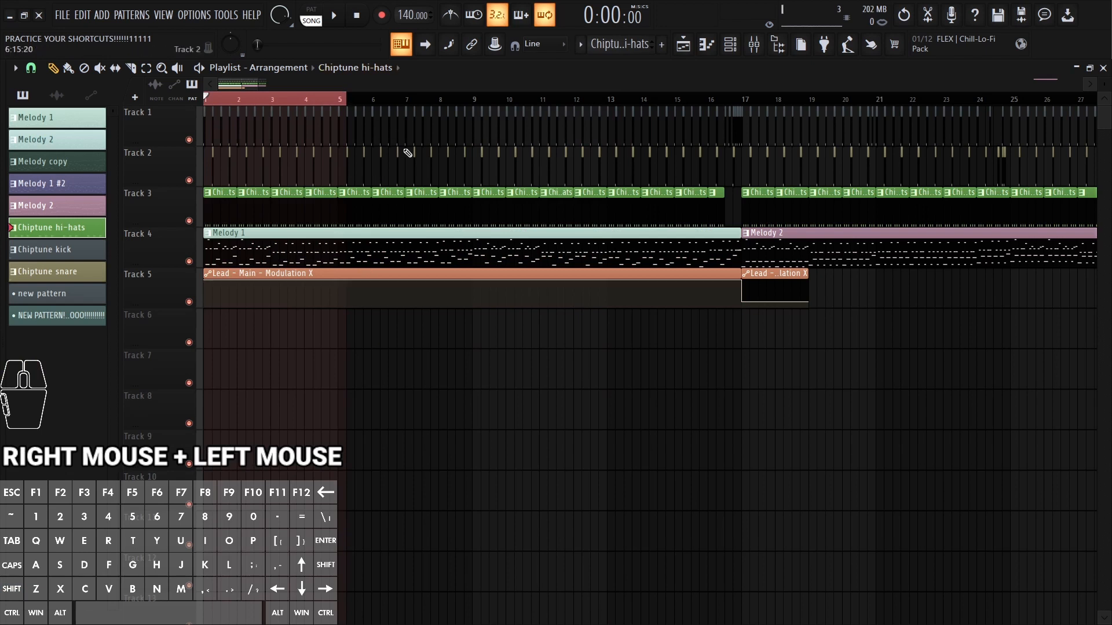
{"action": "key", "text": "ctrl+d"}
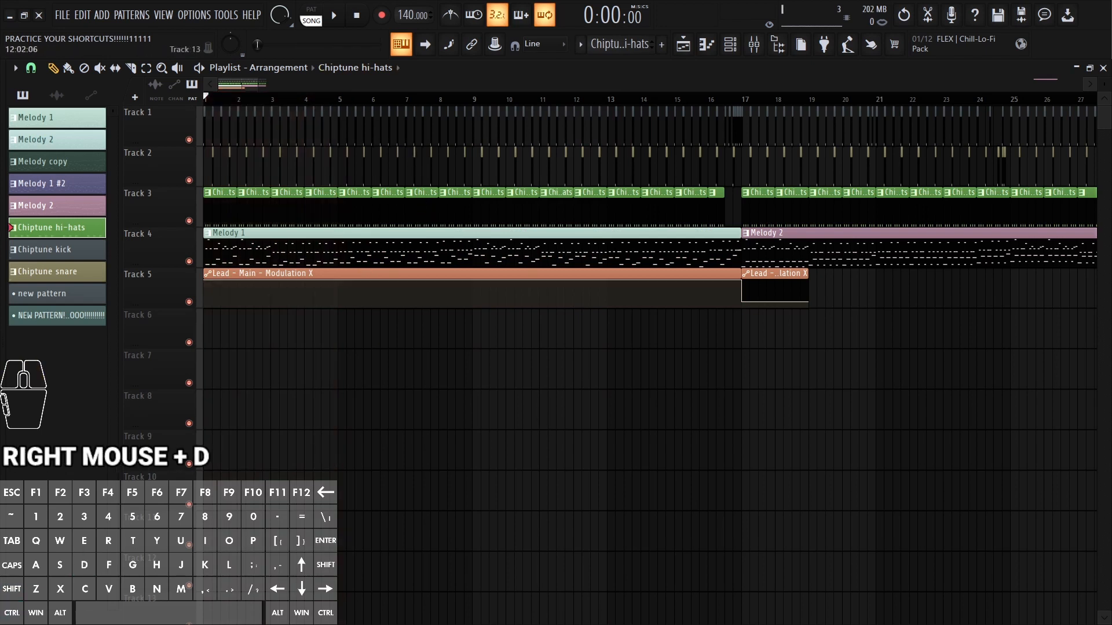
Step: Select the last Chiptune hi-hats clip on Track 3, duplicate it into bar 33, and deselect it
{"action": "scroll", "coordinate": [1000, 216], "scroll_direction": "down", "scroll_amount": 2}
{"action": "left_click", "coordinate": [1023, 205], "text": "ctrl"}
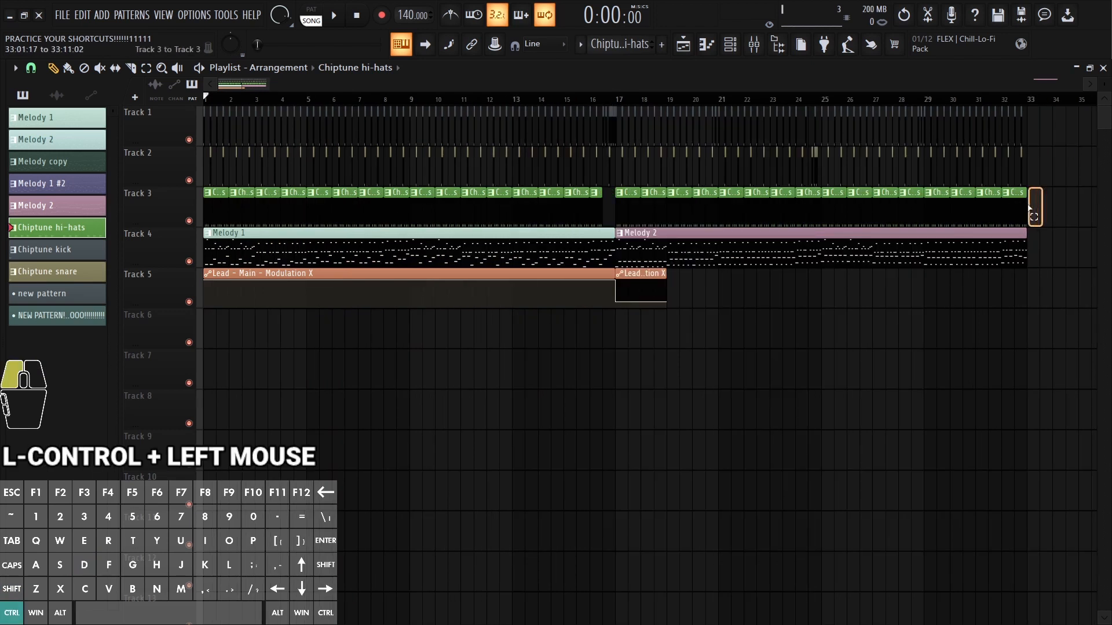
{"action": "right_click", "coordinate": [920, 83]}
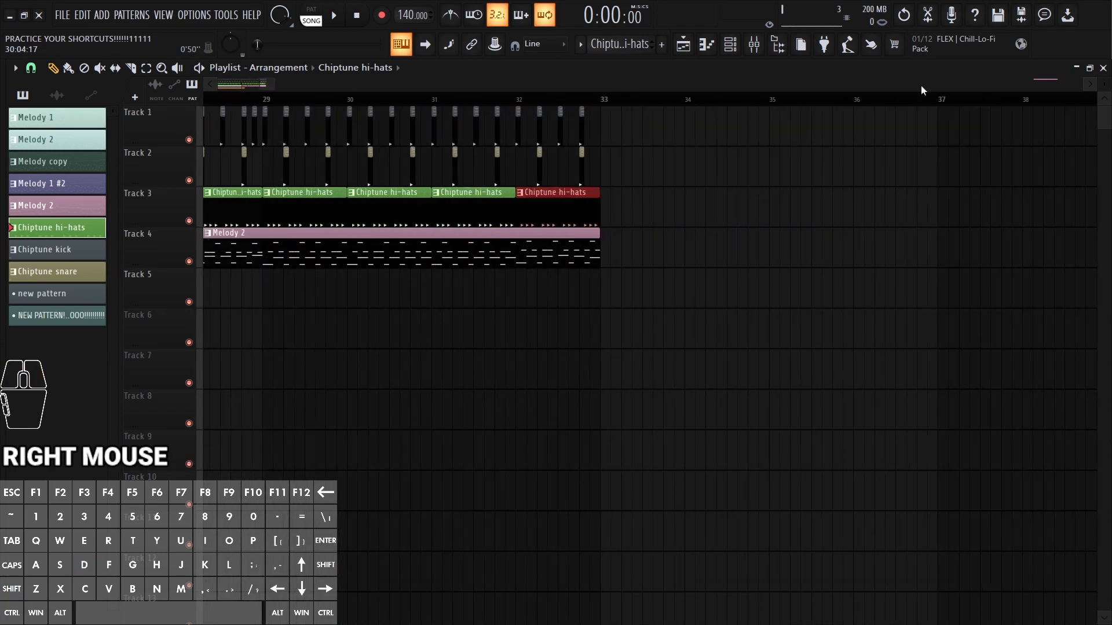
{"action": "key", "text": "ctrl+b"}
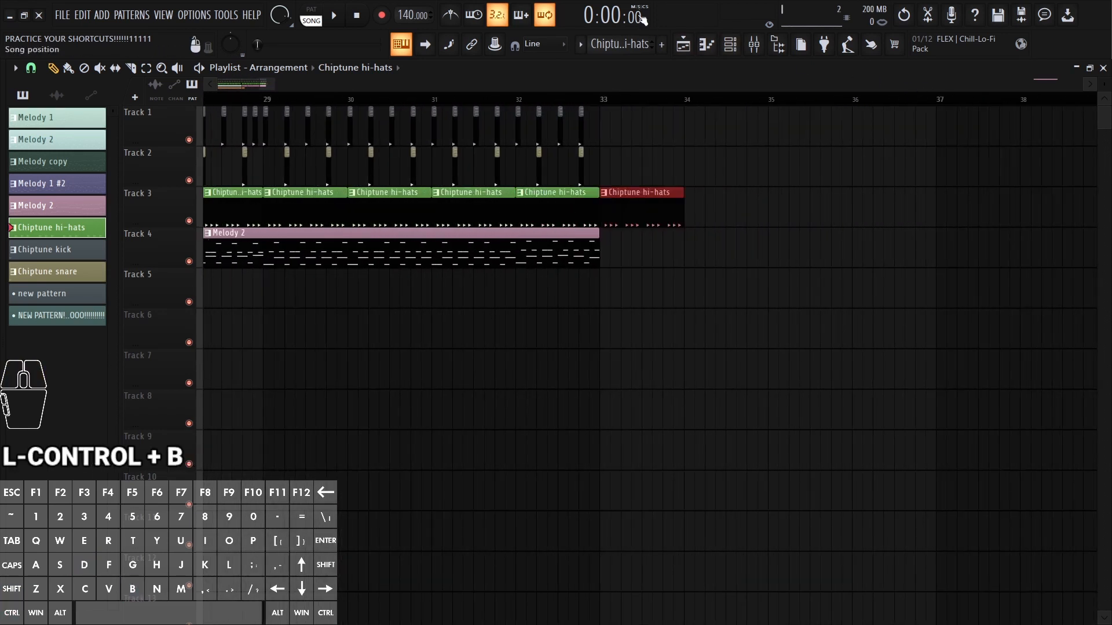
{"action": "right_click", "coordinate": [701, 150]}
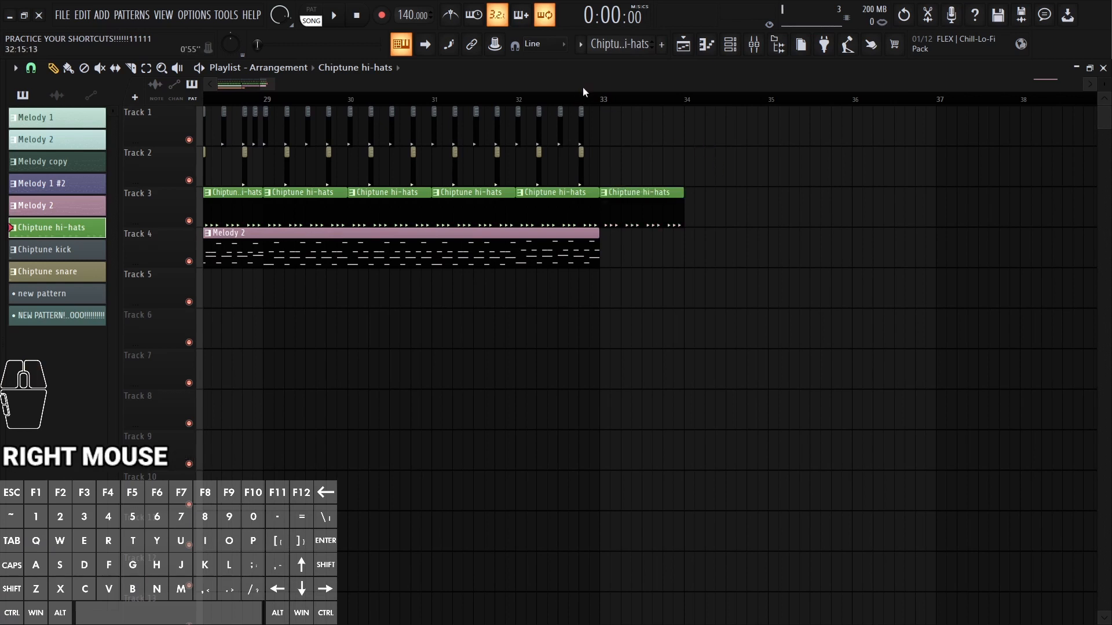
Step: Duplicate the hi-hats clip in bar 33 repeatedly along Track 3 until about bar 62
{"action": "left_click", "coordinate": [666, 210], "text": "ctrl+shift"}
{"action": "key", "text": "ctrl+b"}
{"action": "key", "text": "ctrl+b"}
{"action": "key", "text": "ctrl+b"}
{"action": "key", "text": "ctrl+b"}
{"action": "key", "text": "ctrl+b"}
{"action": "key", "text": "ctrl+b"}
{"action": "key", "text": "ctrl+b"}
{"action": "key", "text": "ctrl+b"}
{"action": "key", "text": "ctrl+b"}
{"action": "key", "text": "ctrl+b"}
{"action": "key", "text": "ctrl+b"}
{"action": "key", "text": "ctrl+b"}
{"action": "key", "text": "ctrl+b"}
{"action": "key", "text": "ctrl+b"}
{"action": "key", "text": "ctrl+b"}
{"action": "key", "text": "ctrl+b"}
{"action": "key", "text": "ctrl+b"}
{"action": "key", "text": "ctrl+b"}
{"action": "key", "text": "ctrl+b"}
{"action": "key", "text": "ctrl+b"}
{"action": "key", "text": "ctrl+b"}
{"action": "key", "text": "ctrl+b"}
{"action": "key", "text": "ctrl+b"}
{"action": "key", "text": "ctrl+b"}
{"action": "key", "text": "ctrl+b"}
{"action": "key", "text": "ctrl+b"}
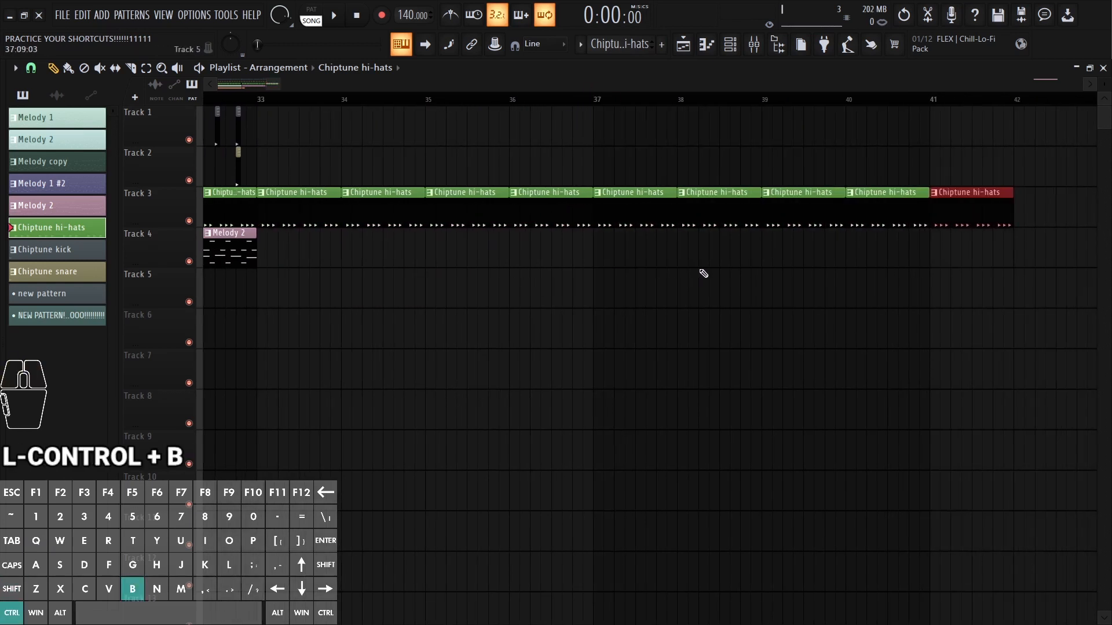
{"action": "right_click", "coordinate": [776, 82]}
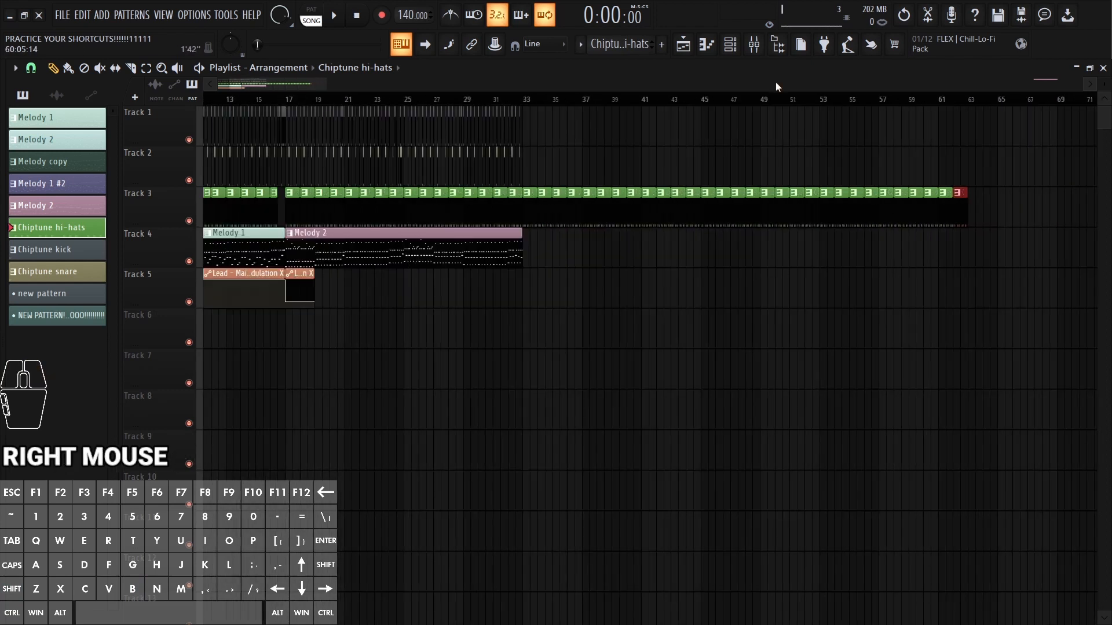
Step: Undo the repeated hi-hats duplicates on Track 3 back to the single clip in bar 33
{"action": "key", "text": "ctrl+z"}
{"action": "key", "text": "ctrl+alt+z"}
{"action": "key", "text": "ctrl+alt+z"}
{"action": "key", "text": "ctrl+alt+z"}
{"action": "key", "text": "ctrl+alt+z"}
{"action": "key", "text": "ctrl+alt+z"}
{"action": "key", "text": "ctrl+alt+z"}
{"action": "key", "text": "ctrl+alt+z"}
{"action": "key", "text": "ctrl+alt+z"}
{"action": "key", "text": "ctrl+alt+z"}
{"action": "key", "text": "ctrl+alt+z"}
{"action": "key", "text": "ctrl+alt+z"}
{"action": "key", "text": "ctrl+alt+z"}
{"action": "key", "text": "ctrl+alt+z"}
{"action": "key", "text": "ctrl+alt+z"}
{"action": "key", "text": "ctrl+alt+z"}
{"action": "key", "text": "ctrl+alt+z"}
{"action": "key", "text": "ctrl+alt+z"}
{"action": "key", "text": "ctrl+alt+z"}
{"action": "key", "text": "ctrl+alt+z"}
{"action": "key", "text": "ctrl+alt+z"}
{"action": "key", "text": "ctrl+alt+z"}
{"action": "key", "text": "ctrl+alt+z"}
{"action": "key", "text": "ctrl+alt+z"}
{"action": "key", "text": "ctrl+alt+z"}
{"action": "key", "text": "ctrl+alt+z"}
{"action": "key", "text": "ctrl+alt+z"}
{"action": "key", "text": "ctrl+alt+z"}
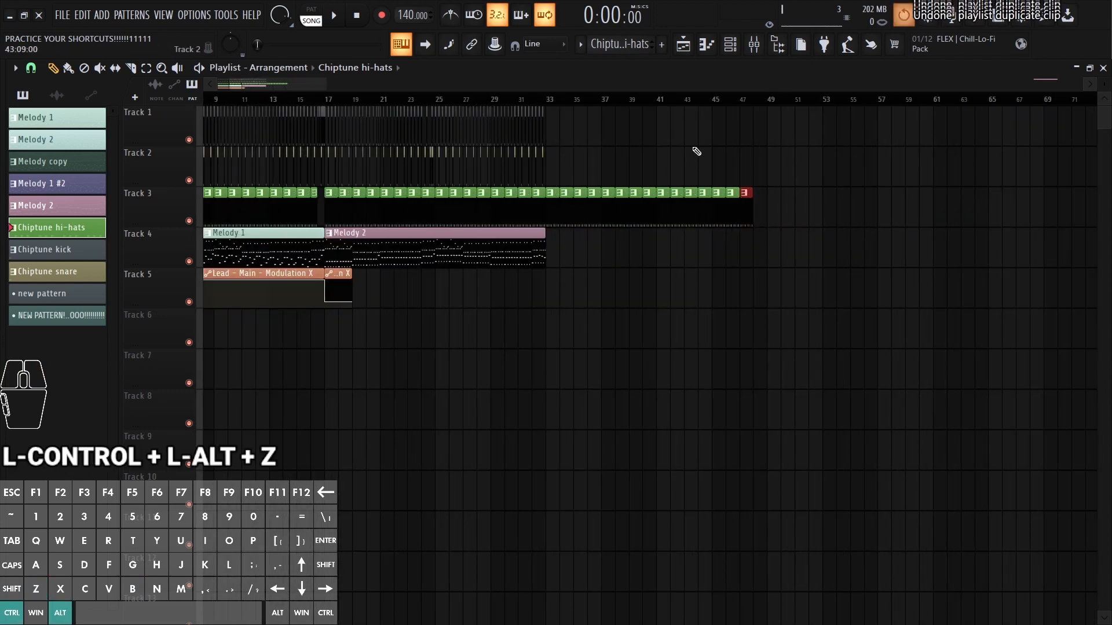
Step: Move the song position to bar 33, select bars 33 and 34 as the time range, and deselect the hi-hats clip
{"action": "right_click", "coordinate": [605, 82]}
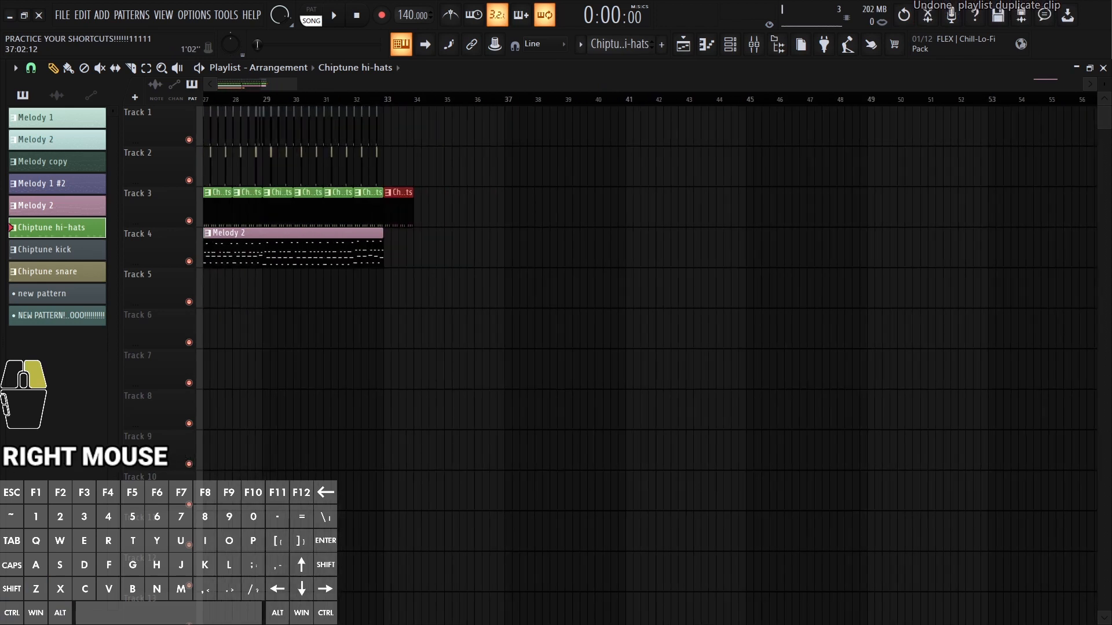
{"action": "left_click", "coordinate": [425, 102]}
{"action": "right_click", "coordinate": [423, 102]}
{"action": "left_click_drag", "start_coordinate": [383, 101], "coordinate": [547, 100]}
{"action": "right_click", "coordinate": [553, 174]}
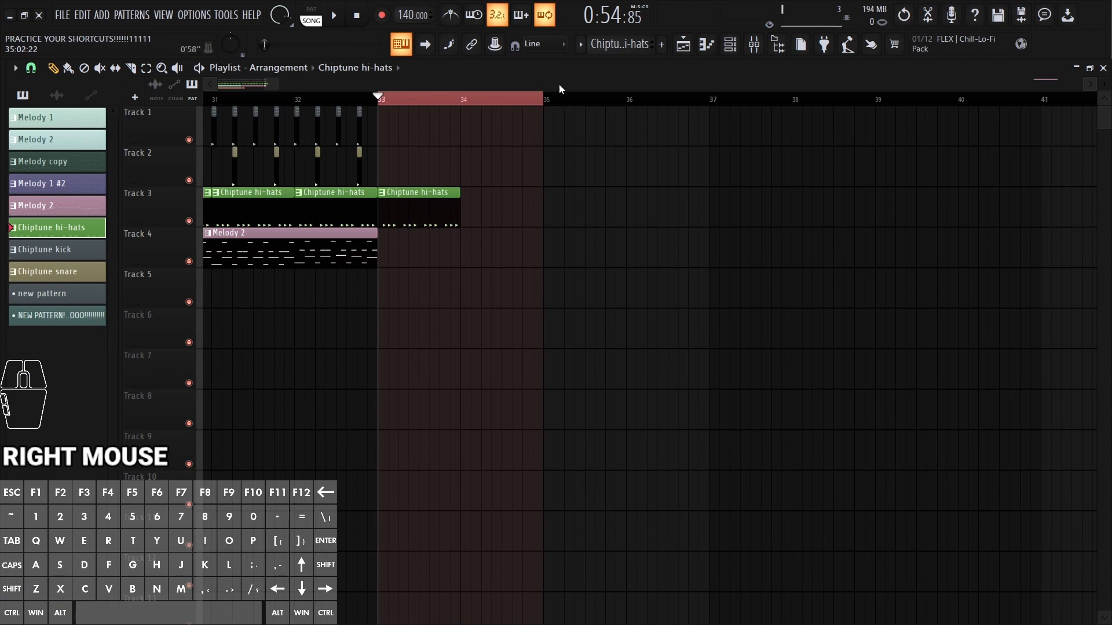
Step: Duplicate the bars 33 to 34 time range into bars 35 and 36, and delete the copied hi-hats clip
{"action": "scroll", "coordinate": [559, 85], "scroll_direction": "up", "scroll_amount": 2}
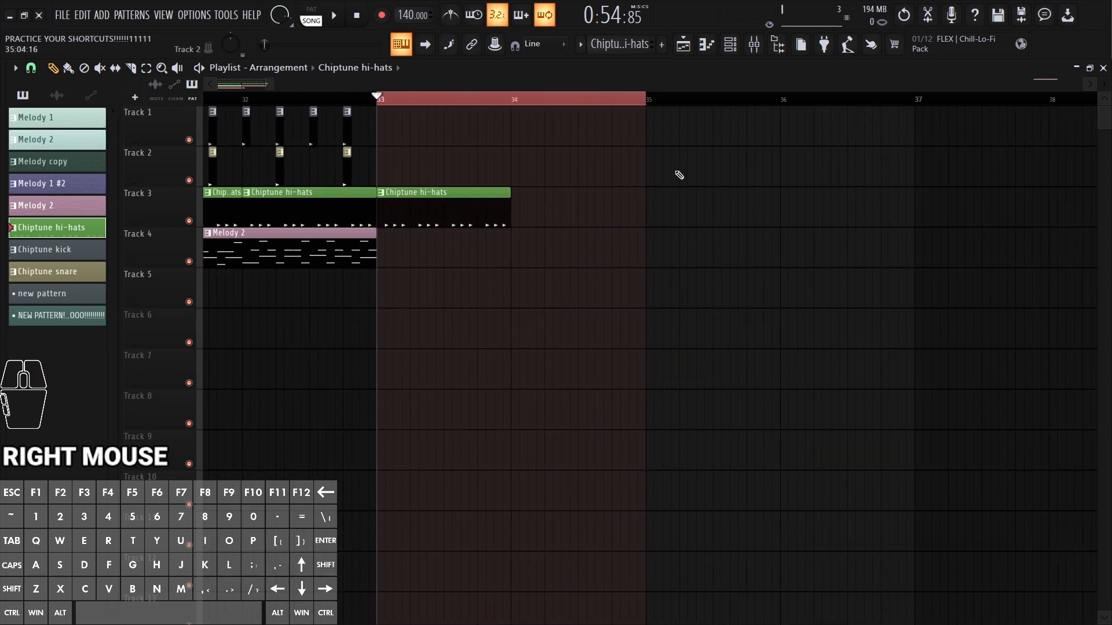
{"action": "key", "text": "ctrl+b"}
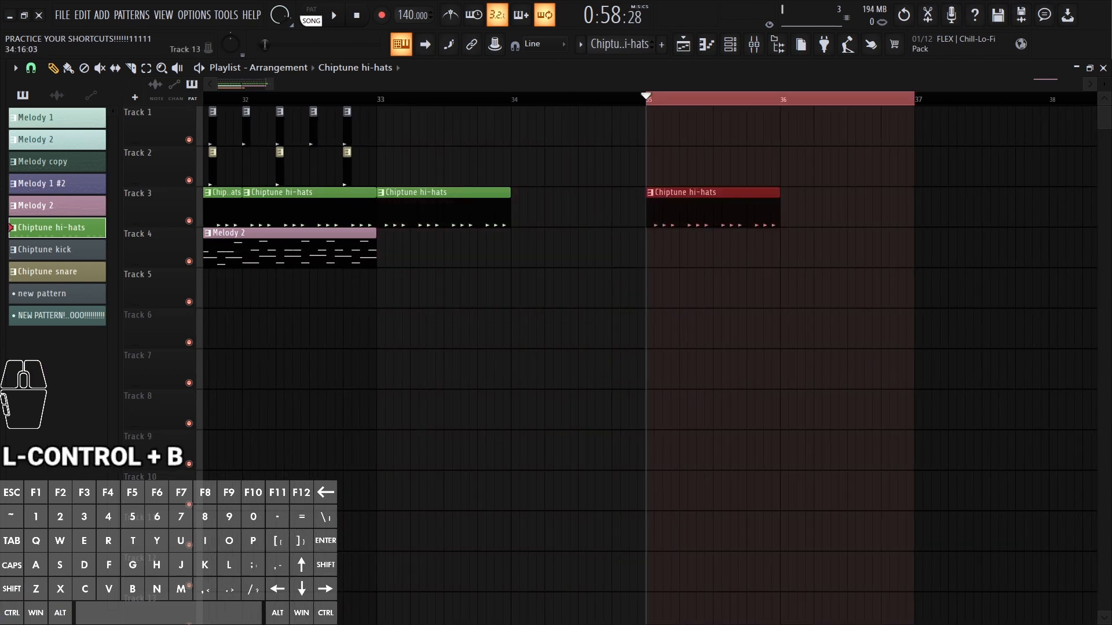
{"action": "right_click", "coordinate": [806, 100]}
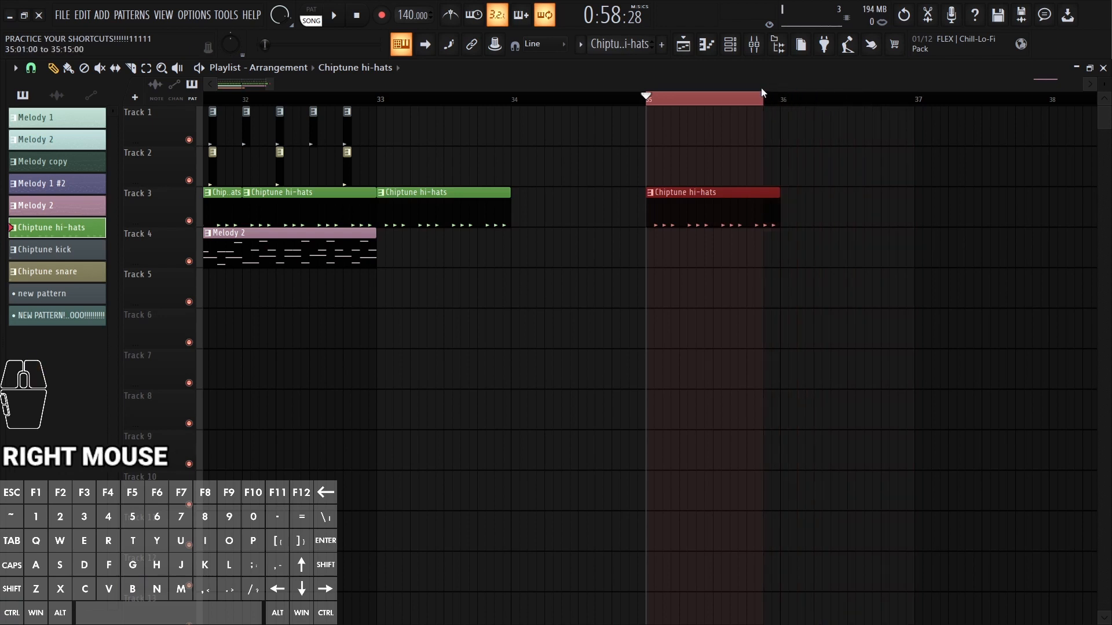
{"action": "right_click", "coordinate": [770, 197]}
Step: Select a time range from bar 33 to slightly past bar 34 and duplicate it directly after itself
{"action": "left_click", "coordinate": [380, 100]}
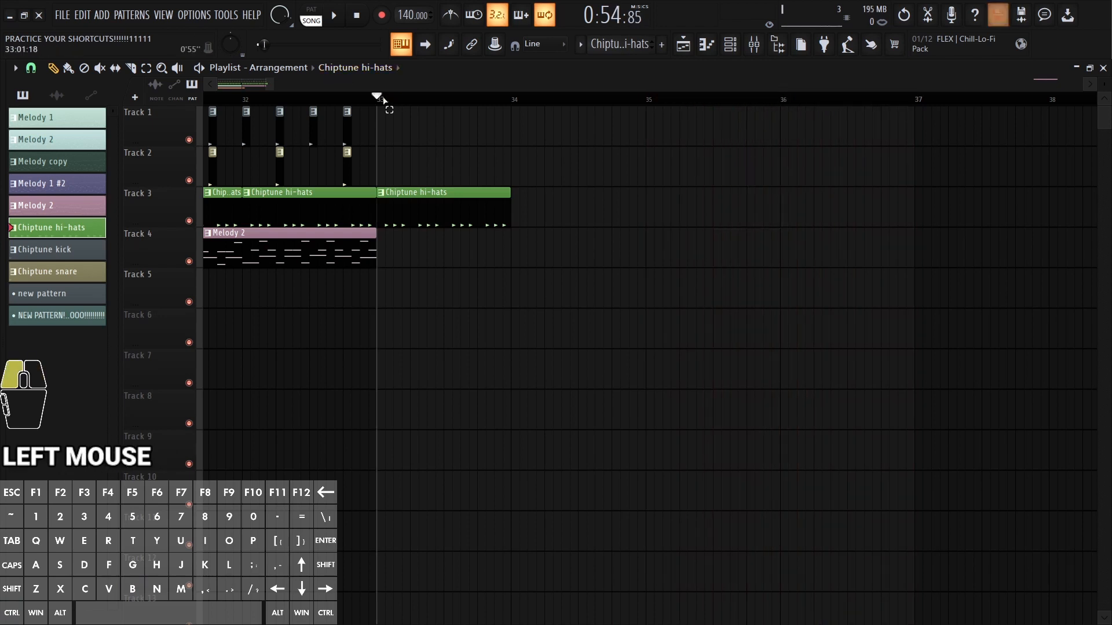
{"action": "right_click", "coordinate": [487, 98]}
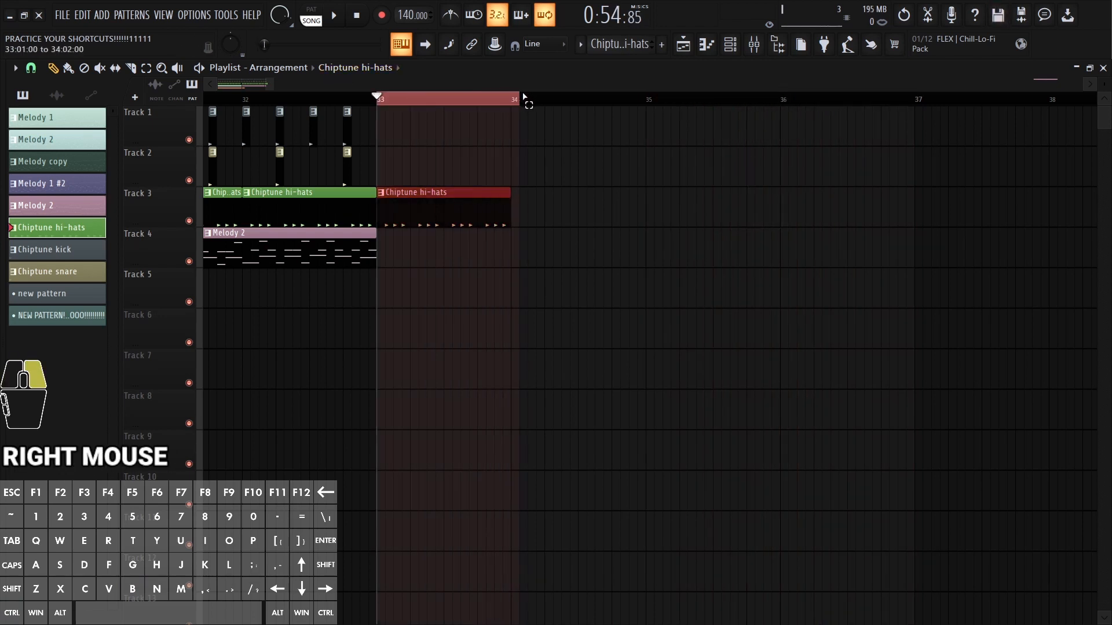
{"action": "scroll", "coordinate": [525, 98], "scroll_direction": "up", "scroll_amount": 3}
{"action": "key", "text": "ctrl+b"}
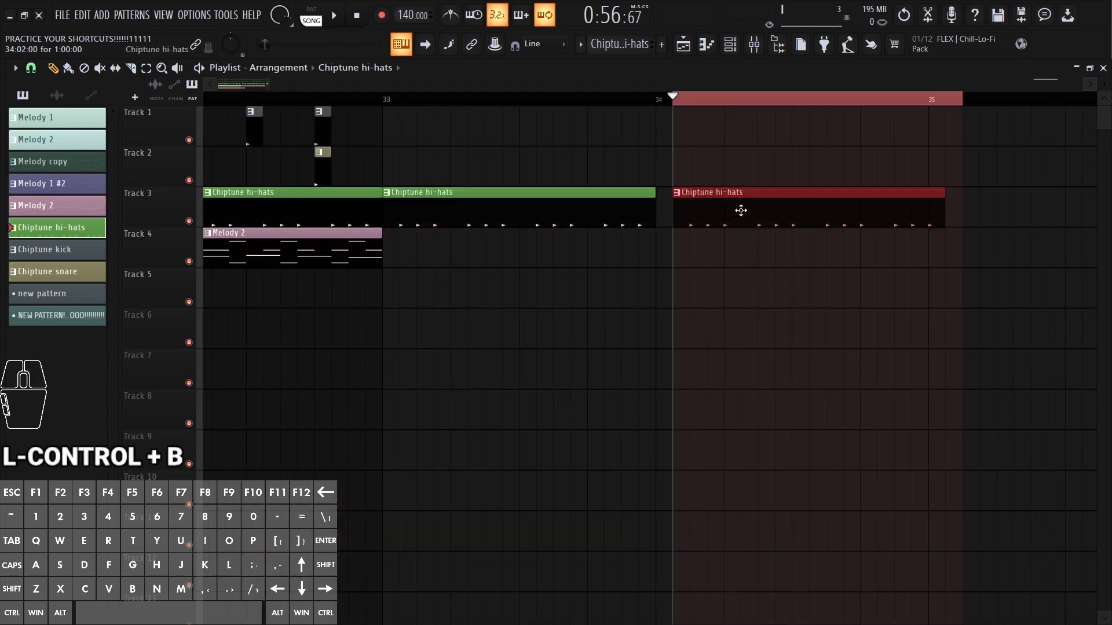
Step: Deselect and move the copied hi-hats clip to start at bar 34, and delete the clips in bars 34 and 33
{"action": "key", "text": "ctrl+d"}
{"action": "left_click_drag", "start_coordinate": [751, 206], "coordinate": [739, 209]}
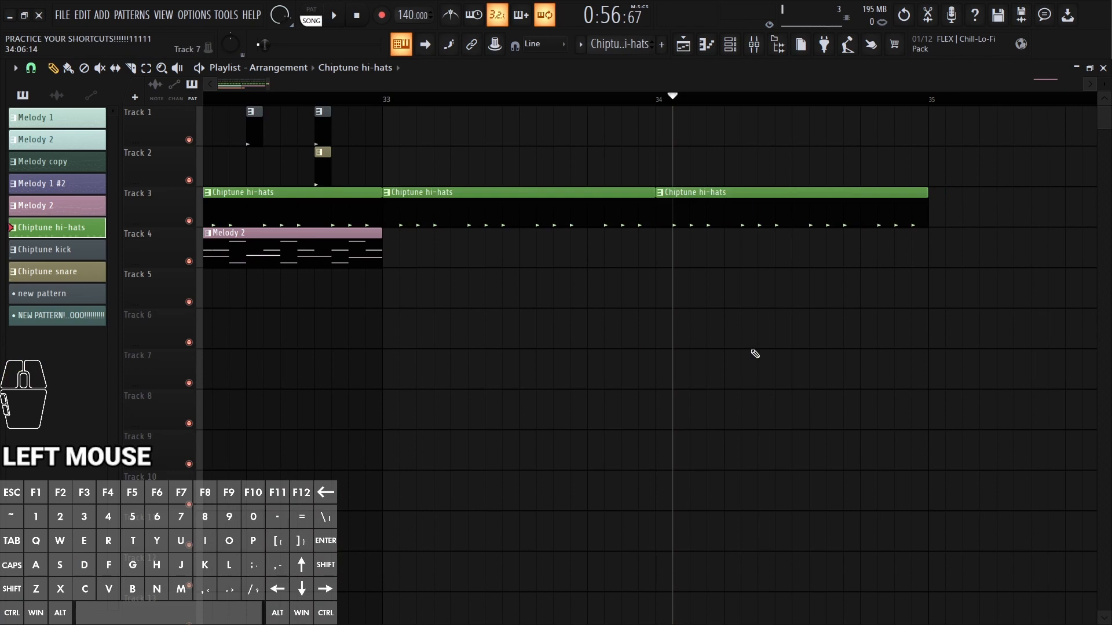
{"action": "right_click", "coordinate": [694, 227]}
{"action": "scroll", "coordinate": [603, 75], "scroll_direction": "down", "scroll_amount": 2}
{"action": "right_click", "coordinate": [609, 200]}
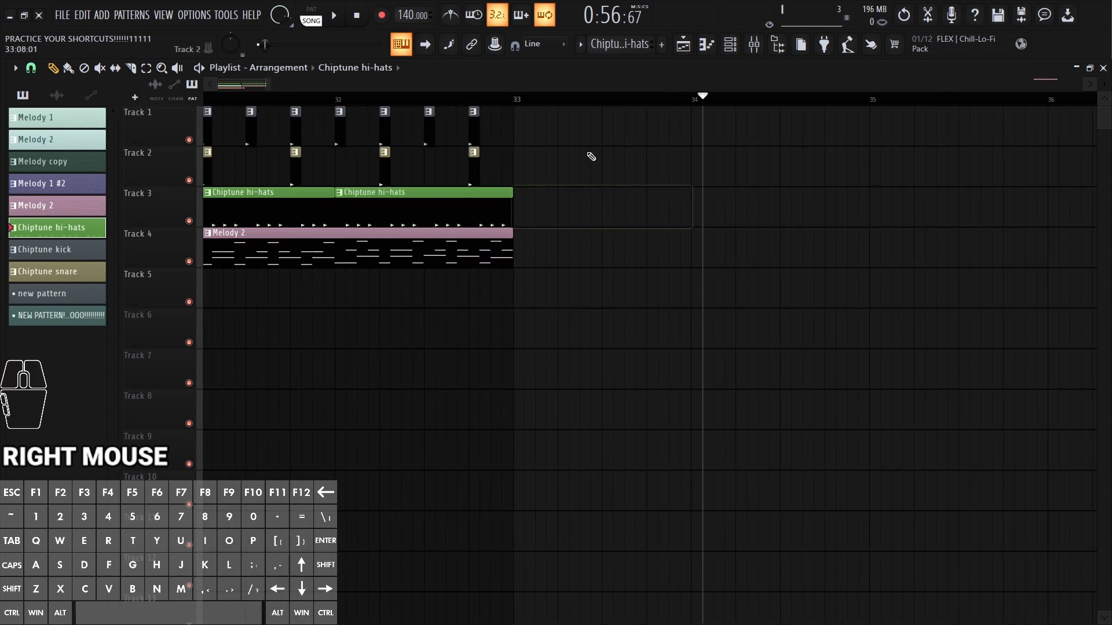
{"action": "key", "text": "ctrl+q"}
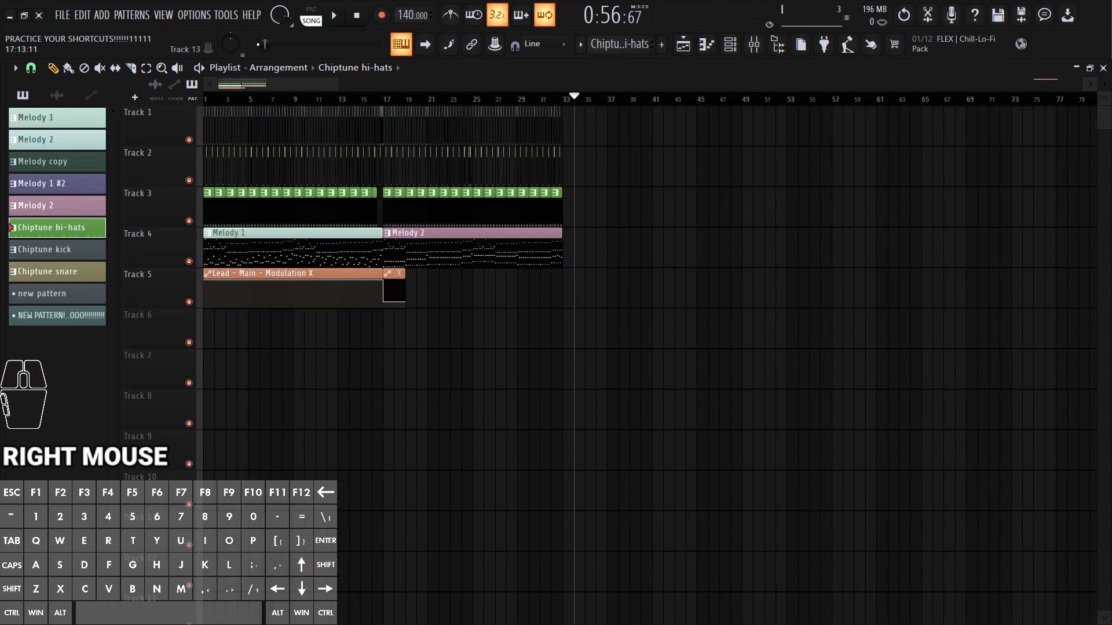
Step: Add a time marker named "Melody A" at the start of the song
{"action": "key", "text": "alt+t"}
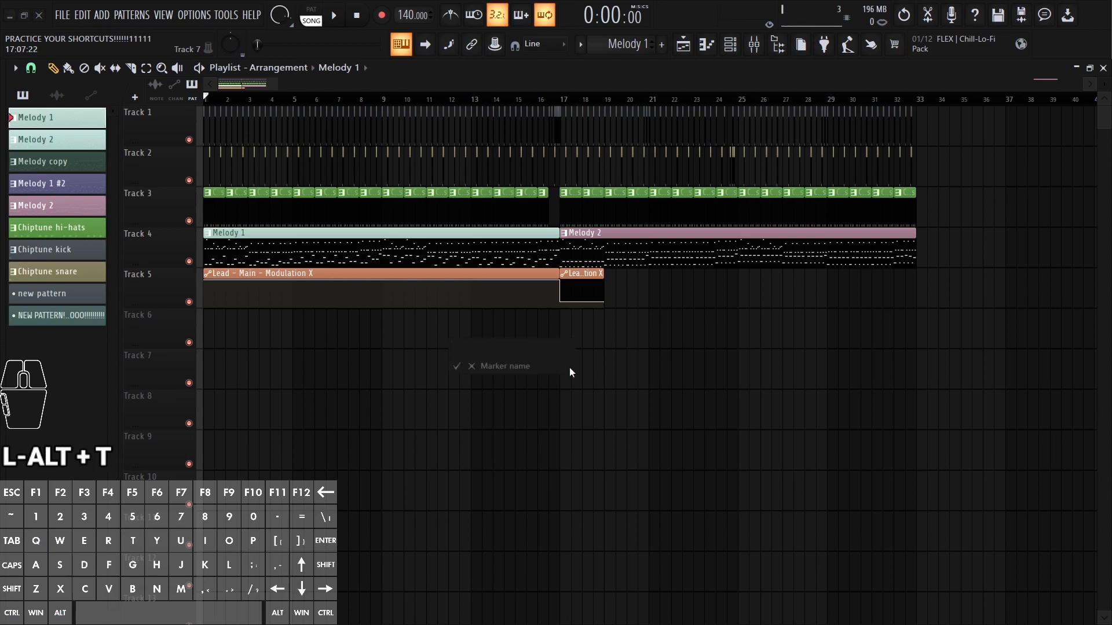
{"action": "type", "text": "M"}
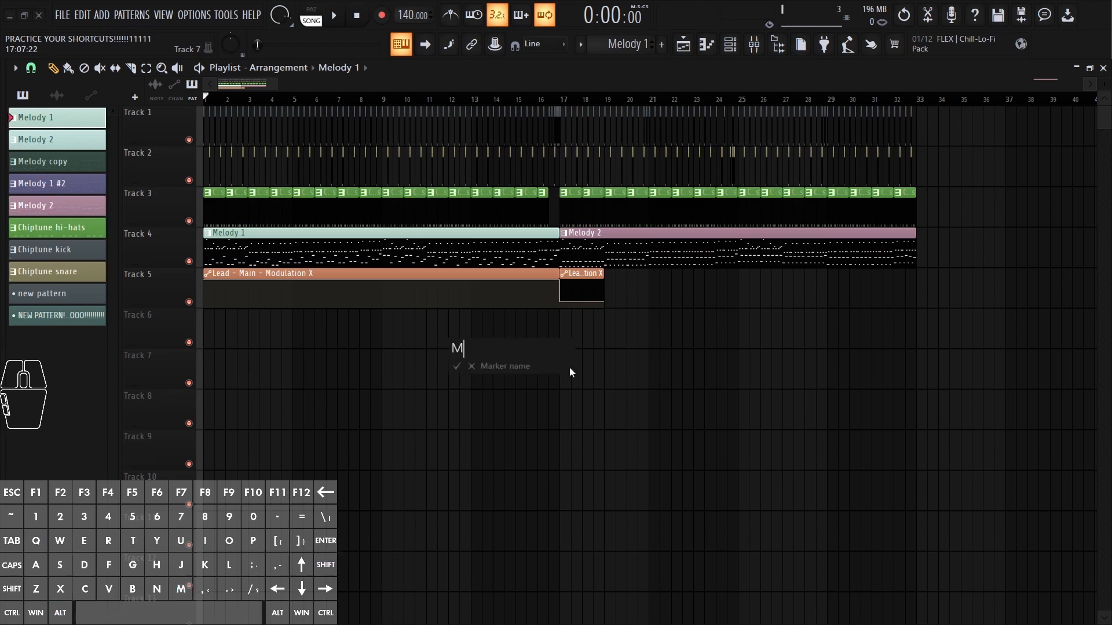
{"action": "type", "text": "elody A"}
{"action": "key", "text": "Return"}
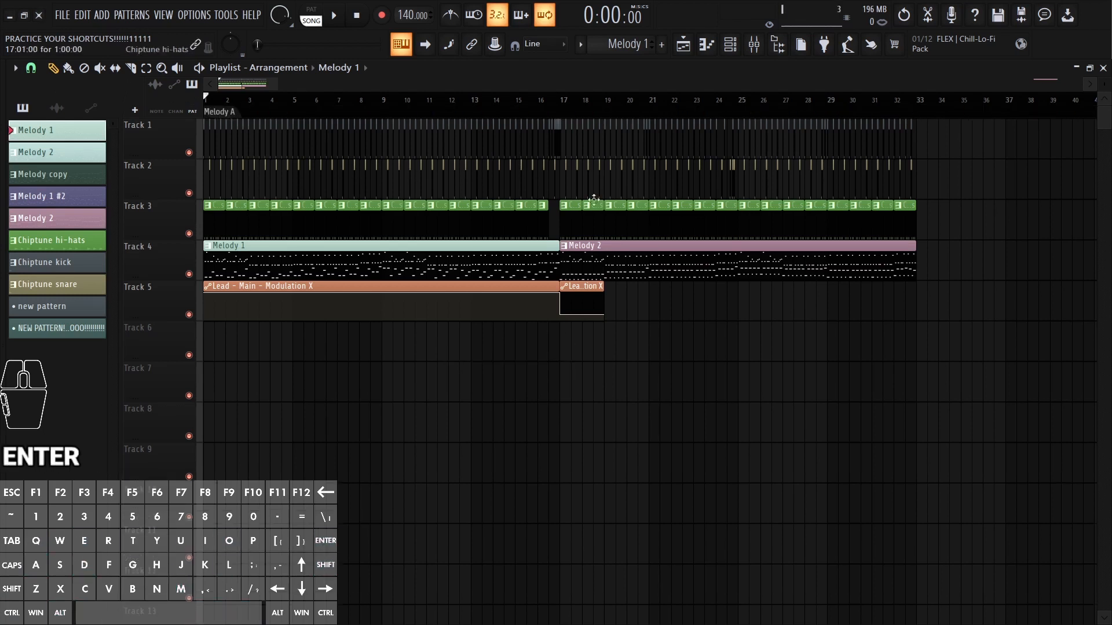
Step: Move the song position to bar 17 and add a time marker named "Melody B" there
{"action": "right_click", "coordinate": [567, 93]}
{"action": "left_click", "coordinate": [553, 99]}
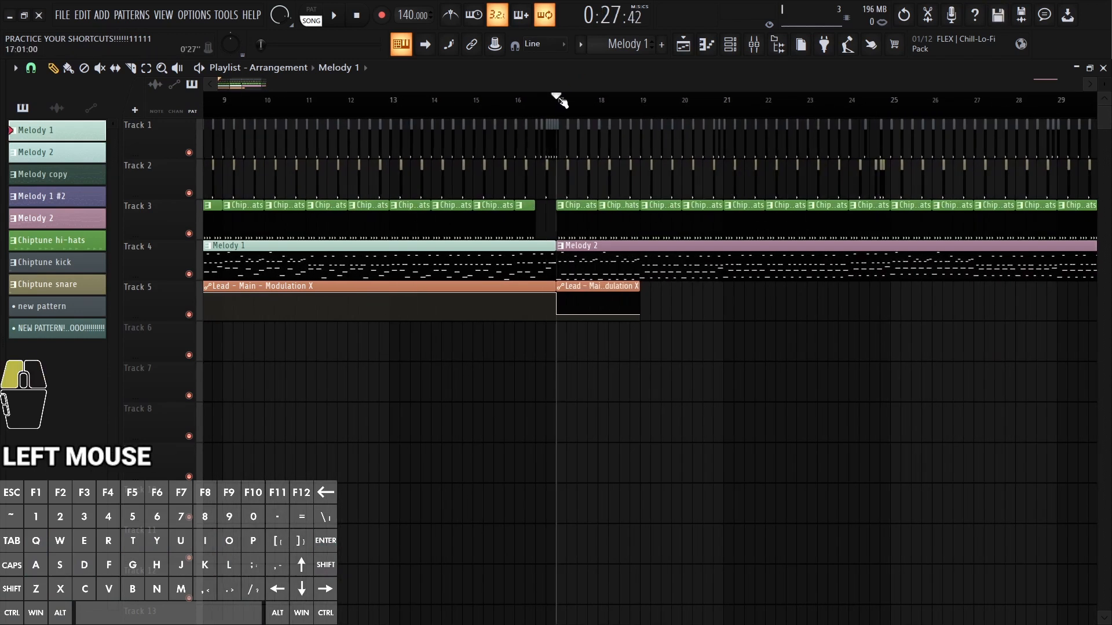
{"action": "key", "text": "alt+t"}
{"action": "type", "text": "Me"}
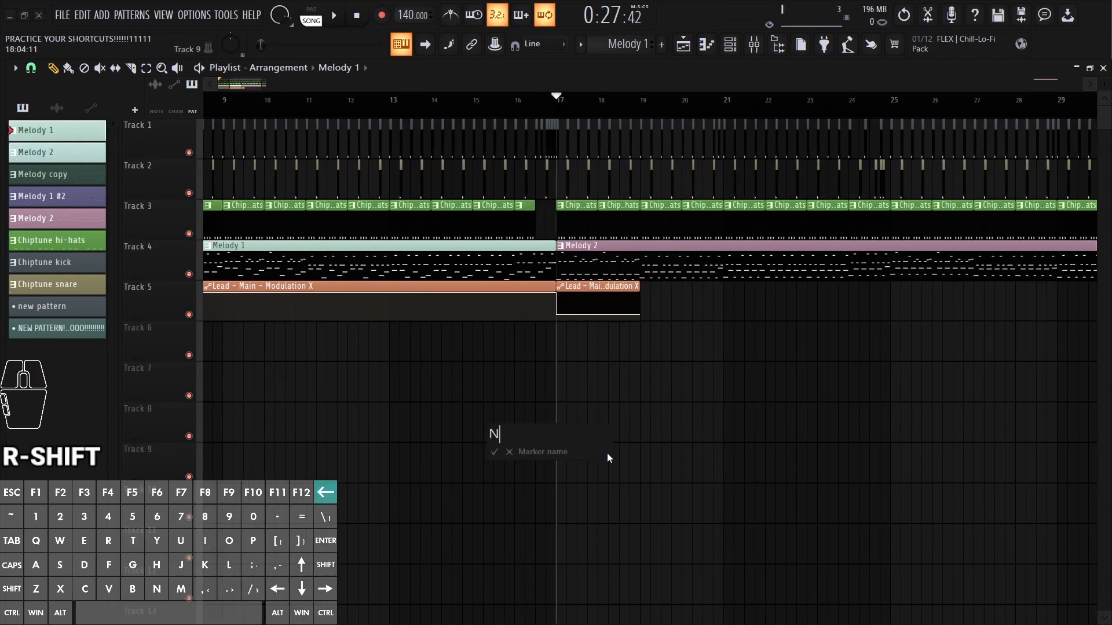
{"action": "type", "text": "lody B"}
{"action": "key", "text": "Return"}
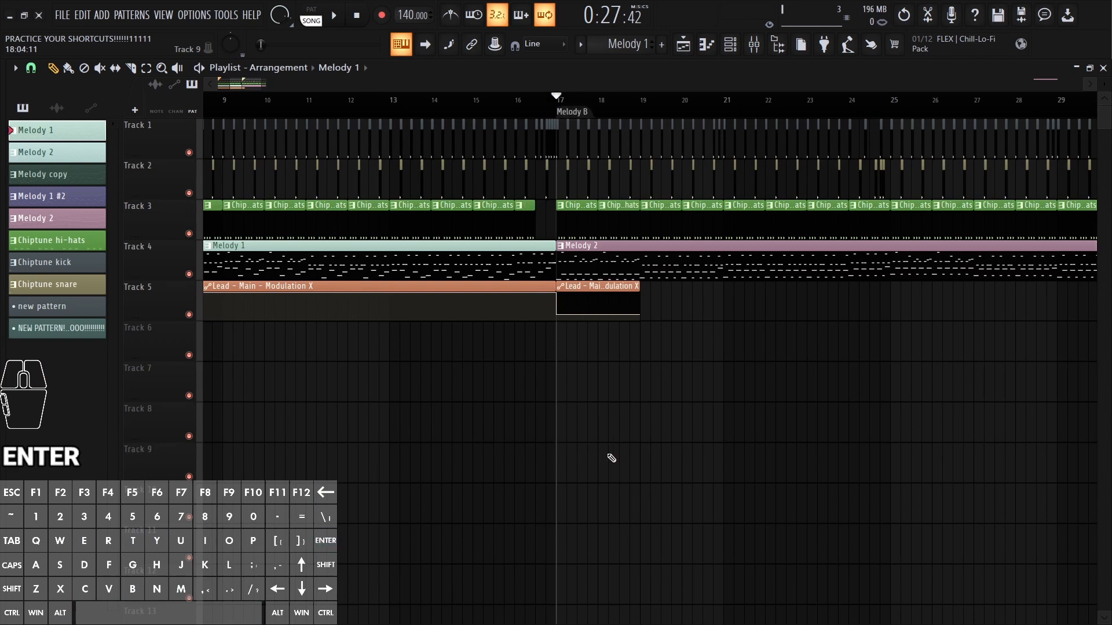
Step: Try muting the clips around bar 17 on Tracks 2 to 5, undo the muting, and return to the Draw tool
{"action": "right_click", "coordinate": [728, 105]}
{"action": "right_click", "coordinate": [653, 85]}
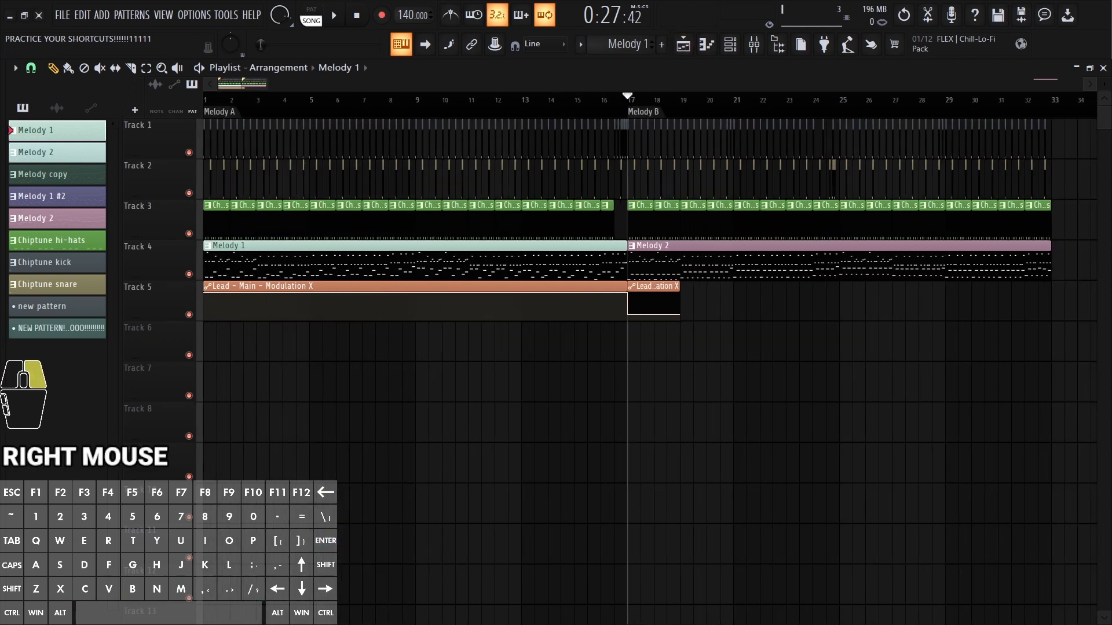
{"action": "right_click", "coordinate": [651, 86]}
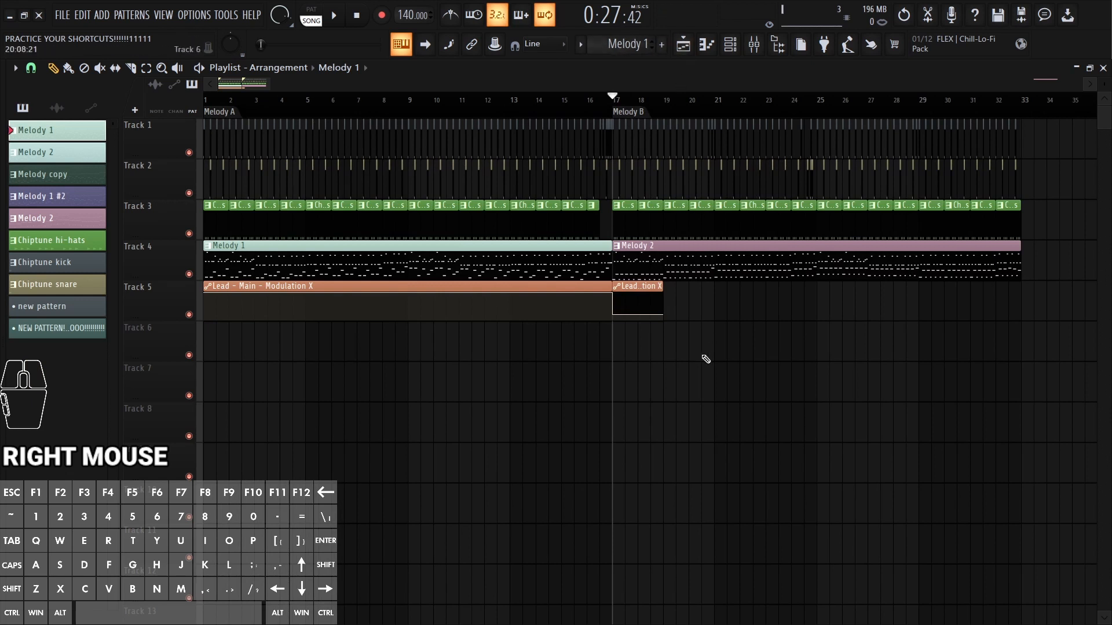
{"action": "key", "text": "alt+t"}
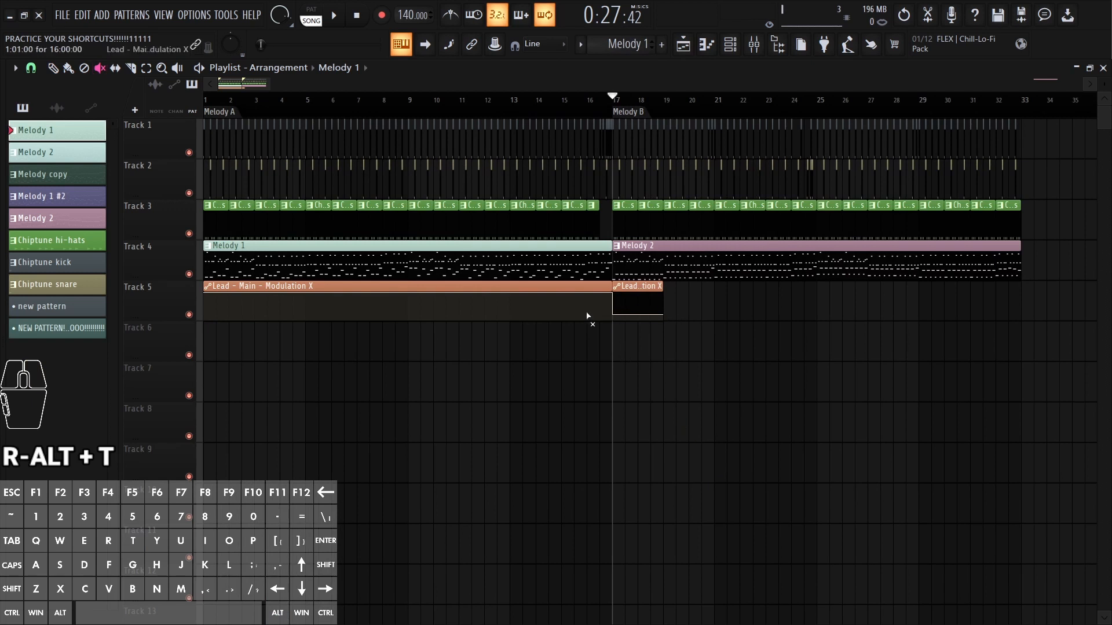
{"action": "mouse_move", "coordinate": [627, 289]}
{"action": "left_mouse_down"}
{"action": "mouse_move", "coordinate": [757, 241]}
{"action": "mouse_move", "coordinate": [844, 249]}
{"action": "mouse_move", "coordinate": [579, 280]}
{"action": "left_mouse_up"}
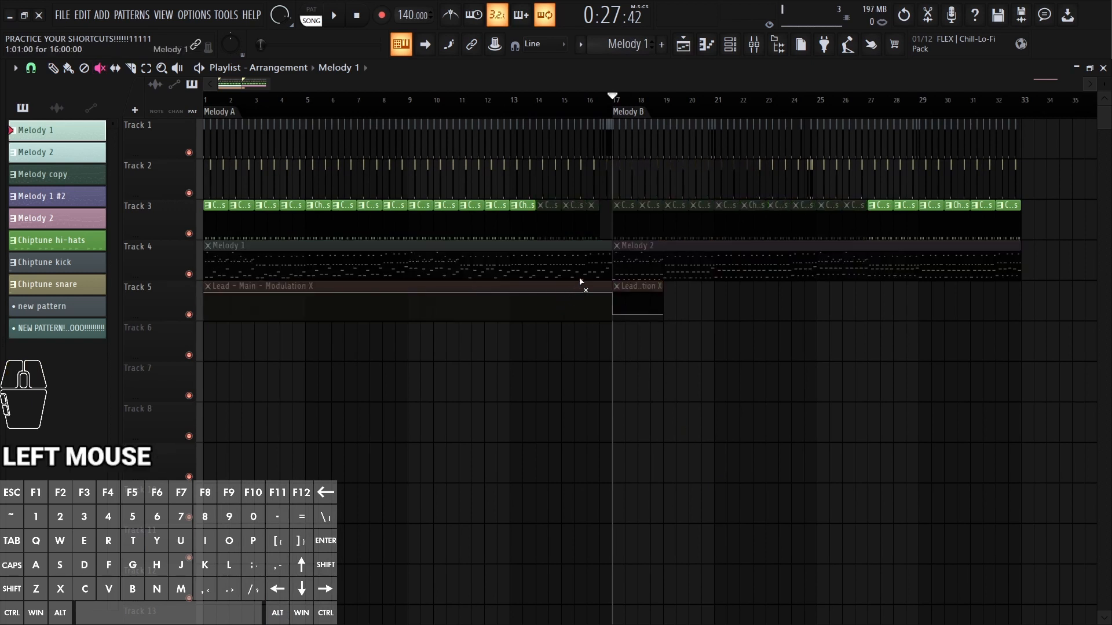
{"action": "key", "text": "ctrl+alt+z"}
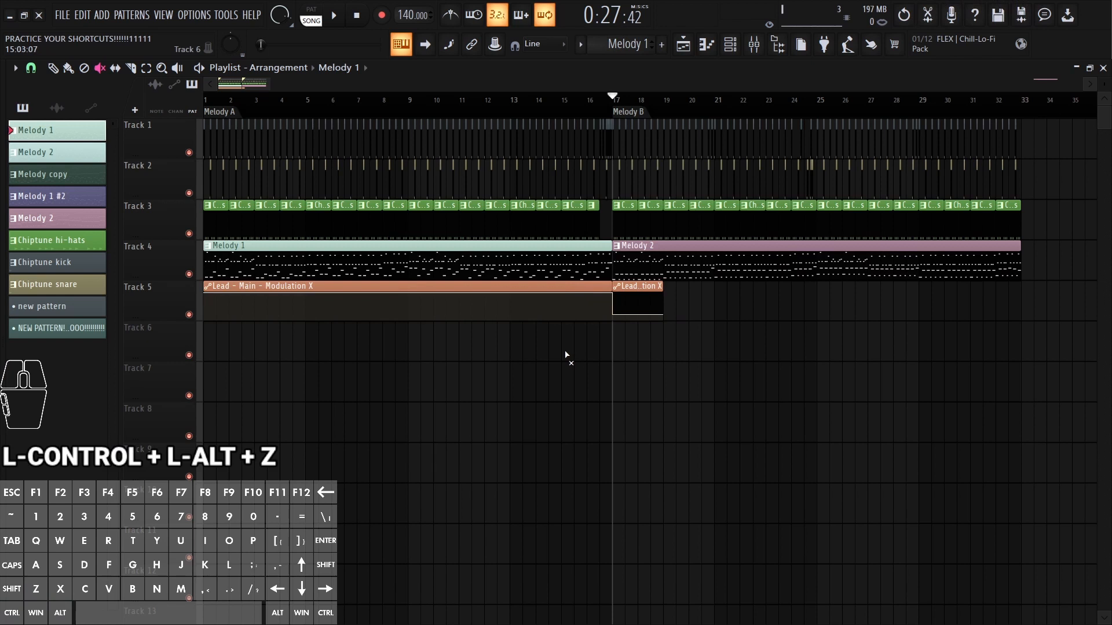
{"action": "key", "text": "shift+p"}
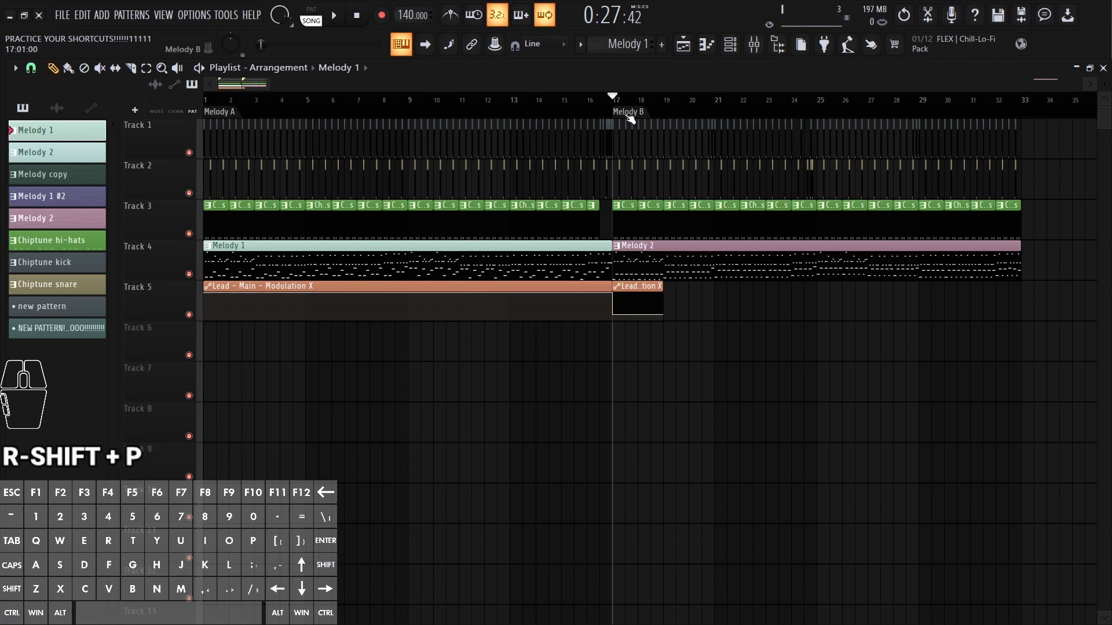
Step: Delete the Melody B and Melody A time markers from the timeline
{"action": "right_click", "coordinate": [630, 120]}
{"action": "key", "text": "d"}
{"action": "right_click", "coordinate": [221, 113]}
{"action": "key", "text": "d"}
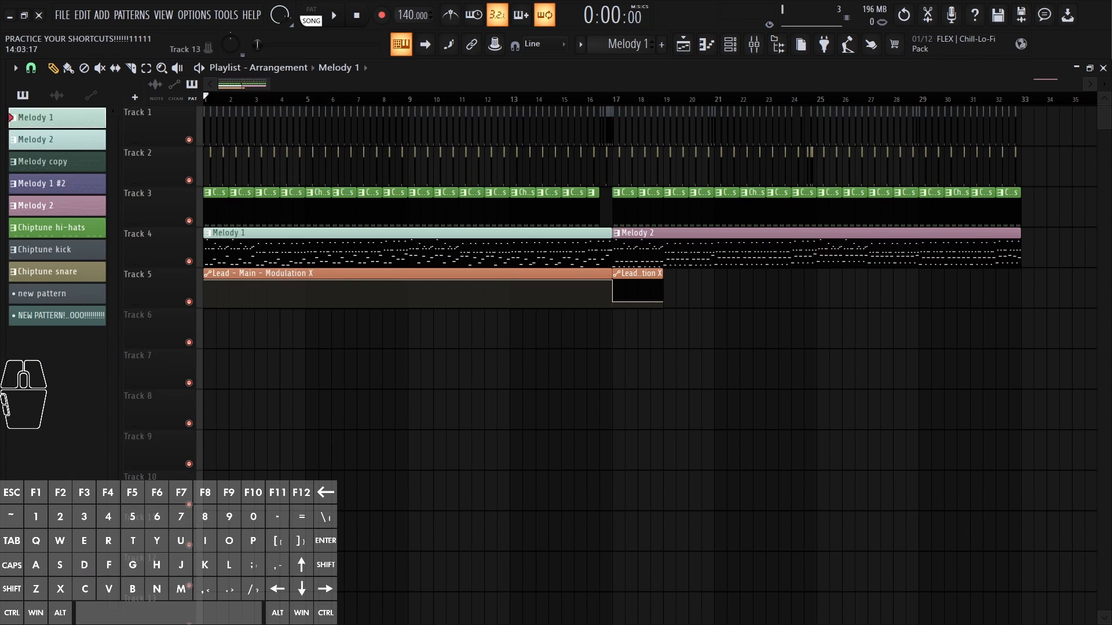
Step: Select all clips from bar 17 to bar 33 on Tracks 1 to 5, copy them, and paste them starting at bar 33
{"action": "left_click_drag", "start_coordinate": [1092, 306], "coordinate": [624, 104]}
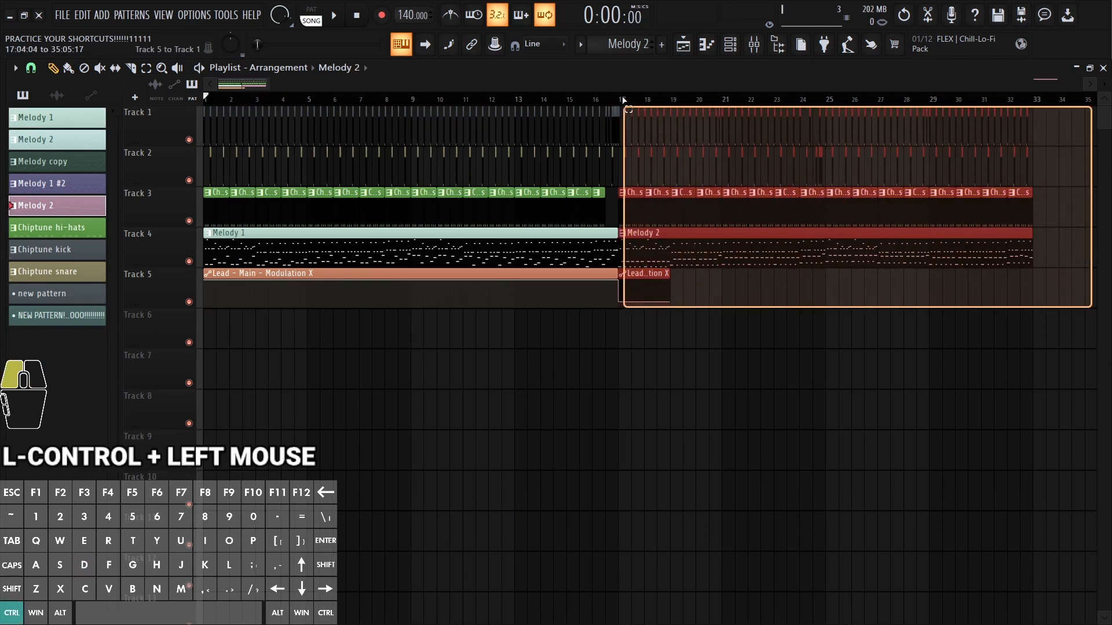
{"action": "right_click", "coordinate": [626, 82]}
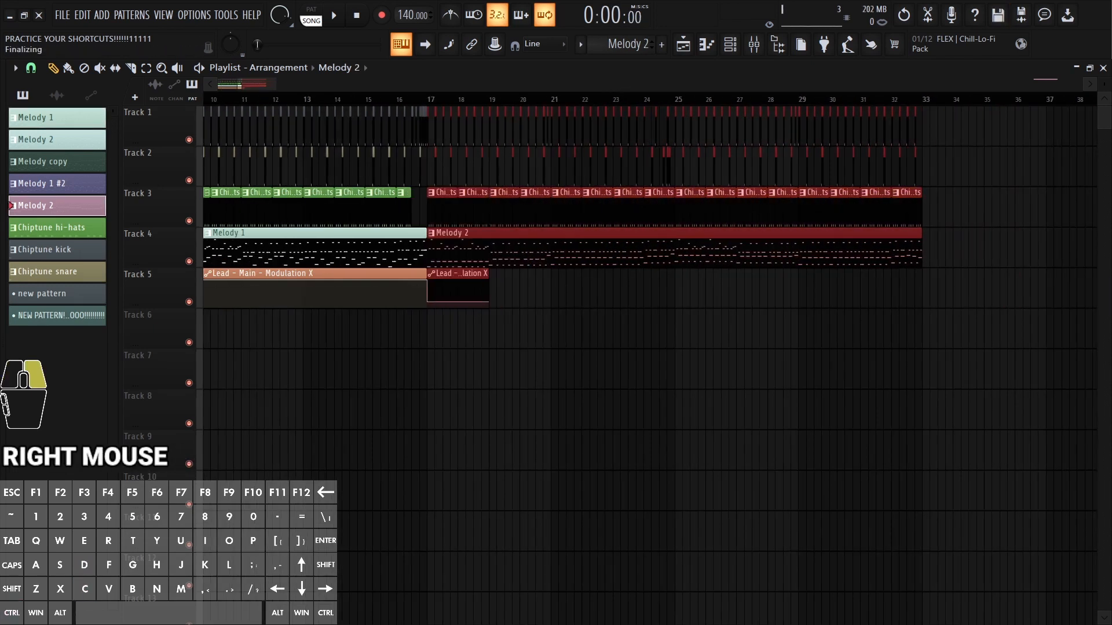
{"action": "left_click", "coordinate": [683, 239]}
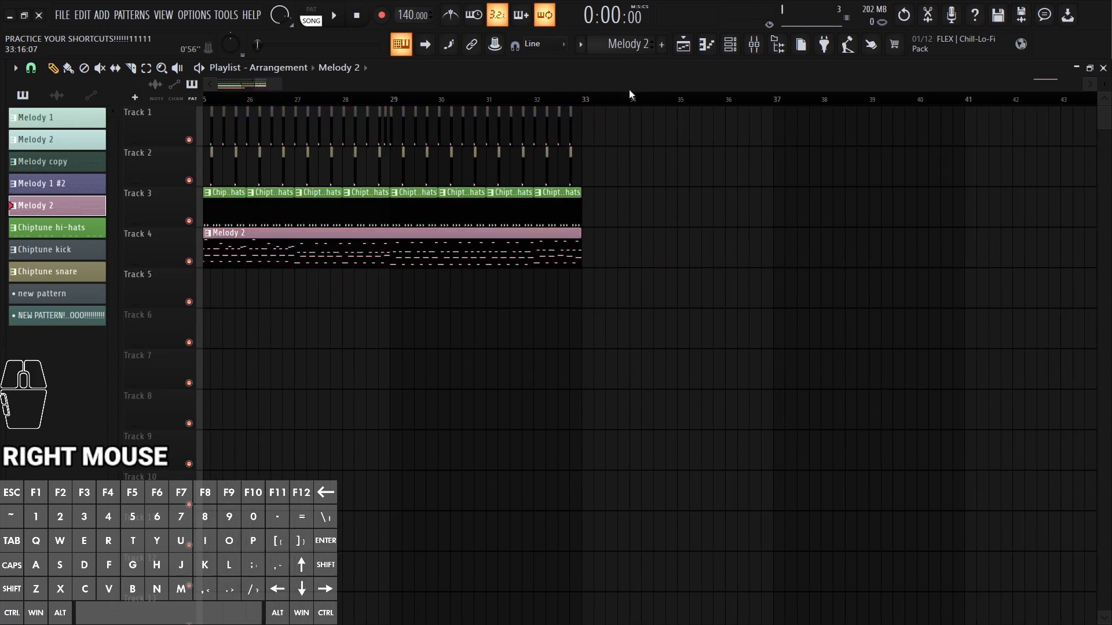
{"action": "key", "text": "ctrl+v"}
Step: Try moving the pasted clips further along the timeline, and undo both the move and the paste
{"action": "left_click_drag", "start_coordinate": [609, 201], "coordinate": [703, 200]}
{"action": "key", "text": "ctrl+z"}
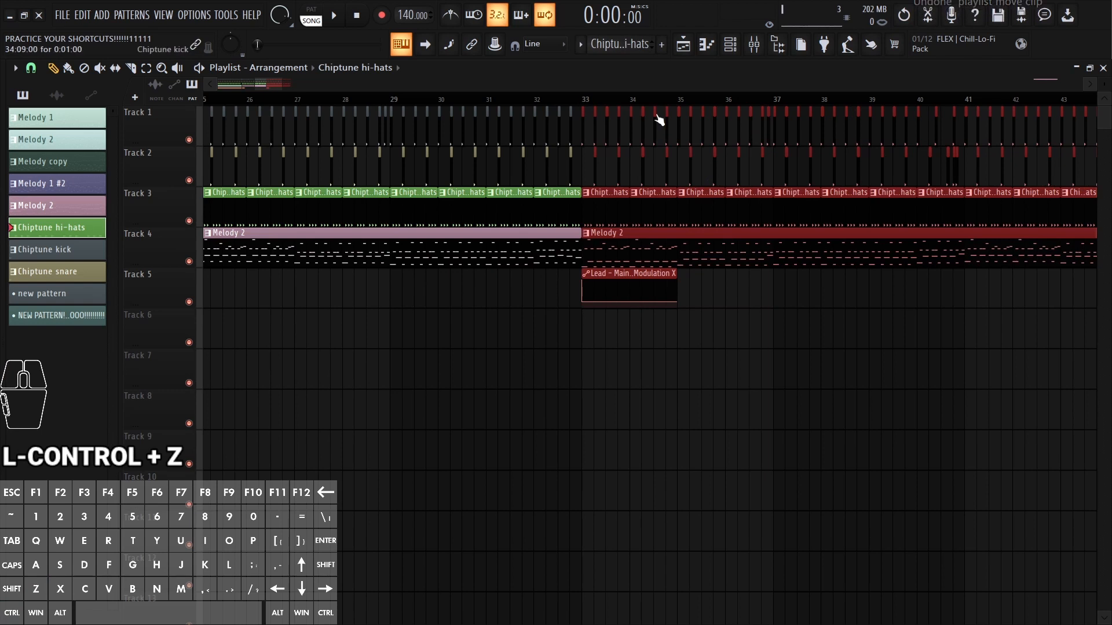
{"action": "key", "text": "ctrl+z"}
Step: Move the song position to bar 37, paste the copied clips there, and undo the paste
{"action": "left_click", "coordinate": [783, 104]}
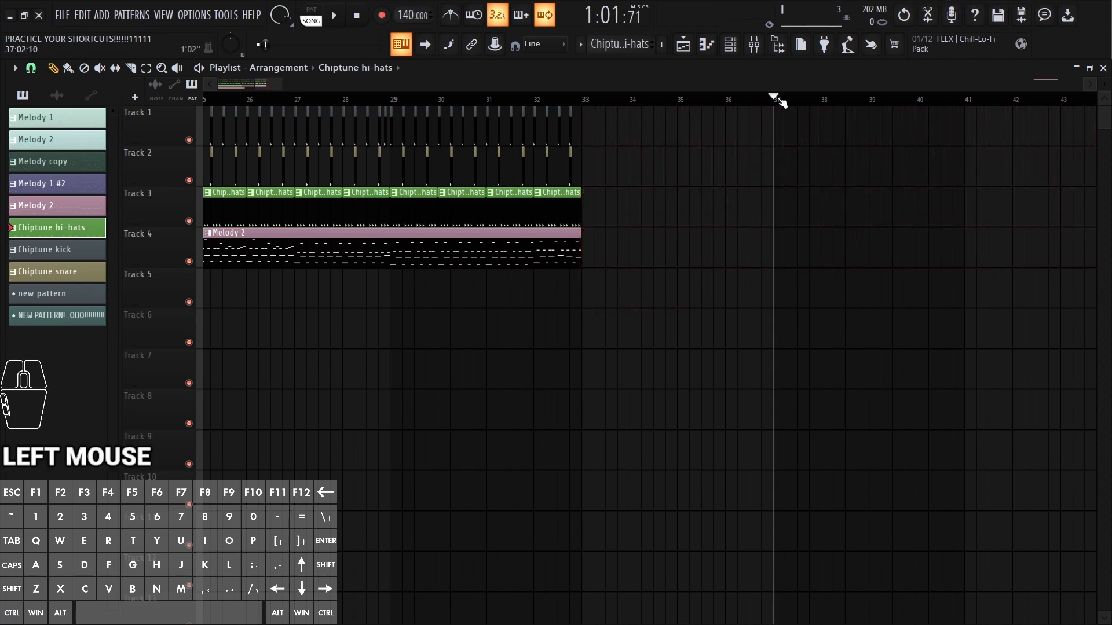
{"action": "right_click", "coordinate": [780, 102]}
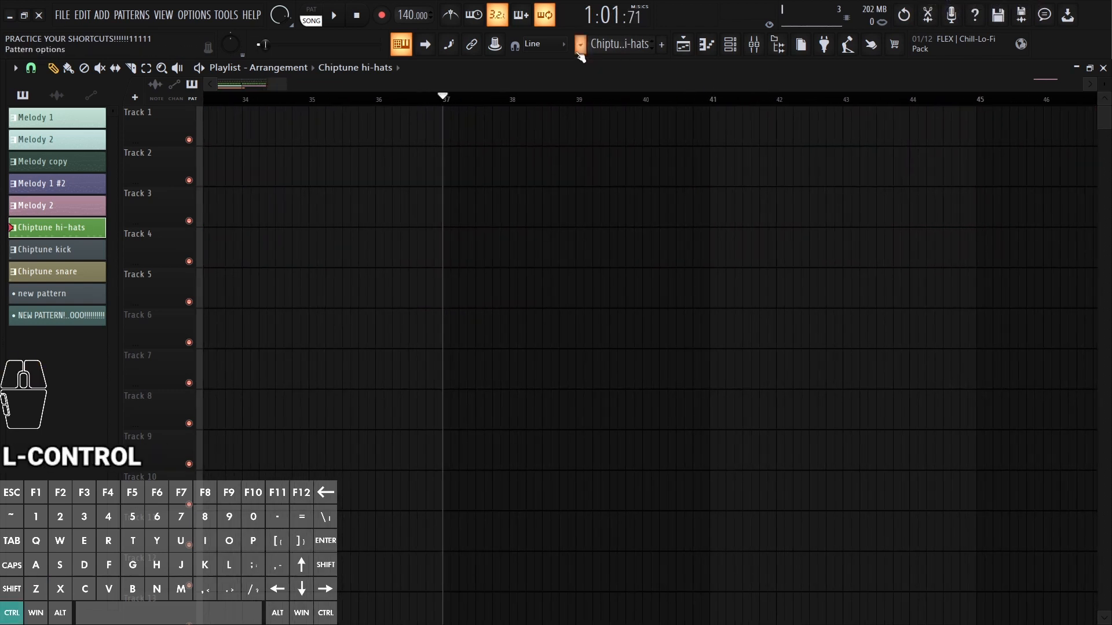
{"action": "key", "text": "ctrl+v"}
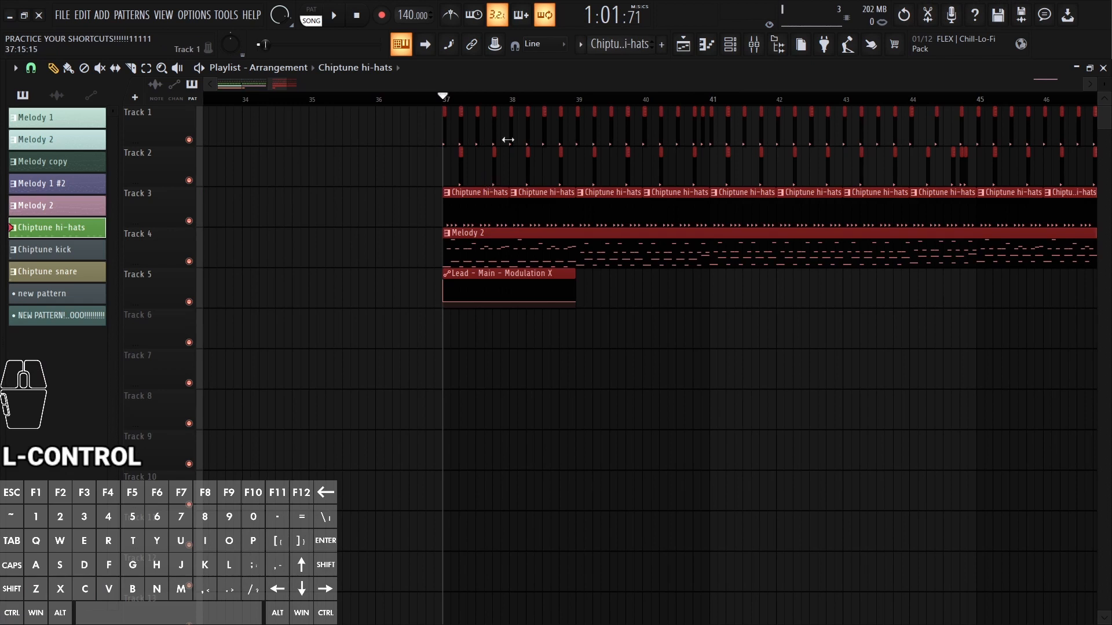
{"action": "right_click", "coordinate": [574, 99]}
{"action": "key", "text": "ctrl+z"}
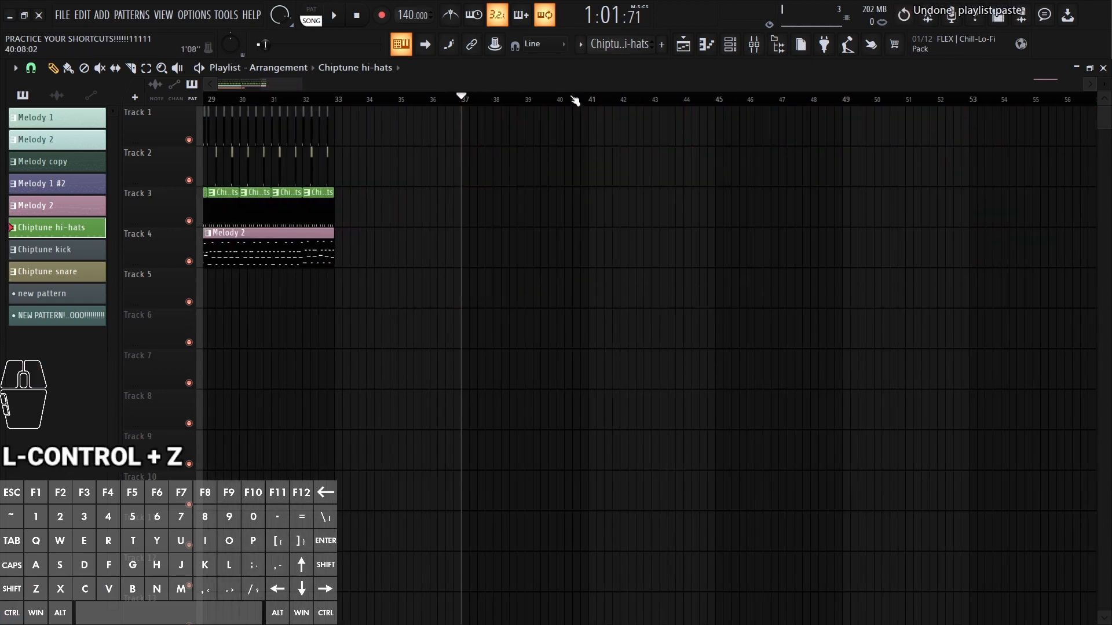
Step: Move the song position to bar 40, paste the copied clips there, and undo the paste
{"action": "left_click", "coordinate": [576, 101]}
{"action": "key", "text": "ctrl+v"}
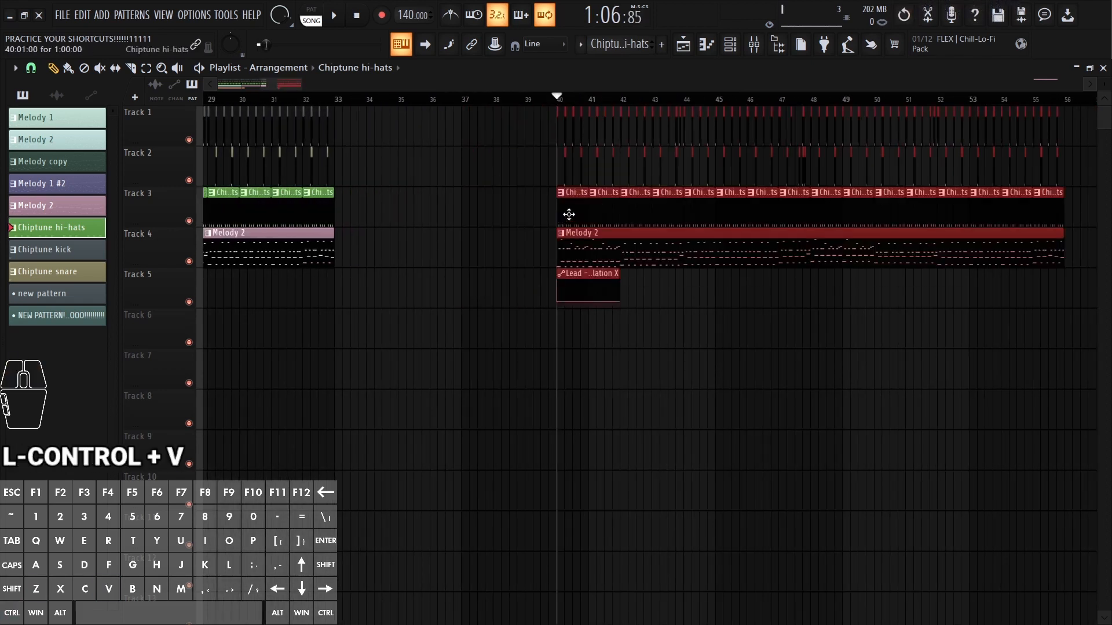
{"action": "key", "text": "ctrl+z"}
Step: Return the song position to bar 1 and show the entire arrangement in the Playlist
{"action": "right_click", "coordinate": [558, 100]}
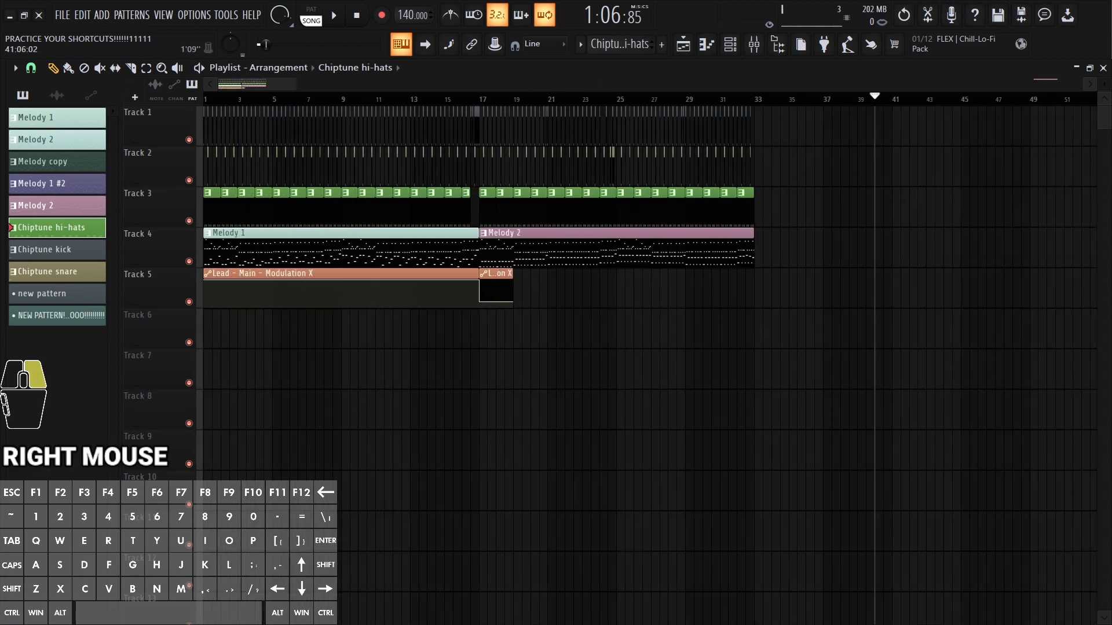
{"action": "left_click", "coordinate": [386, 99]}
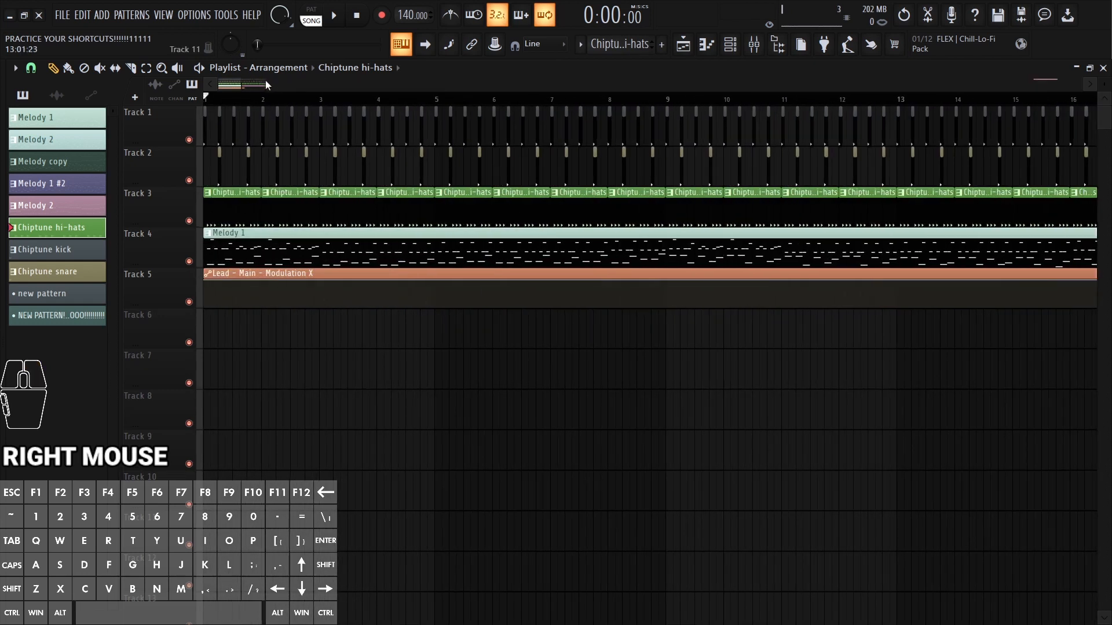
{"action": "left_click", "coordinate": [319, 85]}
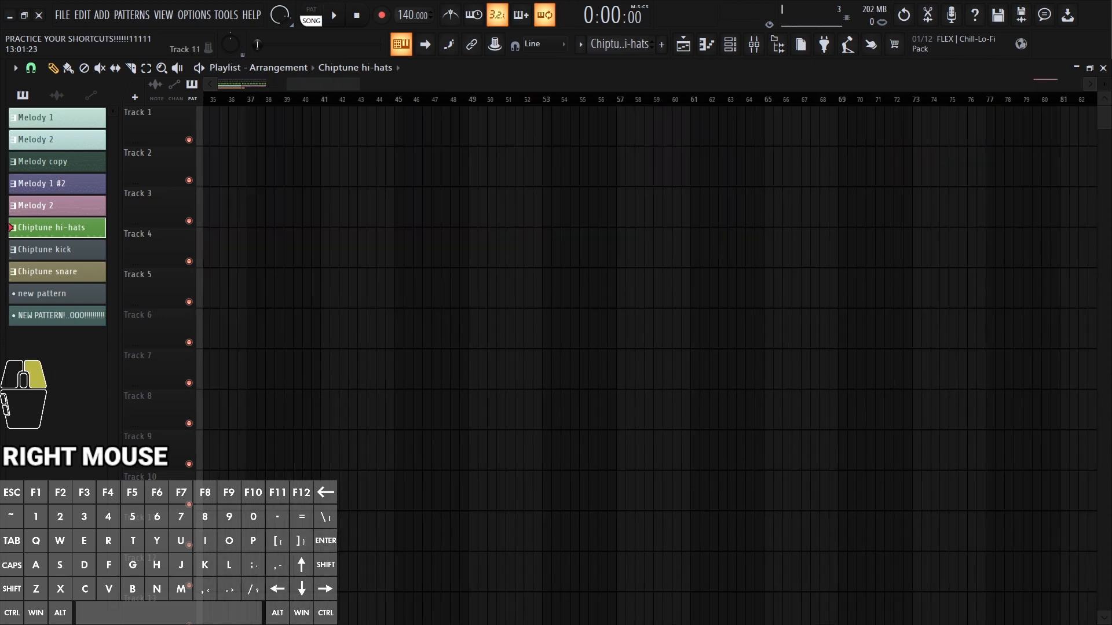
{"action": "right_click", "coordinate": [313, 84]}
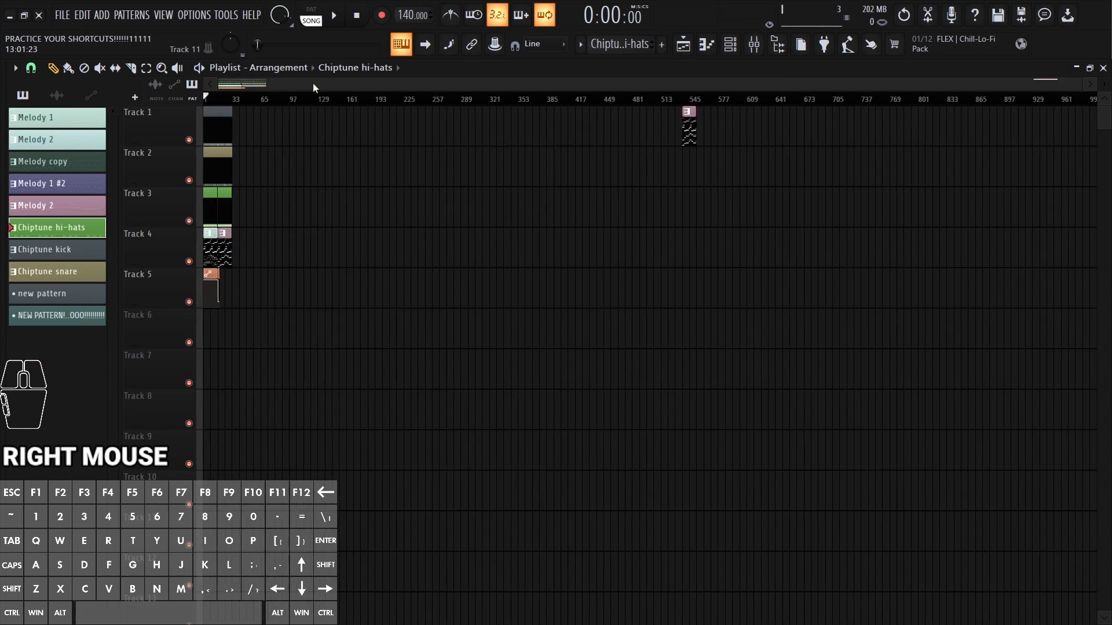
Step: Zoom the Playlist in and out horizontally, adjust the track height, and restore the default height with the whole arrangement in view
{"action": "right_click", "coordinate": [313, 85]}
{"action": "left_click_drag", "start_coordinate": [314, 85], "coordinate": [246, 85]}
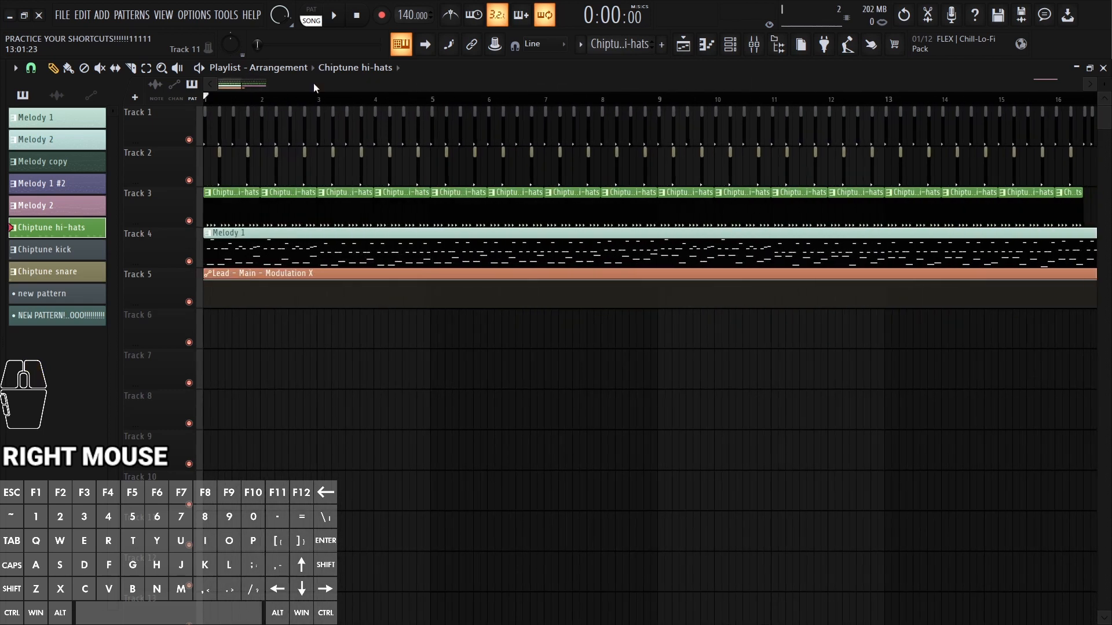
{"action": "left_click_drag", "start_coordinate": [1102, 84], "coordinate": [1104, 92]}
{"action": "right_click", "coordinate": [1106, 84]}
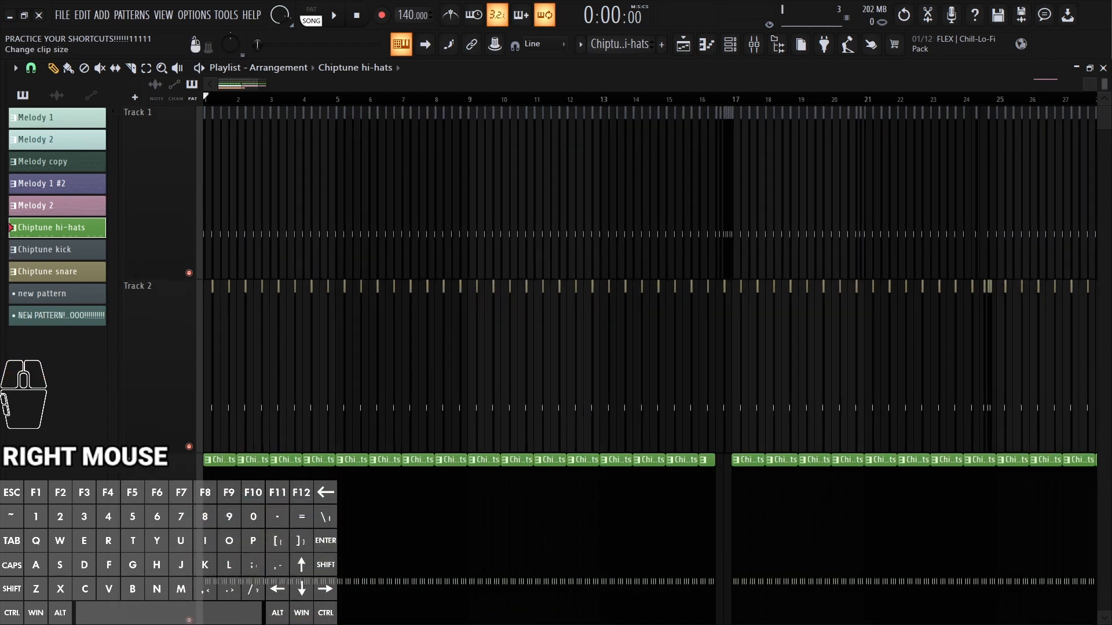
{"action": "middle_click", "coordinate": [1104, 84]}
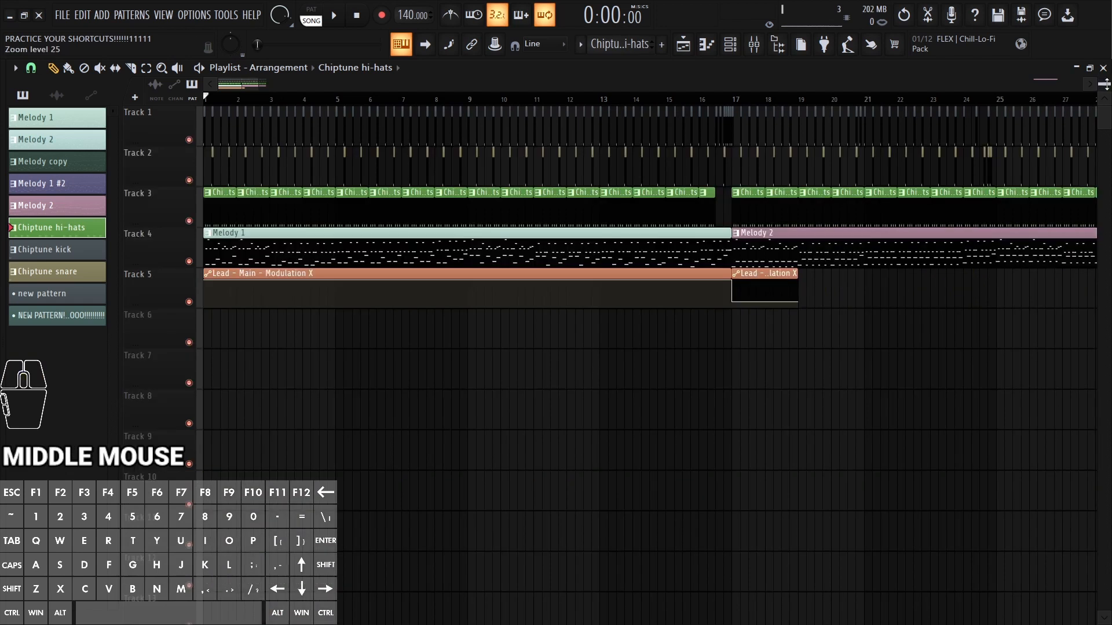
{"action": "right_click", "coordinate": [1105, 84]}
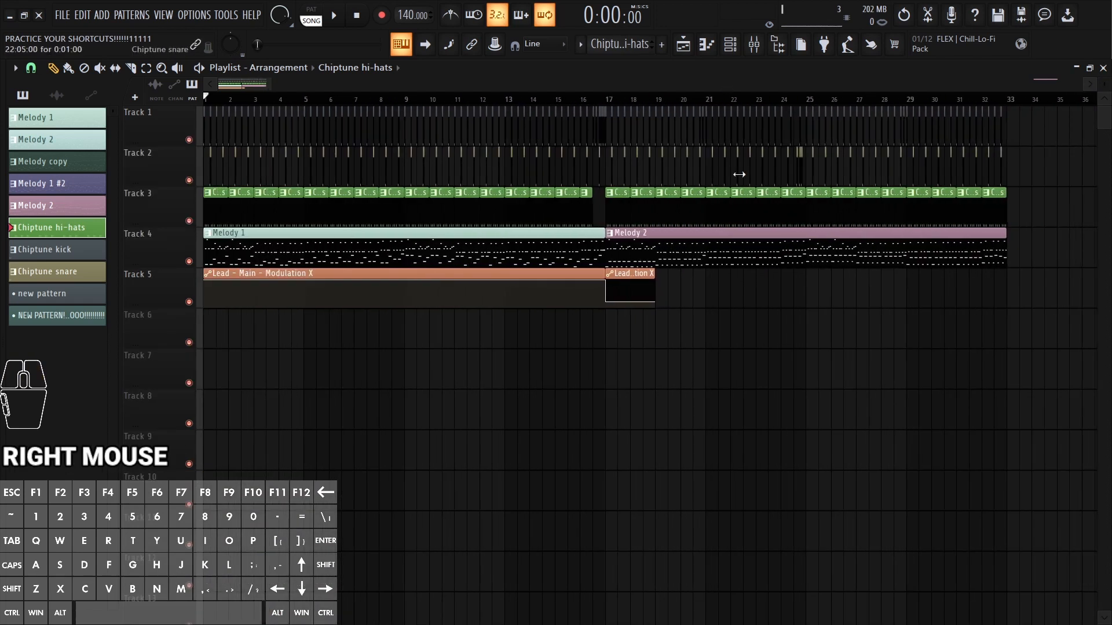
Step: Quick-quantize the Playlist clips, and look through the Playlist's Snap and Picker panel options
{"action": "key", "text": "ctrl+q"}
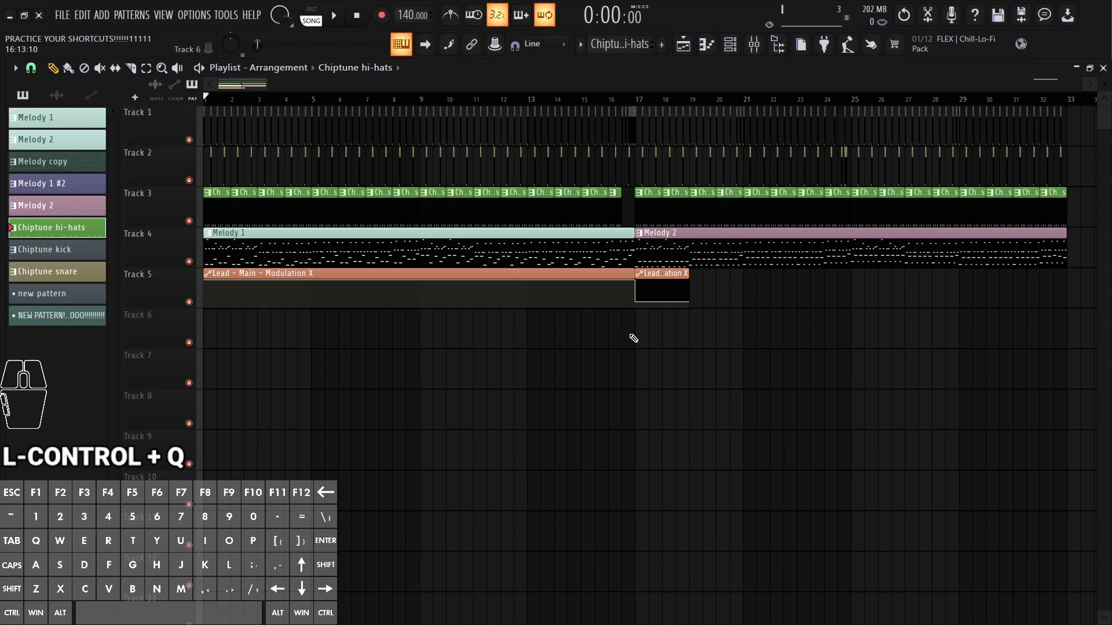
{"action": "right_click", "coordinate": [597, 366]}
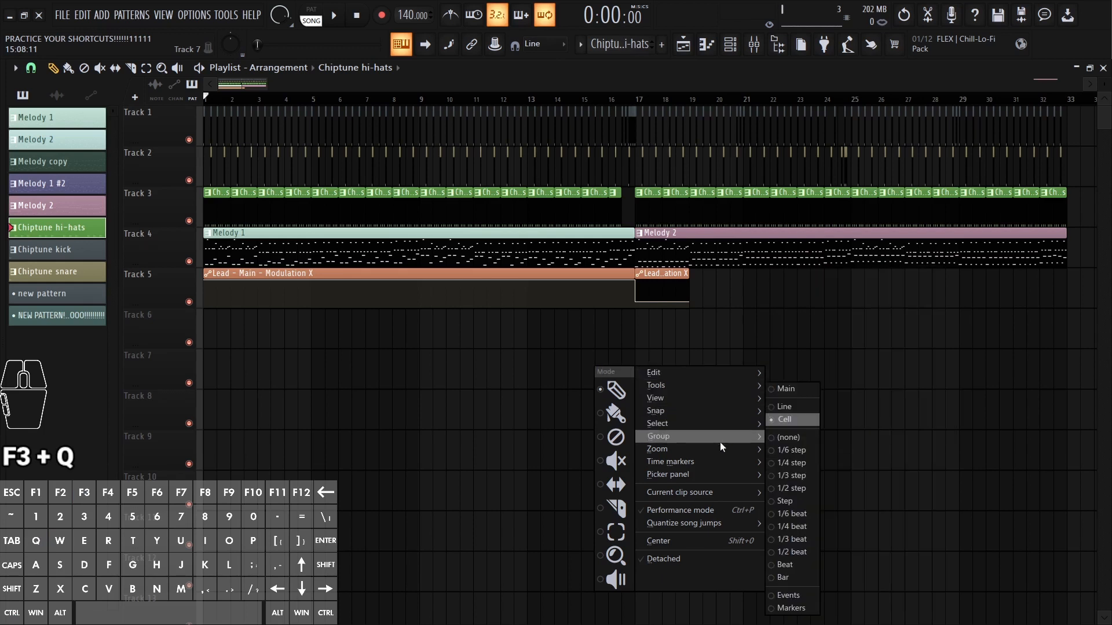
{"action": "mouse_move", "coordinate": [711, 460]}
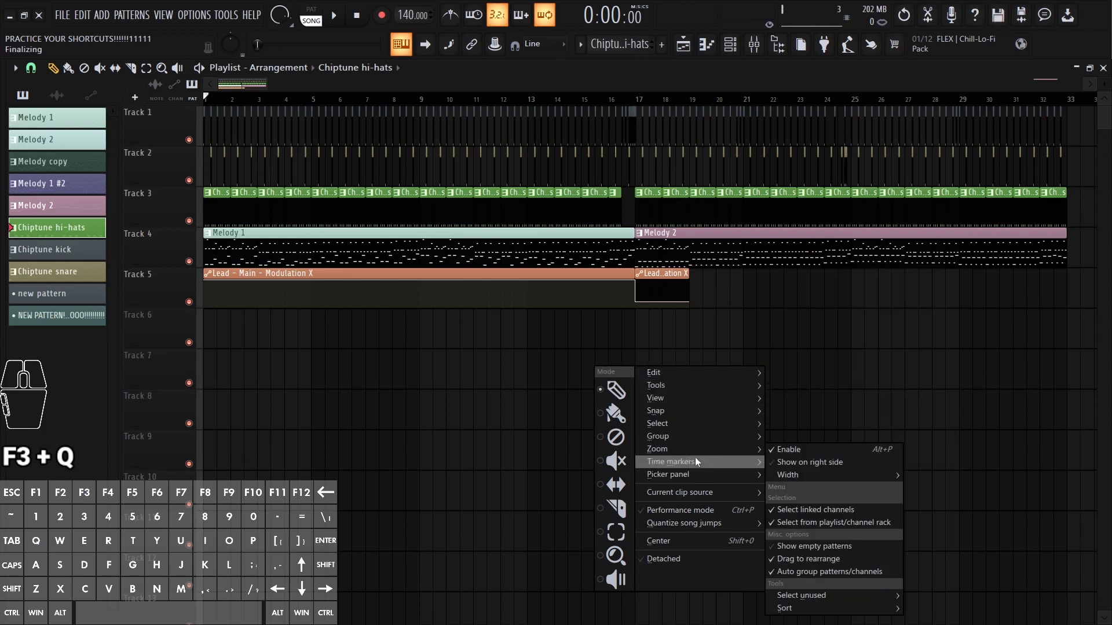
{"action": "key", "text": "Escape"}
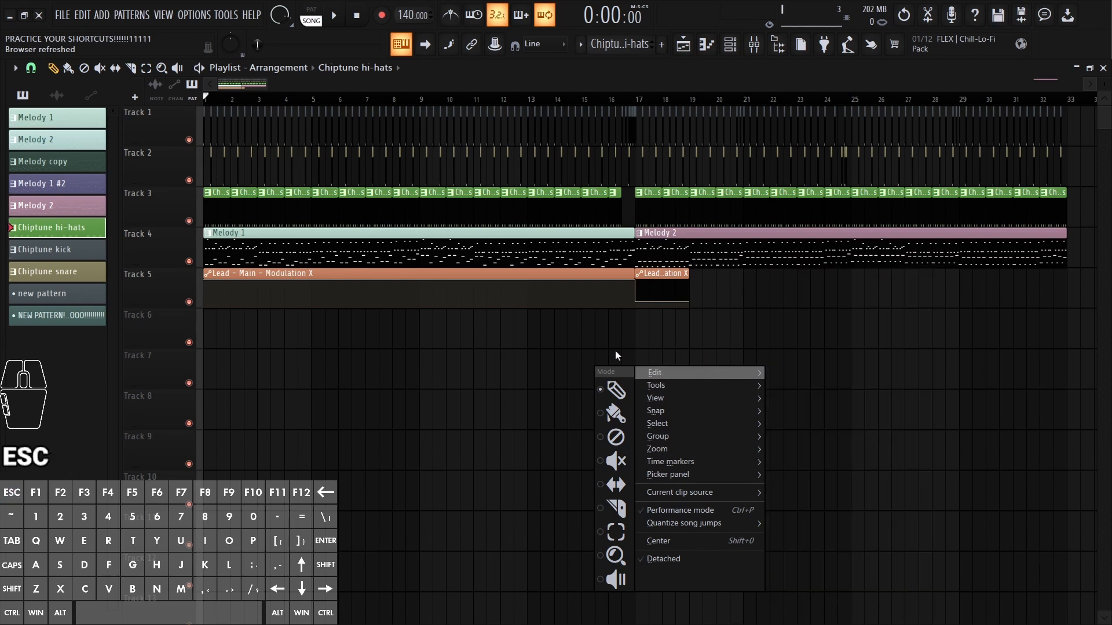
{"action": "right_click", "coordinate": [615, 351]}
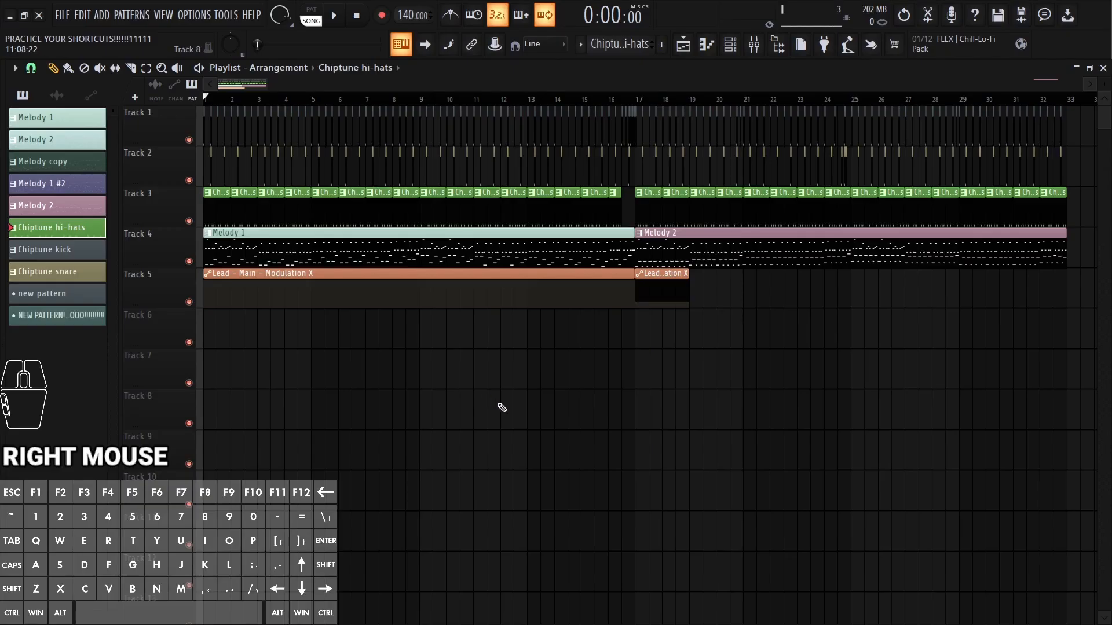
Step: Show and reposition the Channel rack, try quick quantize there, and hide the rack
{"action": "key", "text": "F6"}
{"action": "left_click_drag", "start_coordinate": [662, 194], "coordinate": [645, 229]}
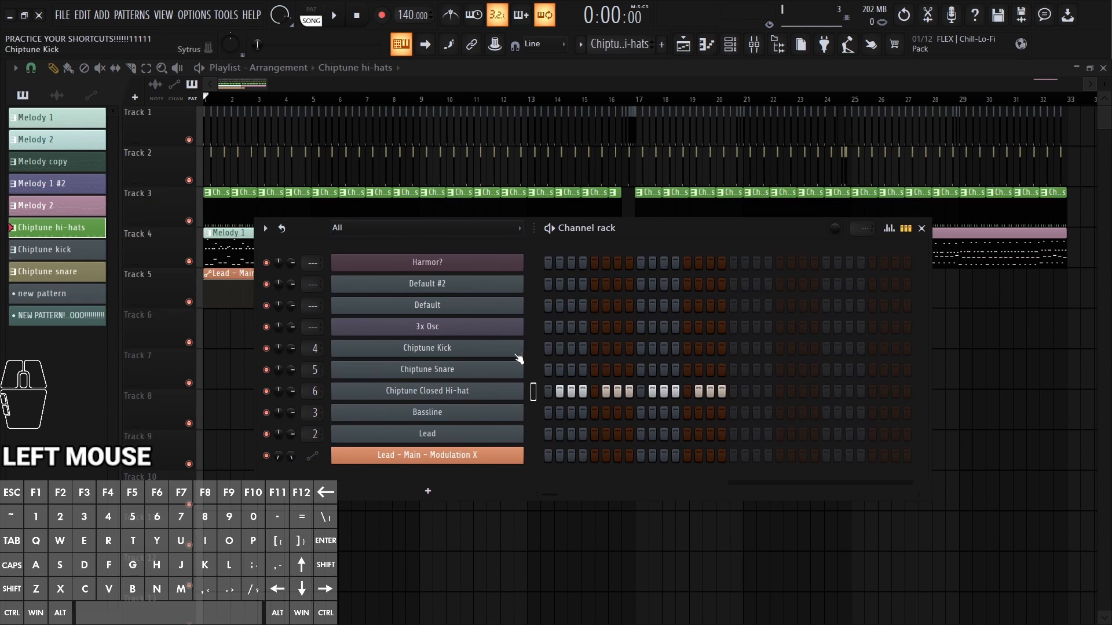
{"action": "key", "text": "ctrl+q"}
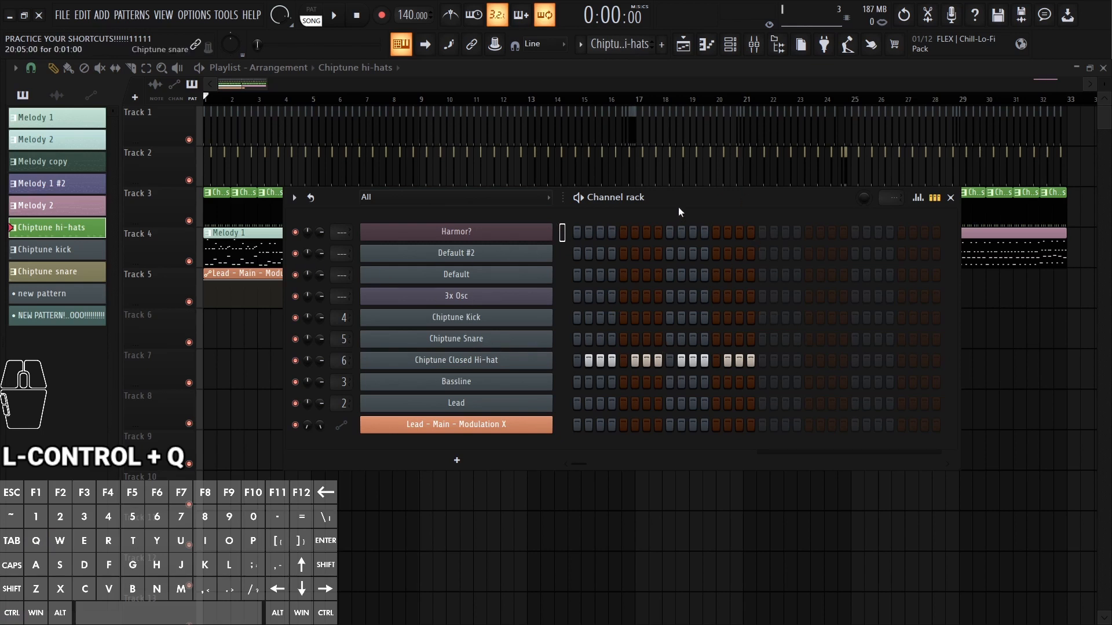
{"action": "right_click", "coordinate": [232, 356]}
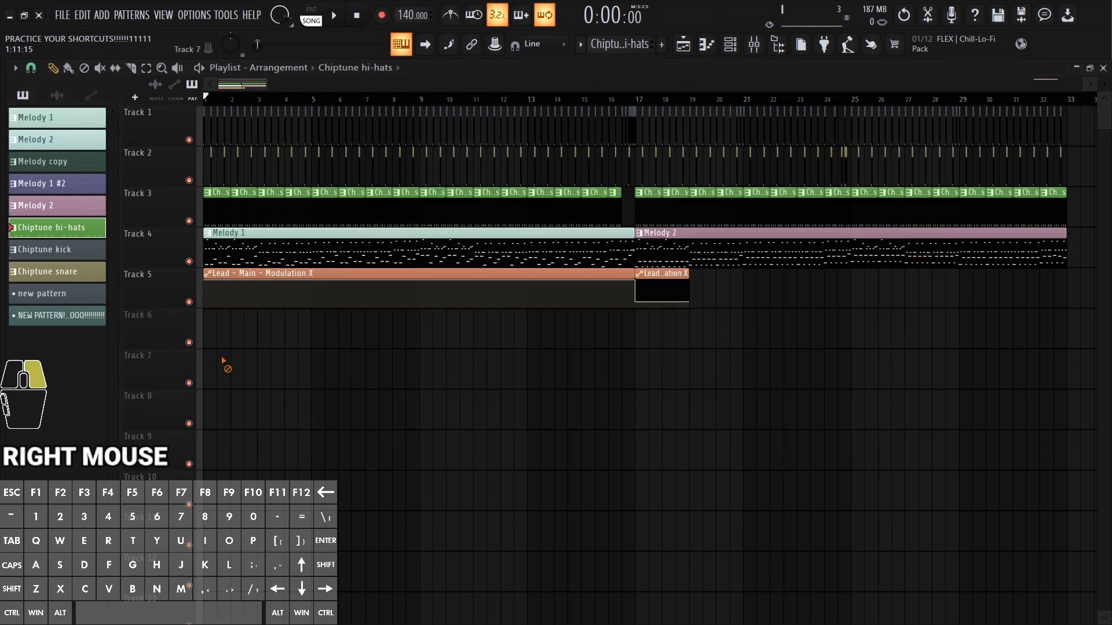
Step: Create a new pattern named "New stuff!!!11" with a teal color
{"action": "key", "text": "F4"}
{"action": "key", "text": "F2"}
{"action": "key", "text": "shift"}
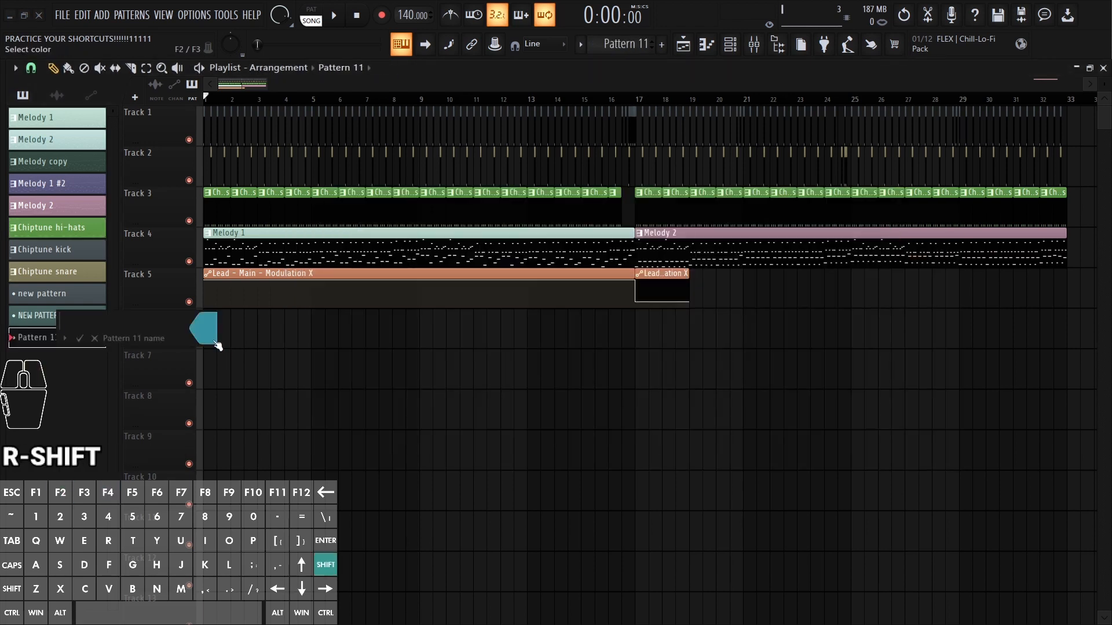
{"action": "type", "text": "New s"}
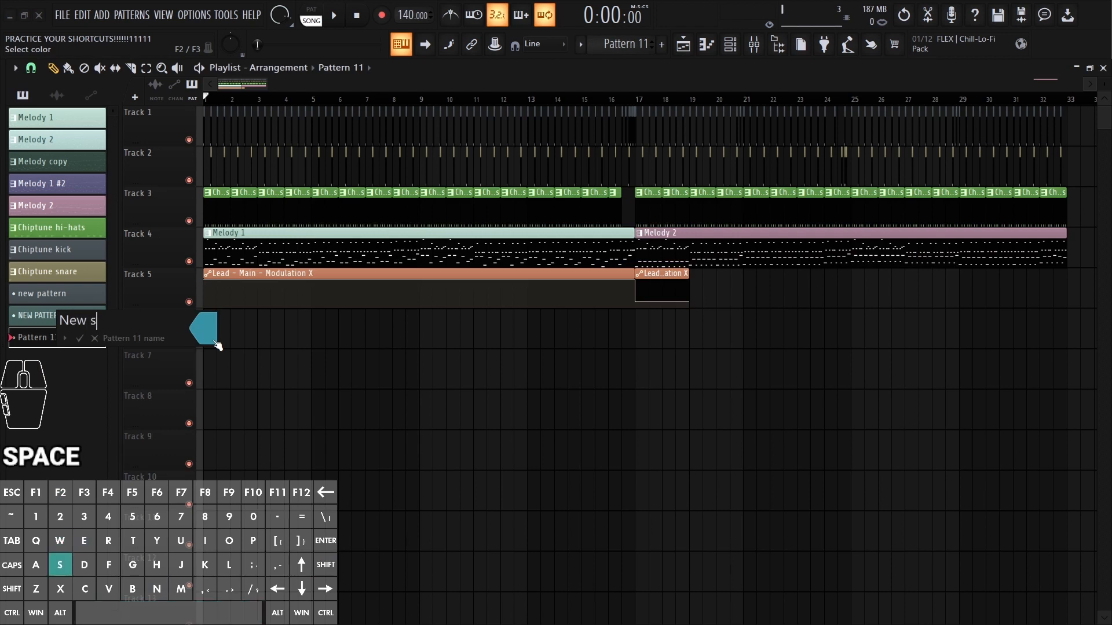
{"action": "type", "text": "tuff!!!11"}
{"action": "key", "text": "Return"}
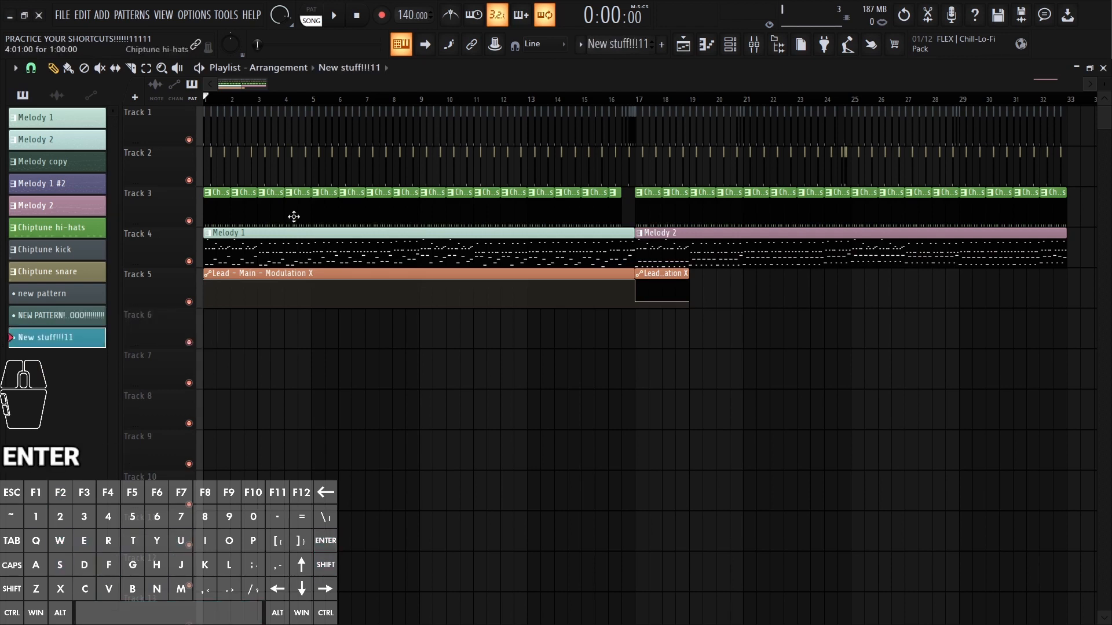
Step: On a soloed Track 6, place a four-bar New stuff!!!11 clip at bar 1 and make a time selection across it
{"action": "left_click", "coordinate": [214, 325]}
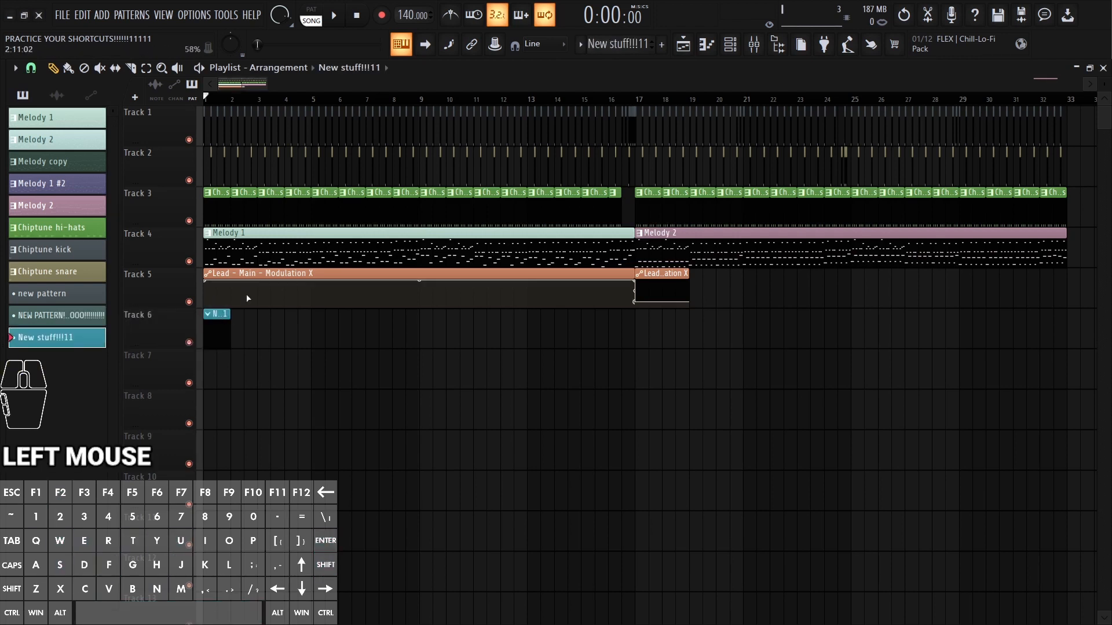
{"action": "right_click", "coordinate": [189, 342]}
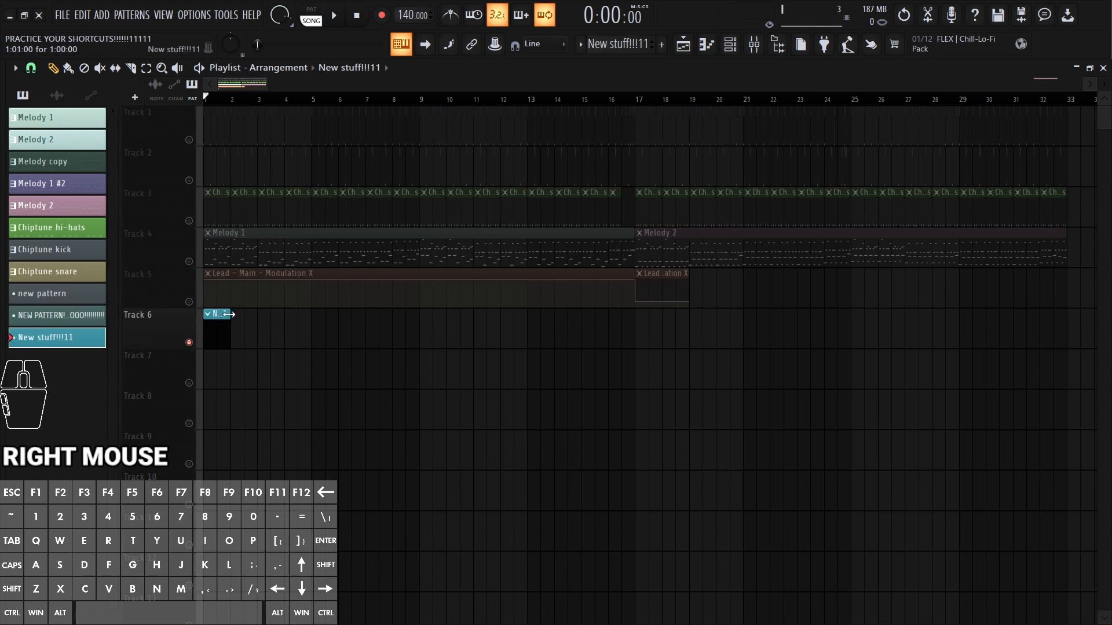
{"action": "left_click_drag", "start_coordinate": [229, 314], "coordinate": [313, 337]}
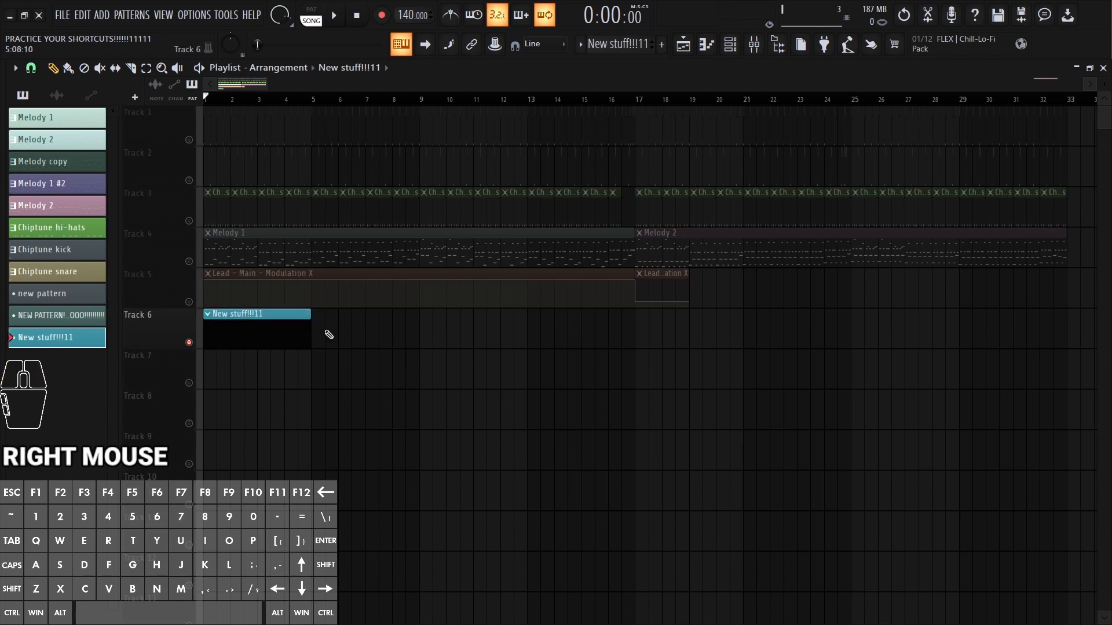
{"action": "left_click_drag", "start_coordinate": [316, 100], "coordinate": [207, 101]}
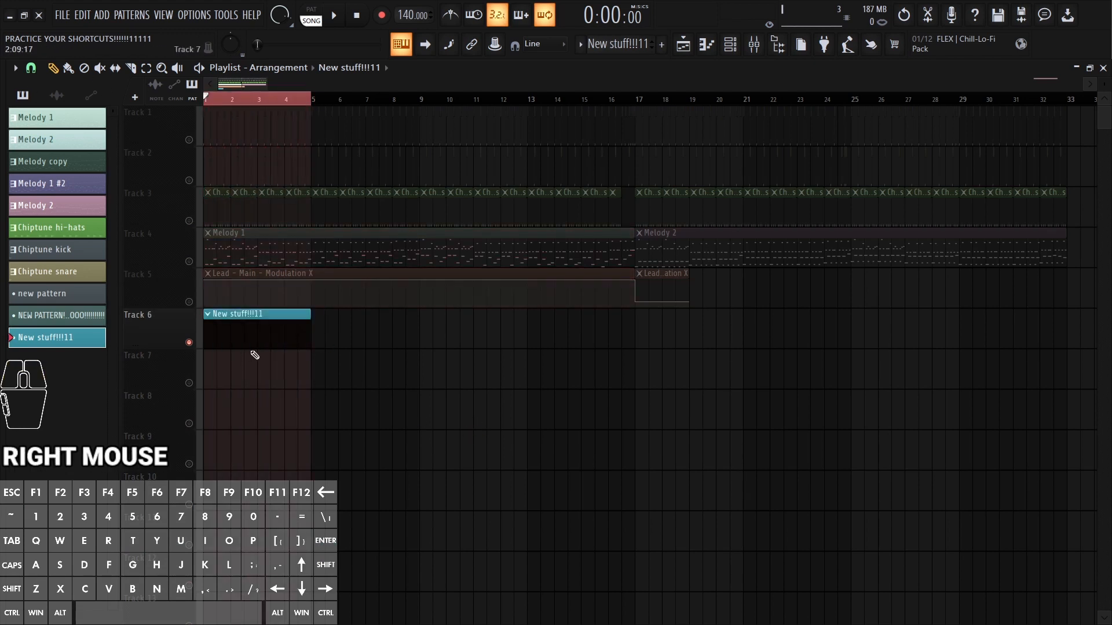
Step: Switch the active pattern to Melody 1, to Melody 2, and back to New stuff!!!11 by selecting their Playlist clips
{"action": "key", "text": "F6"}
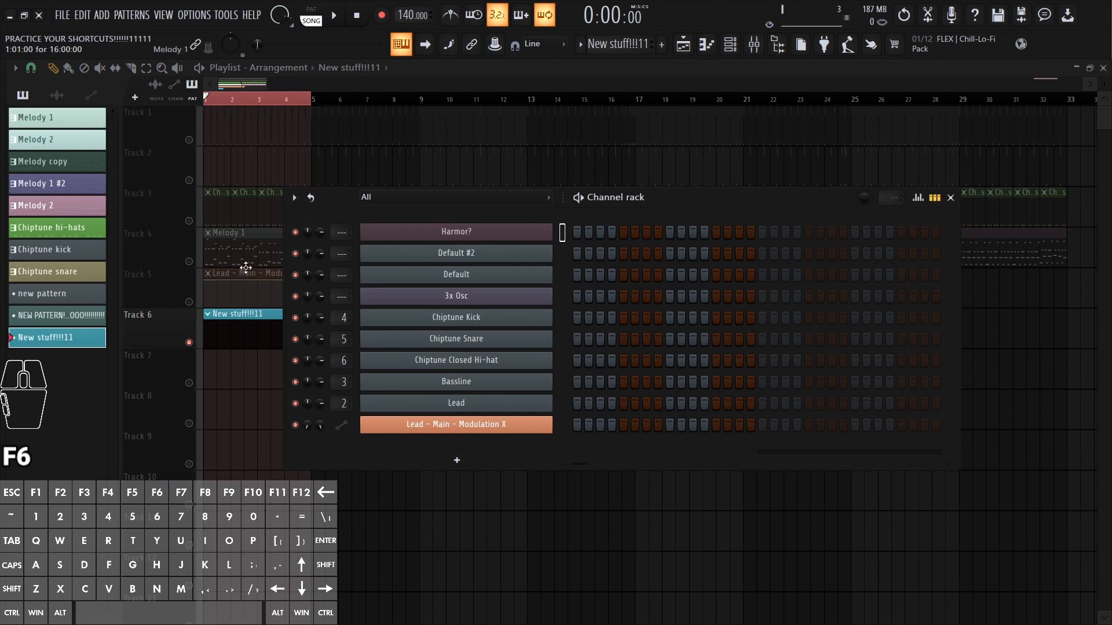
{"action": "left_click", "coordinate": [243, 250]}
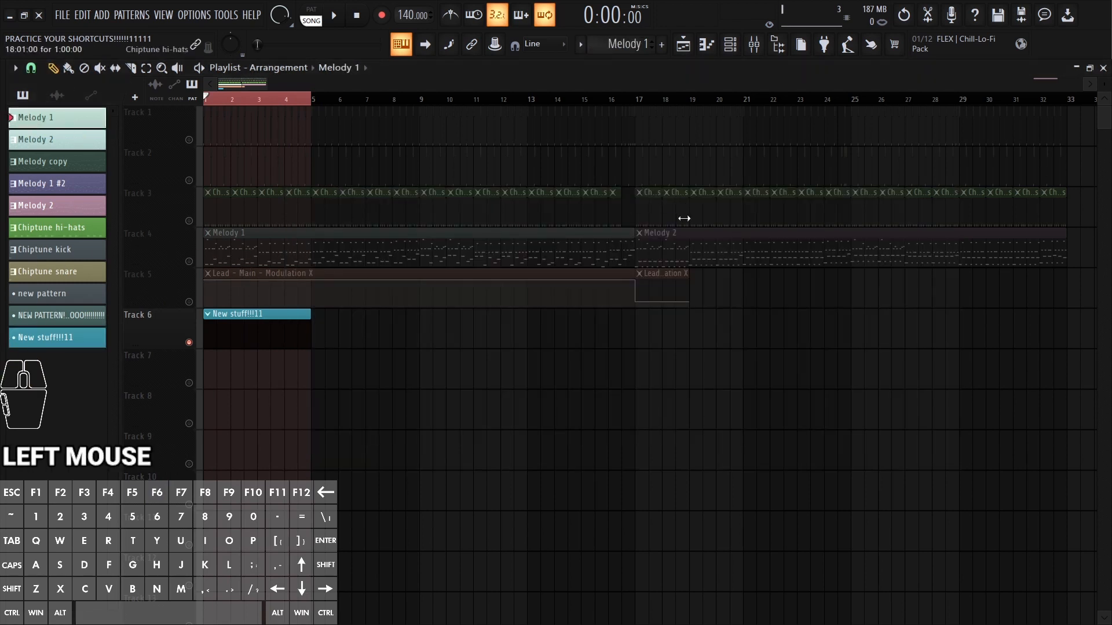
{"action": "left_click", "coordinate": [666, 242]}
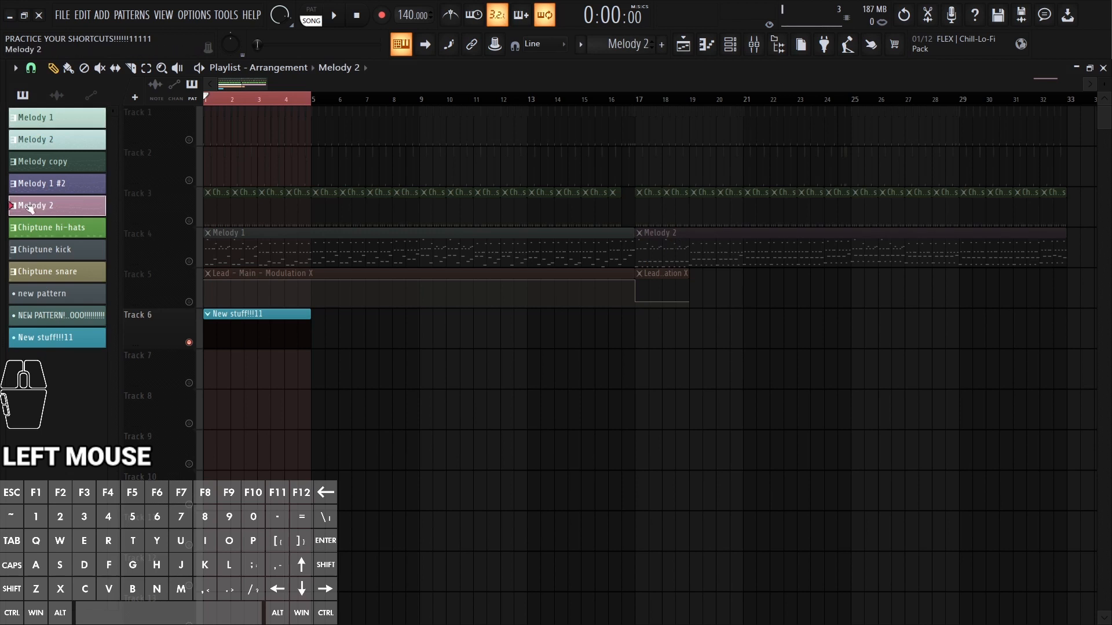
{"action": "left_click", "coordinate": [244, 330]}
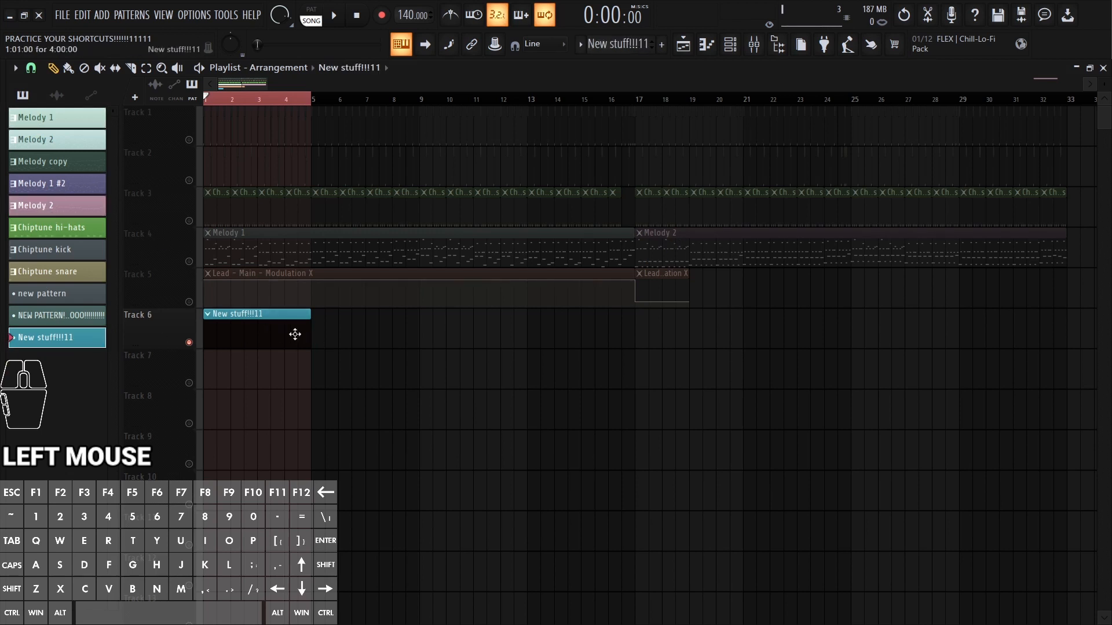
Step: Show the Channel rack for the New stuff!!!11 pattern and move it slightly lower over the Playlist
{"action": "key", "text": "F6"}
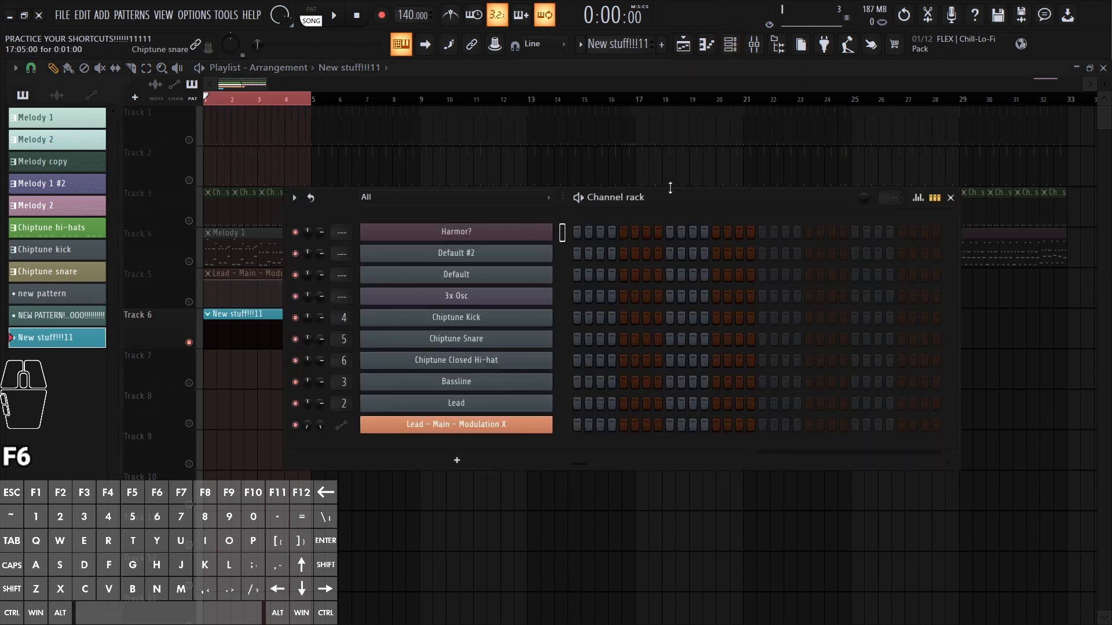
{"action": "left_click", "coordinate": [688, 213]}
{"action": "left_click_drag", "start_coordinate": [687, 212], "coordinate": [670, 217]}
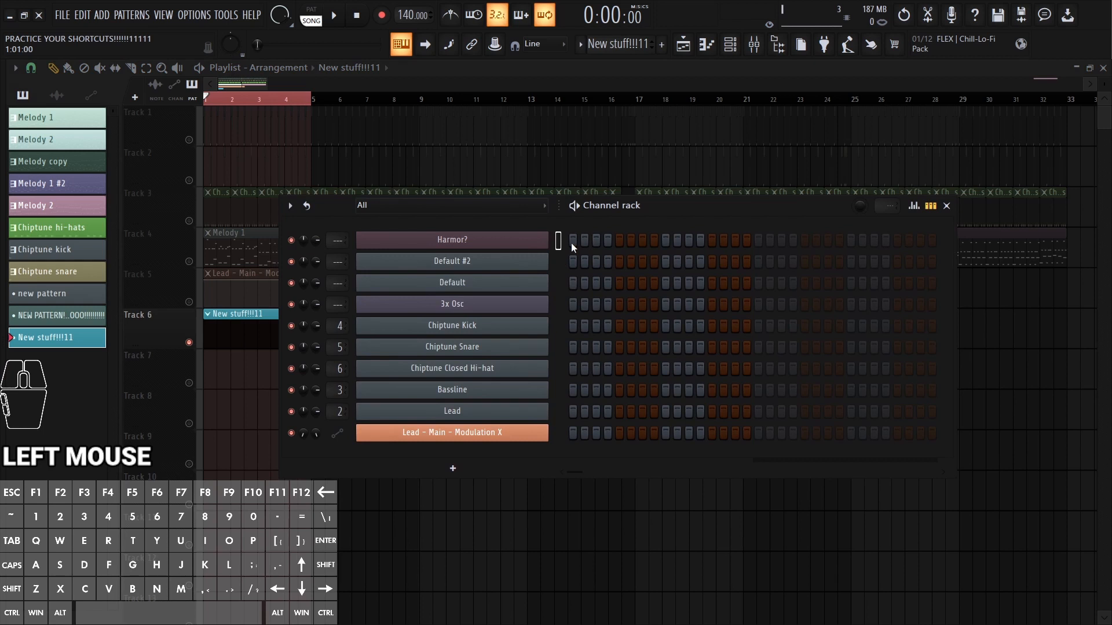
Step: Fill a run of steps from step 1 in the Harmor? channel, and erase all of them
{"action": "left_click_drag", "start_coordinate": [571, 242], "coordinate": [603, 242]}
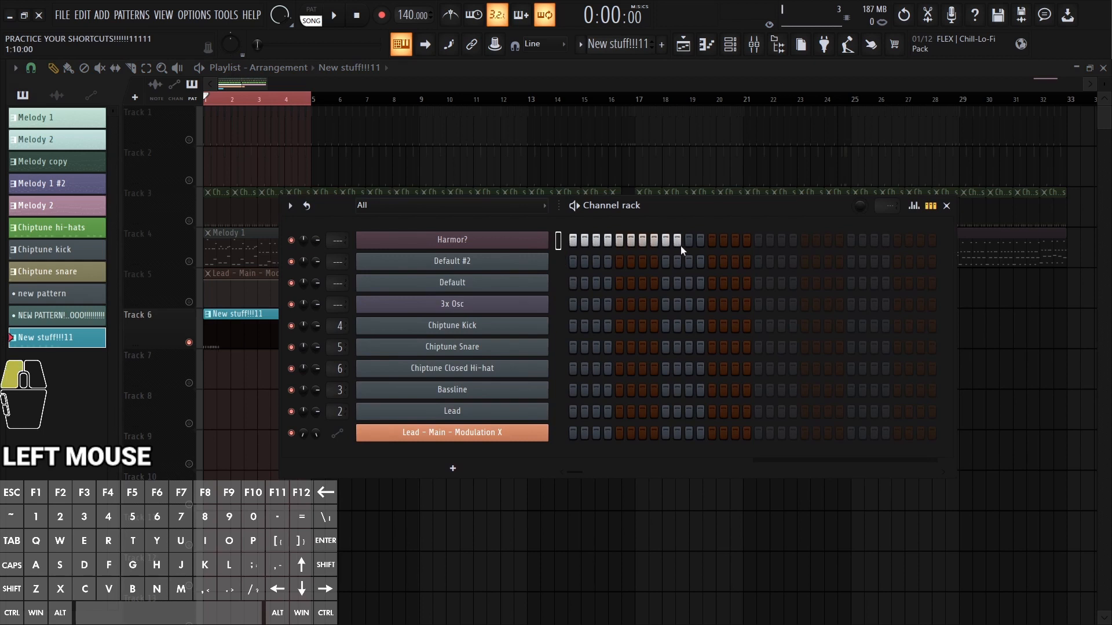
{"action": "left_click_drag", "start_coordinate": [681, 249], "coordinate": [715, 249]}
{"action": "right_click", "coordinate": [711, 241]}
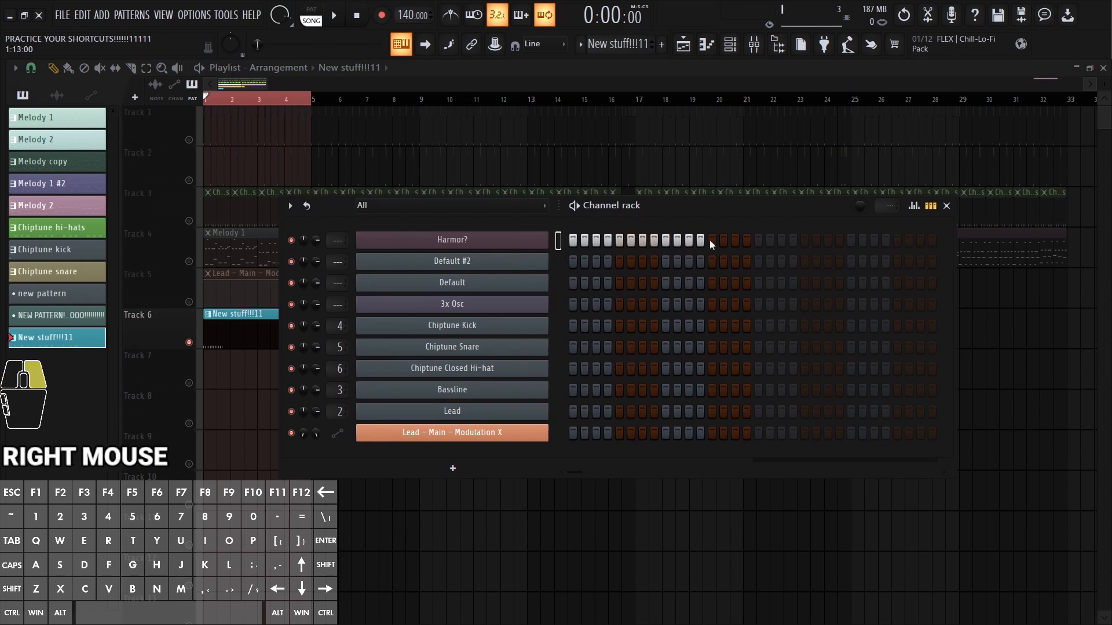
{"action": "right_click", "coordinate": [631, 241]}
{"action": "right_click", "coordinate": [596, 241]}
{"action": "right_click", "coordinate": [620, 241]}
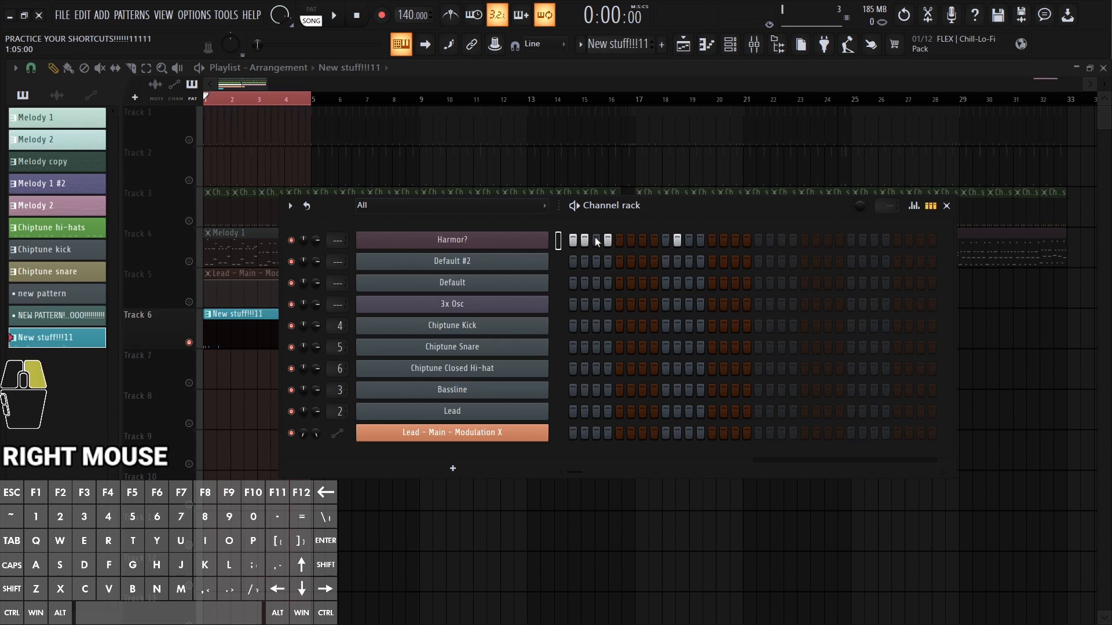
{"action": "right_click", "coordinate": [608, 241]}
{"action": "right_click", "coordinate": [677, 241]}
{"action": "right_click", "coordinate": [572, 241]}
{"action": "right_click", "coordinate": [584, 241]}
Step: Fill all sixteen steps of the Harmor? channel in one stroke, and clear the whole row
{"action": "left_click_drag", "start_coordinate": [609, 241], "coordinate": [562, 238]}
{"action": "right_click", "coordinate": [609, 240]}
{"action": "left_click_drag", "start_coordinate": [572, 241], "coordinate": [750, 241]}
{"action": "right_click", "coordinate": [607, 241]}
{"action": "right_click", "coordinate": [751, 241]}
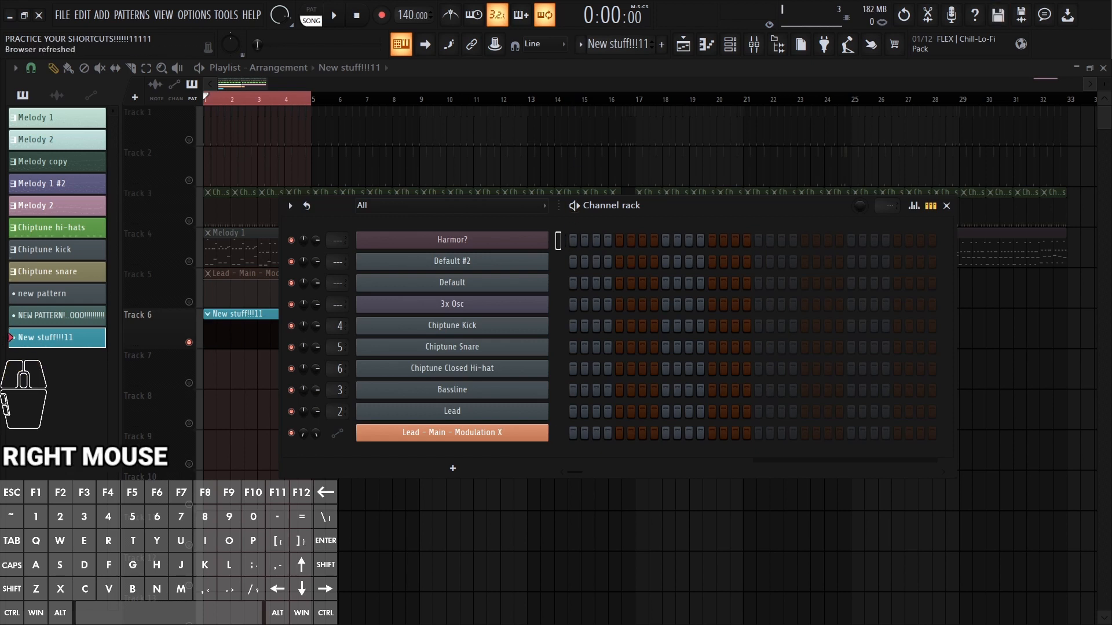
Step: Add hits on the first two steps of the Chiptune Closed Hi-hat channel
{"action": "key", "text": "ctrl+q"}
{"action": "left_click_drag", "start_coordinate": [577, 366], "coordinate": [585, 368]}
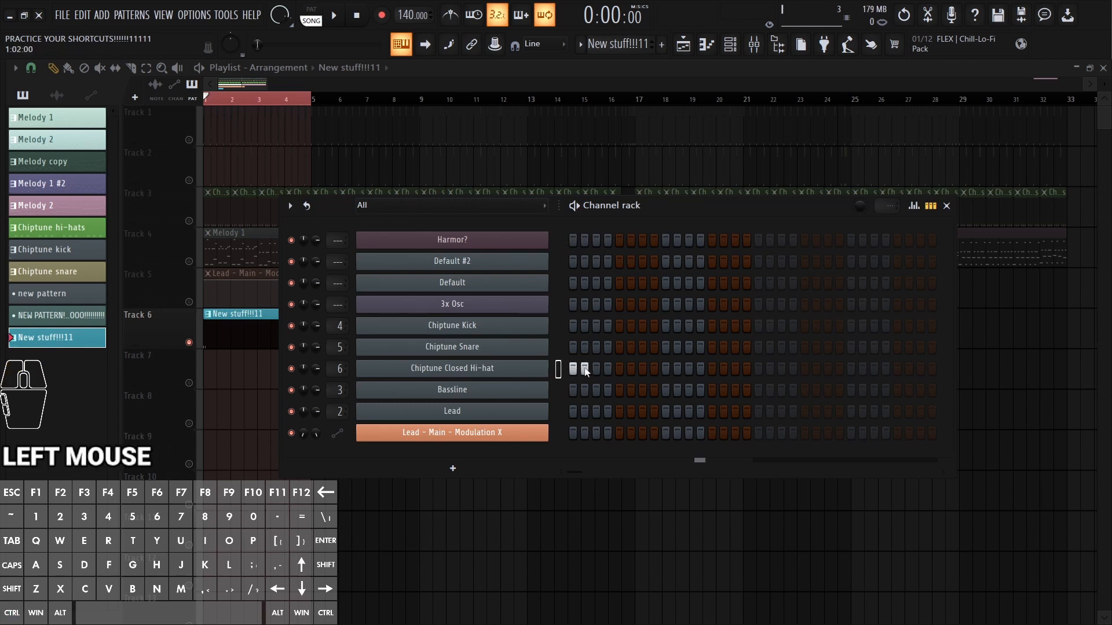
Step: Add closed hi-hat hits on steps 4 and 7, and play the pattern in pattern mode
{"action": "left_click", "coordinate": [642, 368]}
{"action": "key", "text": "space"}
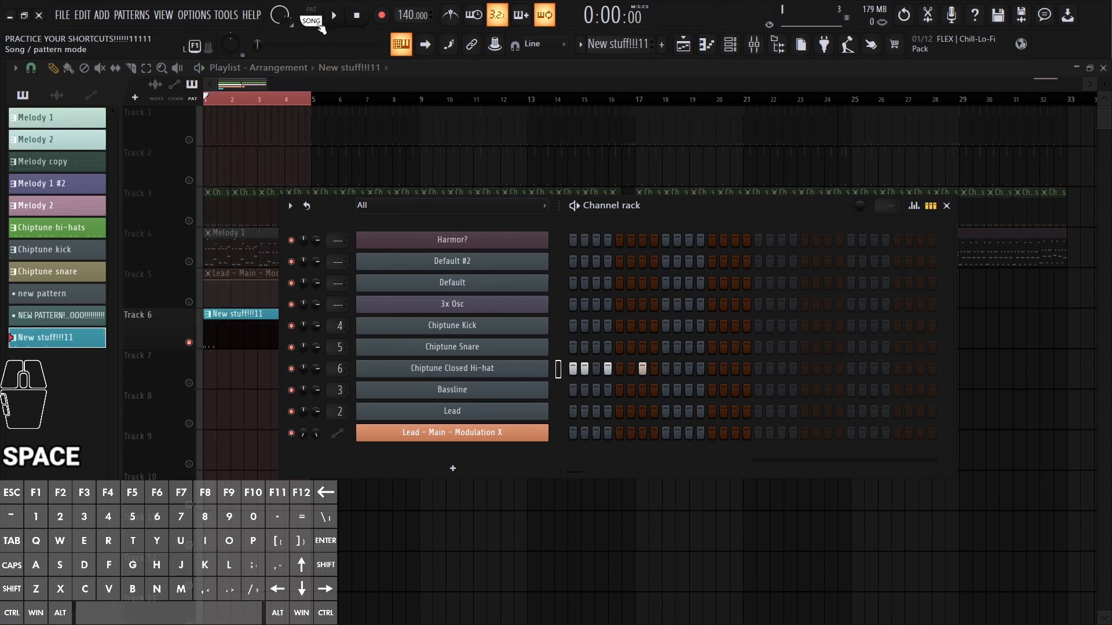
{"action": "left_click", "coordinate": [316, 17]}
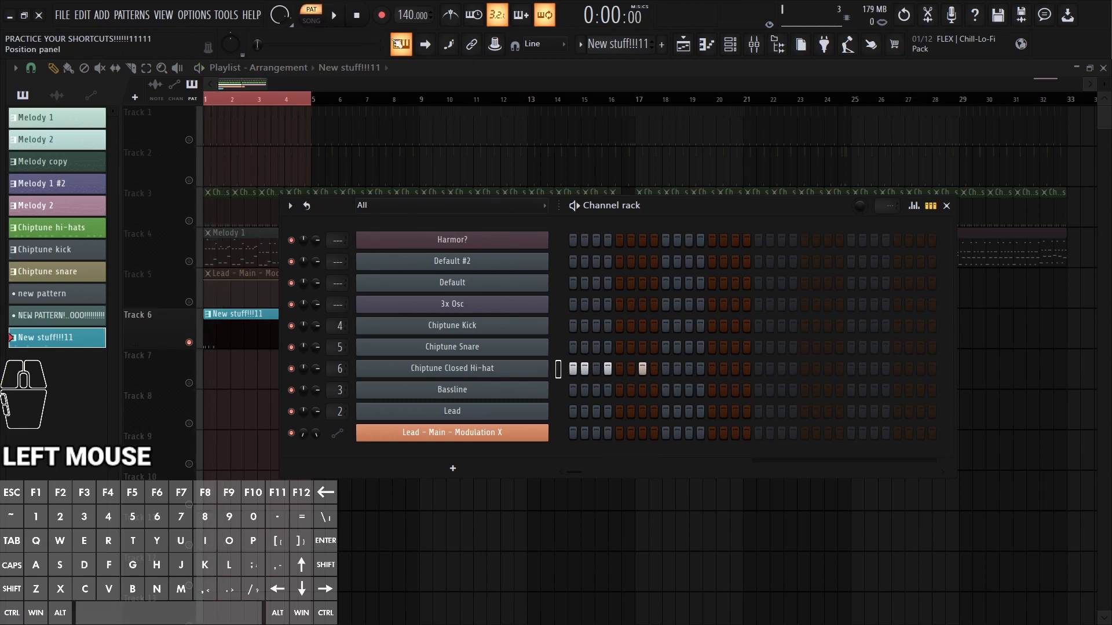
{"action": "key", "text": "space"}
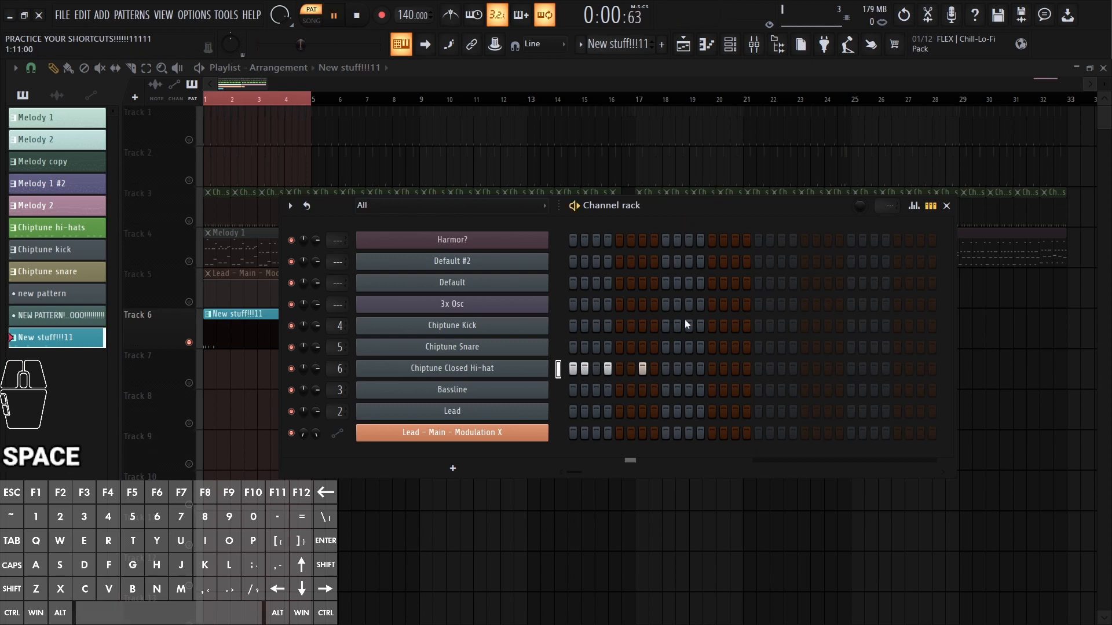
Step: Add closed hi-hat hits on steps 9, 10, 12 and 15, and audition the pattern
{"action": "left_click_drag", "start_coordinate": [665, 369], "coordinate": [677, 369]}
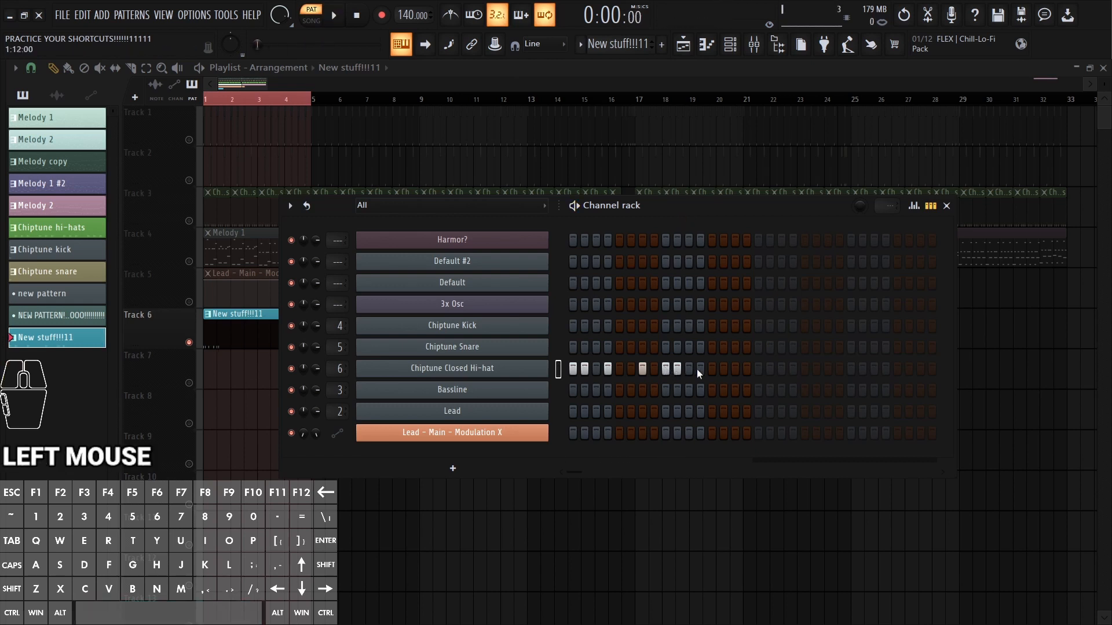
{"action": "left_click", "coordinate": [735, 373]}
{"action": "key", "text": "space"}
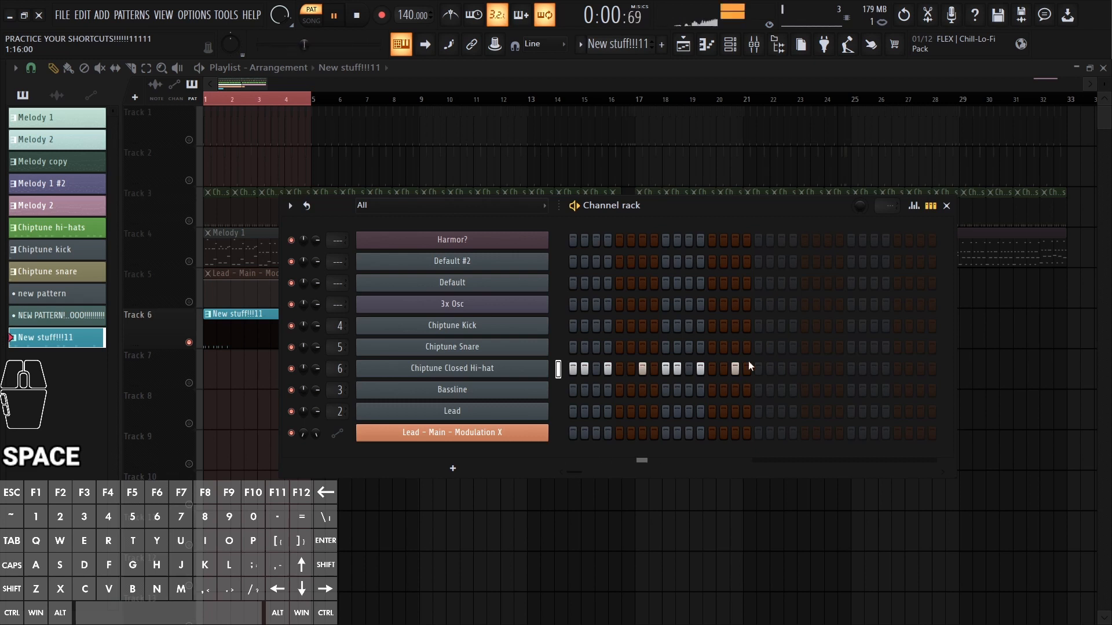
{"action": "key", "text": "space"}
Step: Select only the Chiptune Closed Hi-hat channel and try rotating its steps right and back left to the original rhythm
{"action": "left_click", "coordinate": [559, 380]}
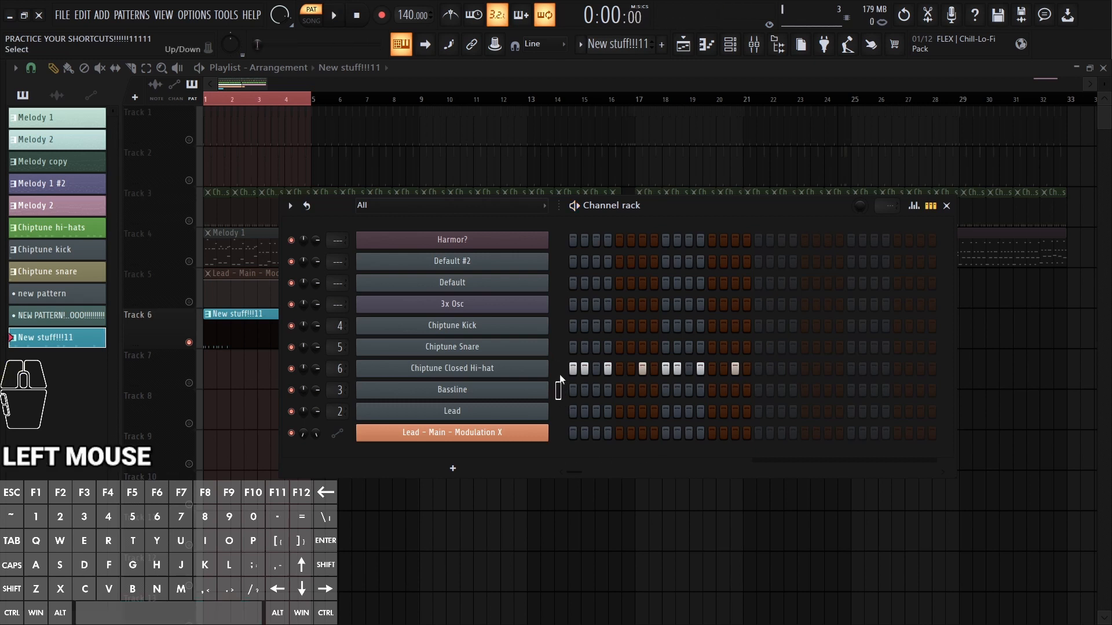
{"action": "left_click", "coordinate": [554, 374]}
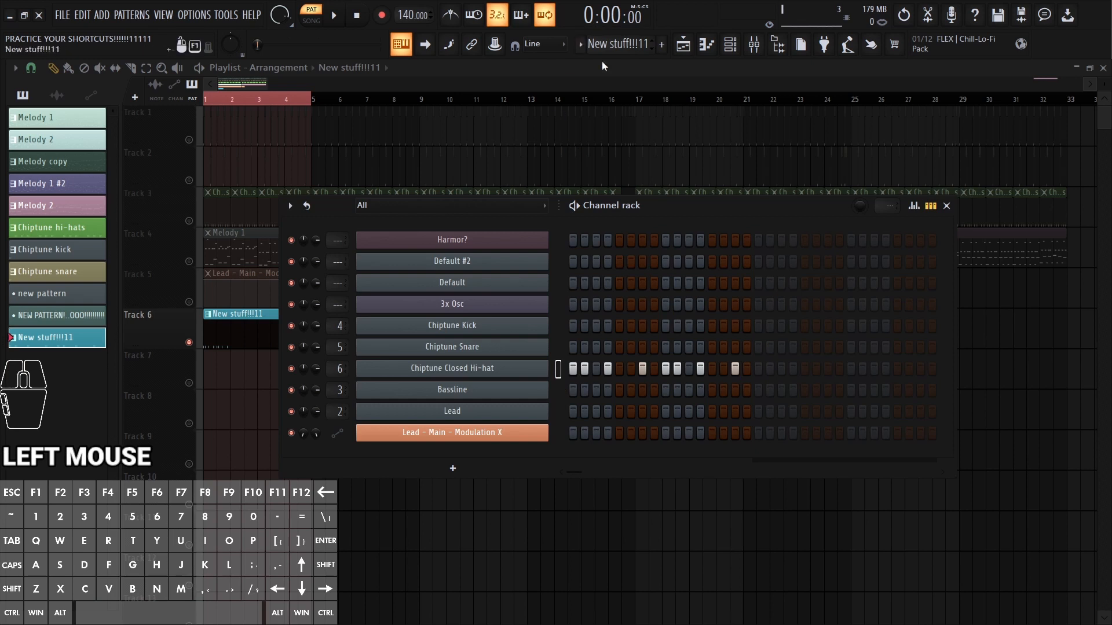
{"action": "key", "text": "ctrl+shift"}
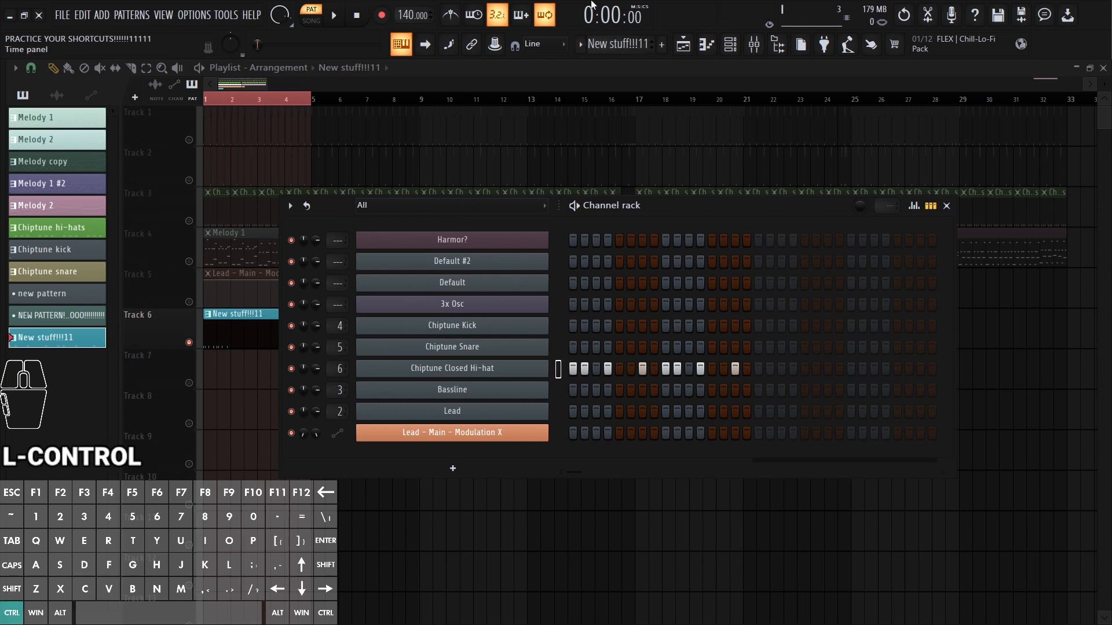
{"action": "key", "text": "ctrl+shift+Right"}
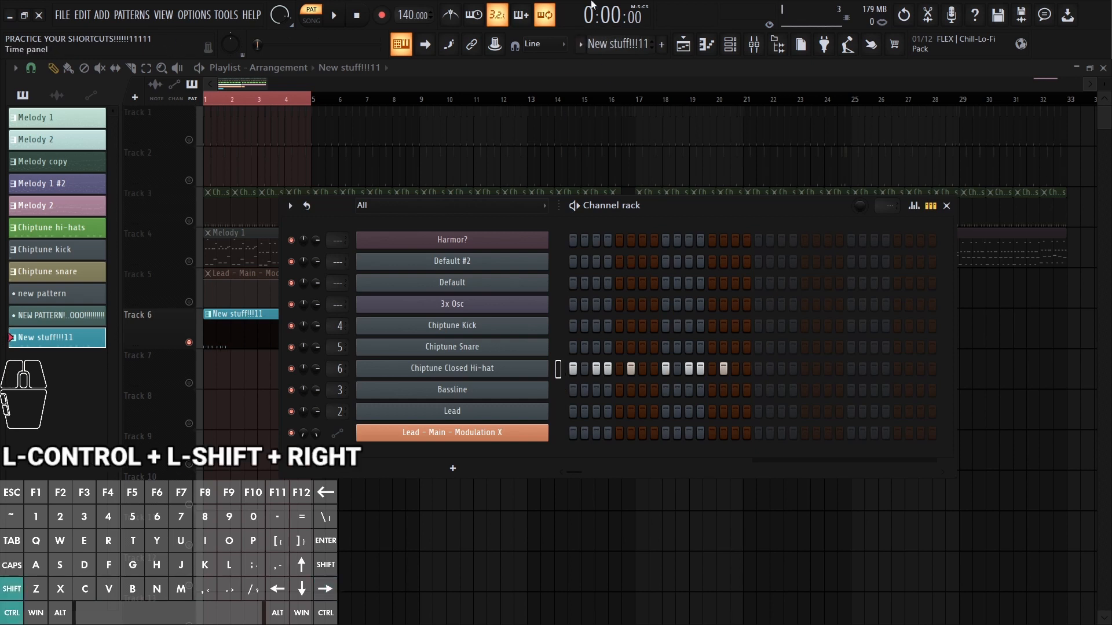
{"action": "key", "text": "ctrl+shift+Left"}
{"action": "key", "text": "ctrl+shift+Left"}
{"action": "key", "text": "ctrl+shift+Left"}
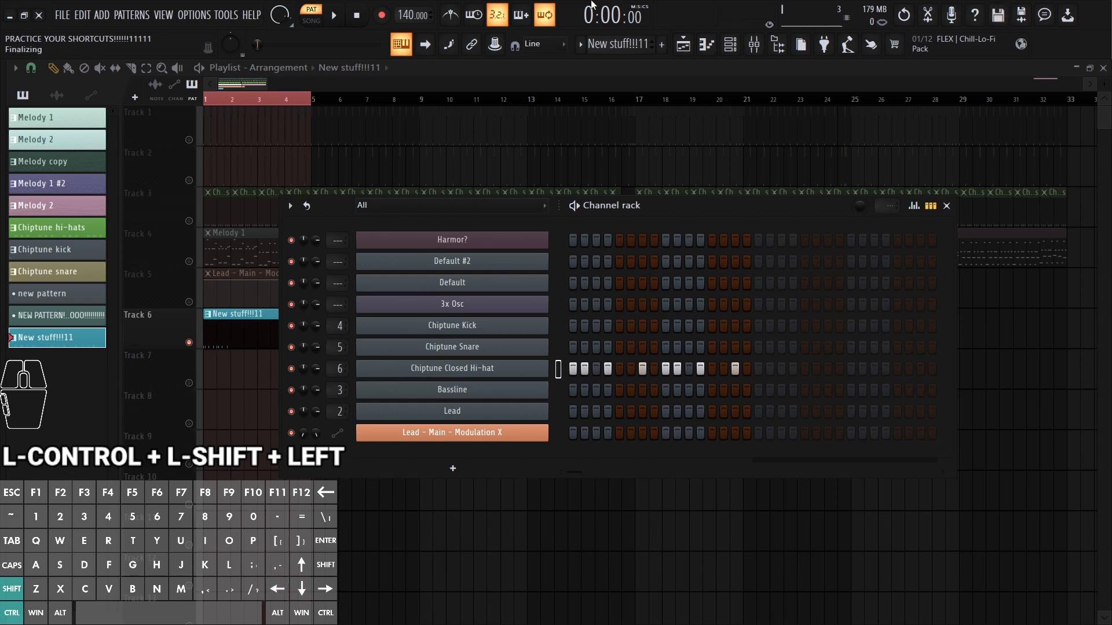
Step: Rotate the closed hi-hat's steps right until its hits fall on steps 2, 3, 5, 8, 10, 11, 13 and 16
{"action": "key", "text": "ctrl+shift+Right"}
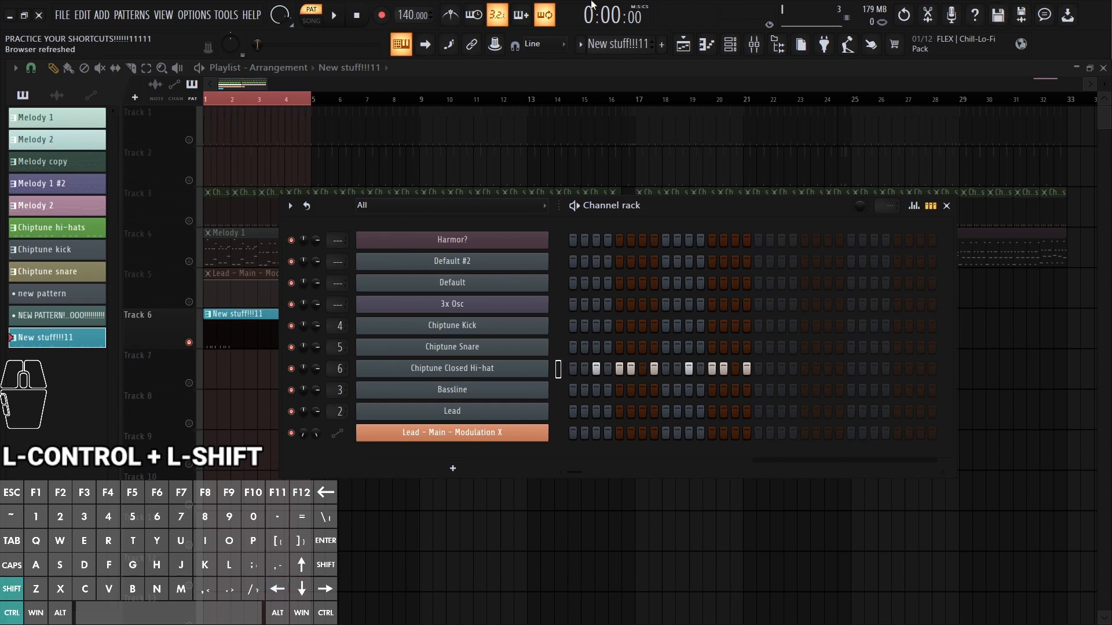
{"action": "key", "text": "ctrl+shift+Right"}
{"action": "key", "text": "ctrl+shift+Right"}
{"action": "key", "text": "ctrl+shift+Right"}
{"action": "key", "text": "ctrl+shift+Right"}
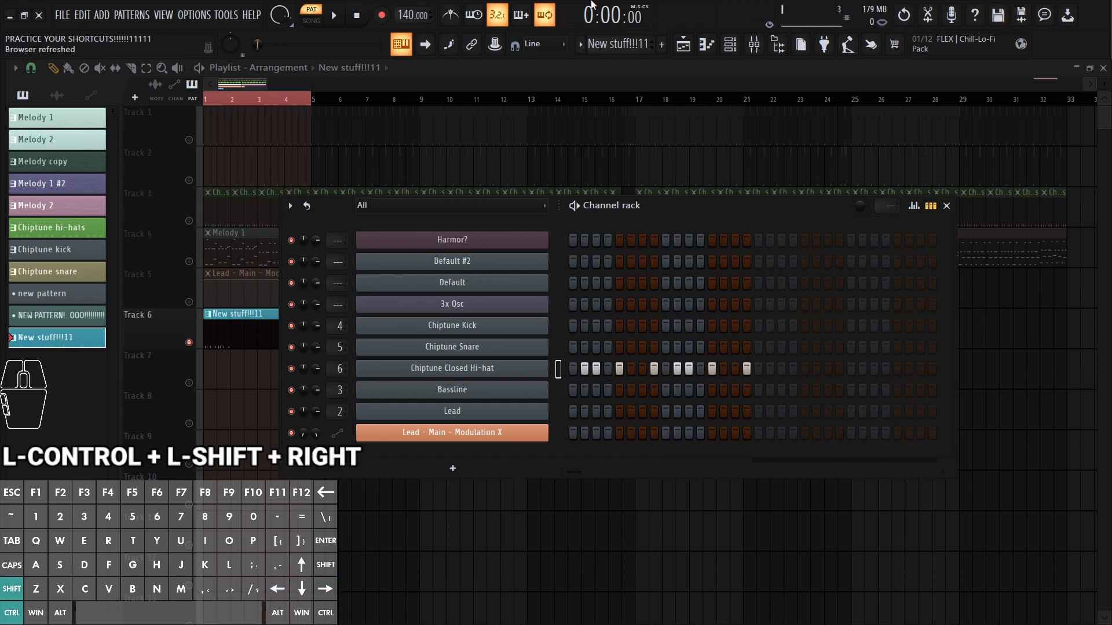
Step: Play the pattern and rotate the closed hi-hat's steps three more steps to the right while it loops, stopping playback at the end
{"action": "key", "text": "space"}
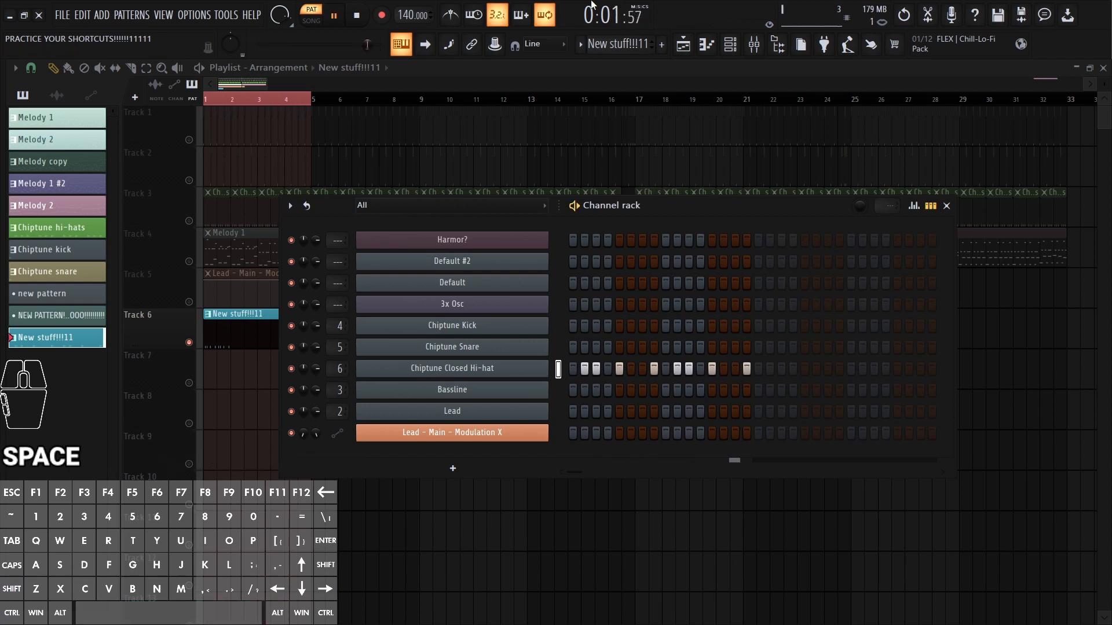
{"action": "key", "text": "ctrl+shift+Right"}
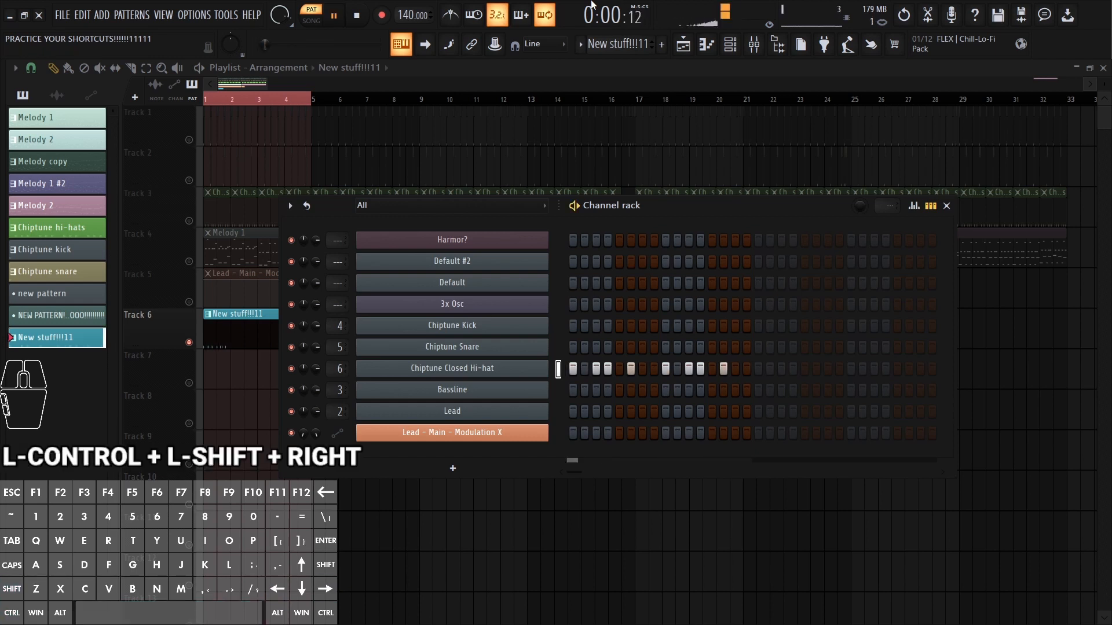
{"action": "key", "text": "ctrl+shift+Right"}
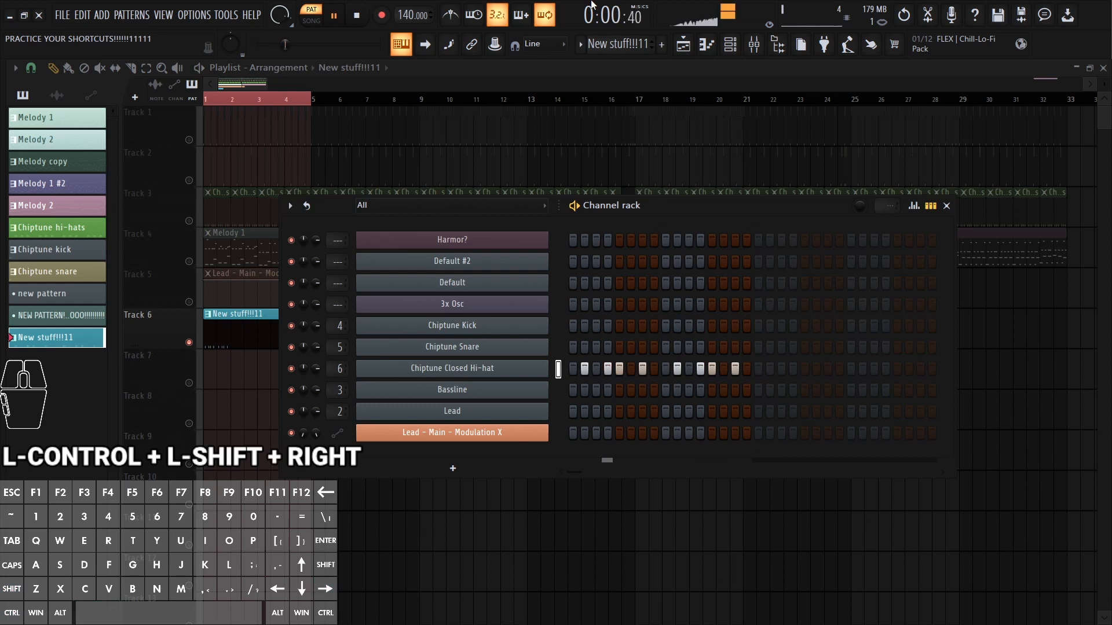
{"action": "key", "text": "ctrl+shift+Right"}
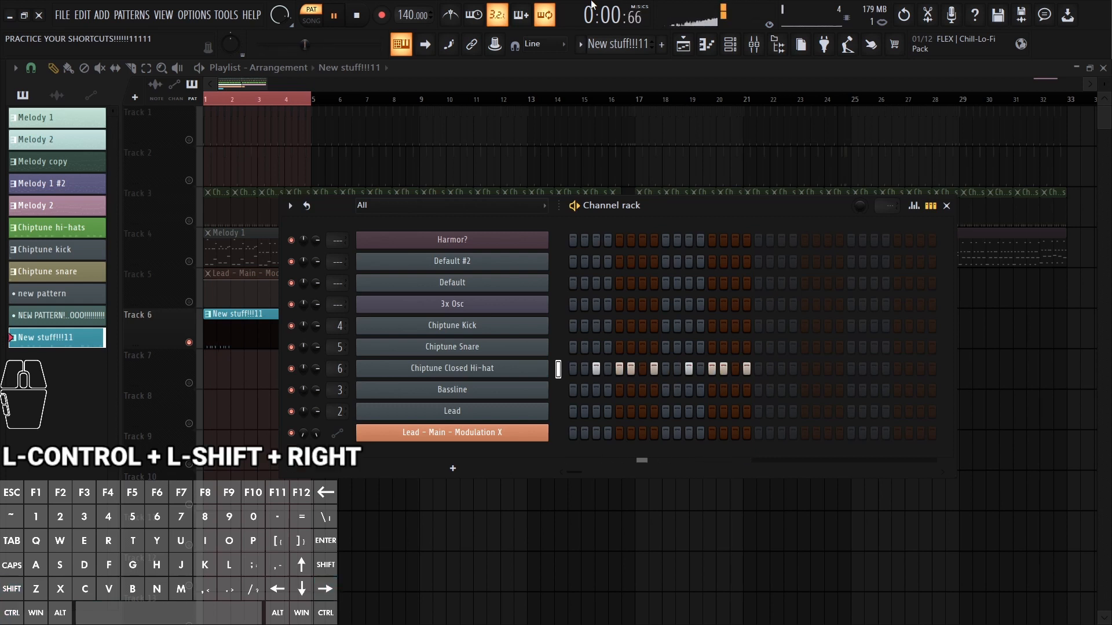
{"action": "key", "text": "space"}
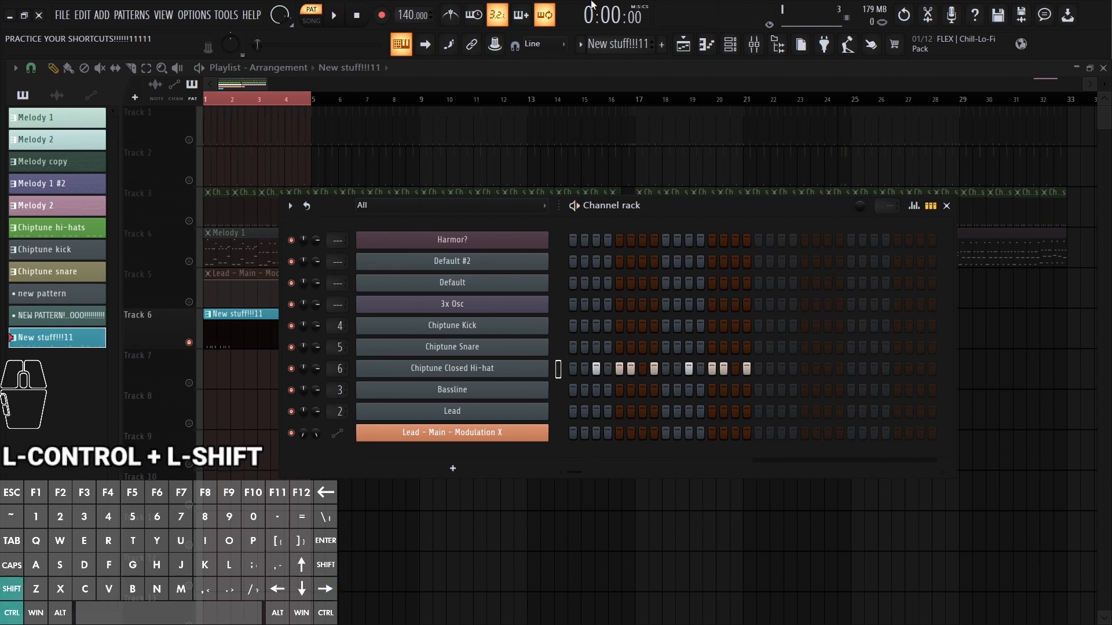
Step: Rotate the closed hi-hat's steps two steps back to the left and quick-quantize the channel
{"action": "key", "text": "ctrl+shift+Left"}
{"action": "key", "text": "ctrl+shift+Left"}
{"action": "key", "text": "ctrl+q"}
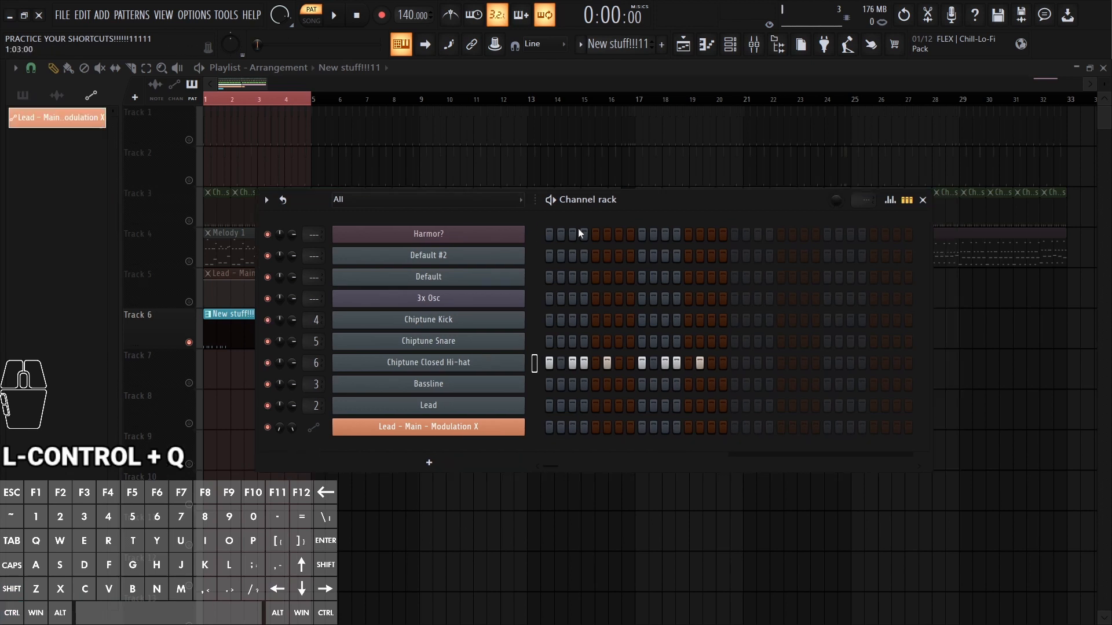
Step: Copy the closed hi-hat's step pattern onto the Chiptune Kick channel
{"action": "key", "text": "ctrl+c"}
{"action": "left_click", "coordinate": [534, 319]}
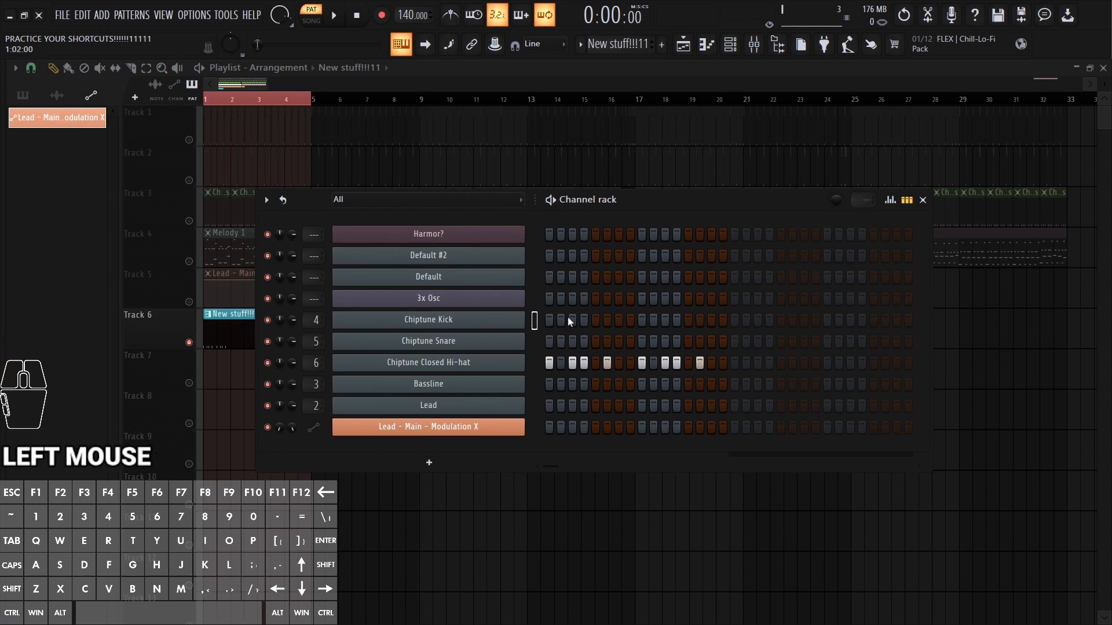
{"action": "key", "text": "ctrl+v"}
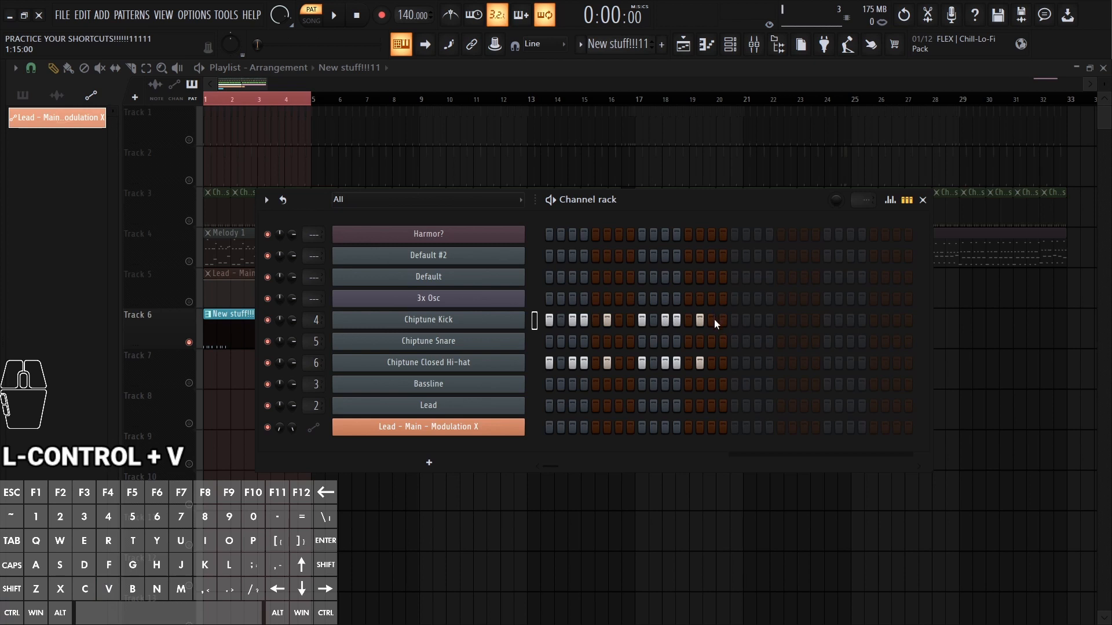
Step: Move the step pattern from Chiptune Kick to Chiptune Snare and clear the snare's steps again
{"action": "key", "text": "ctrl+x"}
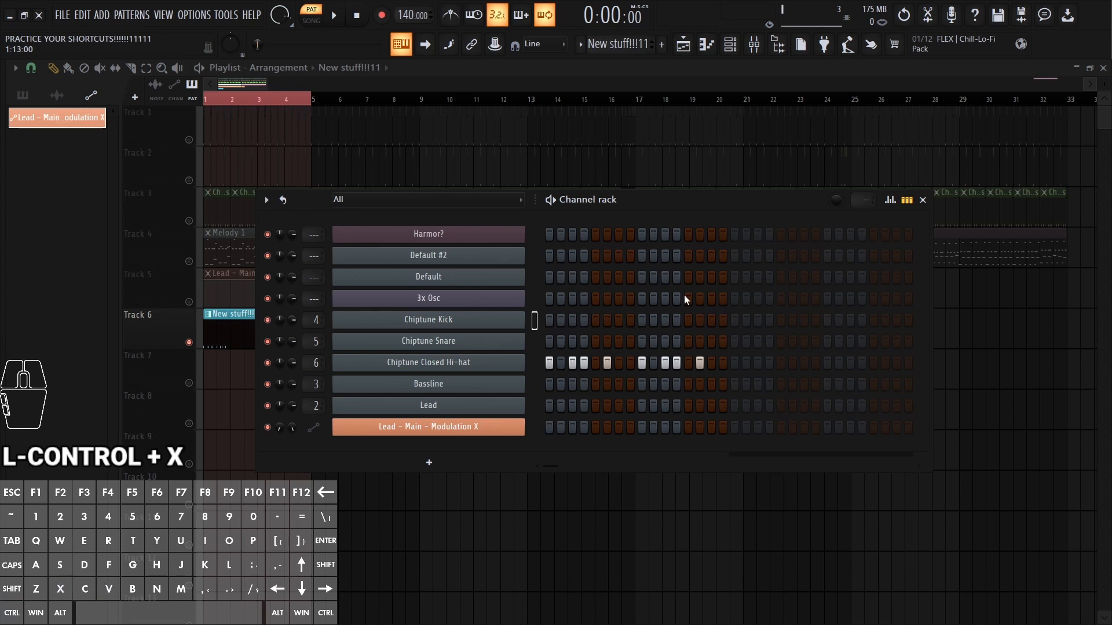
{"action": "left_click", "coordinate": [534, 344]}
{"action": "key", "text": "ctrl+v"}
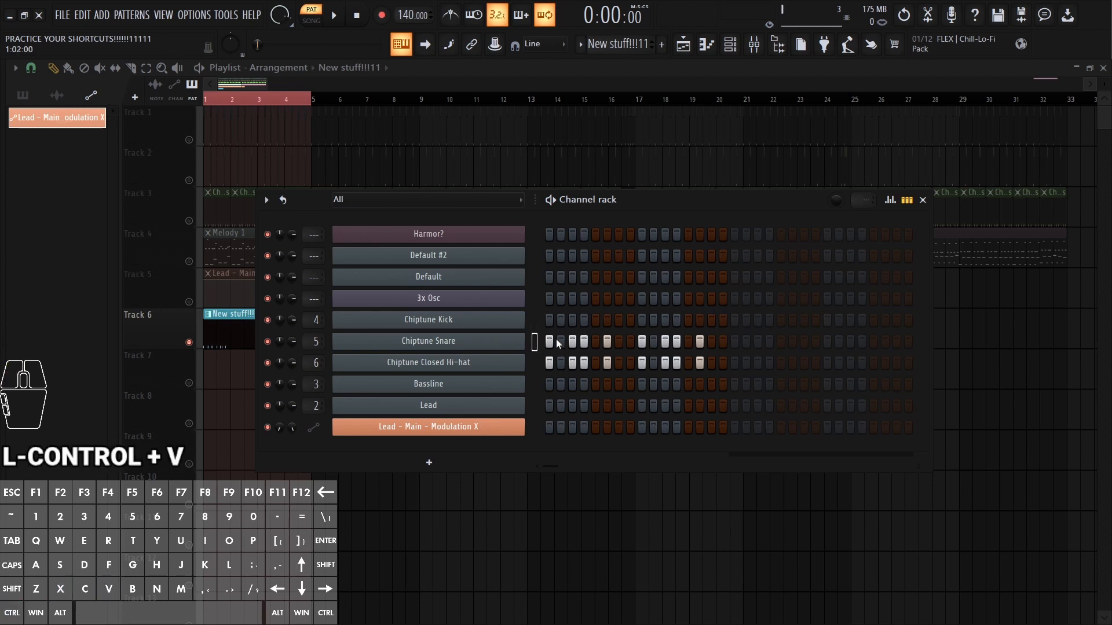
{"action": "right_click", "coordinate": [700, 344]}
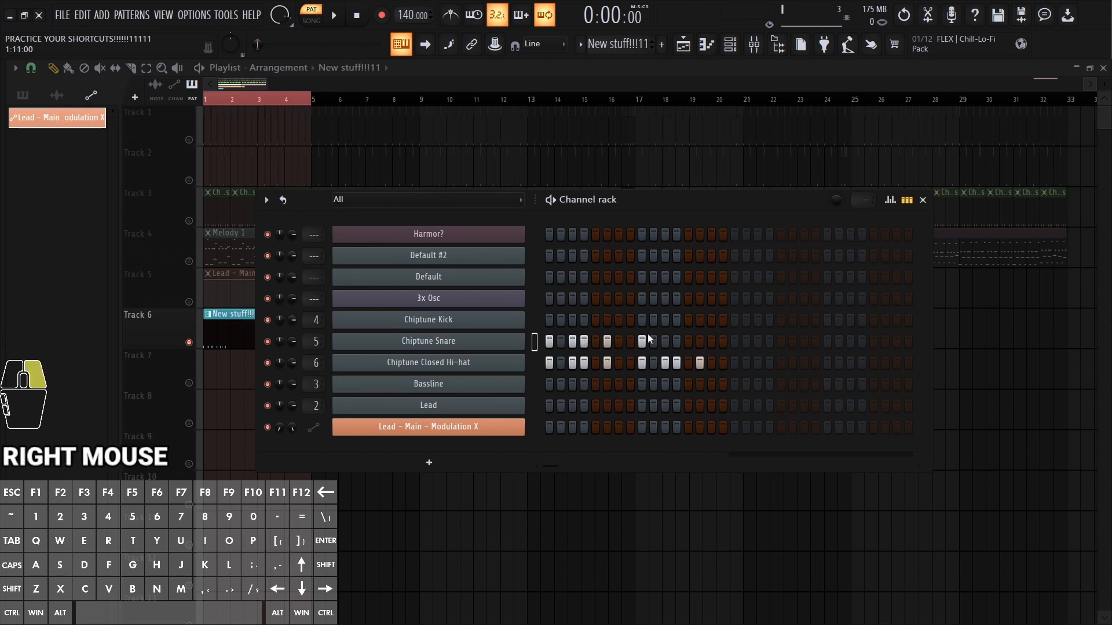
{"action": "right_click", "coordinate": [551, 346]}
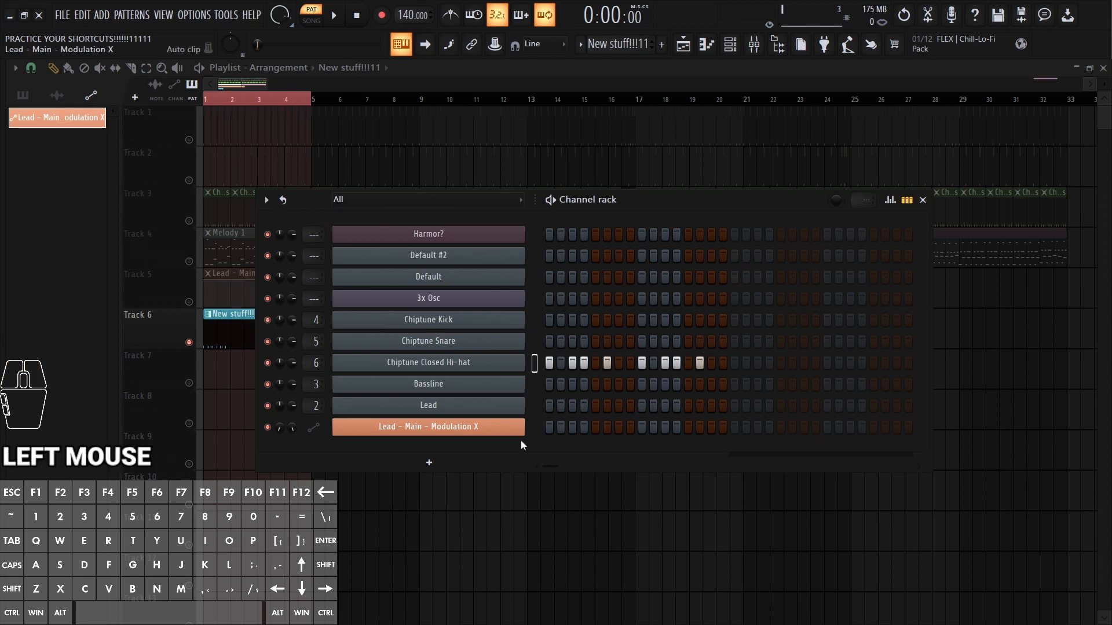
Step: Move the channel selection up and down through the channel rack, ending on Chiptune Closed Hi-hat
{"action": "left_click_drag", "start_coordinate": [520, 441], "coordinate": [548, 440]}
{"action": "key", "text": "Up"}
{"action": "key", "text": "Up"}
{"action": "key", "text": "Up"}
{"action": "key", "text": "Down"}
{"action": "key", "text": "Down"}
{"action": "key", "text": "Down"}
{"action": "key", "text": "Down"}
{"action": "key", "text": "Down"}
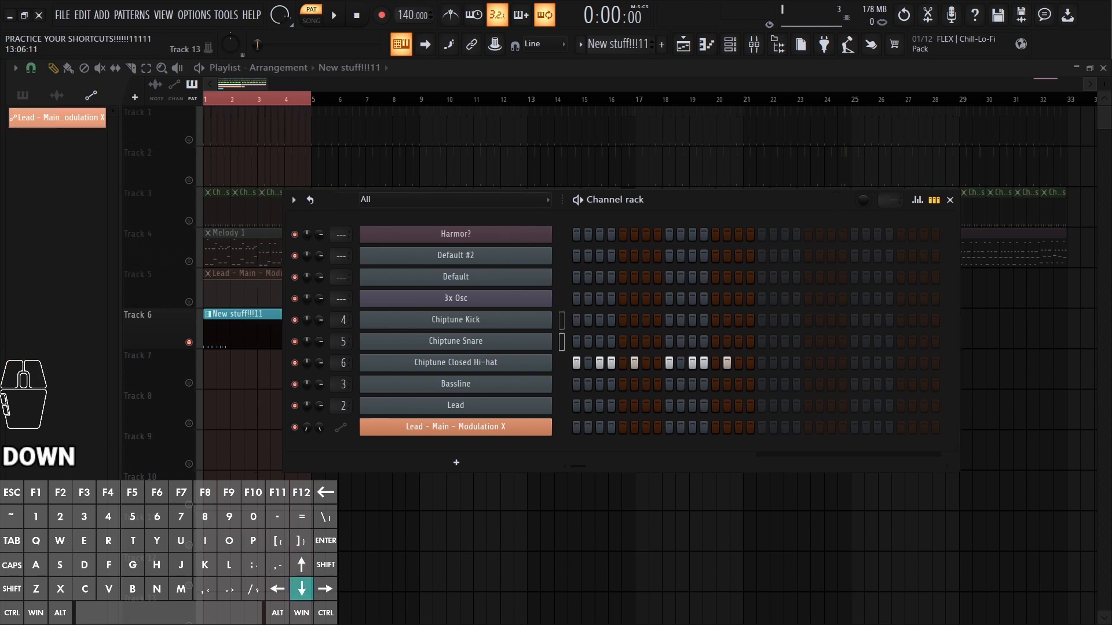
{"action": "key", "text": "Up"}
{"action": "key", "text": "Up"}
{"action": "key", "text": "Down"}
{"action": "key", "text": "Up"}
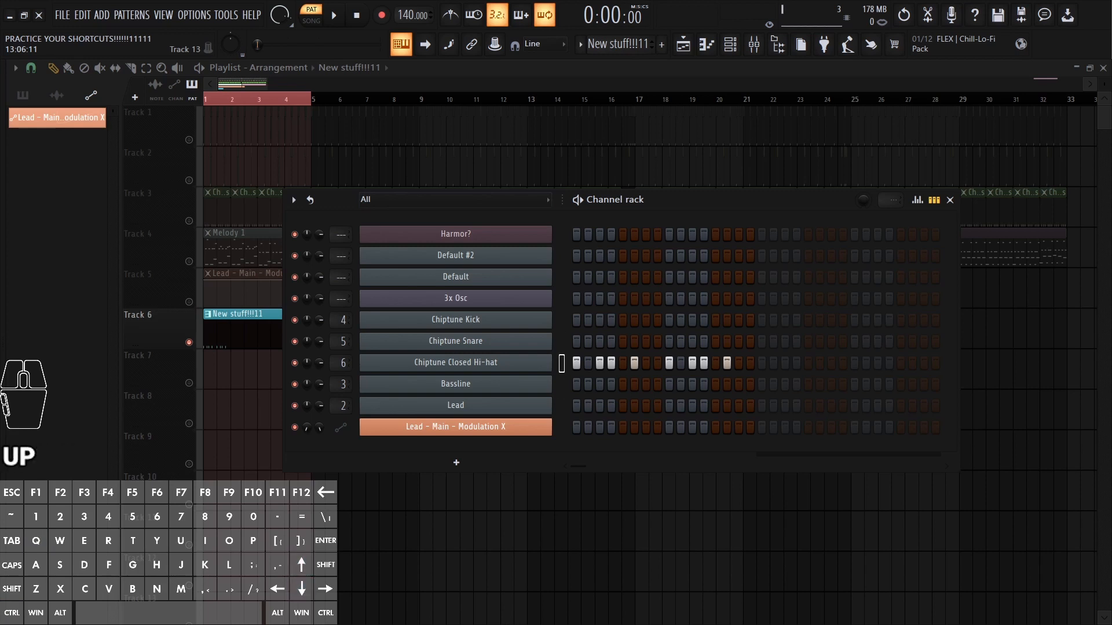
Step: Move the Chiptune Closed Hi-hat channel up and down the rack, returning it between Chiptune Snare and Bassline
{"action": "key", "text": "alt"}
{"action": "key", "text": "alt+Up"}
{"action": "key", "text": "alt+Up"}
{"action": "key", "text": "alt+Down"}
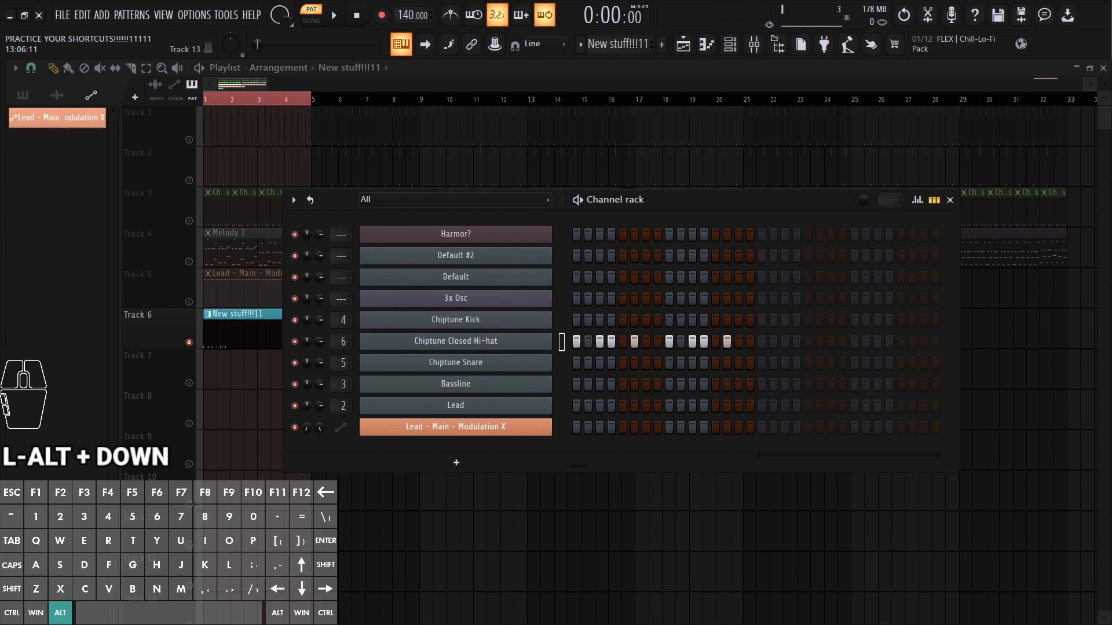
{"action": "key", "text": "alt+Down"}
{"action": "key", "text": "alt+Down"}
{"action": "key", "text": "alt+Up"}
{"action": "key", "text": "alt+Up"}
{"action": "key", "text": "alt+Down"}
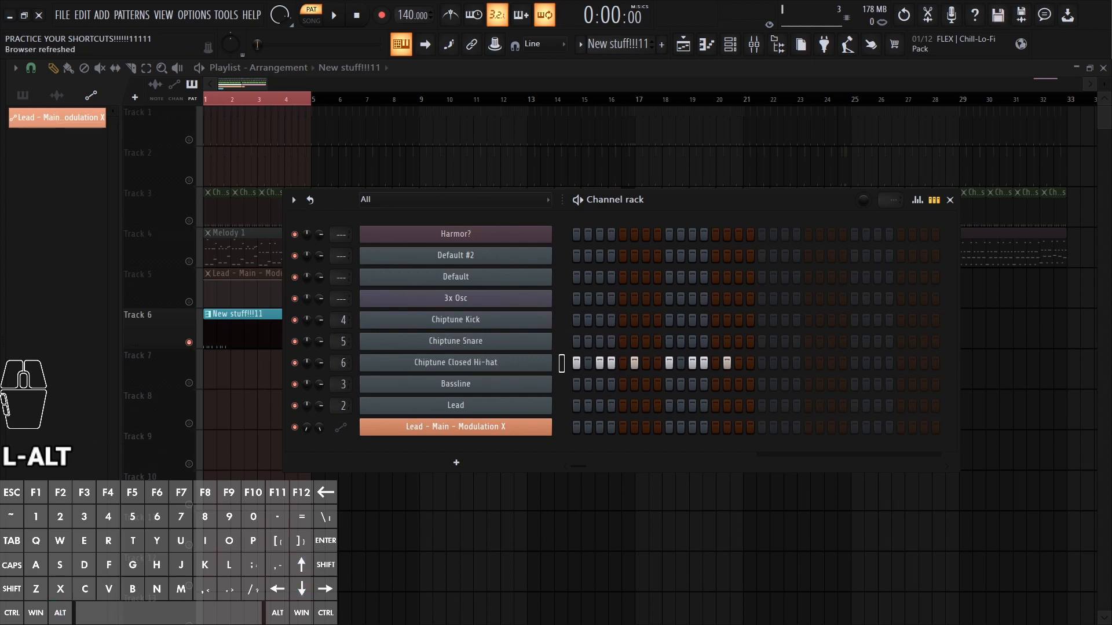
Step: Try different channel selections: all channels, Harmor? together with Default and 3x Osc, and Bassline alone
{"action": "key", "text": "ctrl"}
{"action": "left_click", "coordinate": [562, 364], "text": "ctrl"}
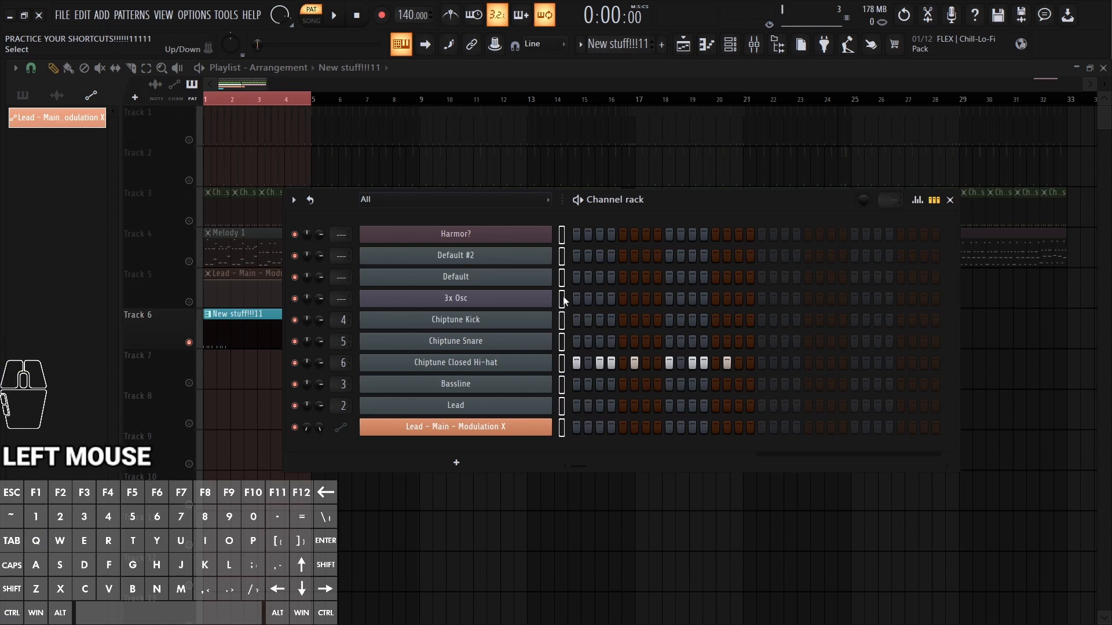
{"action": "left_click_drag", "start_coordinate": [561, 239], "coordinate": [563, 431]}
{"action": "left_click", "coordinate": [561, 235]}
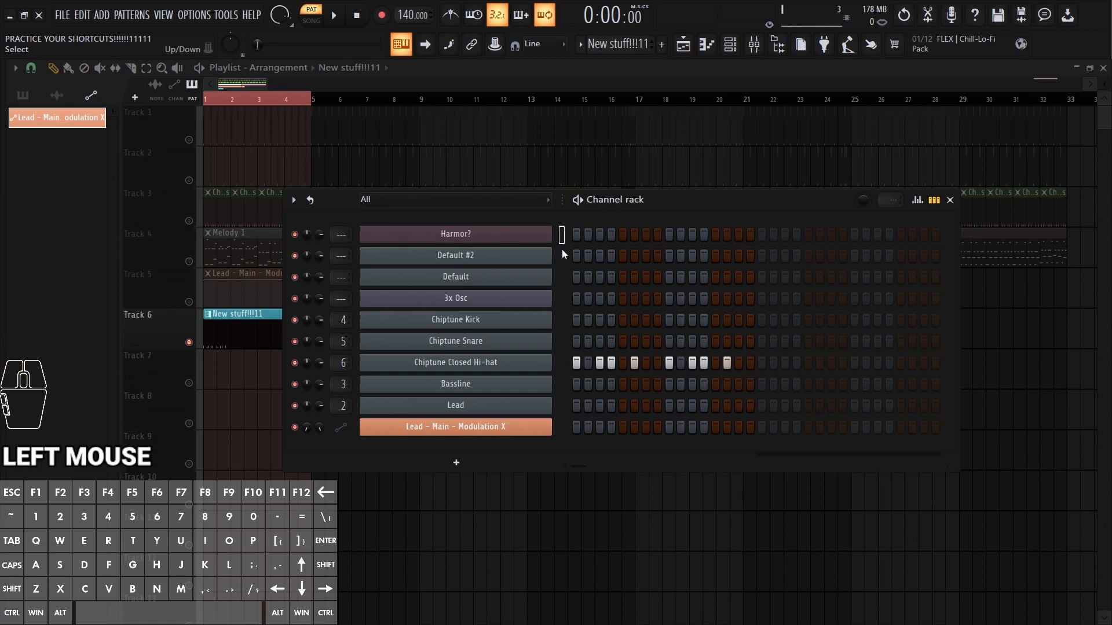
{"action": "right_click", "coordinate": [561, 278]}
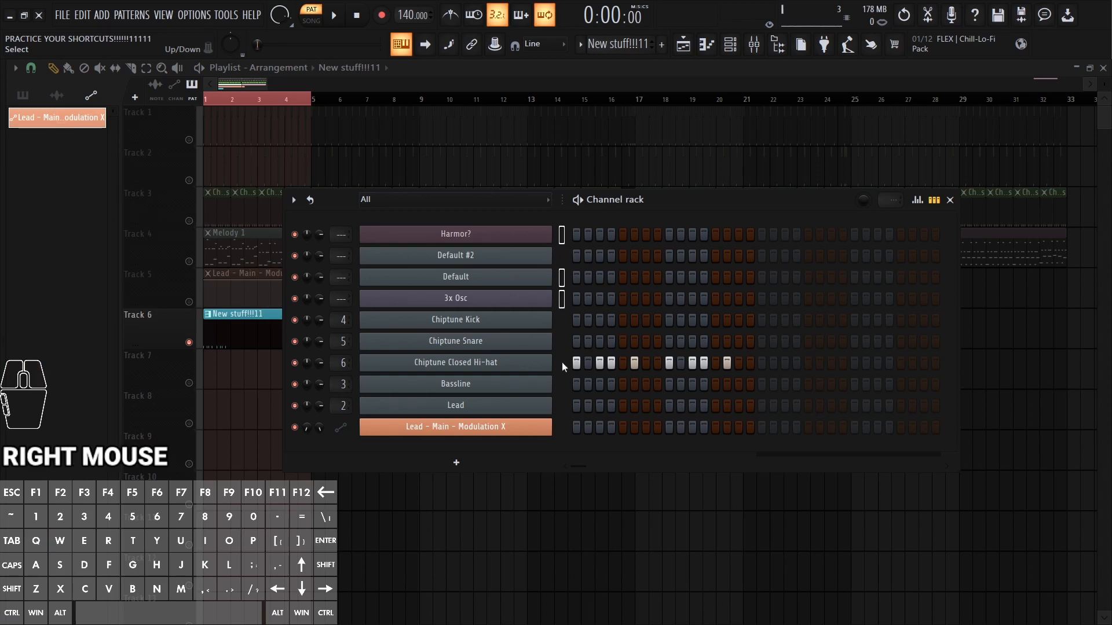
{"action": "left_click", "coordinate": [561, 384]}
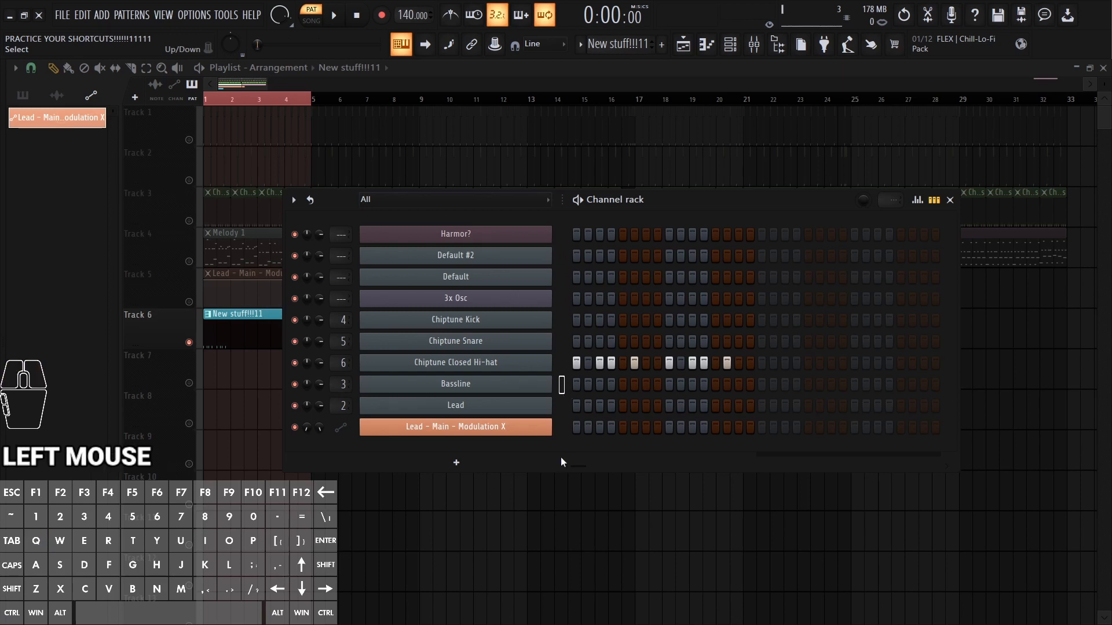
Step: Select the Chiptune Kick, Chiptune Snare, Chiptune Closed Hi-hat and Bassline channels together and move them up directly below Harmor?
{"action": "left_click", "coordinate": [561, 363]}
{"action": "right_click", "coordinate": [561, 383]}
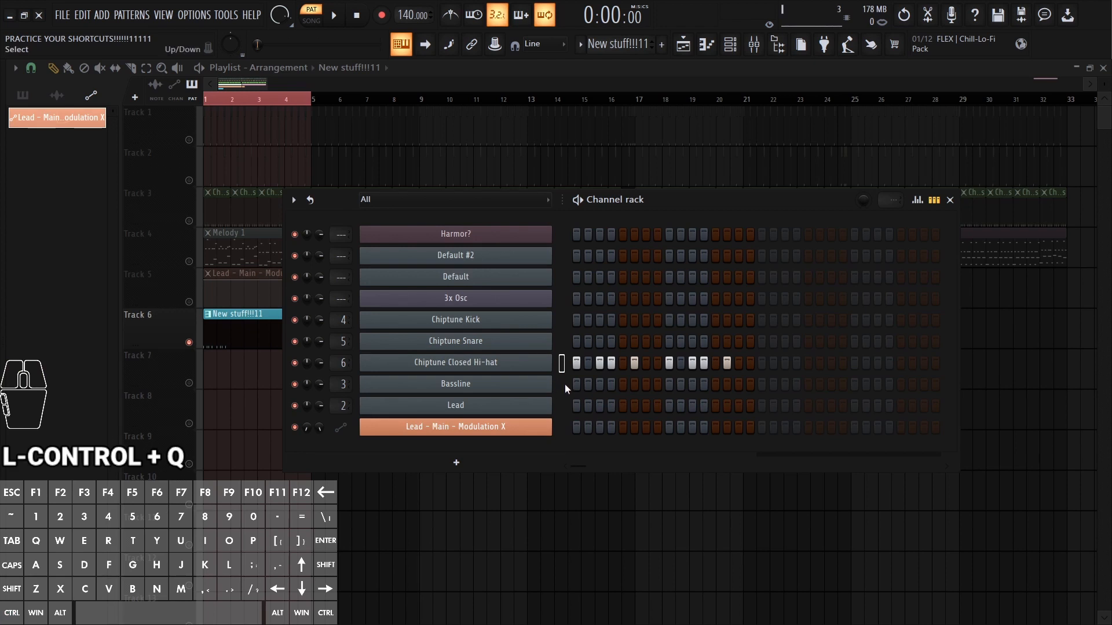
{"action": "right_click", "coordinate": [561, 342]}
{"action": "right_click", "coordinate": [561, 320]}
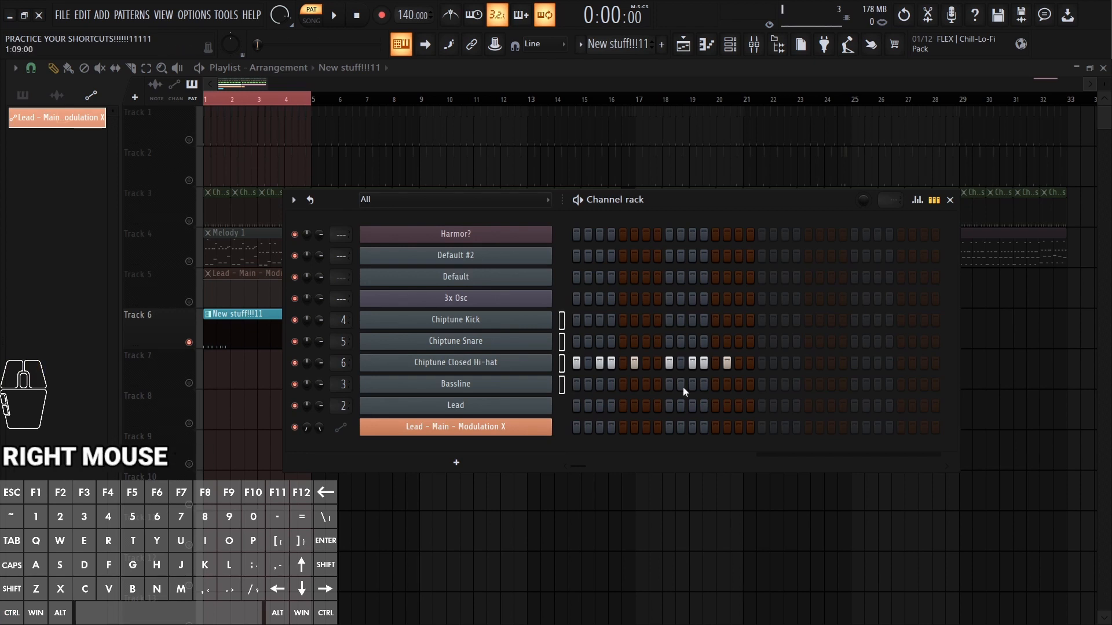
{"action": "key", "text": "alt+Down"}
{"action": "key", "text": "alt+Up"}
{"action": "key", "text": "alt+Up"}
{"action": "key", "text": "alt+Up"}
{"action": "key", "text": "alt+Up"}
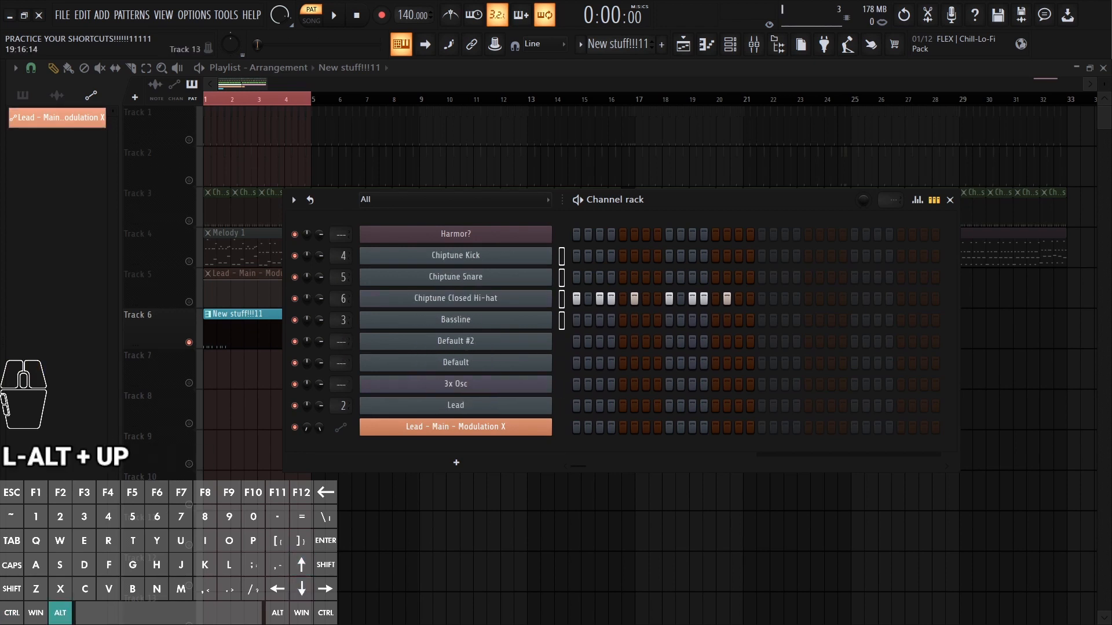
Step: Move the selected Chiptune Kick, Chiptune Snare, Chiptune Closed Hi-hat and Bassline channels down together to directly below 3x Osc
{"action": "key", "text": "alt+Up"}
{"action": "key", "text": "alt+Down"}
{"action": "key", "text": "alt+Down"}
{"action": "key", "text": "alt+Down"}
{"action": "key", "text": "alt+Down"}
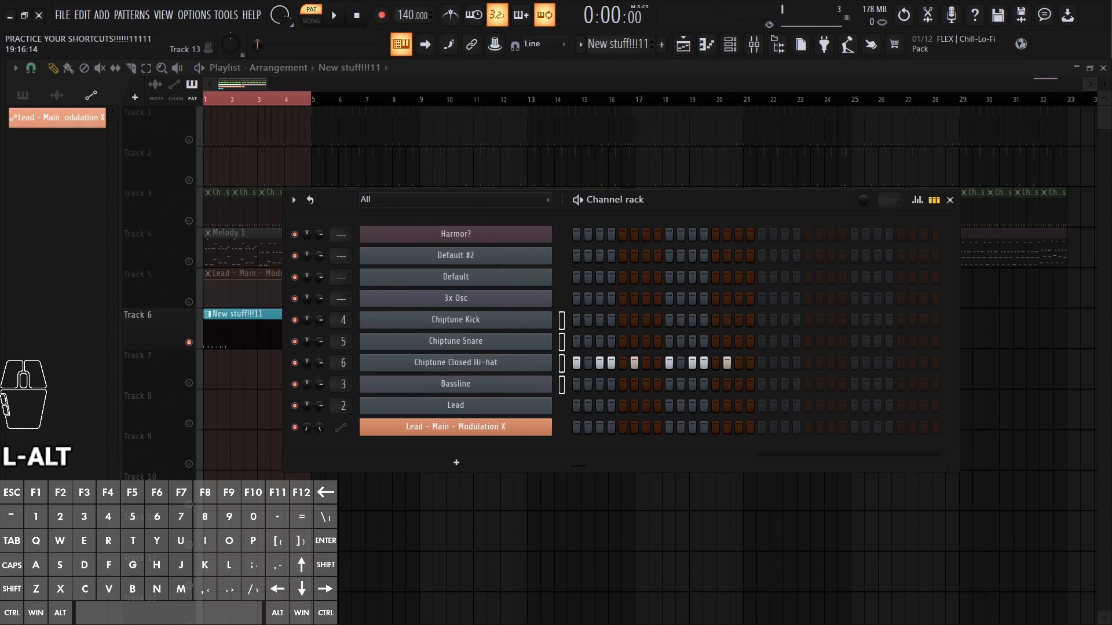
Step: Select only the Chiptune Closed Hi-hat channel and look through the plugins available for adding a new channel
{"action": "left_click", "coordinate": [561, 364]}
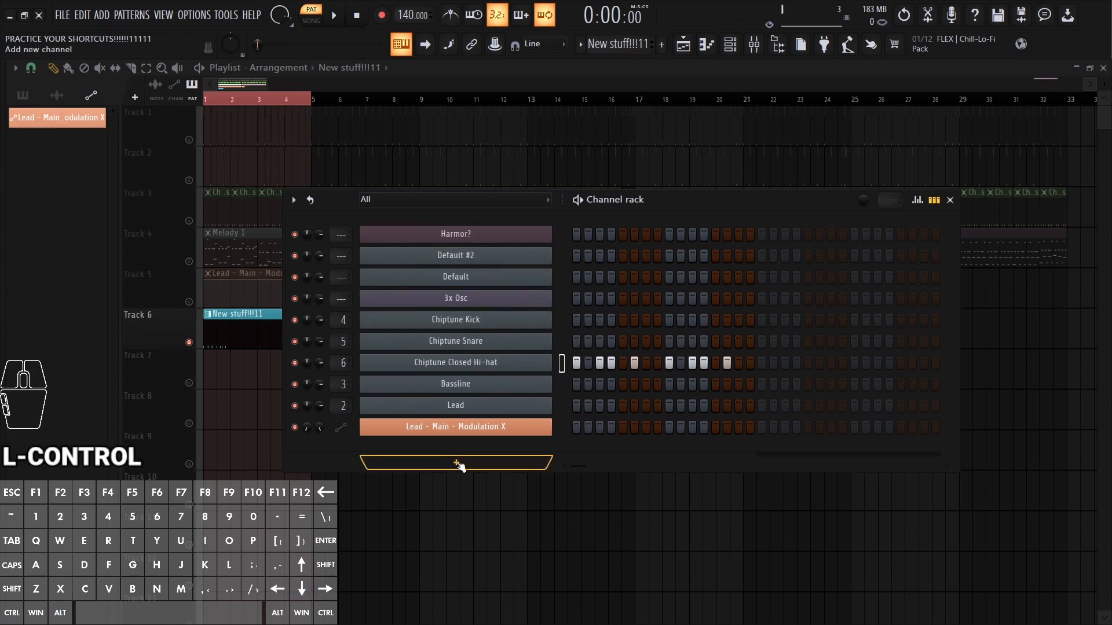
{"action": "left_click", "coordinate": [468, 463]}
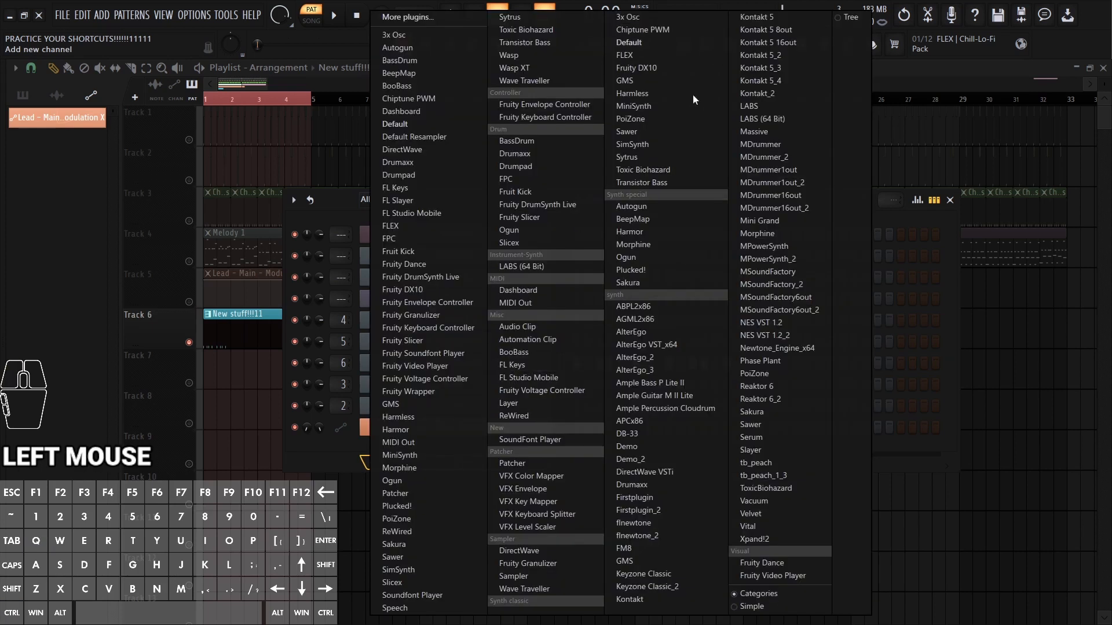
{"action": "key", "text": "Escape"}
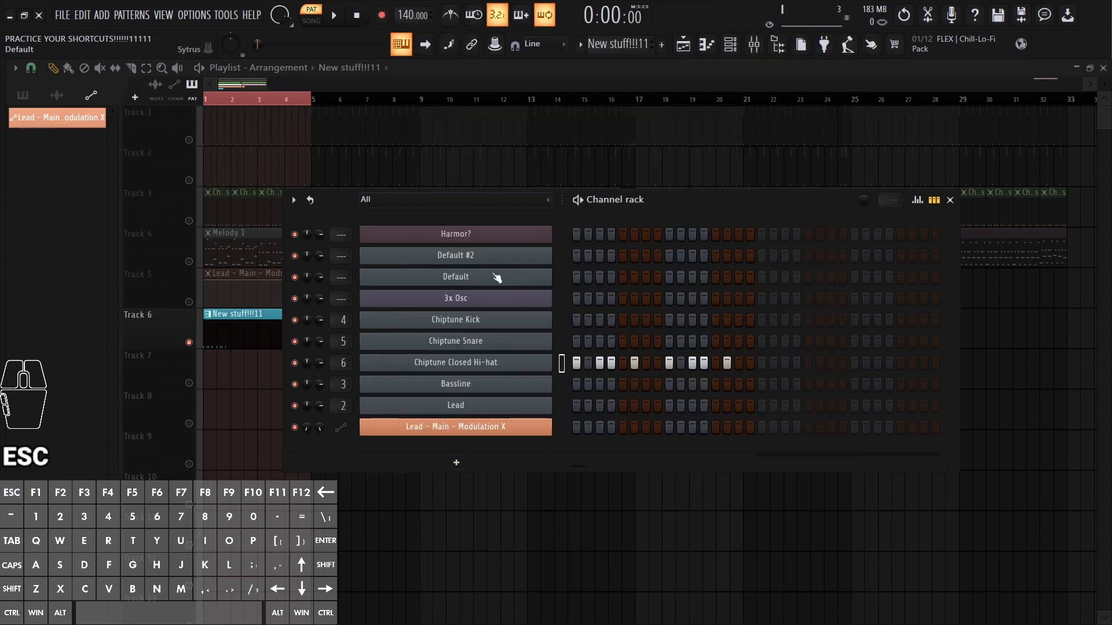
Step: Fill the Chiptune Kick channel on every 2 steps
{"action": "right_click", "coordinate": [491, 321]}
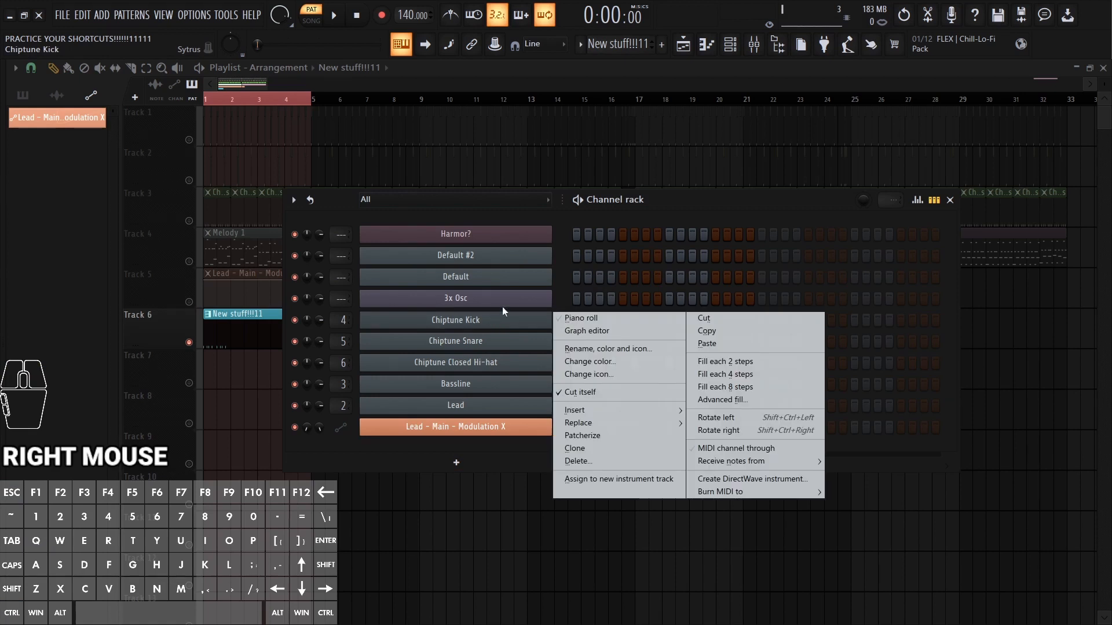
{"action": "mouse_move", "coordinate": [602, 413]}
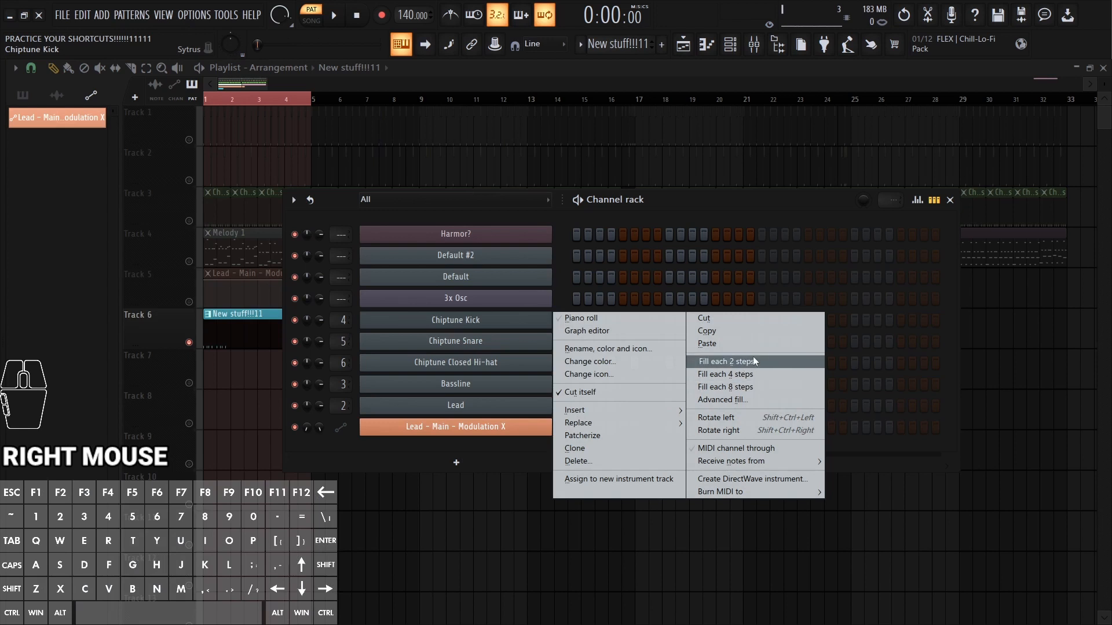
{"action": "key", "text": "2"}
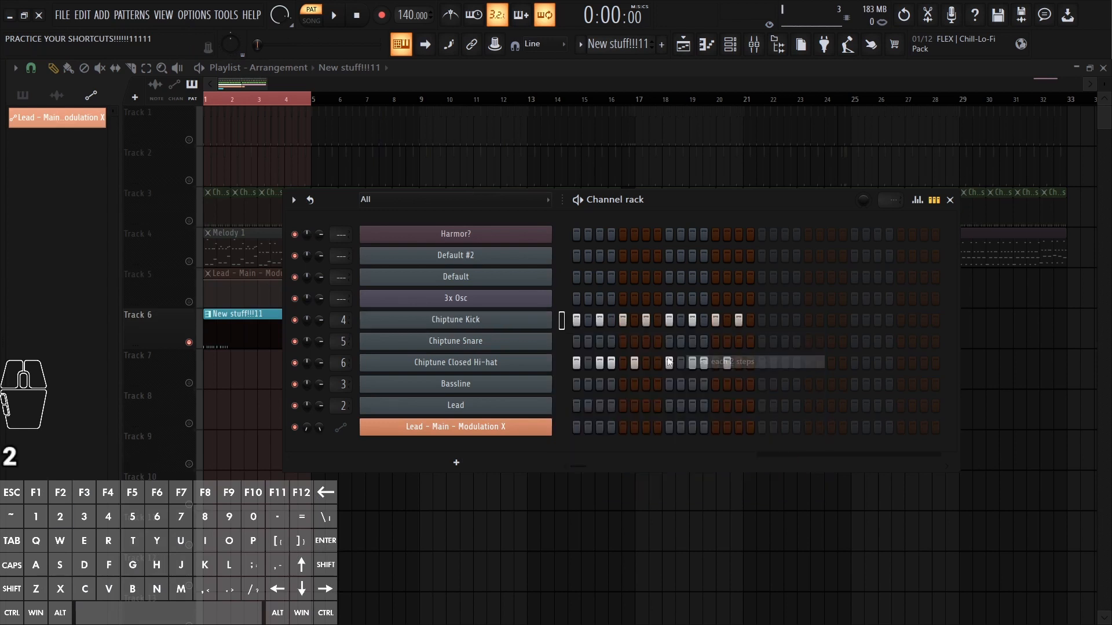
Step: Refill the Chiptune Kick channel on every 4 steps and clear all of its steps
{"action": "right_click", "coordinate": [512, 320]}
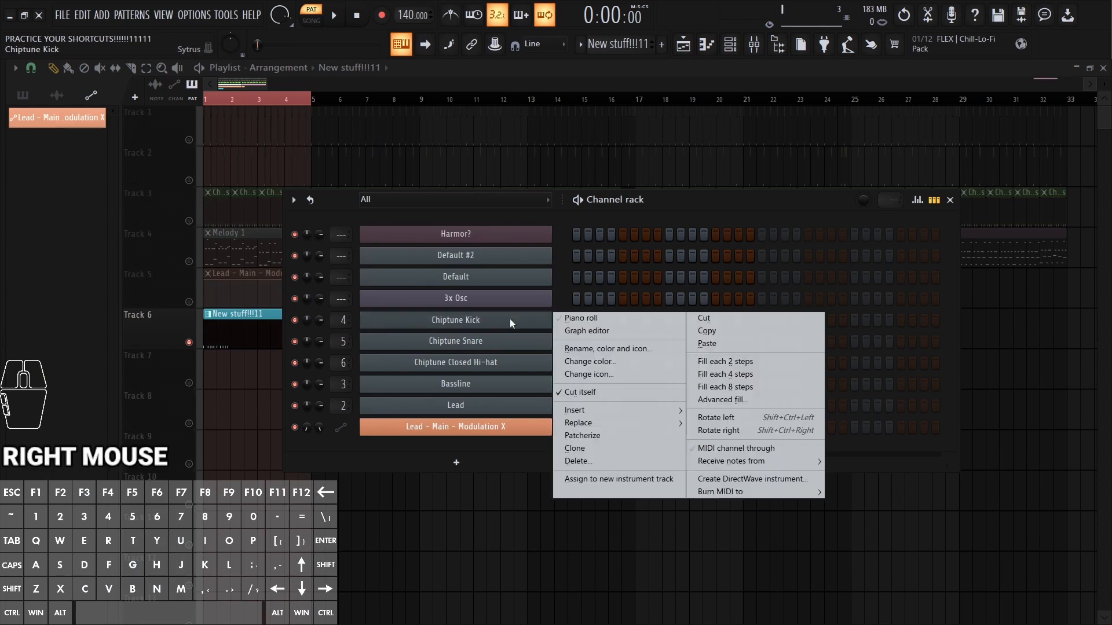
{"action": "key", "text": "4"}
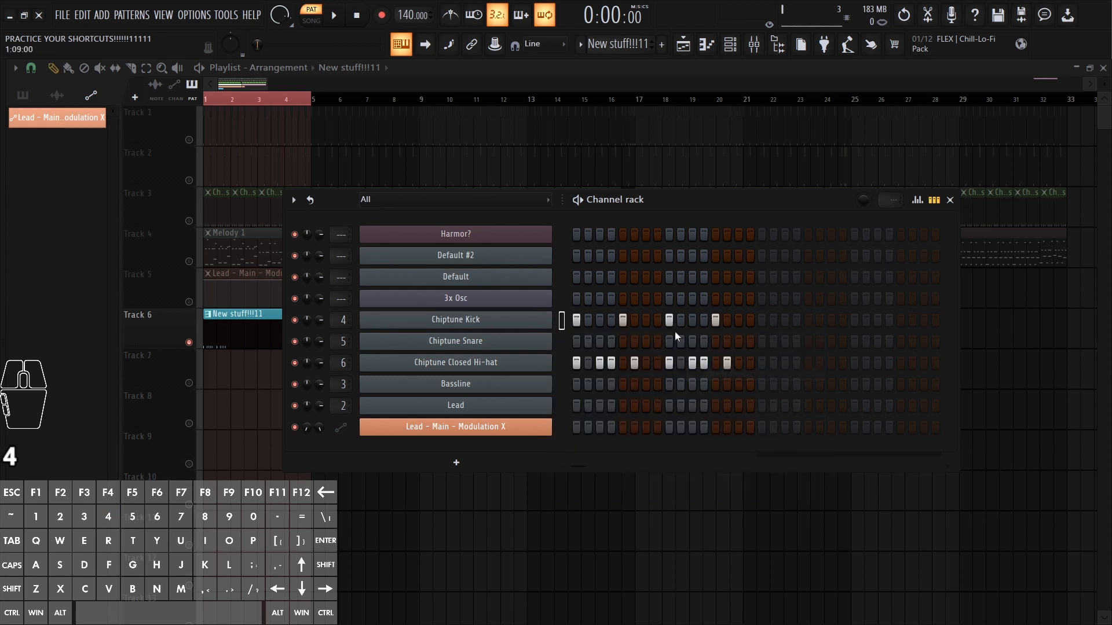
{"action": "right_click", "coordinate": [725, 324]}
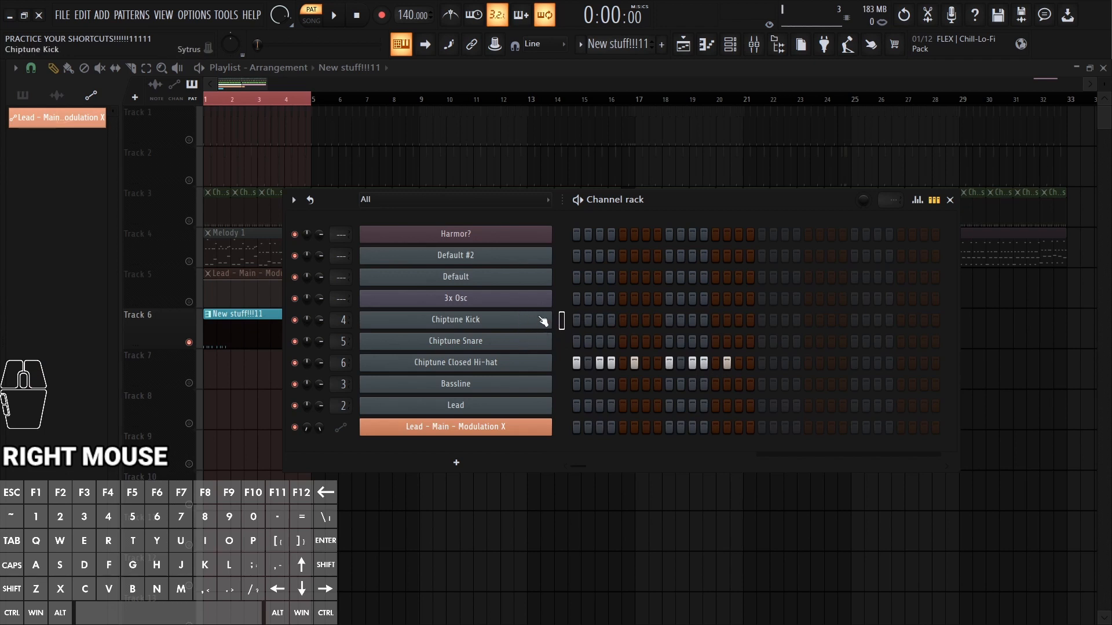
Step: Try adjusting the Chiptune Kick channel's volume and panning it about 34% left, and reset both to their defaults
{"action": "mouse_move", "coordinate": [322, 324]}
{"action": "left_mouse_down"}
{"action": "mouse_move", "coordinate": [321, 346]}
{"action": "mouse_move", "coordinate": [308, 339]}
{"action": "left_mouse_up"}
{"action": "middle_click", "coordinate": [322, 325]}
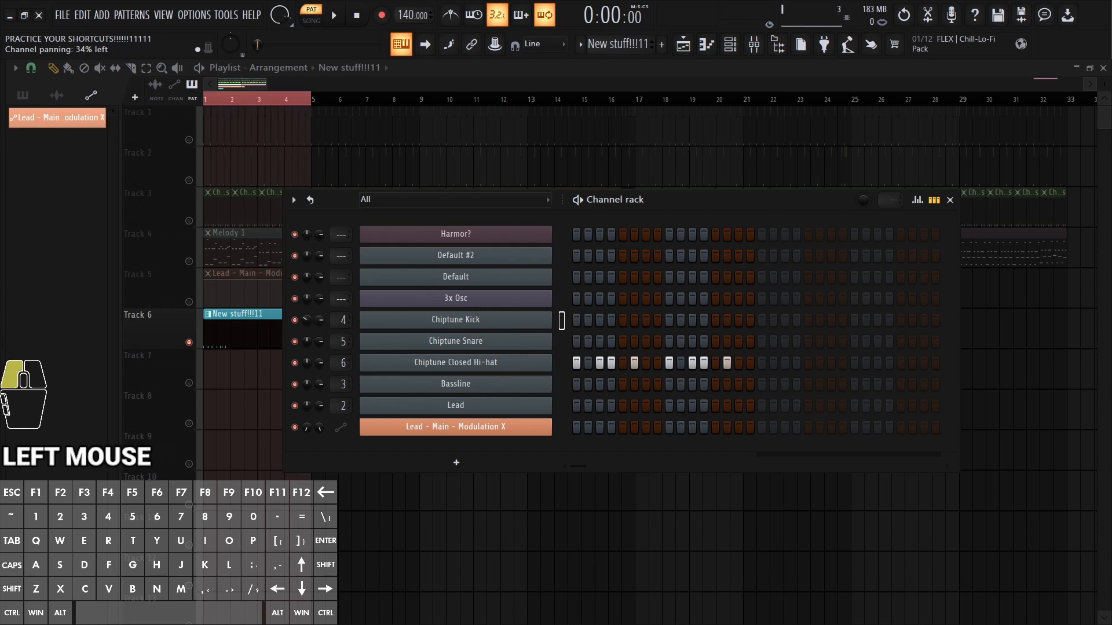
{"action": "middle_click", "coordinate": [307, 321]}
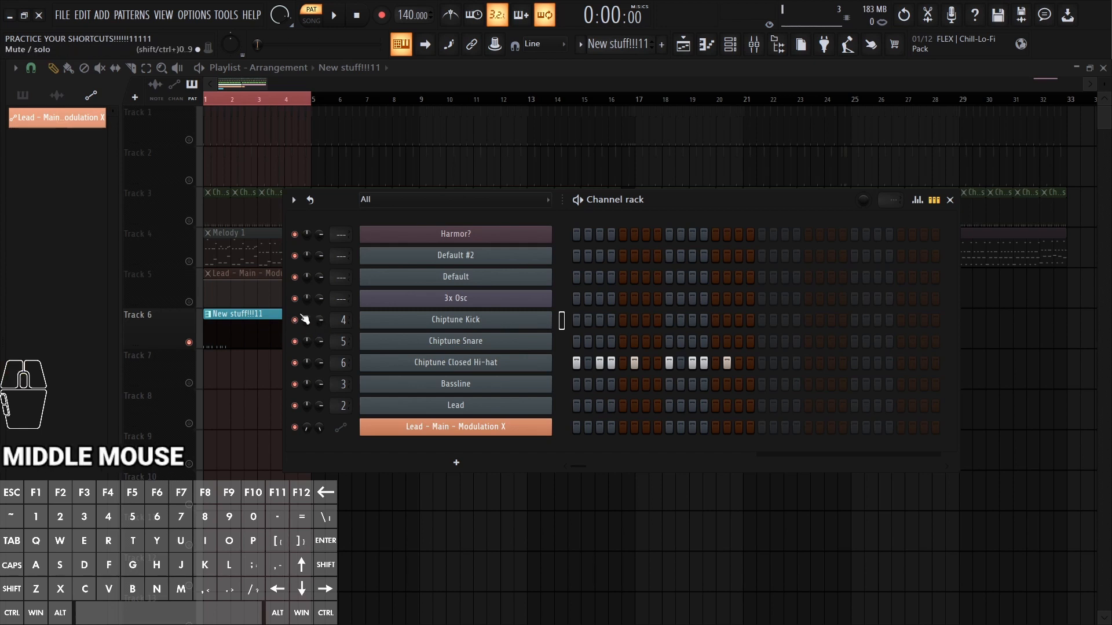
Step: Try muting and soloing the Chiptune Kick channel, and restore all channels to active
{"action": "left_click", "coordinate": [296, 323]}
{"action": "right_click", "coordinate": [296, 323]}
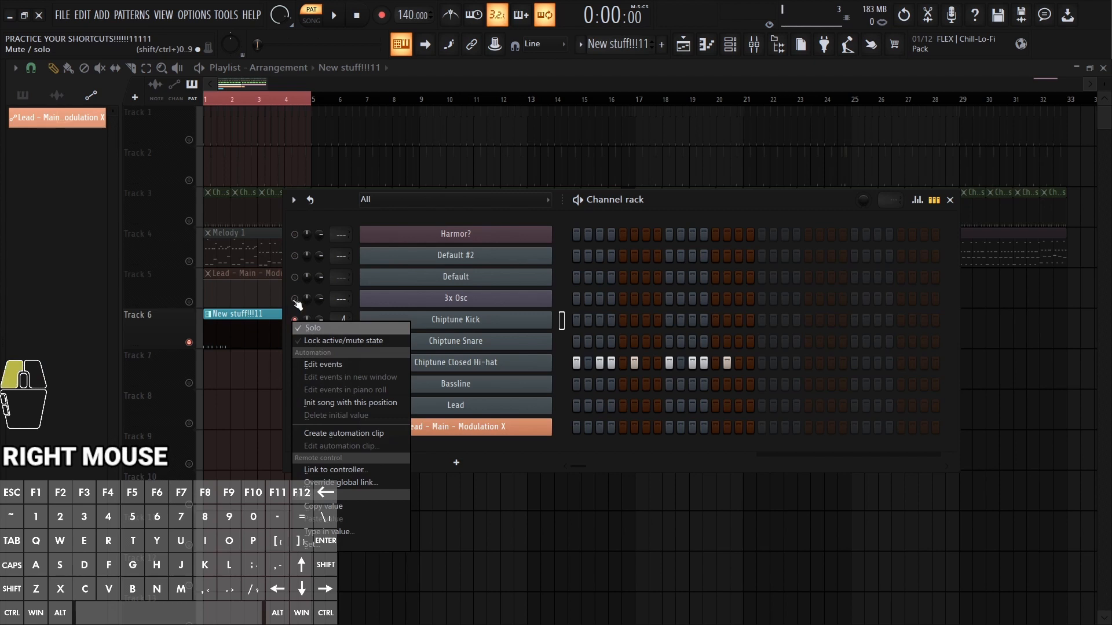
{"action": "left_click", "coordinate": [301, 328]}
{"action": "right_click", "coordinate": [295, 321]}
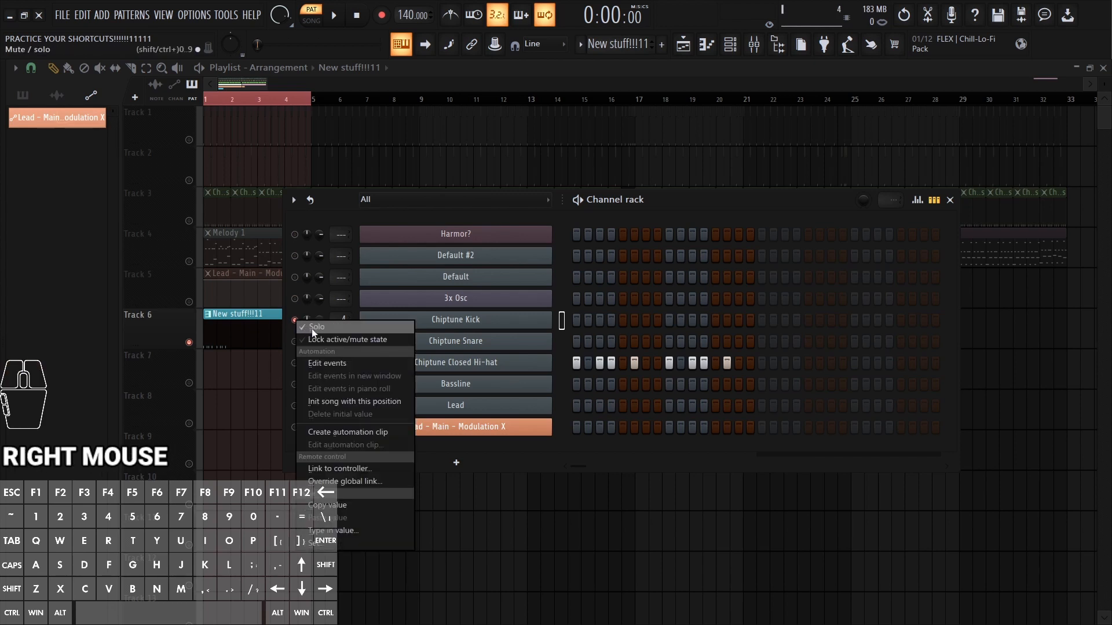
{"action": "left_click", "coordinate": [705, 307]}
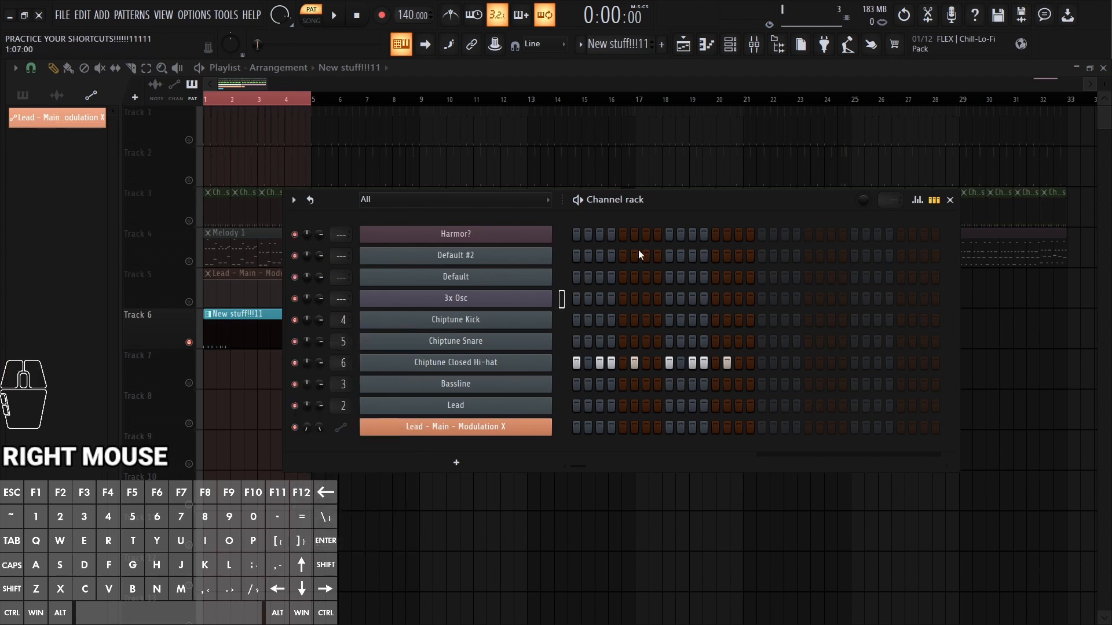
Step: Copy the Chiptune Snare channel's target mixer track value of 5 and paste it onto the 3x Osc channel
{"action": "left_click", "coordinate": [562, 364]}
{"action": "key", "text": "ctrl+q"}
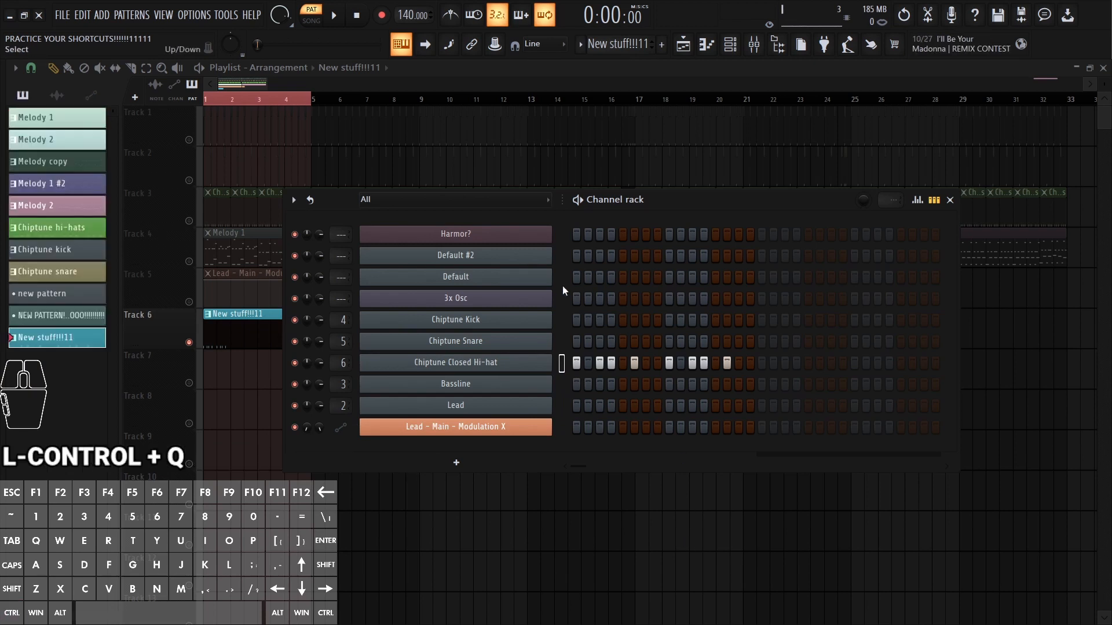
{"action": "right_click", "coordinate": [345, 296]}
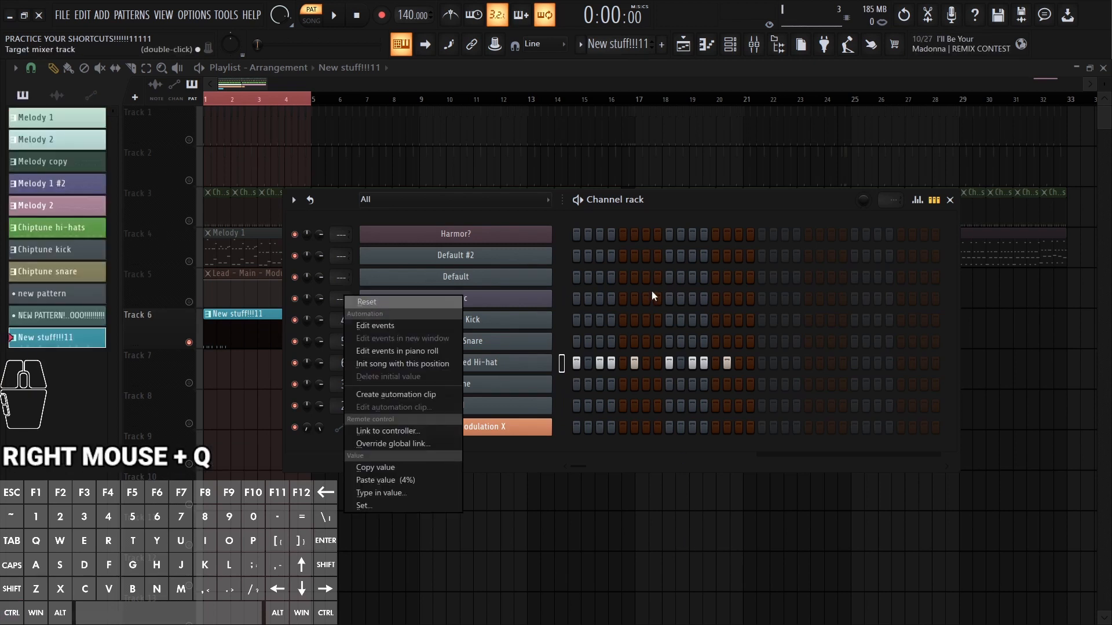
{"action": "left_click", "coordinate": [562, 299]}
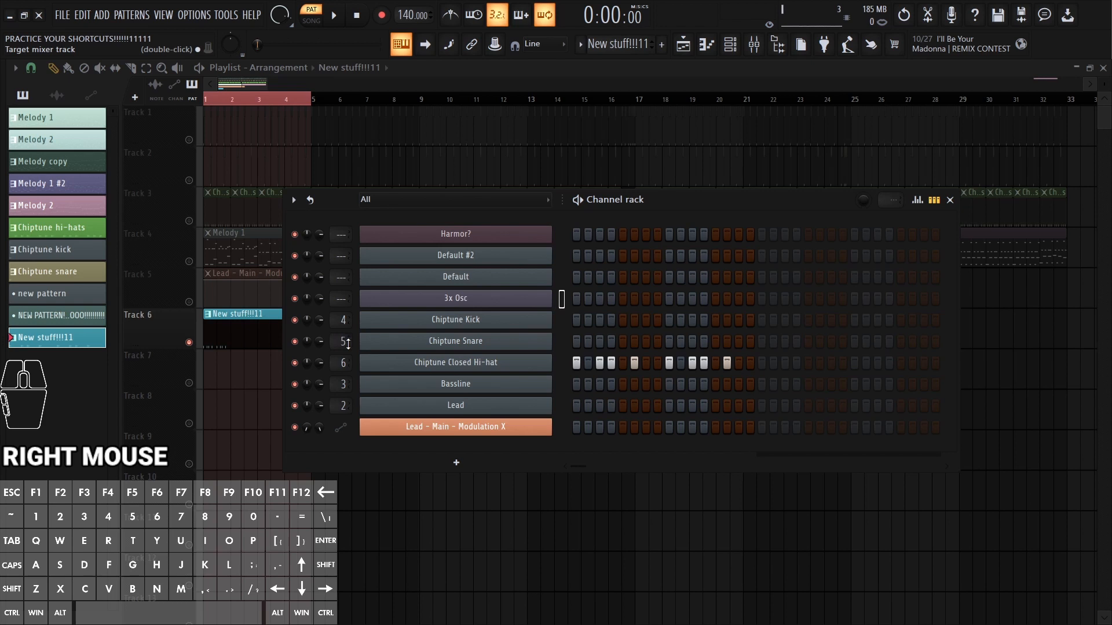
{"action": "right_click", "coordinate": [345, 343]}
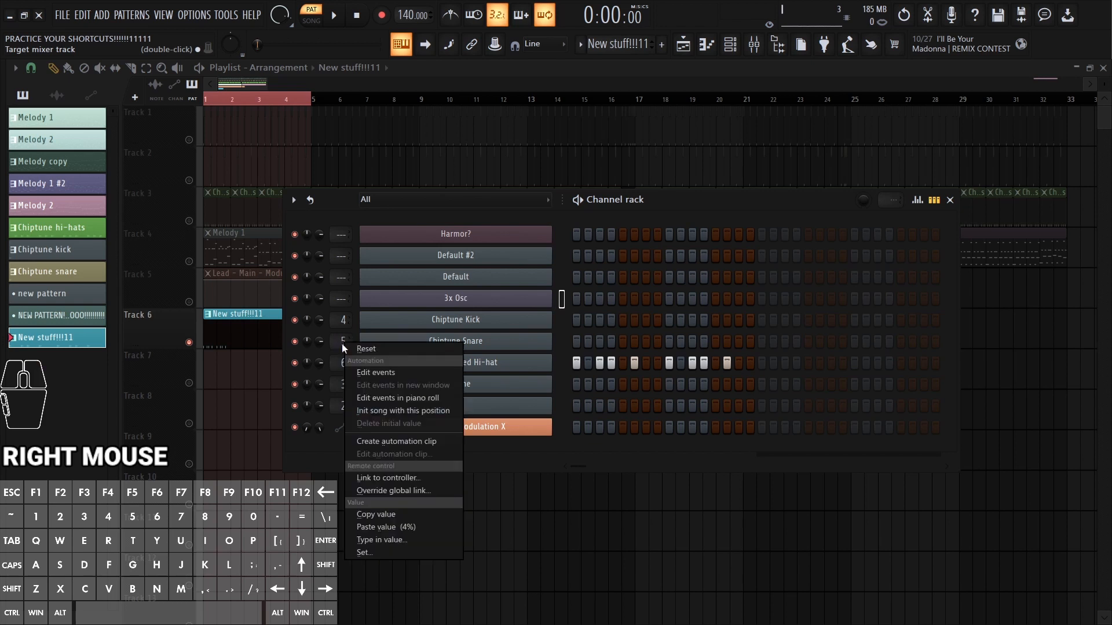
{"action": "key", "text": "c"}
{"action": "right_click", "coordinate": [343, 299]}
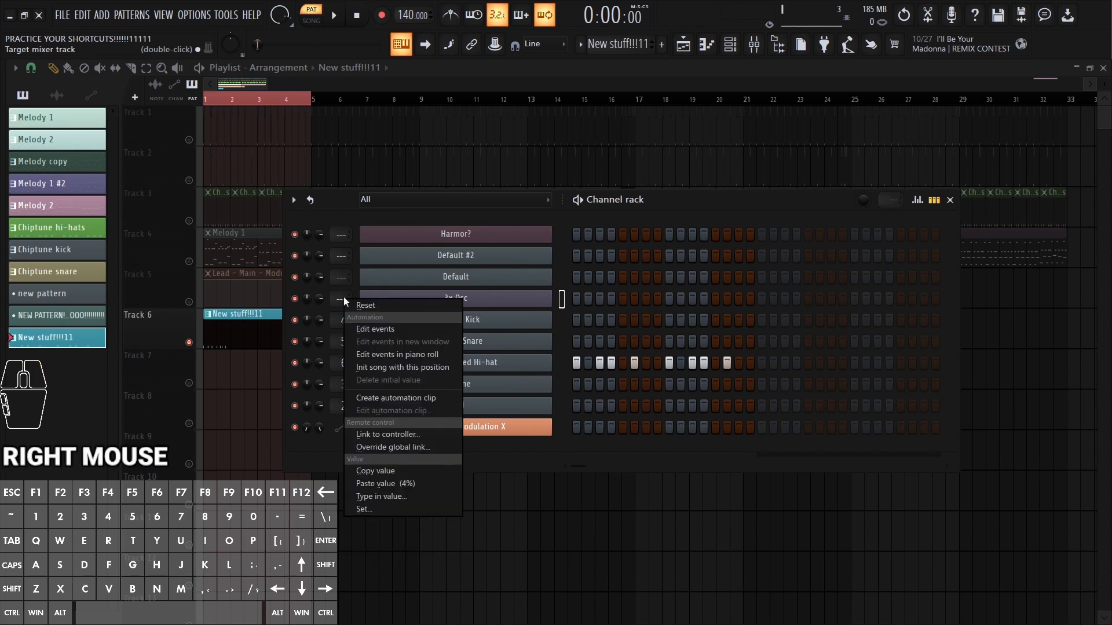
{"action": "key", "text": "v"}
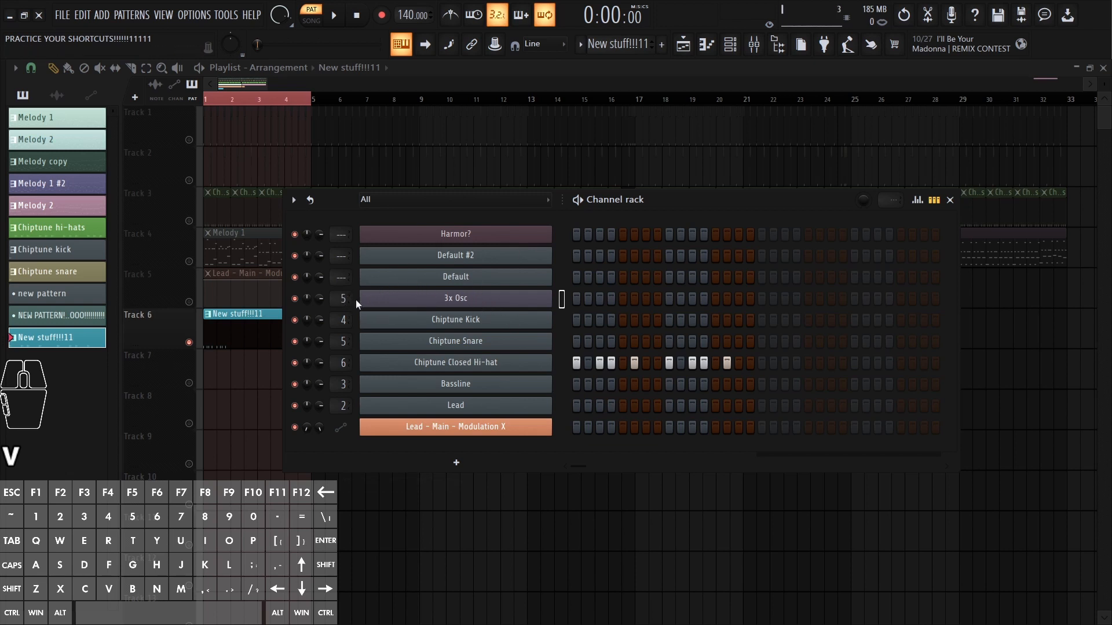
Step: Try adjusting the 3x Osc channel's panning, and reset its panning and target mixer track to their defaults
{"action": "left_click_drag", "start_coordinate": [307, 299], "coordinate": [307, 324]}
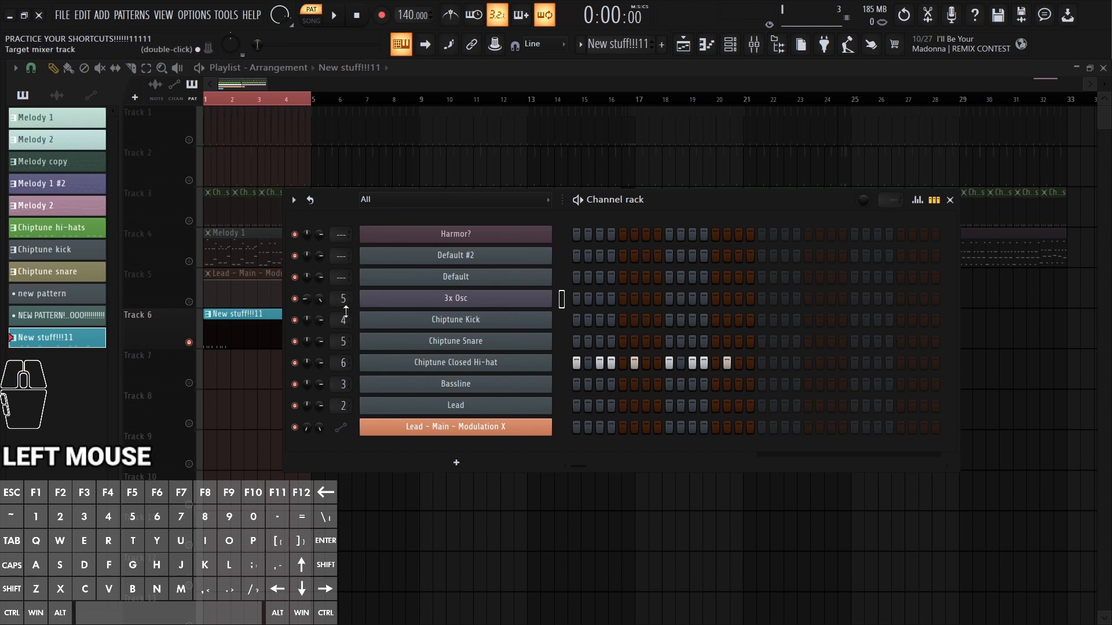
{"action": "scroll", "coordinate": [343, 298], "scroll_direction": "down", "scroll_amount": 5}
{"action": "scroll", "coordinate": [310, 302], "scroll_direction": "up", "scroll_amount": 4}
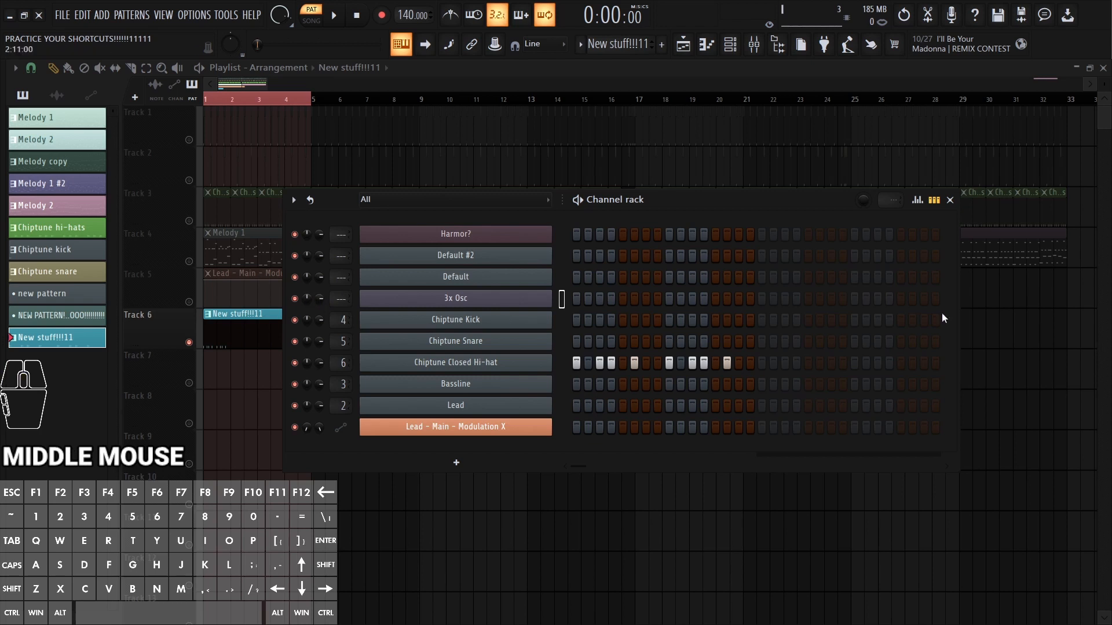
Step: Examine the channel rack's options for cloning, deleting, moving, grouping and muting the selected channels
{"action": "key", "text": "ctrl+q"}
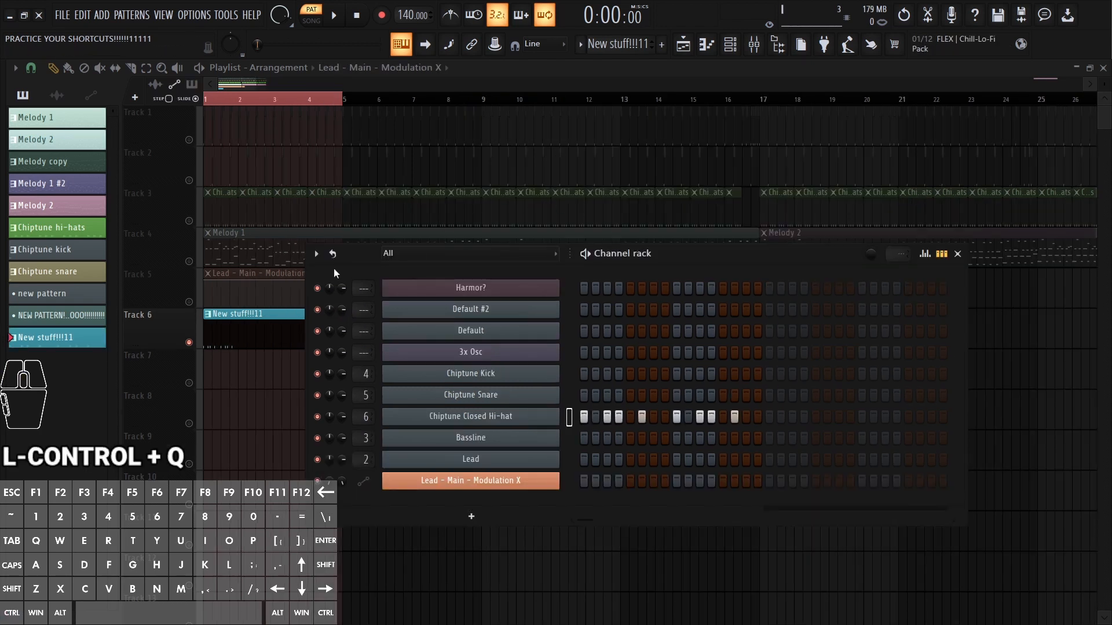
{"action": "left_click", "coordinate": [316, 255]}
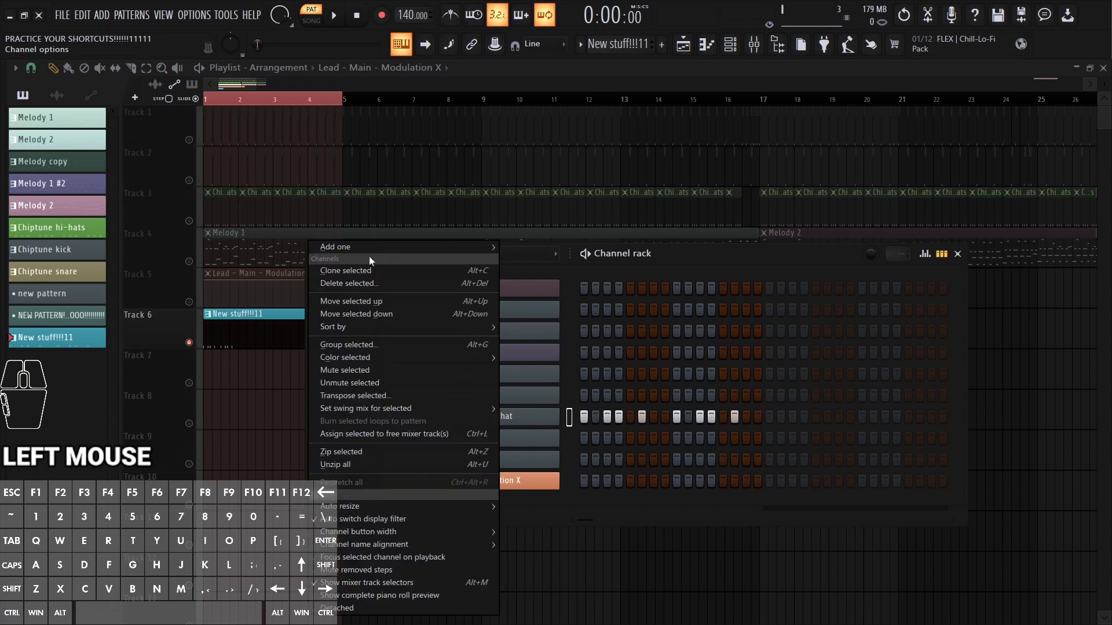
{"action": "mouse_move", "coordinate": [380, 246]}
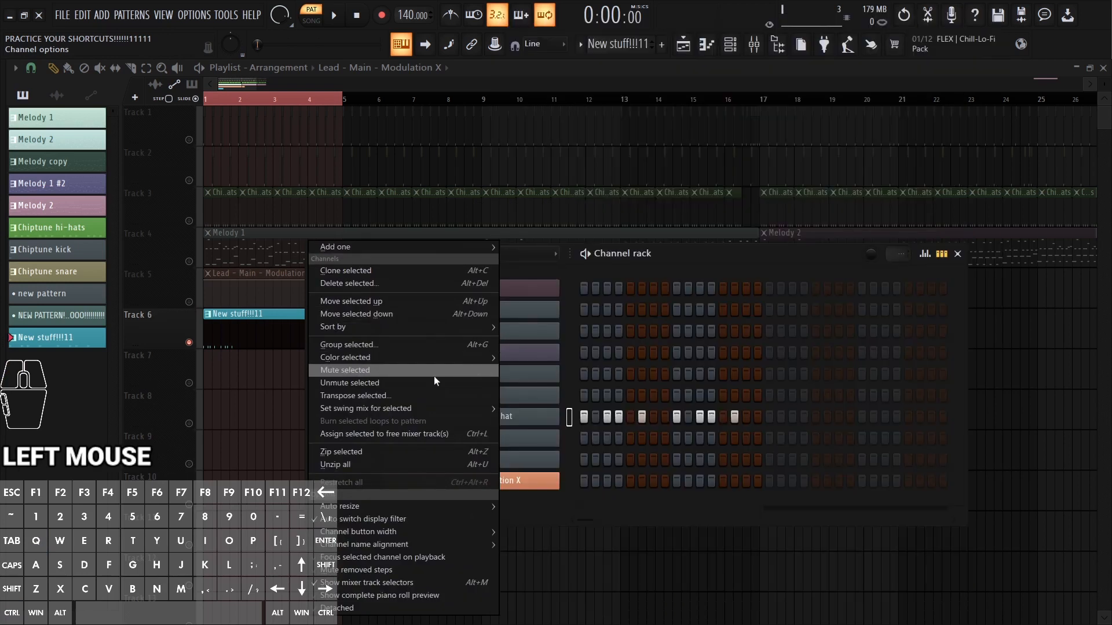
{"action": "key", "text": "Escape"}
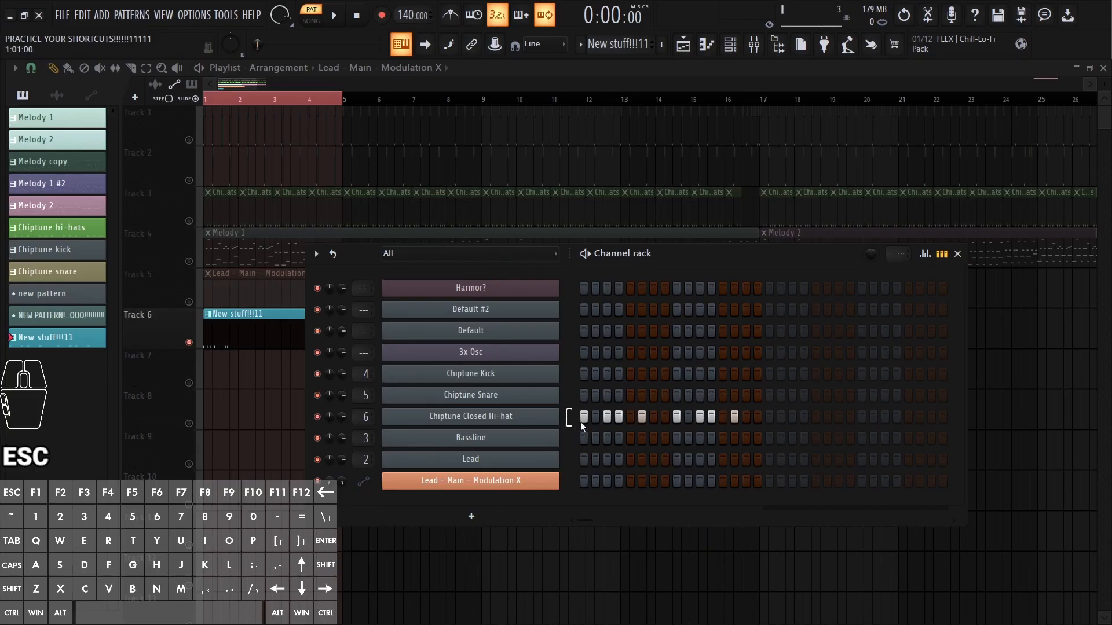
Step: Select the Lead channel and open its empty Piano roll
{"action": "left_click", "coordinate": [569, 459]}
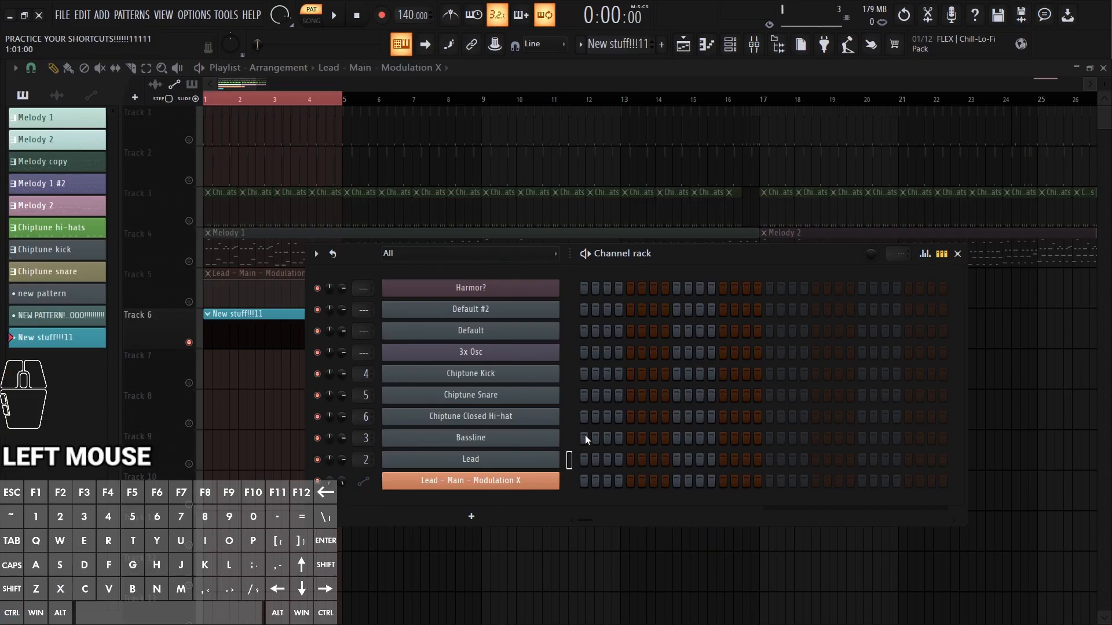
{"action": "right_click", "coordinate": [525, 466]}
{"action": "left_click", "coordinate": [633, 433]}
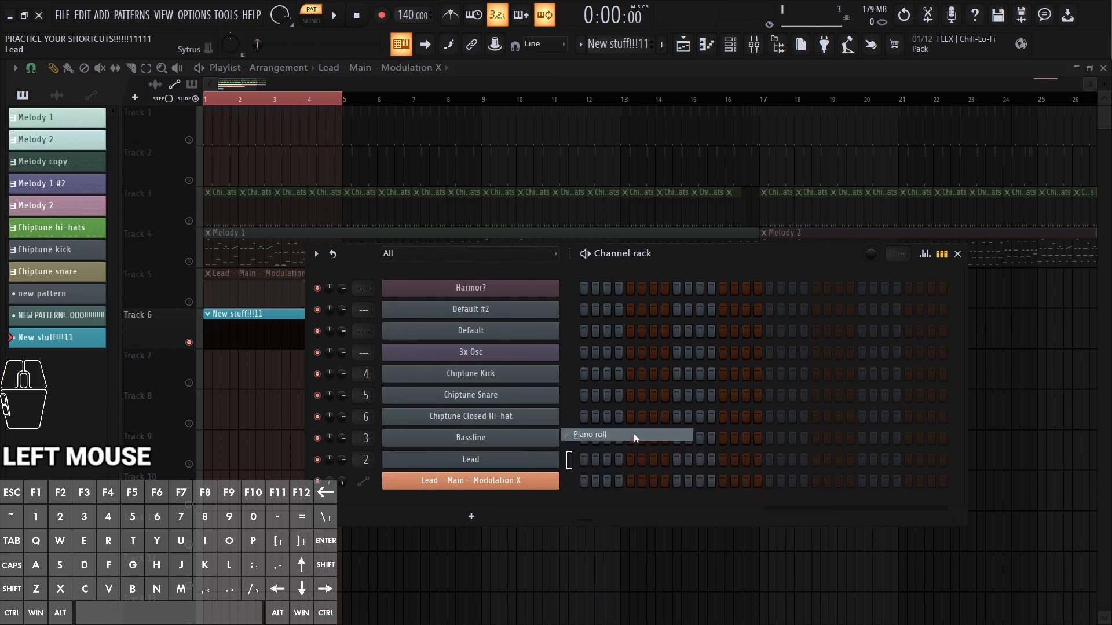
{"action": "right_click", "coordinate": [191, 221]}
{"action": "scroll", "coordinate": [191, 221], "scroll_direction": "up", "scroll_amount": 3}
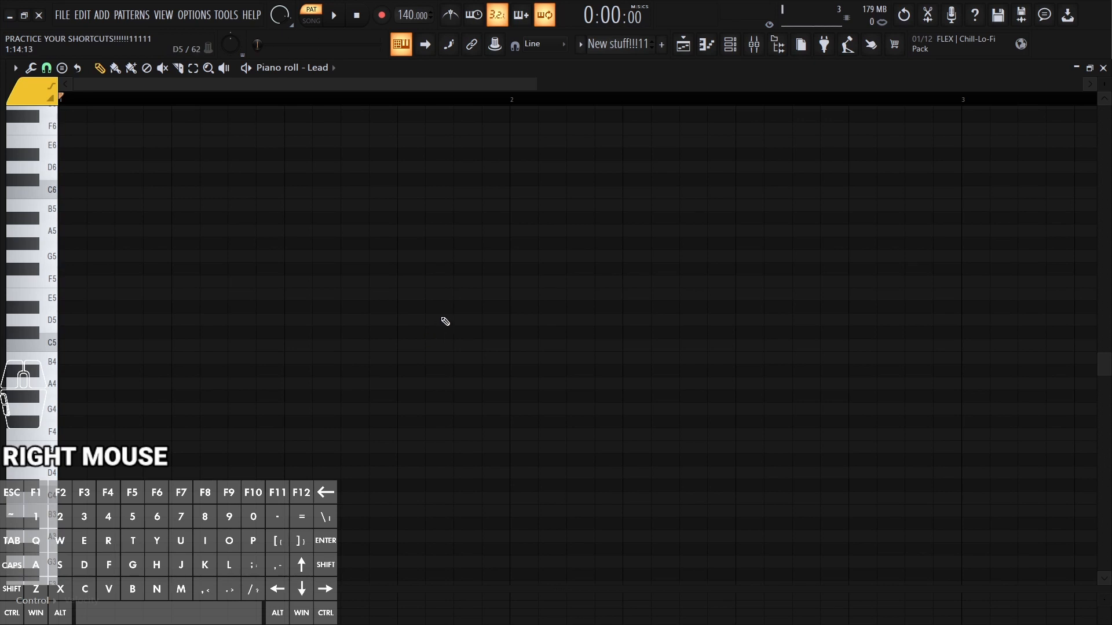
Step: Place a C5 note at the start of bar 1 with the Draw tool and delete it
{"action": "key", "text": "ctrl+q"}
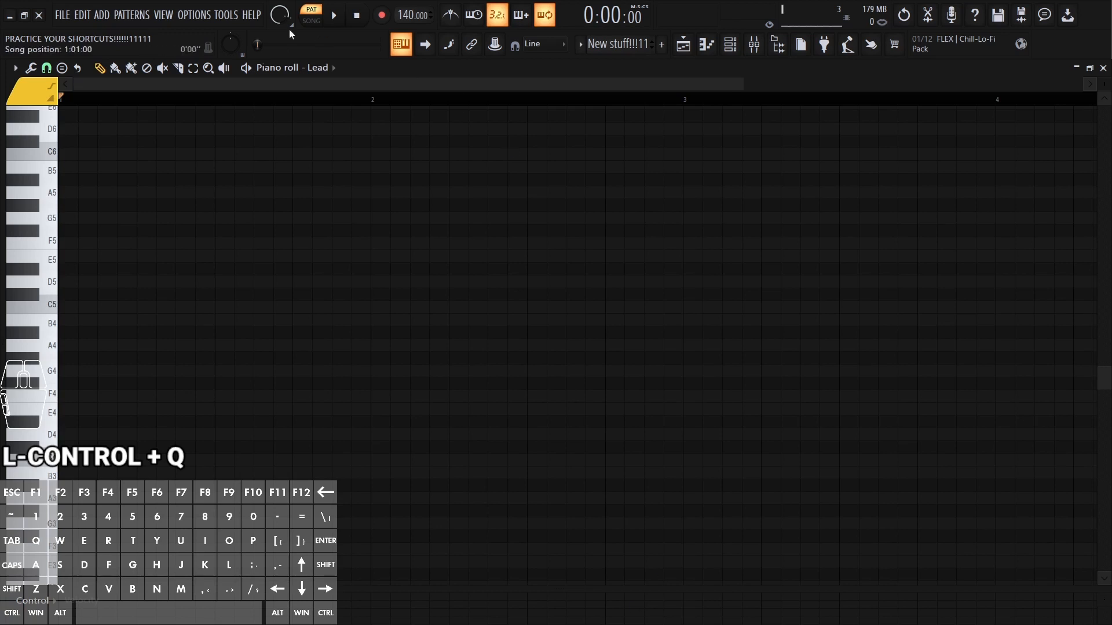
{"action": "scroll", "coordinate": [593, 602], "scroll_direction": "up", "scroll_amount": 2}
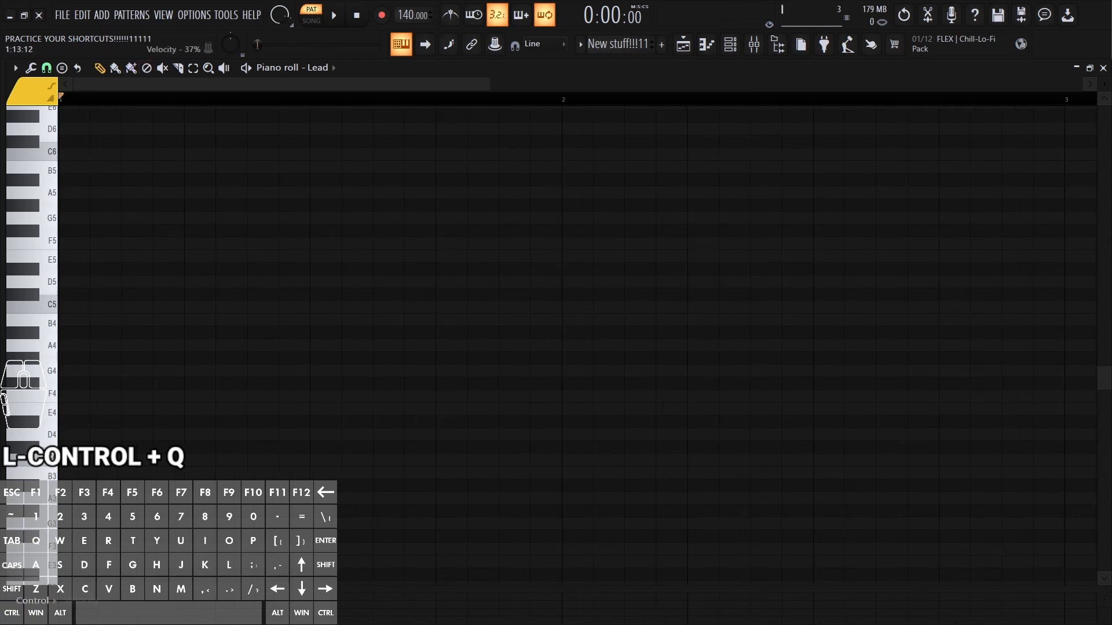
{"action": "key", "text": "shift+p"}
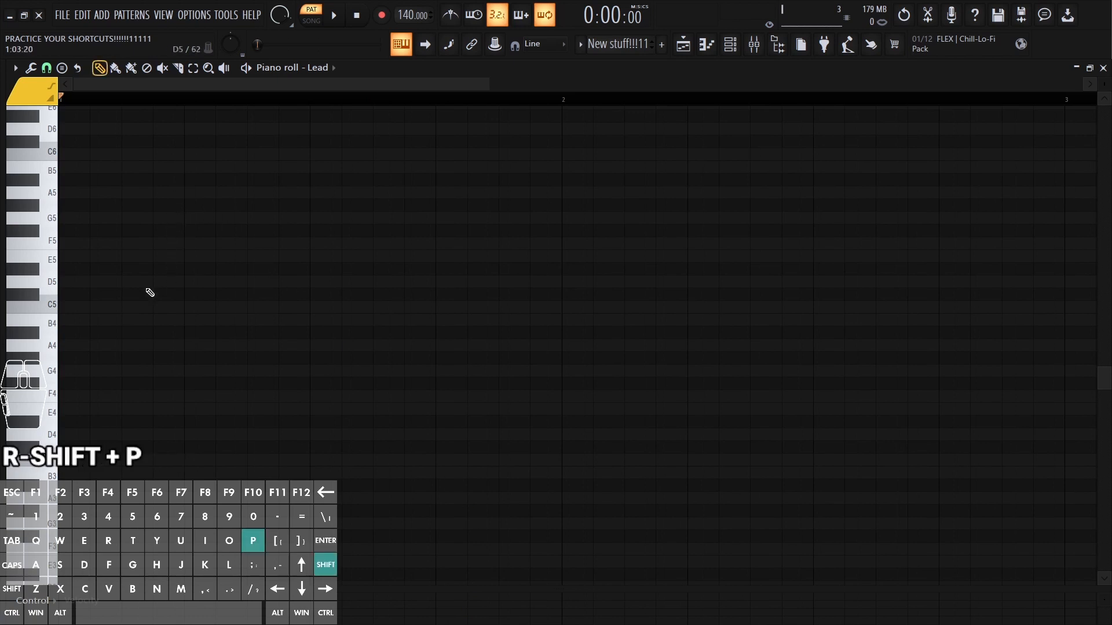
{"action": "left_click", "coordinate": [75, 310]}
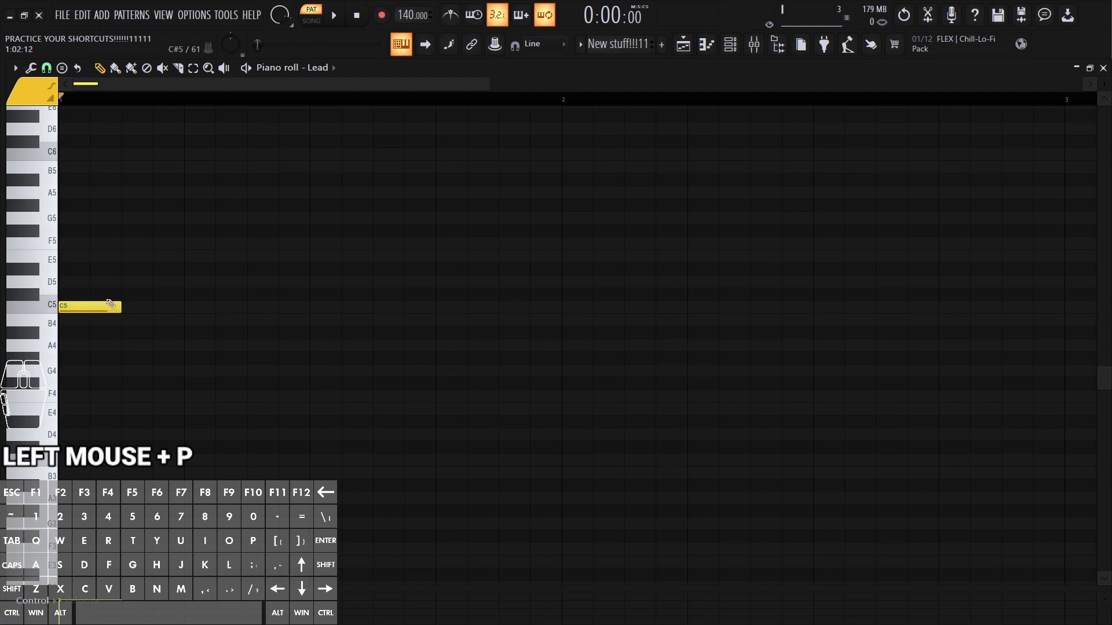
{"action": "right_click", "coordinate": [110, 306]}
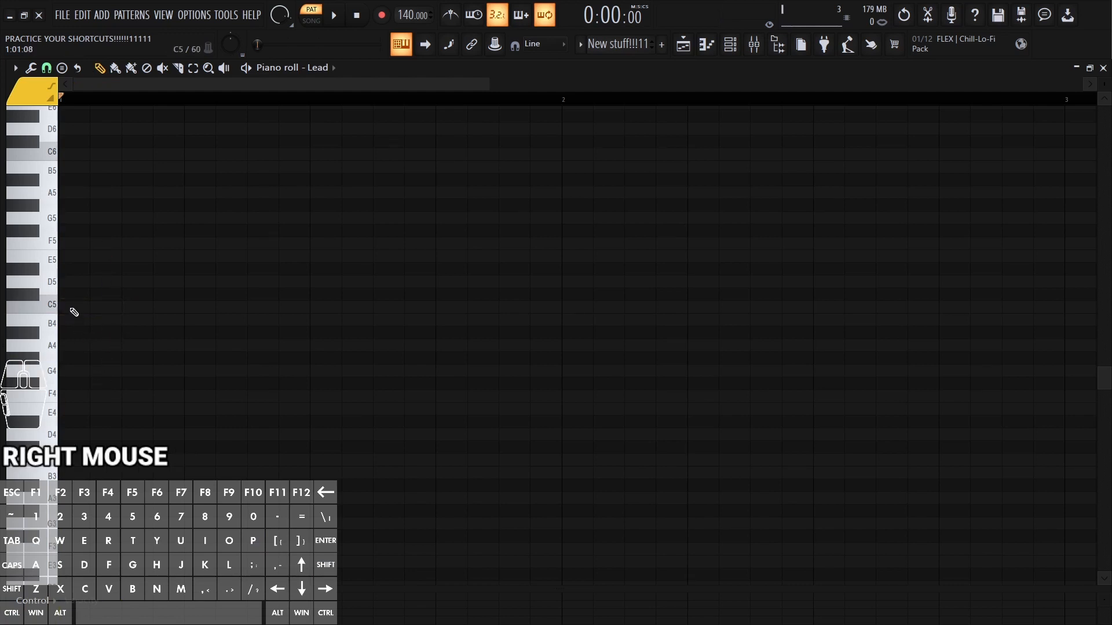
Step: Draw C5, G#5, F5, D5 and G#4 notes of different lengths in bar 1 with the Draw tool
{"action": "left_click_drag", "start_coordinate": [74, 310], "coordinate": [390, 304]}
{"action": "mouse_move", "coordinate": [92, 205]}
{"action": "left_mouse_down"}
{"action": "mouse_move", "coordinate": [266, 229]}
{"action": "mouse_move", "coordinate": [247, 206]}
{"action": "left_mouse_up"}
{"action": "left_click_drag", "start_coordinate": [186, 243], "coordinate": [341, 243]}
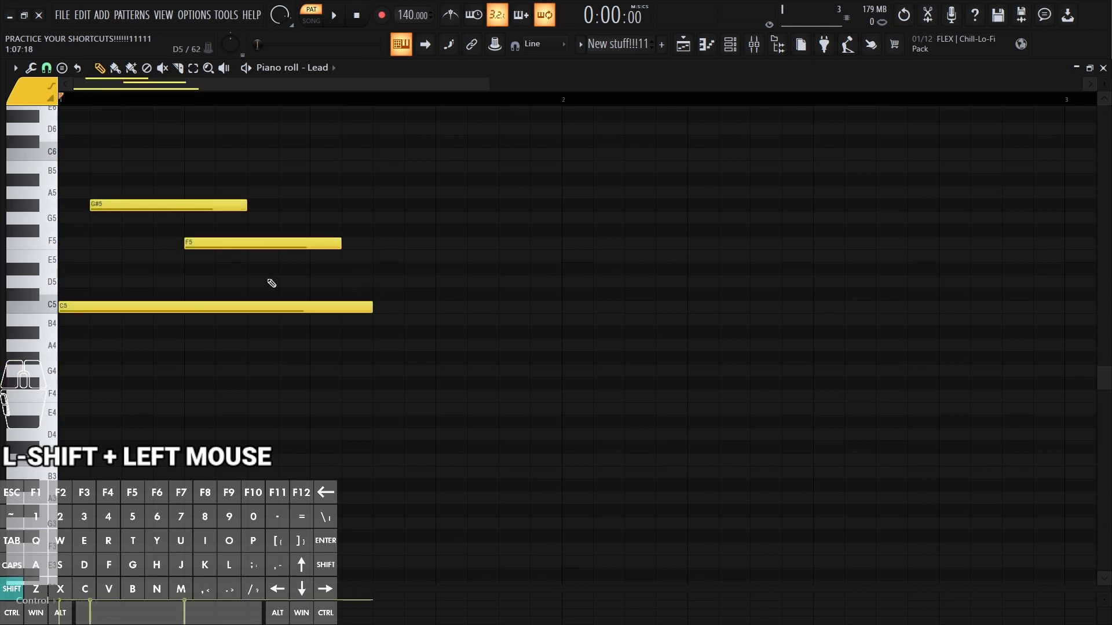
{"action": "left_click_drag", "start_coordinate": [220, 282], "coordinate": [434, 282]}
{"action": "left_click_drag", "start_coordinate": [189, 358], "coordinate": [434, 358]}
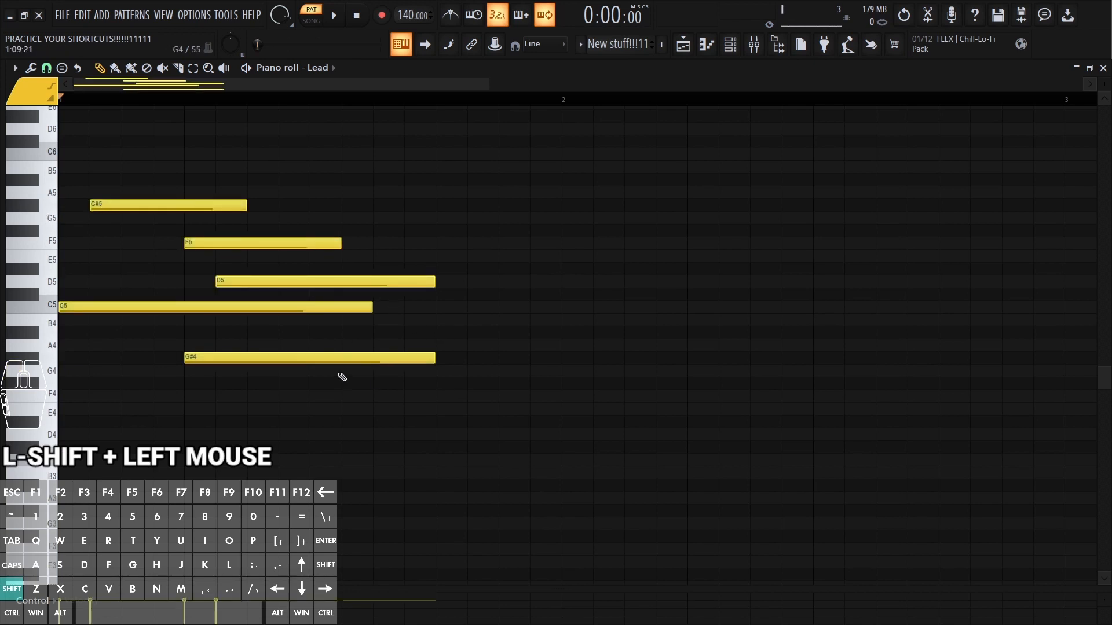
Step: Delete all five notes drawn in bar 1
{"action": "right_click", "coordinate": [315, 282]}
{"action": "right_click", "coordinate": [232, 205]}
{"action": "right_click", "coordinate": [325, 244]}
{"action": "right_click", "coordinate": [342, 357]}
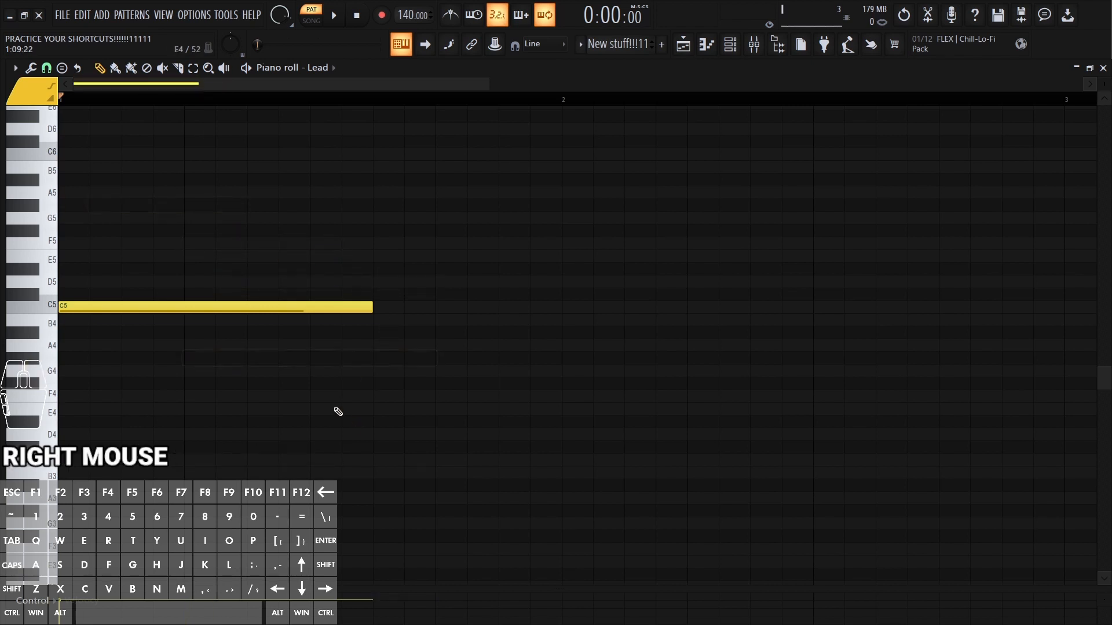
{"action": "left_click_drag", "start_coordinate": [368, 283], "coordinate": [231, 331]}
{"action": "left_click_drag", "start_coordinate": [188, 257], "coordinate": [158, 324]}
{"action": "left_click_drag", "start_coordinate": [110, 284], "coordinate": [106, 335]}
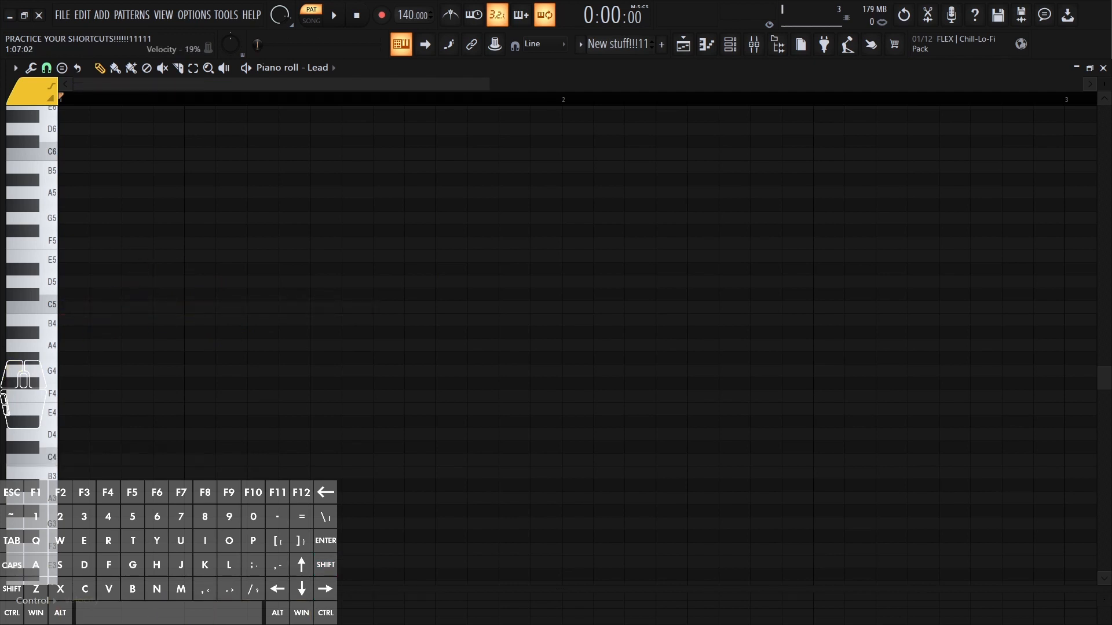
Step: Paint a row of half-bar C5 notes from bar 1 to bar 6 with the Paint tool and delete them
{"action": "key", "text": "ctrl+q"}
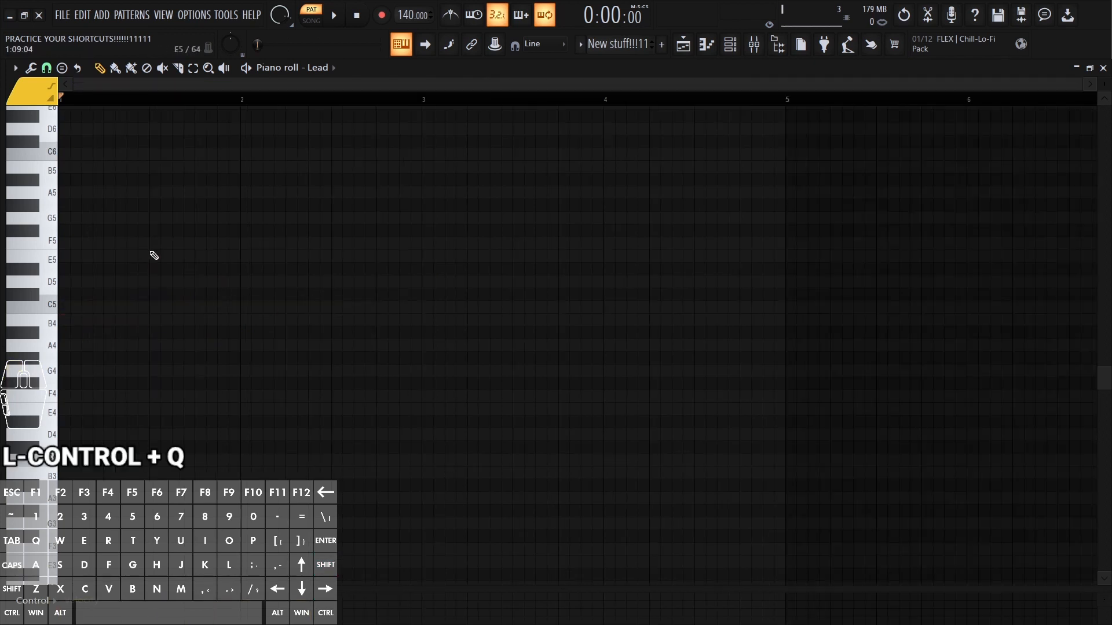
{"action": "key", "text": "shift+b"}
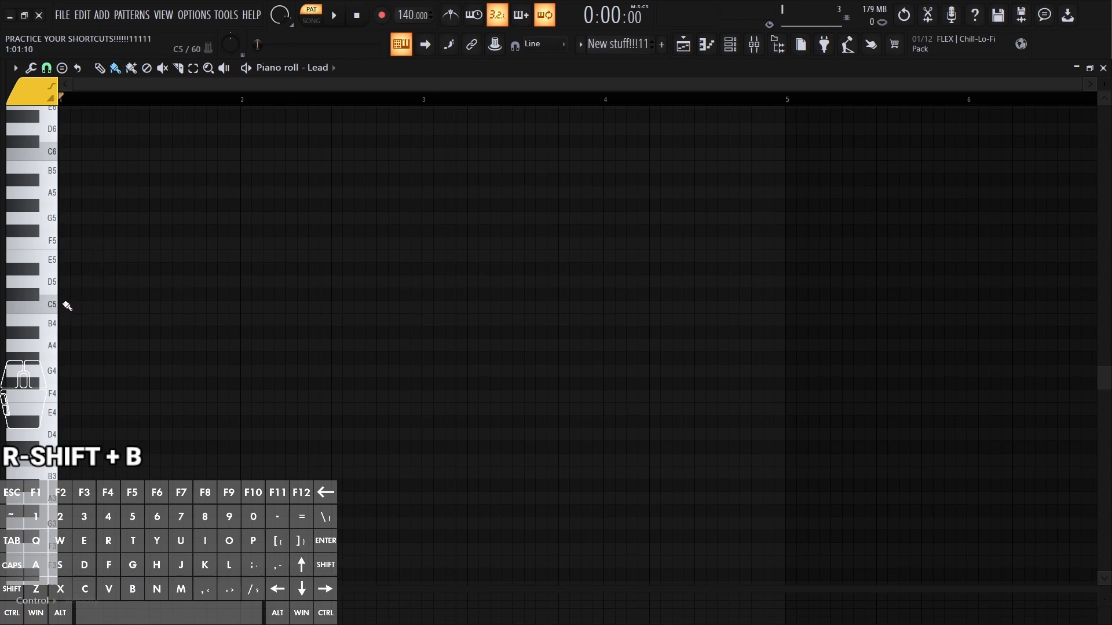
{"action": "mouse_move", "coordinate": [60, 307]}
{"action": "left_mouse_down"}
{"action": "mouse_move", "coordinate": [568, 290]}
{"action": "mouse_move", "coordinate": [851, 245]}
{"action": "mouse_move", "coordinate": [989, 323]}
{"action": "left_mouse_up"}
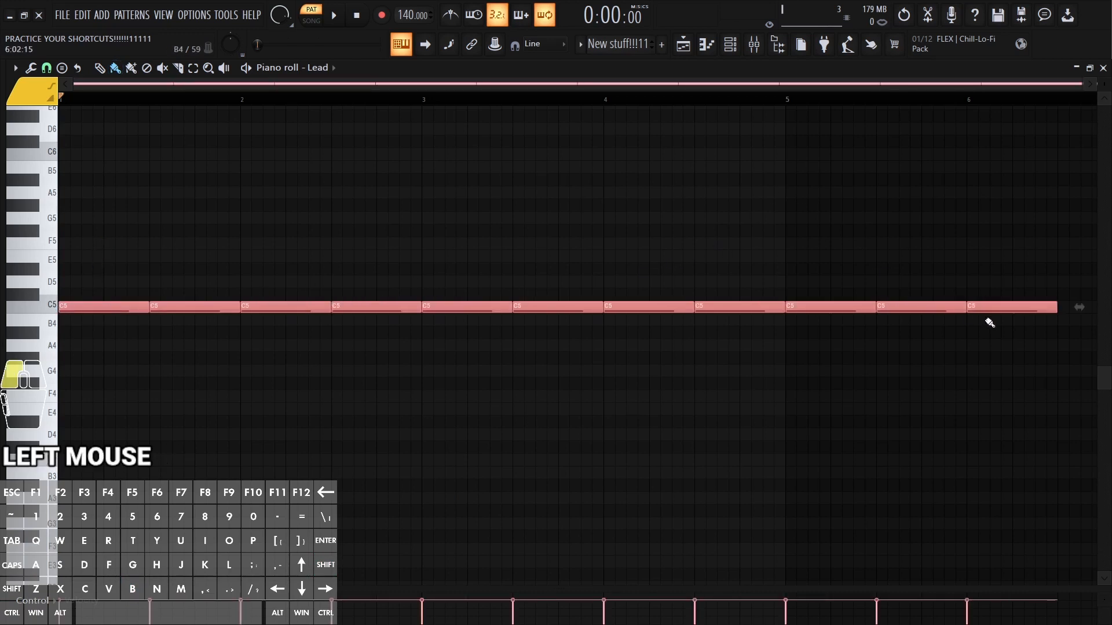
{"action": "right_click", "coordinate": [993, 308]}
{"action": "key", "text": "Delete"}
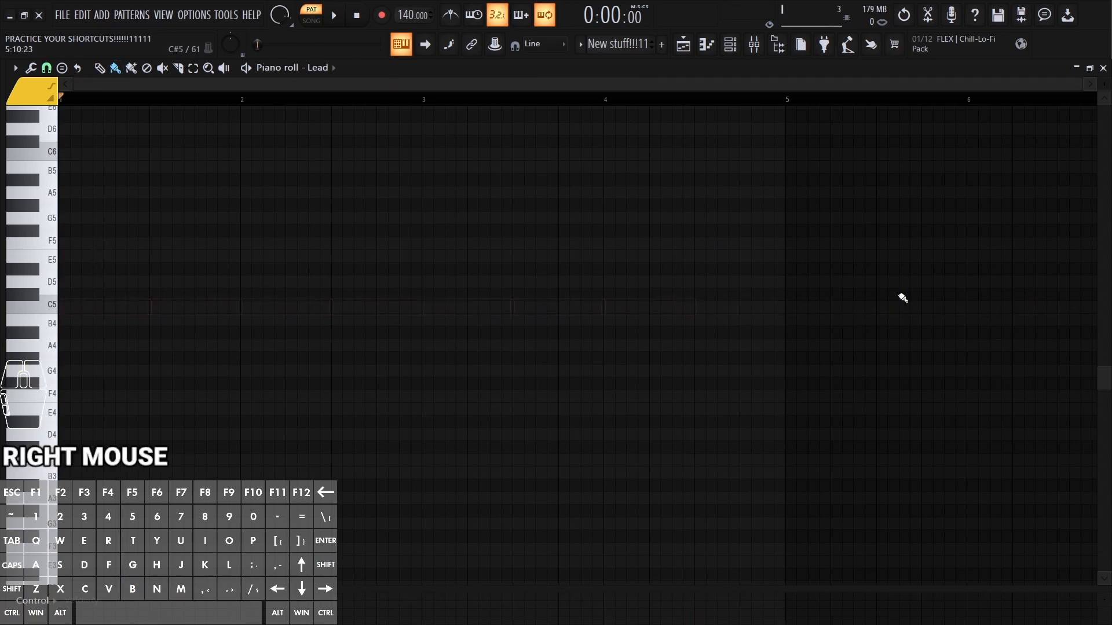
Step: Paint a melody of half-bar notes at varying pitches from bar 1 to bar 6 and remove it
{"action": "mouse_move", "coordinate": [71, 310]}
{"action": "left_mouse_down"}
{"action": "mouse_move", "coordinate": [192, 205]}
{"action": "mouse_move", "coordinate": [367, 415]}
{"action": "mouse_move", "coordinate": [747, 169]}
{"action": "mouse_move", "coordinate": [998, 407]}
{"action": "mouse_move", "coordinate": [1046, 292]}
{"action": "left_mouse_up"}
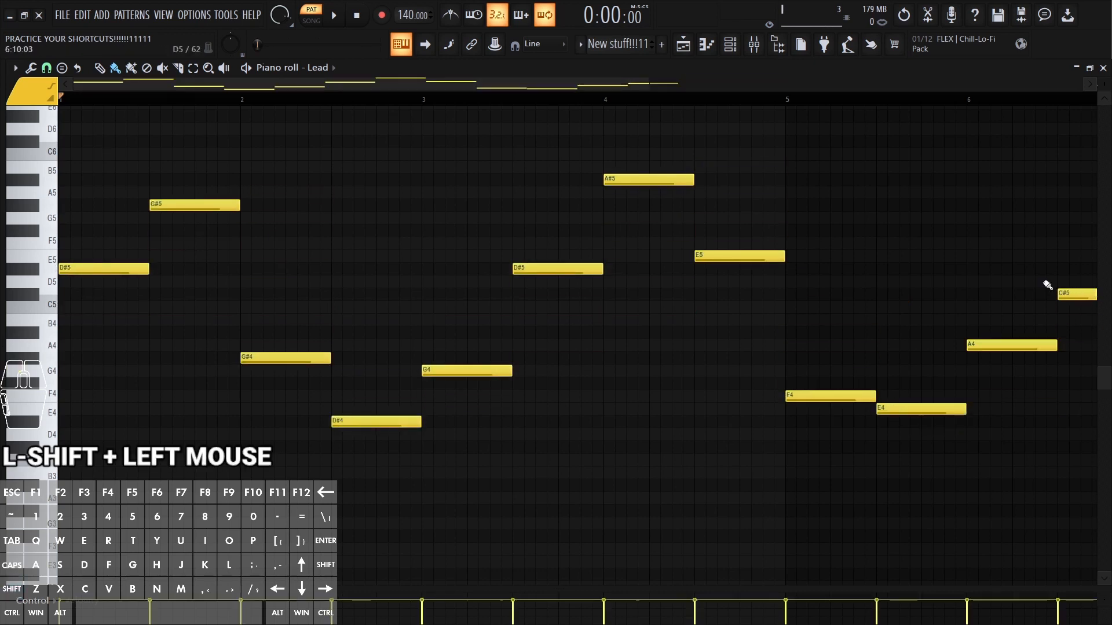
{"action": "right_click", "coordinate": [649, 108]}
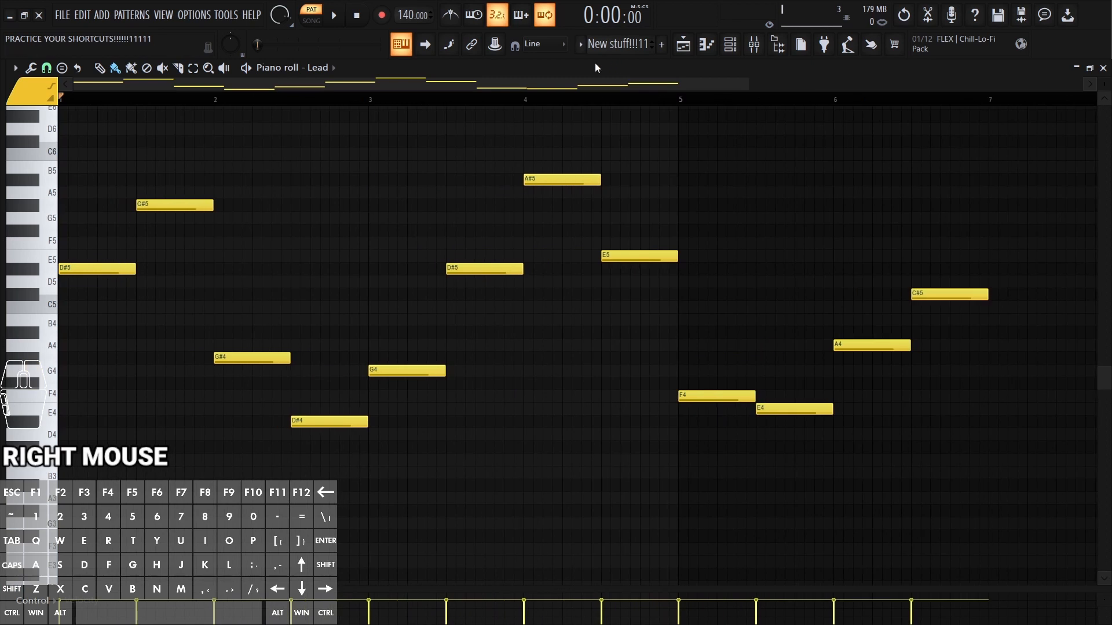
{"action": "key", "text": "ctrl+z"}
{"action": "right_click", "coordinate": [524, 75]}
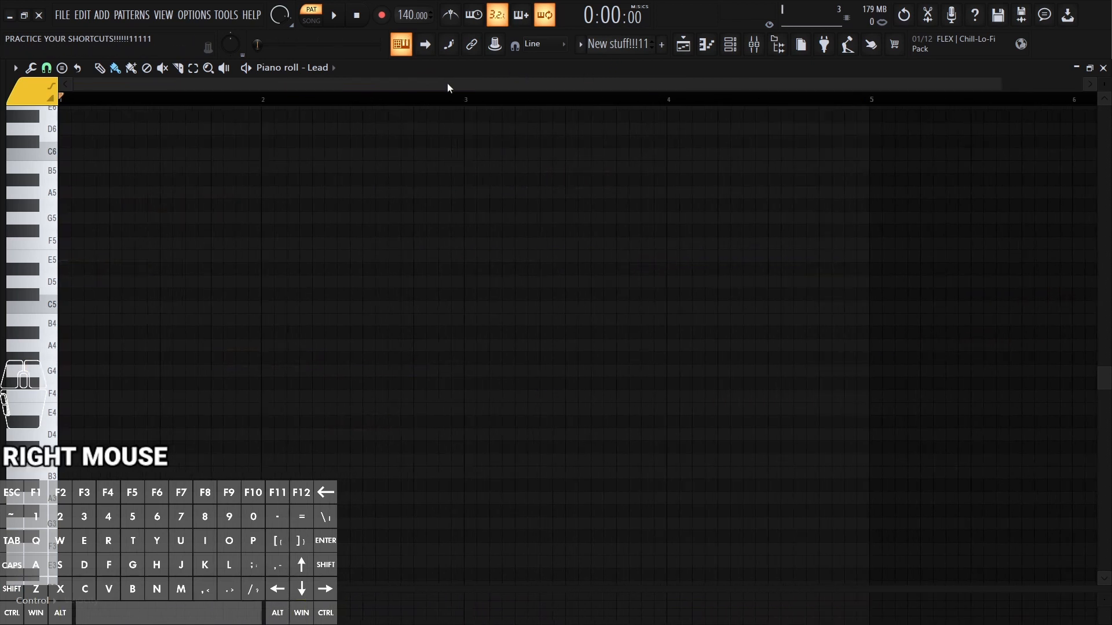
Step: Fill bars 1 to 3 with a row of short E5 notes using the drum sequencer Paint tool
{"action": "key", "text": "ctrl+q"}
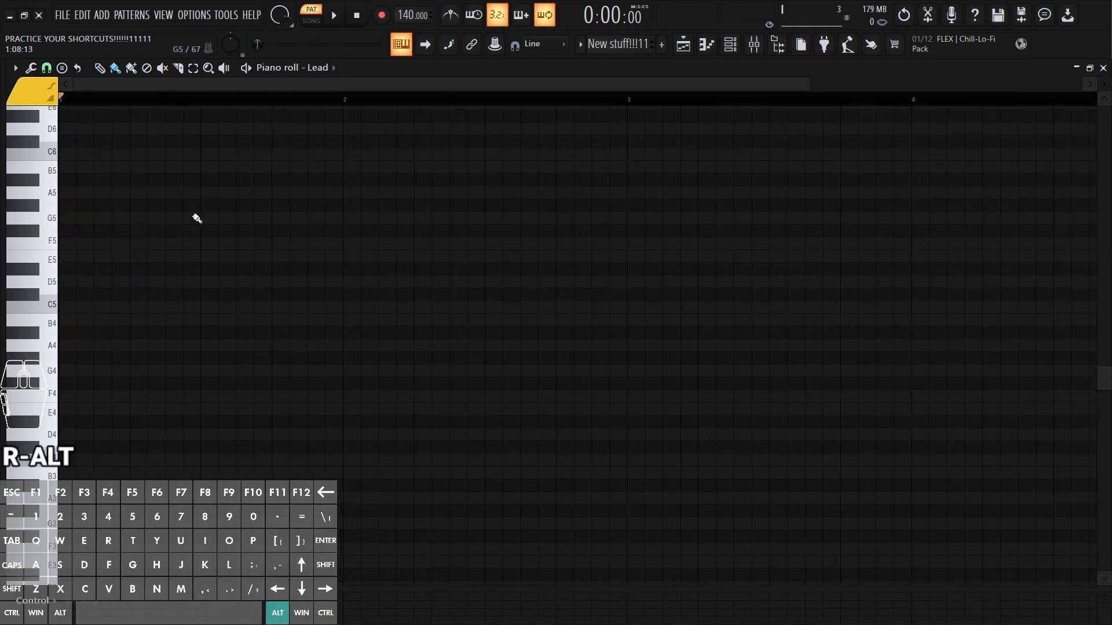
{"action": "key", "text": "alt+n"}
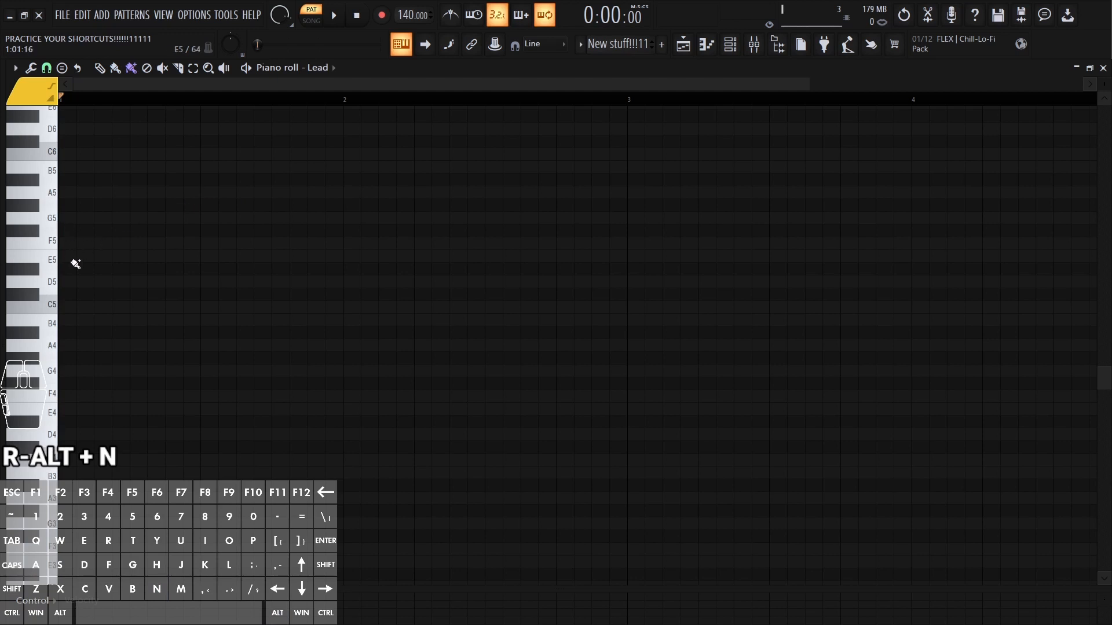
{"action": "mouse_move", "coordinate": [75, 264]}
{"action": "left_mouse_down"}
{"action": "mouse_move", "coordinate": [159, 254]}
{"action": "mouse_move", "coordinate": [818, 262]}
{"action": "mouse_move", "coordinate": [524, 265]}
{"action": "mouse_move", "coordinate": [710, 189]}
{"action": "left_mouse_up"}
Step: Select the time range over the E5 notes in the timeline, delete the notes and clear the selection
{"action": "left_click_drag", "start_coordinate": [745, 101], "coordinate": [682, 100]}
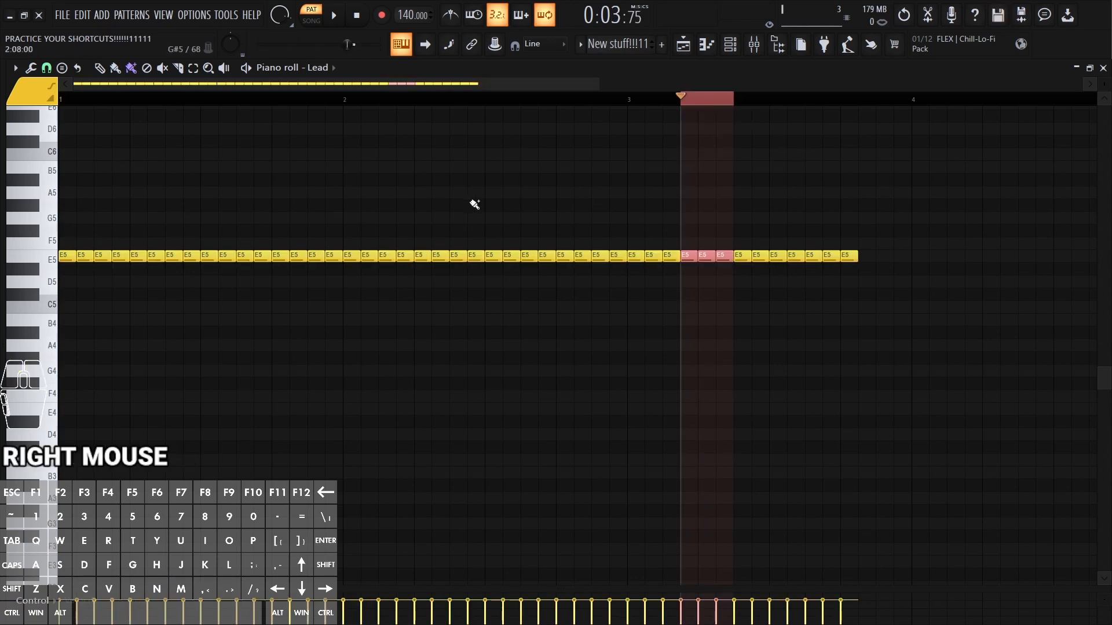
{"action": "scroll", "coordinate": [764, 90], "scroll_direction": "down", "scroll_amount": 2}
{"action": "right_click", "coordinate": [672, 100]}
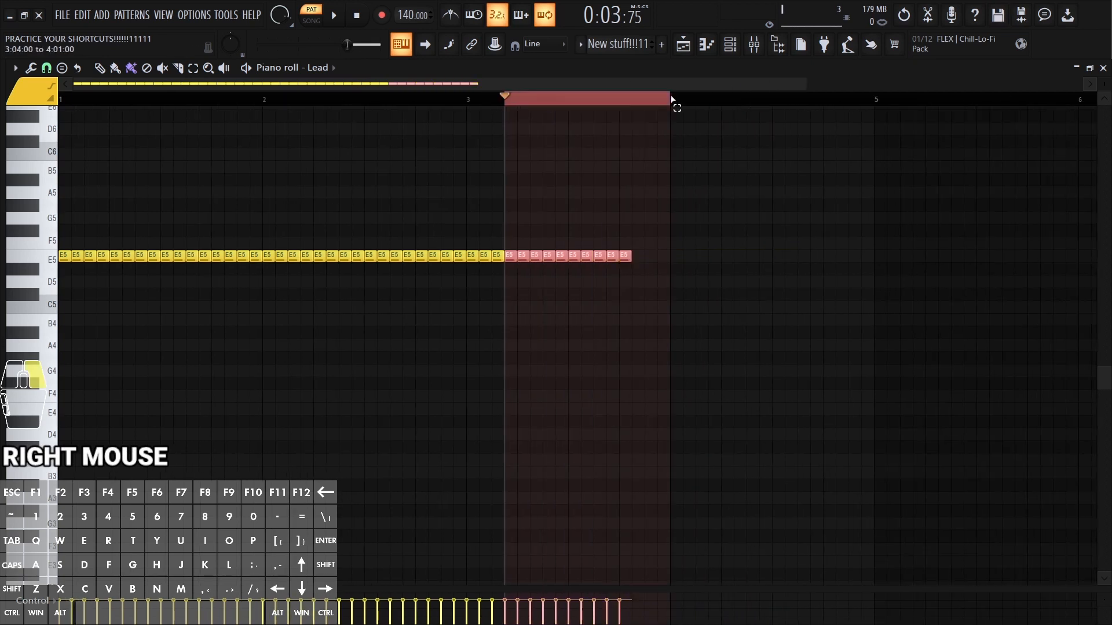
{"action": "right_click", "coordinate": [428, 107]}
{"action": "key", "text": "Delete"}
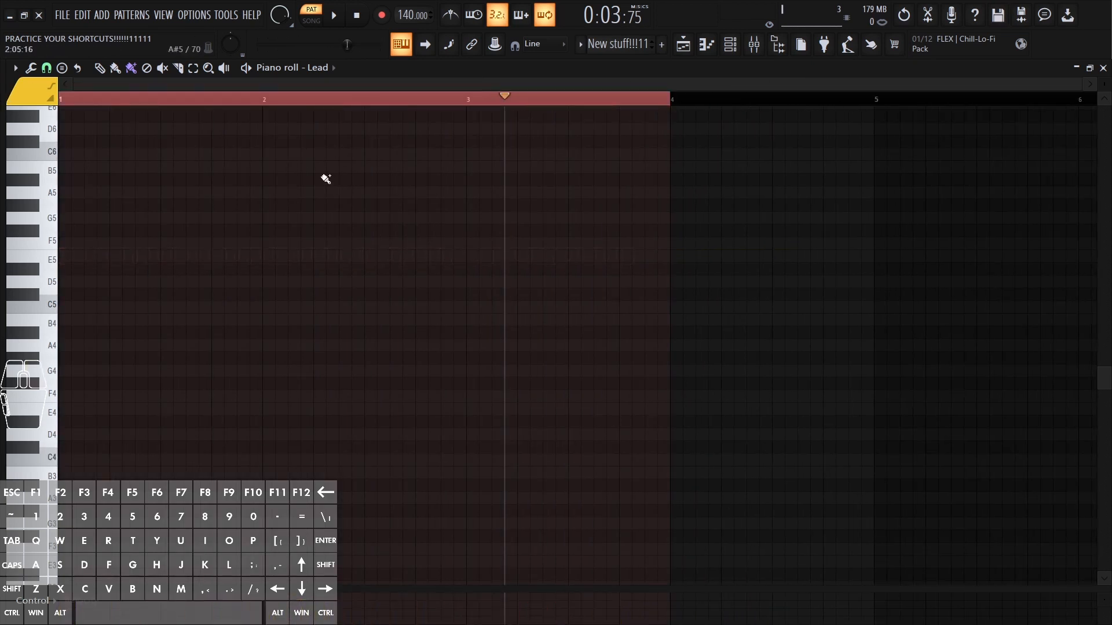
{"action": "key", "text": "ctrl+d"}
{"action": "scroll", "coordinate": [300, 201], "scroll_direction": "up", "scroll_amount": 1}
{"action": "key", "text": "ctrl+q"}
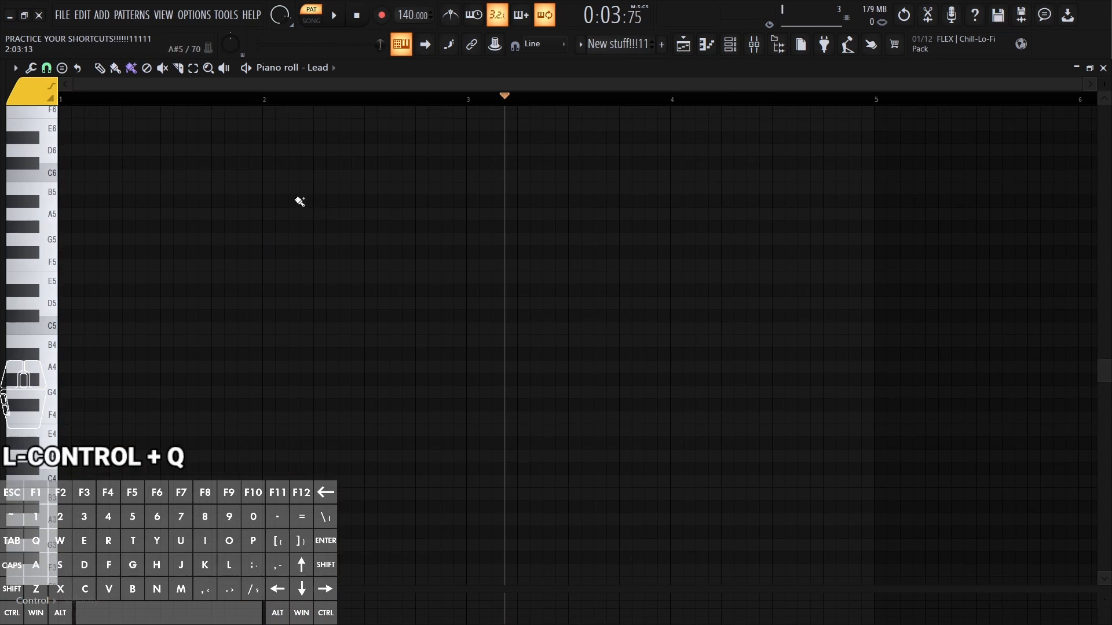
Step: Try the Delete and Mute tools, with the playback position returned to bar 1
{"action": "key", "text": "alt+d"}
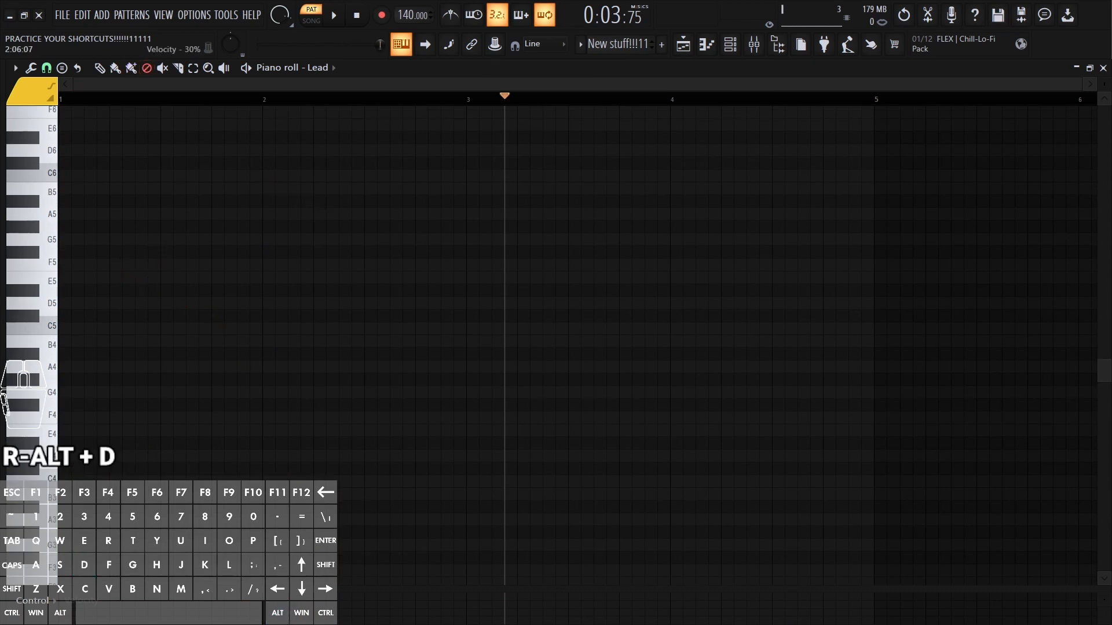
{"action": "left_click", "coordinate": [94, 109]}
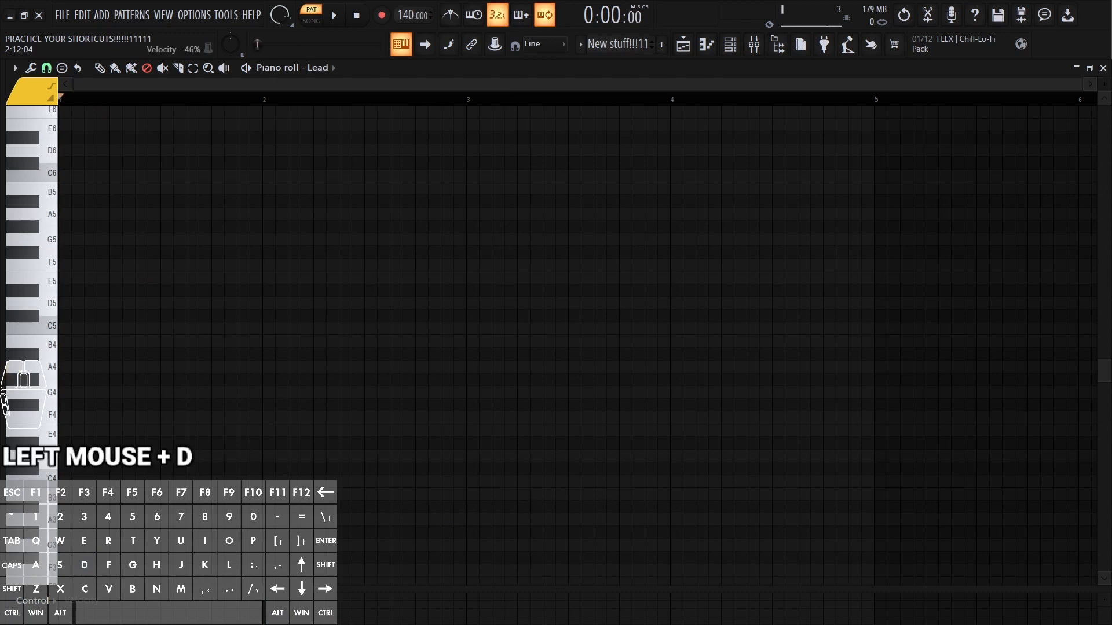
{"action": "key", "text": "alt+t"}
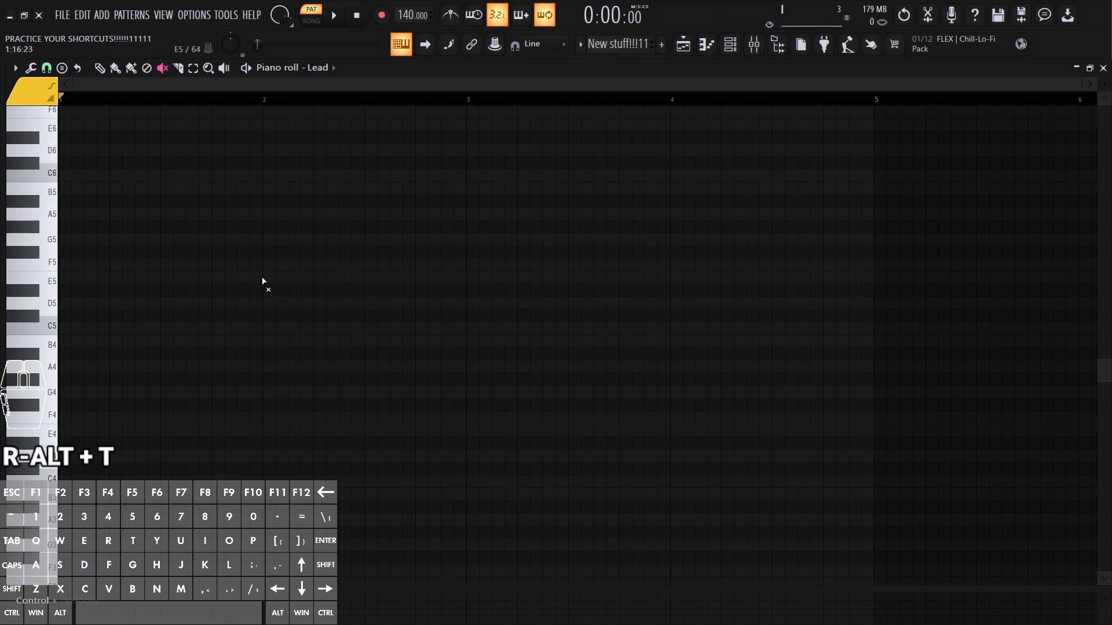
Step: Draw a one-bar C5 note in bar 1 with the Draw tool, and mute and unmute it
{"action": "key", "text": "shift+p"}
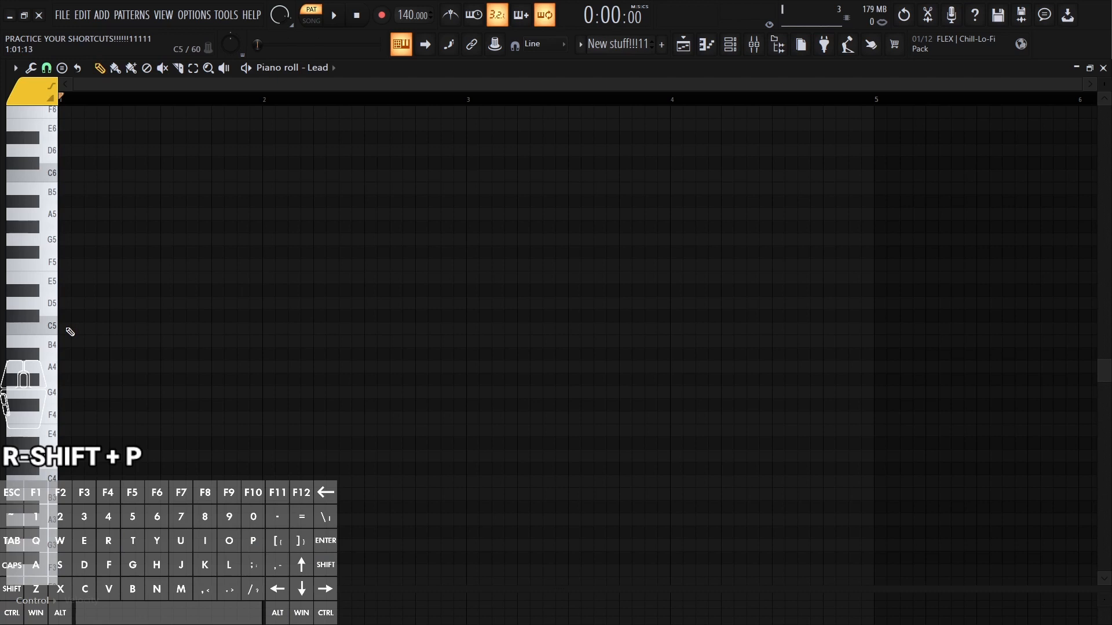
{"action": "left_click_drag", "start_coordinate": [67, 329], "coordinate": [271, 327]}
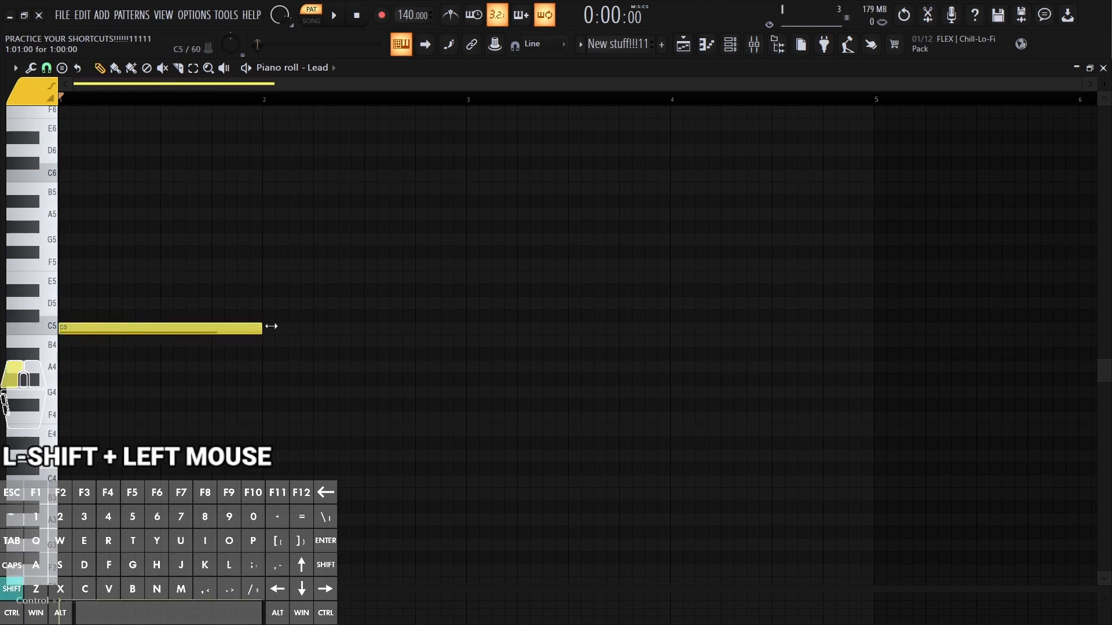
{"action": "key", "text": "alt"}
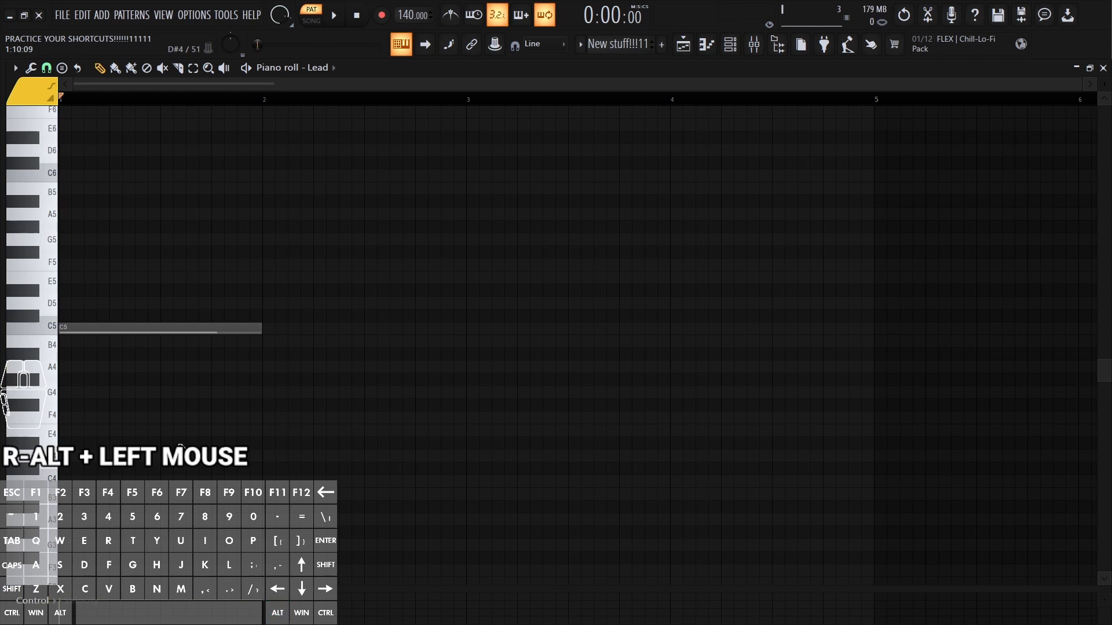
{"action": "key", "text": "t"}
{"action": "left_click", "coordinate": [232, 329]}
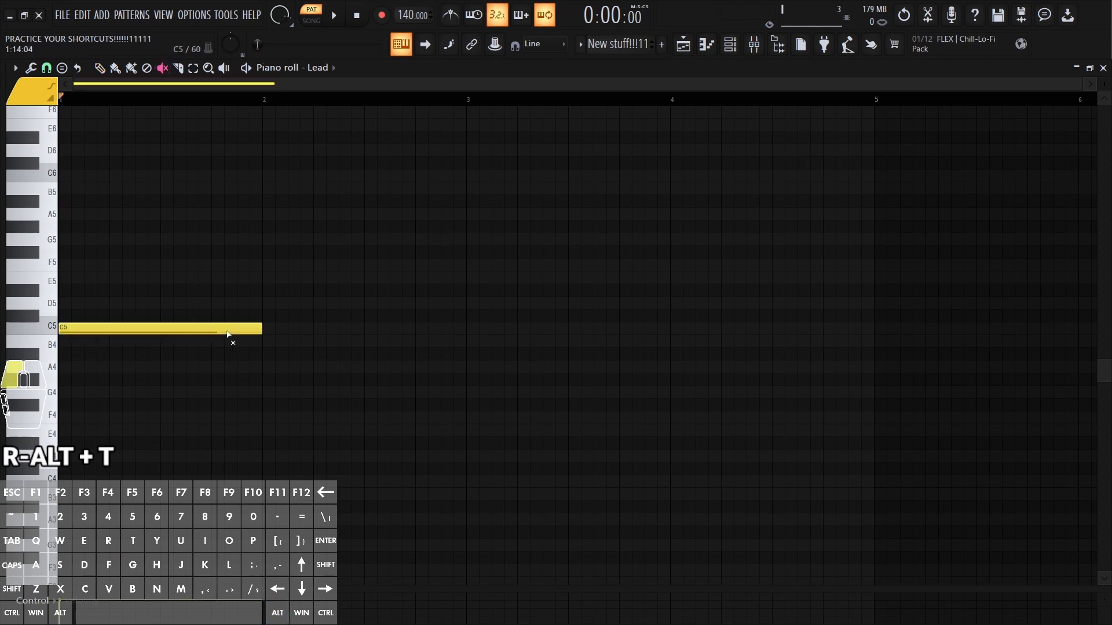
{"action": "key", "text": "ctrl+q"}
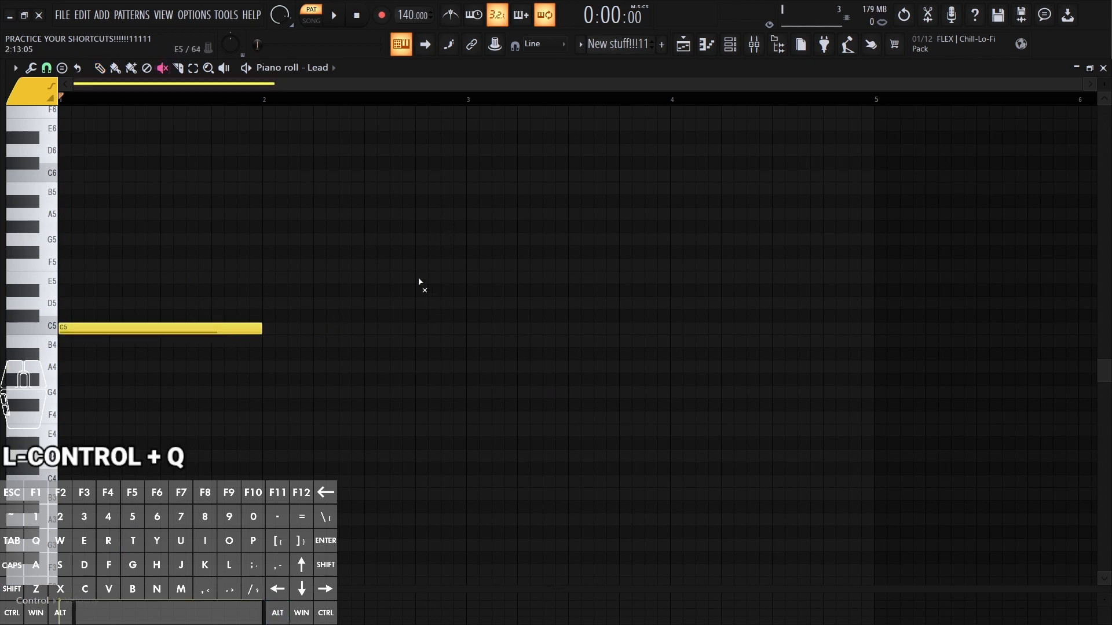
Step: Cut the C5 note in bar 1 into four pieces with the Slice tool
{"action": "key", "text": "c"}
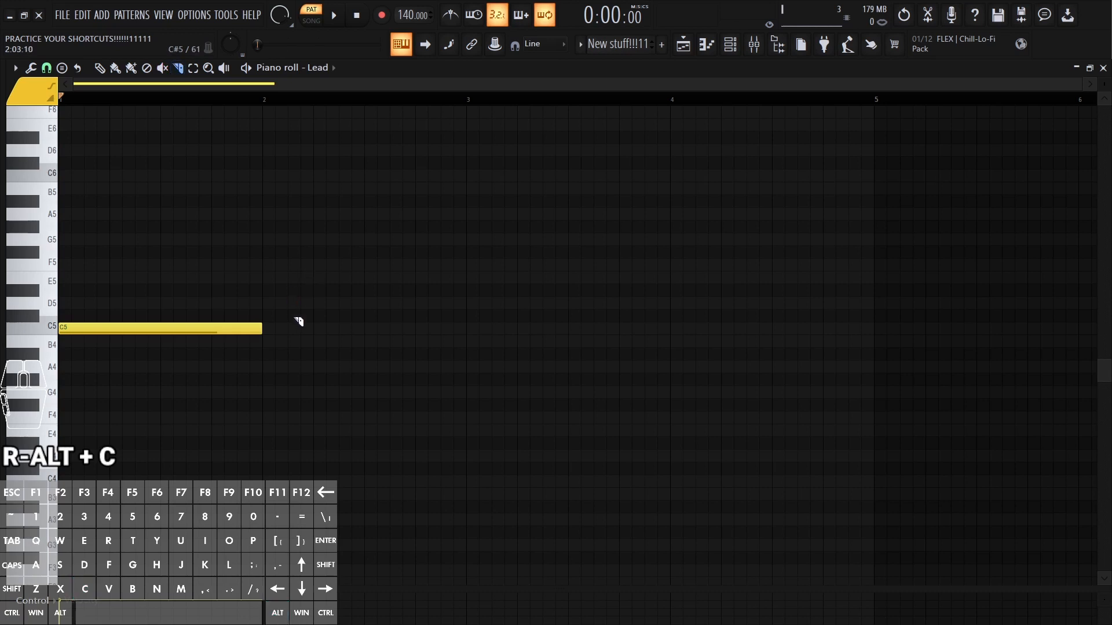
{"action": "left_click_drag", "start_coordinate": [237, 236], "coordinate": [219, 520]}
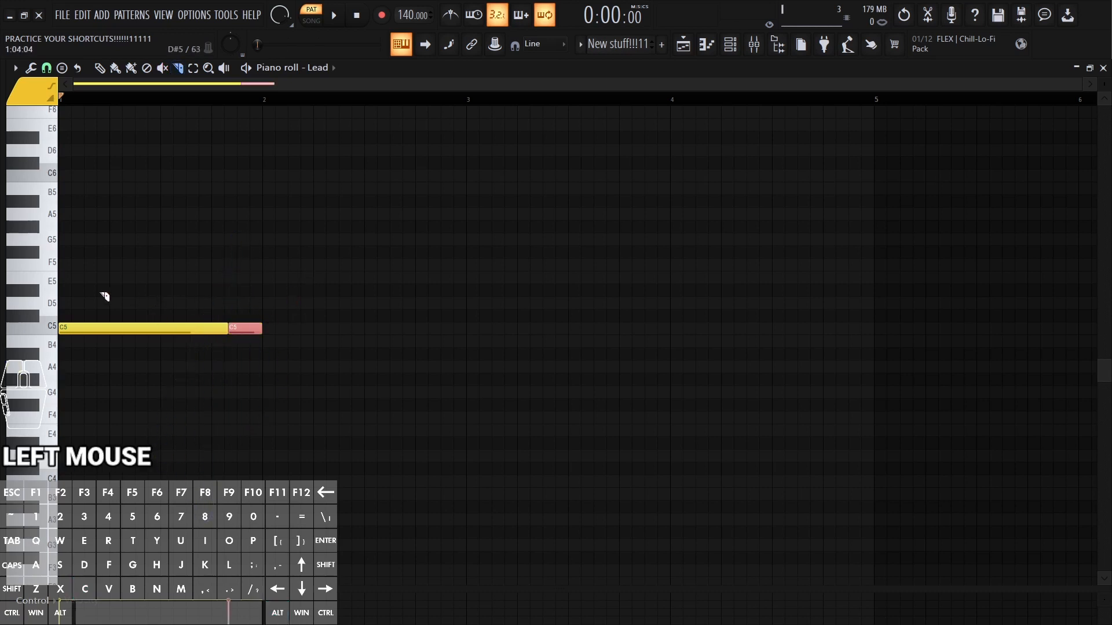
{"action": "left_click_drag", "start_coordinate": [124, 286], "coordinate": [130, 405]}
{"action": "left_click_drag", "start_coordinate": [159, 281], "coordinate": [186, 411]}
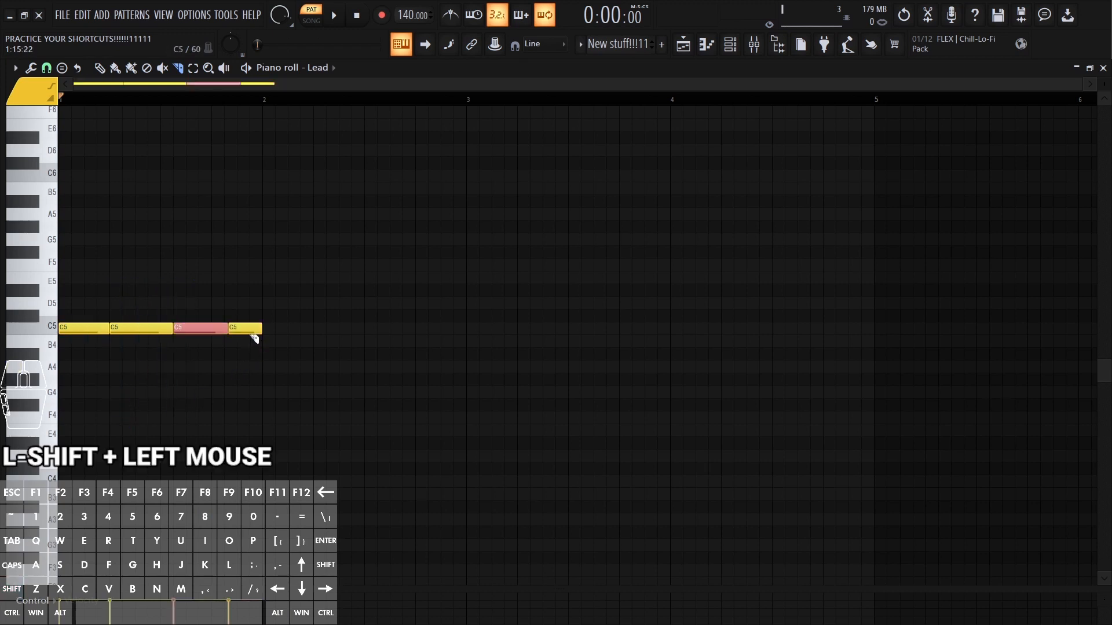
Step: Switch to the Draw tool and delete the four sliced C5 pieces
{"action": "key", "text": "p"}
{"action": "right_click", "coordinate": [249, 329]}
{"action": "right_click", "coordinate": [199, 329]}
{"action": "right_click", "coordinate": [142, 328]}
{"action": "right_click", "coordinate": [84, 328]}
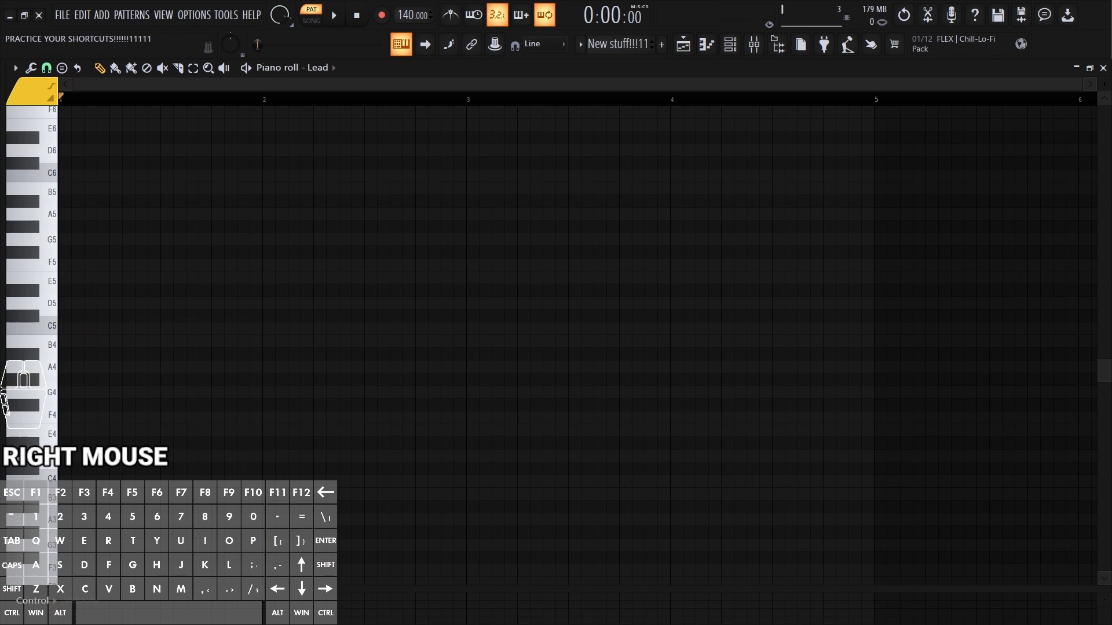
Step: Try a selection box over bars 1 to 3 with the Select tool and again from the Draw tool
{"action": "left_click", "coordinate": [178, 68]}
{"action": "key", "text": "ctrl+q"}
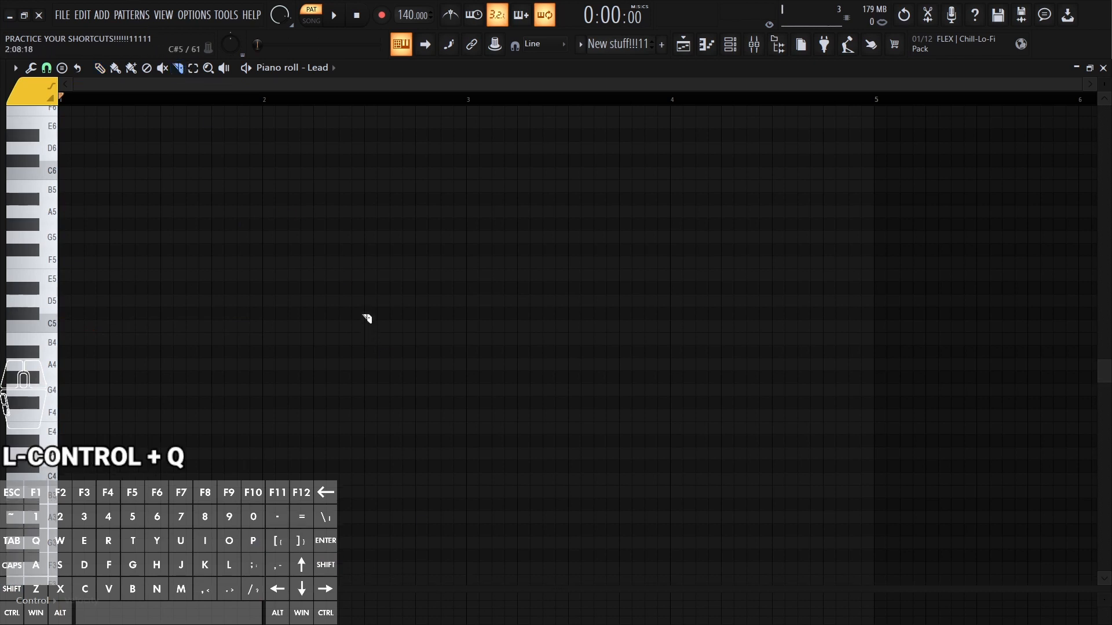
{"action": "key", "text": "e"}
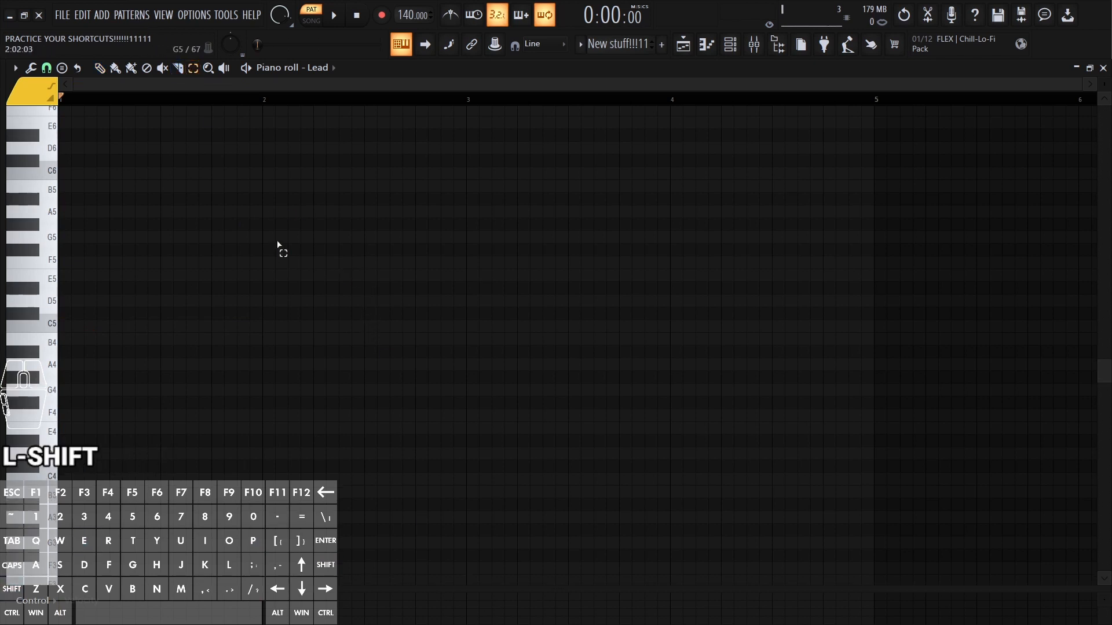
{"action": "left_click_drag", "start_coordinate": [437, 155], "coordinate": [179, 384]}
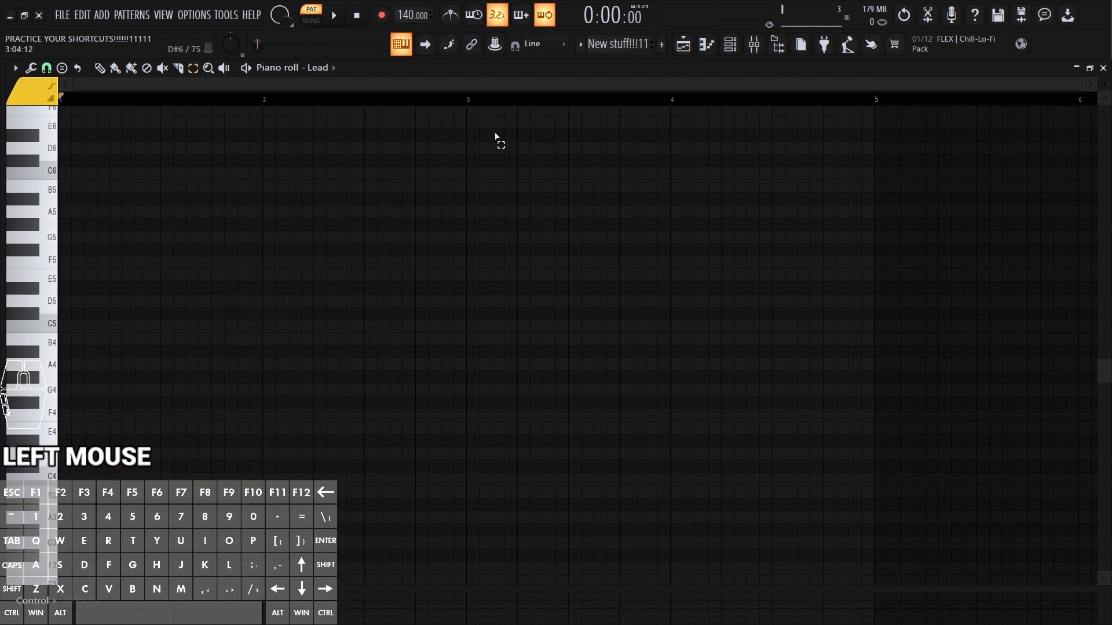
{"action": "left_click", "coordinate": [99, 68]}
{"action": "left_click_drag", "start_coordinate": [563, 130], "coordinate": [74, 491]}
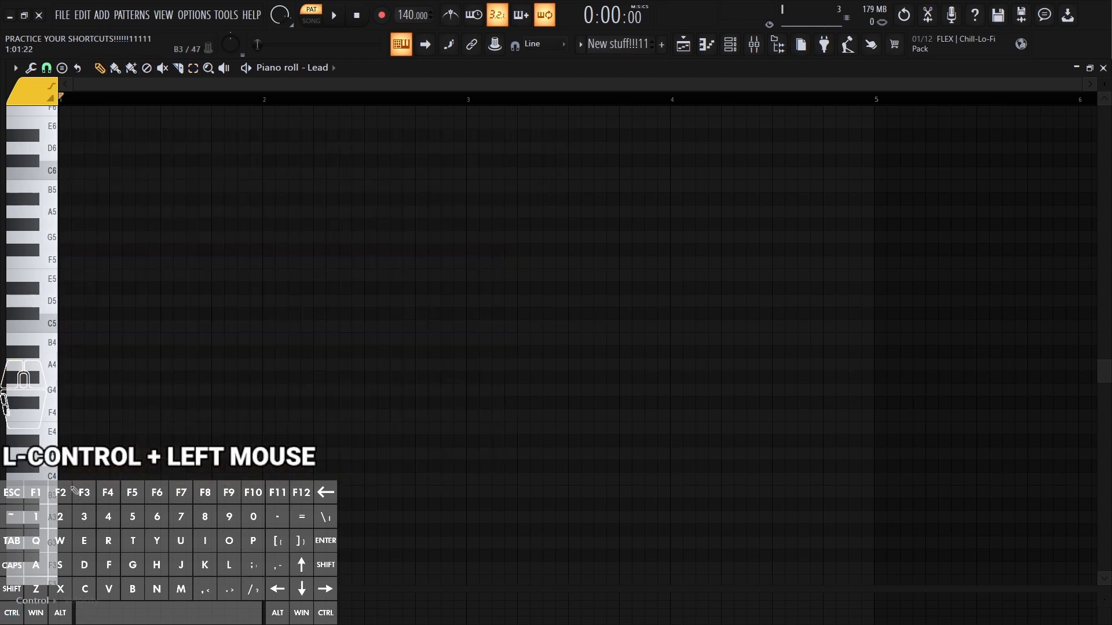
Step: Return to the Select tool and switch from it to the Zoom tool
{"action": "left_click", "coordinate": [193, 67]}
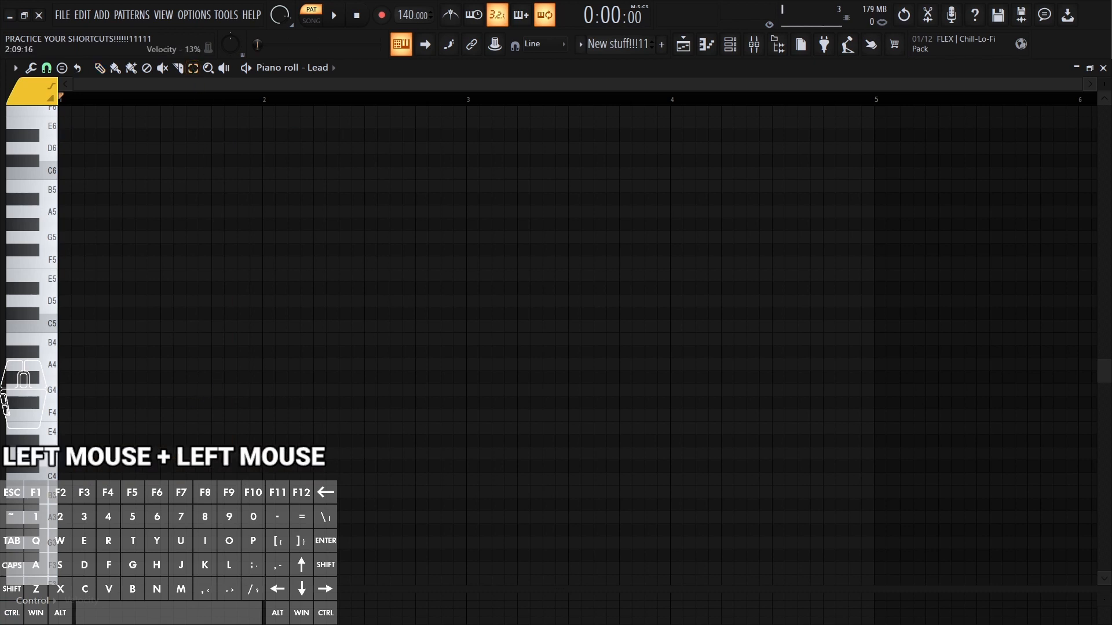
{"action": "key", "text": "ctrl+q"}
{"action": "key", "text": "shift+z"}
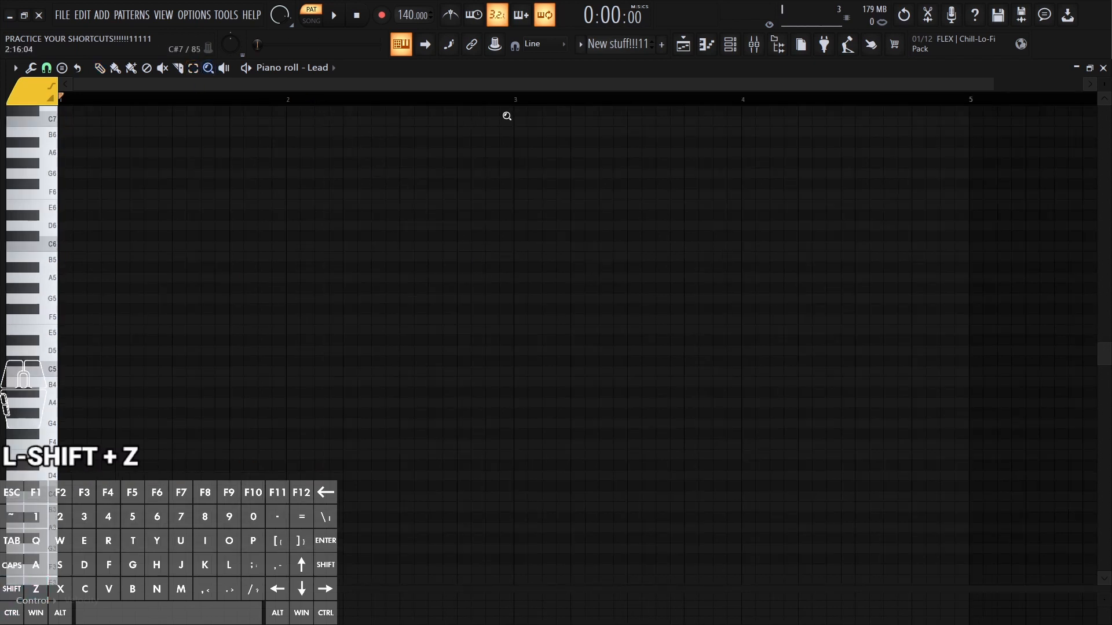
Step: Zoom in on bars 1 to 3 and back out with the Zoom tool, repeating it from bar 5
{"action": "left_click_drag", "start_coordinate": [516, 107], "coordinate": [59, 563]}
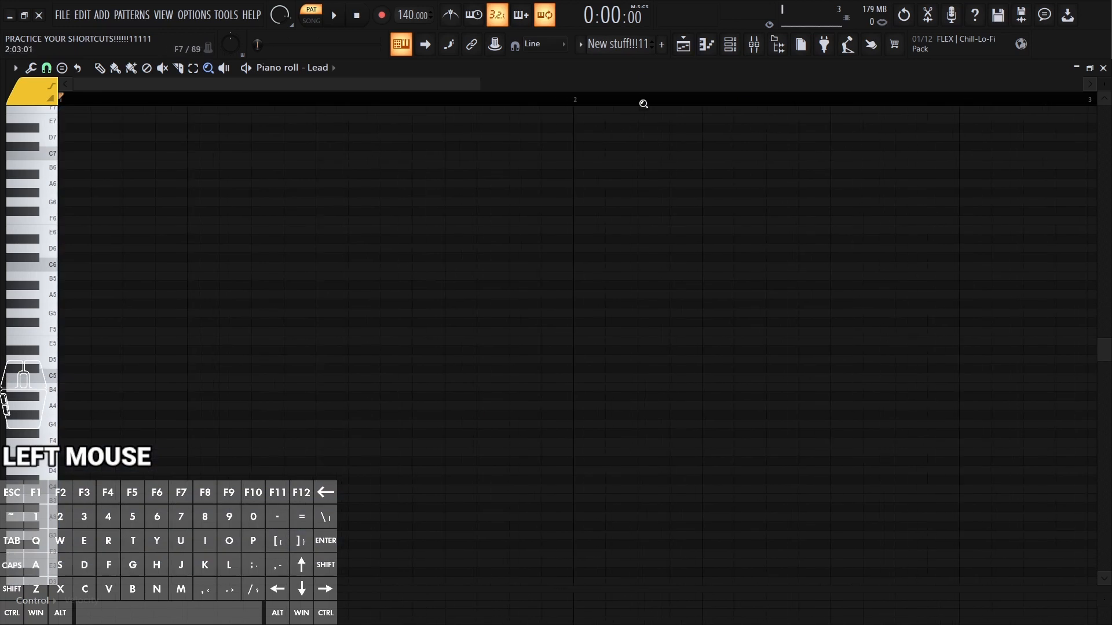
{"action": "right_click", "coordinate": [644, 104]}
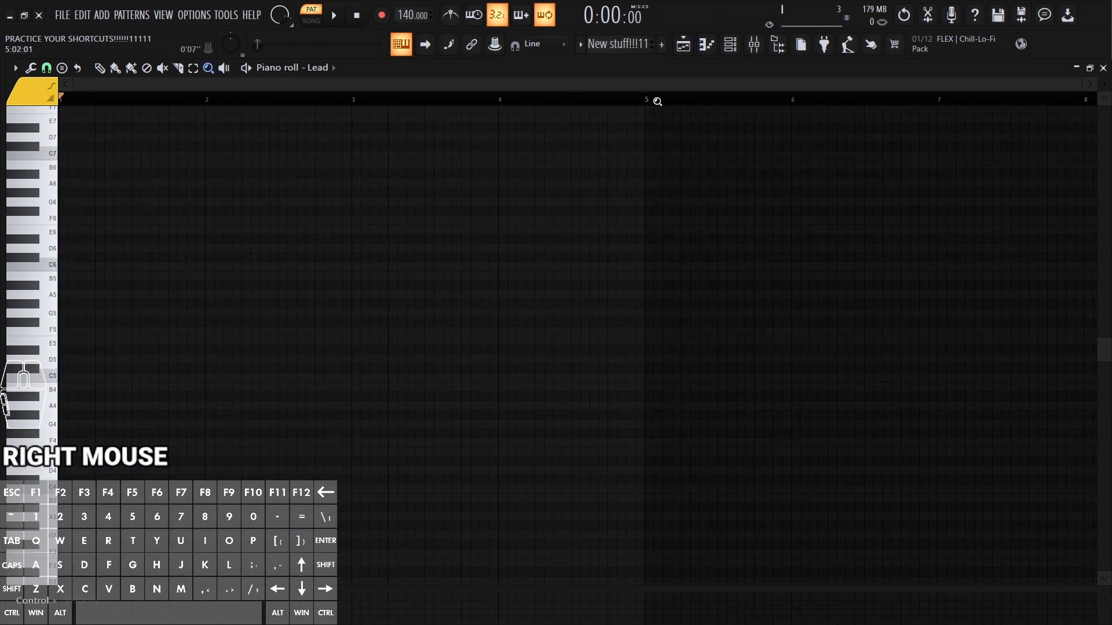
{"action": "left_click_drag", "start_coordinate": [657, 102], "coordinate": [60, 99]}
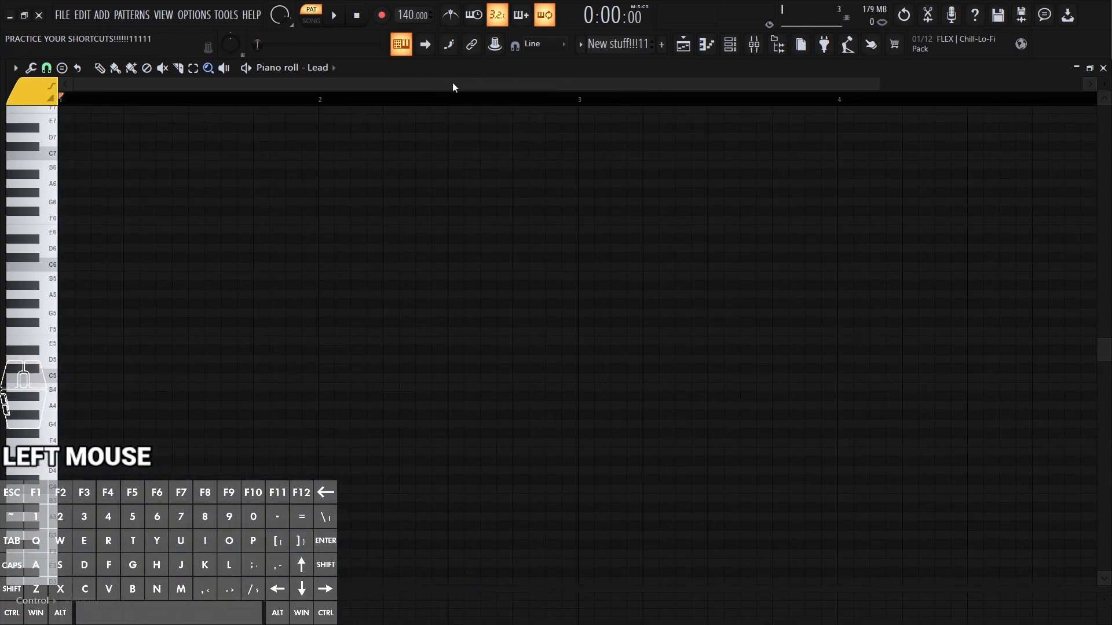
{"action": "right_click", "coordinate": [368, 104]}
{"action": "key", "text": "ctrl+q"}
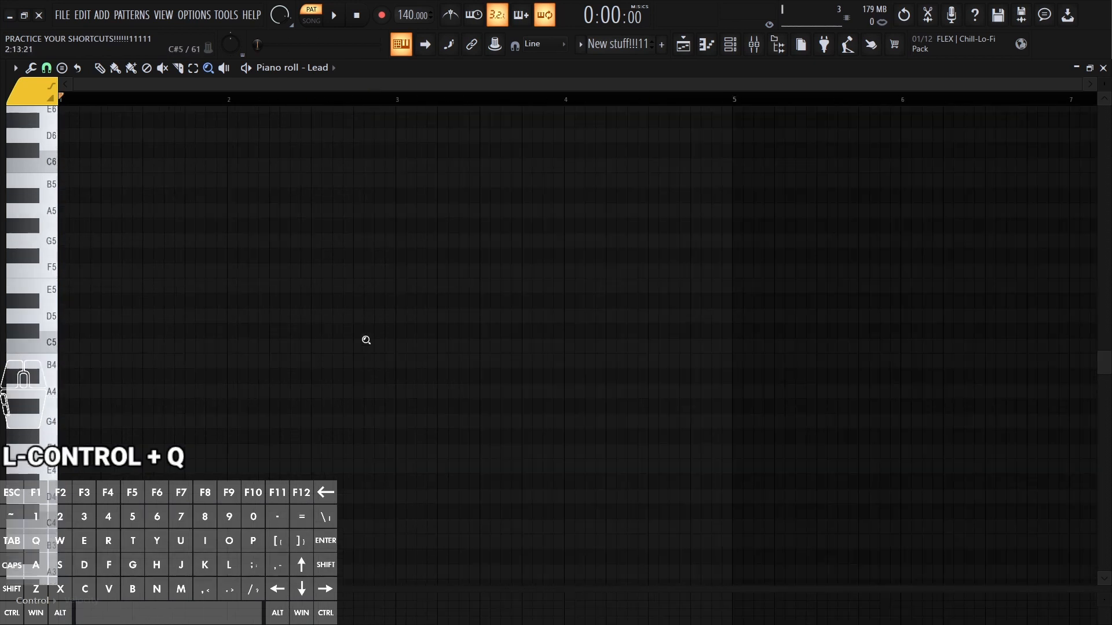
Step: Draw a C5 note of length 1:12:00 starting at bar 1 and audition it with the Playback tool
{"action": "key", "text": "shift+y"}
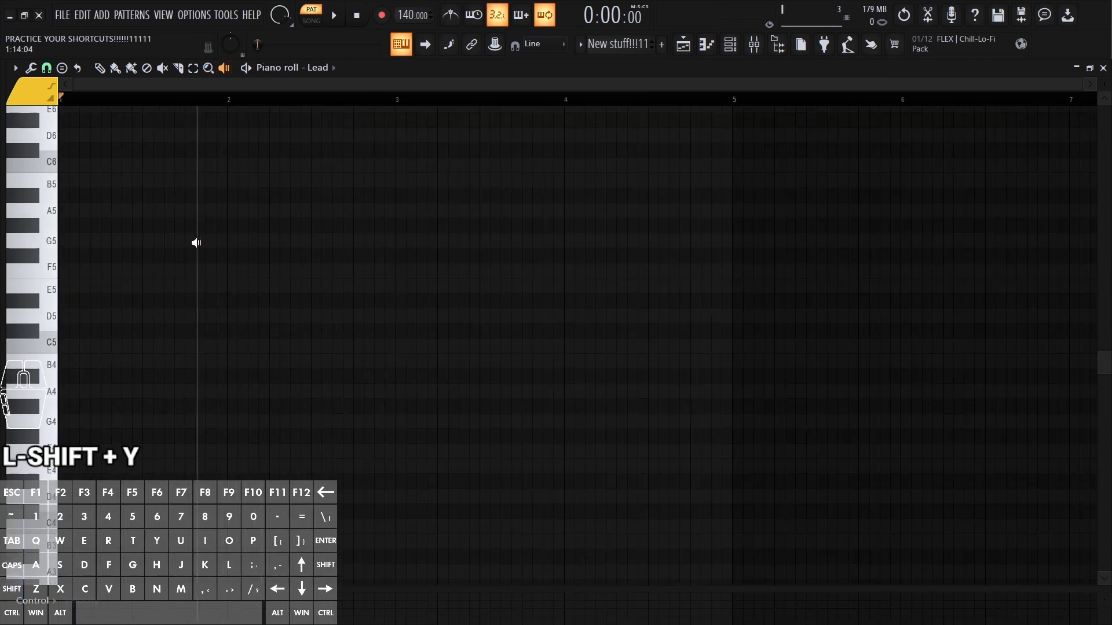
{"action": "key", "text": "shift+p"}
{"action": "left_click_drag", "start_coordinate": [75, 346], "coordinate": [352, 342]}
{"action": "key", "text": "shift+y"}
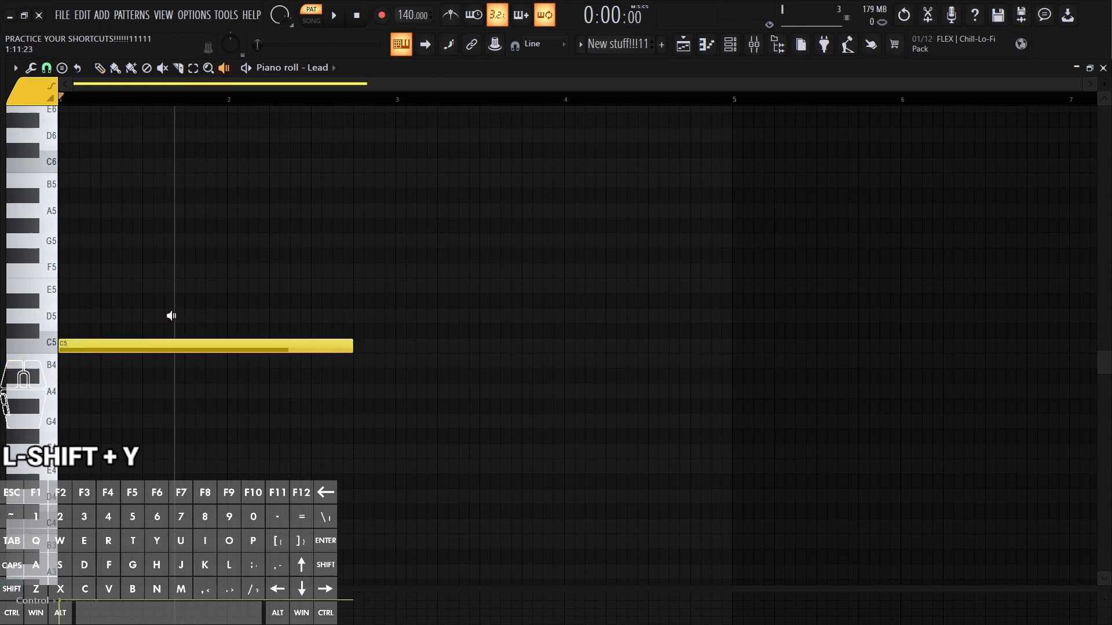
{"action": "left_click", "coordinate": [111, 349]}
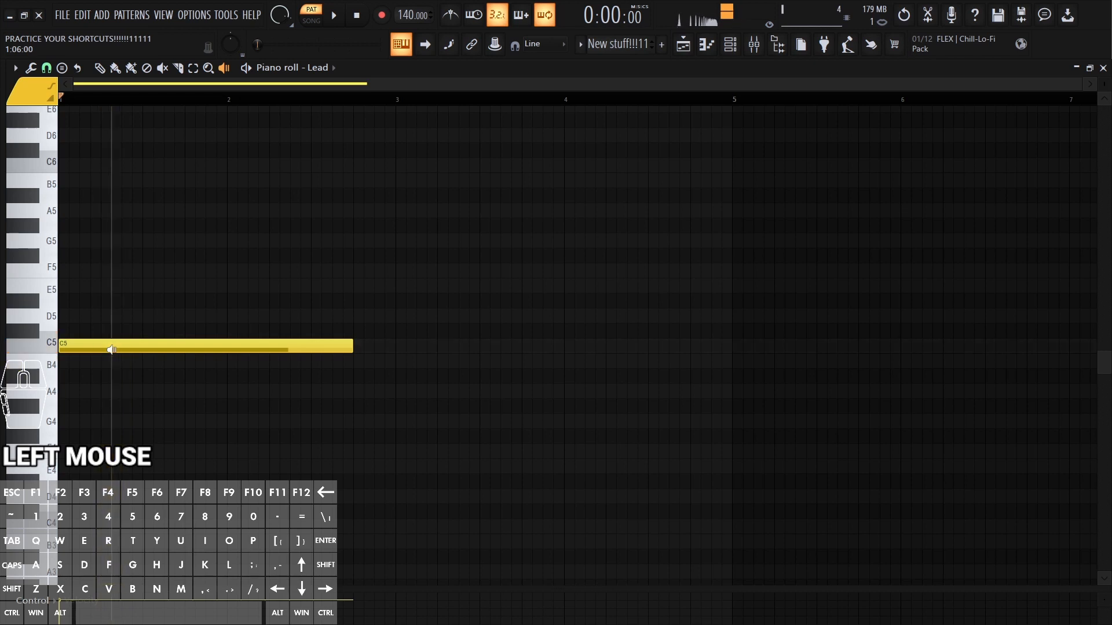
Step: Add D#5, G5 and D6 notes above the C5 note at bar 1 and audition the chord with the Playback tool
{"action": "key", "text": "shift+p"}
{"action": "left_click", "coordinate": [67, 301]}
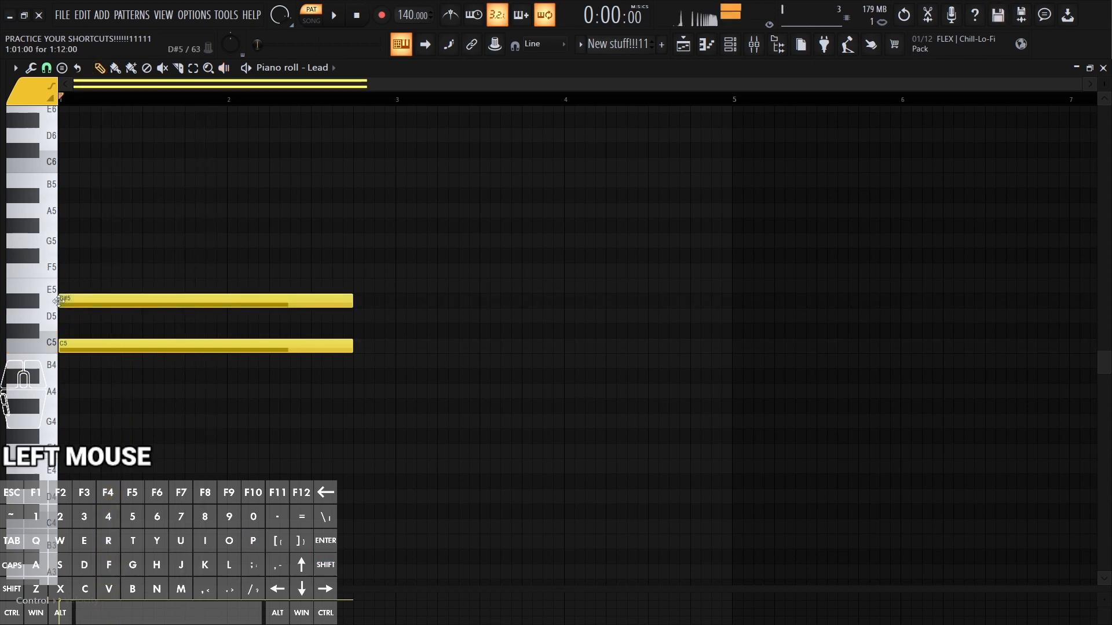
{"action": "left_click", "coordinate": [70, 241]}
{"action": "left_click", "coordinate": [70, 135]}
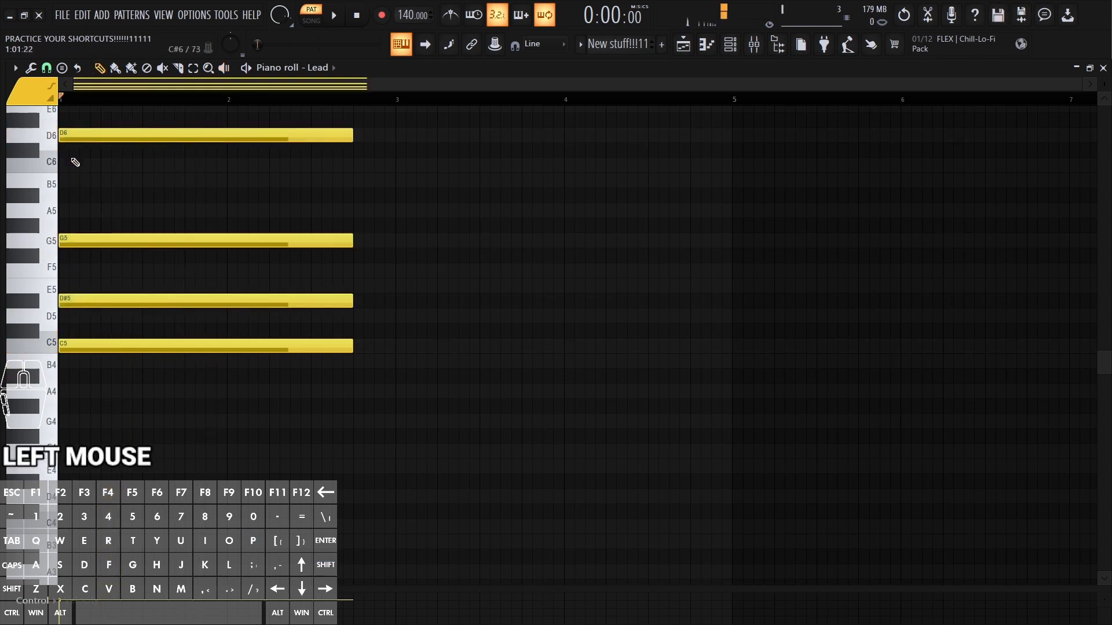
{"action": "key", "text": "shift+y"}
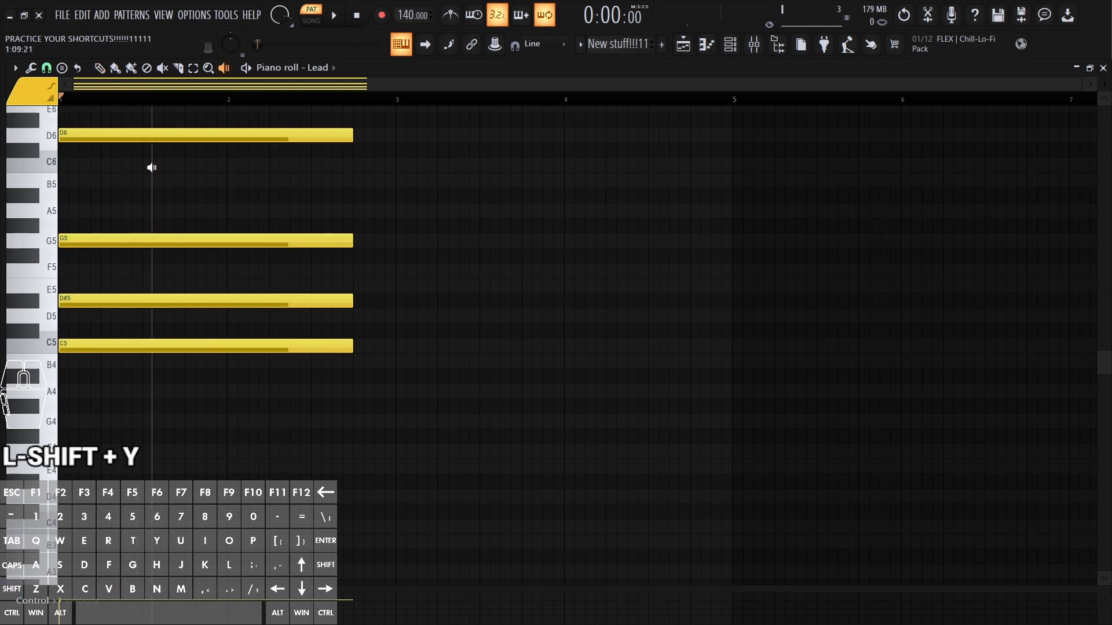
{"action": "left_click", "coordinate": [156, 146]}
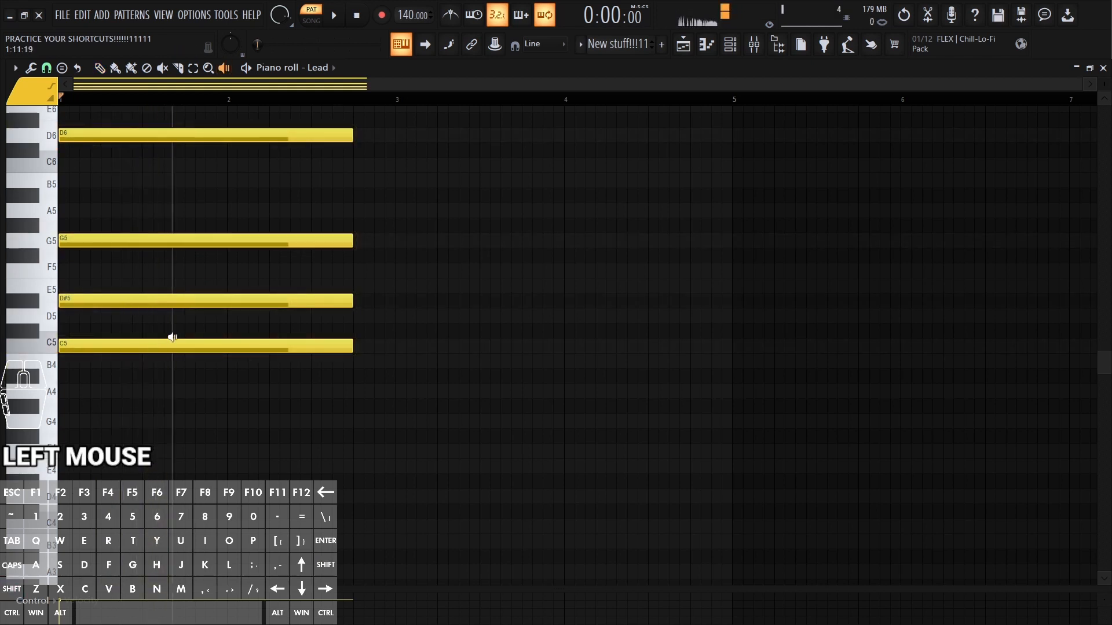
Step: Switch to the Draw tool and delete the D6, G5 and D#5 notes, keeping only C5
{"action": "key", "text": "shift+p"}
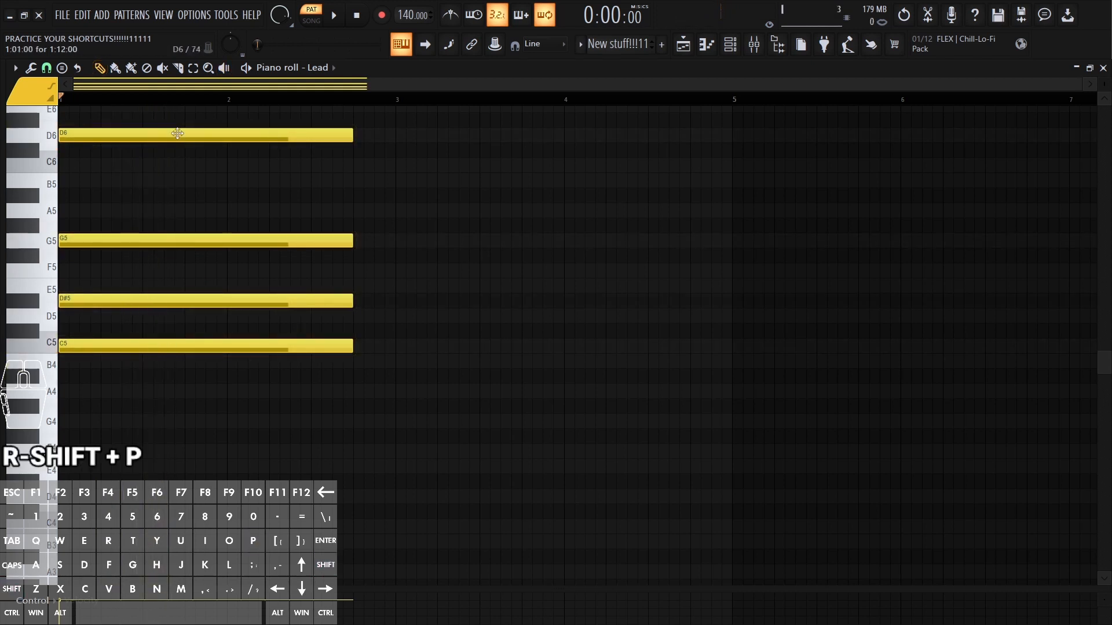
{"action": "right_click", "coordinate": [179, 136]}
{"action": "right_click", "coordinate": [180, 241]}
{"action": "right_click", "coordinate": [181, 301]}
{"action": "key", "text": "ctrl+q"}
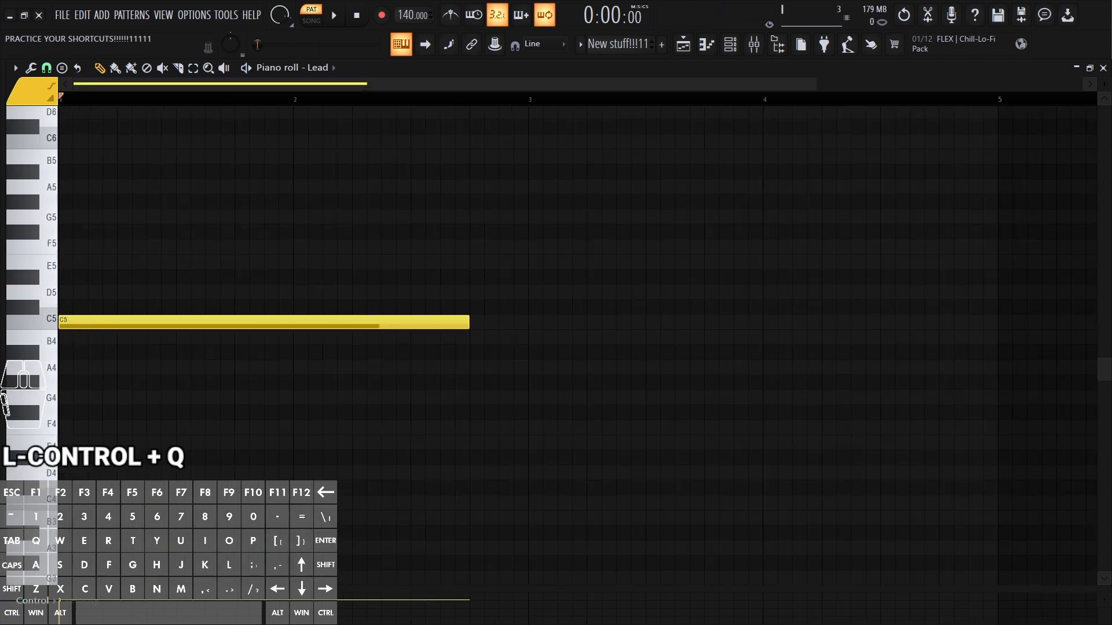
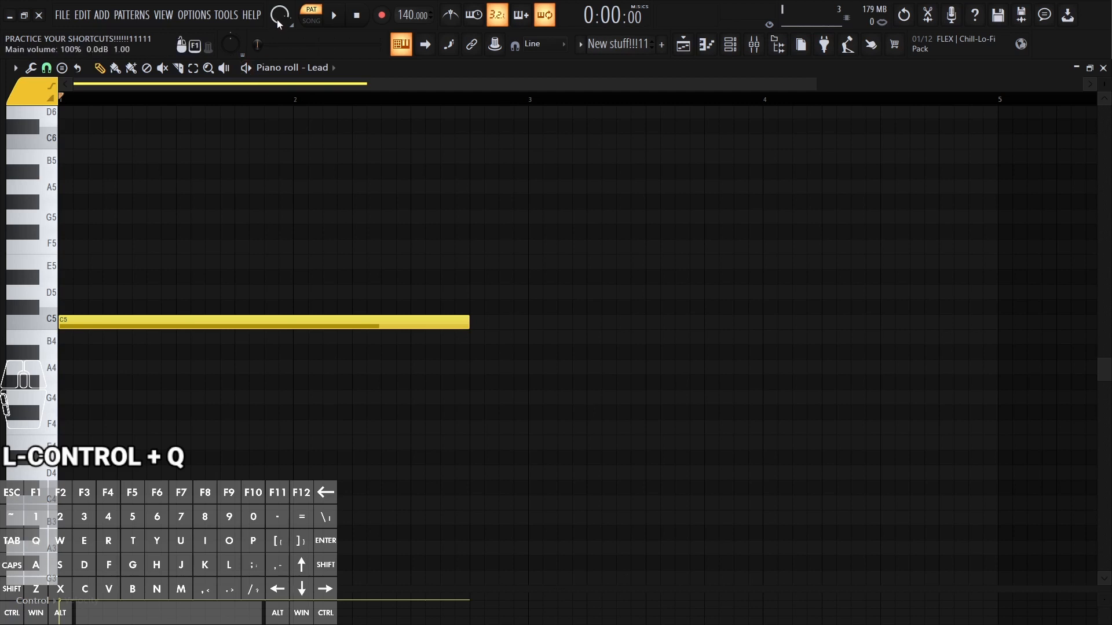
Step: Turn the main volume all the way down and try shifting the C5 note along the grid
{"action": "left_click_drag", "start_coordinate": [279, 17], "coordinate": [279, 81]}
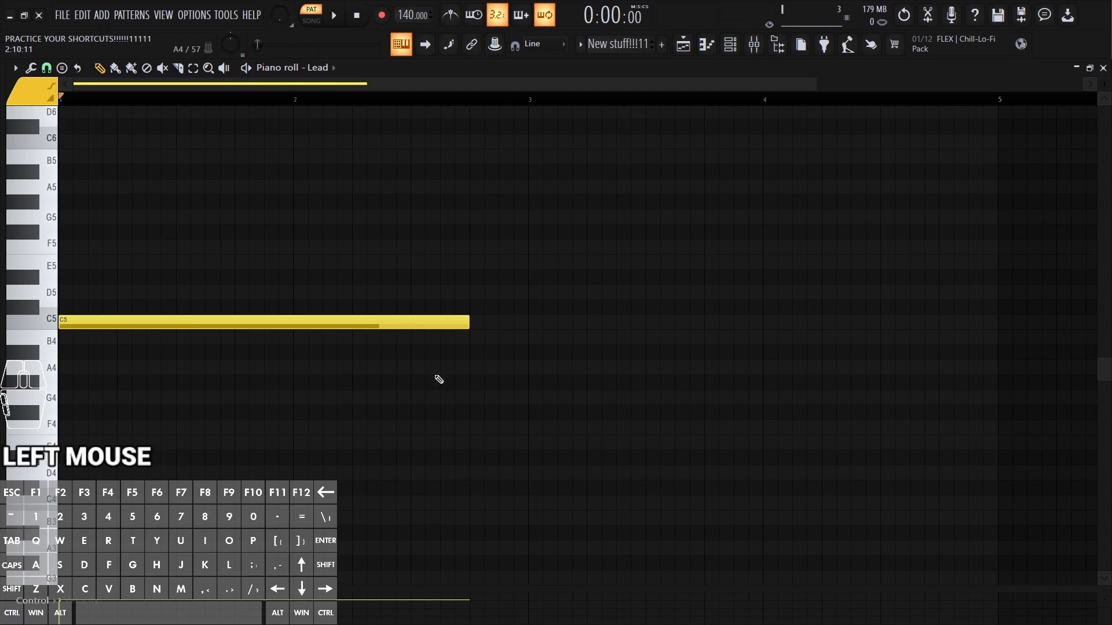
{"action": "key", "text": "ctrl+q"}
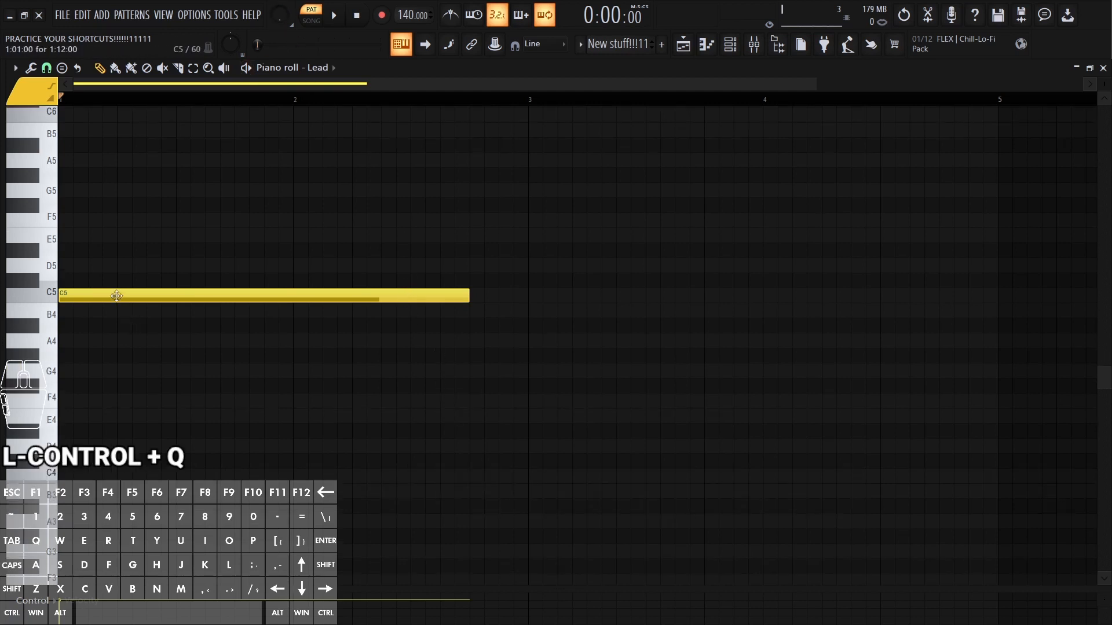
{"action": "left_click_drag", "start_coordinate": [116, 294], "coordinate": [221, 300]}
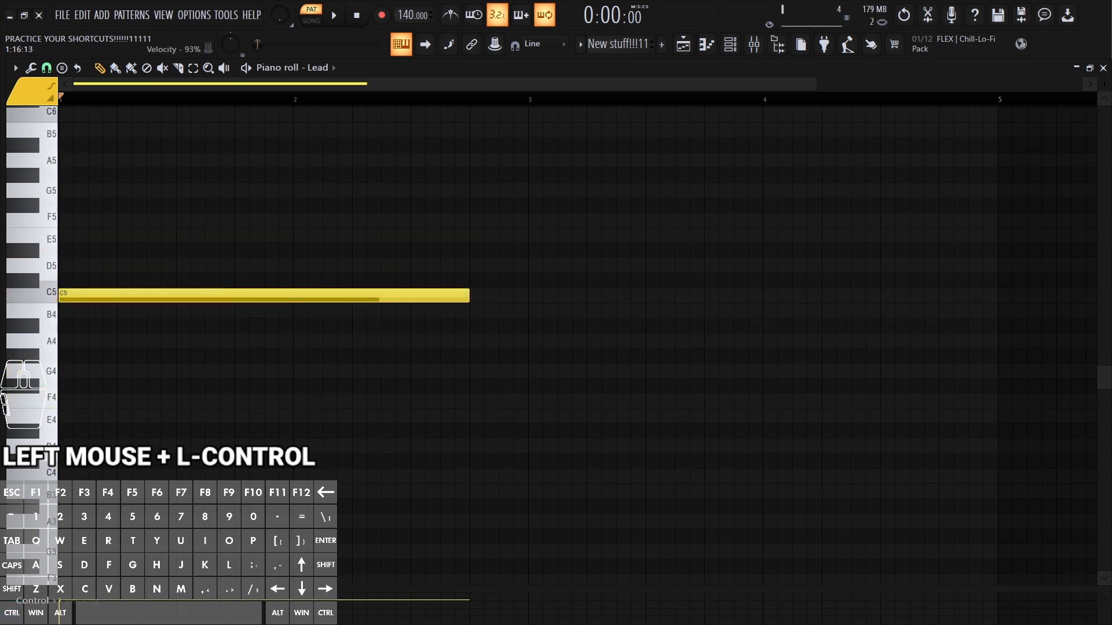
{"action": "key", "text": "ctrl+q"}
Step: Select all notes in the Lead pattern and clear the note selection
{"action": "key", "text": "ctrl+a"}
{"action": "right_click", "coordinate": [568, 228]}
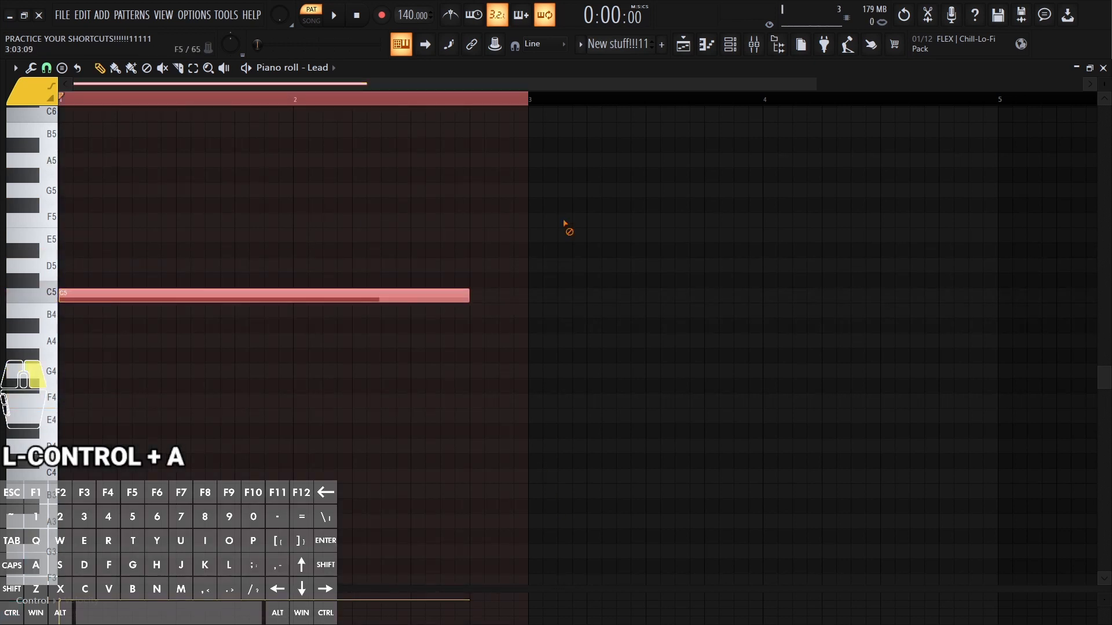
{"action": "key", "text": "ctrl+q"}
Step: Try repositioning the C5 note with grid snapping bypassed and put it back at bar 1
{"action": "scroll", "coordinate": [364, 384], "scroll_direction": "up", "scroll_amount": 1}
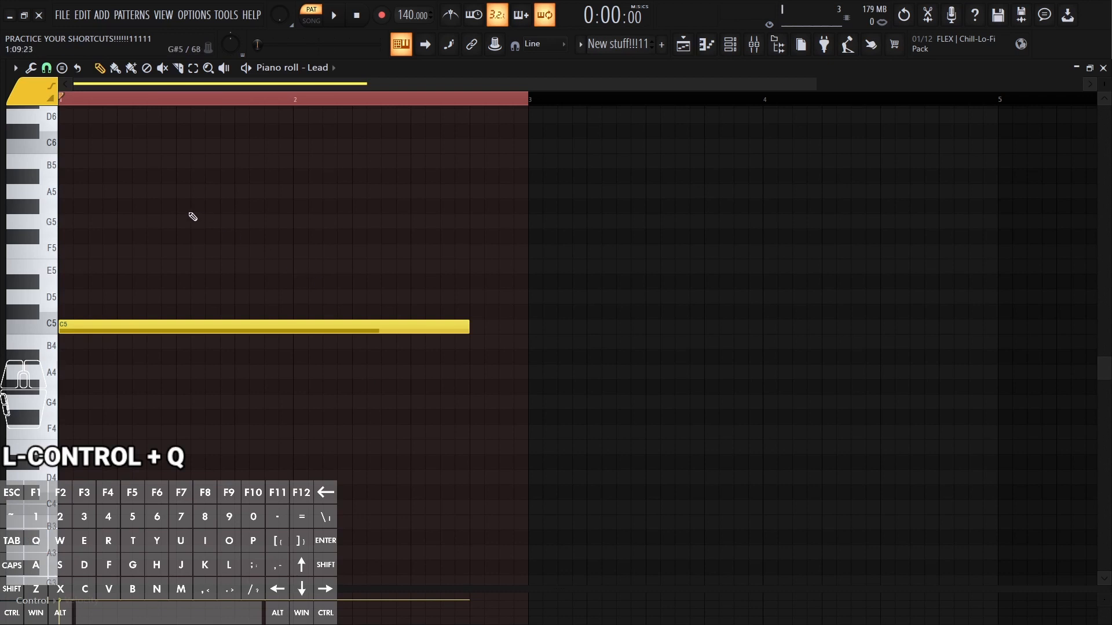
{"action": "mouse_move", "coordinate": [115, 325]}
{"action": "left_mouse_down"}
{"action": "mouse_move", "coordinate": [324, 323]}
{"action": "mouse_move", "coordinate": [79, 324]}
{"action": "mouse_move", "coordinate": [181, 330]}
{"action": "mouse_move", "coordinate": [290, 241]}
{"action": "mouse_move", "coordinate": [290, 320]}
{"action": "mouse_move", "coordinate": [70, 346]}
{"action": "left_mouse_up"}
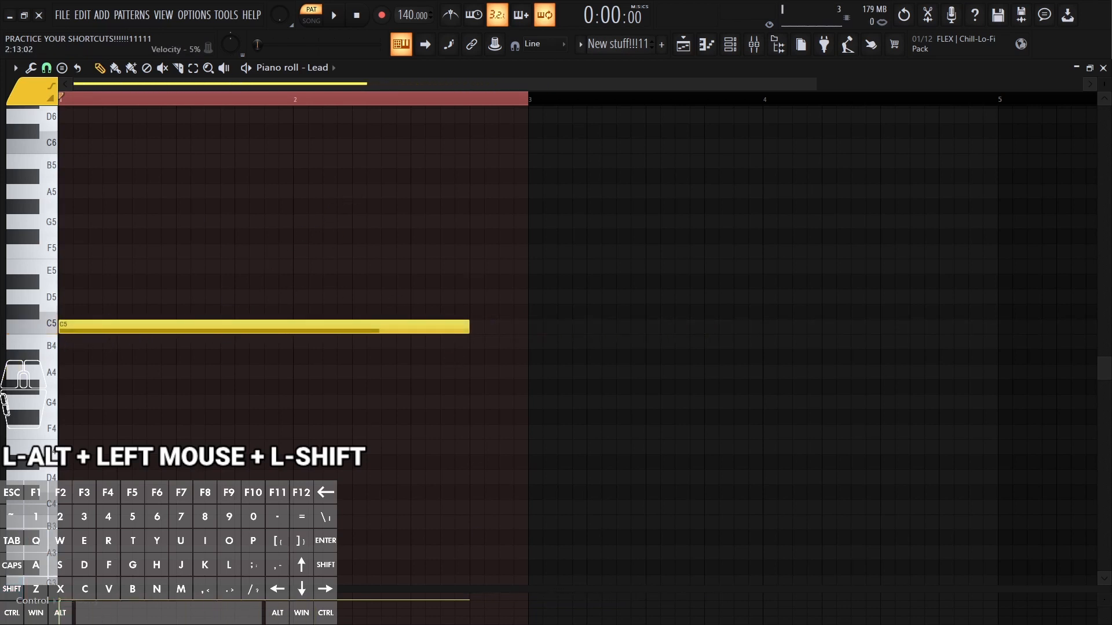
{"action": "key", "text": "ctrl+q"}
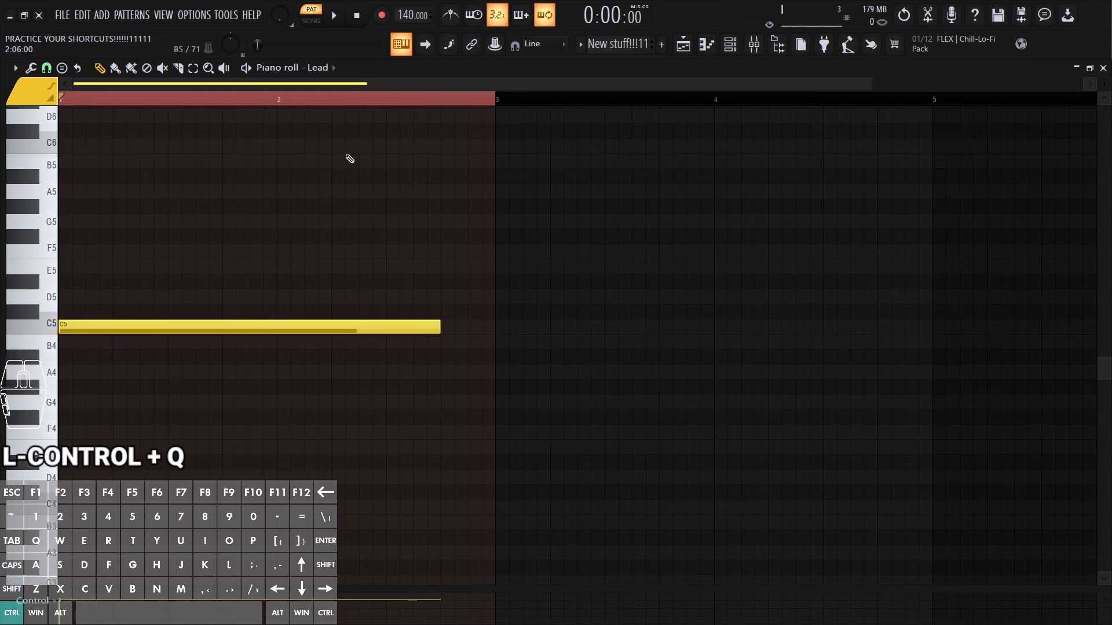
Step: Lengthen the C5 note so it ends at bar 3 and apply the Glue command
{"action": "key", "text": "ctrl+g"}
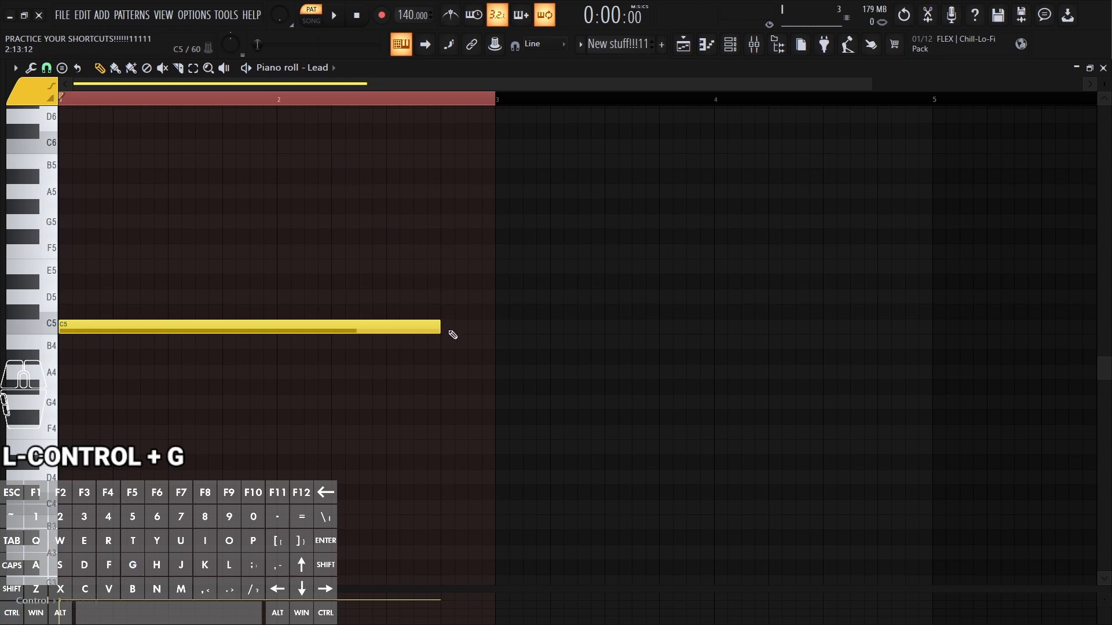
{"action": "left_click_drag", "start_coordinate": [448, 330], "coordinate": [496, 326]}
{"action": "key", "text": "ctrl+g"}
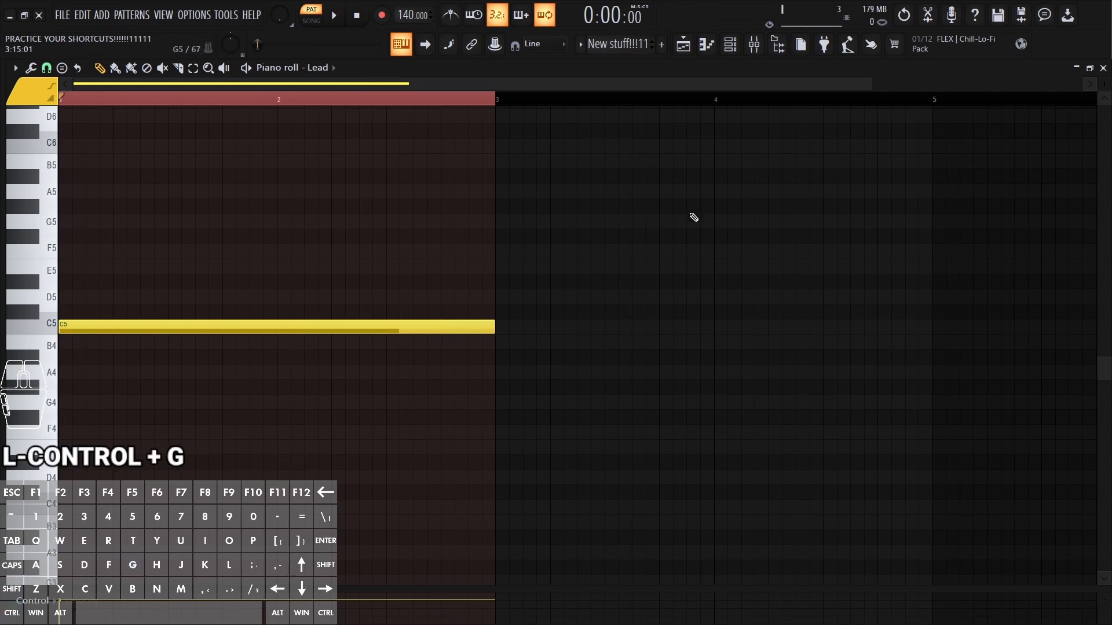
Step: Duplicate the C5 note into bars 3 and 4 and deselect the copy
{"action": "key", "text": "ctrl+q"}
{"action": "key", "text": "ctrl+b"}
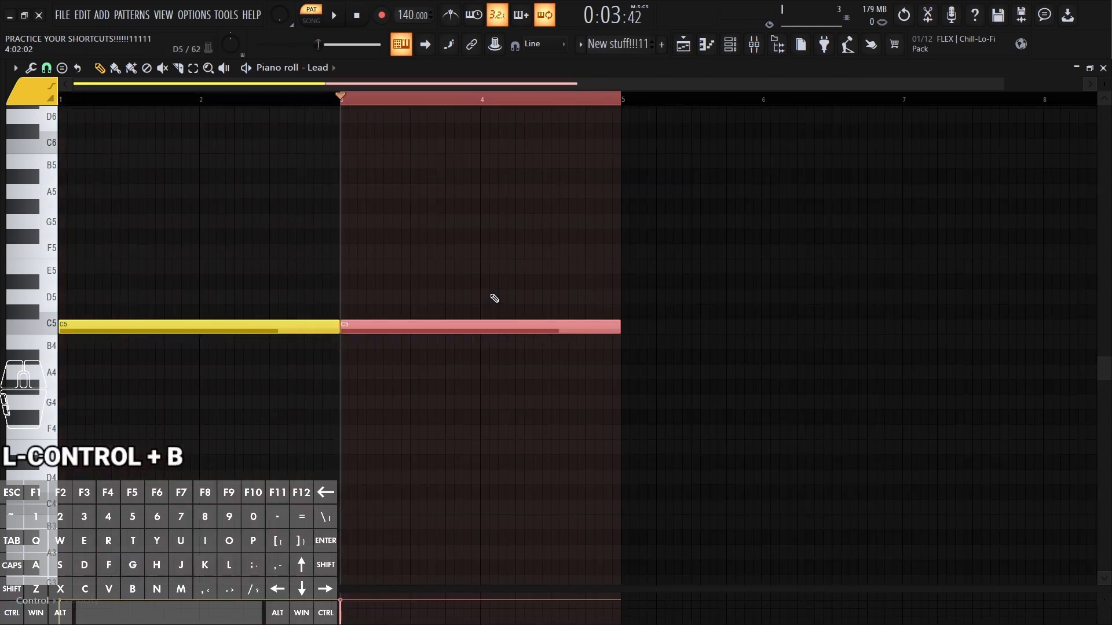
{"action": "right_click", "coordinate": [473, 233]}
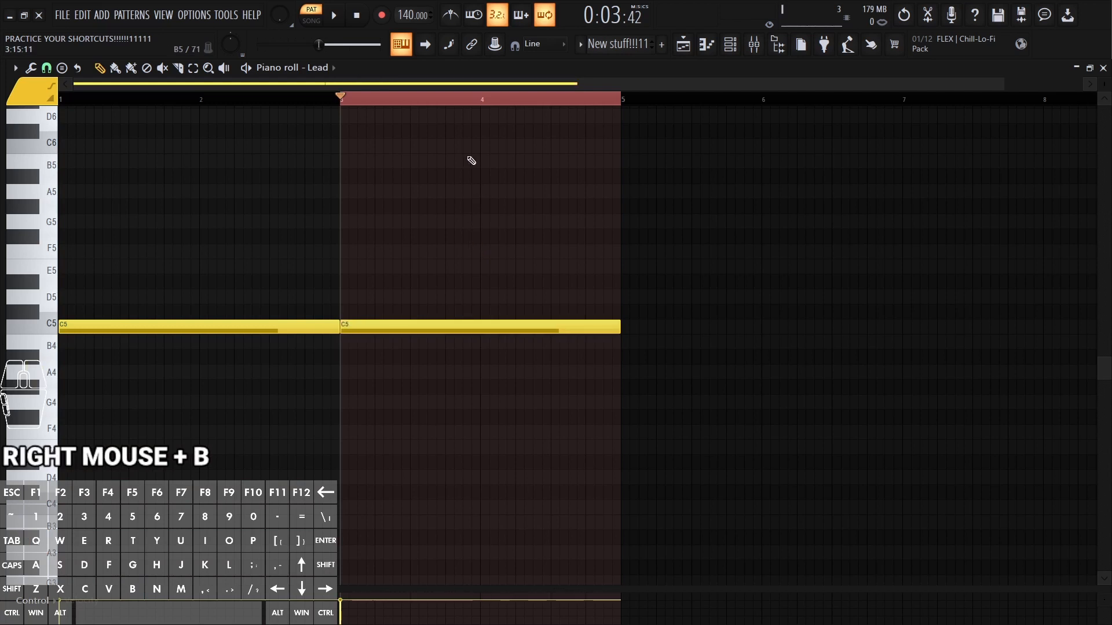
Step: Delete the duplicated C5 note in bars 3 and 4 and clear the time selection
{"action": "right_click", "coordinate": [463, 327]}
{"action": "key", "text": "ctrl+d"}
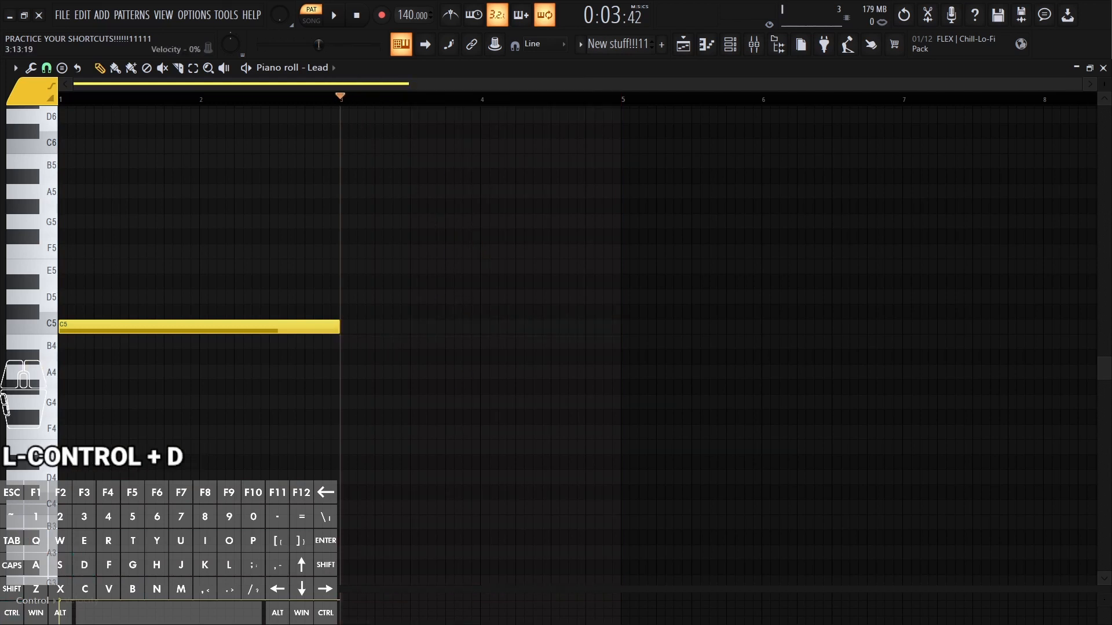
{"action": "key", "text": "ctrl+q"}
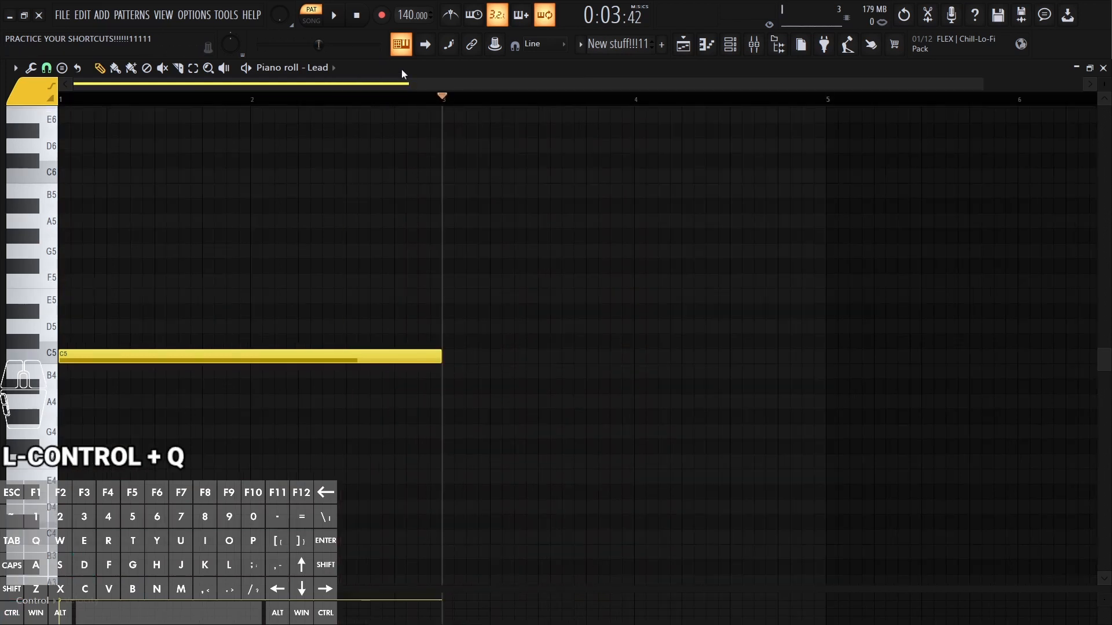
Step: Zoom the Piano roll timeline far out, look along the later bars, and zoom back in on the C5 note
{"action": "right_click", "coordinate": [468, 81]}
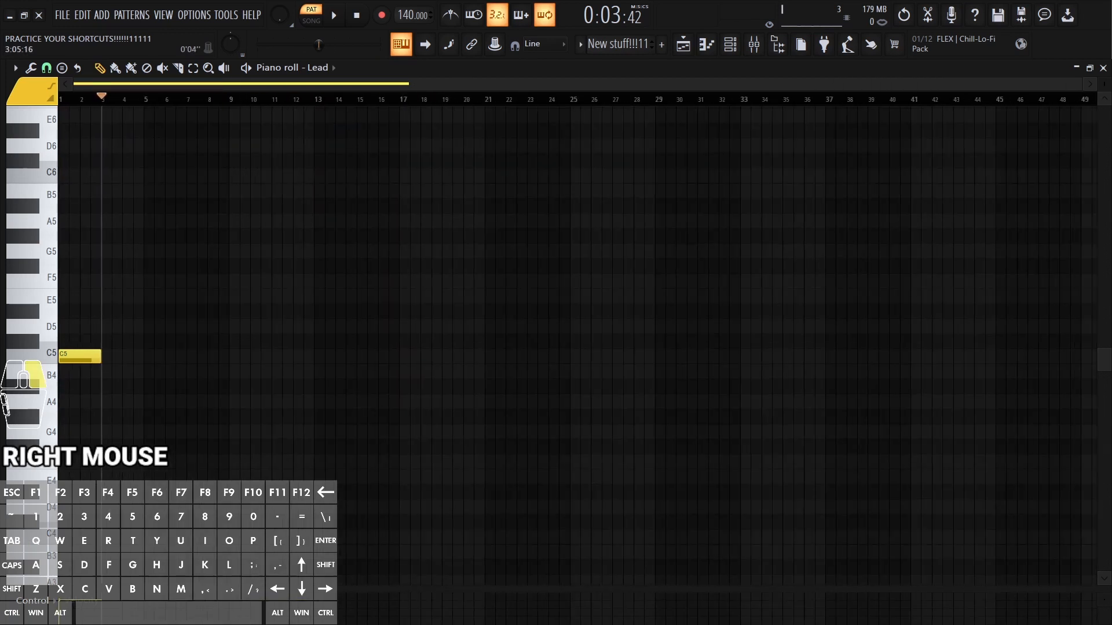
{"action": "scroll", "coordinate": [578, 342], "scroll_direction": "down", "scroll_amount": 5}
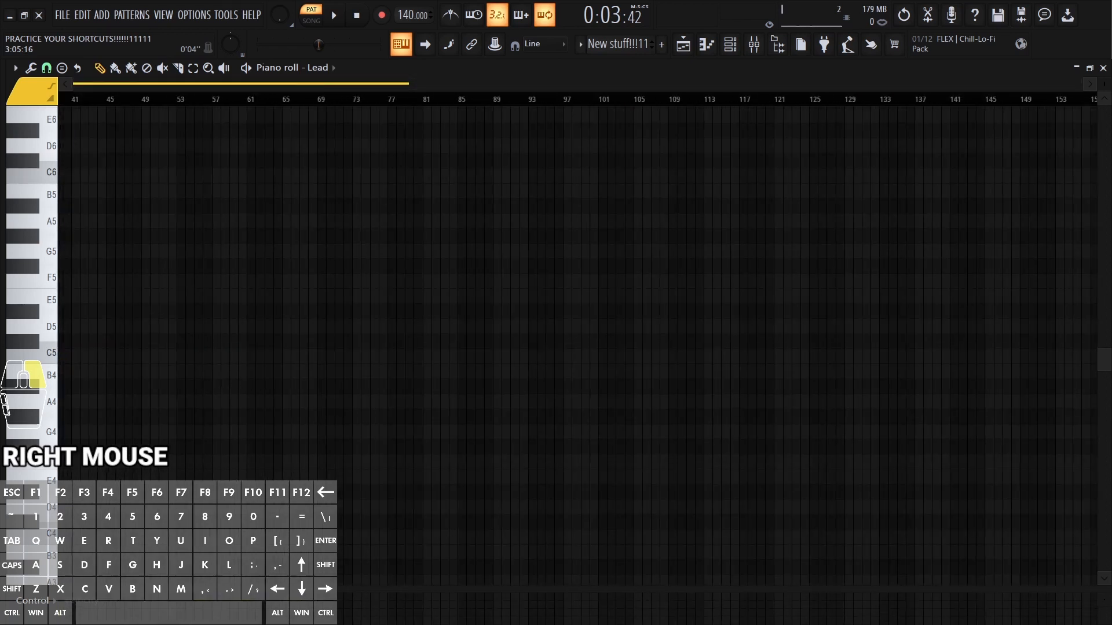
{"action": "right_click", "coordinate": [376, 85]}
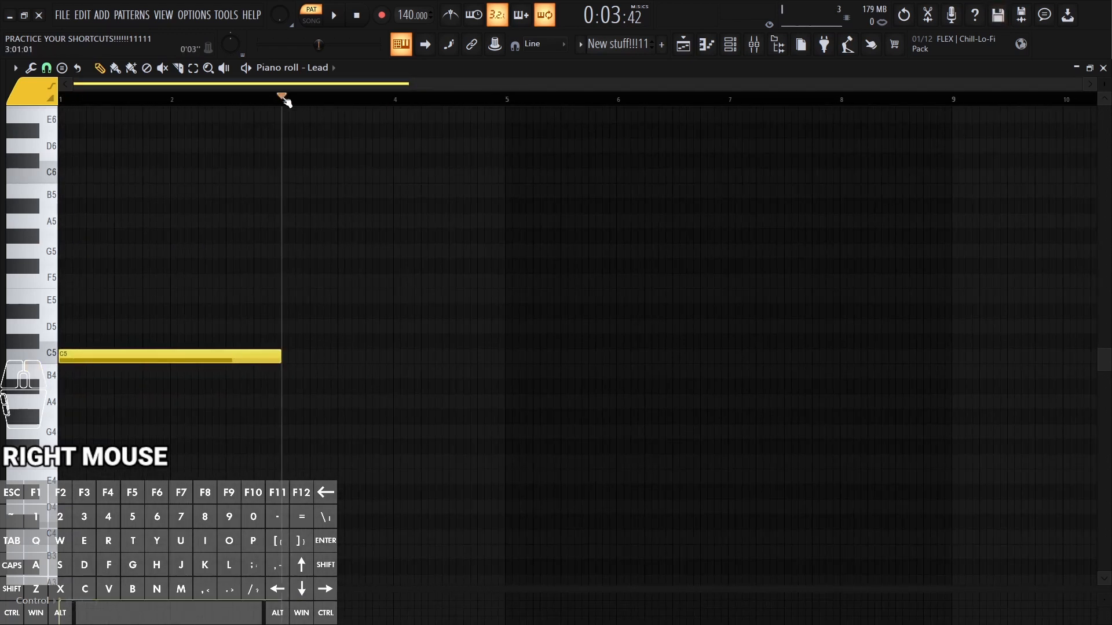
Step: Return the playhead to bar 1 and clear the selection over bars 1 and 2
{"action": "left_click_drag", "start_coordinate": [283, 99], "coordinate": [60, 99]}
{"action": "right_click", "coordinate": [362, 83]}
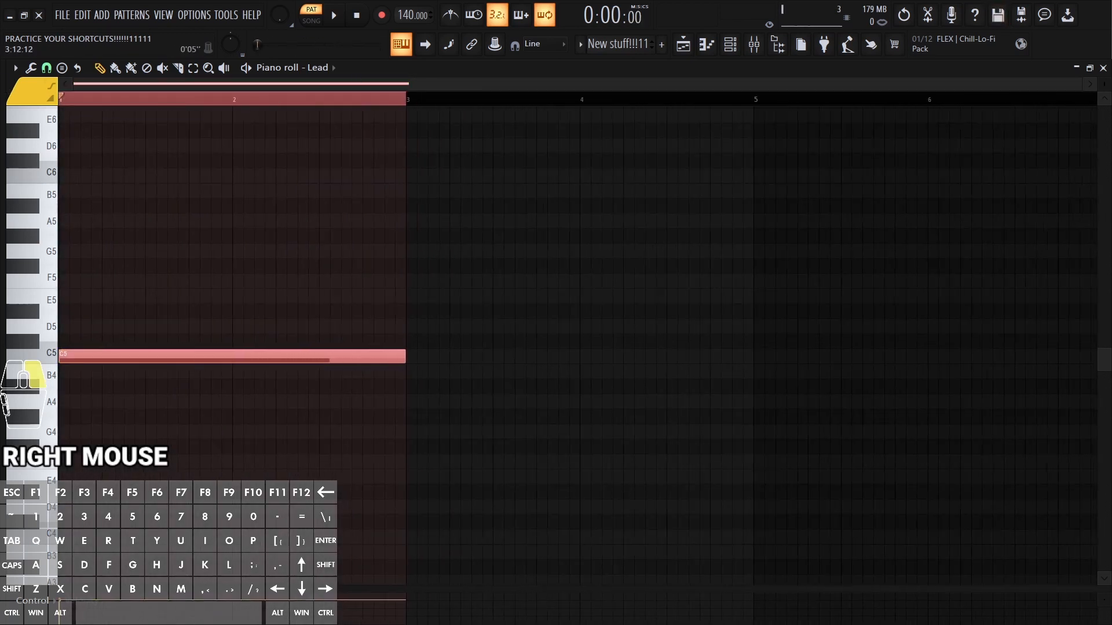
{"action": "left_click_drag", "start_coordinate": [186, 106], "coordinate": [51, 144]}
{"action": "right_click", "coordinate": [261, 151]}
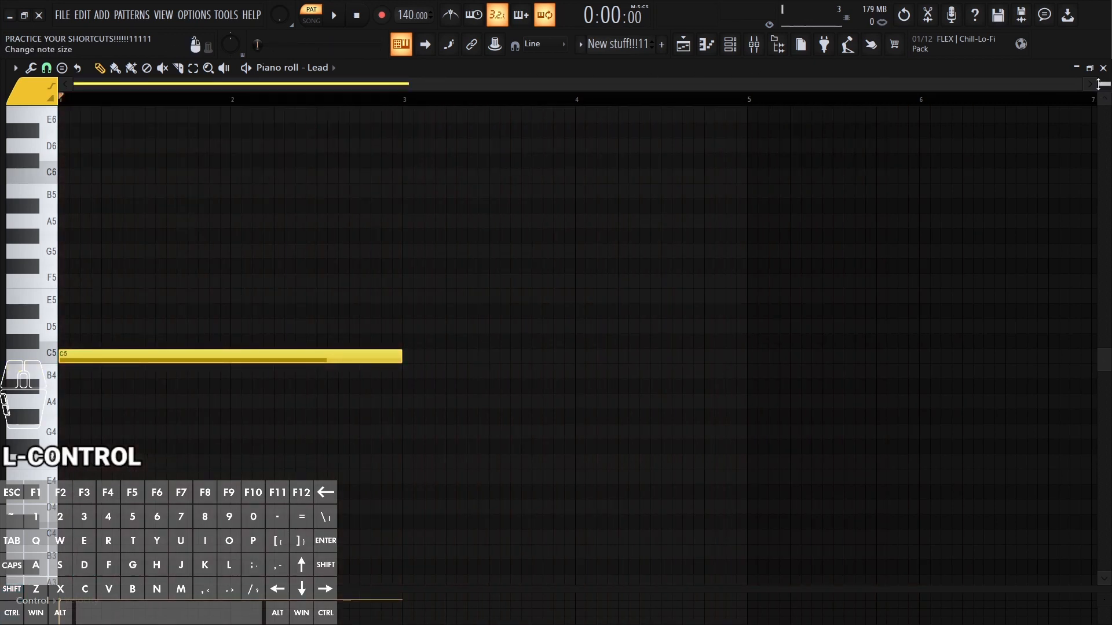
Step: Enlarge the Piano roll's note rows vertically and reset them to a smaller note size
{"action": "left_click_drag", "start_coordinate": [29, 162], "coordinate": [29, 191]}
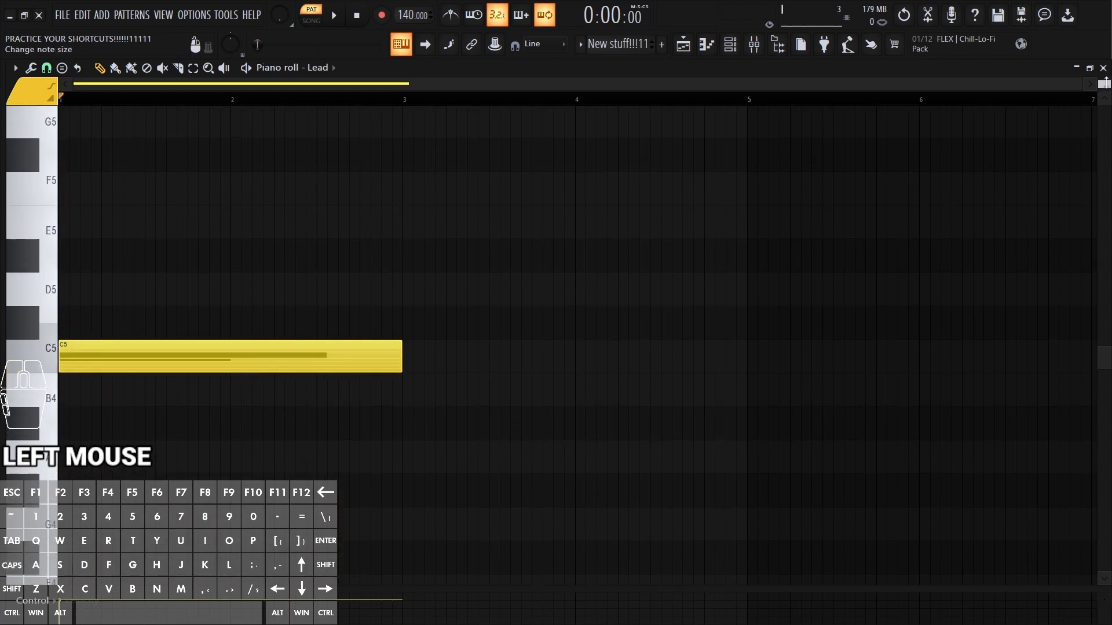
{"action": "middle_click", "coordinate": [29, 200]}
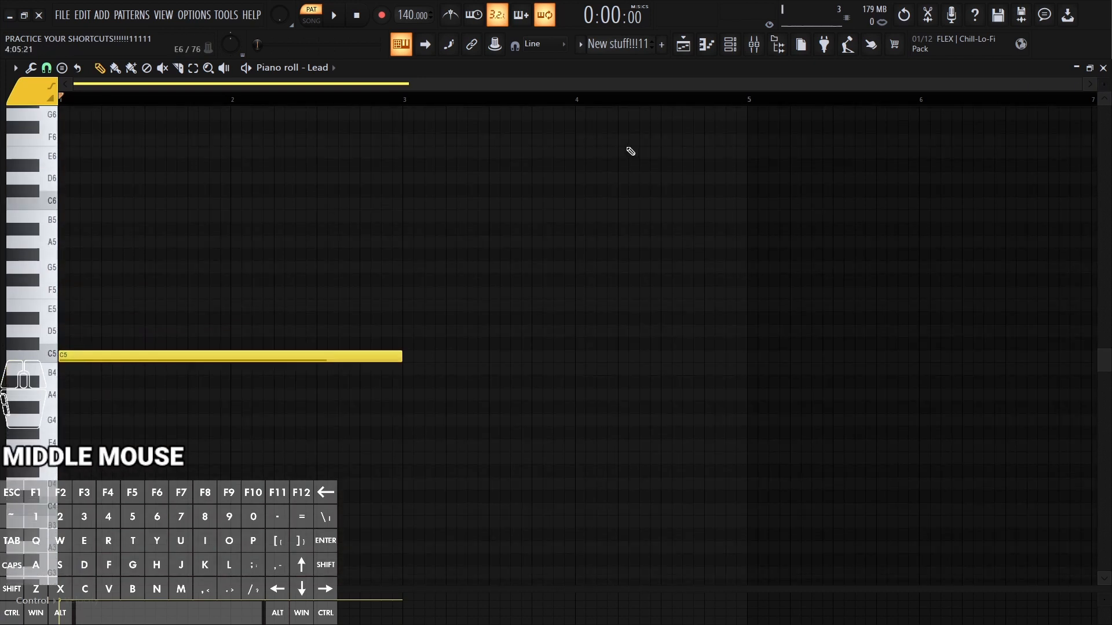
{"action": "key", "text": "ctrl+q"}
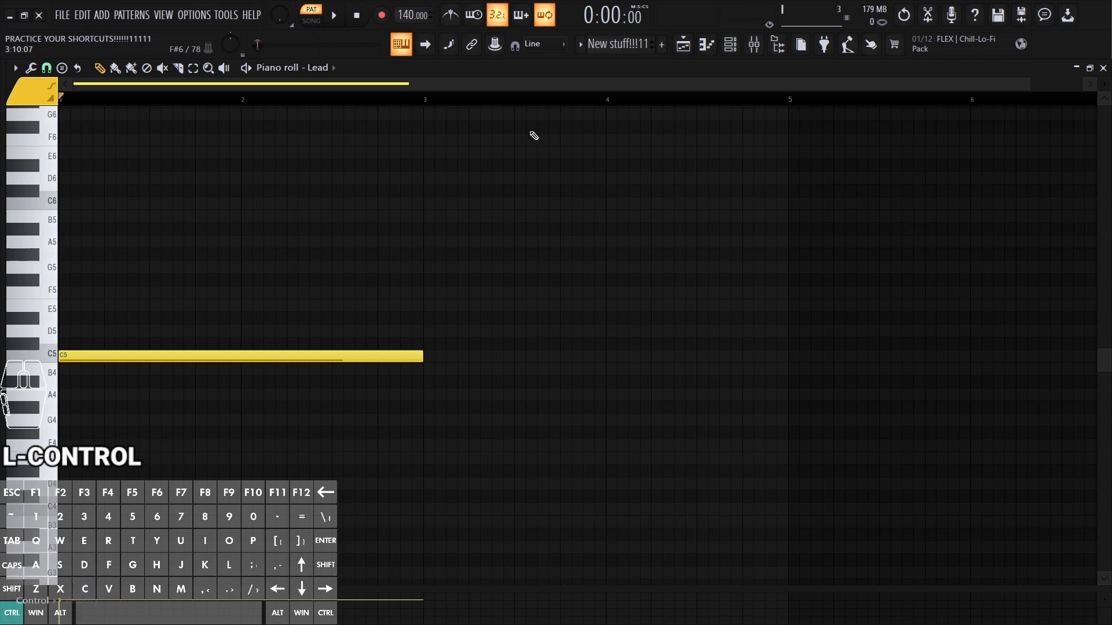
Step: Paste the copied C5 note and remove the extra copy, leaving one deselected C5 note over bars 1 and 2
{"action": "key", "text": "ctrl+v"}
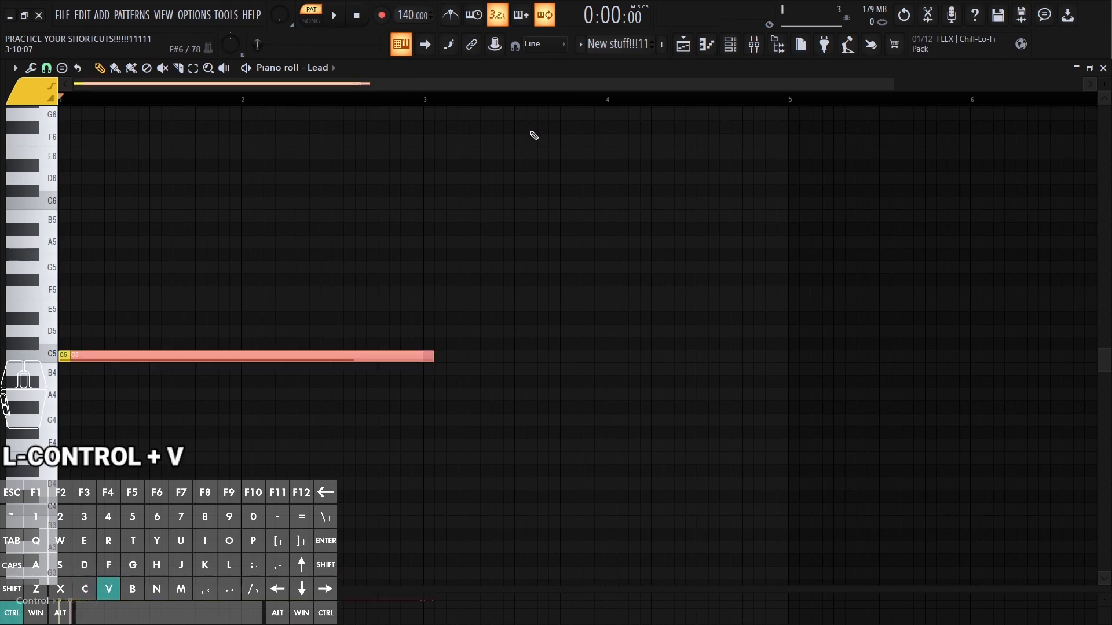
{"action": "right_click", "coordinate": [420, 362]}
{"action": "key", "text": "ctrl+x"}
{"action": "key", "text": "ctrl+v"}
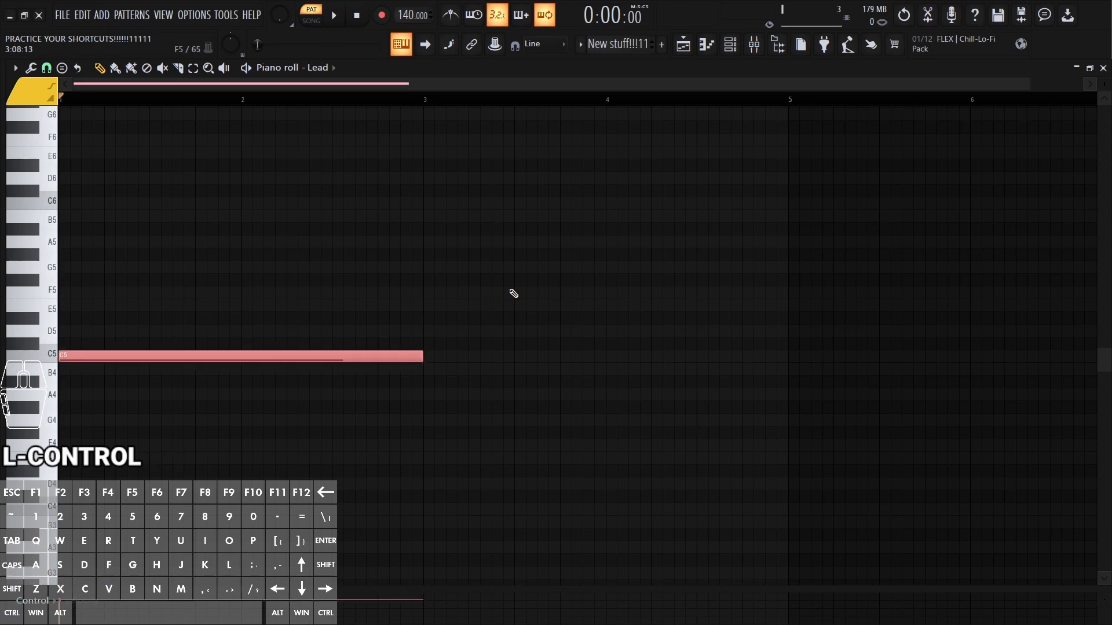
{"action": "right_click", "coordinate": [514, 294]}
{"action": "key", "text": "ctrl+q"}
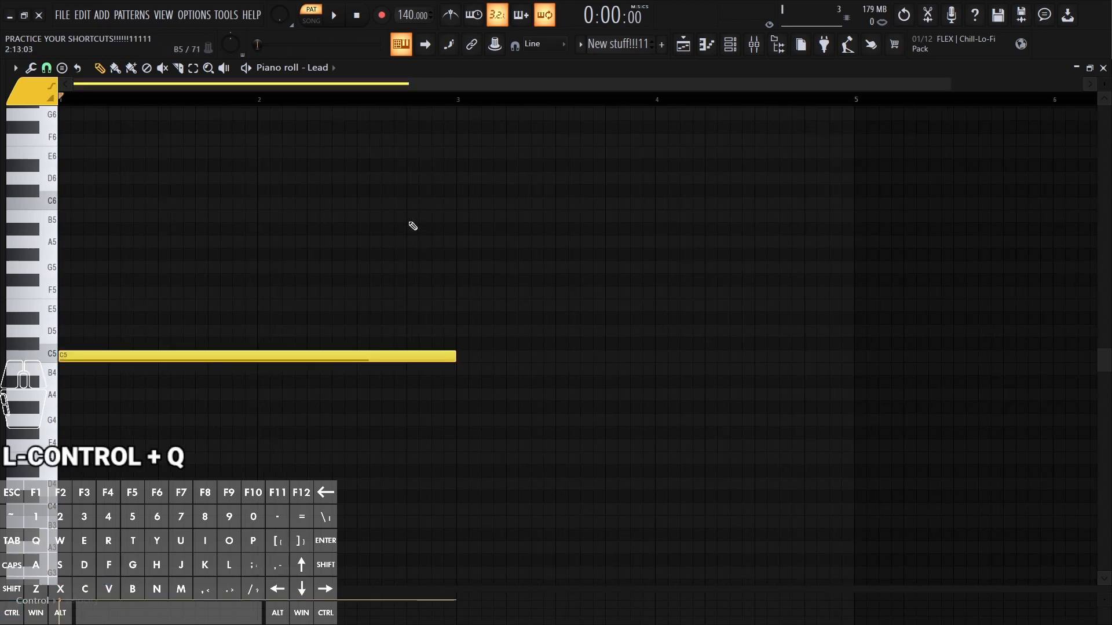
Step: Turn on slide mode and draw an F4 slide note at 1:07:00, lasting 1:06:00, below the C5 note
{"action": "key", "text": "shift+s"}
{"action": "scroll", "coordinate": [248, 164], "scroll_direction": "down", "scroll_amount": 4}
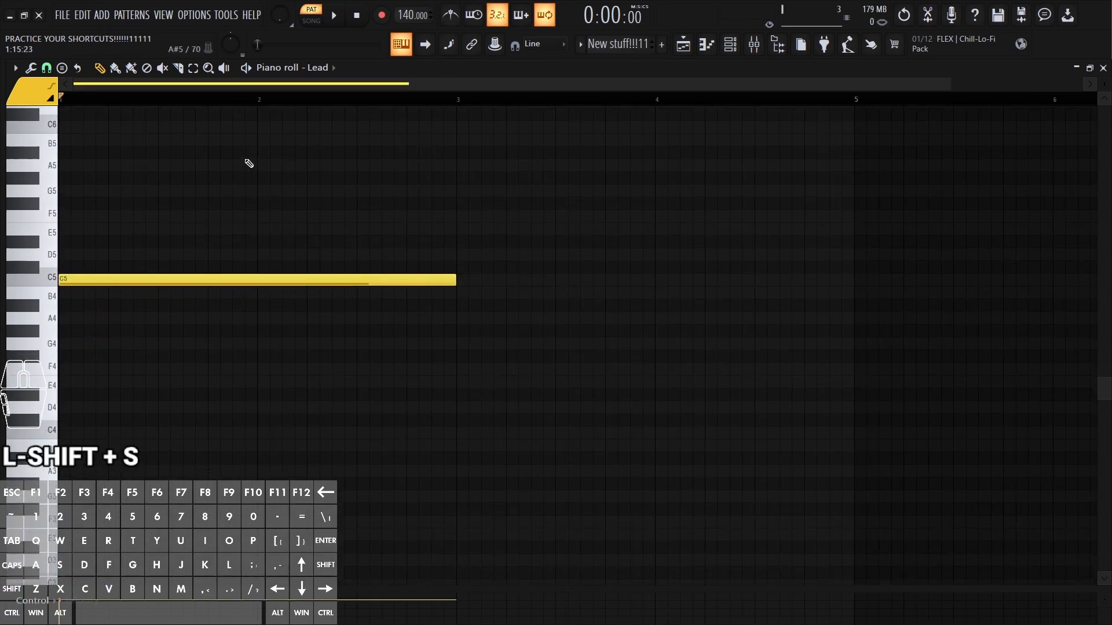
{"action": "left_click_drag", "start_coordinate": [139, 294], "coordinate": [405, 299]}
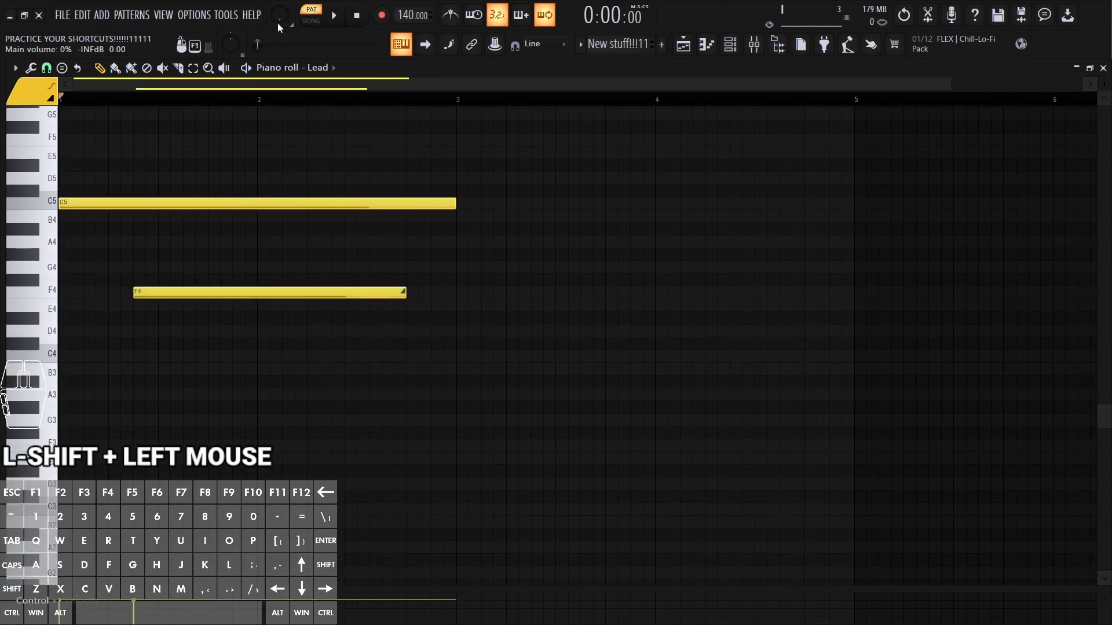
Step: Turn the main volume back up and play the pattern to hear the slide from C5 to F4
{"action": "middle_click", "coordinate": [273, 135]}
{"action": "right_click", "coordinate": [130, 173]}
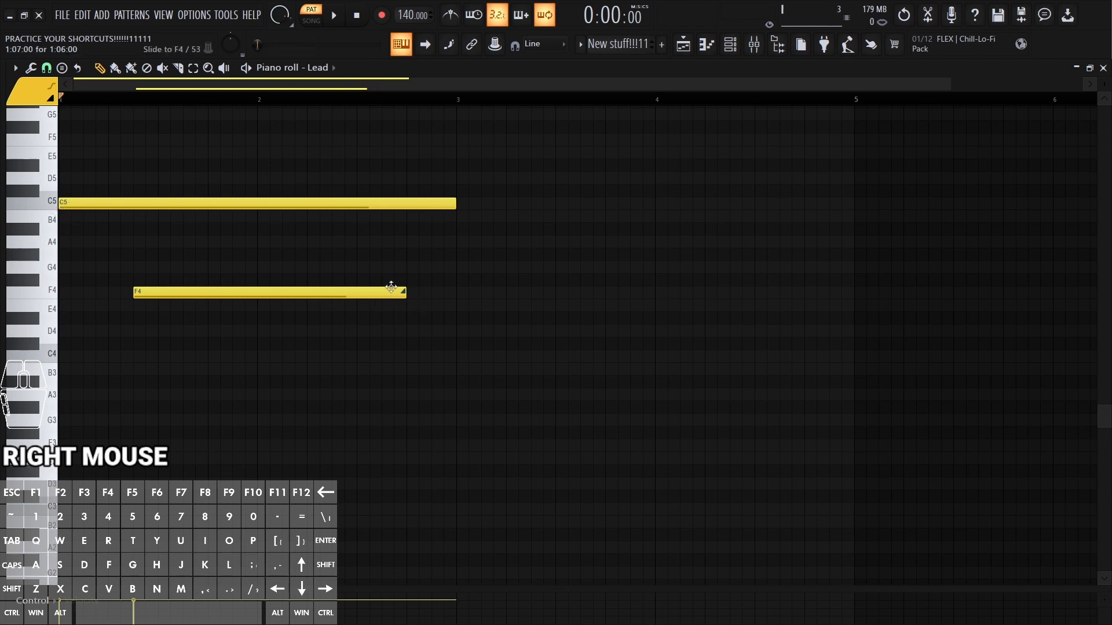
{"action": "key", "text": "space"}
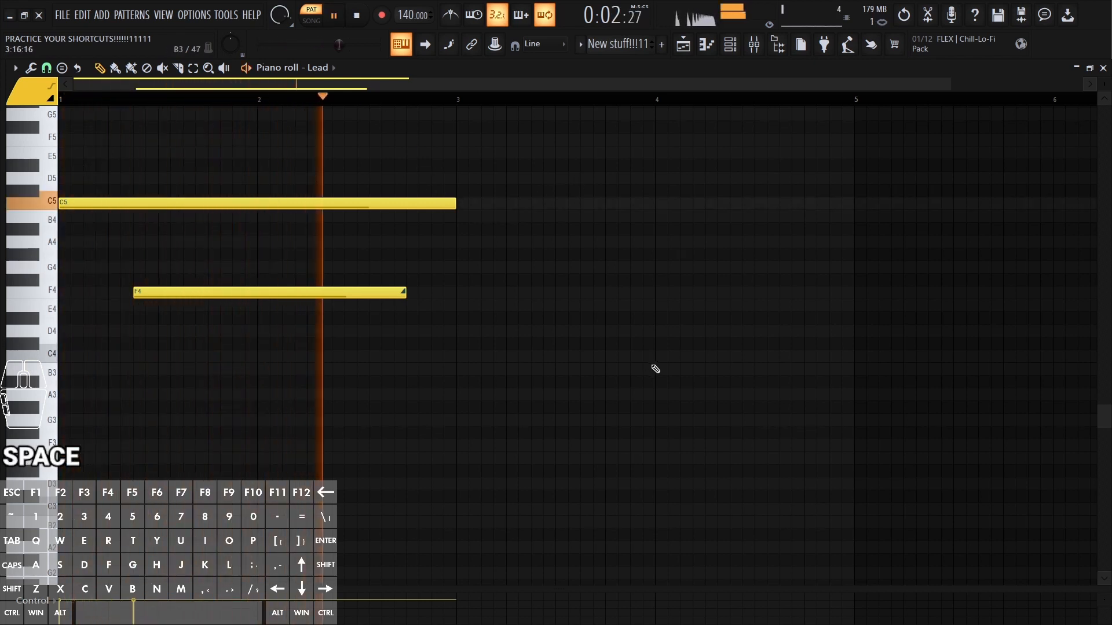
{"action": "key", "text": "space"}
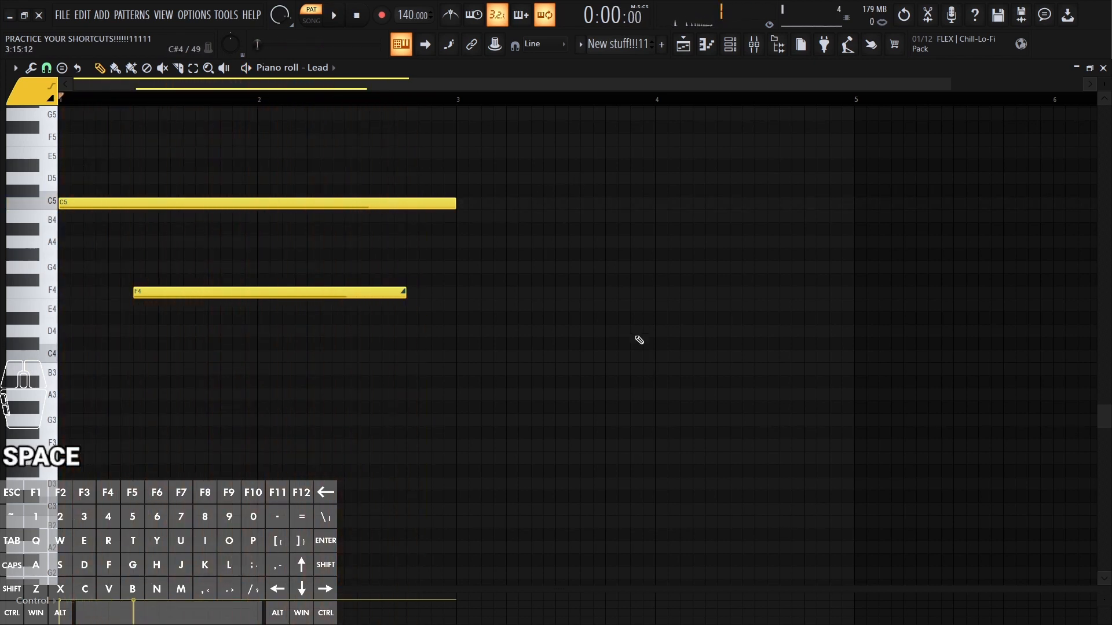
Step: Quantize the notes and delete the F4 slide note below the C5 note
{"action": "scroll", "coordinate": [536, 367], "scroll_direction": "up", "scroll_amount": 1}
{"action": "key", "text": "ctrl+q"}
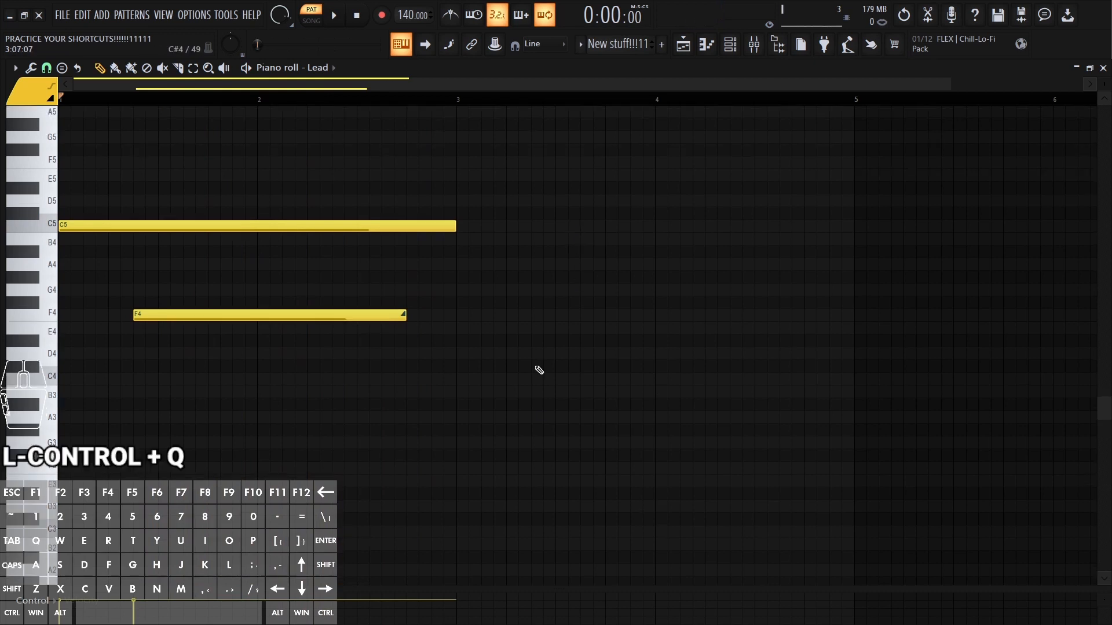
{"action": "key", "text": "shift+q"}
{"action": "key", "text": "shift+s"}
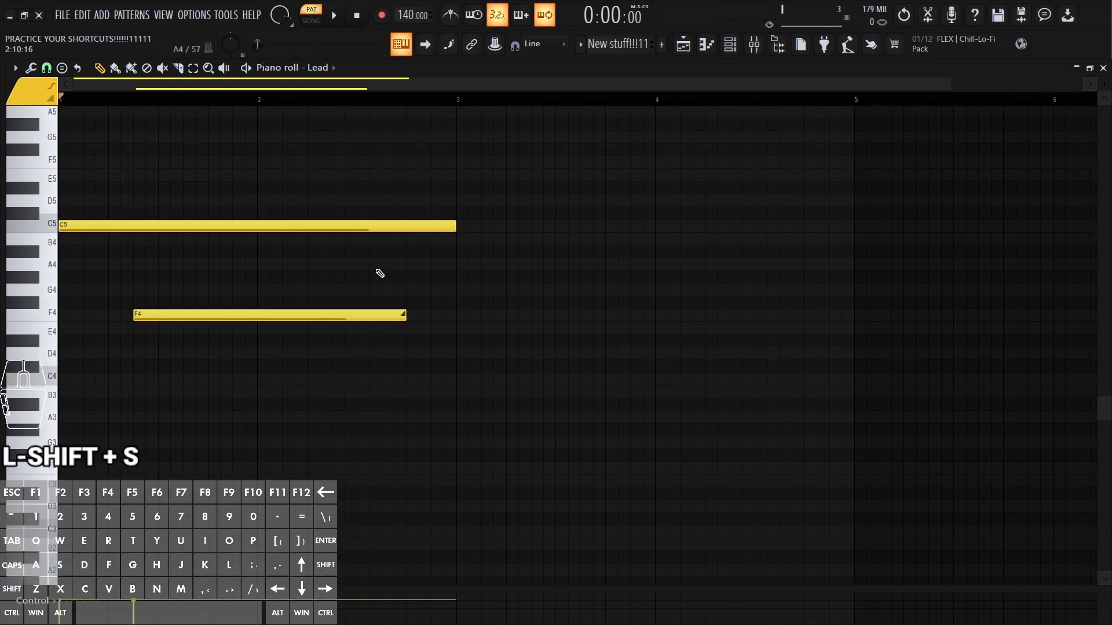
{"action": "right_click", "coordinate": [365, 315]}
Step: Turn on portamento for new notes and draw a two-bar F3 portamento note over bars 3 and 4
{"action": "key", "text": "alt"}
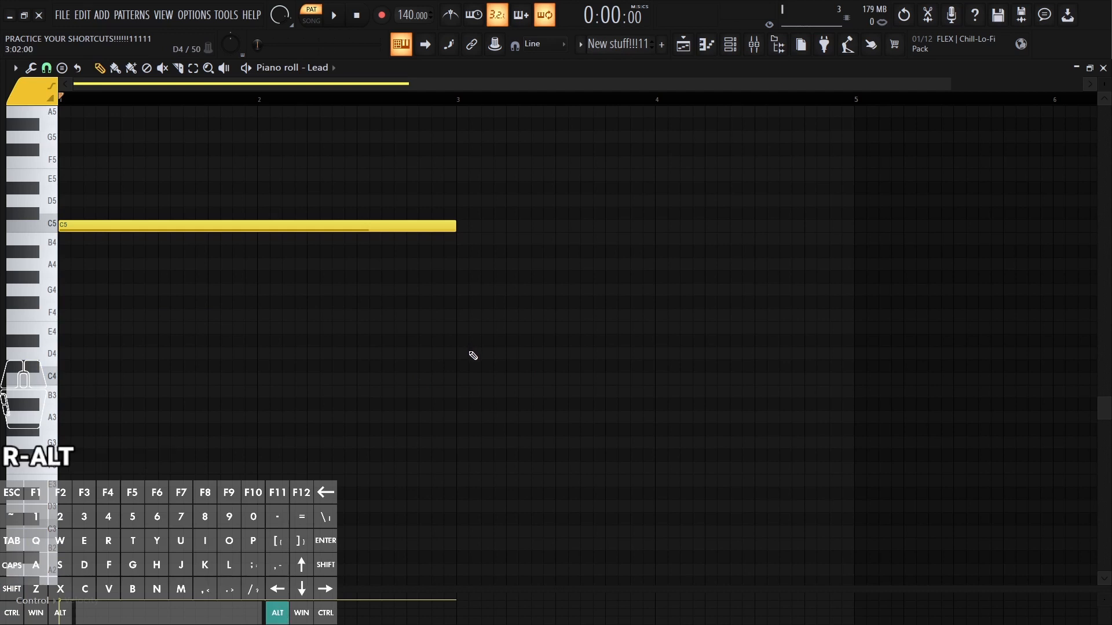
{"action": "key", "text": "alt+o"}
{"action": "scroll", "coordinate": [471, 274], "scroll_direction": "up", "scroll_amount": 3}
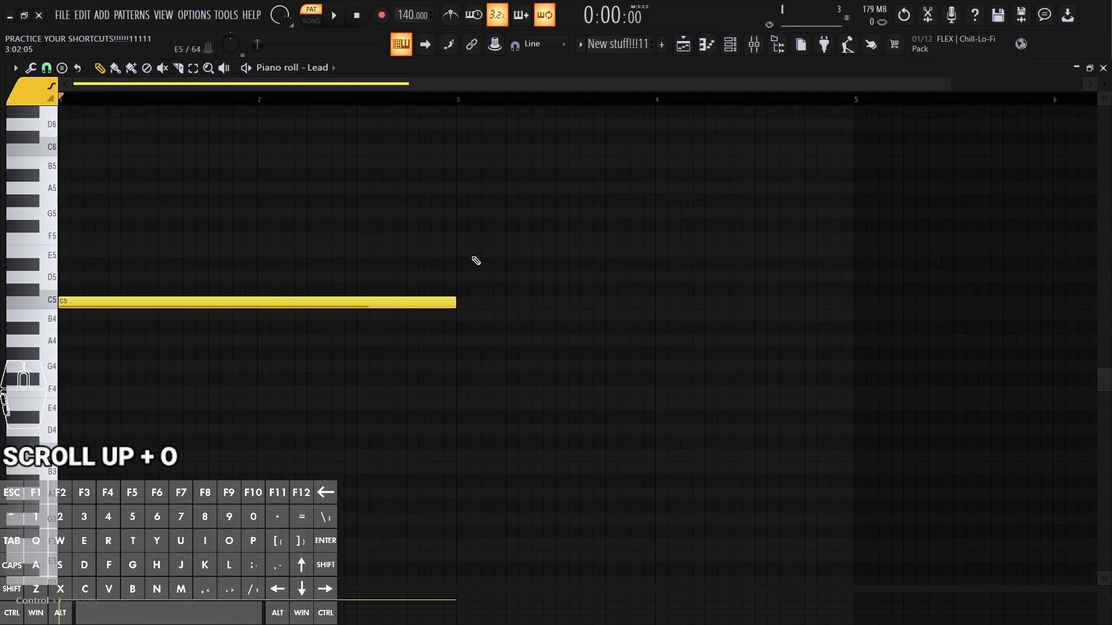
{"action": "scroll", "coordinate": [462, 452], "scroll_direction": "down", "scroll_amount": 2}
{"action": "left_click_drag", "start_coordinate": [461, 507], "coordinate": [856, 507]}
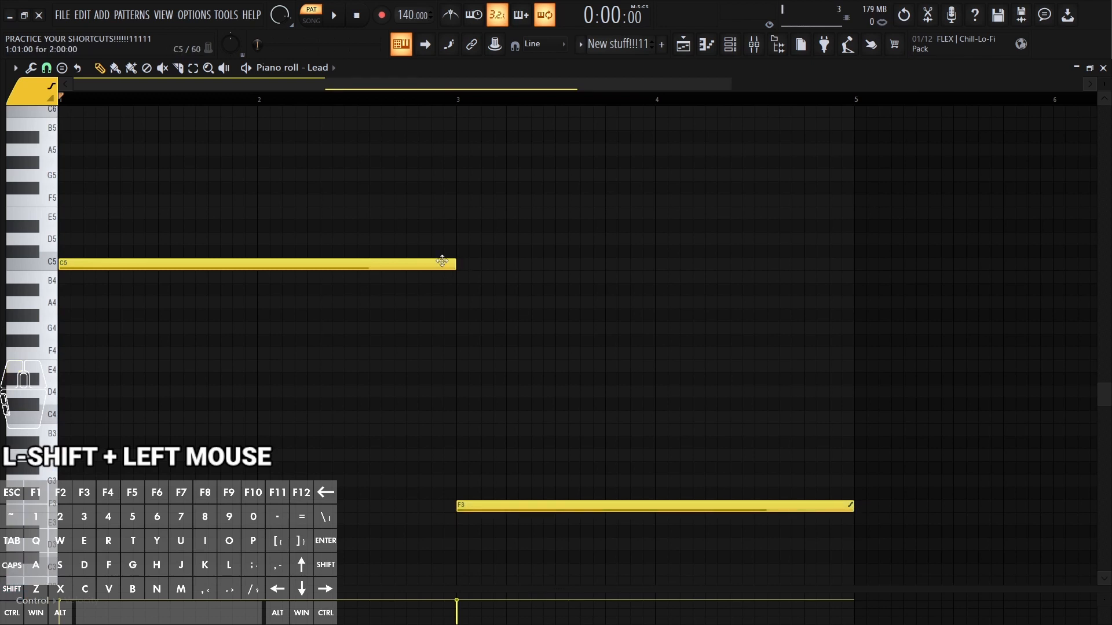
Step: Play the pattern from the second half of bar 2 to hear the portamento into the F3 note
{"action": "left_click", "coordinate": [369, 99]}
{"action": "key", "text": "space"}
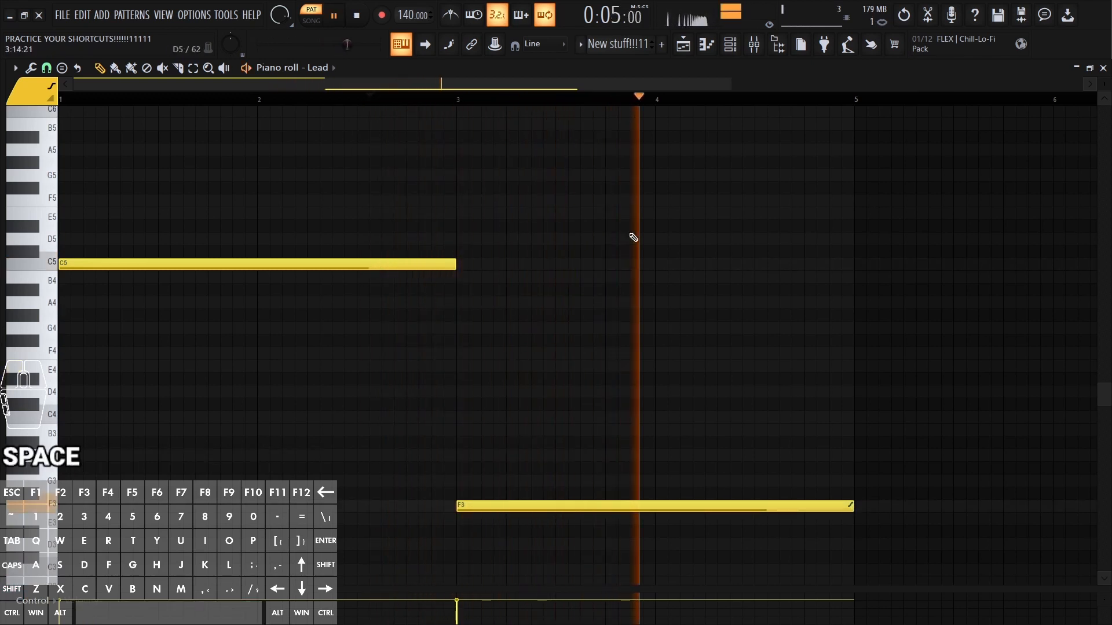
{"action": "key", "text": "space"}
{"action": "left_click", "coordinate": [114, 68]}
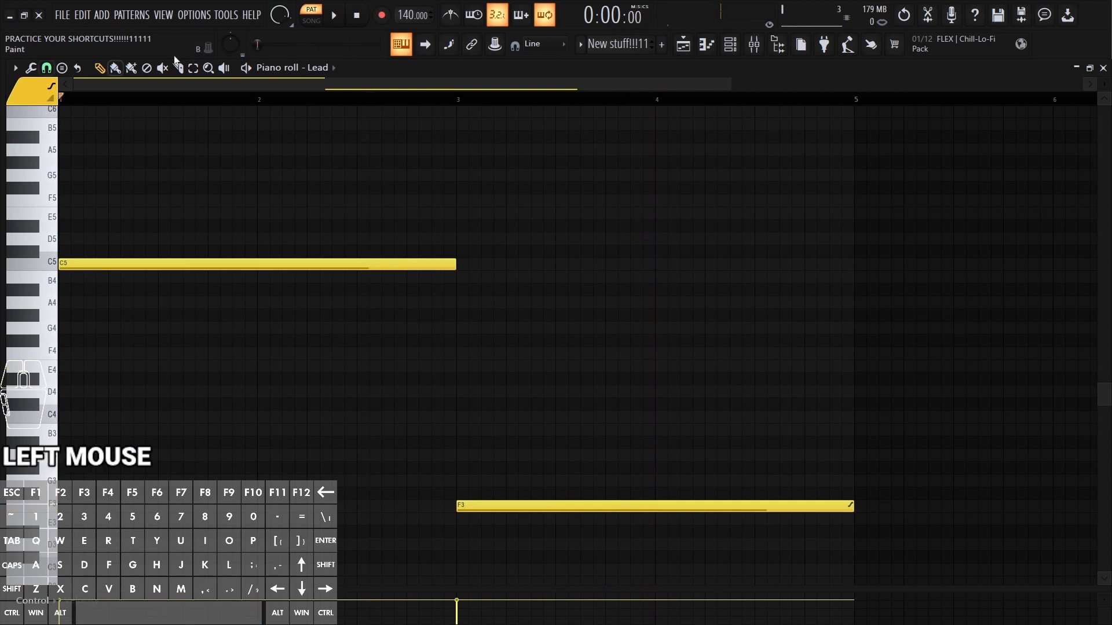
Step: Turn off portamento for new notes and delete the F3 note in bars 3 and 4
{"action": "key", "text": "ctrl+q"}
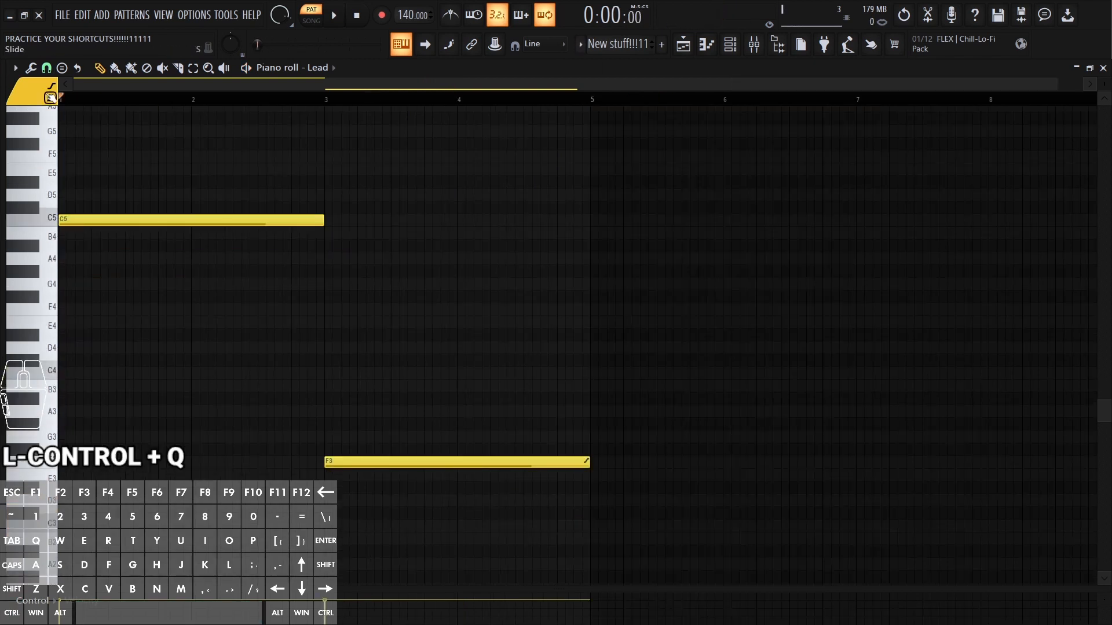
{"action": "left_click", "coordinate": [51, 97]}
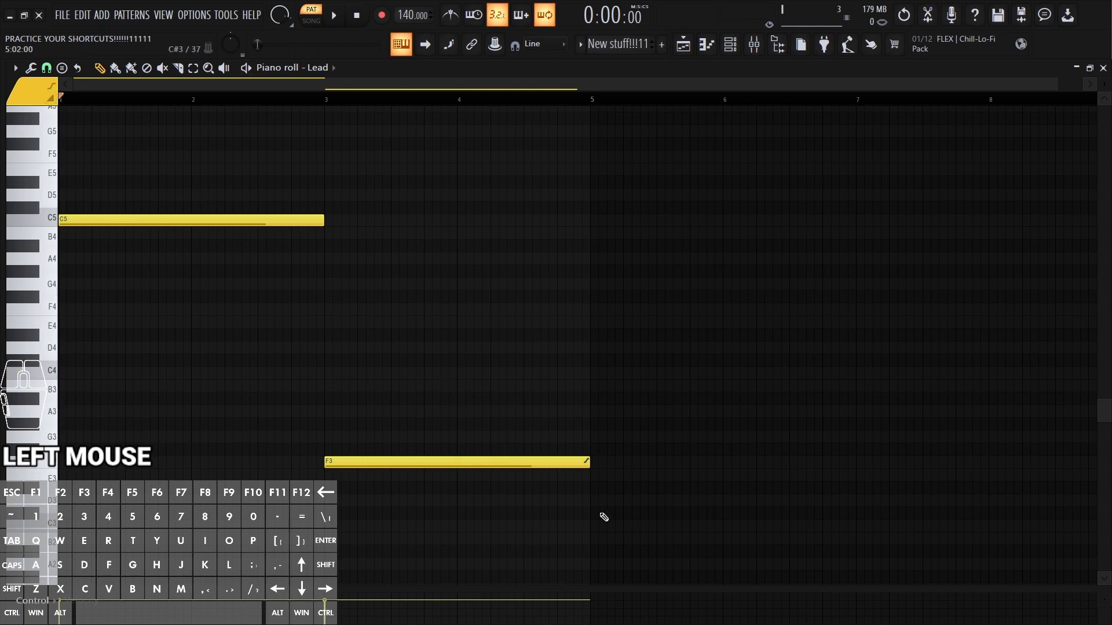
{"action": "right_click", "coordinate": [527, 461]}
{"action": "scroll", "coordinate": [479, 154], "scroll_direction": "up", "scroll_amount": 4}
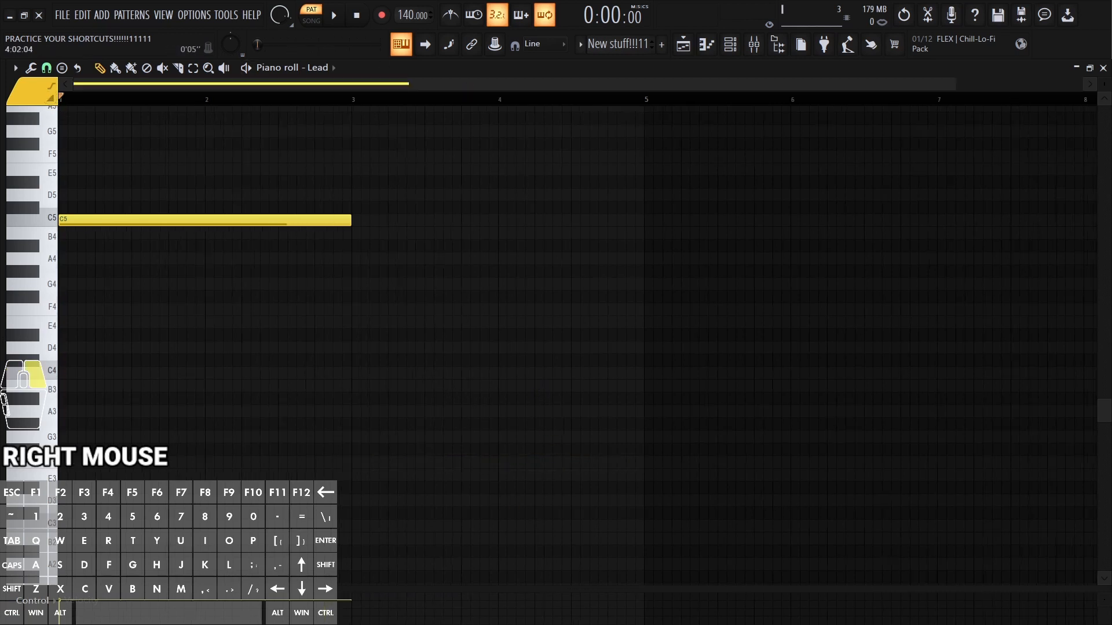
{"action": "scroll", "coordinate": [832, 390], "scroll_direction": "up", "scroll_amount": 2}
{"action": "key", "text": "ctrl+q"}
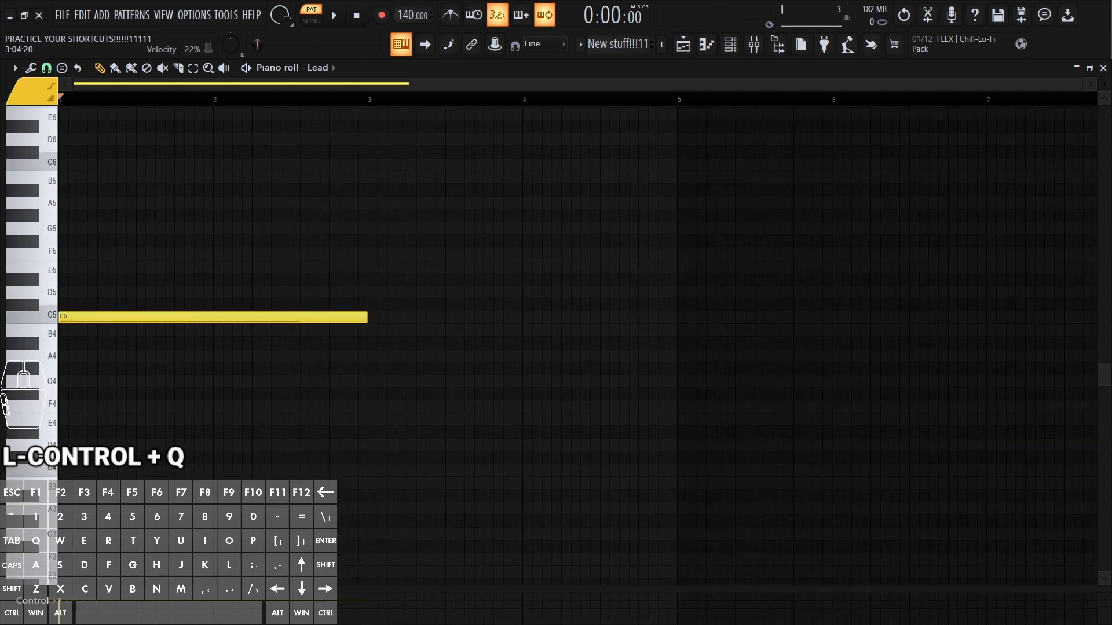
Step: Choose the Melody 2 clip in the Playlist and open its pattern in the Piano roll
{"action": "key", "text": "F5"}
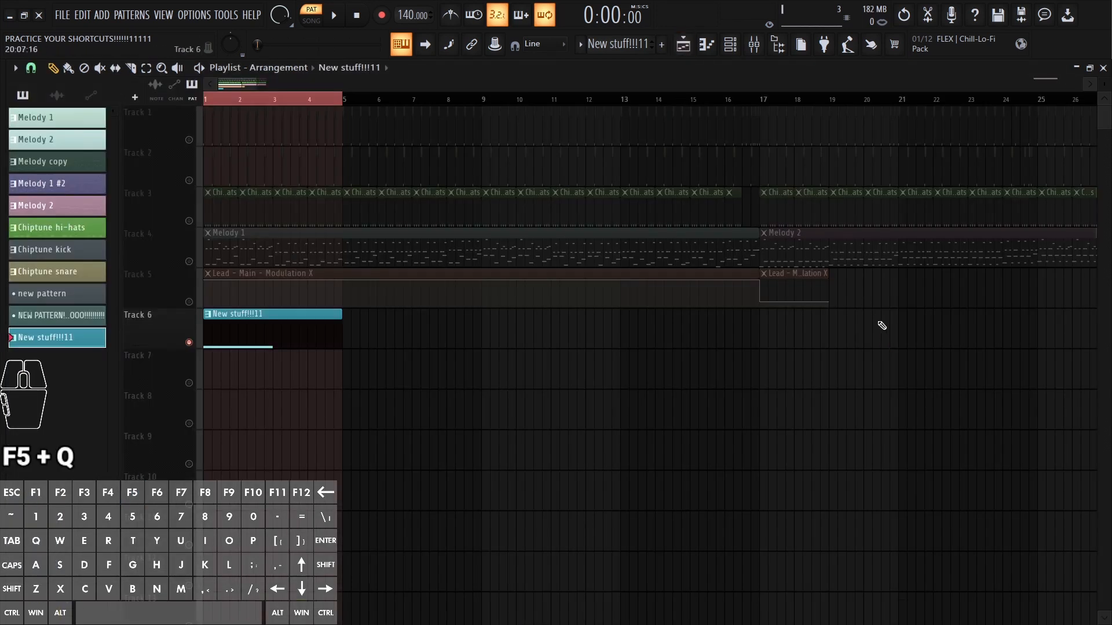
{"action": "left_click", "coordinate": [839, 243]}
{"action": "key", "text": "F7"}
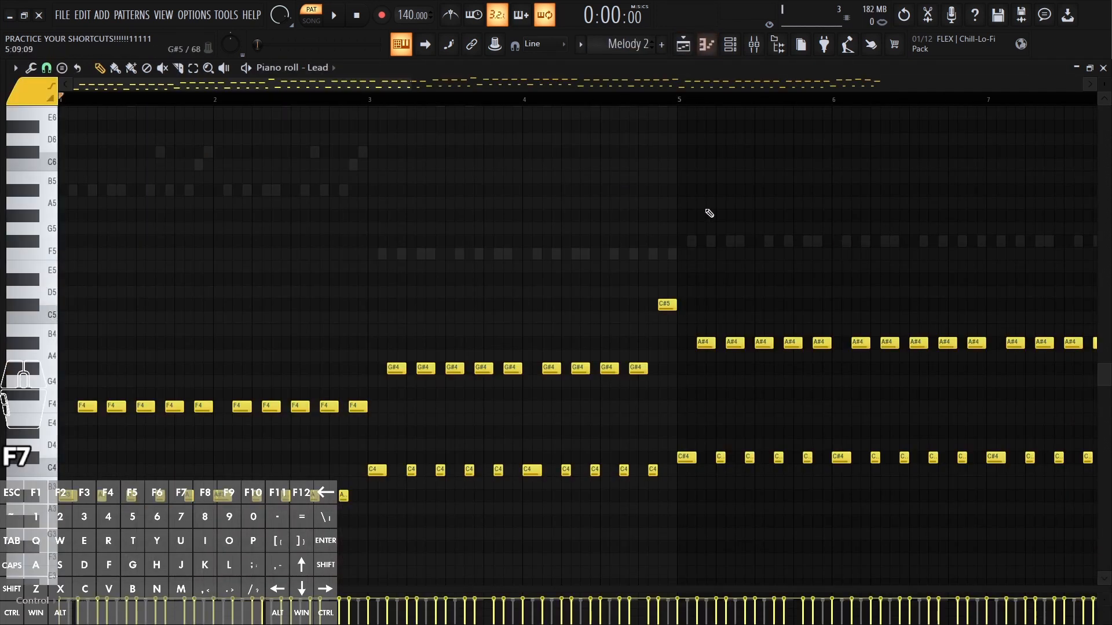
Step: Select all G#4 notes of Melody 2 by their piano key, and clear the selection
{"action": "right_click", "coordinate": [439, 86]}
{"action": "scroll", "coordinate": [315, 402], "scroll_direction": "down", "scroll_amount": 3}
{"action": "right_click", "coordinate": [368, 89]}
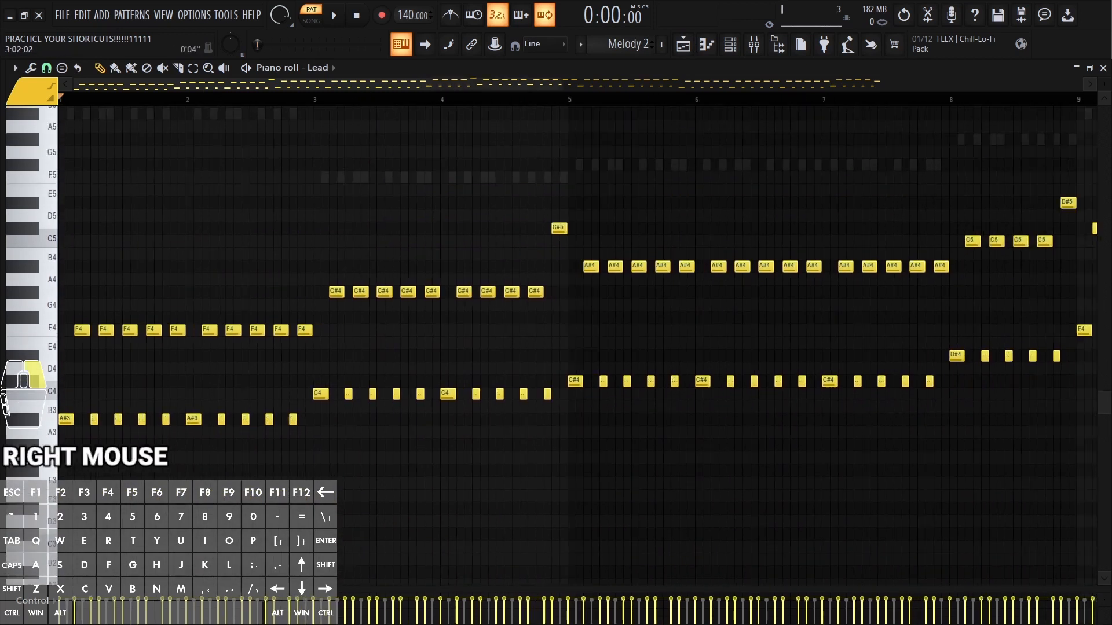
{"action": "right_click", "coordinate": [368, 88]}
{"action": "right_click", "coordinate": [319, 85]}
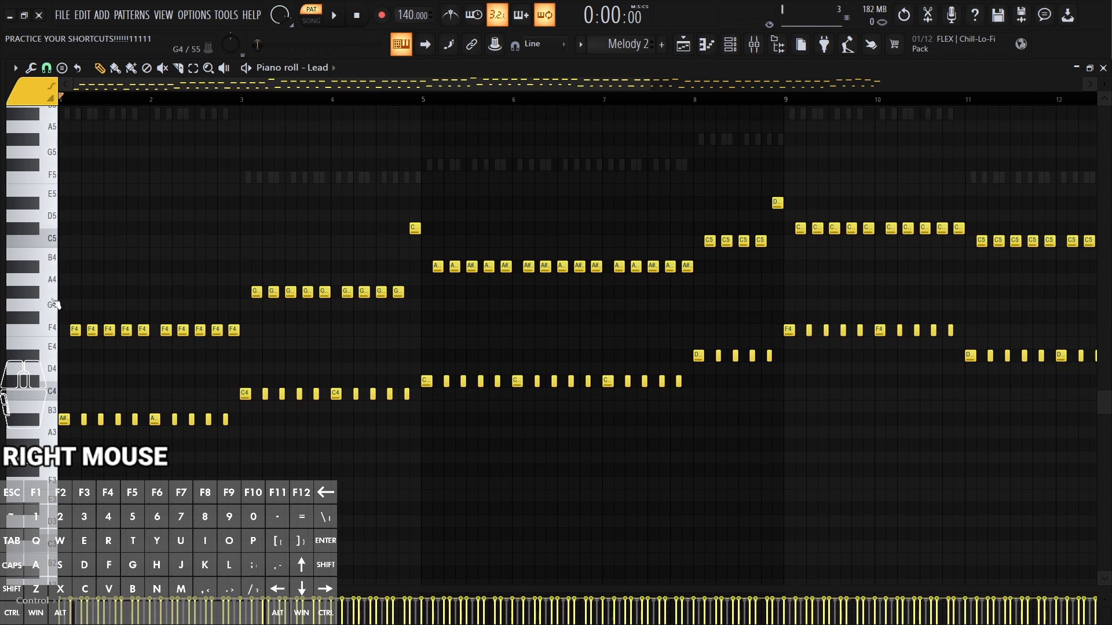
{"action": "left_click", "coordinate": [41, 298], "text": "ctrl"}
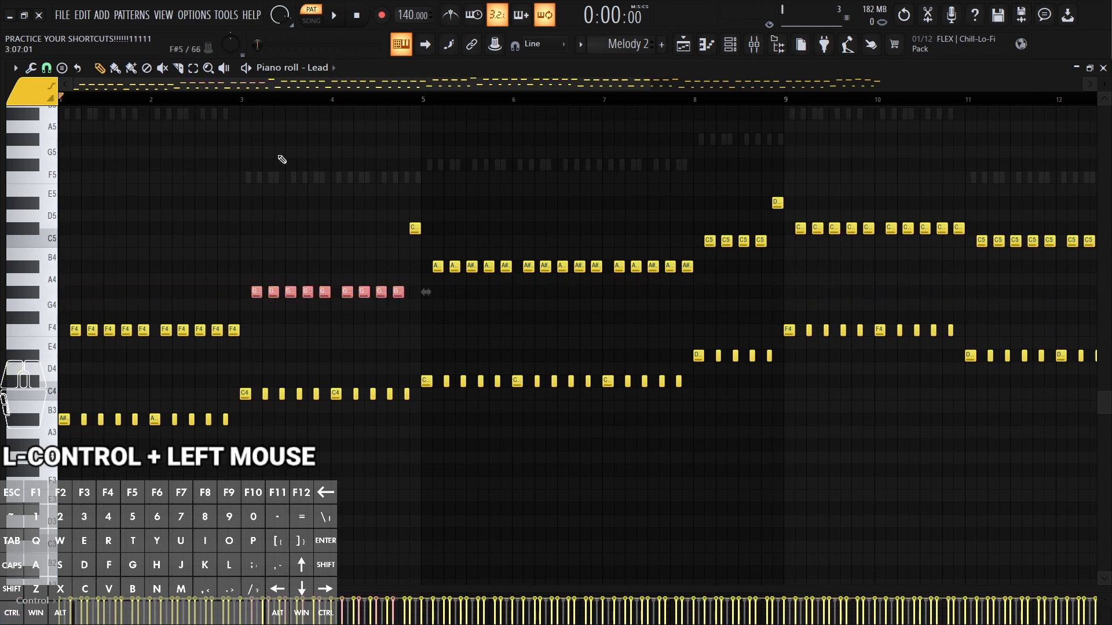
{"action": "right_click", "coordinate": [371, 87]}
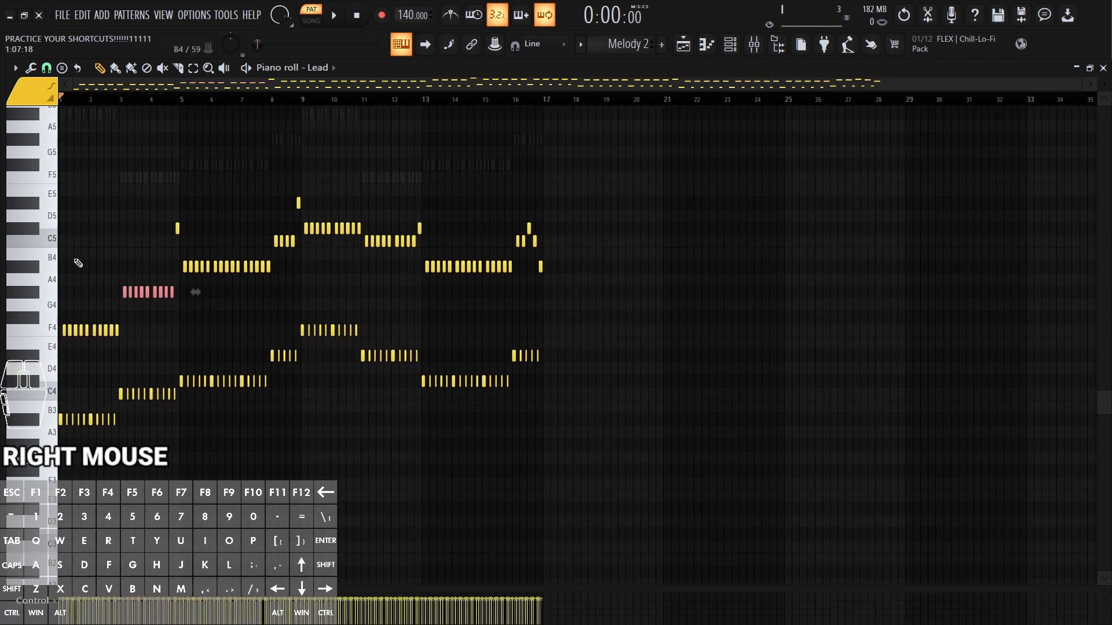
{"action": "left_click", "coordinate": [49, 283], "text": "ctrl"}
{"action": "right_click", "coordinate": [104, 241]}
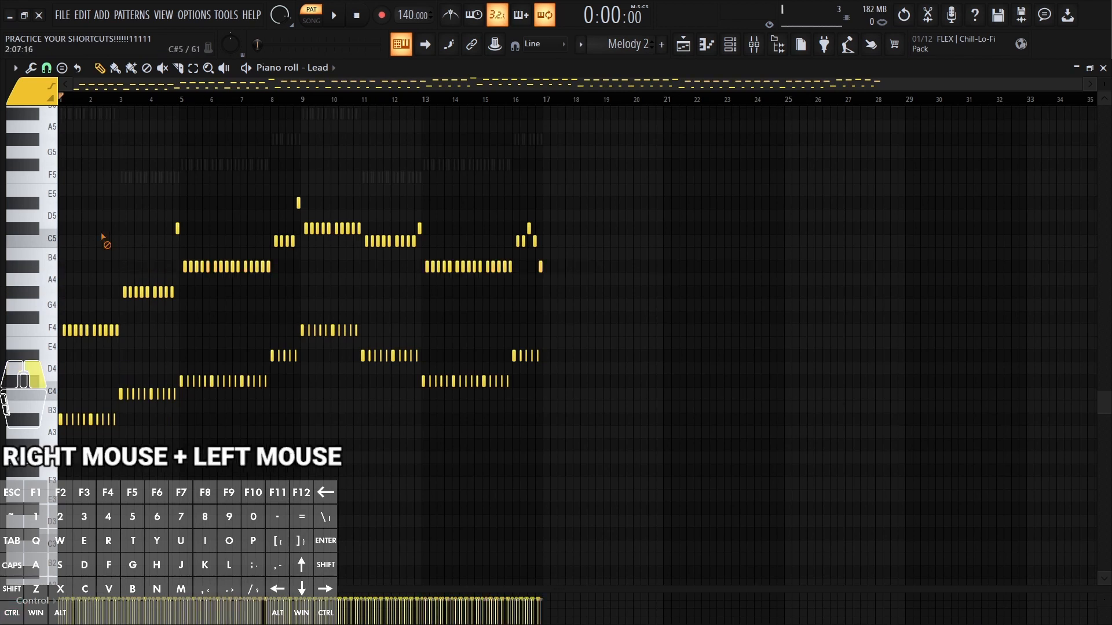
Step: Select every note in the key range A#3 to D#5 from the piano keyboard, and clear the selection
{"action": "left_click", "coordinate": [38, 234], "text": "ctrl"}
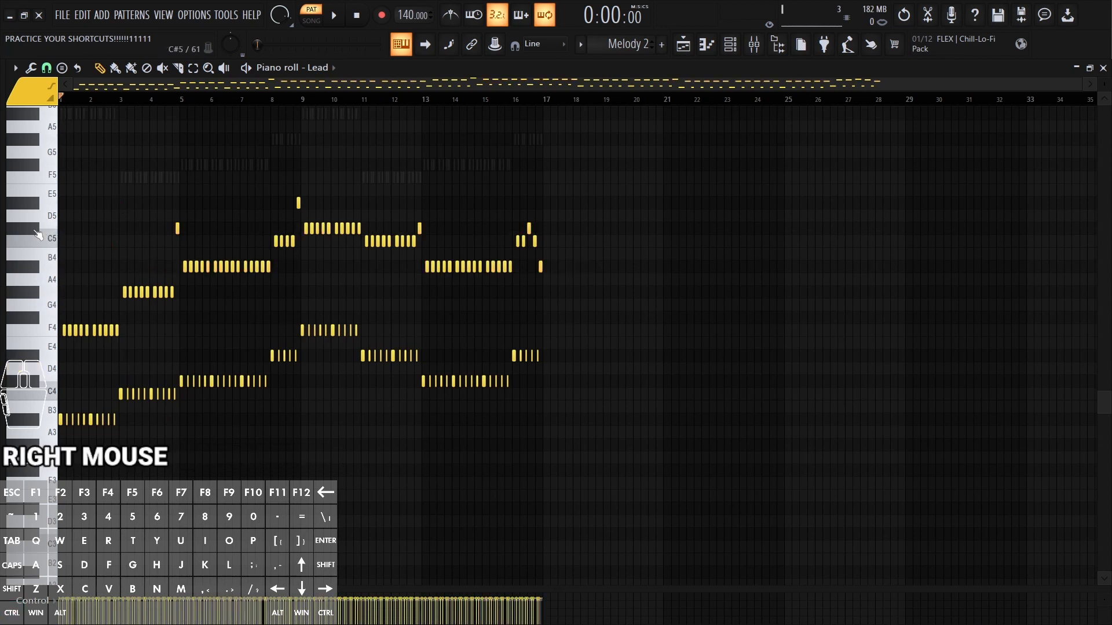
{"action": "left_click_drag", "start_coordinate": [37, 235], "coordinate": [57, 148]}
{"action": "left_click_drag", "start_coordinate": [46, 424], "coordinate": [50, 203]}
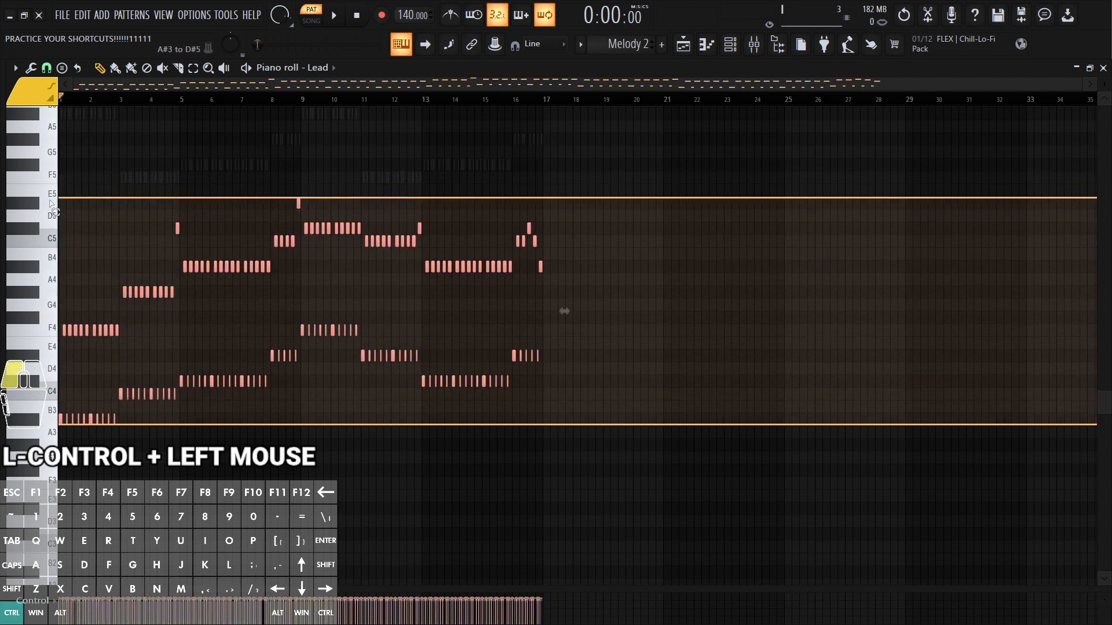
{"action": "right_click", "coordinate": [259, 119]}
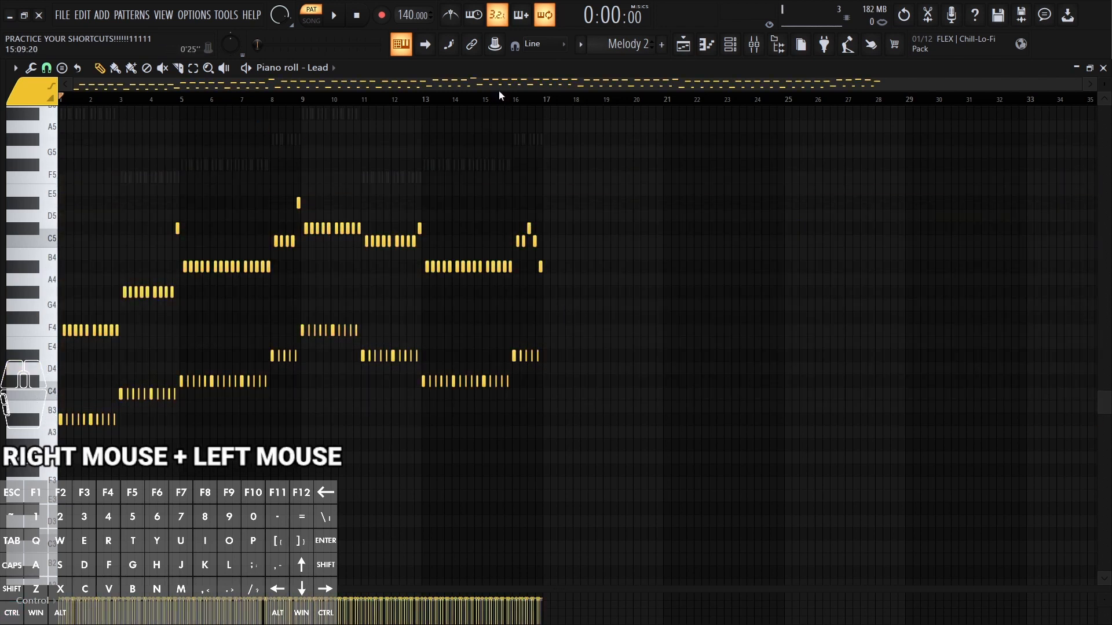
Step: Transpose all Melody 2 notes up two semitones, down to four semitones below, and back to their original pitch
{"action": "scroll", "coordinate": [502, 97], "scroll_direction": "up", "scroll_amount": 3}
{"action": "scroll", "coordinate": [498, 98], "scroll_direction": "up", "scroll_amount": 2}
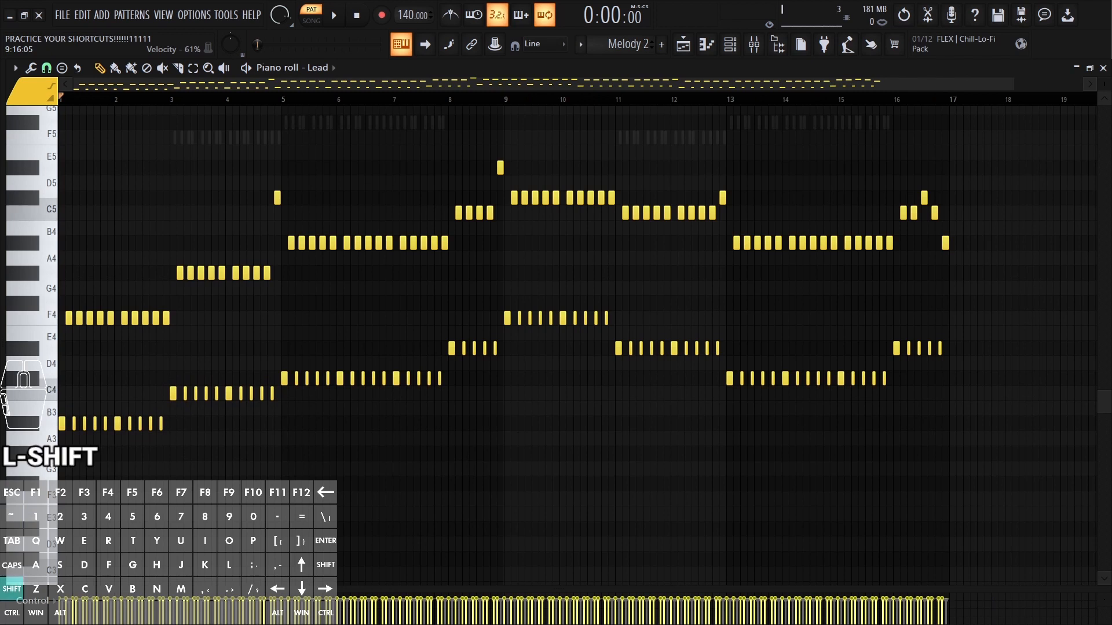
{"action": "key", "text": "shift+Up"}
{"action": "key", "text": "shift+Up"}
{"action": "key", "text": "shift+Down"}
{"action": "key", "text": "shift+Down"}
{"action": "key", "text": "shift+Down"}
{"action": "key", "text": "shift+Down"}
{"action": "key", "text": "shift+Down"}
{"action": "key", "text": "shift+Down"}
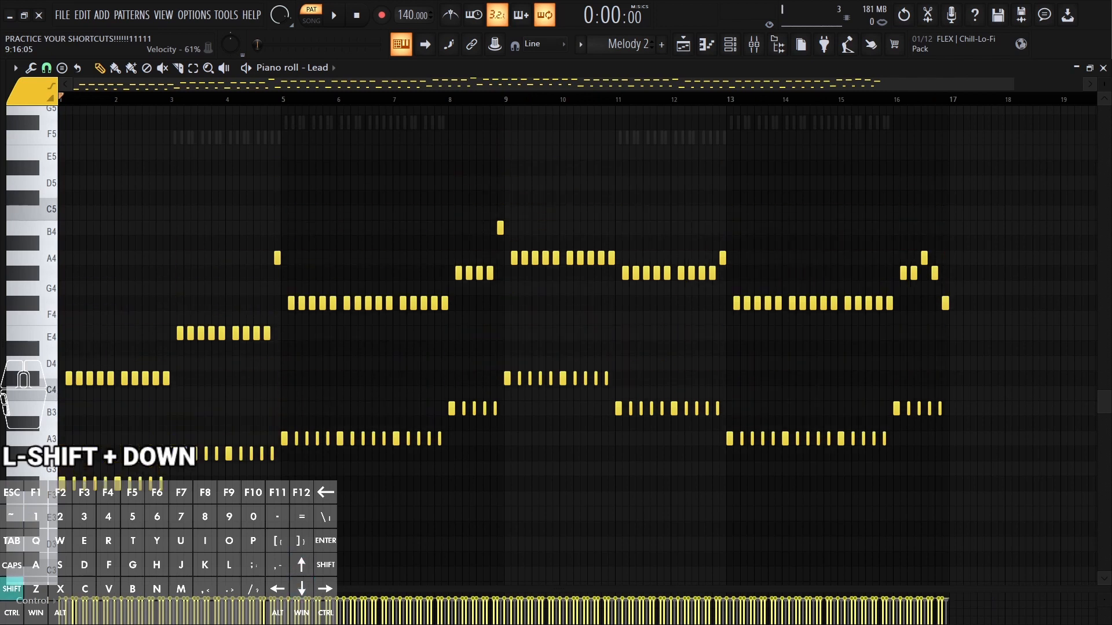
{"action": "key", "text": "shift+Up"}
{"action": "key", "text": "shift+Up"}
{"action": "key", "text": "shift+Up"}
{"action": "key", "text": "shift+Up"}
{"action": "key", "text": "shift+Up"}
{"action": "key", "text": "shift+Down"}
Step: Nudge all Melody 2 notes later in time and move them back to start at bar 1
{"action": "key", "text": "shift+Right"}
{"action": "key", "text": "shift+Right"}
{"action": "key", "text": "shift+Right"}
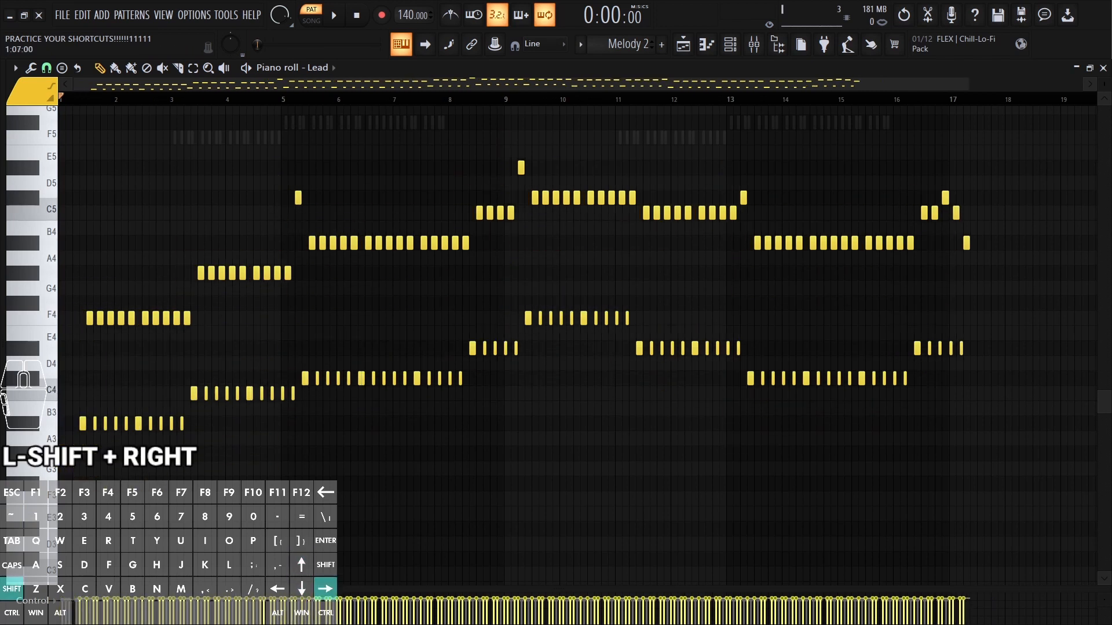
{"action": "key", "text": "shift+Right"}
{"action": "key", "text": "shift+Right"}
{"action": "key", "text": "shift+Left"}
{"action": "key", "text": "shift+Left"}
{"action": "key", "text": "shift+Left"}
{"action": "key", "text": "shift+Right"}
{"action": "key", "text": "shift+Left"}
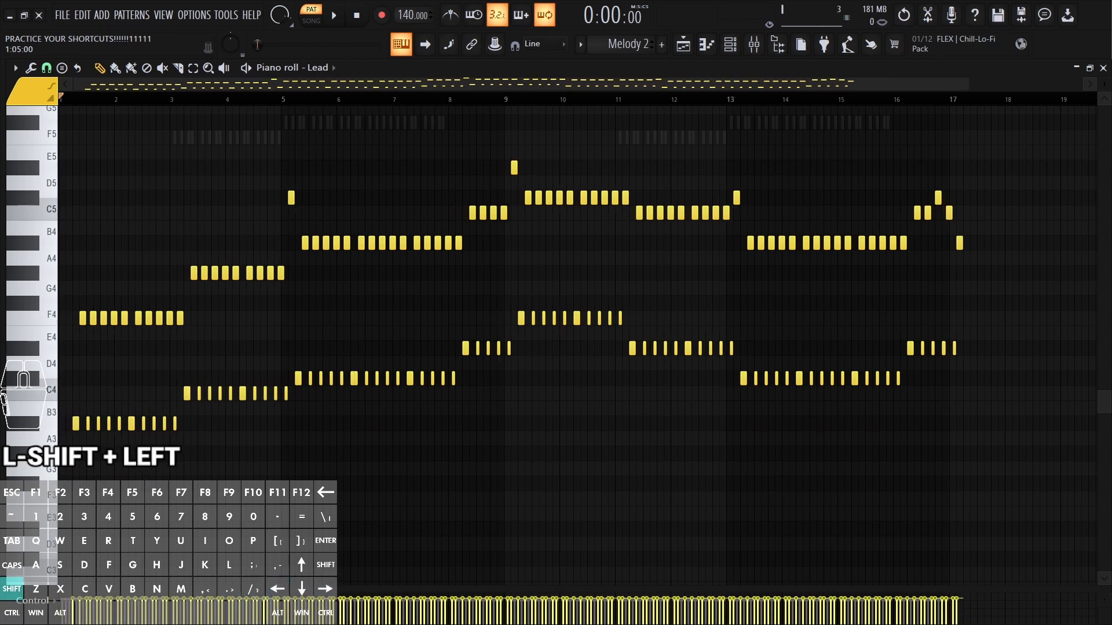
{"action": "key", "text": "shift+Left"}
{"action": "key", "text": "shift+Left"}
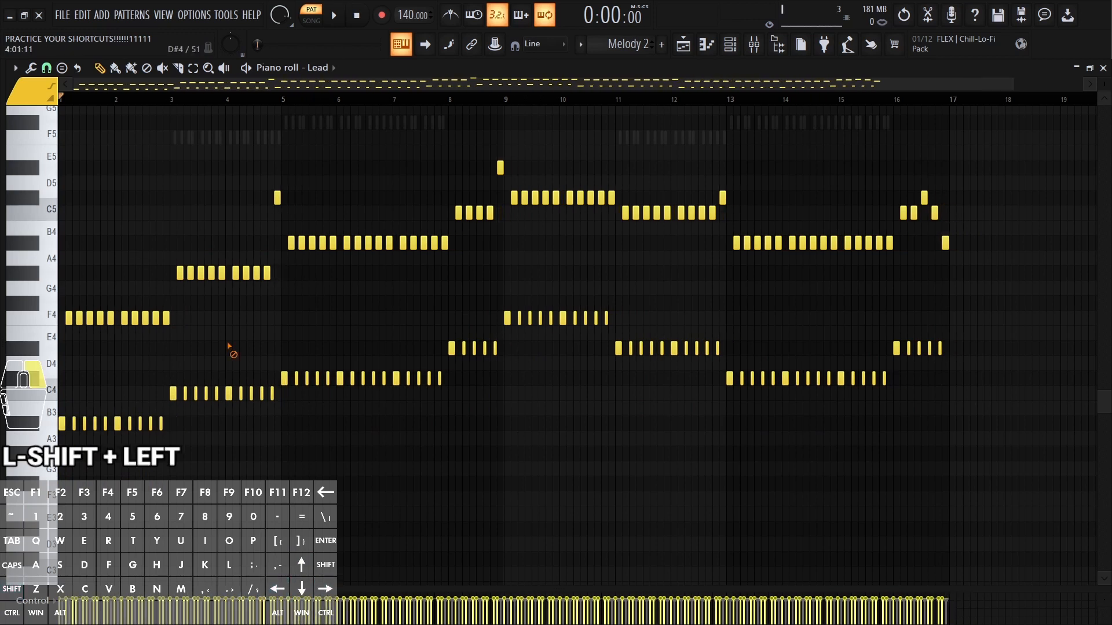
Step: Select the F4 notes in bars 1 and 2 and transpose them up one semitone to F#4
{"action": "left_click_drag", "start_coordinate": [224, 353], "coordinate": [37, 292]}
{"action": "key", "text": "shift+Up"}
{"action": "key", "text": "shift+Up"}
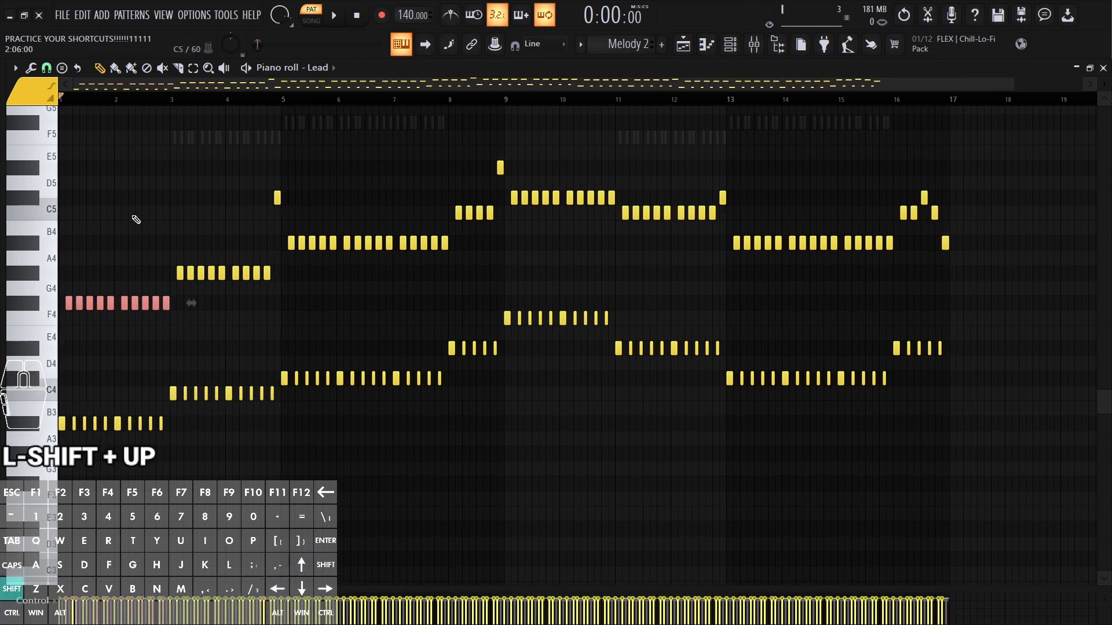
Step: Transpose the selected notes in bars 1 and 2 down to F4, and nudge them later in time and back
{"action": "key", "text": "shift+Up"}
{"action": "key", "text": "shift+Down"}
{"action": "key", "text": "shift+Down"}
{"action": "key", "text": "shift+Down"}
{"action": "key", "text": "shift+Right"}
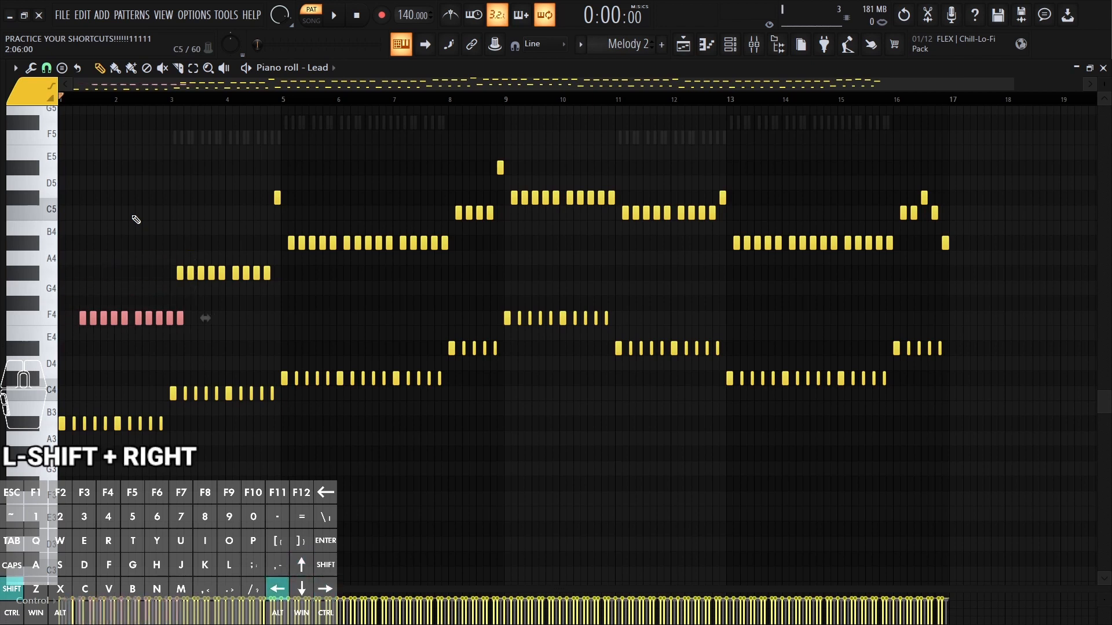
{"action": "key", "text": "shift+Left"}
Step: Clear the note selection and transpose all Melody 2 notes up one octave and back down
{"action": "right_click", "coordinate": [132, 219]}
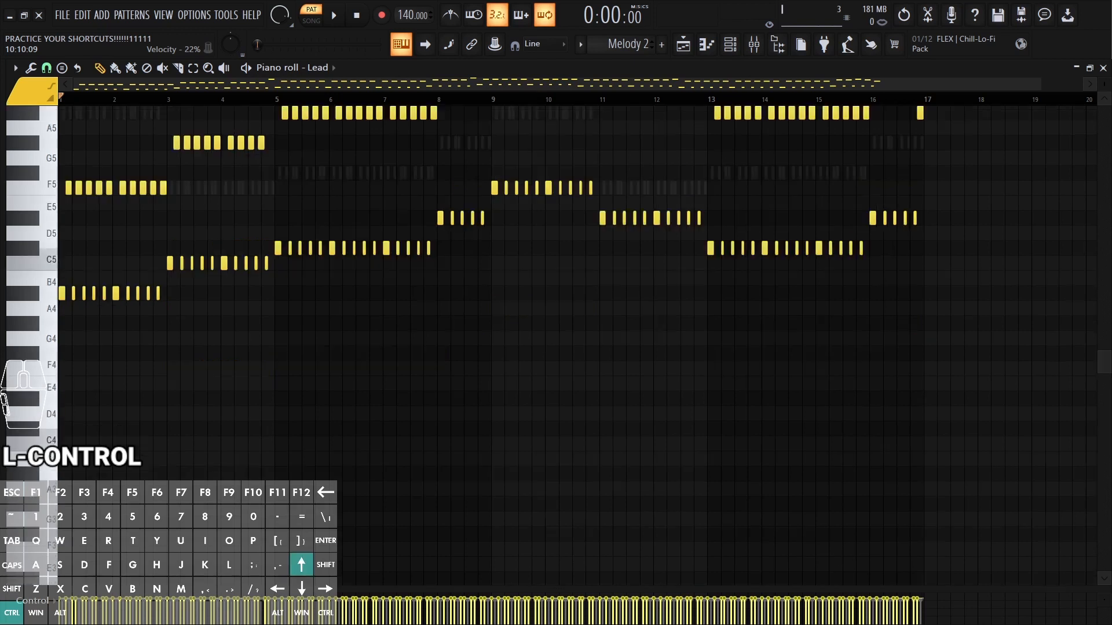
{"action": "key", "text": "ctrl+Down"}
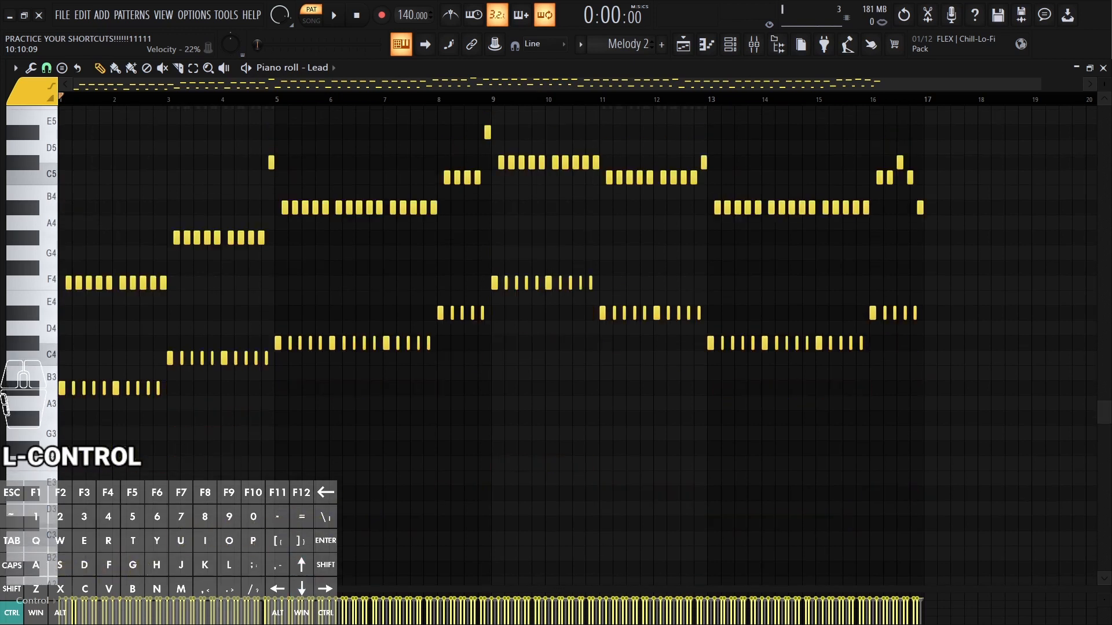
Step: Open the New stuff!!!11 pattern from the Playlist in the Piano roll, showing its C5 note
{"action": "key", "text": "F5"}
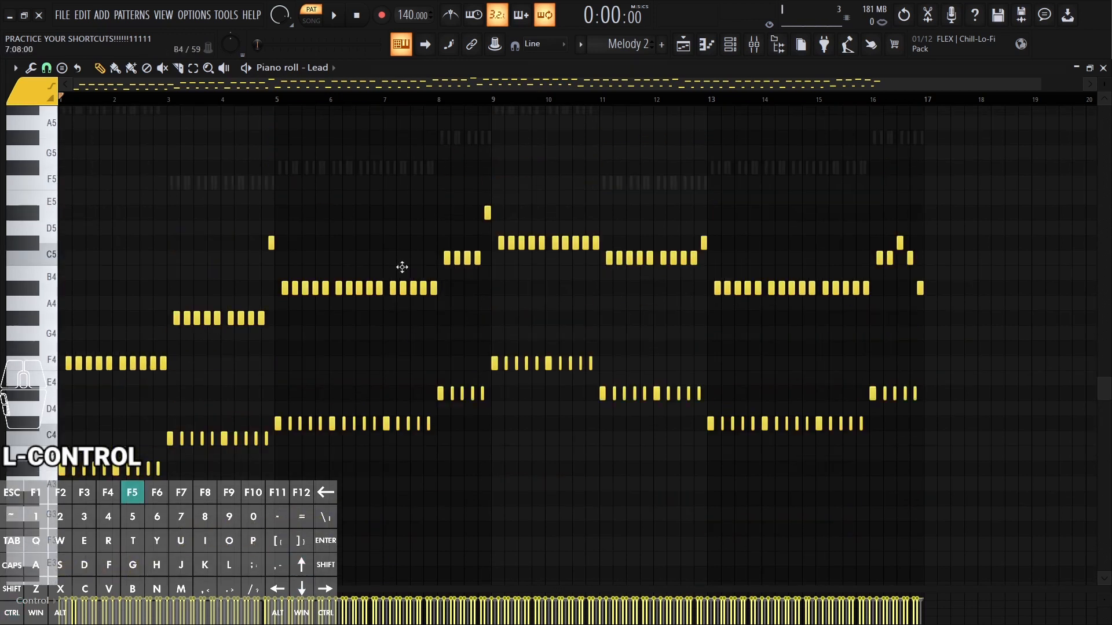
{"action": "left_click", "coordinate": [220, 330]}
{"action": "key", "text": "F7"}
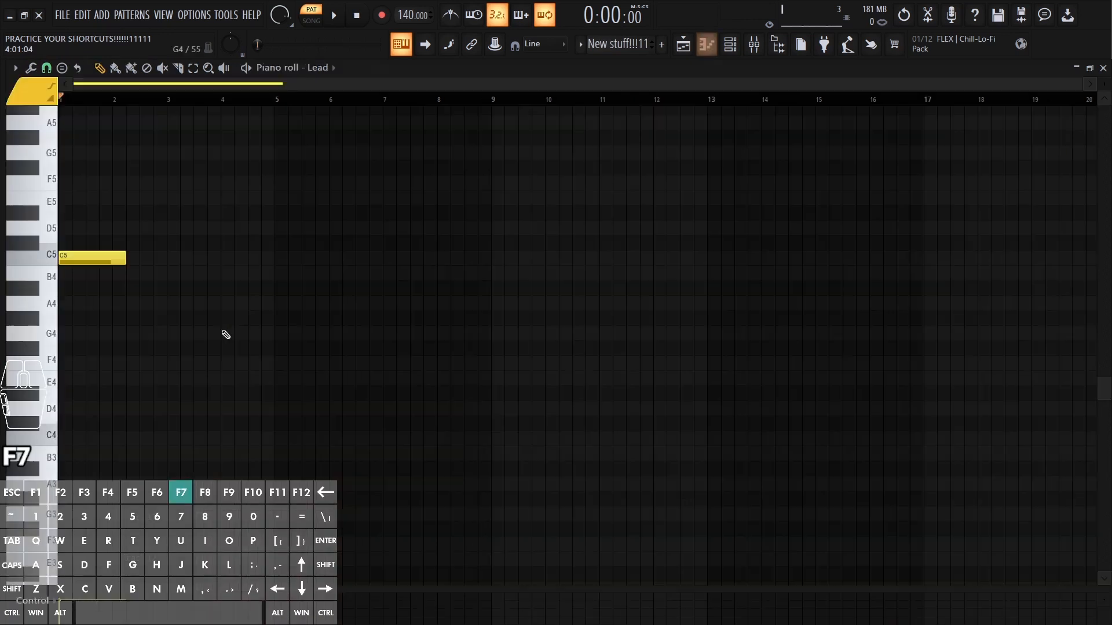
{"action": "right_click", "coordinate": [295, 87]}
{"action": "scroll", "coordinate": [318, 338], "scroll_direction": "up", "scroll_amount": 3}
Step: Draw G5, A#5, F#5 and D5 notes of decreasing length after the C5 note, with gaps between them up to bar 5
{"action": "left_click", "coordinate": [197, 288], "text": "shift"}
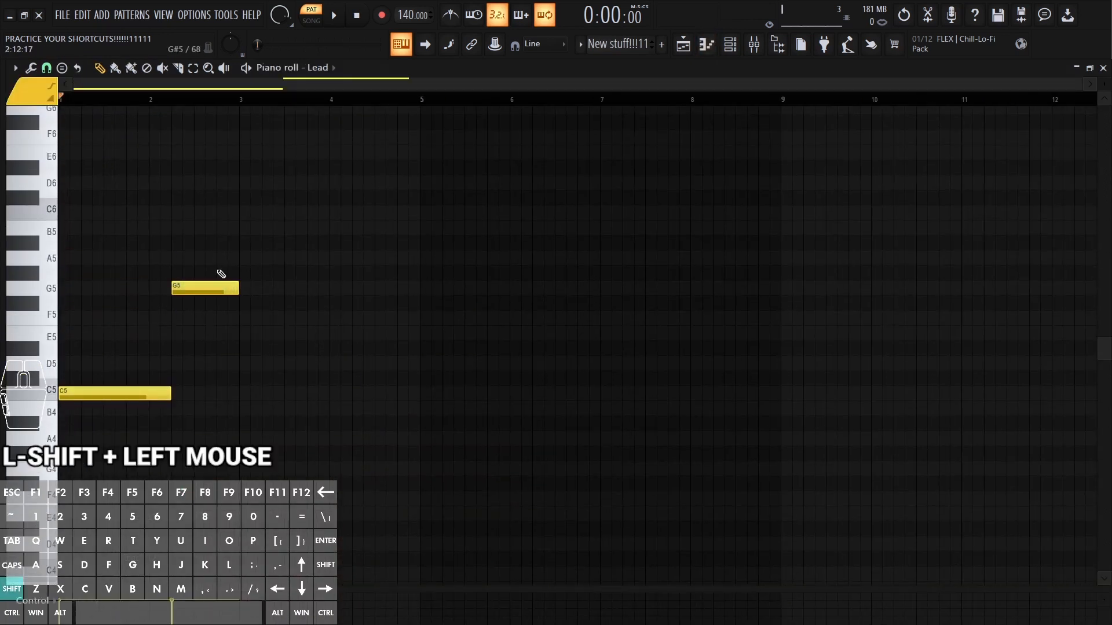
{"action": "left_click", "coordinate": [290, 242], "text": "shift"}
{"action": "left_click_drag", "start_coordinate": [320, 238], "coordinate": [317, 239]}
{"action": "left_click", "coordinate": [355, 303], "text": "shift"}
{"action": "left_click", "coordinate": [401, 364], "text": "shift"}
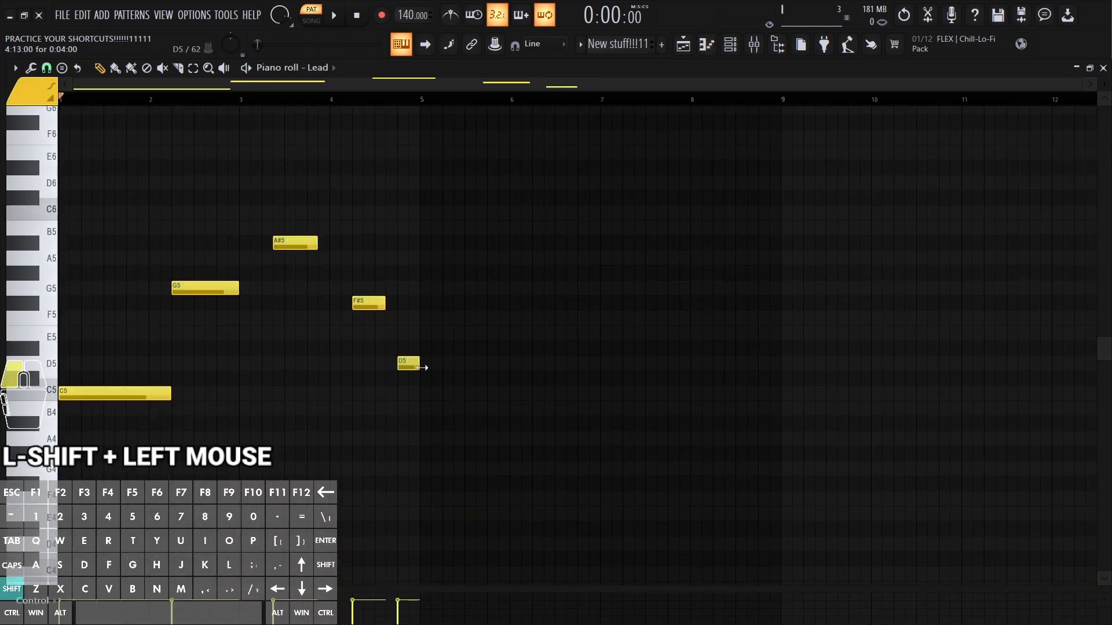
{"action": "scroll", "coordinate": [480, 243], "scroll_direction": "down", "scroll_amount": 1}
{"action": "right_click", "coordinate": [419, 100]}
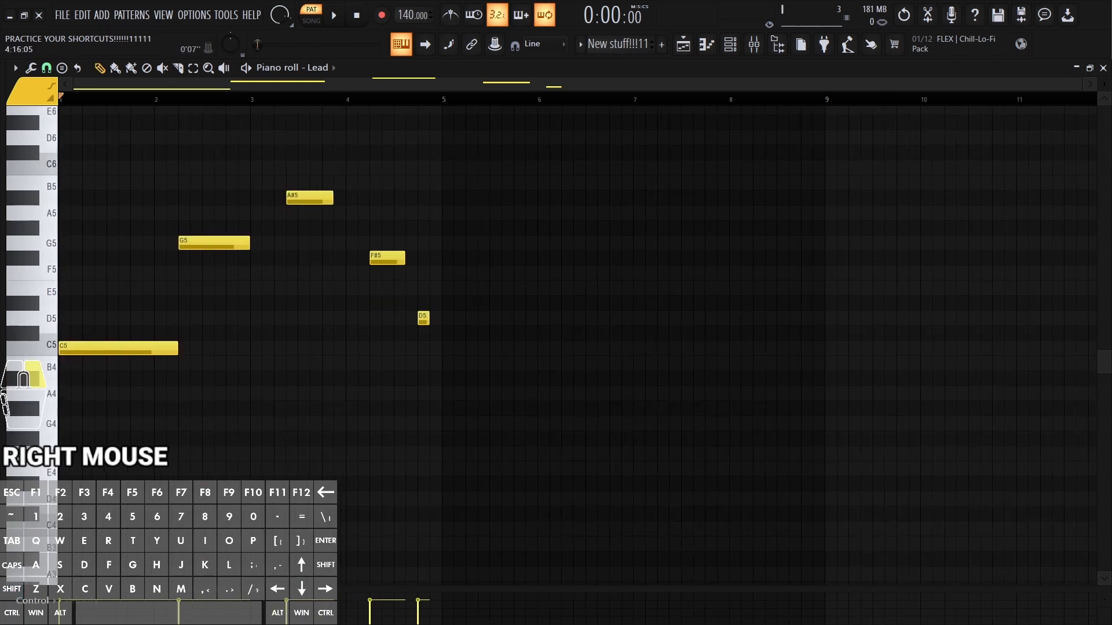
Step: Apply quick legato to extend every note in New stuff!!!11 to the start of the following note
{"action": "scroll", "coordinate": [555, 253], "scroll_direction": "up", "scroll_amount": 1}
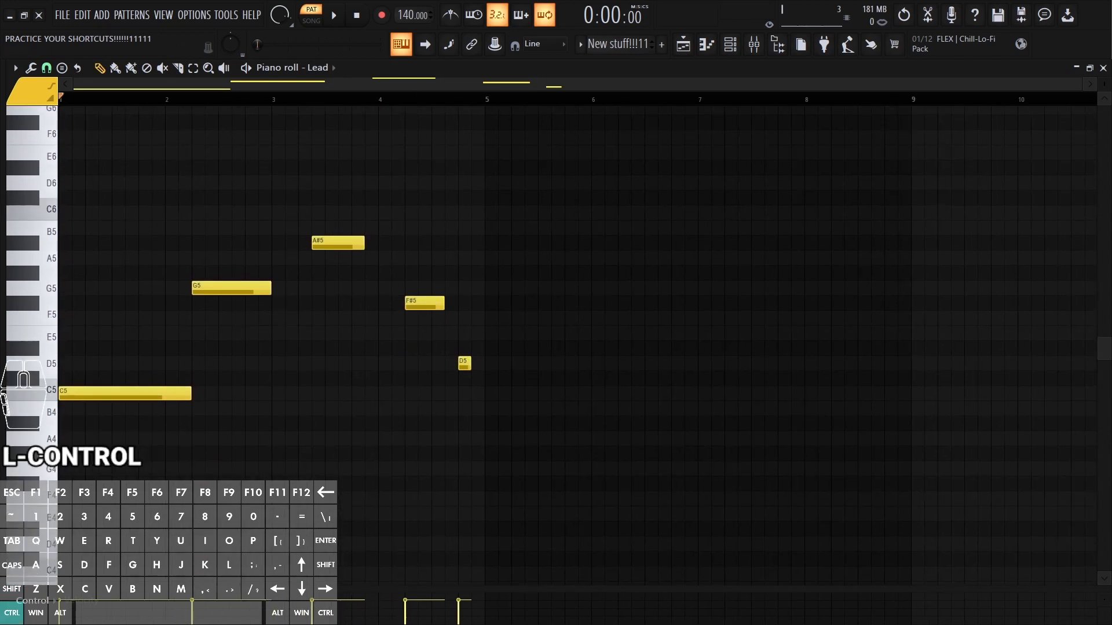
{"action": "key", "text": "ctrl+l"}
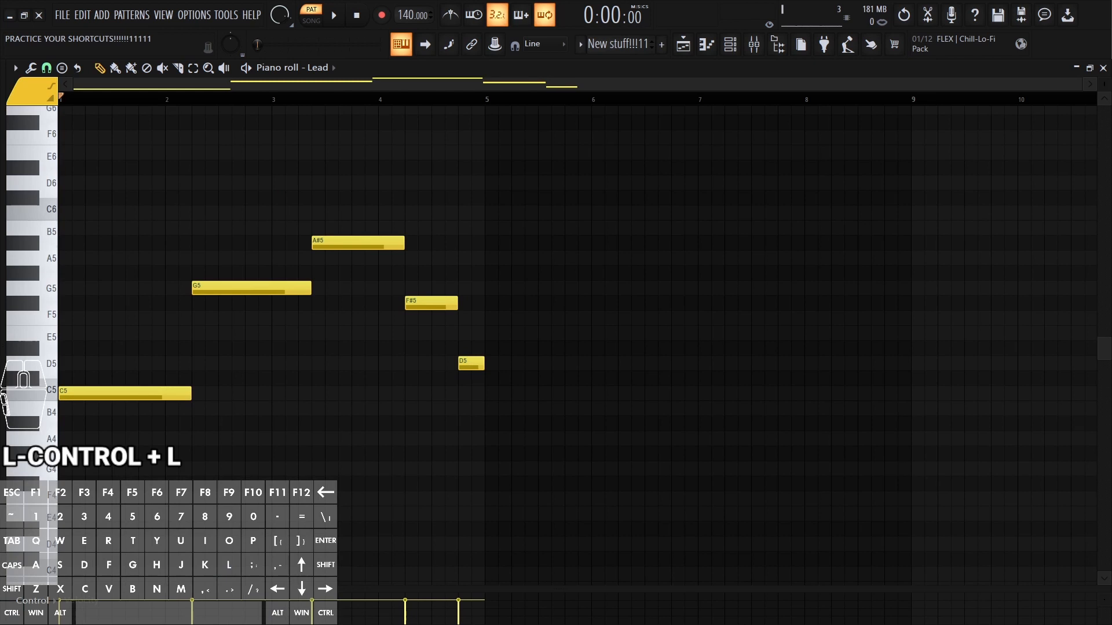
{"action": "scroll", "coordinate": [579, 342], "scroll_direction": "up", "scroll_amount": 1}
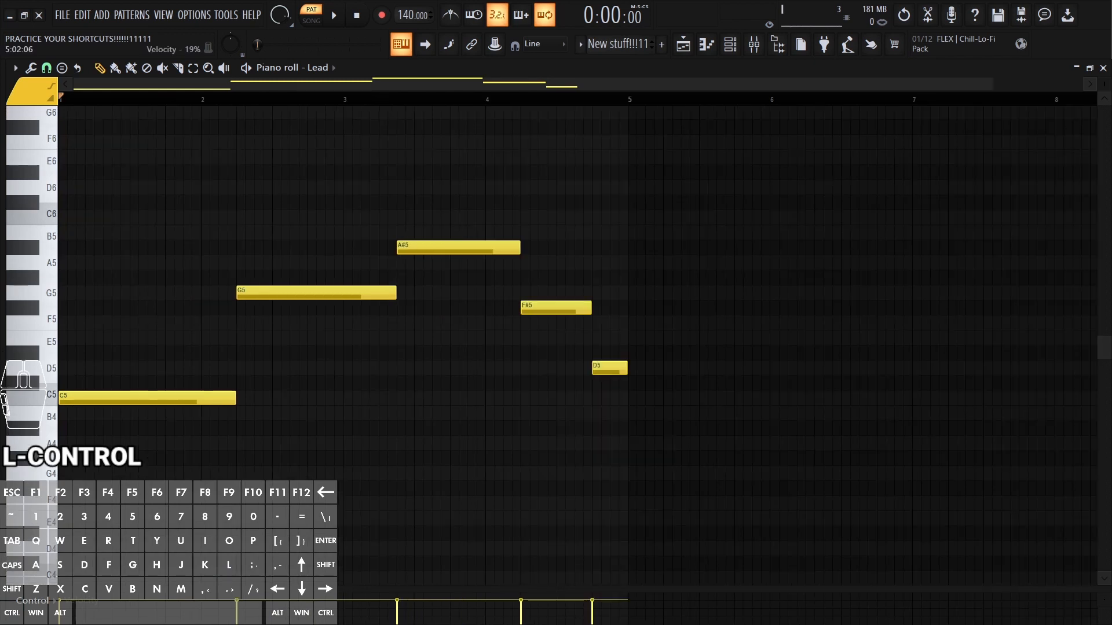
Step: Select all five notes, try stretching them with the length handle, undo the stretch and clear the note selection
{"action": "key", "text": "ctrl+a"}
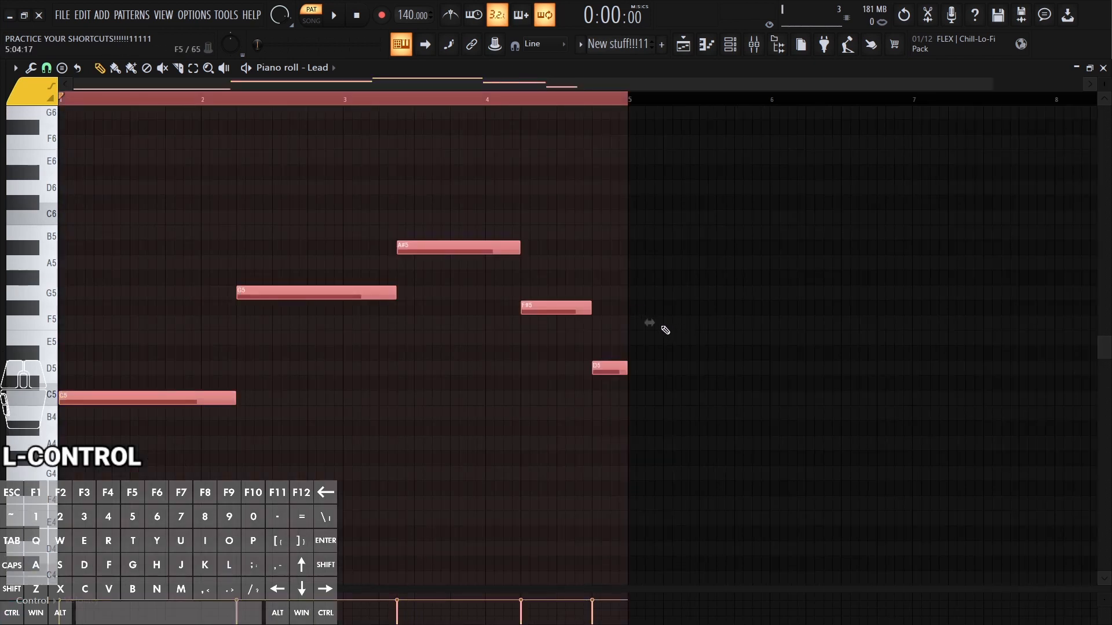
{"action": "left_click_drag", "start_coordinate": [650, 323], "coordinate": [623, 365]}
{"action": "key", "text": "ctrl+z"}
{"action": "left_click_drag", "start_coordinate": [647, 323], "coordinate": [596, 259]}
{"action": "left_click", "coordinate": [654, 238]}
Step: Add the D5, A#5 and C5 notes to one selection with separate selection boxes, and clear the selection
{"action": "key", "text": "ctrl"}
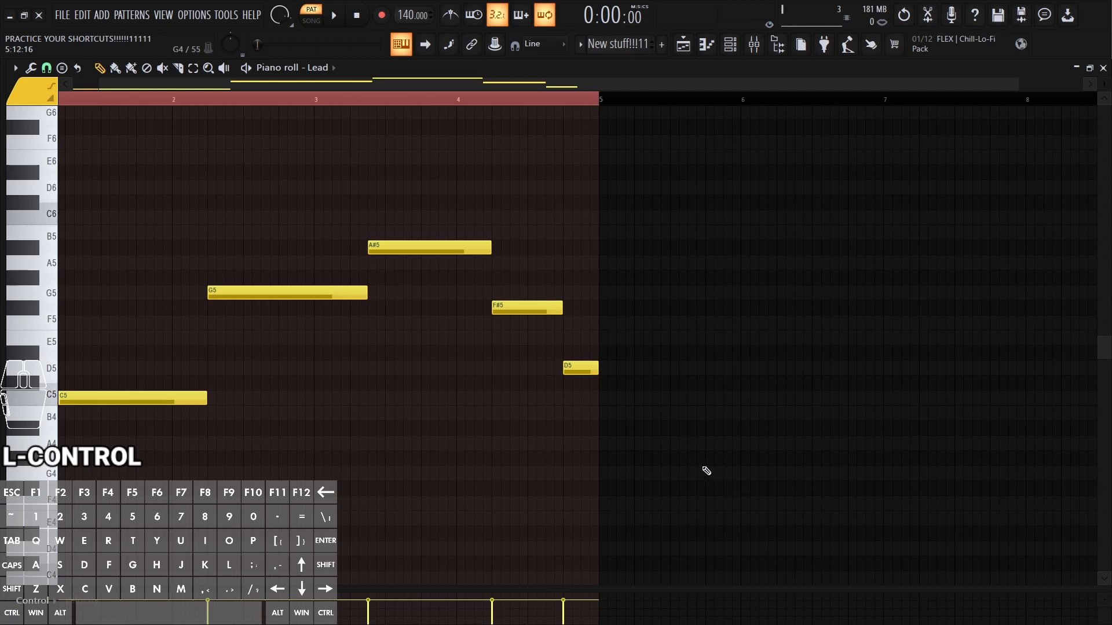
{"action": "key", "text": "shift"}
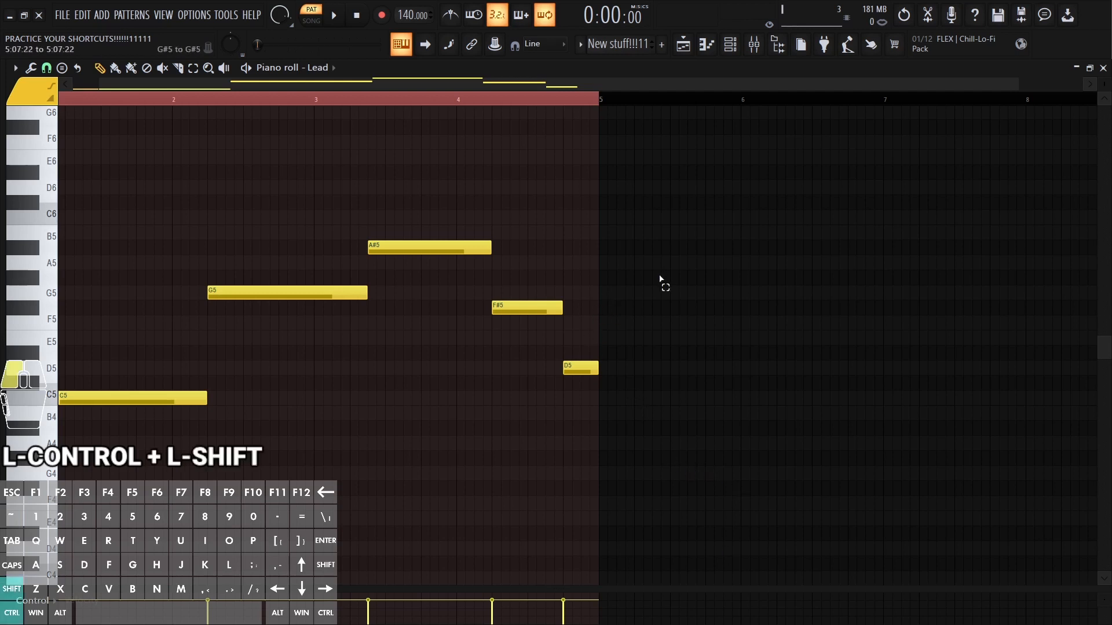
{"action": "left_click_drag", "start_coordinate": [659, 271], "coordinate": [569, 425]}
{"action": "left_click_drag", "start_coordinate": [401, 150], "coordinate": [409, 333]}
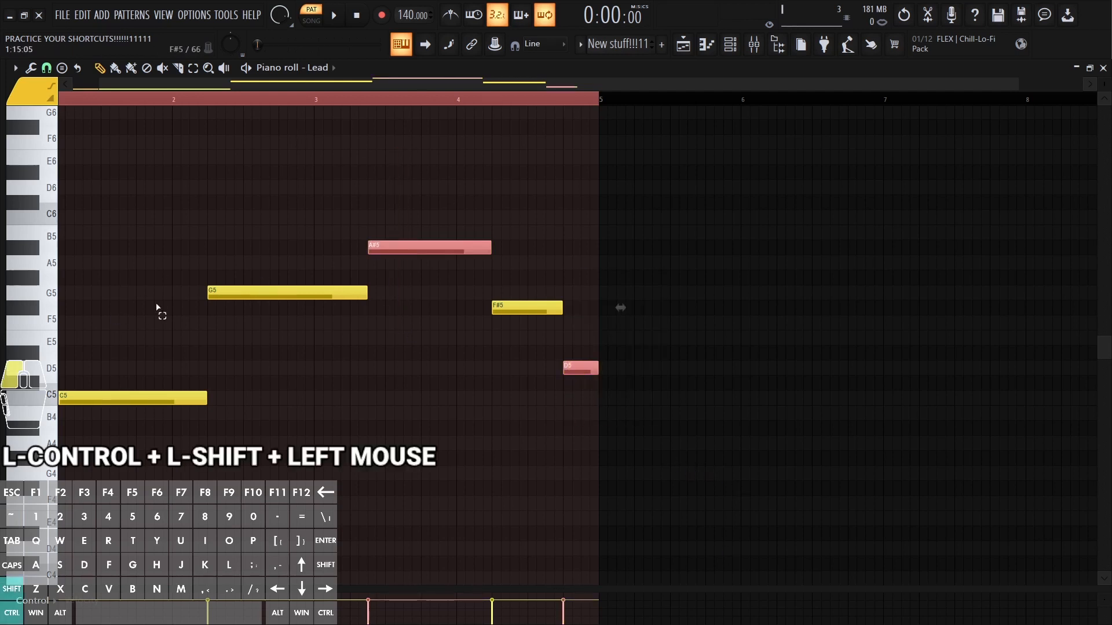
{"action": "left_click_drag", "start_coordinate": [158, 310], "coordinate": [163, 520]}
{"action": "right_click", "coordinate": [722, 306]}
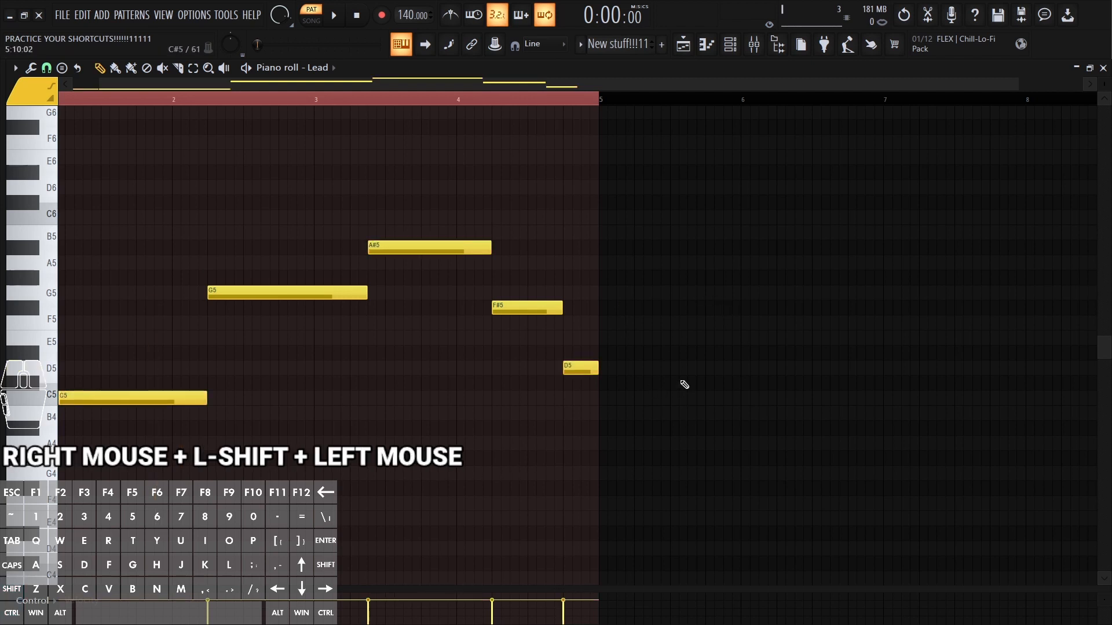
Step: Box-select the D5, A#5, G5 and C5 notes one at a time, each replacing the previous selection, and clear the selection
{"action": "left_click_drag", "start_coordinate": [659, 302], "coordinate": [568, 407]}
{"action": "left_click_drag", "start_coordinate": [436, 152], "coordinate": [426, 308]}
{"action": "left_click_drag", "start_coordinate": [303, 261], "coordinate": [272, 312]}
{"action": "left_click_drag", "start_coordinate": [224, 377], "coordinate": [178, 400]}
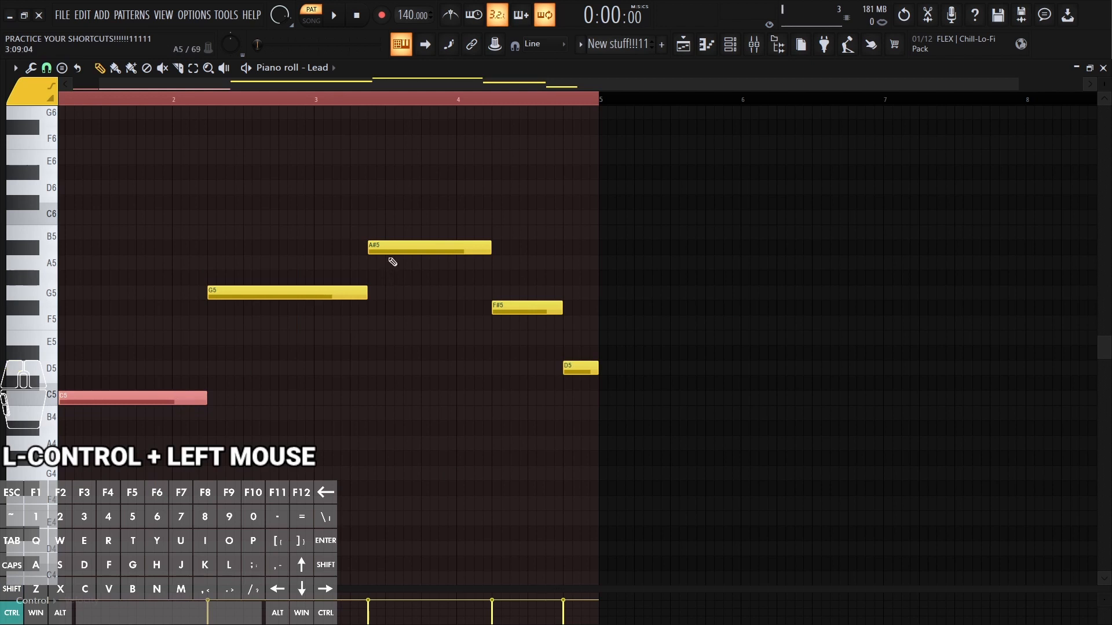
{"action": "left_click_drag", "start_coordinate": [393, 262], "coordinate": [393, 246]}
{"action": "right_click", "coordinate": [551, 194]}
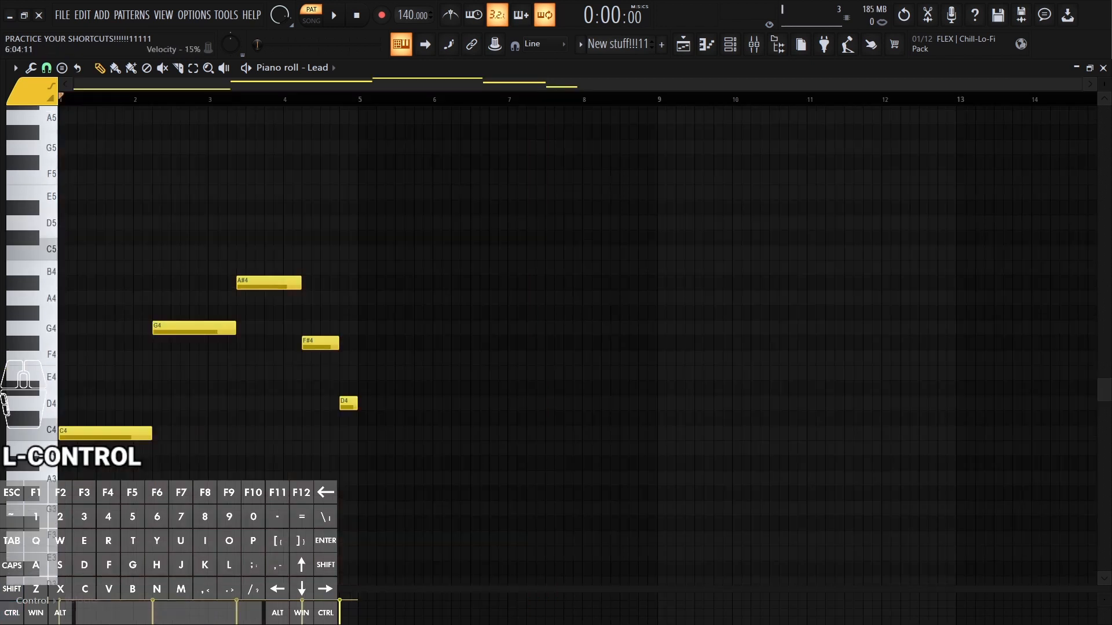
Step: Open the Melody 1 clip from the Playlist in the Piano roll and frame its Bassline notes
{"action": "key", "text": "F5"}
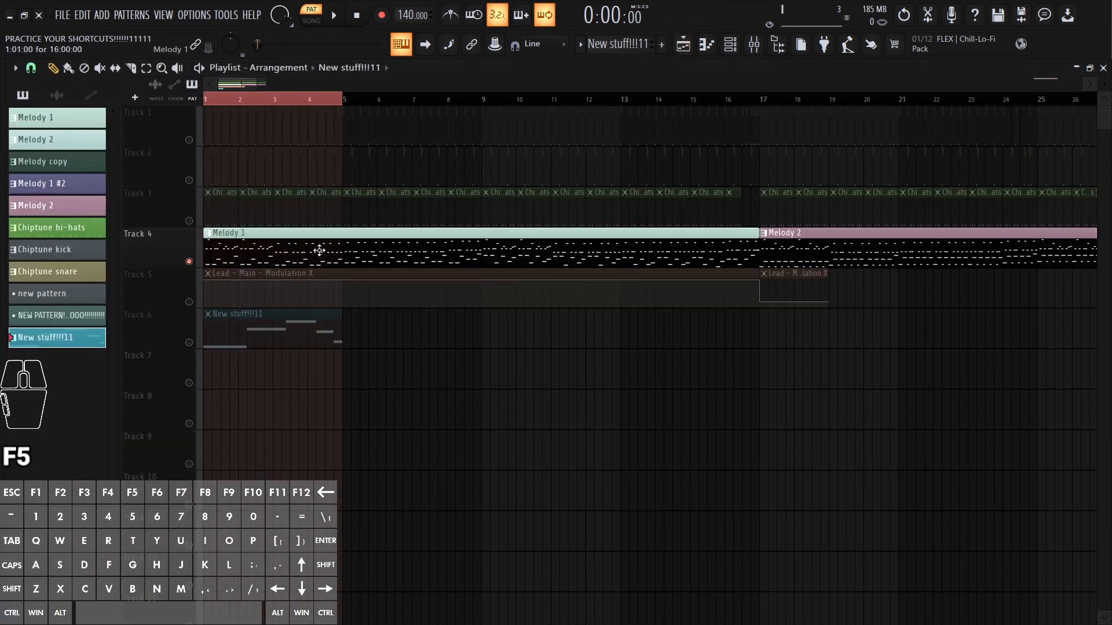
{"action": "double_click", "coordinate": [319, 250]}
{"action": "right_click", "coordinate": [388, 307]}
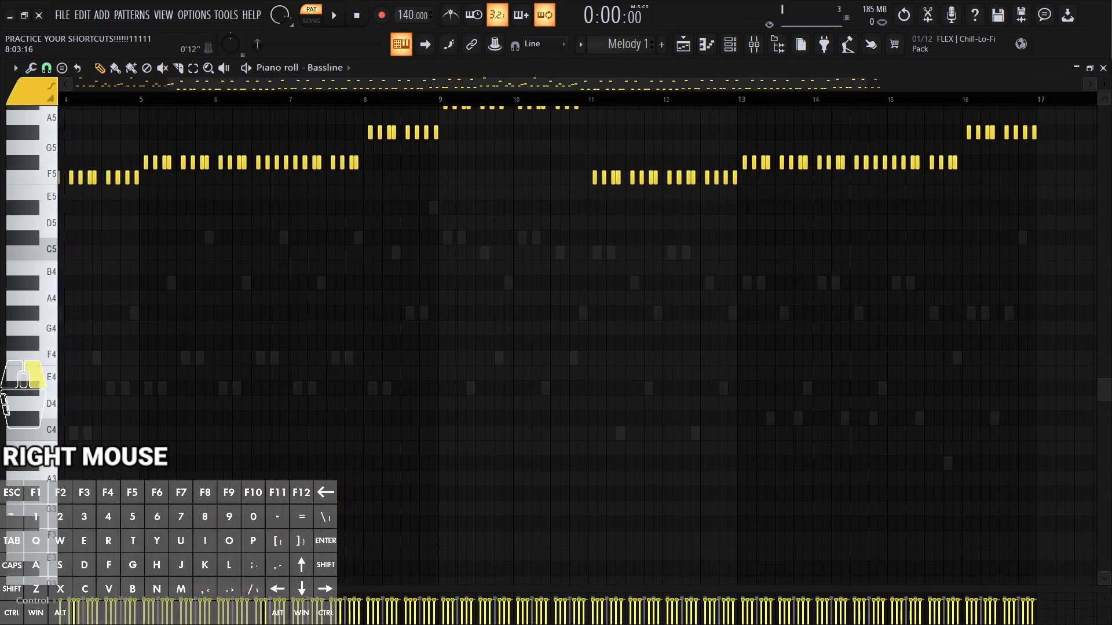
{"action": "scroll", "coordinate": [427, 303], "scroll_direction": "up", "scroll_amount": 4}
Step: Show the Channel rack briefly, and switch the Piano roll's target channel from Bassline to Lead
{"action": "key", "text": "F6"}
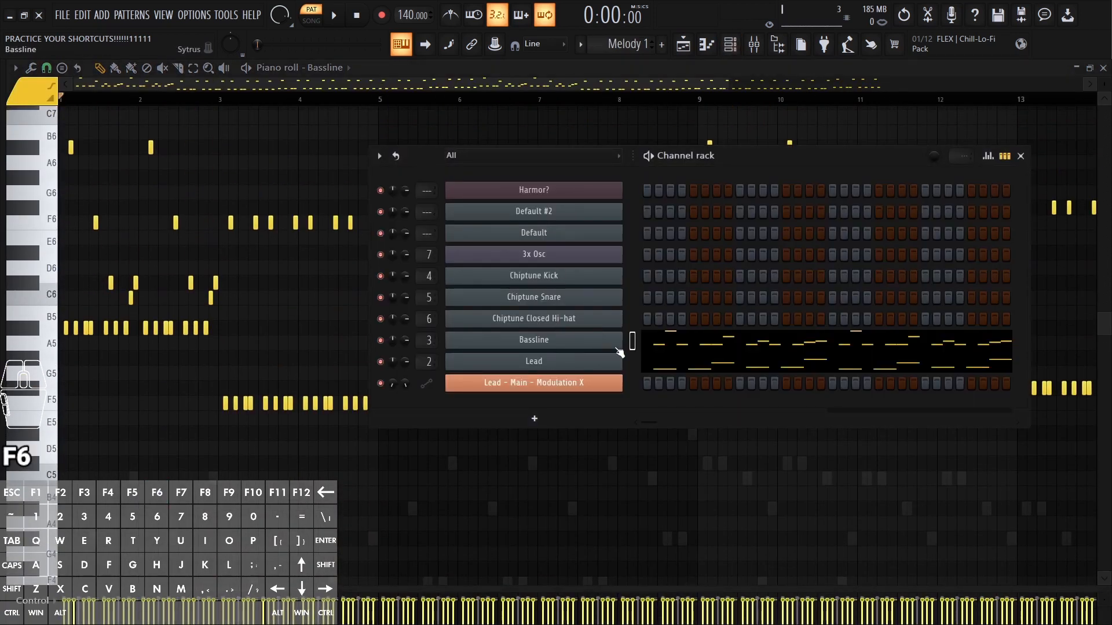
{"action": "scroll", "coordinate": [672, 613], "scroll_direction": "down", "scroll_amount": 2}
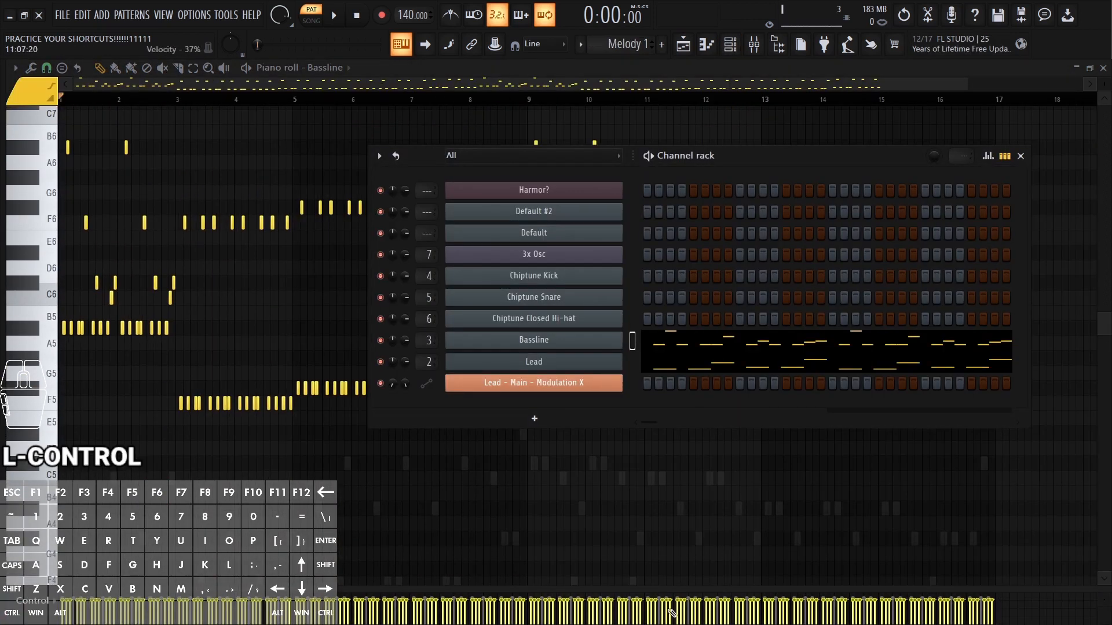
{"action": "left_click", "coordinate": [317, 70]}
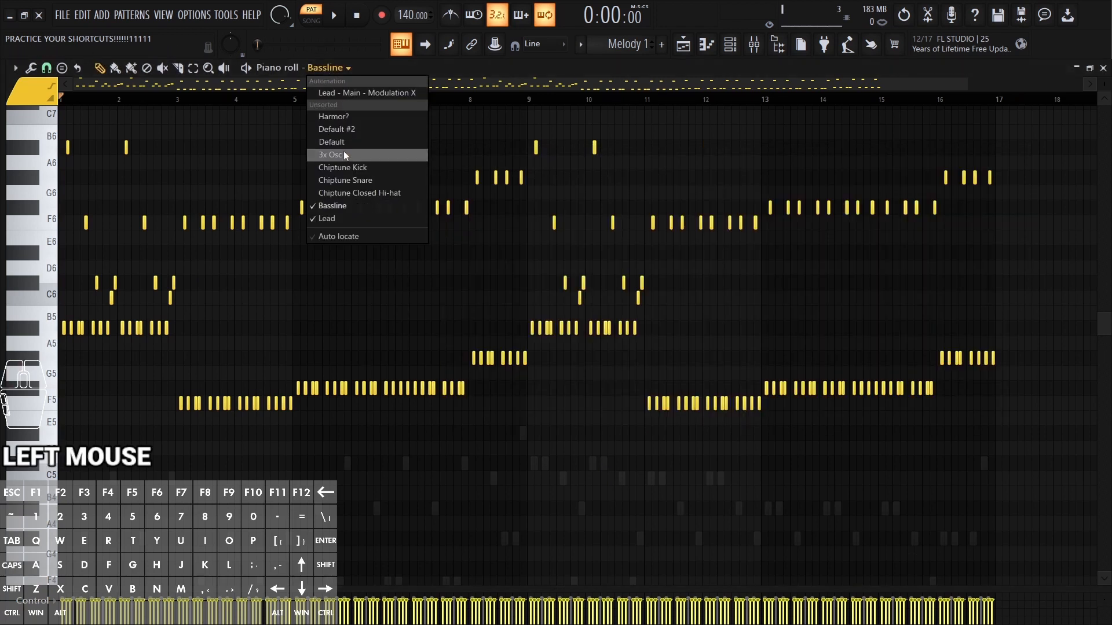
{"action": "left_click", "coordinate": [360, 223]}
{"action": "scroll", "coordinate": [456, 222], "scroll_direction": "down", "scroll_amount": 5}
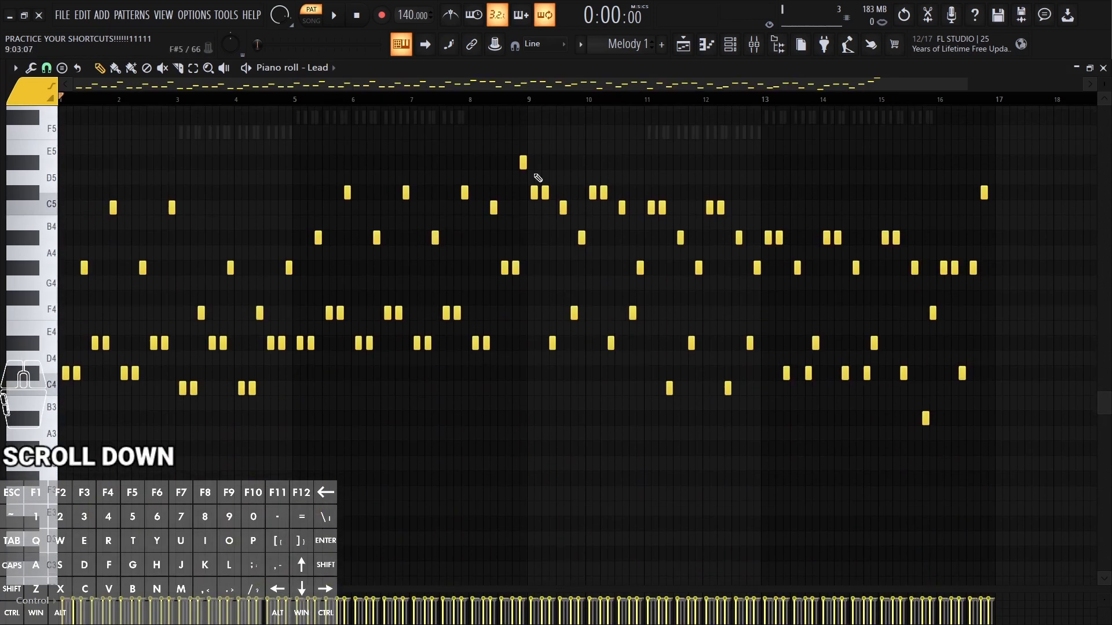
Step: Switch the Piano roll from the Lead channel back to Bassline and fit all its notes in view
{"action": "scroll", "coordinate": [538, 178], "scroll_direction": "up", "scroll_amount": 3}
{"action": "scroll", "coordinate": [538, 178], "scroll_direction": "down", "scroll_amount": 2, "text": "ctrl"}
{"action": "right_click", "coordinate": [473, 86]}
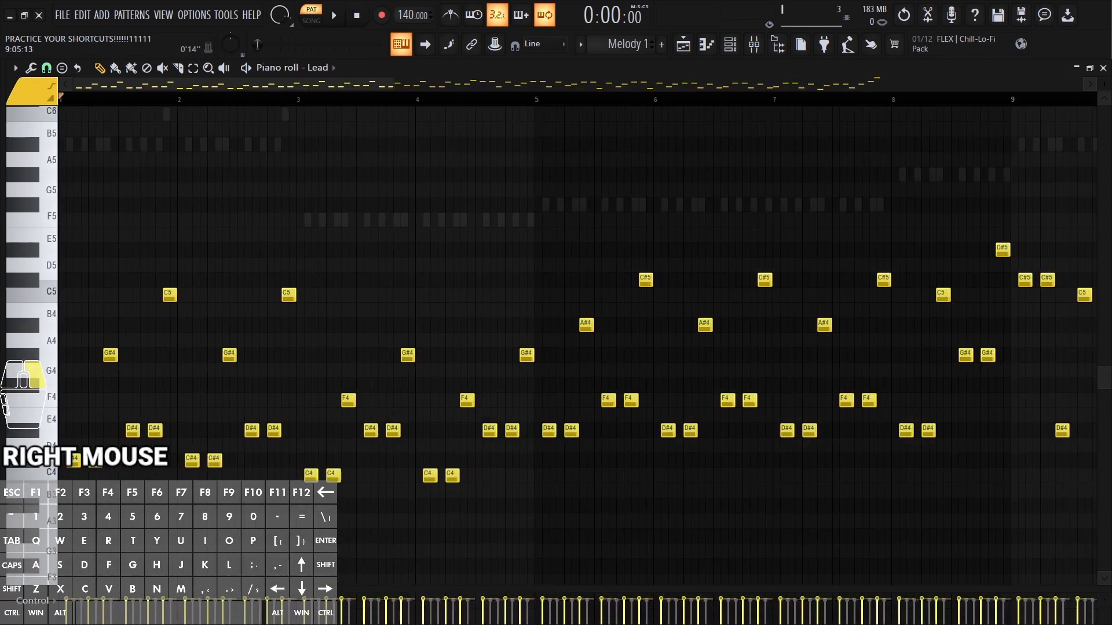
{"action": "scroll", "coordinate": [525, 151], "scroll_direction": "up", "scroll_amount": 2}
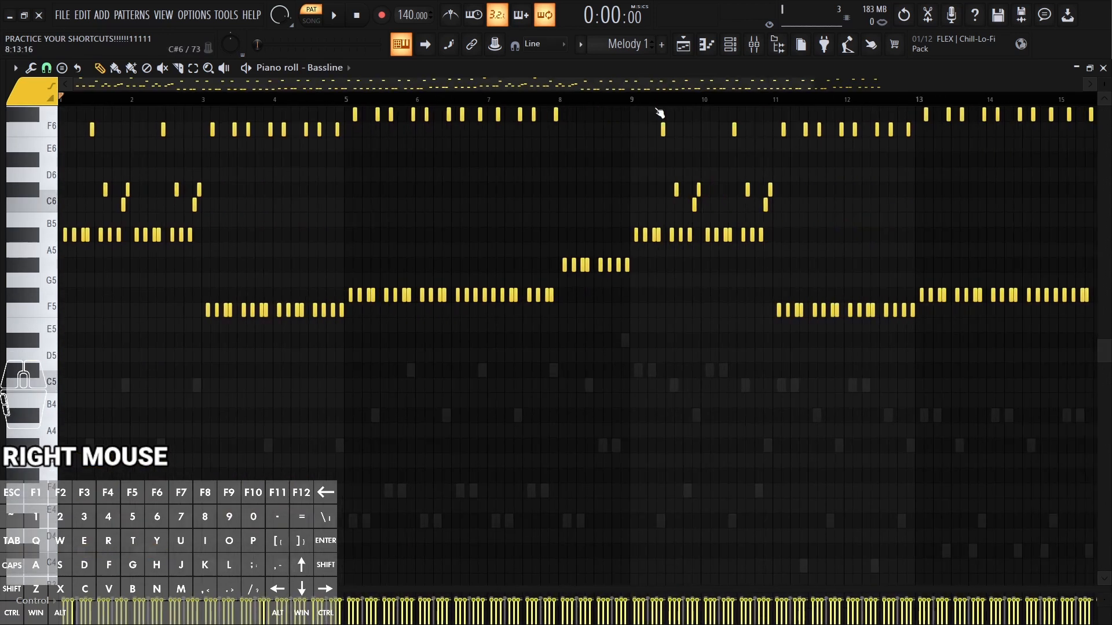
{"action": "scroll", "coordinate": [639, 216], "scroll_direction": "up", "scroll_amount": 3}
{"action": "right_click", "coordinate": [671, 84]}
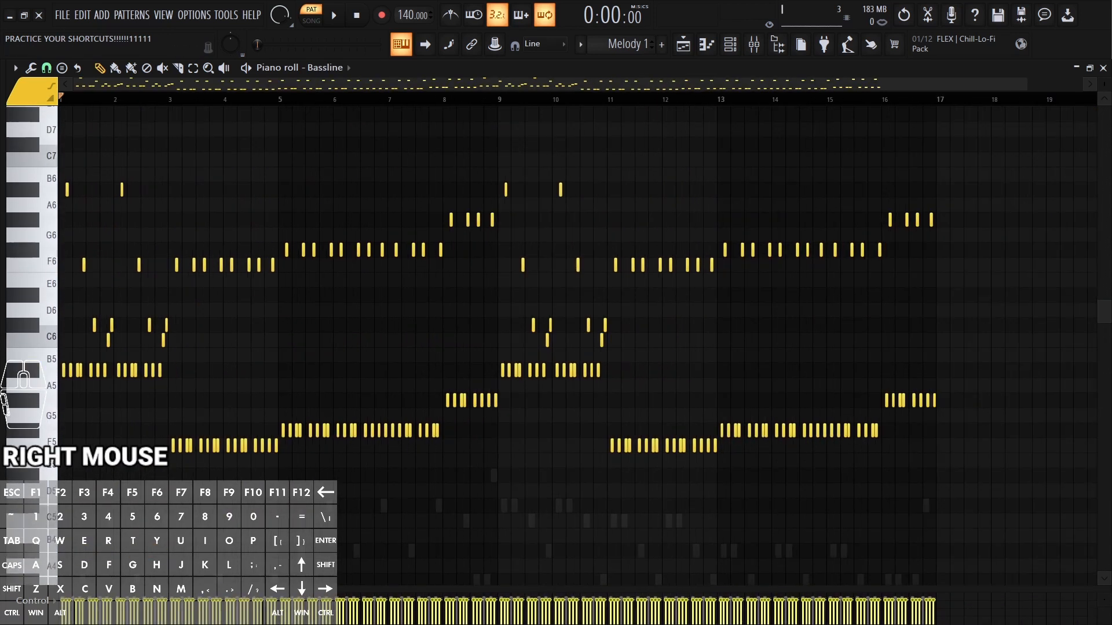
Step: Cycle the Piano roll's target channel away from Bassline and back to it repeatedly
{"action": "scroll", "coordinate": [522, 259], "scroll_direction": "down", "scroll_amount": 1}
{"action": "scroll", "coordinate": [324, 70], "scroll_direction": "up", "scroll_amount": 1}
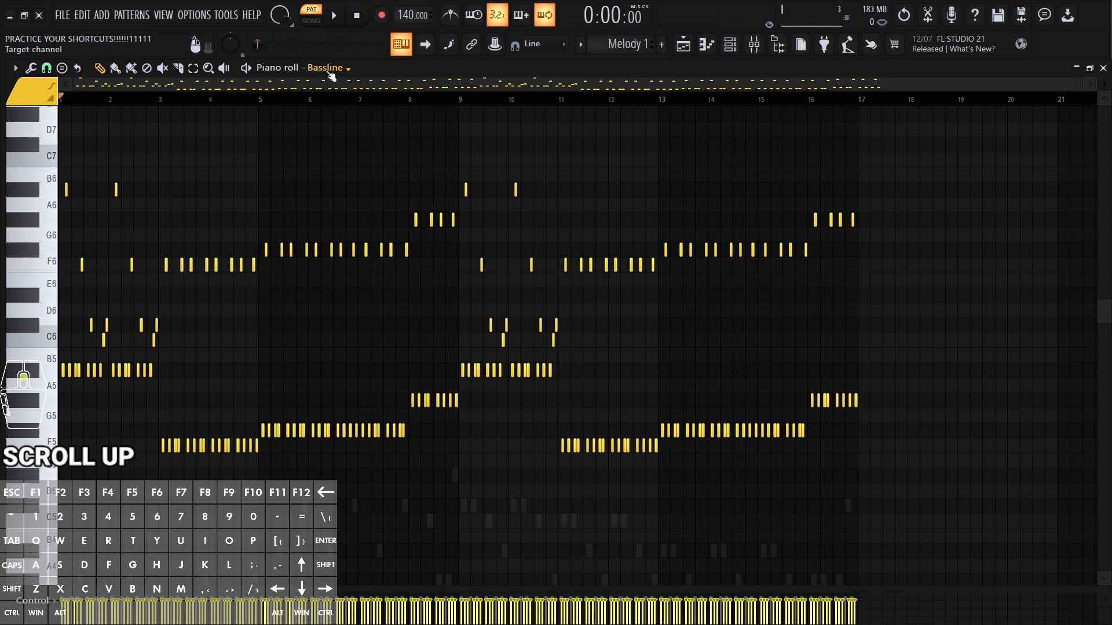
{"action": "scroll", "coordinate": [329, 73], "scroll_direction": "down", "scroll_amount": 1}
{"action": "scroll", "coordinate": [329, 73], "scroll_direction": "up", "scroll_amount": 1}
{"action": "scroll", "coordinate": [329, 72], "scroll_direction": "down", "scroll_amount": 1}
{"action": "scroll", "coordinate": [328, 73], "scroll_direction": "up", "scroll_amount": 1}
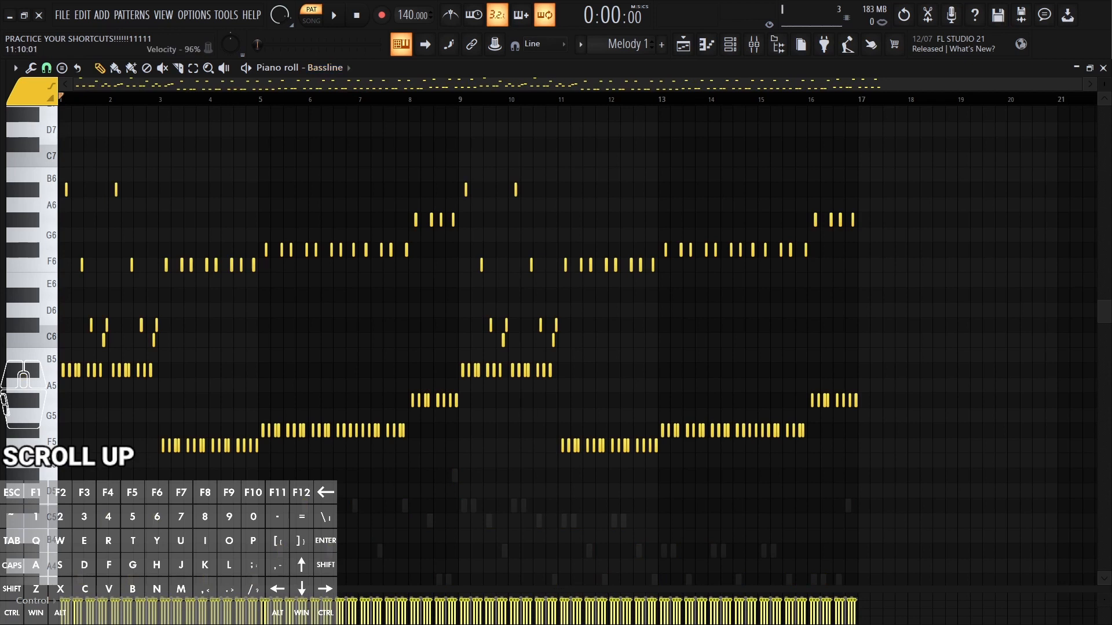
Step: Open the Bassline plugin window from the Piano roll, and switch to the Lead channel to open and close its plugin window
{"action": "right_click", "coordinate": [333, 70]}
{"action": "left_click", "coordinate": [437, 127]}
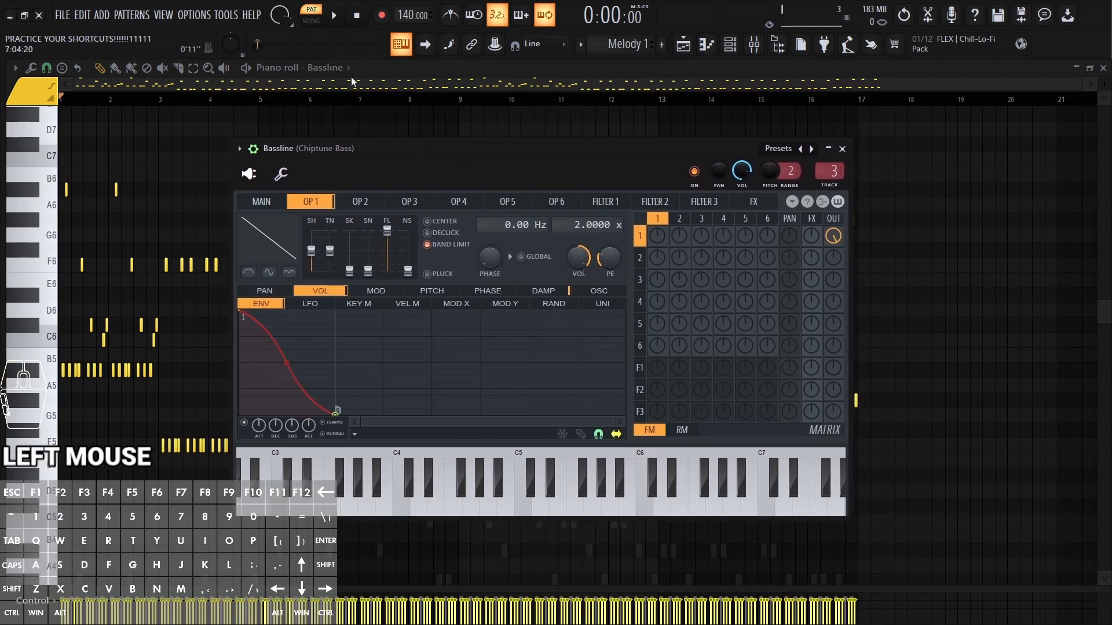
{"action": "scroll", "coordinate": [324, 68], "scroll_direction": "up", "scroll_amount": 1}
{"action": "right_click", "coordinate": [324, 67]}
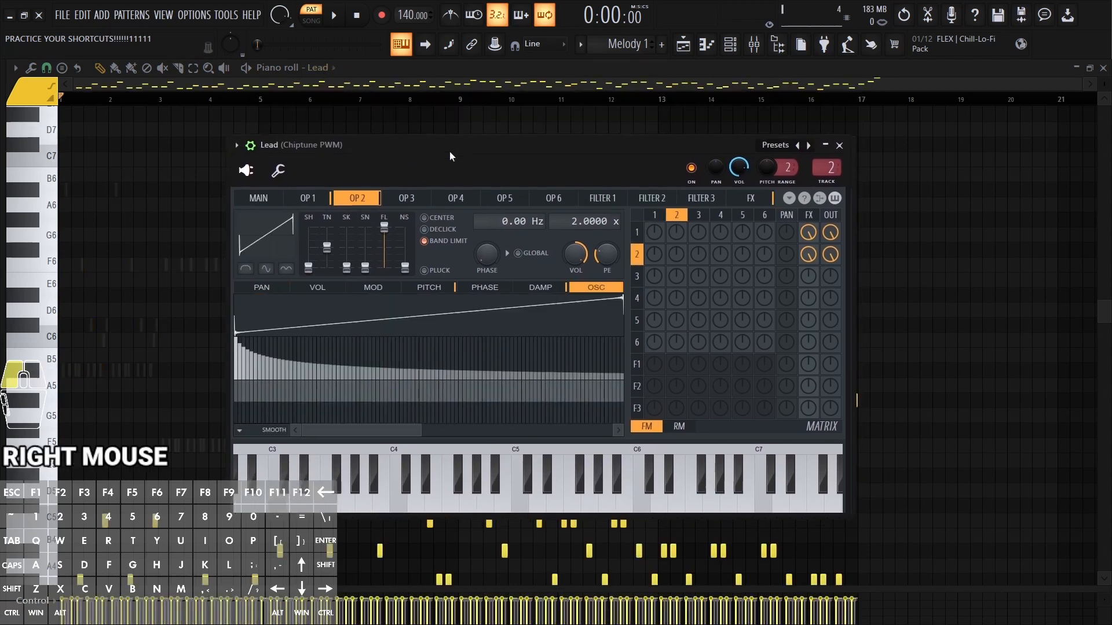
{"action": "left_click_drag", "start_coordinate": [451, 156], "coordinate": [373, 175]}
{"action": "left_click", "coordinate": [761, 165]}
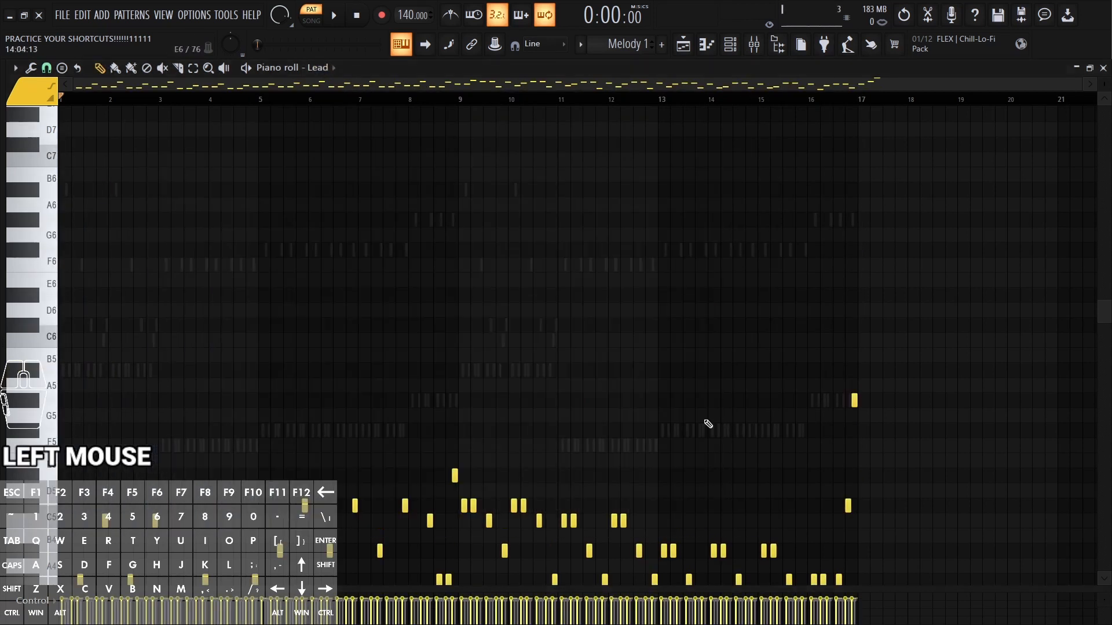
Step: Browse the Piano roll options from Tools to Snap, and bring them up again over the note grid to view the Edit commands
{"action": "key", "text": "ctrl"}
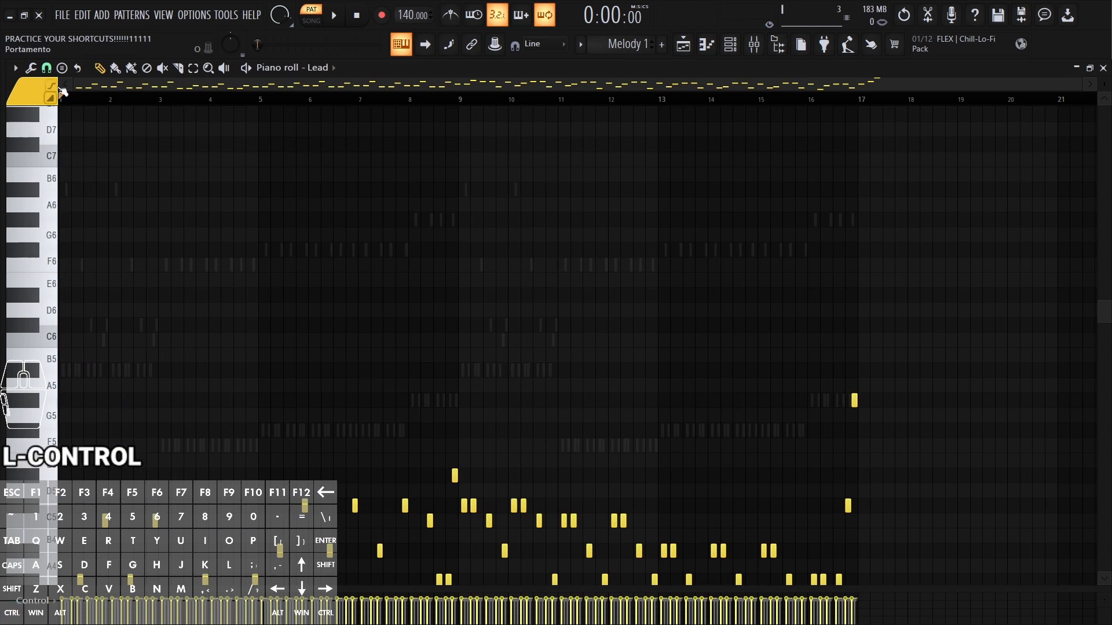
{"action": "left_click", "coordinate": [16, 71]}
{"action": "mouse_move", "coordinate": [26, 98]}
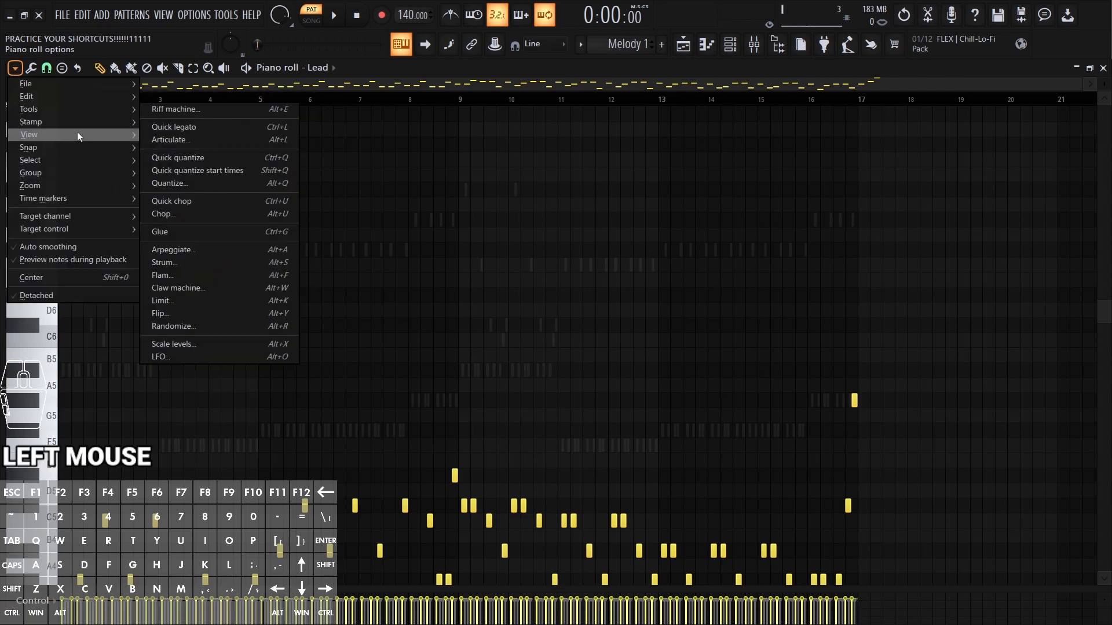
{"action": "mouse_move", "coordinate": [78, 131]}
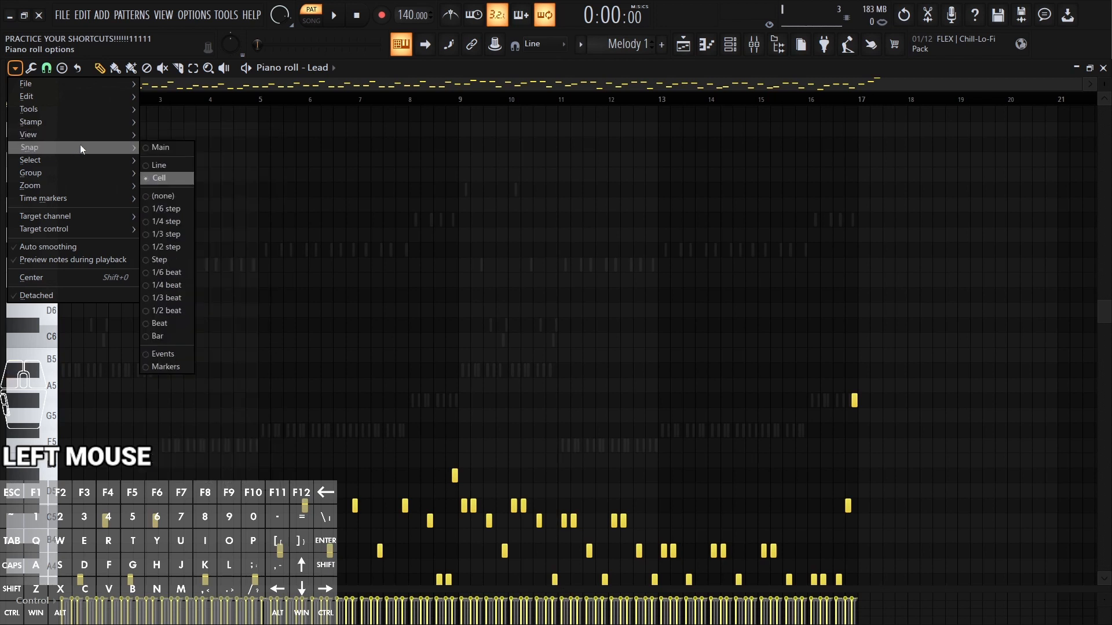
{"action": "key", "text": "Escape"}
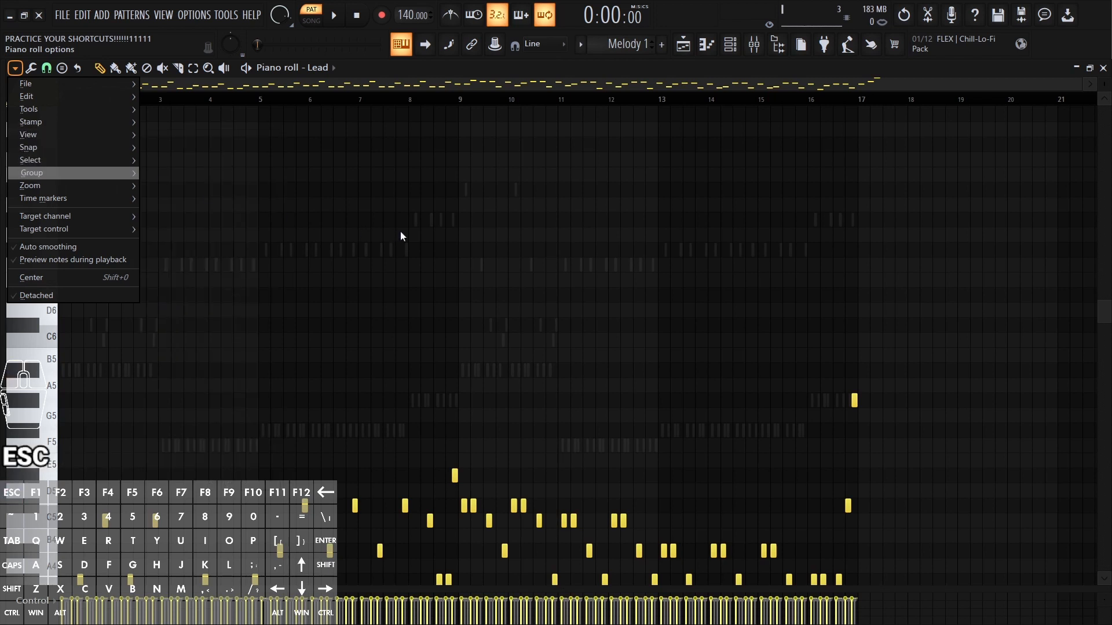
{"action": "right_click", "coordinate": [472, 243]}
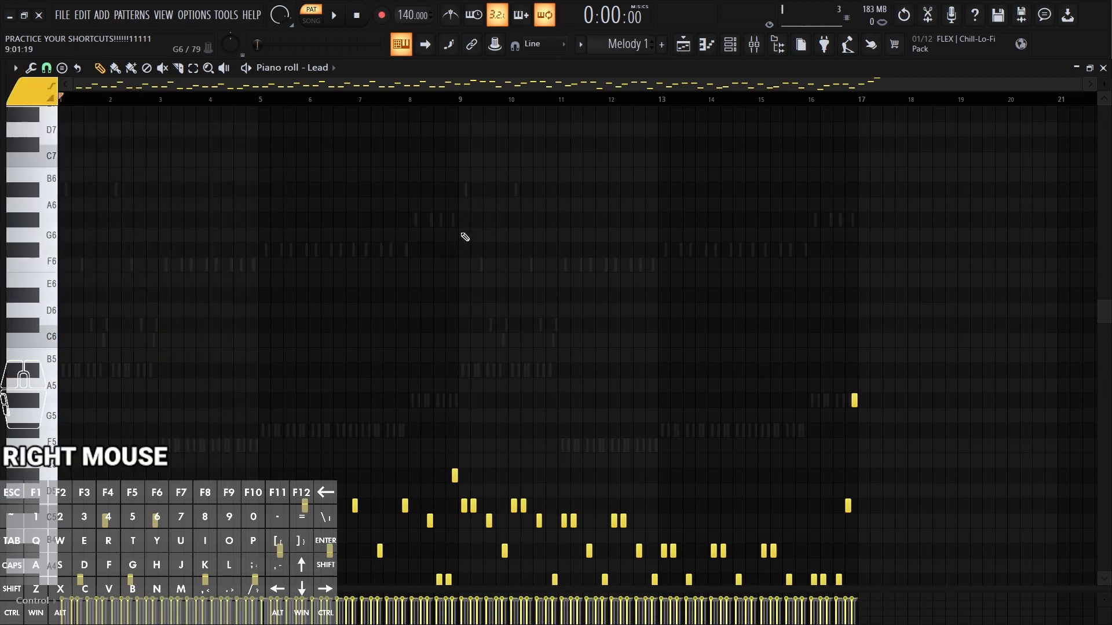
{"action": "key", "text": "F3"}
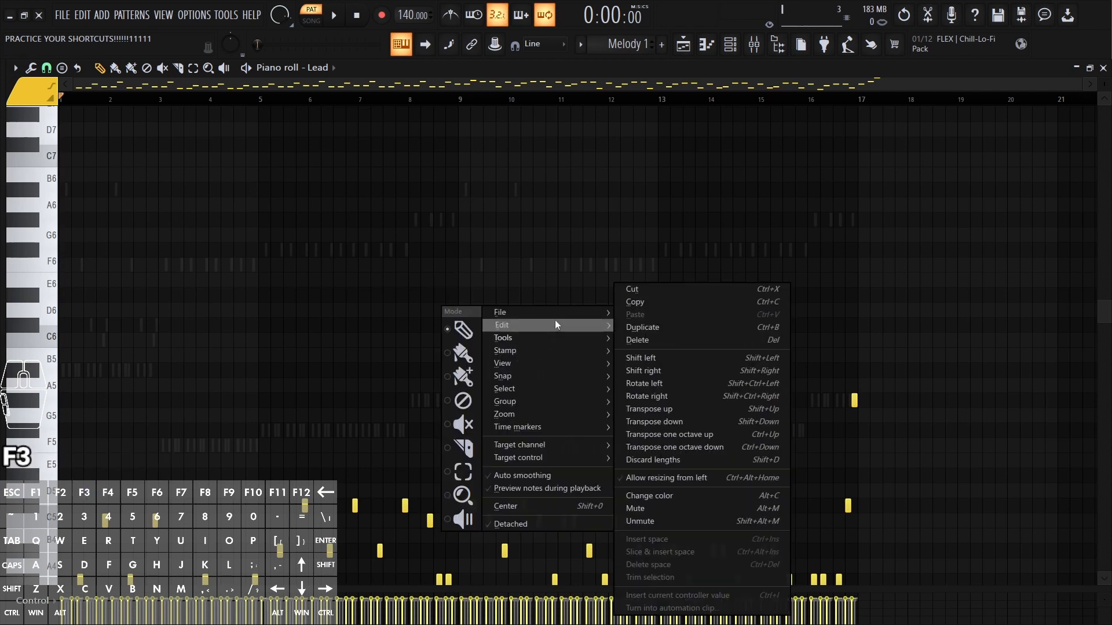
{"action": "right_click", "coordinate": [529, 228]}
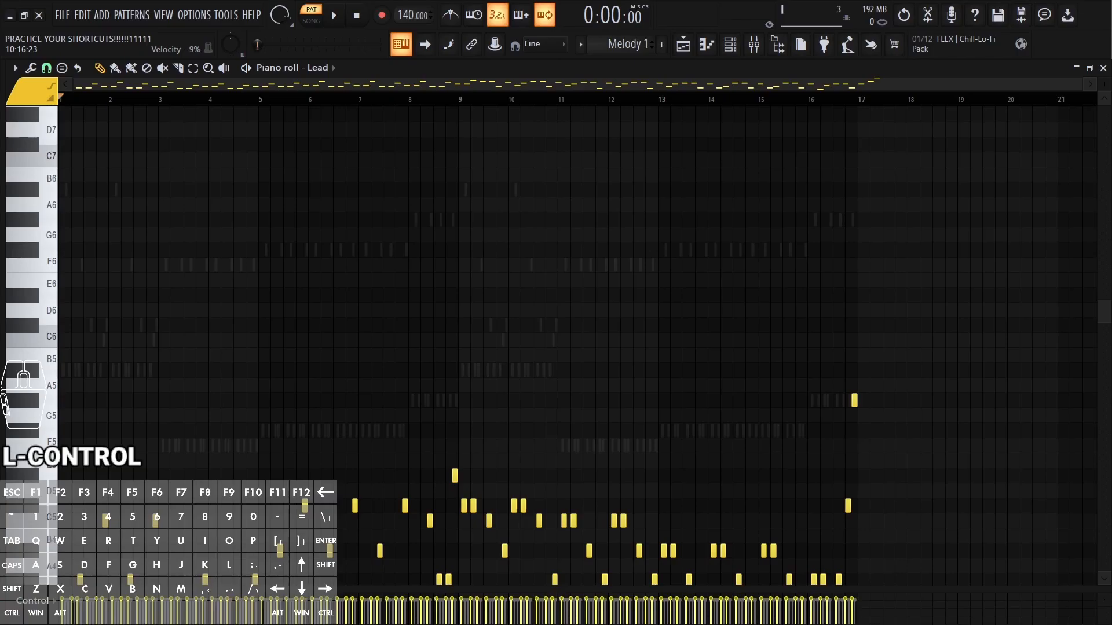
Step: Show the Playlist and the Mixer, and reposition the Mixer window over the Playlist
{"action": "key", "text": "F5"}
{"action": "key", "text": "F9"}
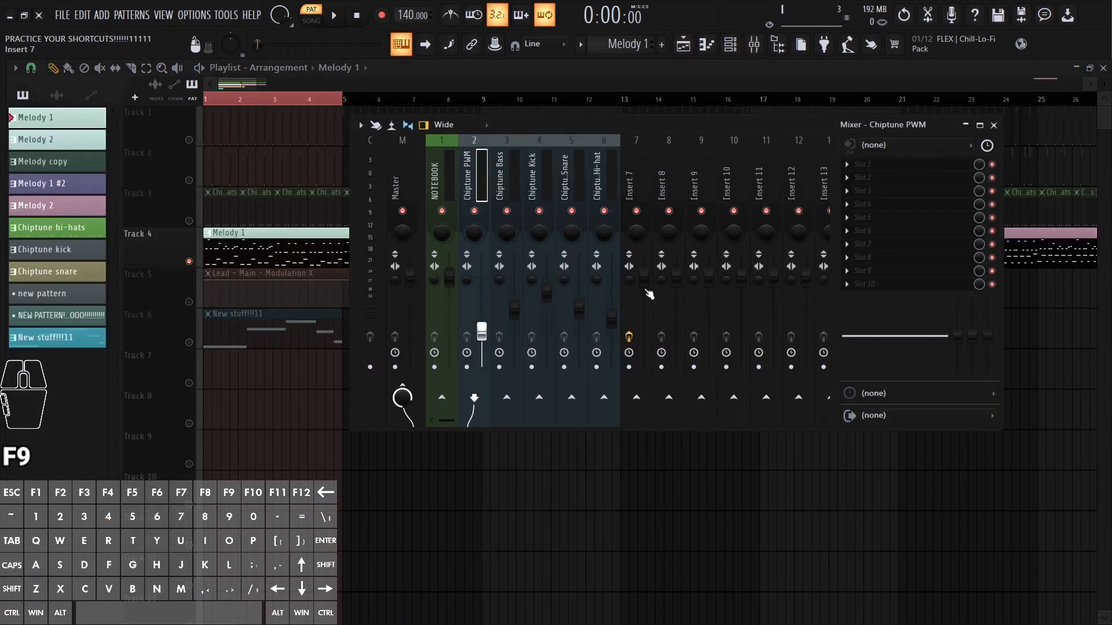
{"action": "left_click_drag", "start_coordinate": [704, 118], "coordinate": [650, 161]}
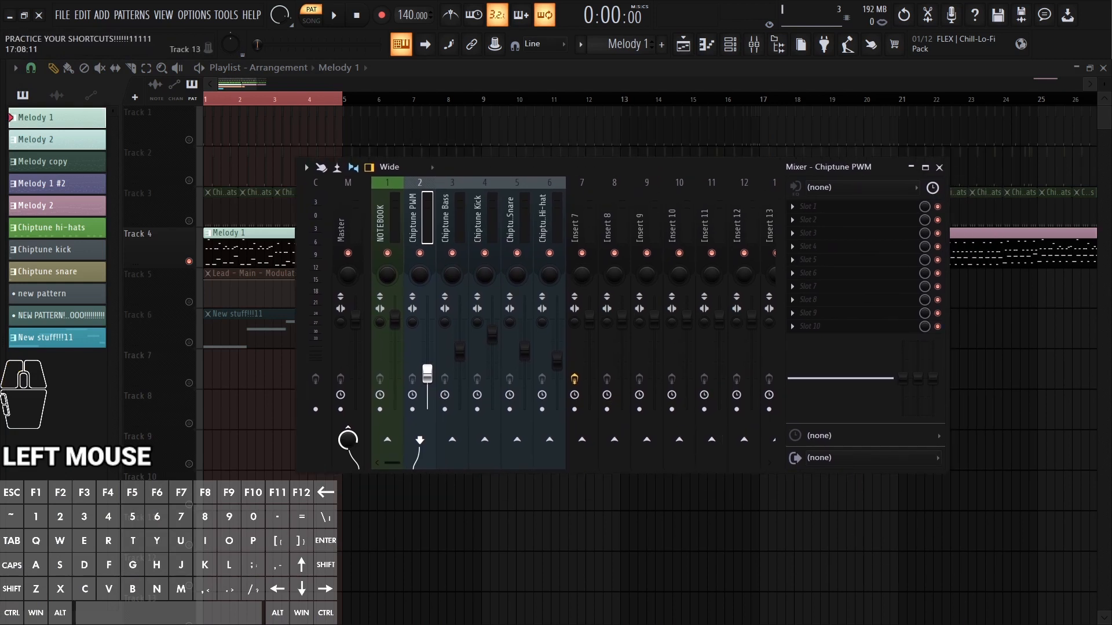
{"action": "left_click_drag", "start_coordinate": [650, 160], "coordinate": [697, 116]}
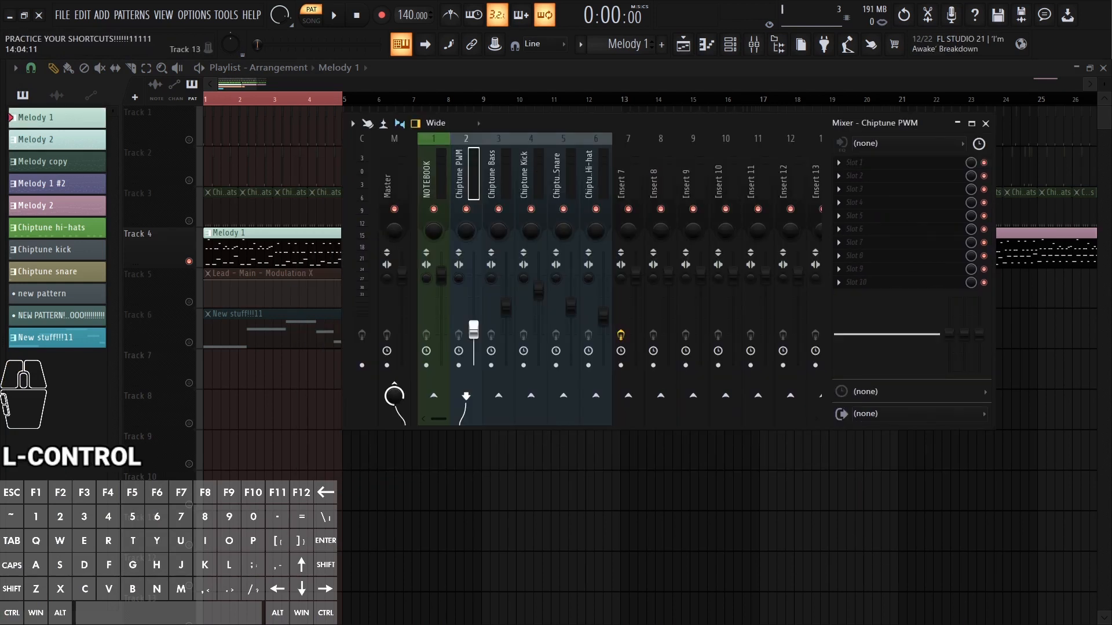
Step: Show the Channel rack, select the Default channel and route it to mixer track Insert 9
{"action": "key", "text": "F6"}
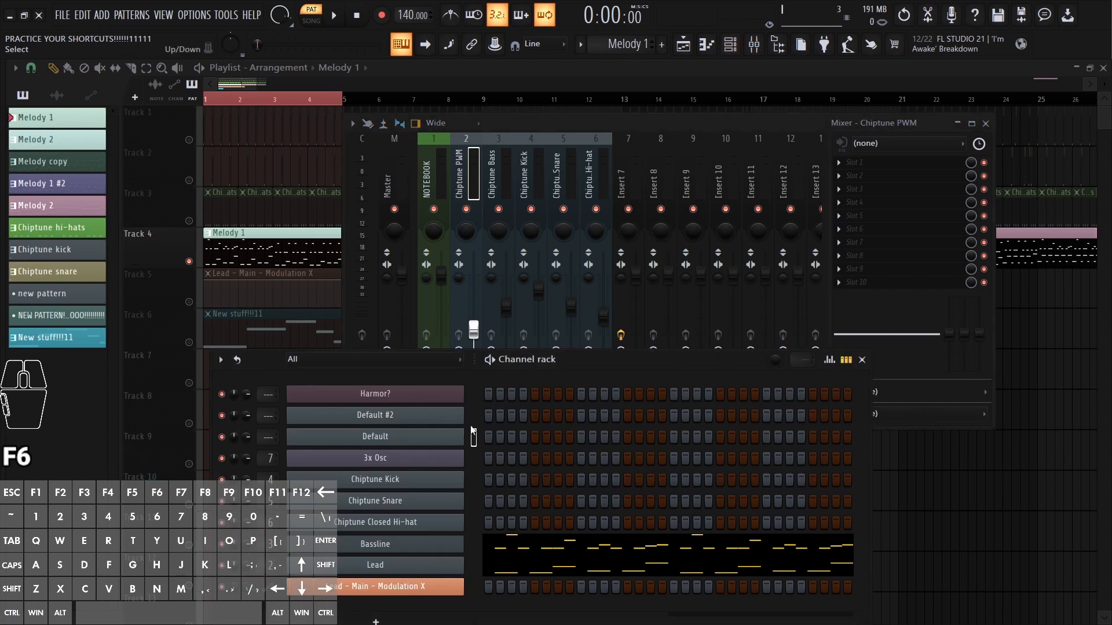
{"action": "left_click", "coordinate": [471, 428]}
{"action": "left_click", "coordinate": [716, 168]}
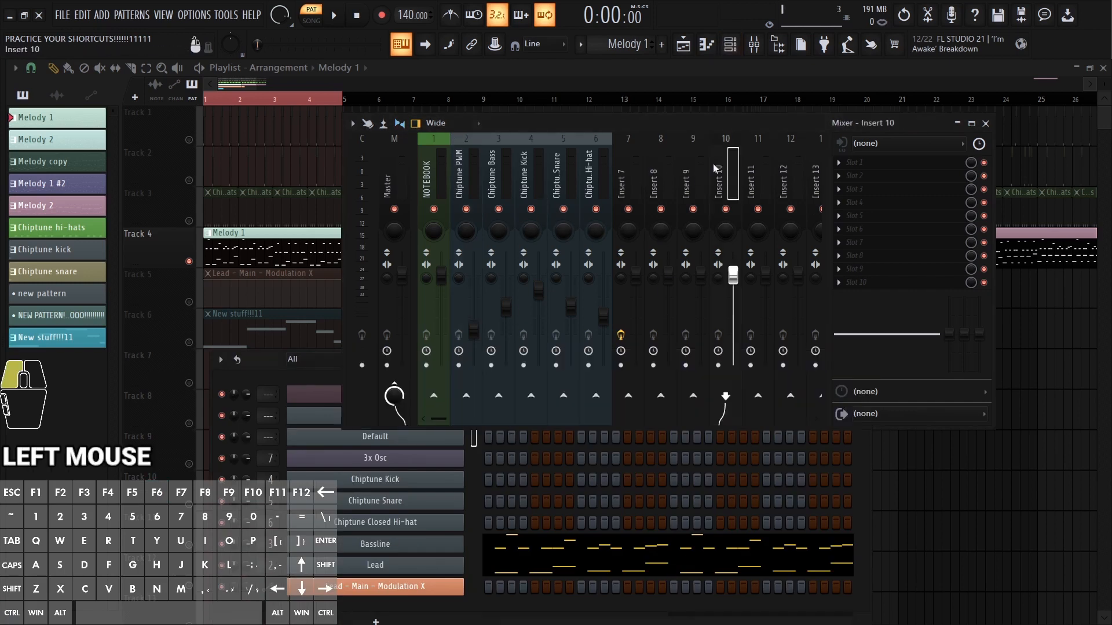
{"action": "left_click", "coordinate": [693, 177]}
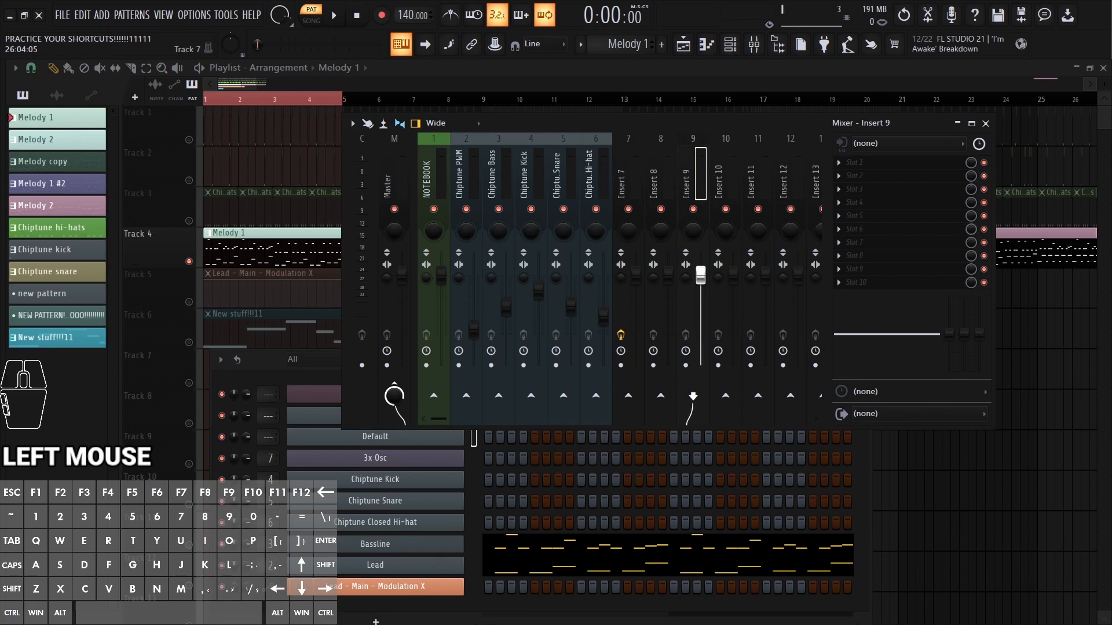
{"action": "key", "text": "ctrl+l"}
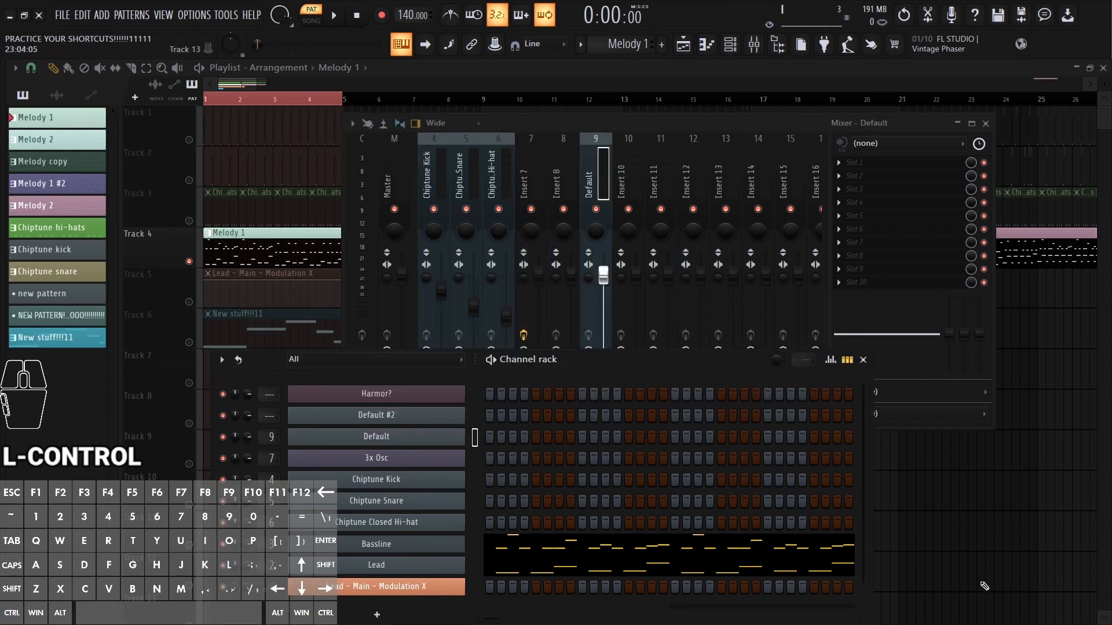
Step: Route the Harmor? and Default #2 channels together to mixer track Insert 11, and bring the Channel rack in front
{"action": "left_click", "coordinate": [473, 395]}
{"action": "right_click", "coordinate": [474, 417]}
{"action": "left_click", "coordinate": [665, 165]}
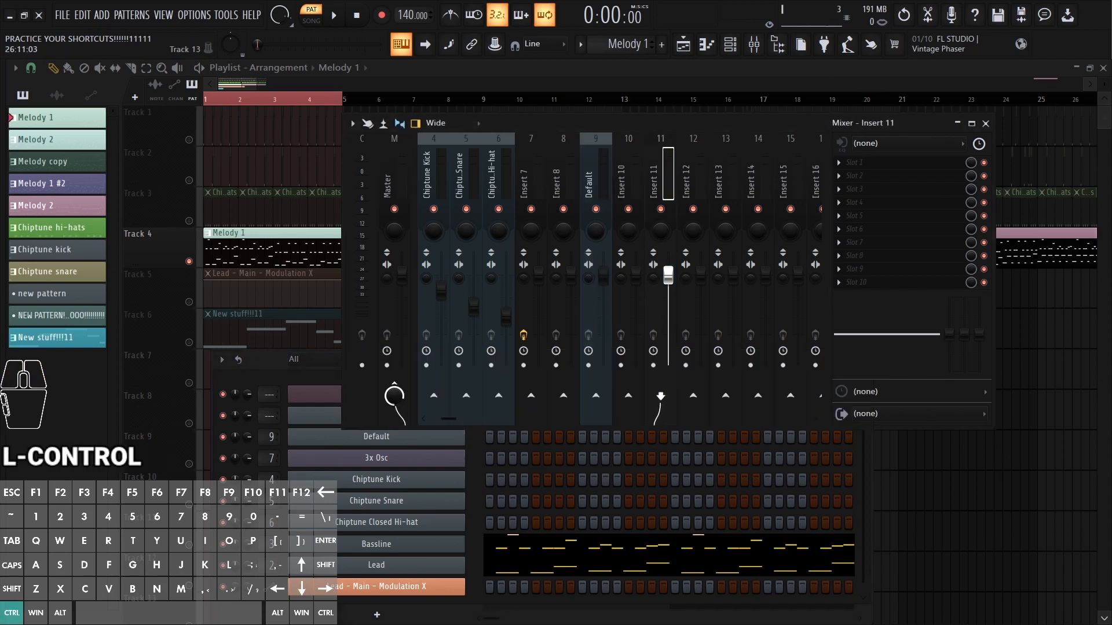
{"action": "key", "text": "ctrl+l"}
{"action": "left_click_drag", "start_coordinate": [680, 125], "coordinate": [686, 100]}
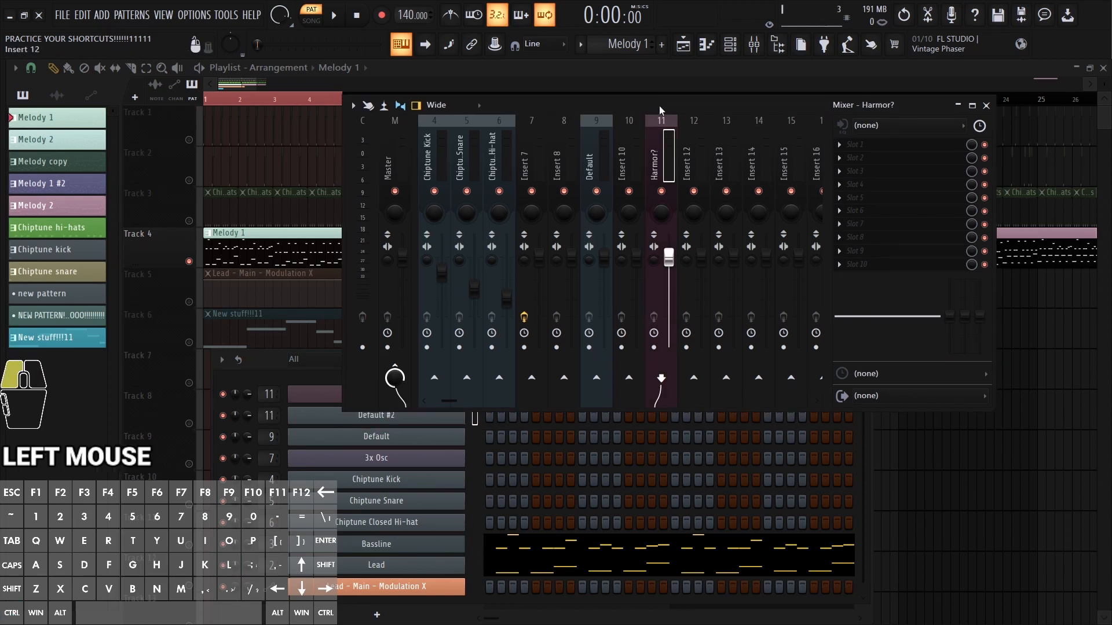
{"action": "left_click", "coordinate": [311, 372]}
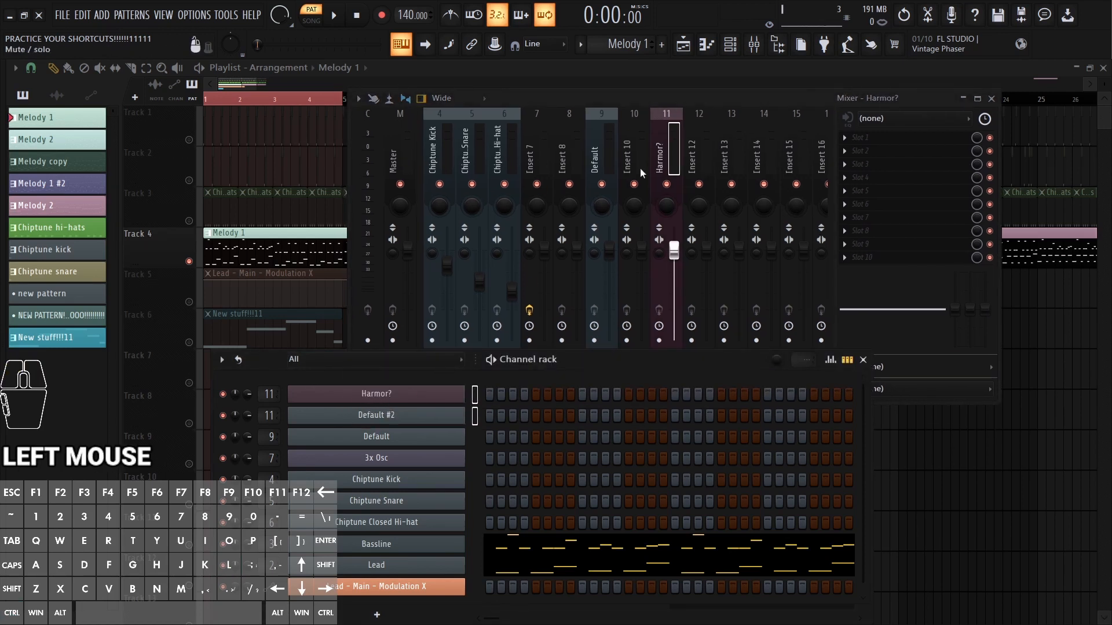
Step: Reset the names of mixer tracks 11 and 9, and unassign Harmor?, Default #2, Default and 3x Osc from their mixer tracks
{"action": "left_click", "coordinate": [682, 146]}
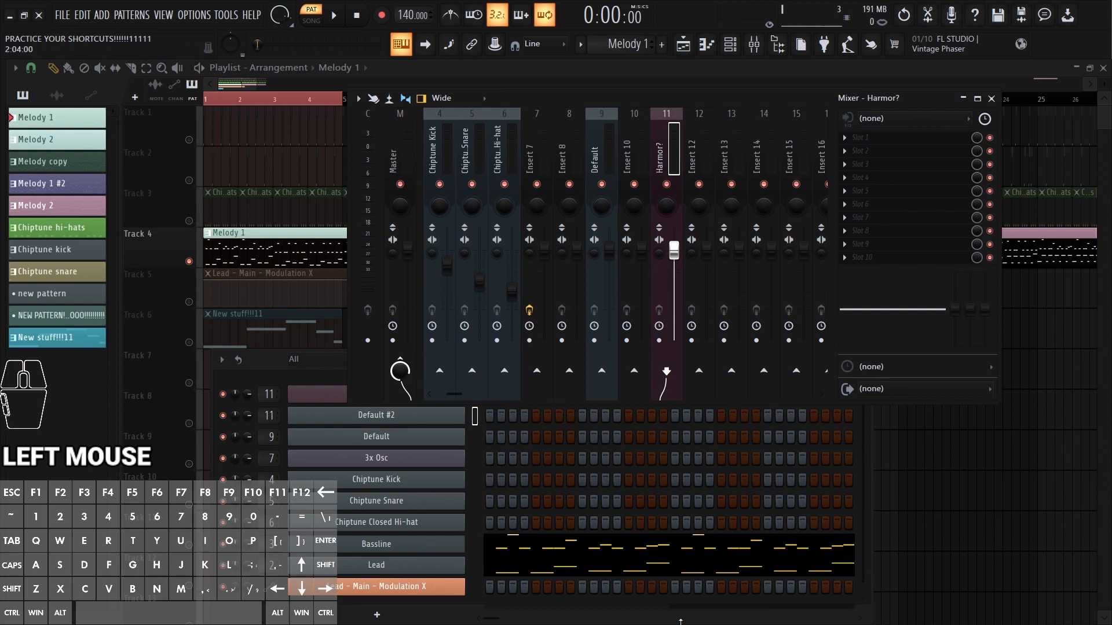
{"action": "right_click", "coordinate": [675, 147]}
{"action": "key", "text": "e"}
{"action": "key", "text": "Return"}
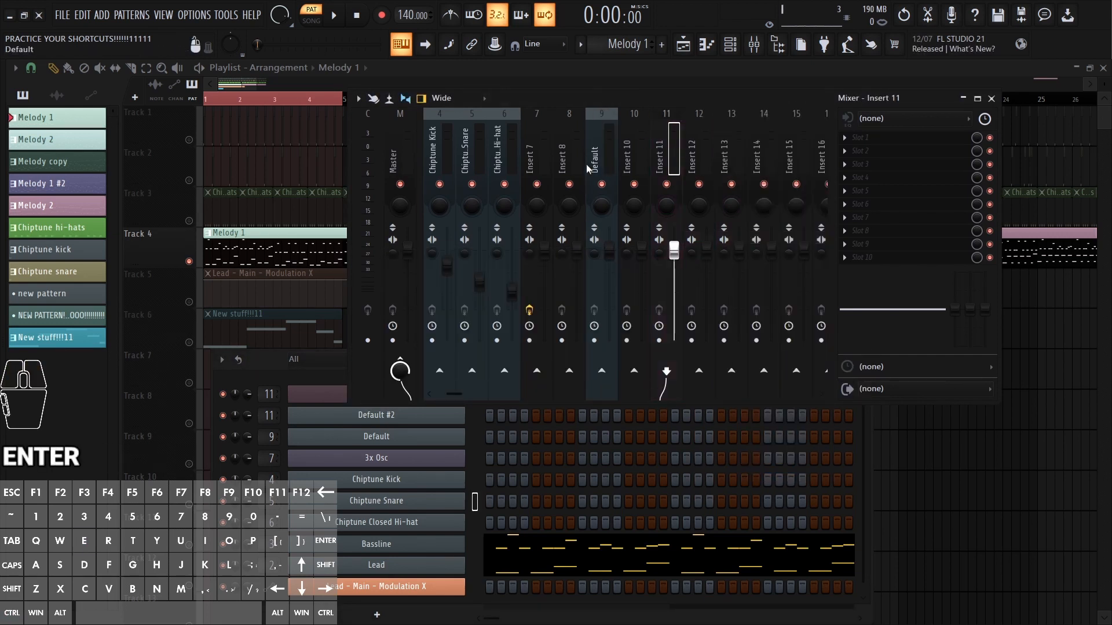
{"action": "right_click", "coordinate": [588, 168]}
{"action": "key", "text": "e"}
{"action": "key", "text": "Return"}
{"action": "left_click", "coordinate": [261, 395]}
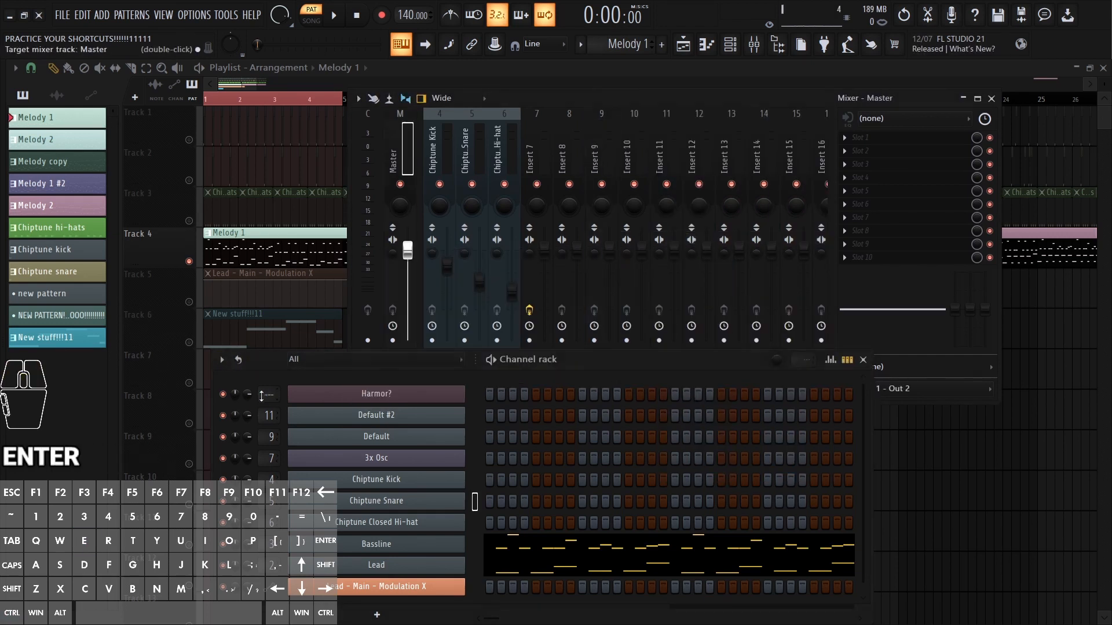
{"action": "middle_click", "coordinate": [261, 396]}
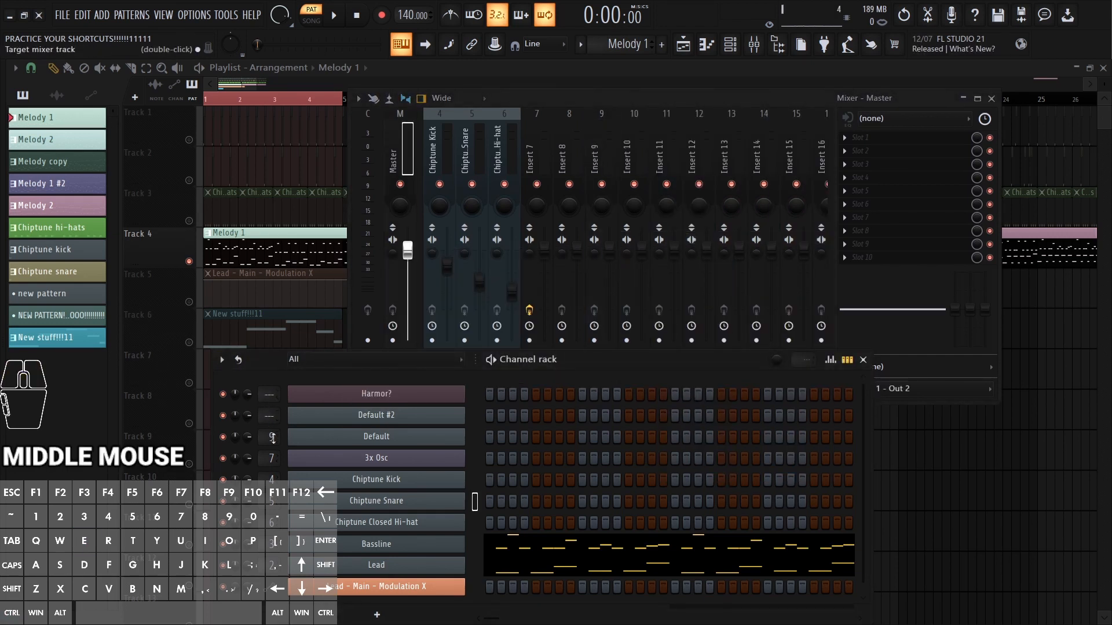
Step: Route the Harmor?, Default #2, Default and 3x Osc channels to consecutive mixer tracks starting at Insert 9
{"action": "left_click", "coordinate": [476, 396]}
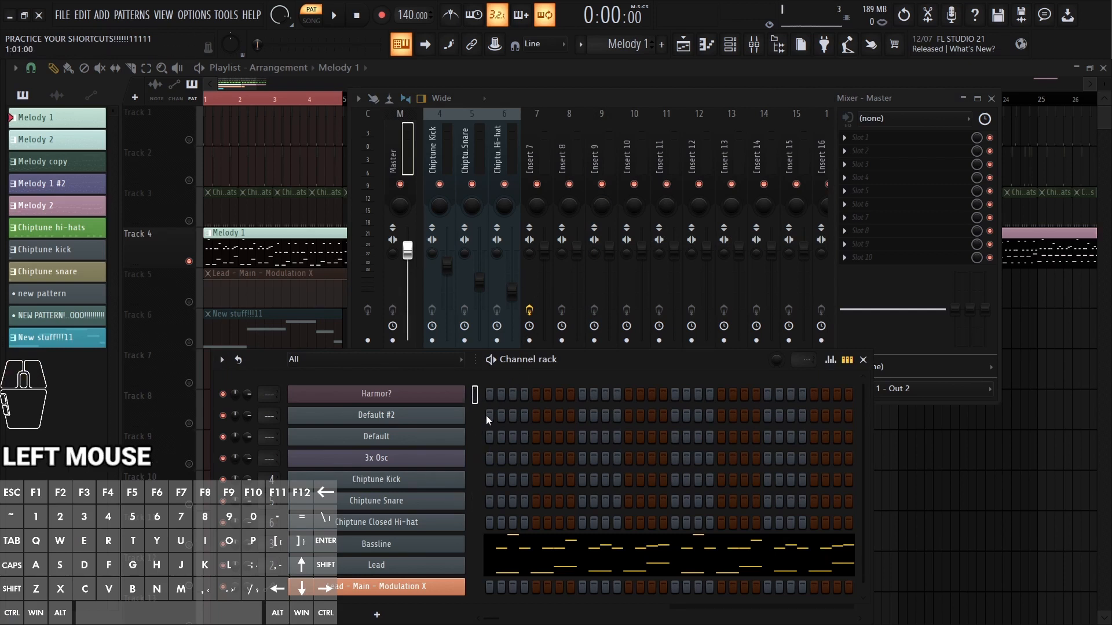
{"action": "right_click", "coordinate": [476, 421]}
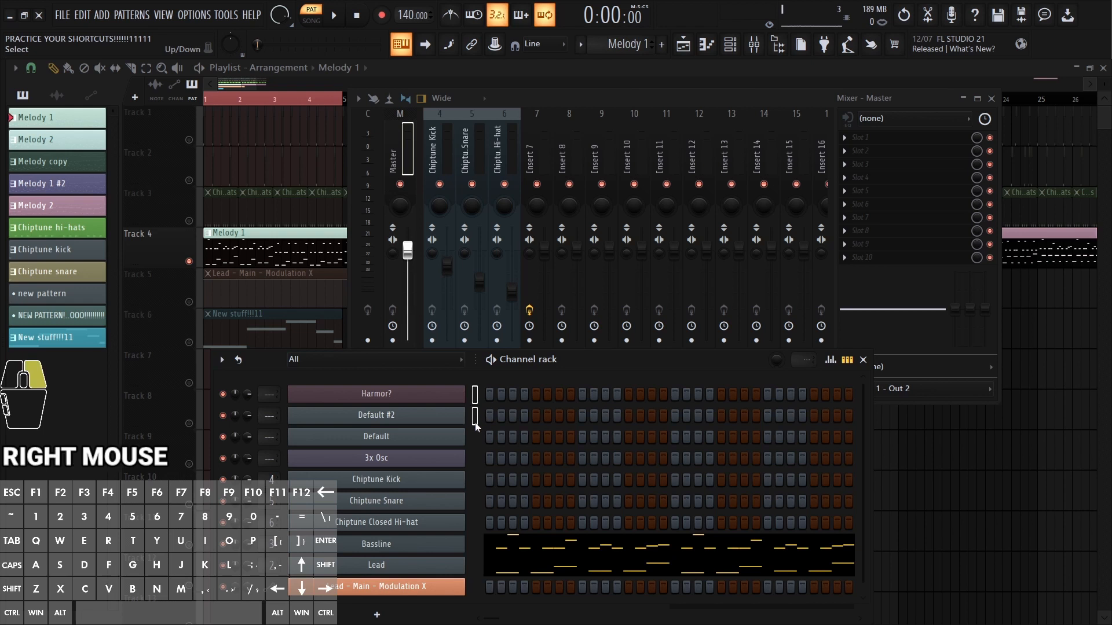
{"action": "left_click", "coordinate": [617, 130]}
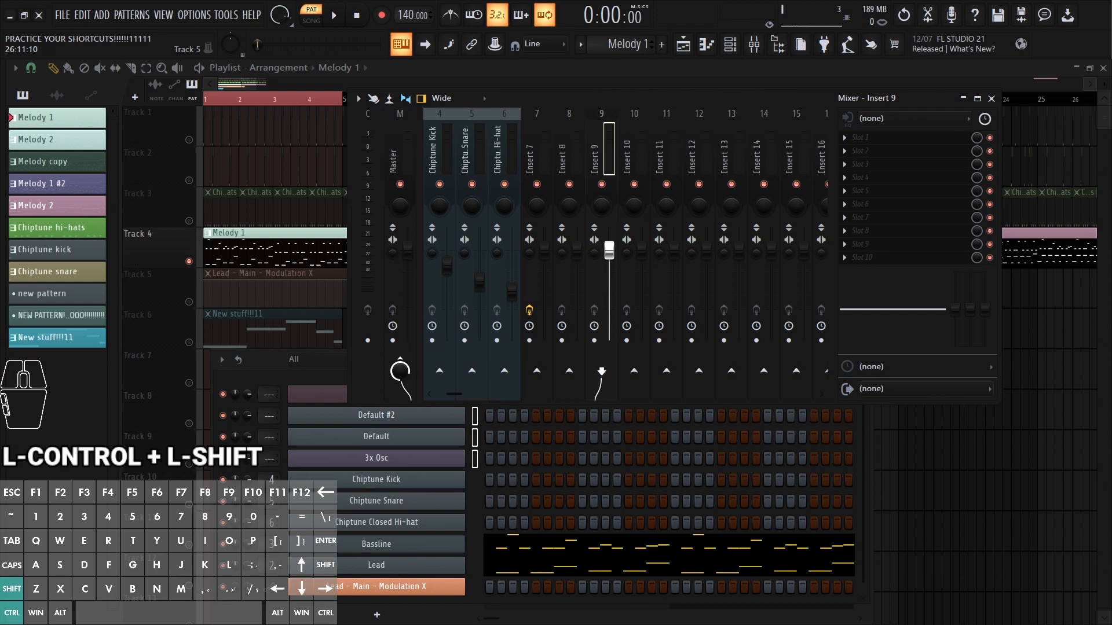
{"action": "key", "text": "ctrl+shift+l"}
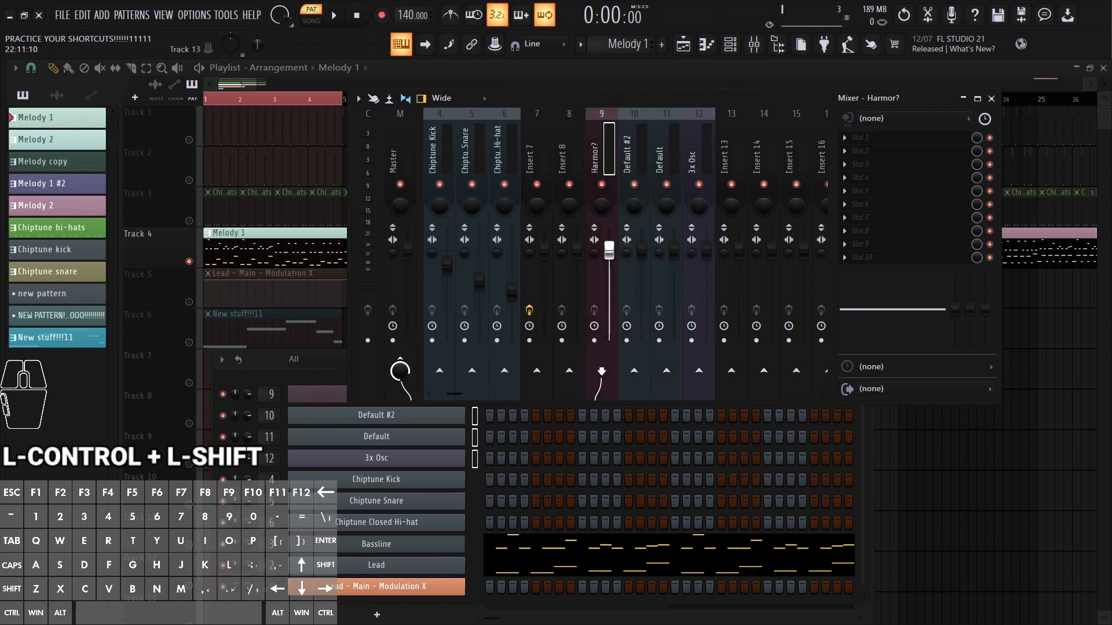
Step: Select the adjacent mixer tracks Insert 17 to Insert 21 together
{"action": "scroll", "coordinate": [623, 126], "scroll_direction": "down", "scroll_amount": 3}
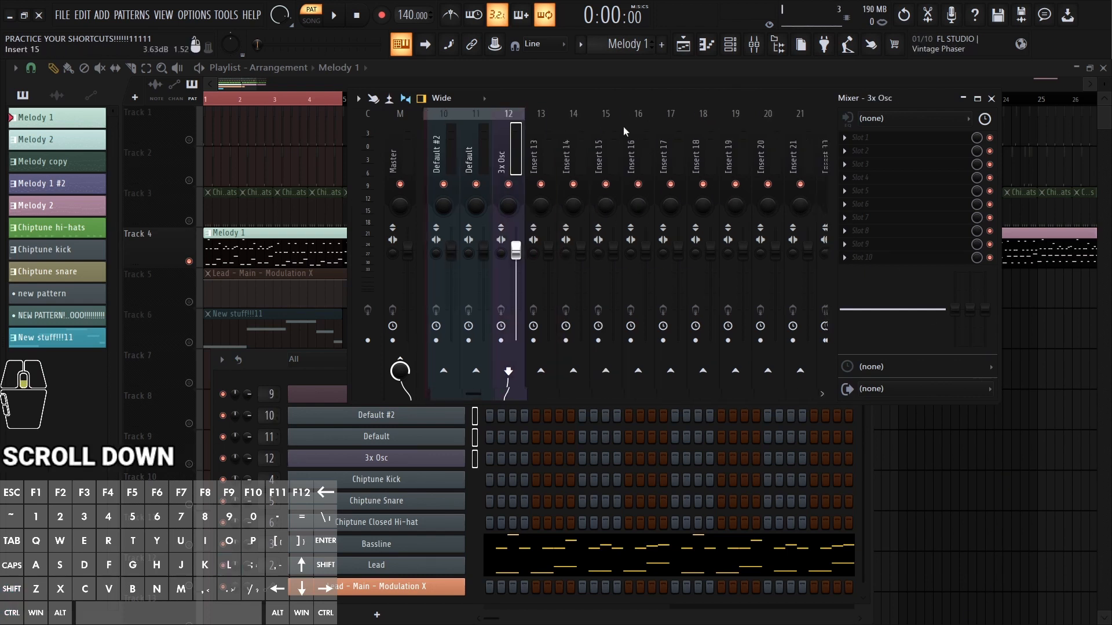
{"action": "left_click_drag", "start_coordinate": [568, 150], "coordinate": [527, 147]}
{"action": "mouse_move", "coordinate": [741, 147]}
{"action": "left_mouse_down"}
{"action": "mouse_move", "coordinate": [571, 156]}
{"action": "mouse_move", "coordinate": [725, 144]}
{"action": "left_mouse_up"}
{"action": "scroll", "coordinate": [571, 154], "scroll_direction": "up", "scroll_amount": 4}
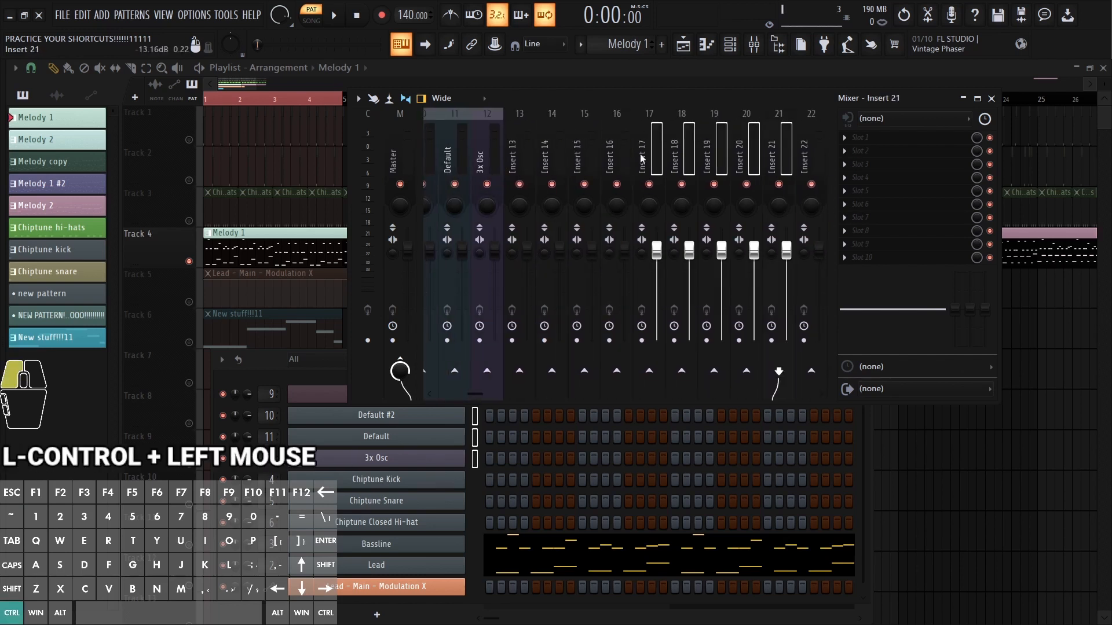
Step: Select Insert 13 and add non-adjacent mixer tracks to the selection, including Insert 15 to 19 and Insert 39 to 42
{"action": "left_click", "coordinate": [515, 142]}
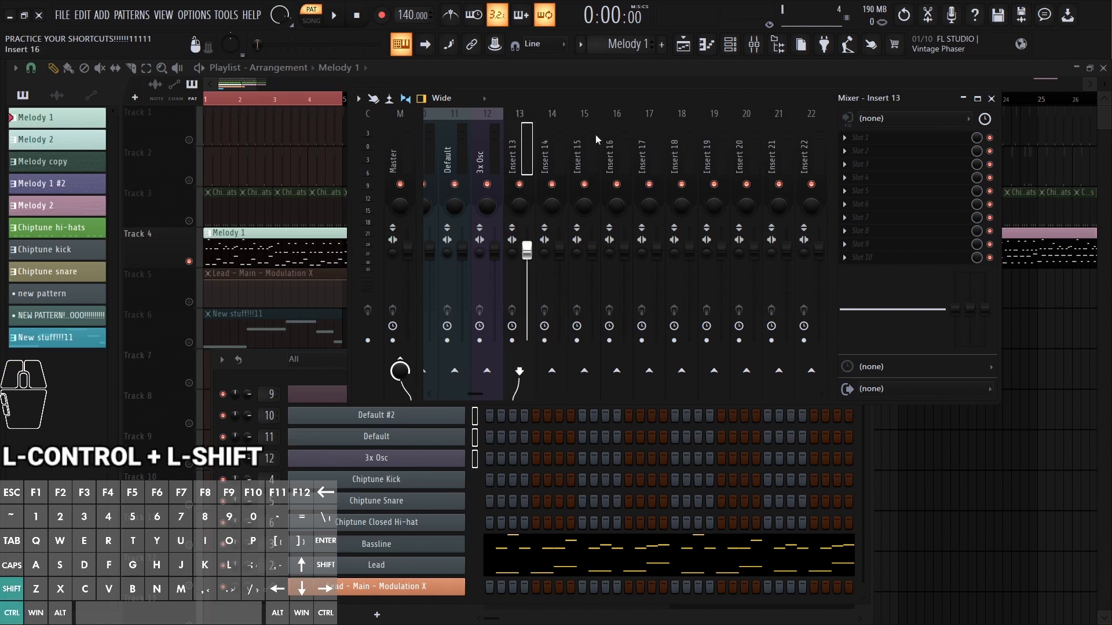
{"action": "left_click_drag", "start_coordinate": [597, 143], "coordinate": [640, 152]}
{"action": "scroll", "coordinate": [743, 142], "scroll_direction": "down", "scroll_amount": 5}
{"action": "left_click_drag", "start_coordinate": [683, 143], "coordinate": [608, 142]}
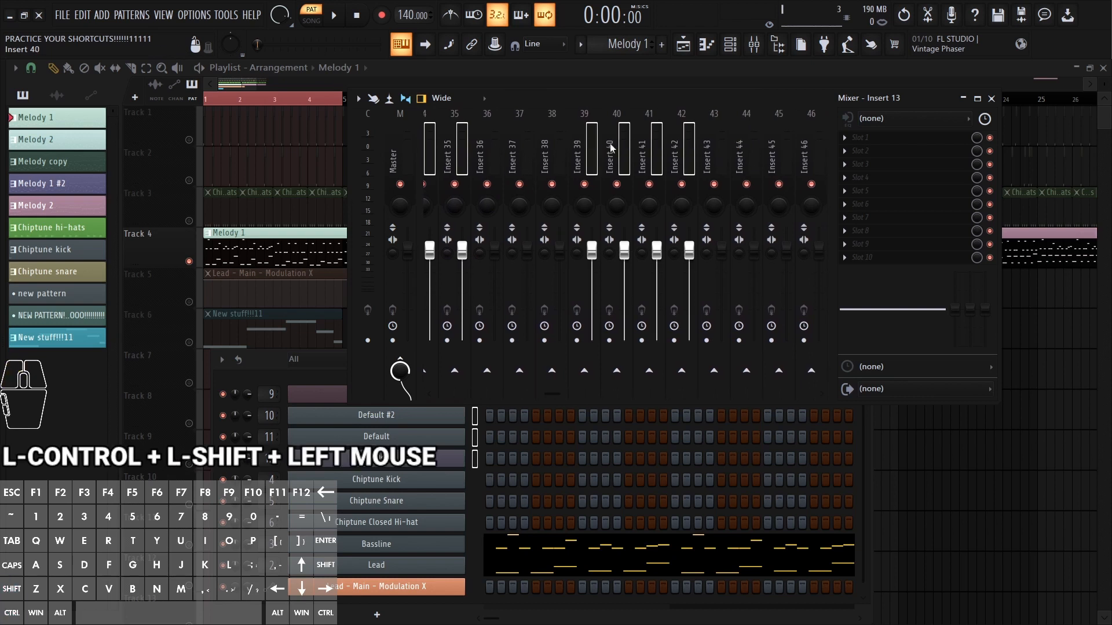
{"action": "scroll", "coordinate": [631, 143], "scroll_direction": "up", "scroll_amount": 8}
{"action": "scroll", "coordinate": [541, 142], "scroll_direction": "up", "scroll_amount": 1}
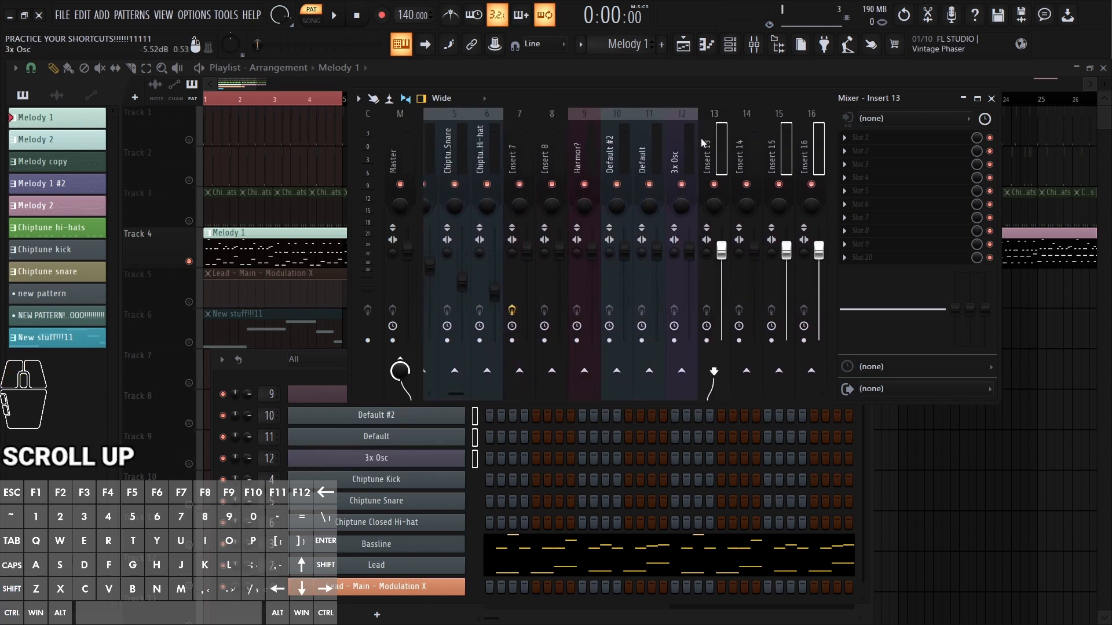
Step: Move the 3x Osc mixer track one position ahead of the Default track
{"action": "key", "text": "ctrl+Left"}
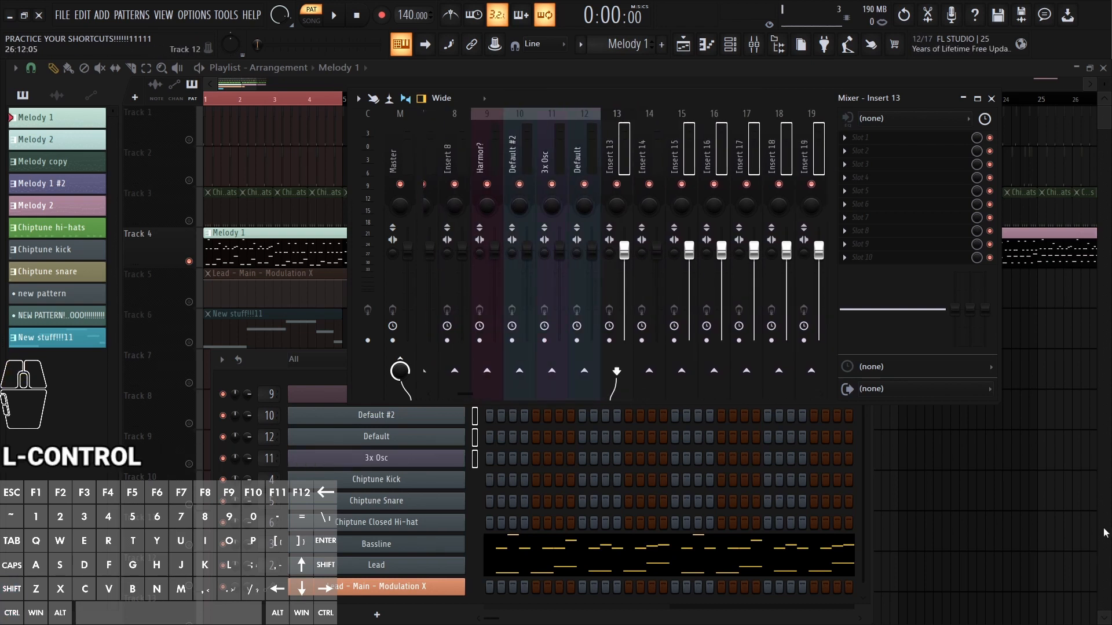
{"action": "scroll", "coordinate": [695, 185], "scroll_direction": "down", "scroll_amount": 3}
{"action": "scroll", "coordinate": [666, 157], "scroll_direction": "up", "scroll_amount": 1}
{"action": "scroll", "coordinate": [628, 132], "scroll_direction": "down", "scroll_amount": 3}
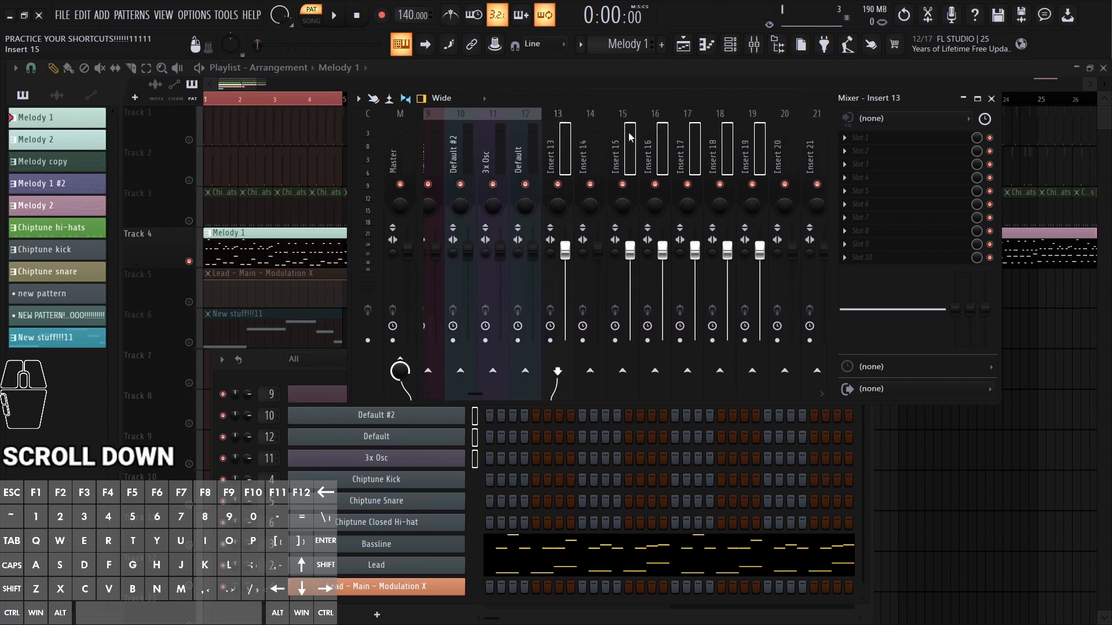
{"action": "scroll", "coordinate": [666, 174], "scroll_direction": "up", "scroll_amount": 4}
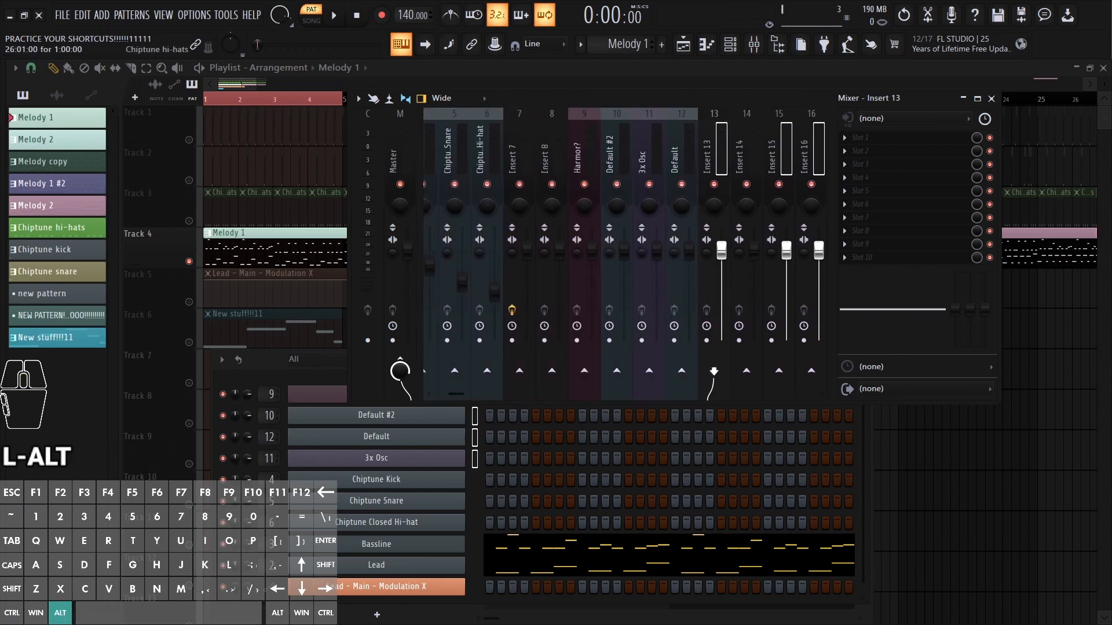
Step: Move the selected mixer tracks towards the Master until the first one sits in position 4
{"action": "key", "text": "alt+Left"}
{"action": "key", "text": "alt+Left"}
{"action": "key", "text": "alt+Left"}
{"action": "key", "text": "alt+Left"}
{"action": "key", "text": "alt+Left"}
{"action": "key", "text": "alt+Left"}
{"action": "key", "text": "alt+Left"}
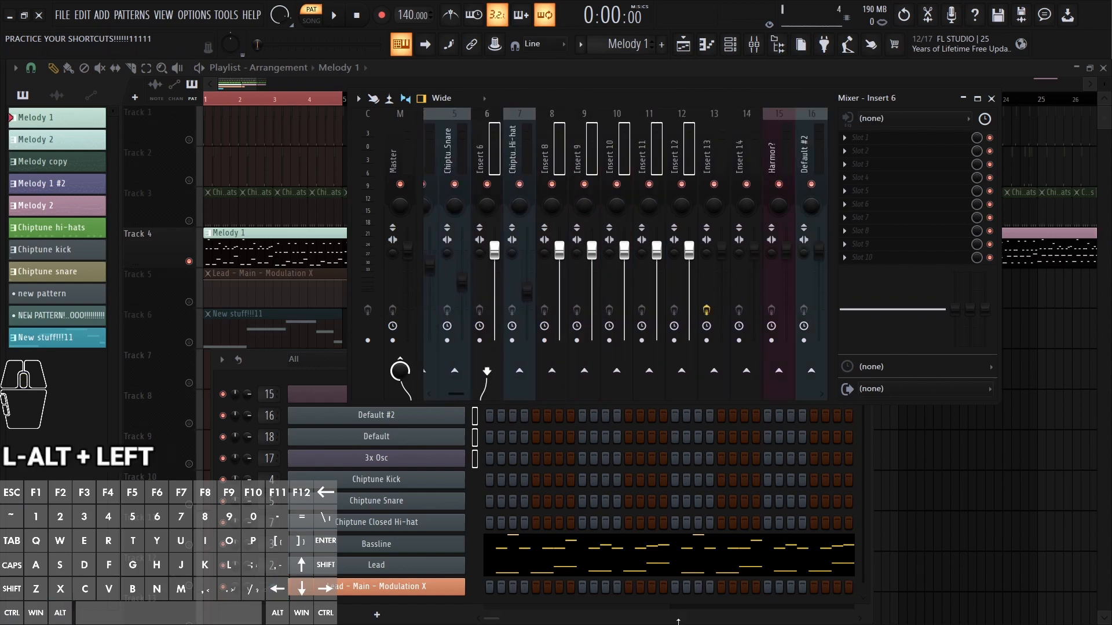
{"action": "scroll", "coordinate": [686, 190], "scroll_direction": "up", "scroll_amount": 3}
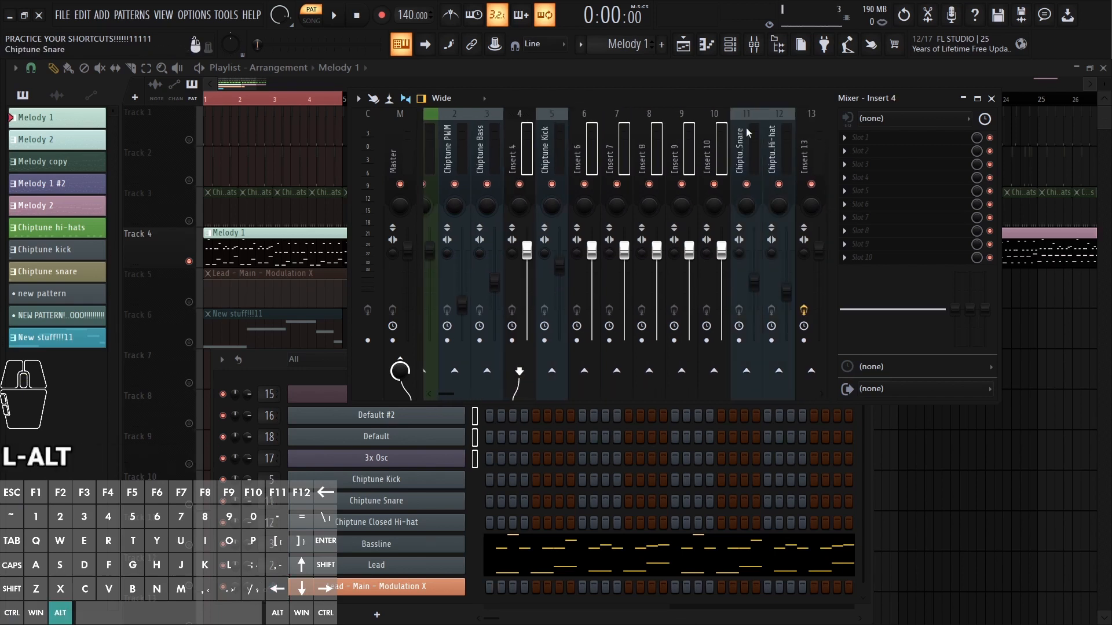
Step: Move the selected mixer tracks away from the Master until the first one sits in position 13
{"action": "key", "text": "alt+Right"}
{"action": "key", "text": "alt+Right"}
{"action": "key", "text": "alt+Right"}
{"action": "key", "text": "alt+Right"}
{"action": "key", "text": "alt+Right"}
{"action": "key", "text": "alt+Right"}
{"action": "key", "text": "alt+Right"}
{"action": "key", "text": "alt+Right"}
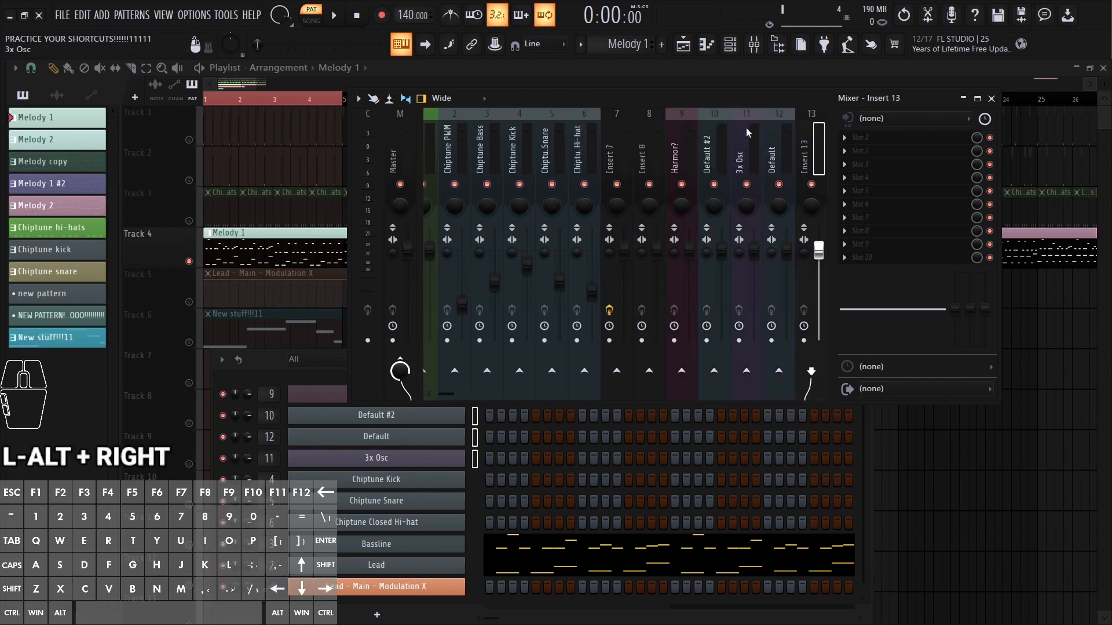
Step: Select the Chiptune Bass mixer track and move it away from the Master to position 7
{"action": "scroll", "coordinate": [746, 127], "scroll_direction": "down", "scroll_amount": 5}
{"action": "scroll", "coordinate": [740, 129], "scroll_direction": "up", "scroll_amount": 6}
{"action": "left_click", "coordinate": [497, 150]}
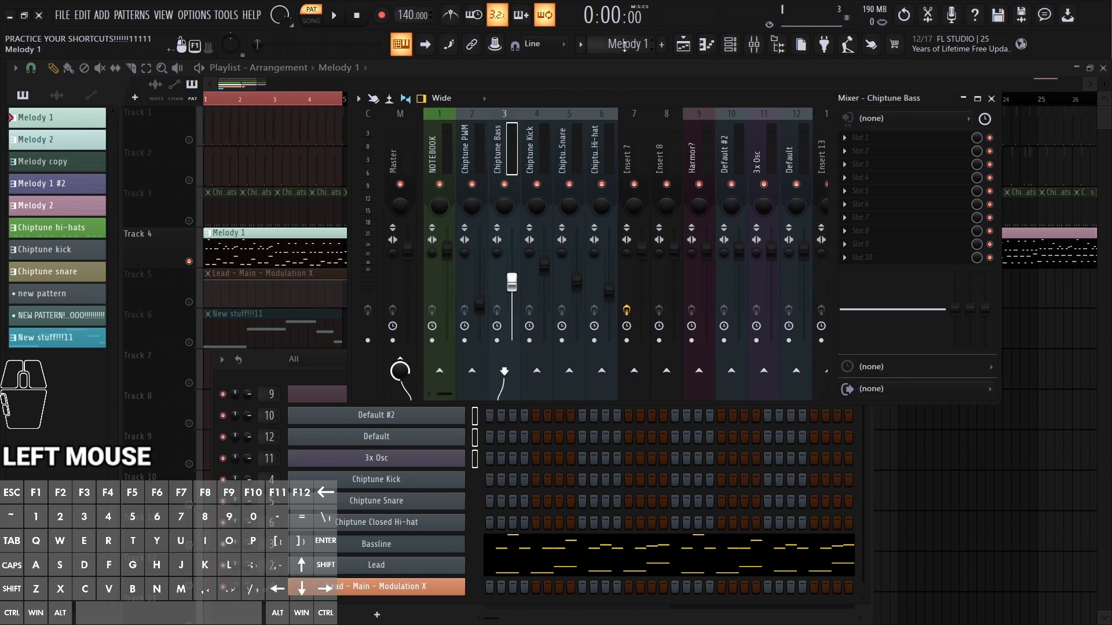
{"action": "key", "text": "alt+Right"}
{"action": "key", "text": "alt+Right"}
{"action": "key", "text": "alt+Right"}
{"action": "key", "text": "alt+Right"}
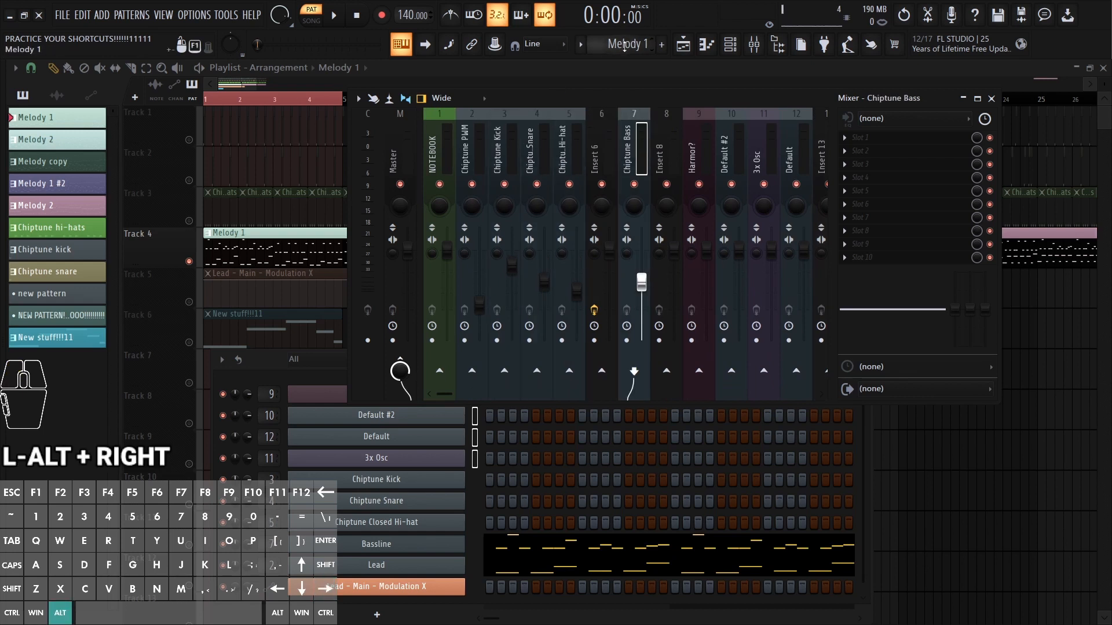
Step: Move the Chiptune Bass mixer track back towards the Master and place it in position 3
{"action": "key", "text": "alt+Left"}
{"action": "key", "text": "alt+Left"}
{"action": "key", "text": "alt+Left"}
{"action": "key", "text": "alt+Left"}
{"action": "key", "text": "alt+Left"}
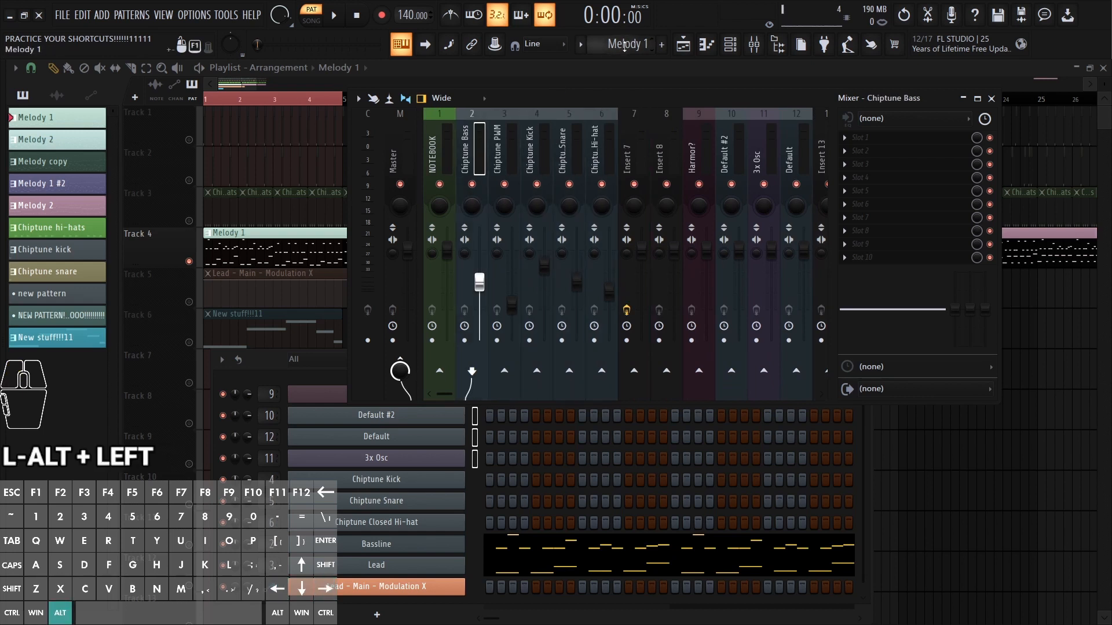
{"action": "scroll", "coordinate": [670, 129], "scroll_direction": "down", "scroll_amount": 2}
{"action": "scroll", "coordinate": [671, 130], "scroll_direction": "up", "scroll_amount": 1}
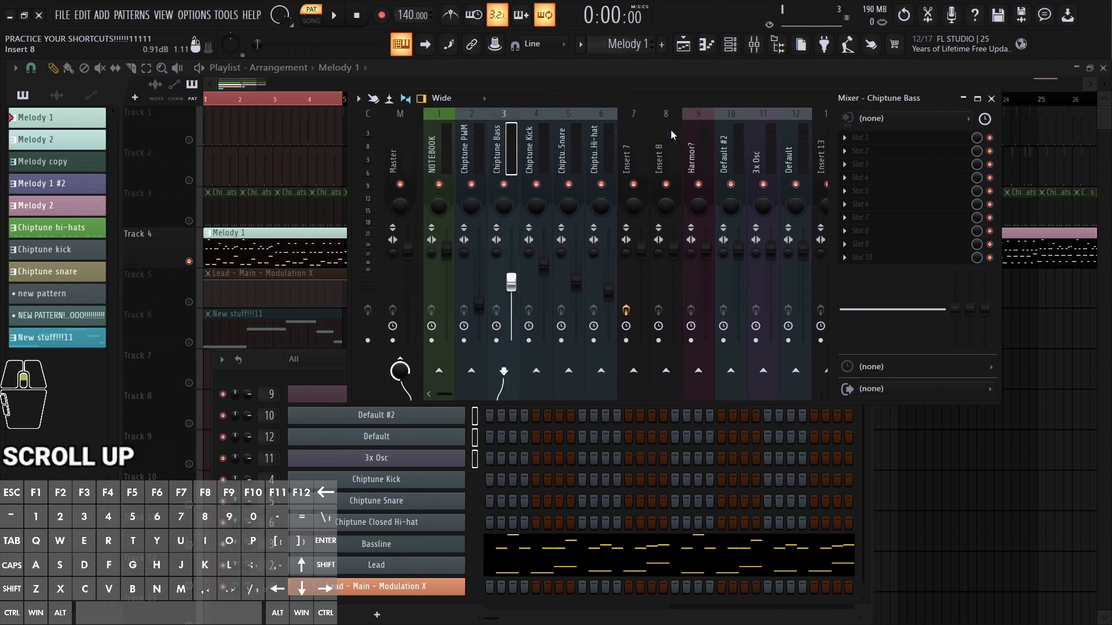
Step: Select the adjacent mixer tracks Insert 14 to Insert 20 together
{"action": "left_click", "coordinate": [671, 130]}
{"action": "key", "text": "ctrl"}
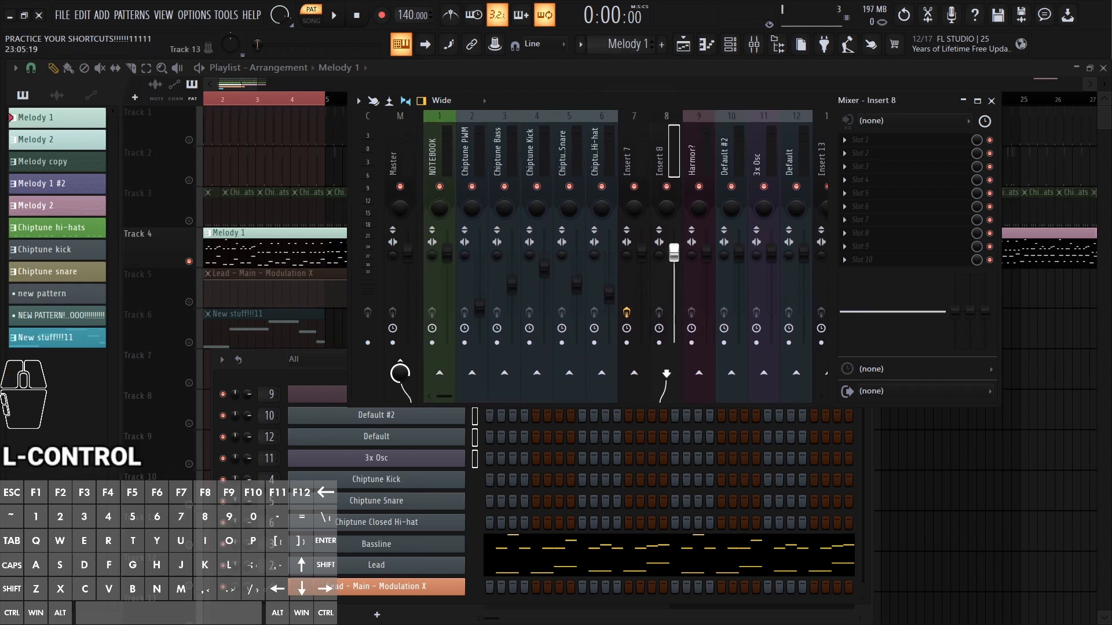
{"action": "scroll", "coordinate": [659, 152], "scroll_direction": "down", "scroll_amount": 3}
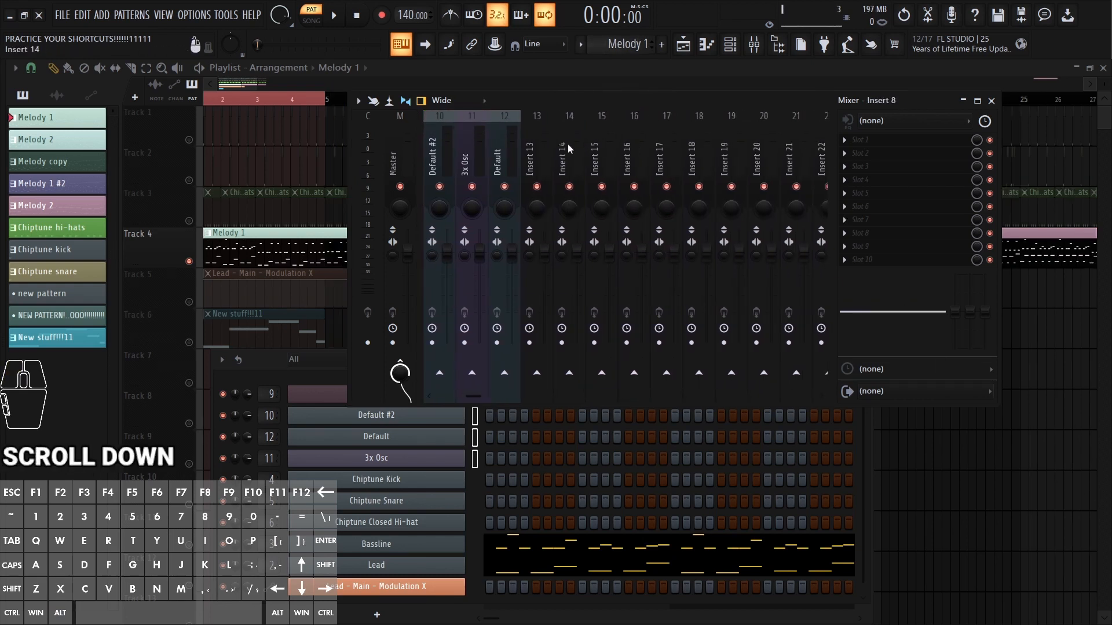
{"action": "left_click", "coordinate": [565, 149]}
{"action": "left_click_drag", "start_coordinate": [596, 152], "coordinate": [666, 129]}
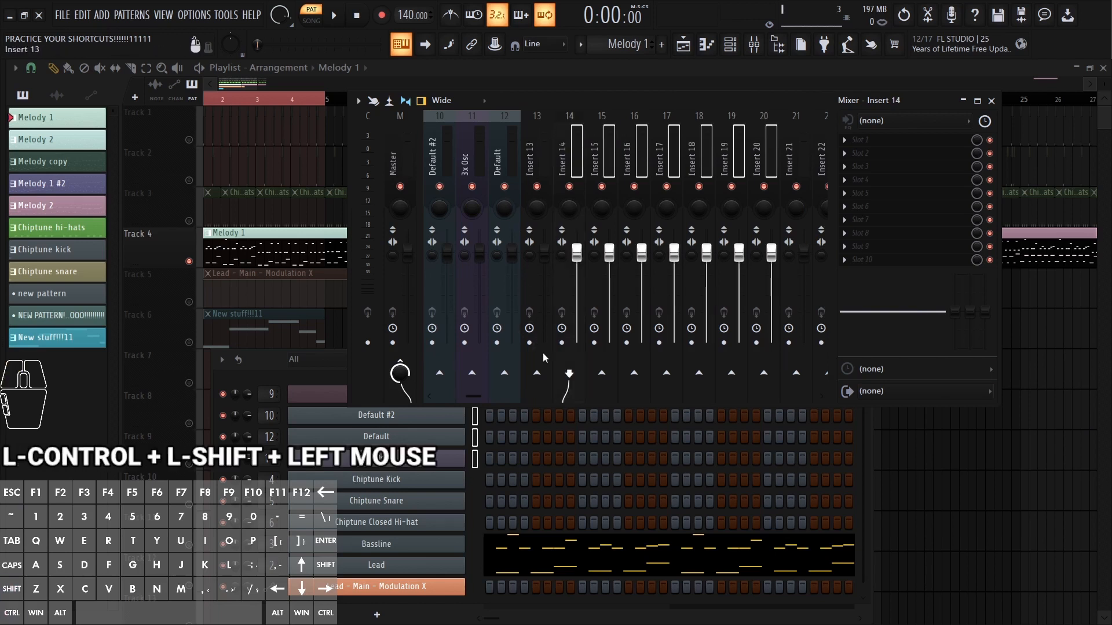
Step: Send Insert 14 to Insert 13 with Route to this track, and switch the send to Route to this track only
{"action": "right_click", "coordinate": [538, 376]}
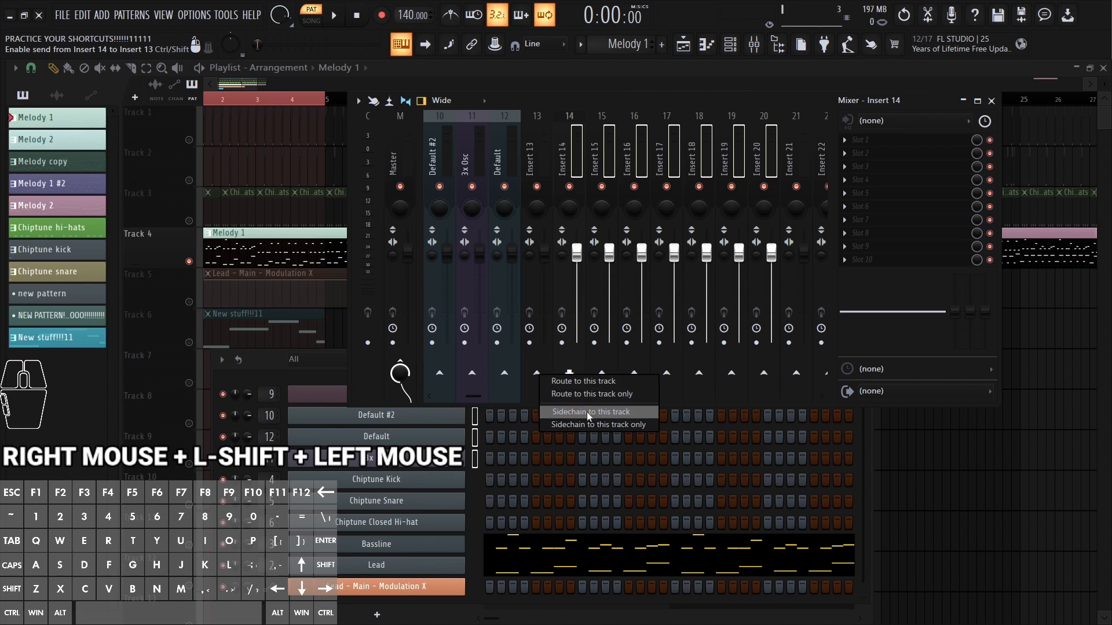
{"action": "left_click", "coordinate": [594, 384]}
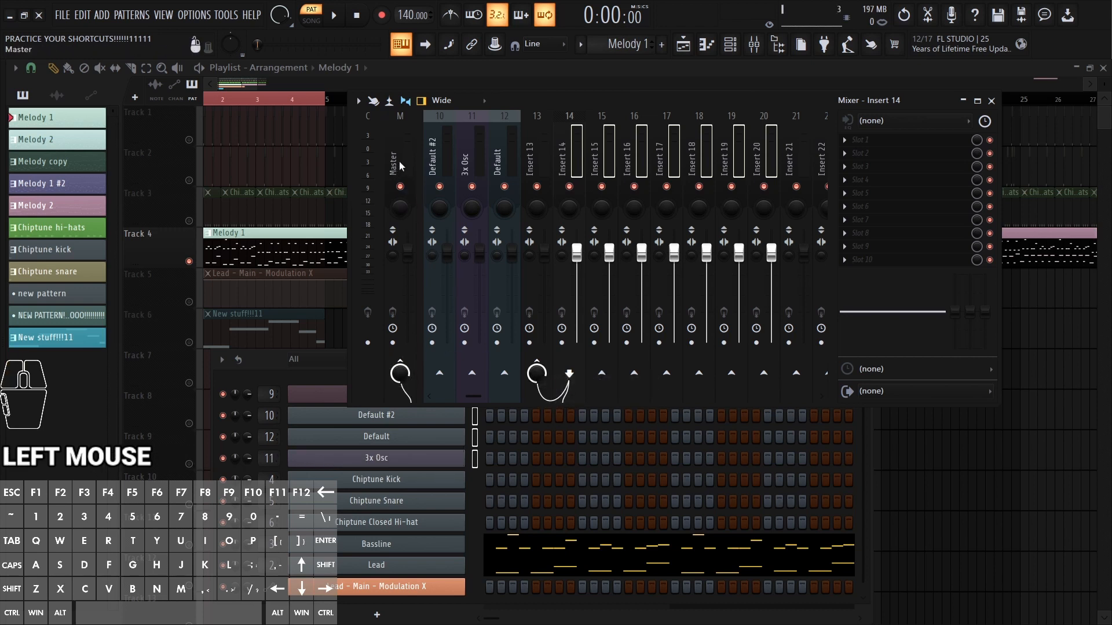
{"action": "right_click", "coordinate": [536, 374]}
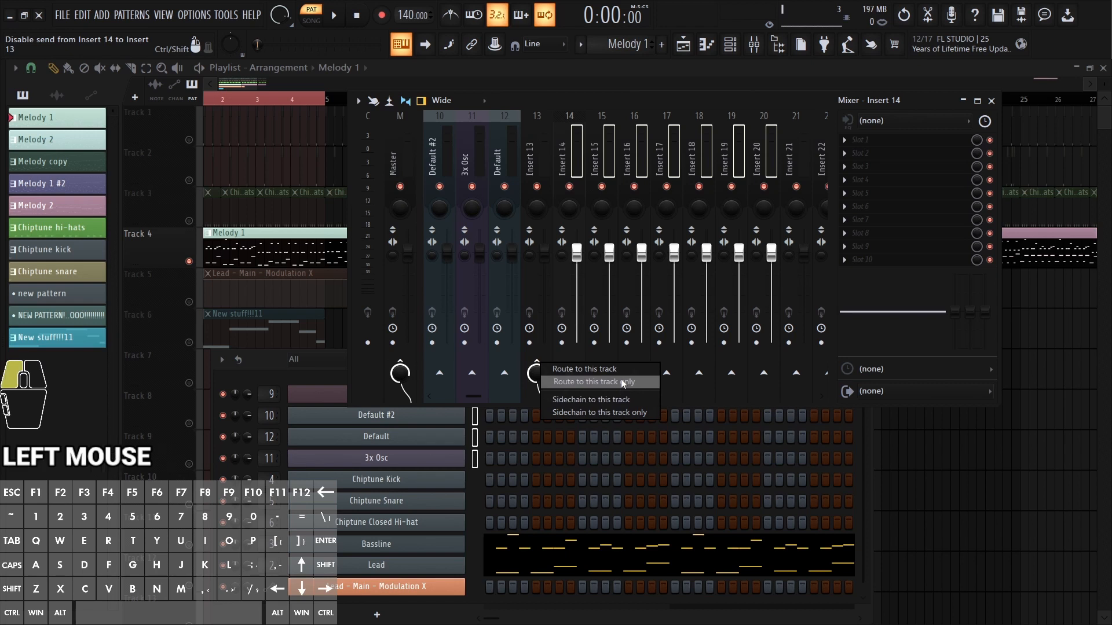
{"action": "left_click", "coordinate": [623, 383]}
Step: Sidechain Insert 14 to Insert 13, and switch the send to Sidechain to this track only
{"action": "right_click", "coordinate": [533, 374]}
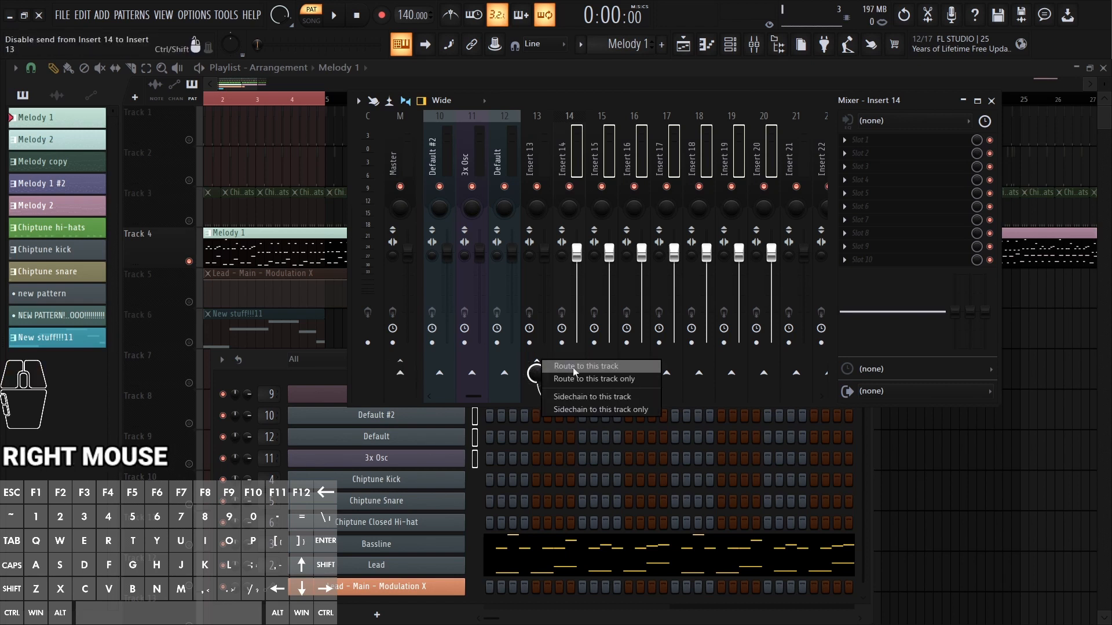
{"action": "left_click", "coordinate": [595, 399]}
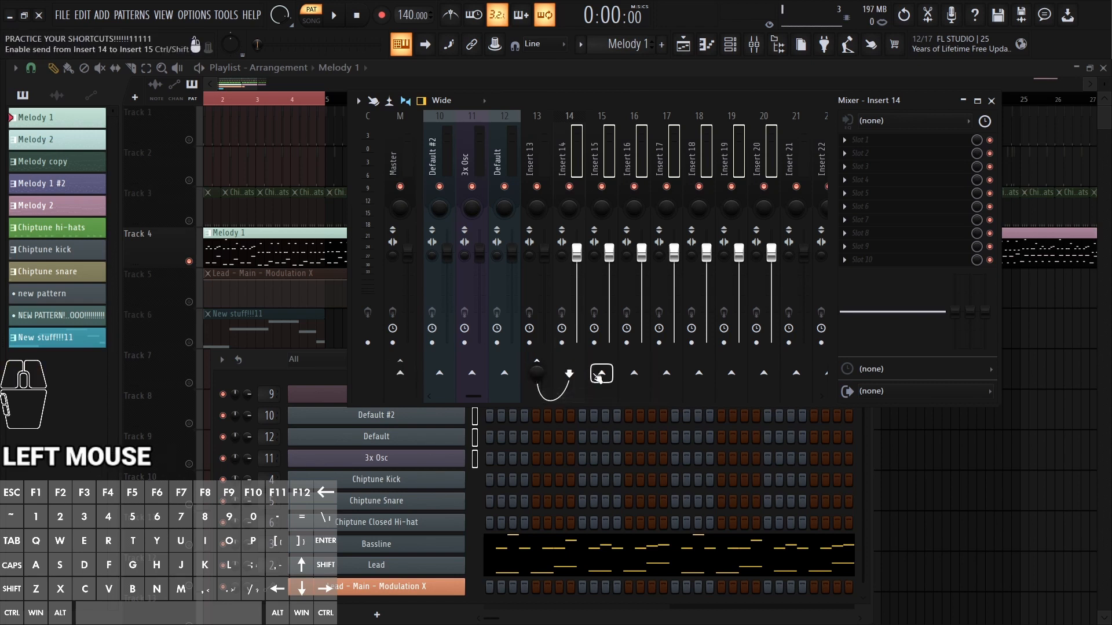
{"action": "right_click", "coordinate": [542, 376]}
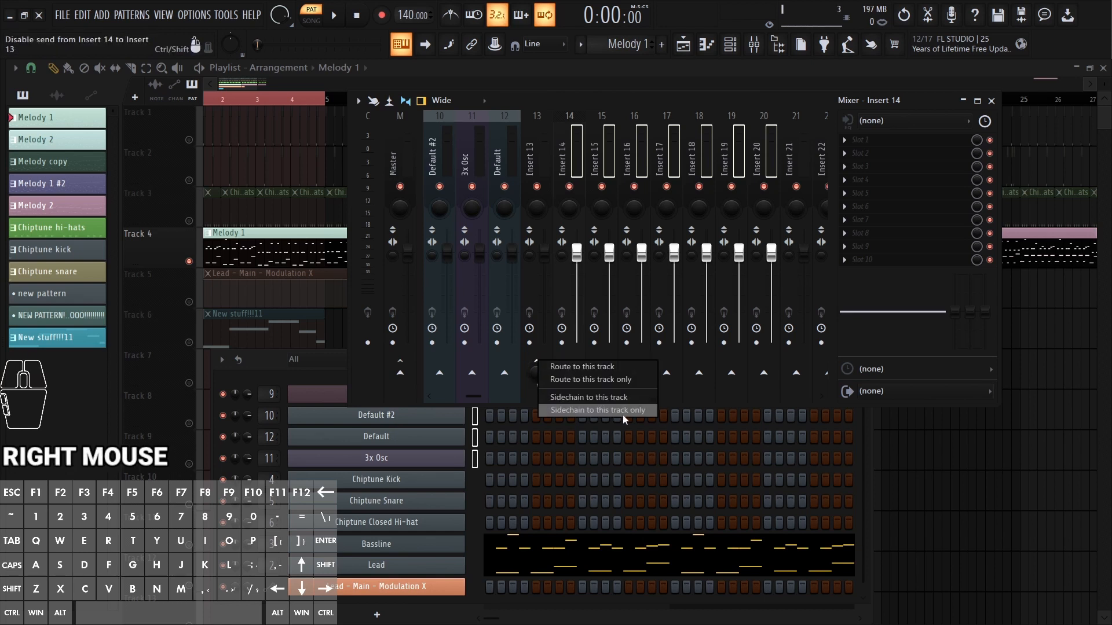
{"action": "left_click", "coordinate": [618, 411]}
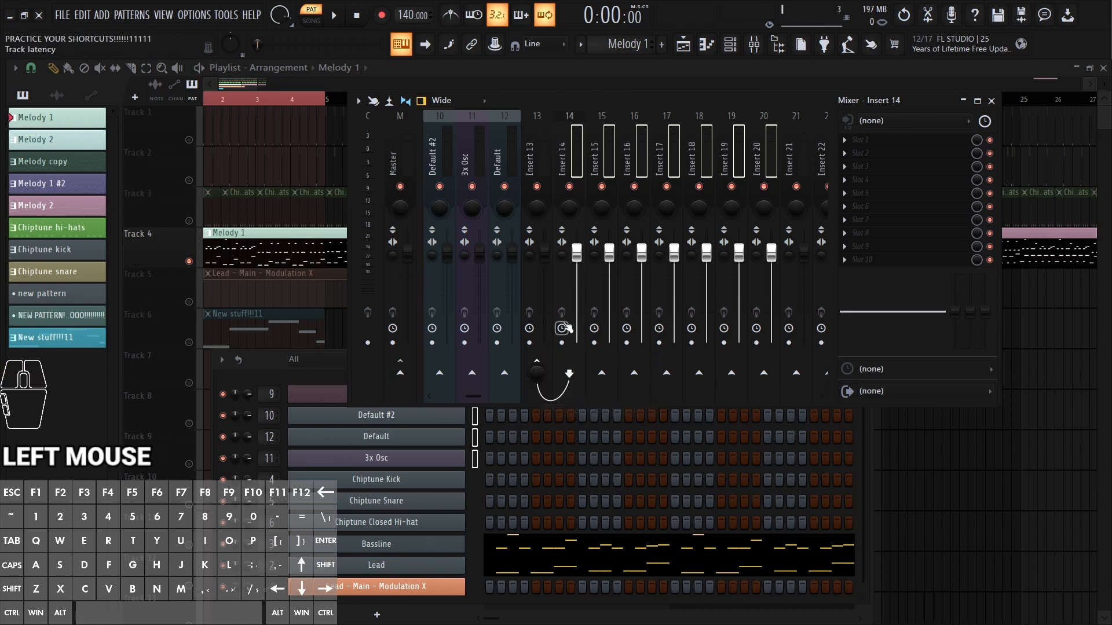
Step: Route Insert 14 to the Master track only
{"action": "right_click", "coordinate": [400, 373]}
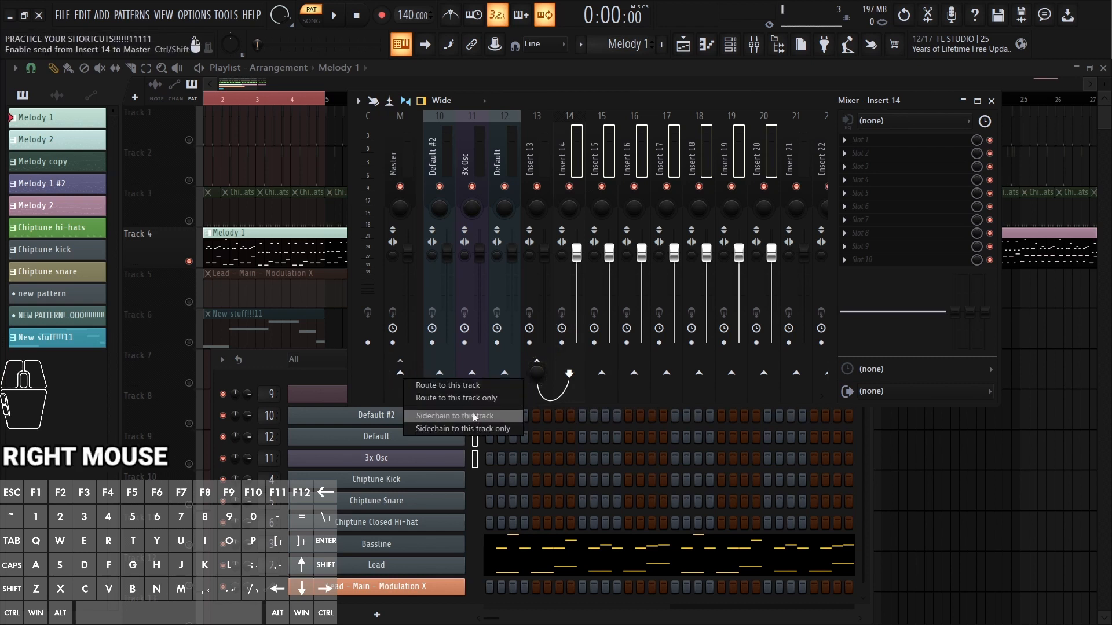
{"action": "left_click", "coordinate": [477, 399]}
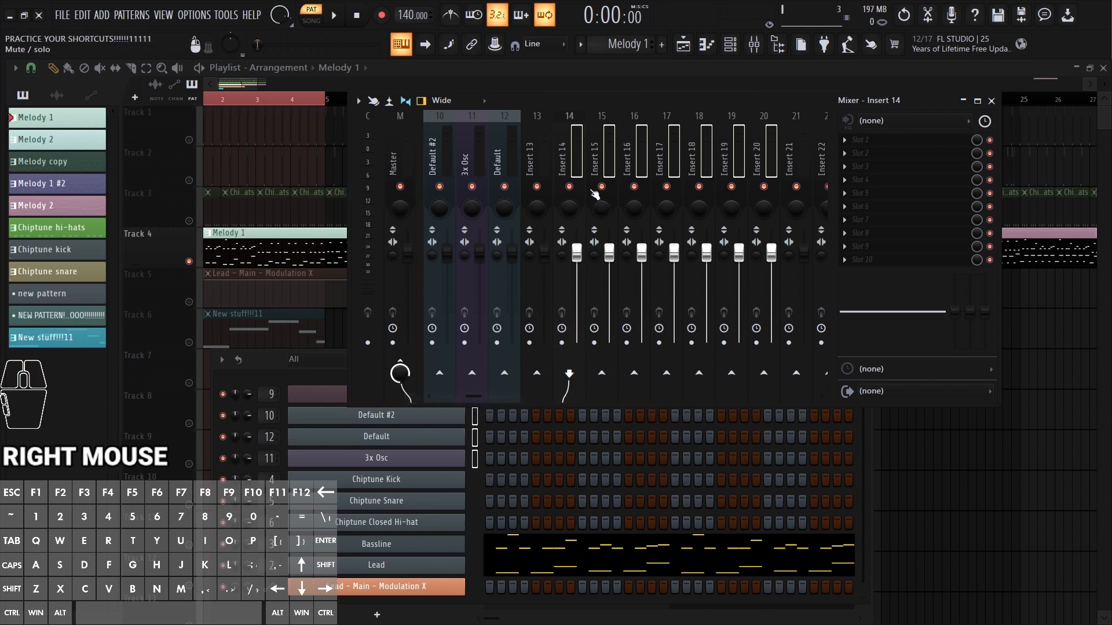
{"action": "left_click", "coordinate": [596, 139]}
Step: Select the Insert 13 mixer track and load Effector into its first effect slot
{"action": "left_click", "coordinate": [535, 145]}
{"action": "left_click", "coordinate": [792, 145]}
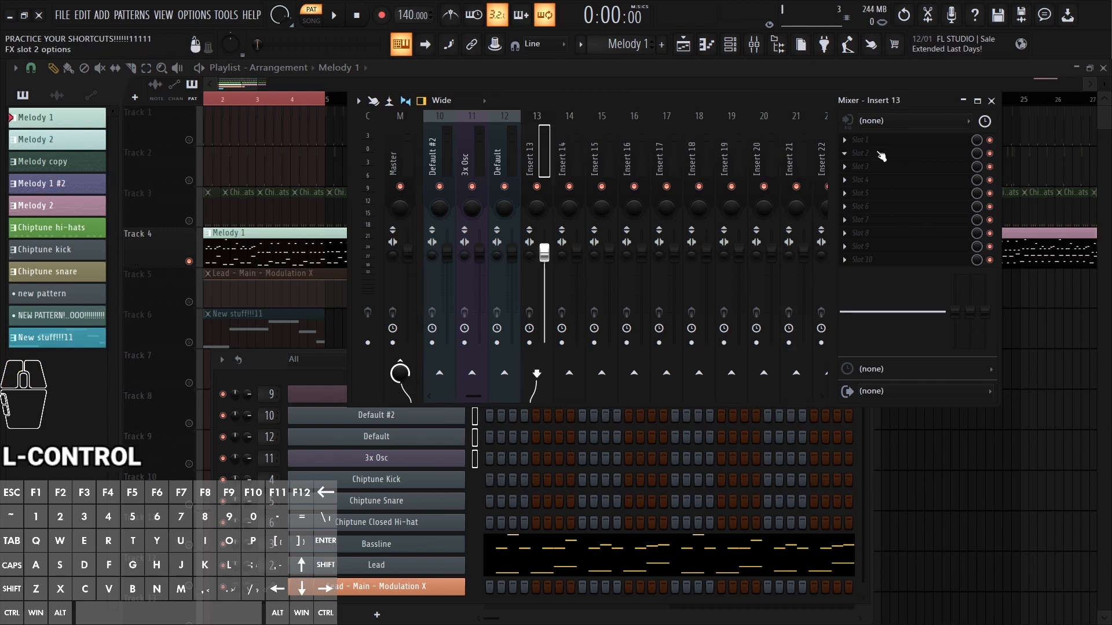
{"action": "left_click", "coordinate": [886, 147]}
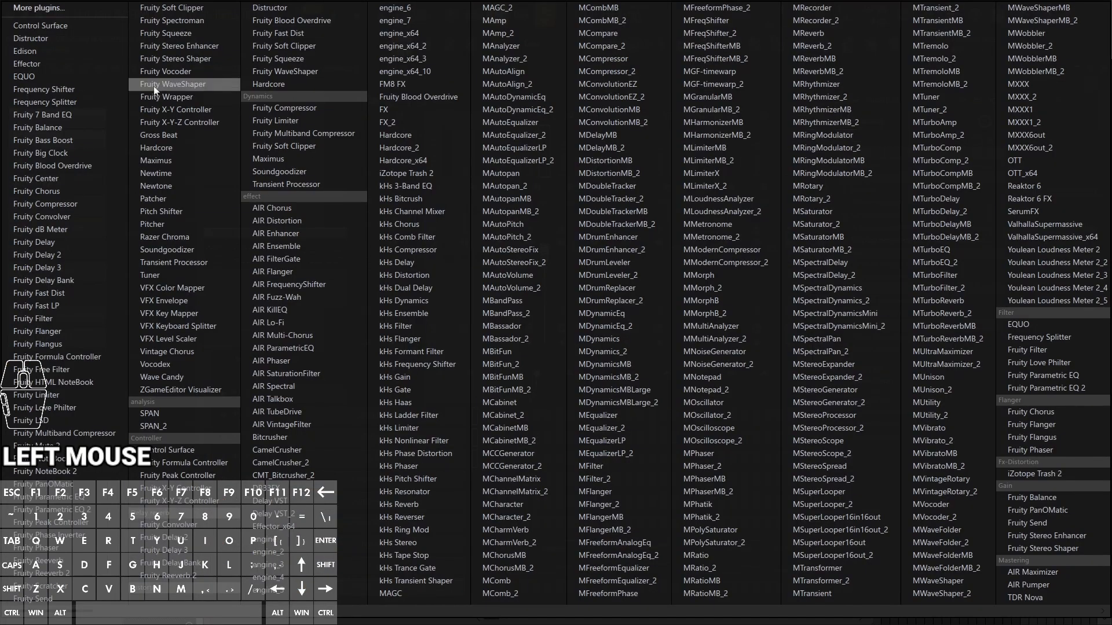
{"action": "left_click", "coordinate": [48, 62]}
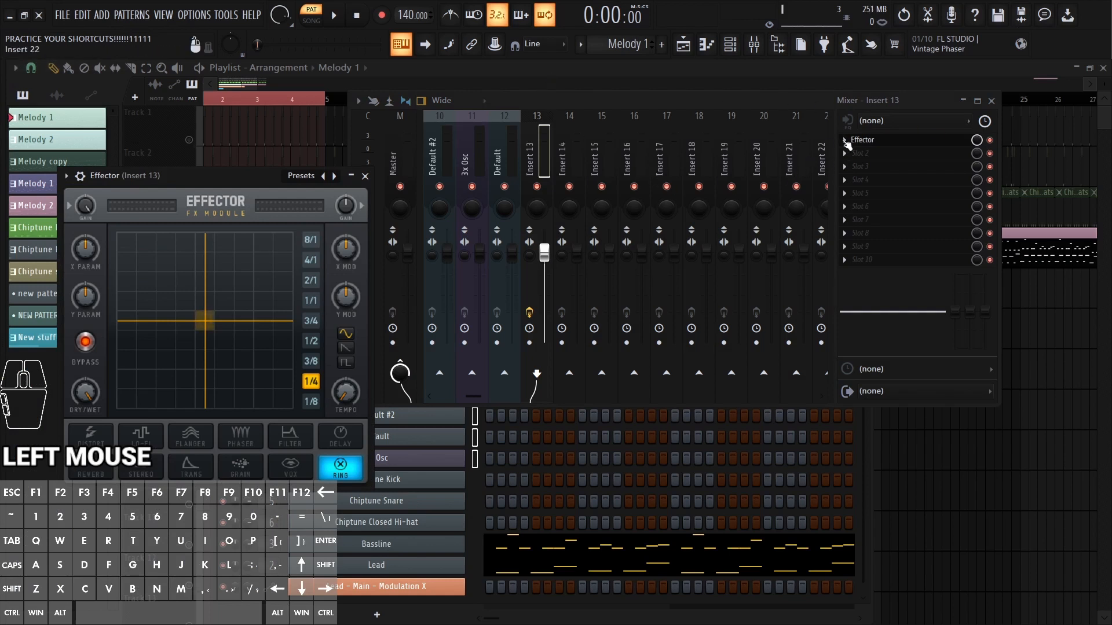
Step: Copy Effector with its settings from Insert 13 to Insert 14 through the Save preset as option
{"action": "left_click", "coordinate": [845, 140]}
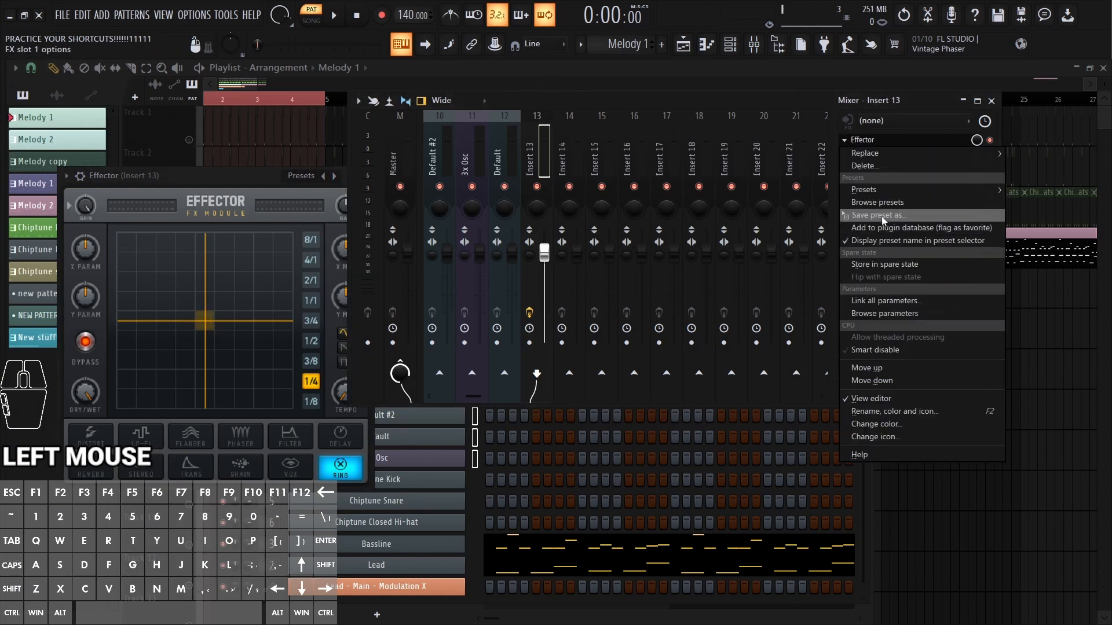
{"action": "left_click_drag", "start_coordinate": [905, 215], "coordinate": [585, 147]}
{"action": "left_click", "coordinate": [575, 151]}
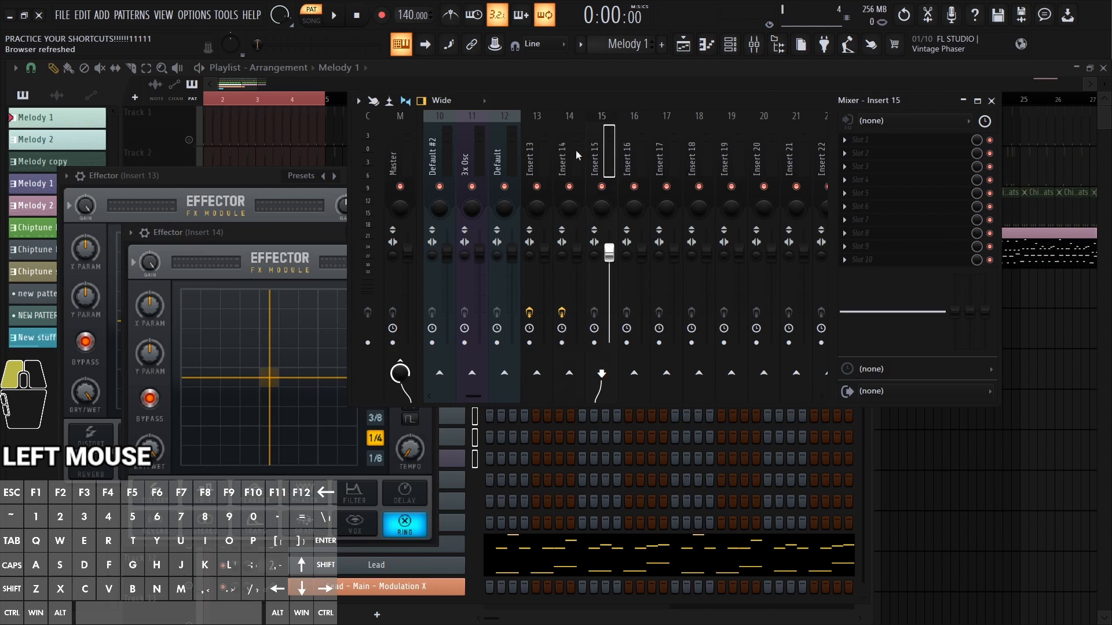
Step: Select Insert 13 again and load Fruity Blood Overdrive into its second effect slot
{"action": "left_click", "coordinate": [545, 147]}
{"action": "left_click", "coordinate": [868, 153]}
{"action": "left_click", "coordinate": [50, 167]}
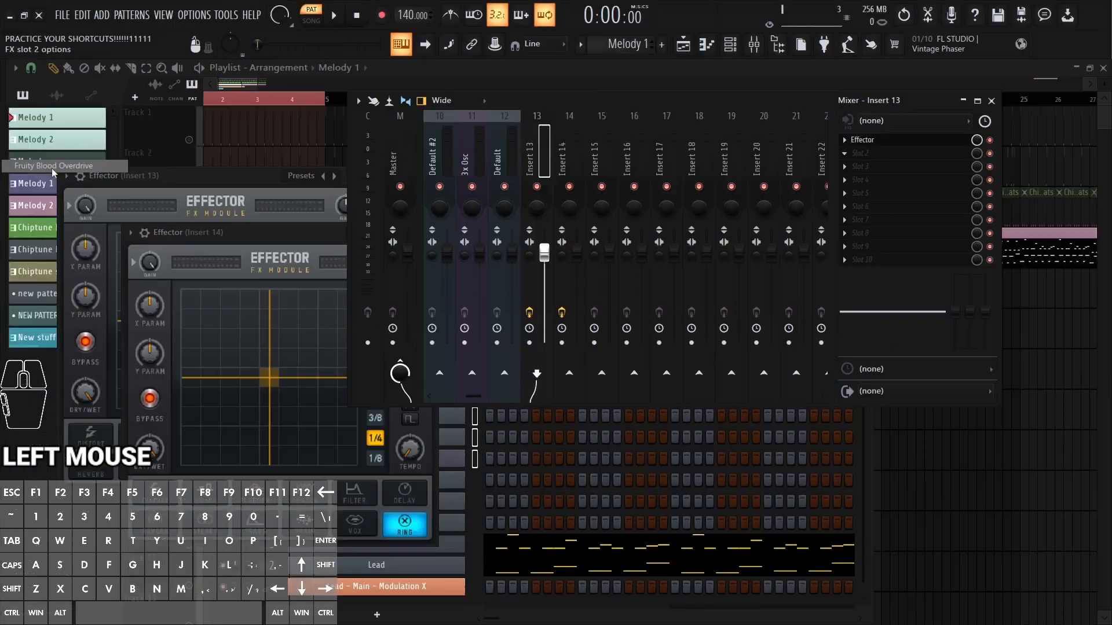
Step: Load Fruity Delay 3 into the third effect slot of Insert 13 and Fruity Flangus into the fourth
{"action": "left_click", "coordinate": [845, 167]}
{"action": "left_click", "coordinate": [3, 249]}
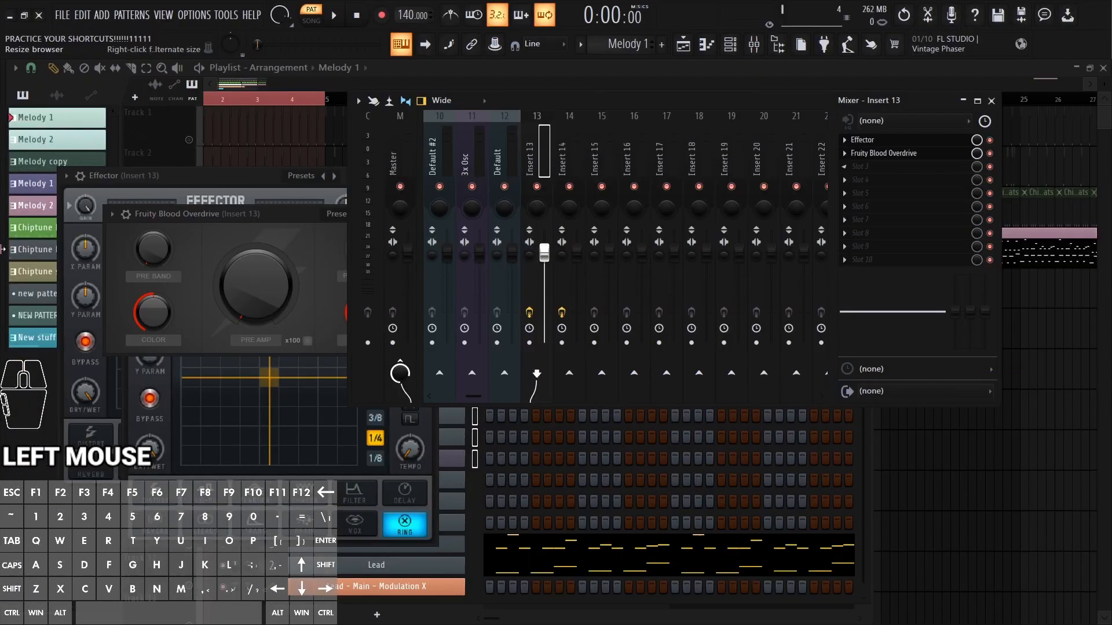
{"action": "left_click", "coordinate": [880, 172]}
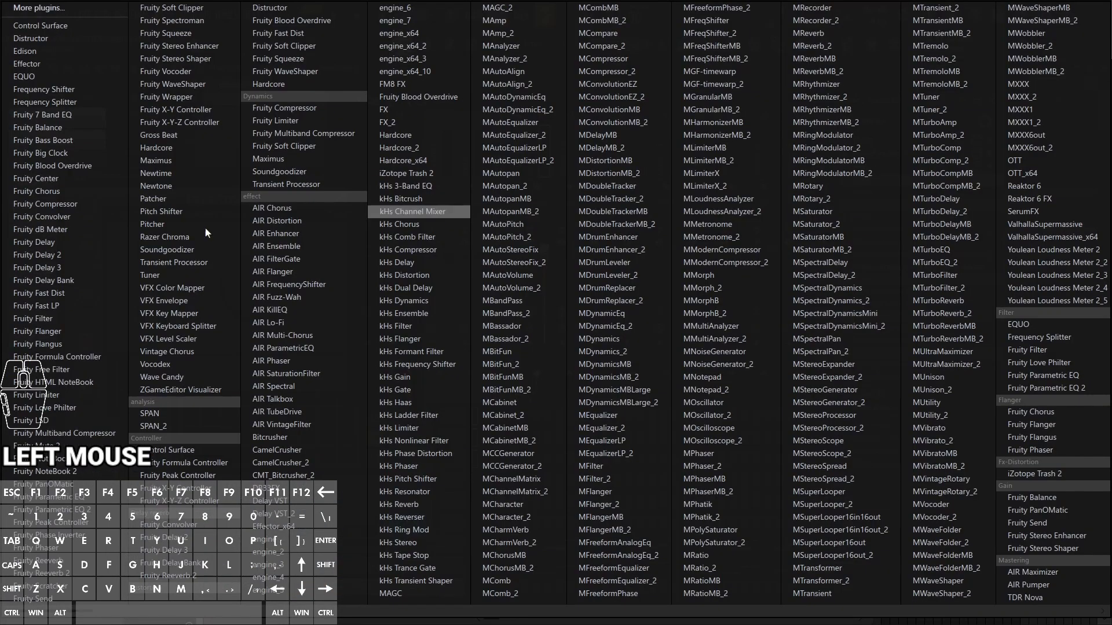
{"action": "left_click", "coordinate": [44, 269]}
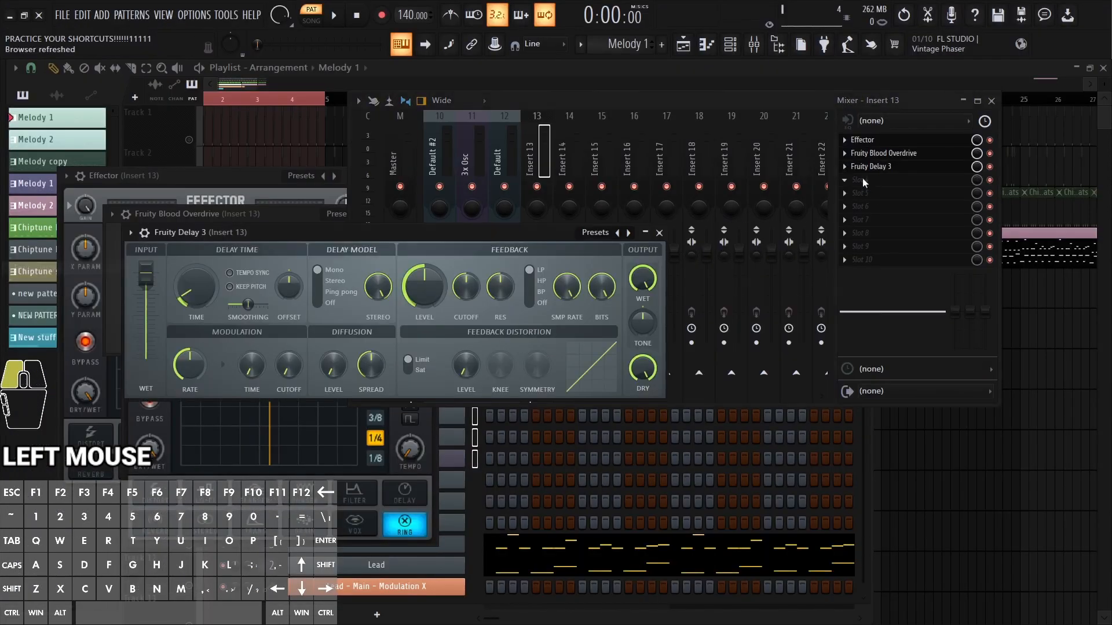
{"action": "left_click", "coordinate": [867, 181]}
{"action": "left_click", "coordinate": [39, 344]}
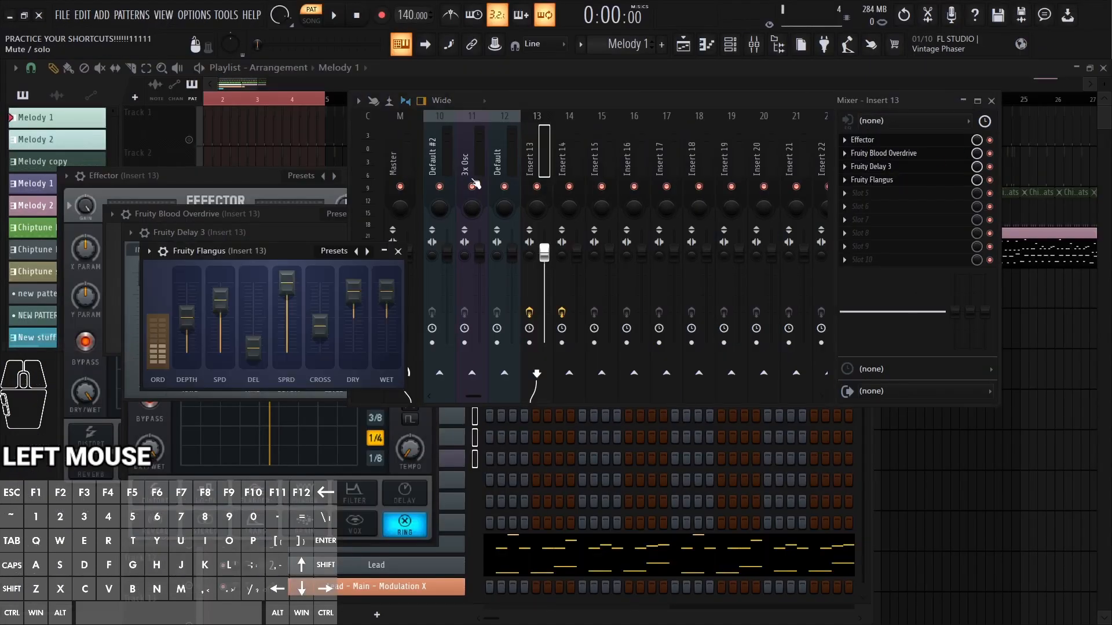
Step: Copy the whole effect chain of Insert 13 to Insert 15 through the Save mixer track state as option
{"action": "right_click", "coordinate": [536, 153]}
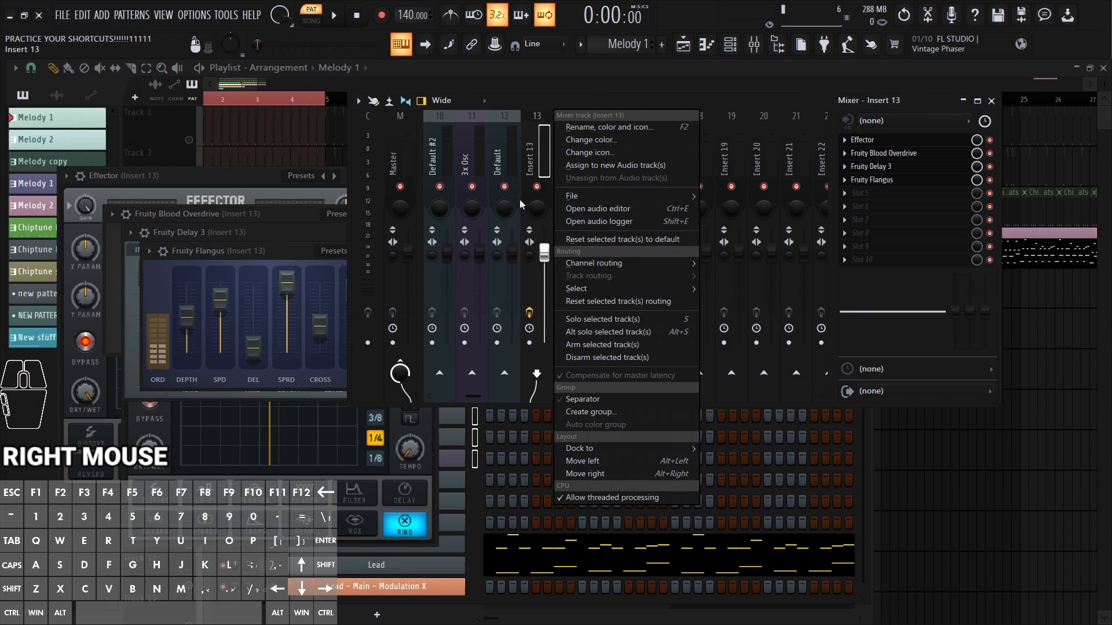
{"action": "mouse_move", "coordinate": [618, 191]}
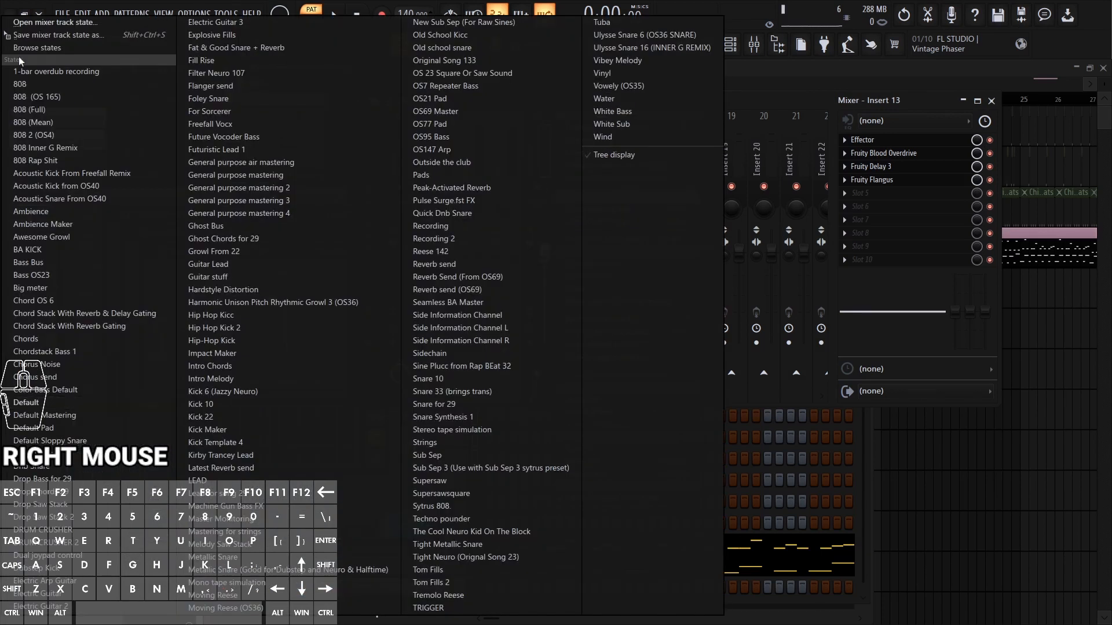
{"action": "left_click_drag", "start_coordinate": [44, 39], "coordinate": [606, 148]}
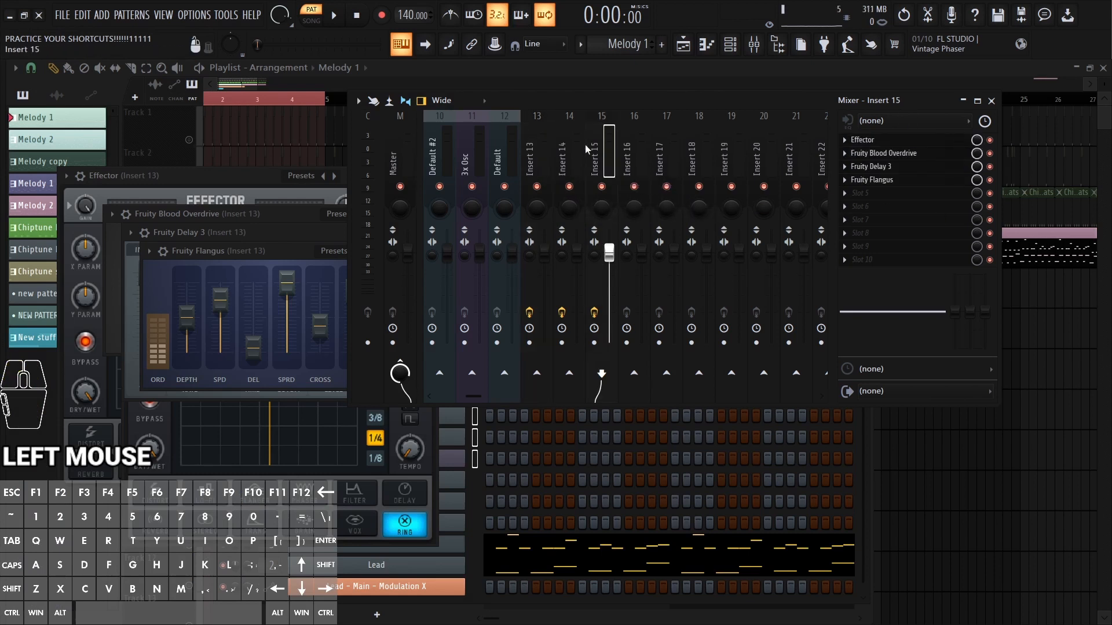
Step: Reset the Insert 15 mixer track to default, removing all its plugins
{"action": "left_click", "coordinate": [607, 165]}
{"action": "right_click", "coordinate": [597, 162]}
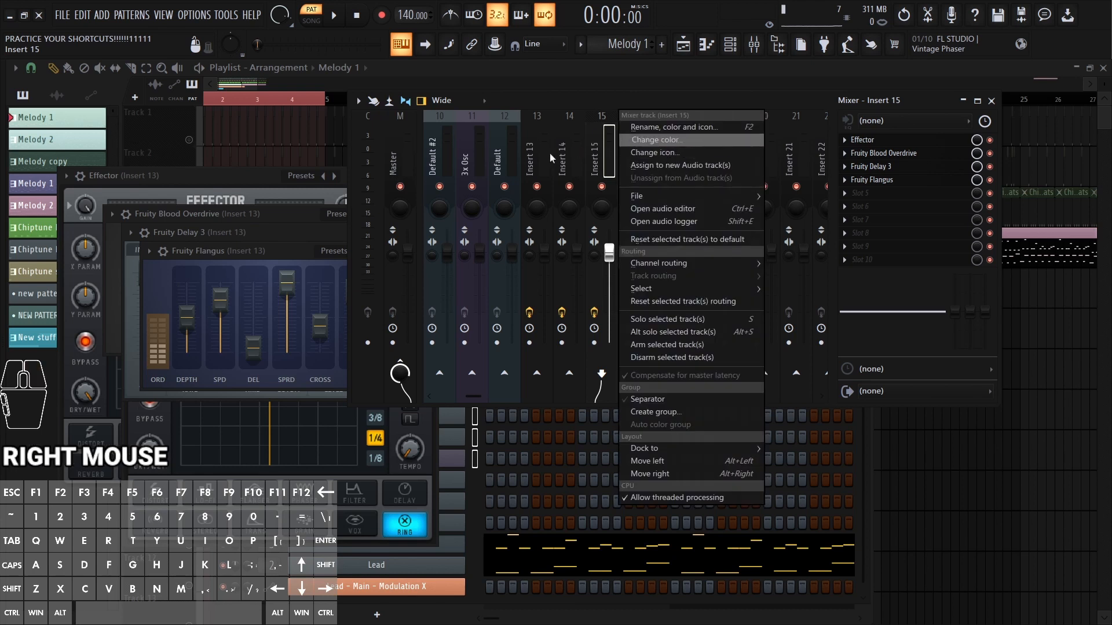
{"action": "key", "text": "e"}
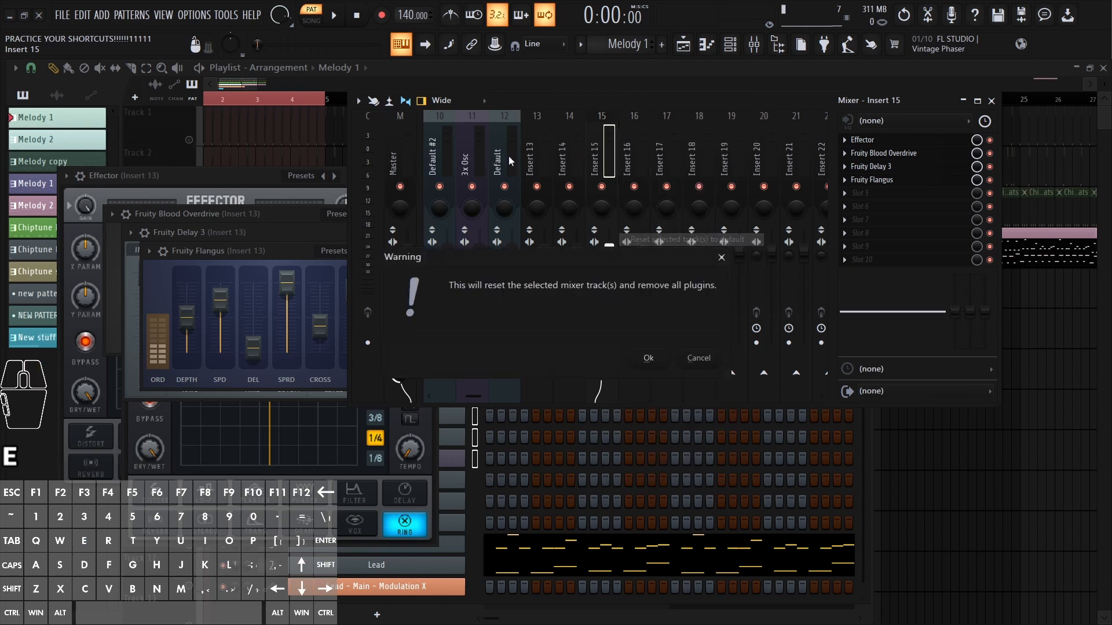
{"action": "key", "text": "Return"}
Step: Reset the Insert 14 mixer track to default, removing its Effector plugin
{"action": "left_click", "coordinate": [570, 154]}
{"action": "key", "text": "e"}
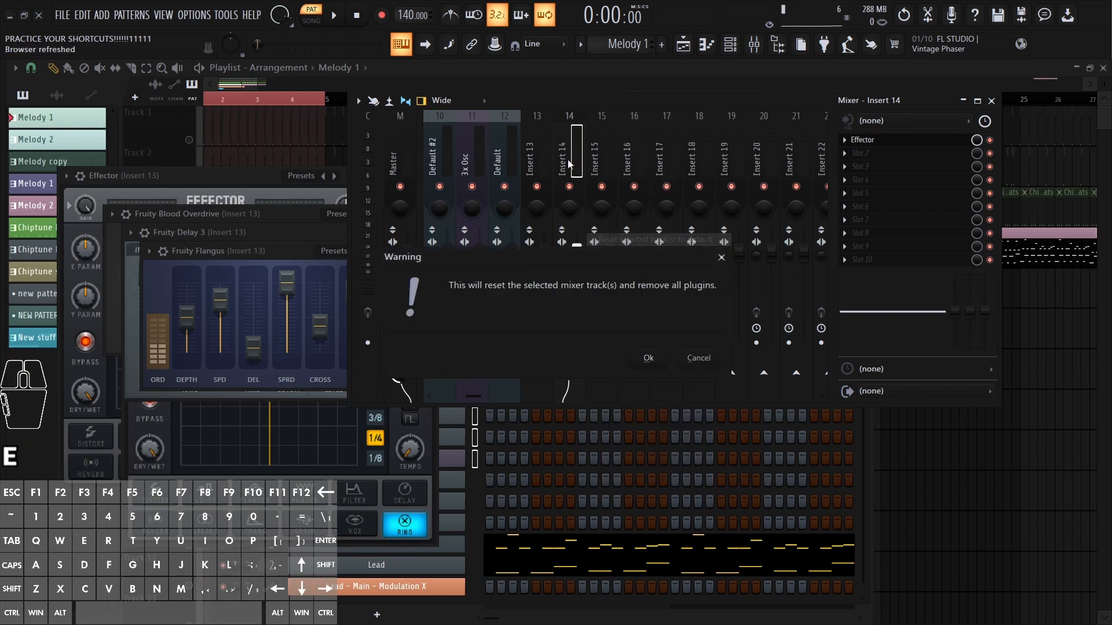
{"action": "key", "text": "Return"}
Step: Reset the Insert 13 mixer track to default, removing its four effect plugins, and keep the track selected
{"action": "left_click", "coordinate": [537, 144]}
{"action": "right_click", "coordinate": [536, 143]}
{"action": "key", "text": "e"}
{"action": "key", "text": "Return"}
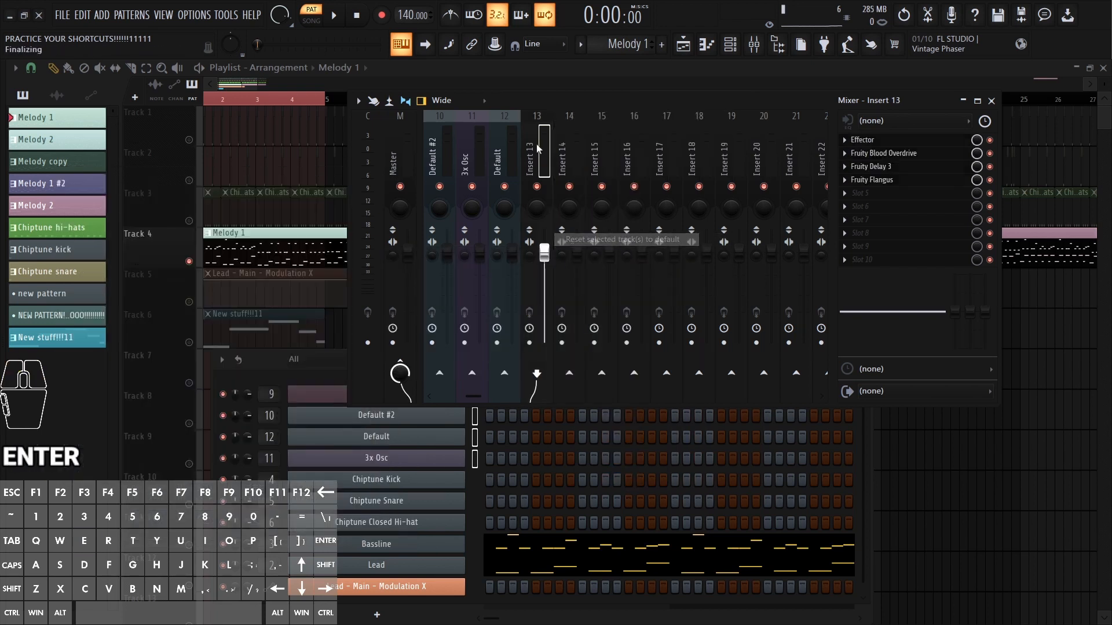
{"action": "left_click", "coordinate": [567, 156]}
{"action": "left_click", "coordinate": [536, 153]}
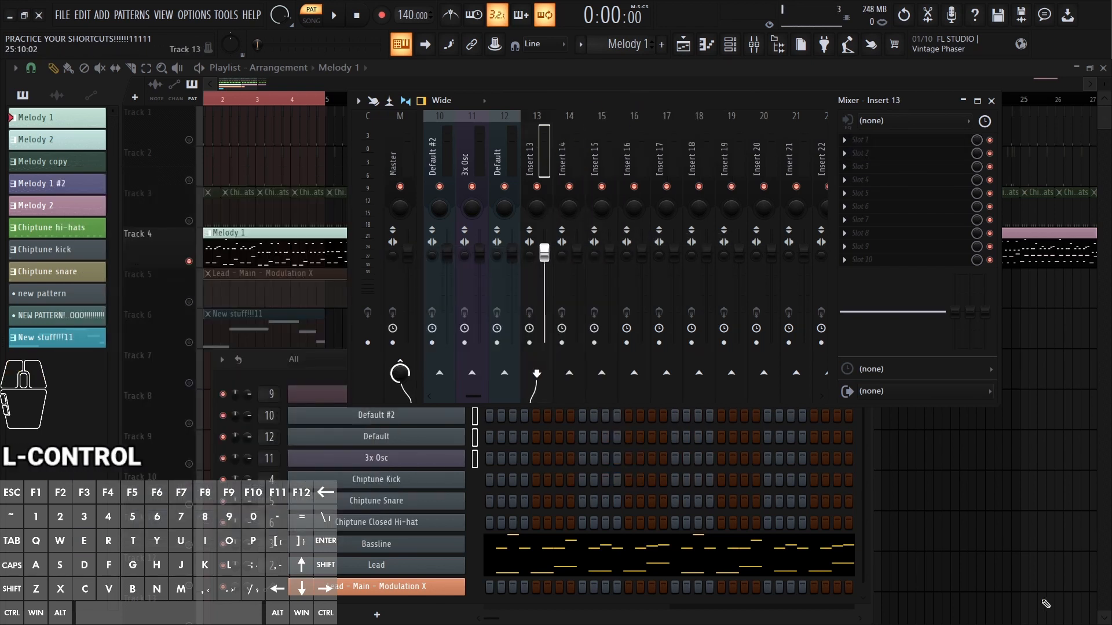
Step: Select mixer tracks Insert 13 through Insert 20 and lower their volume faders together
{"action": "left_click", "coordinate": [634, 153]}
{"action": "left_click", "coordinate": [536, 153]}
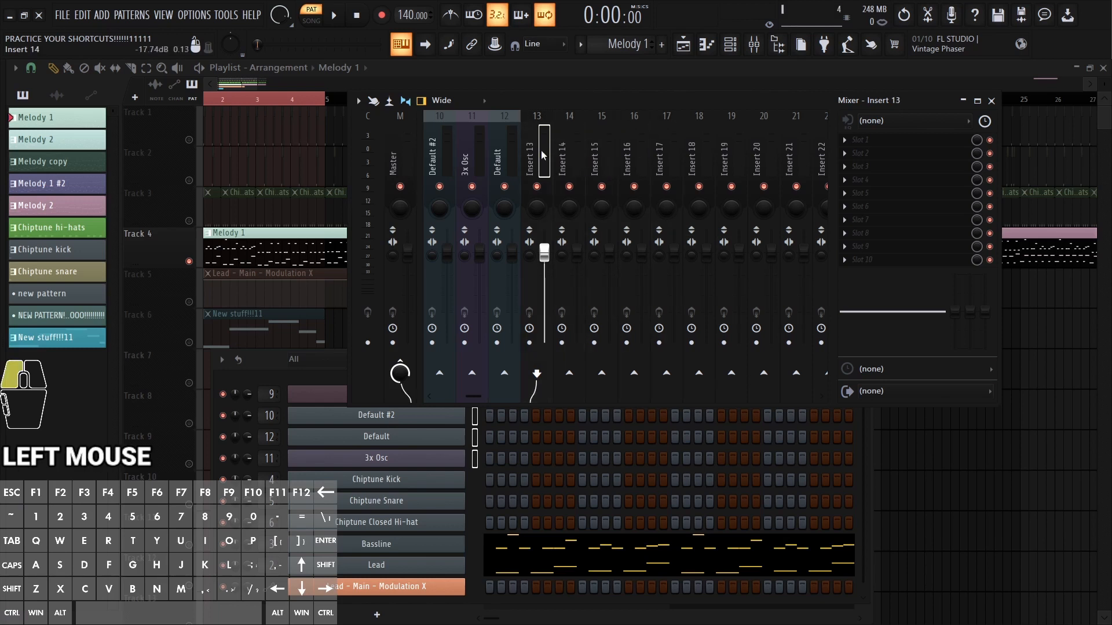
{"action": "left_click_drag", "start_coordinate": [602, 154], "coordinate": [686, 182]}
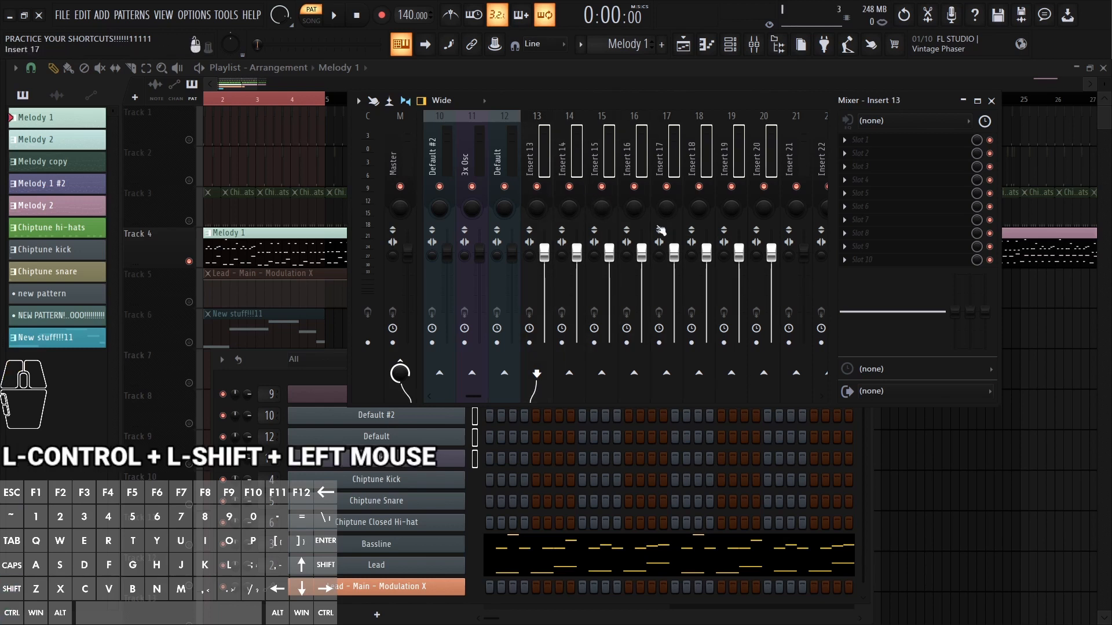
{"action": "left_click_drag", "start_coordinate": [609, 253], "coordinate": [608, 301]}
{"action": "left_click_drag", "start_coordinate": [641, 301], "coordinate": [641, 292]}
Step: Rename the eight selected mixer tracks as Same thing and give them a green colour
{"action": "middle_click", "coordinate": [635, 152]}
{"action": "key", "text": "F2"}
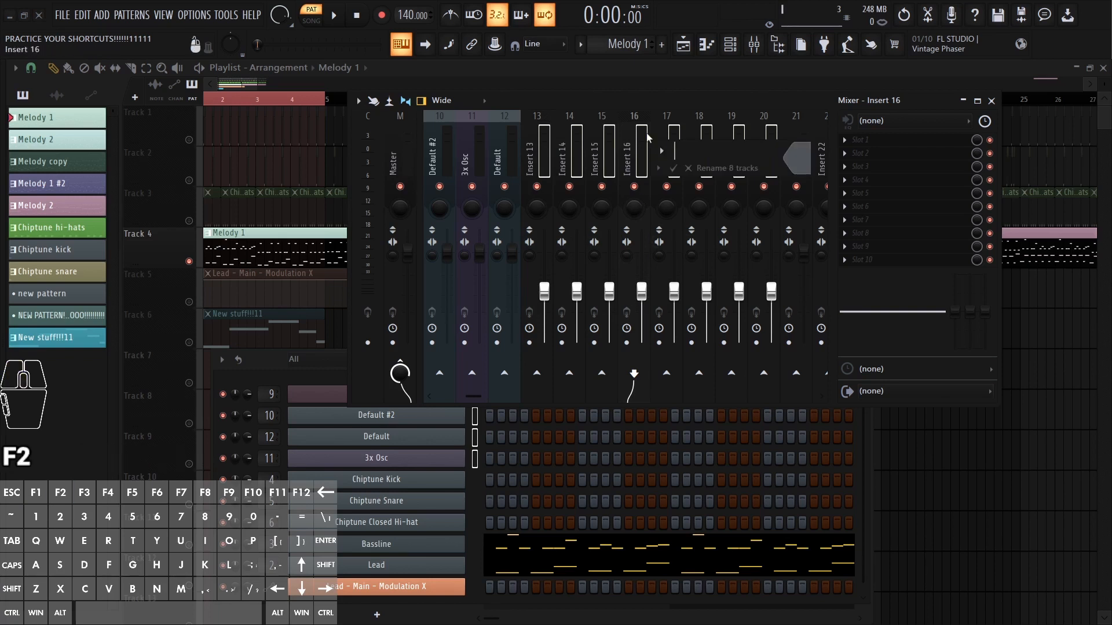
{"action": "key", "text": "shift"}
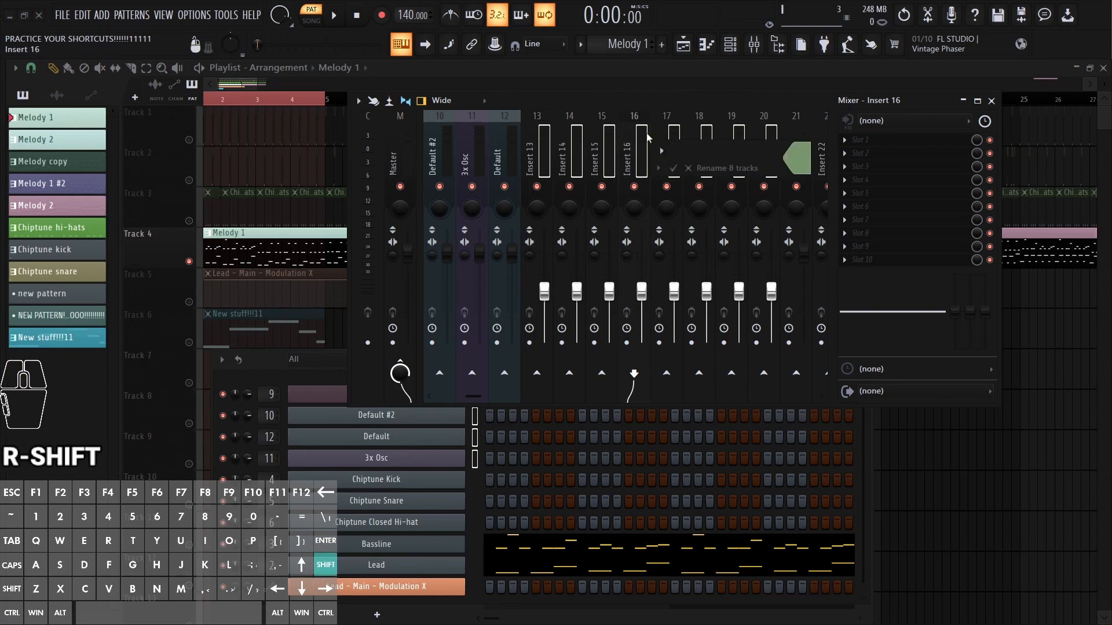
{"action": "type", "text": "Same thing"}
{"action": "key", "text": "Return"}
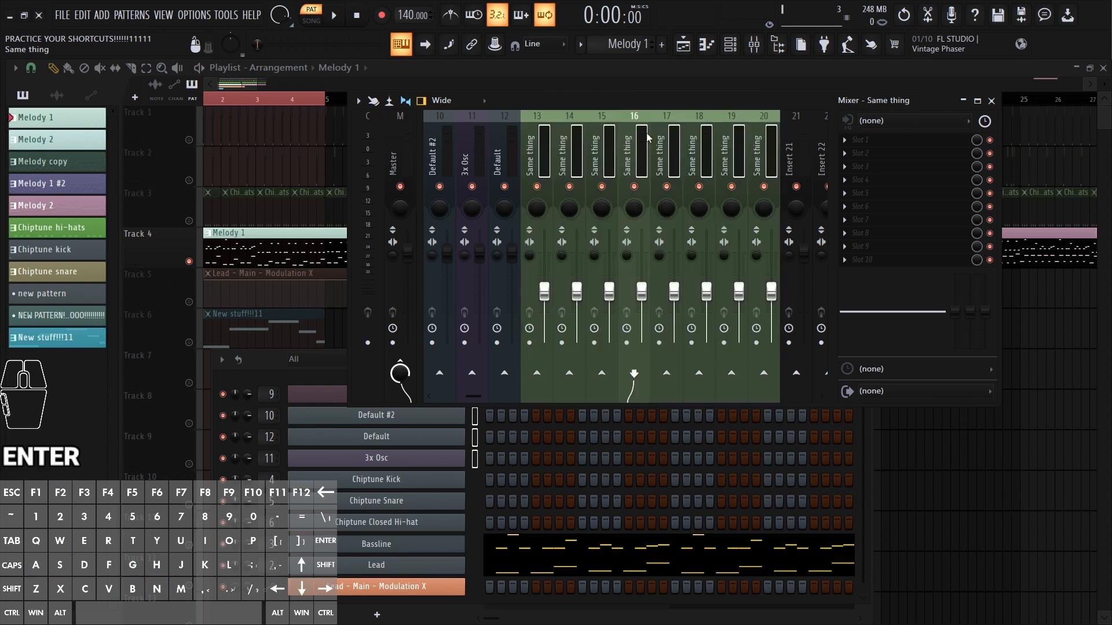
Step: Select all eight Same thing mixer tracks again and reset them to default
{"action": "left_click", "coordinate": [573, 123]}
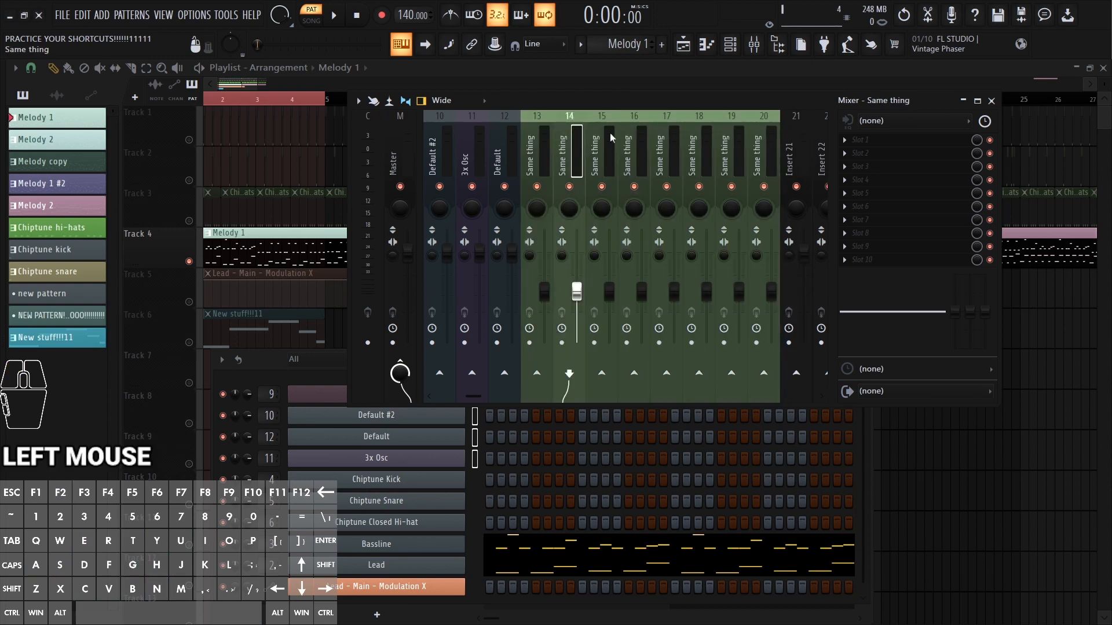
{"action": "left_click", "coordinate": [765, 150]}
{"action": "left_click", "coordinate": [533, 162], "text": "ctrl+shift"}
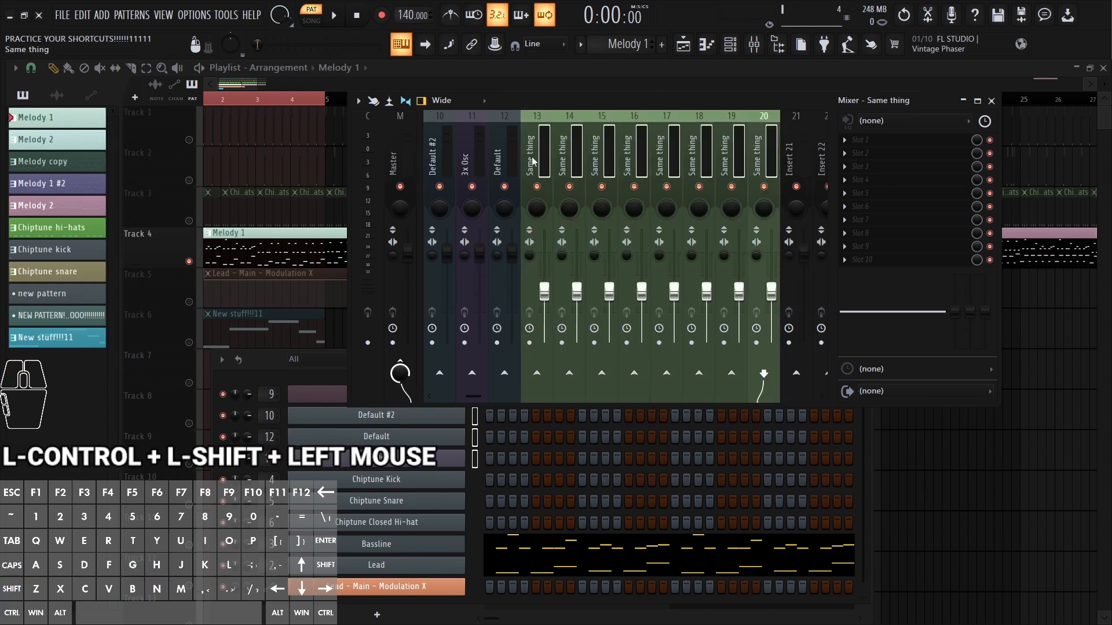
{"action": "right_click", "coordinate": [533, 162]}
{"action": "key", "text": "e"}
{"action": "key", "text": "Return"}
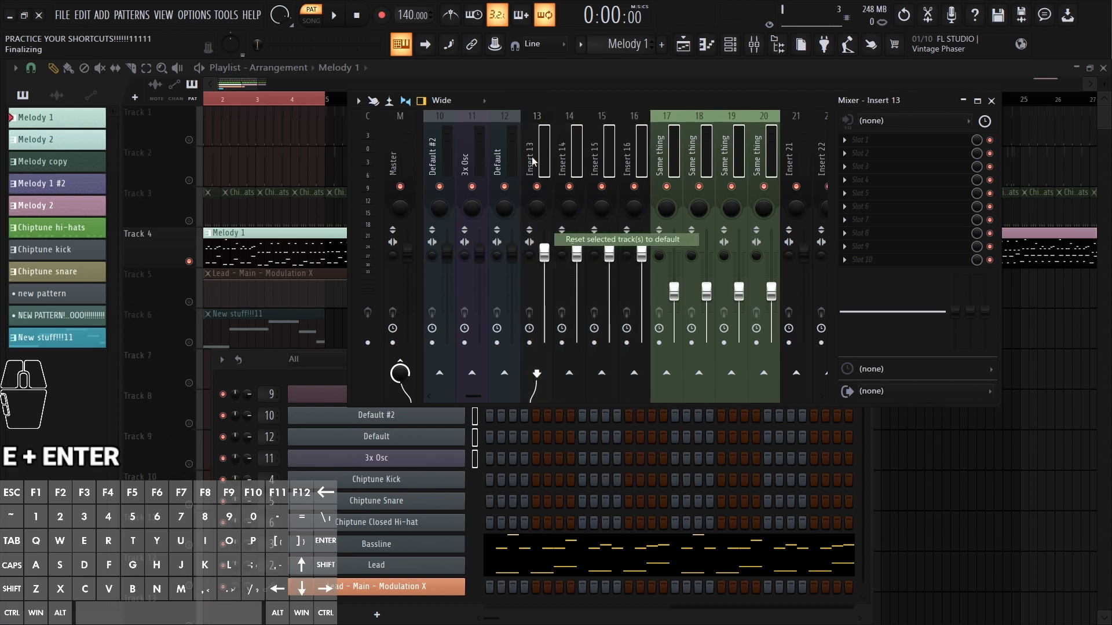
Step: Select the Insert 13 mixer track, mute it, and solo it instead
{"action": "left_click", "coordinate": [538, 152]}
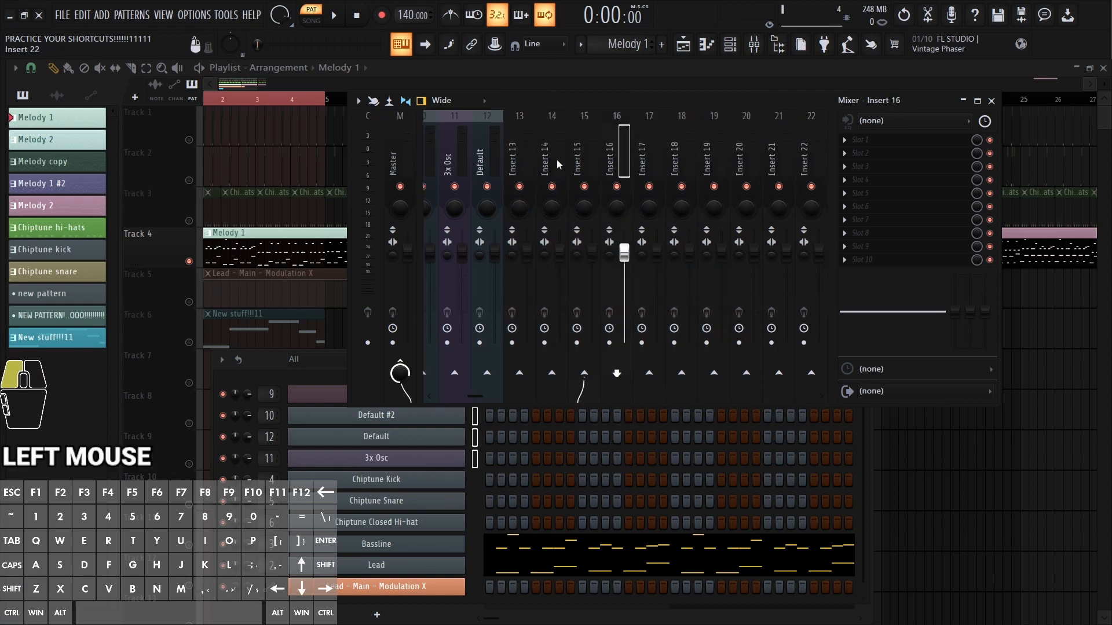
{"action": "scroll", "coordinate": [642, 190], "scroll_direction": "up", "scroll_amount": 4}
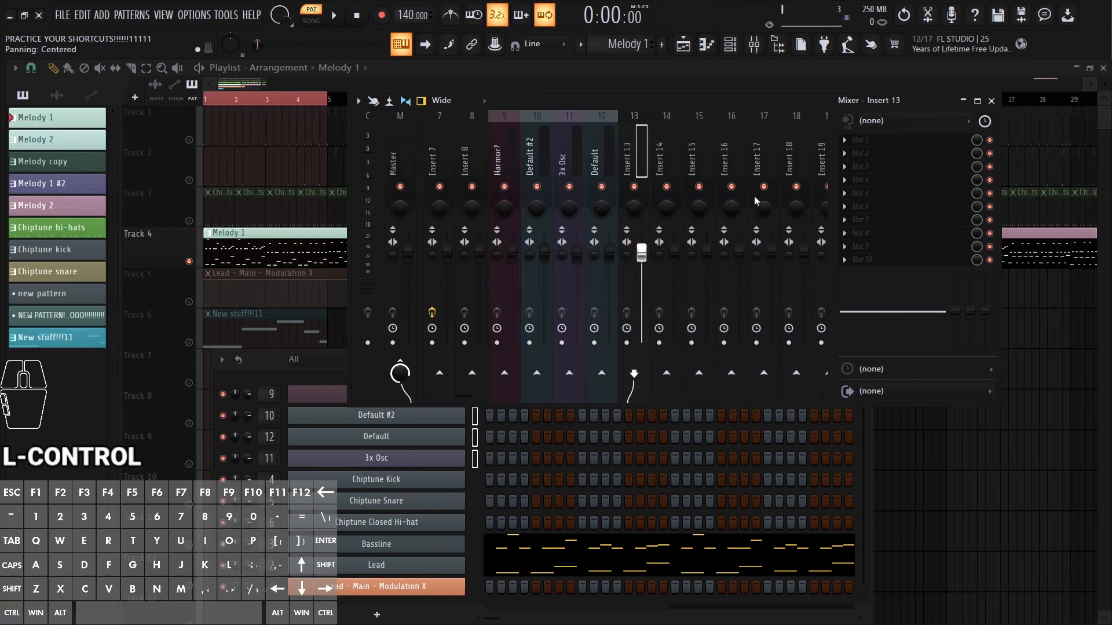
{"action": "left_click", "coordinate": [637, 187]}
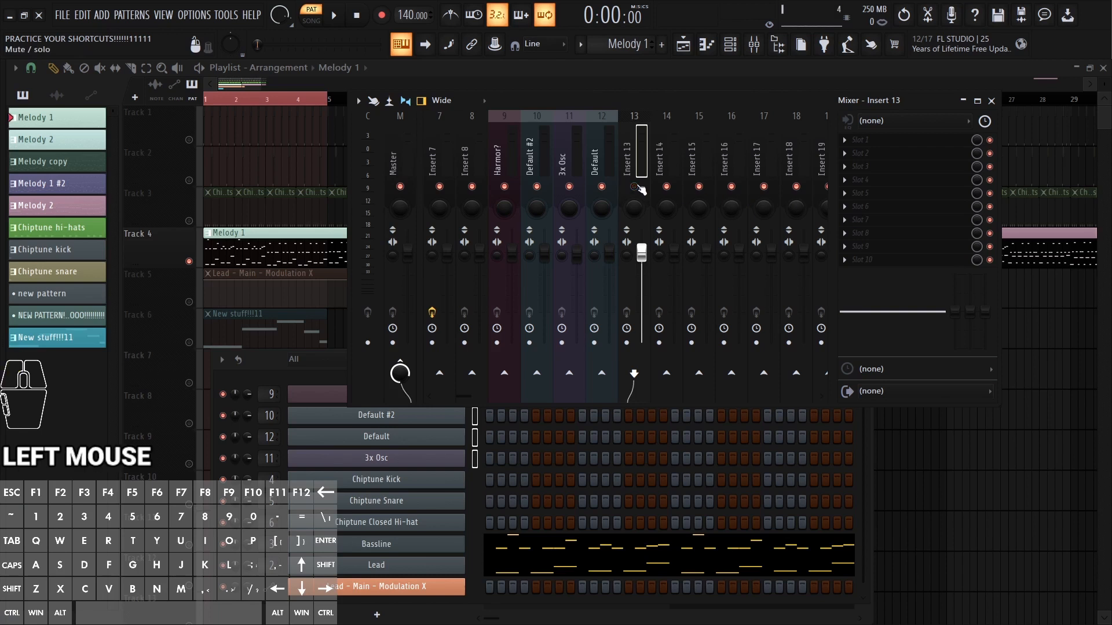
{"action": "right_click", "coordinate": [635, 187]}
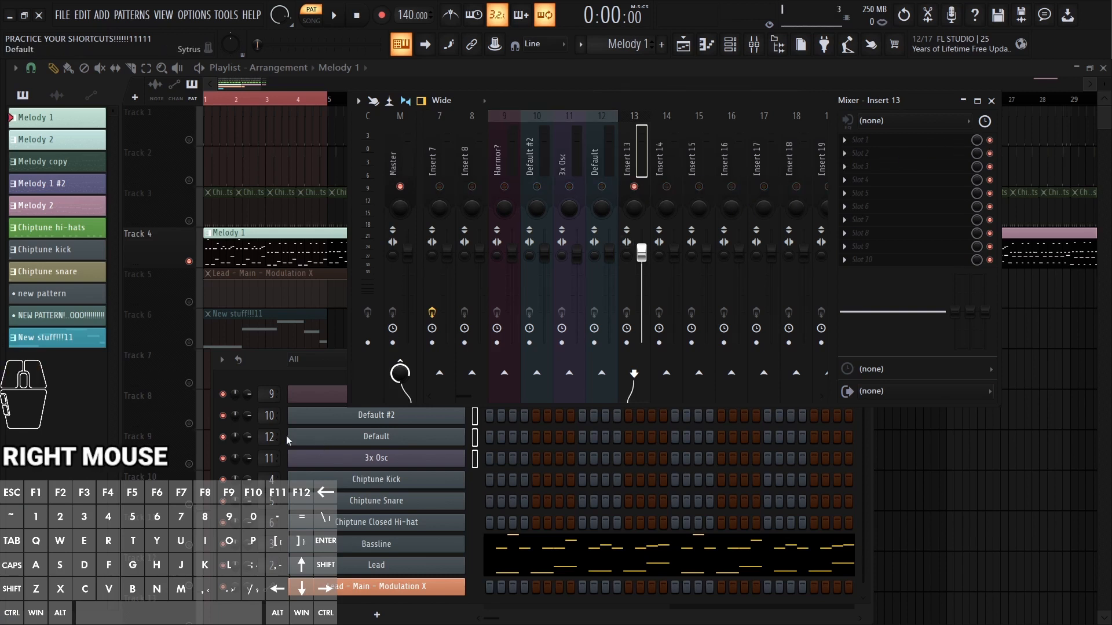
Step: Open the options of the mute/solo switches for the first effect slot and the Harmor? channel, and unsolo Insert 13
{"action": "right_click", "coordinate": [990, 139]}
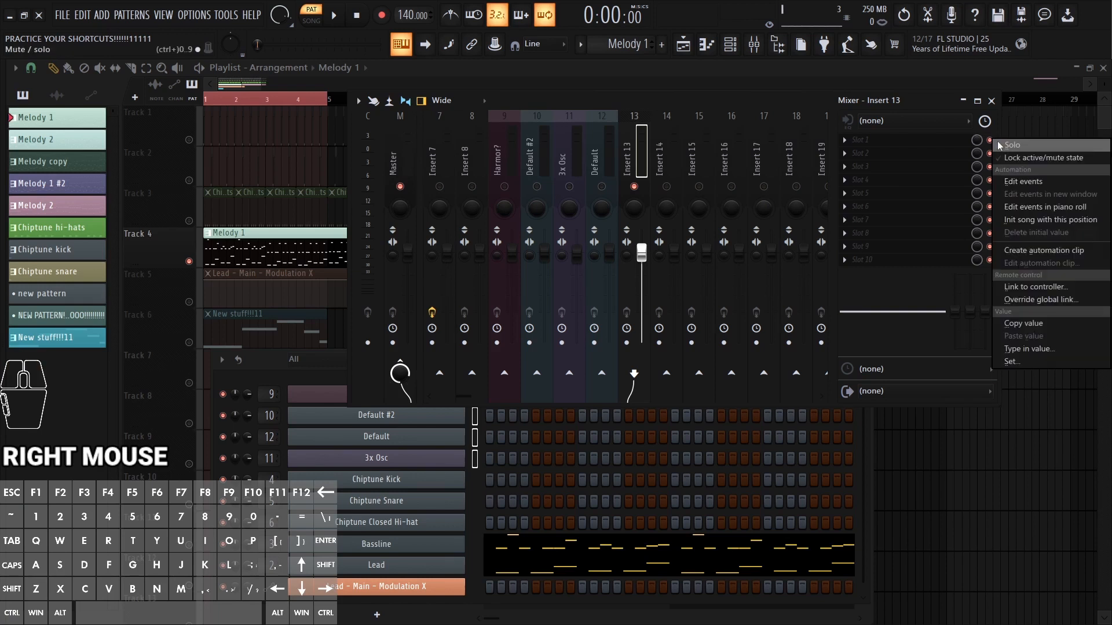
{"action": "right_click", "coordinate": [223, 395]}
{"action": "right_click", "coordinate": [222, 395]}
{"action": "left_click", "coordinate": [253, 380]}
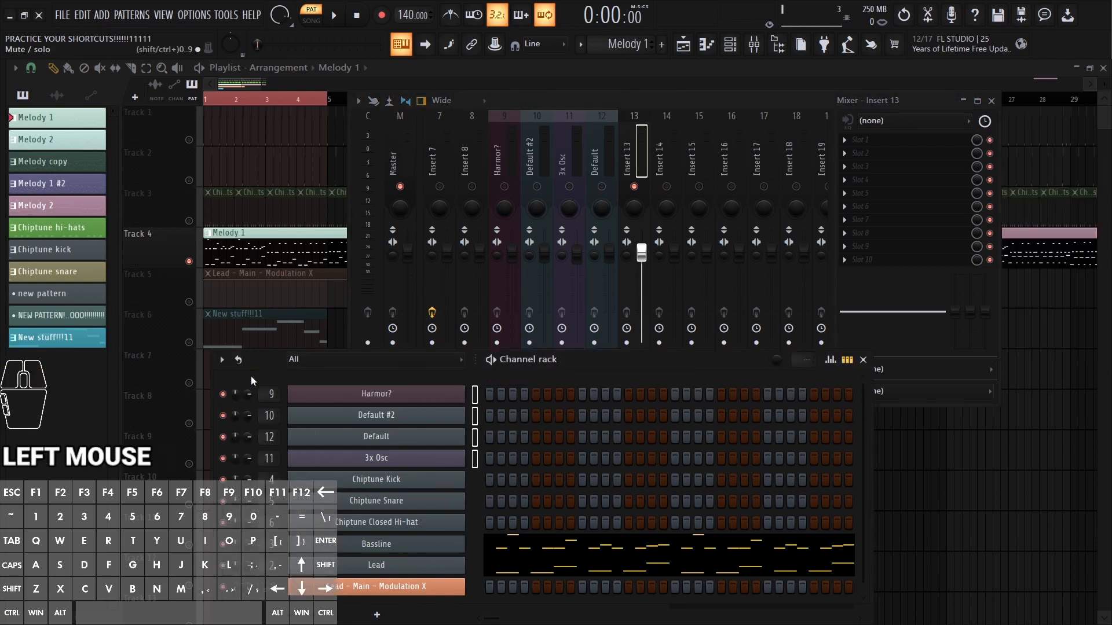
{"action": "right_click", "coordinate": [734, 190]}
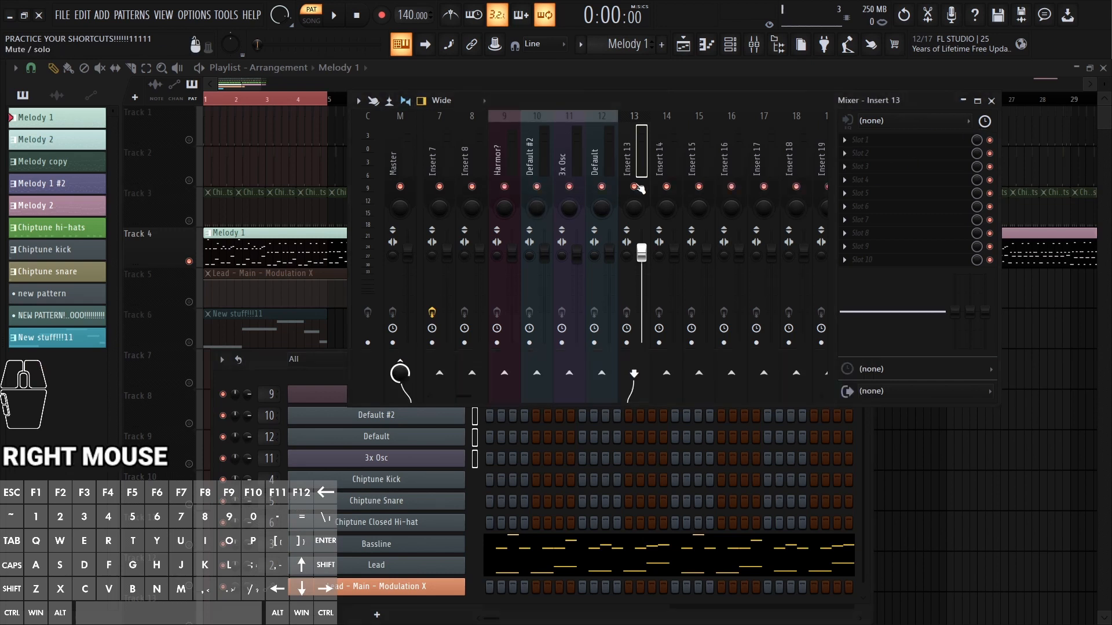
Step: Step the mixer track selection forward one track at a time, and back to the Current track
{"action": "key", "text": "ctrl"}
{"action": "key", "text": "Right"}
{"action": "key", "text": "Right"}
{"action": "key", "text": "Right"}
{"action": "key", "text": "Right"}
{"action": "key", "text": "Right"}
{"action": "key", "text": "Right"}
{"action": "key", "text": "Right"}
{"action": "key", "text": "Right"}
{"action": "key", "text": "Right"}
{"action": "key", "text": "Right"}
{"action": "key", "text": "Right"}
{"action": "key", "text": "Right"}
{"action": "key", "text": "Right"}
{"action": "key", "text": "Right"}
{"action": "key", "text": "Right"}
{"action": "key", "text": "Right"}
{"action": "key", "text": "Right"}
{"action": "key", "text": "Right"}
{"action": "key", "text": "Right"}
{"action": "key", "text": "Right"}
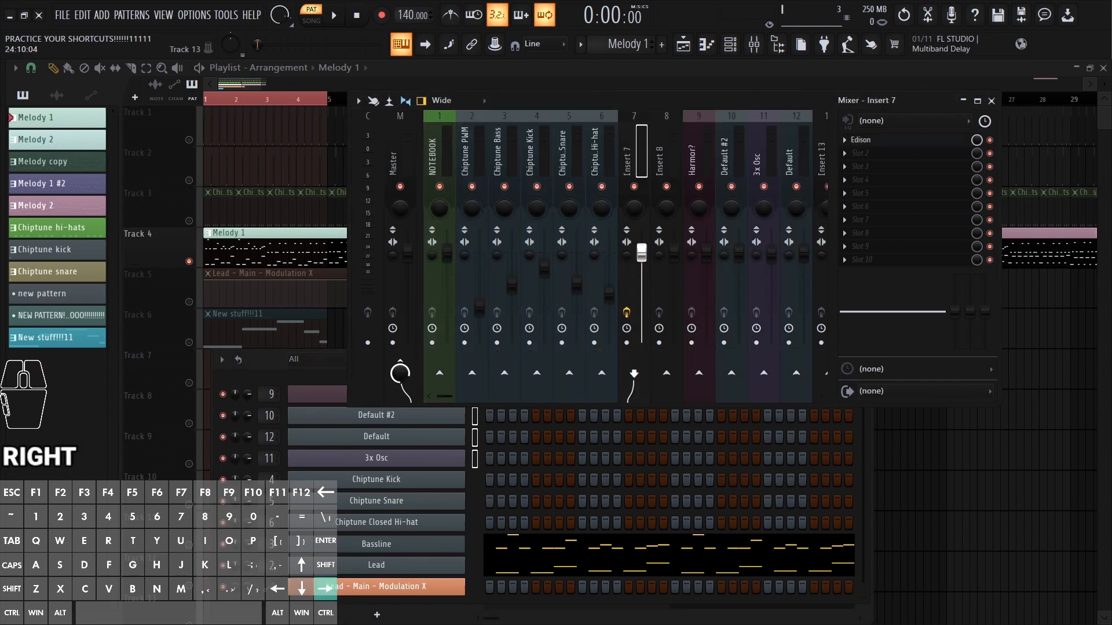
{"action": "key", "text": "Left"}
{"action": "key", "text": "Left"}
{"action": "key", "text": "Left"}
{"action": "key", "text": "Left"}
{"action": "key", "text": "Left"}
{"action": "key", "text": "Left"}
{"action": "key", "text": "Left"}
{"action": "key", "text": "Left"}
{"action": "key", "text": "Left"}
{"action": "key", "text": "Left"}
{"action": "key", "text": "Left"}
{"action": "key", "text": "Left"}
{"action": "key", "text": "Left"}
{"action": "key", "text": "Left"}
{"action": "key", "text": "Left"}
{"action": "key", "text": "Left"}
{"action": "key", "text": "Left"}
{"action": "key", "text": "Left"}
{"action": "key", "text": "Left"}
{"action": "key", "text": "Left"}
{"action": "key", "text": "Left"}
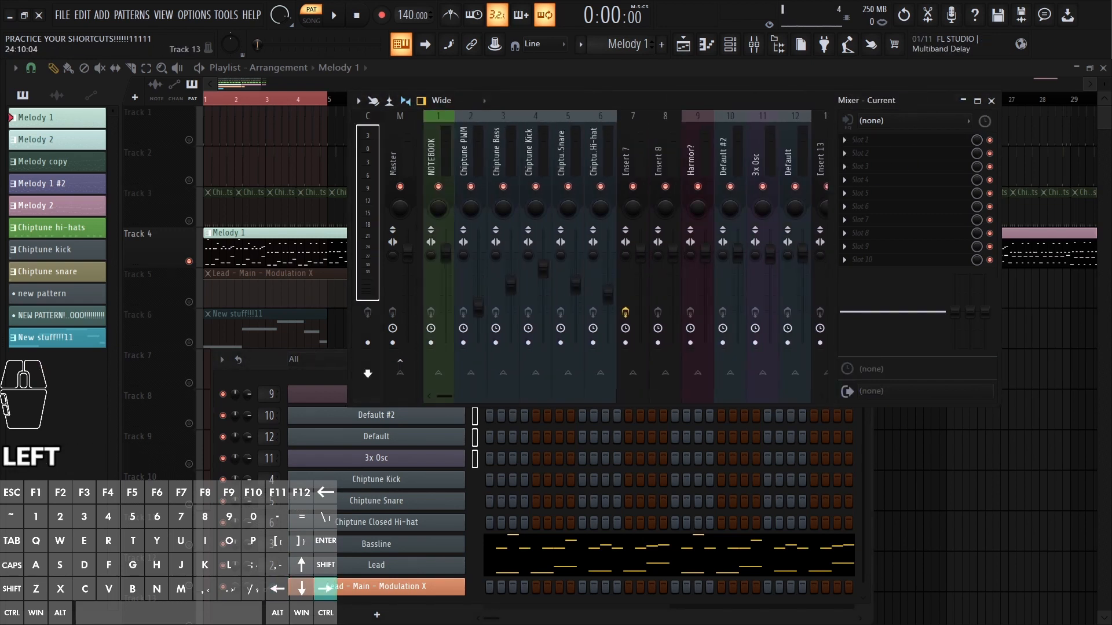
Step: Step the mixer selection back and forth through the first tracks, ending on the Harmor? track
{"action": "key", "text": "Right"}
{"action": "key", "text": "Right"}
{"action": "key", "text": "Right"}
{"action": "key", "text": "Right"}
{"action": "key", "text": "Left"}
{"action": "key", "text": "Left"}
{"action": "key", "text": "Left"}
{"action": "key", "text": "Left"}
{"action": "key", "text": "Right"}
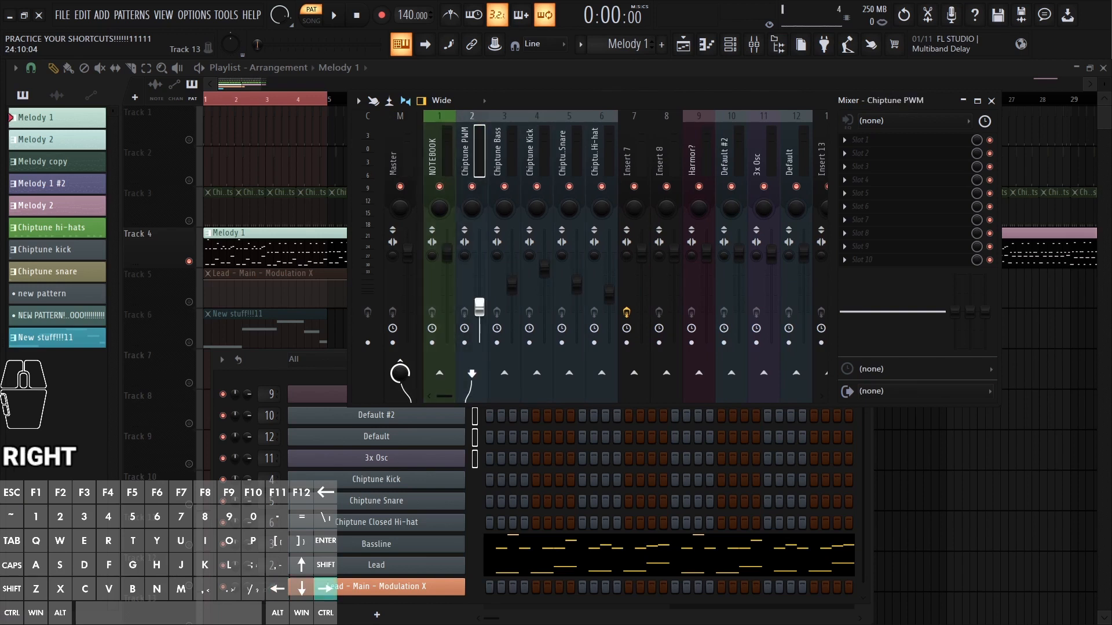
{"action": "key", "text": "Right"}
{"action": "key", "text": "Right"}
{"action": "key", "text": "Right"}
{"action": "key", "text": "Right"}
{"action": "key", "text": "Right"}
{"action": "key", "text": "Right"}
{"action": "key", "text": "Right"}
Step: Jump the mixer selection ahead in large blocks to Insert 33 and back to the NOTEBOOK track
{"action": "key", "text": "Down"}
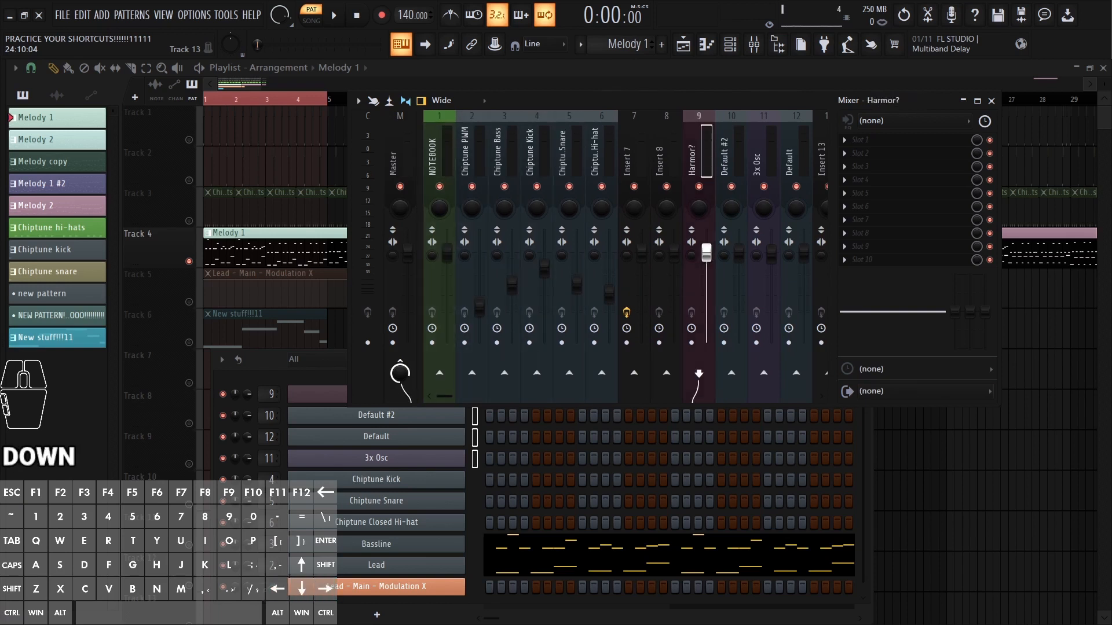
{"action": "key", "text": "Down"}
{"action": "key", "text": "Down"}
{"action": "key", "text": "Down"}
{"action": "key", "text": "Down"}
{"action": "key", "text": "Down"}
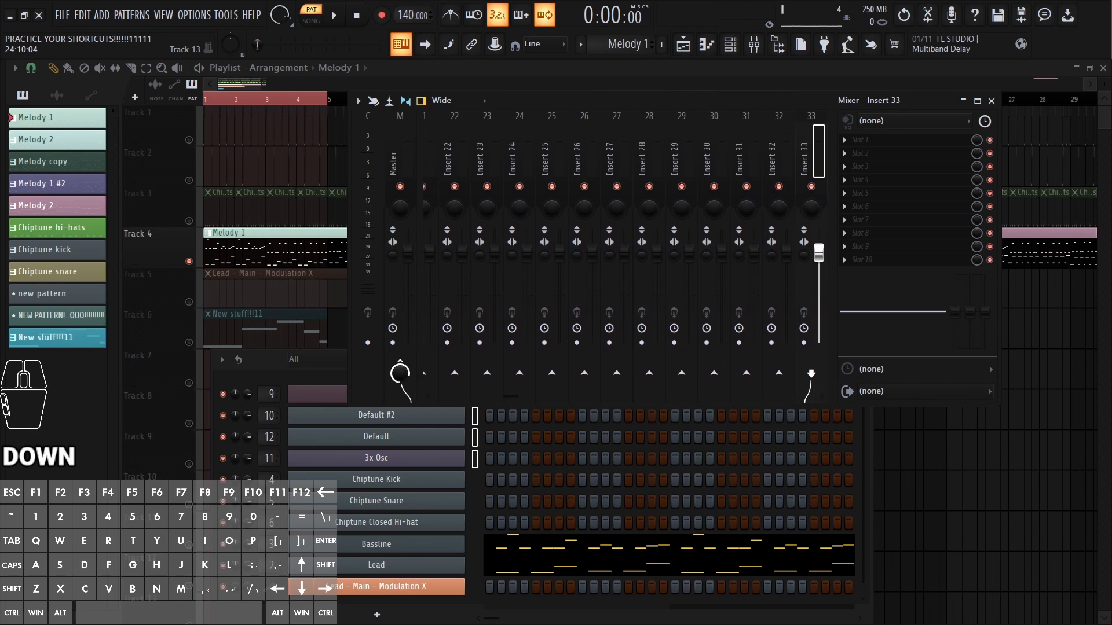
{"action": "key", "text": "Up"}
{"action": "key", "text": "Up"}
{"action": "key", "text": "Up"}
{"action": "key", "text": "Up"}
{"action": "key", "text": "Up"}
{"action": "key", "text": "Up"}
{"action": "key", "text": "Up"}
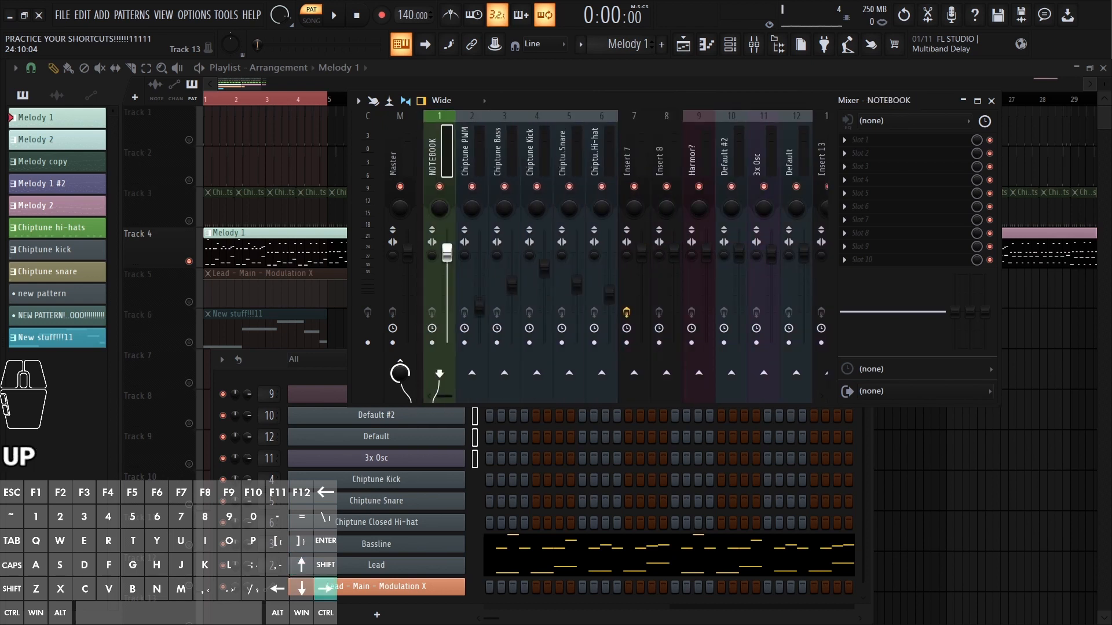
Step: Step the mixer selection along to the Default #2 track, and select the Master track
{"action": "key", "text": "Right"}
{"action": "key", "text": "Right"}
{"action": "key", "text": "Right"}
{"action": "key", "text": "Right"}
{"action": "key", "text": "Right"}
{"action": "key", "text": "Right"}
{"action": "key", "text": "Right"}
{"action": "key", "text": "Right"}
{"action": "key", "text": "Right"}
{"action": "key", "text": "Right"}
{"action": "key", "text": "Left"}
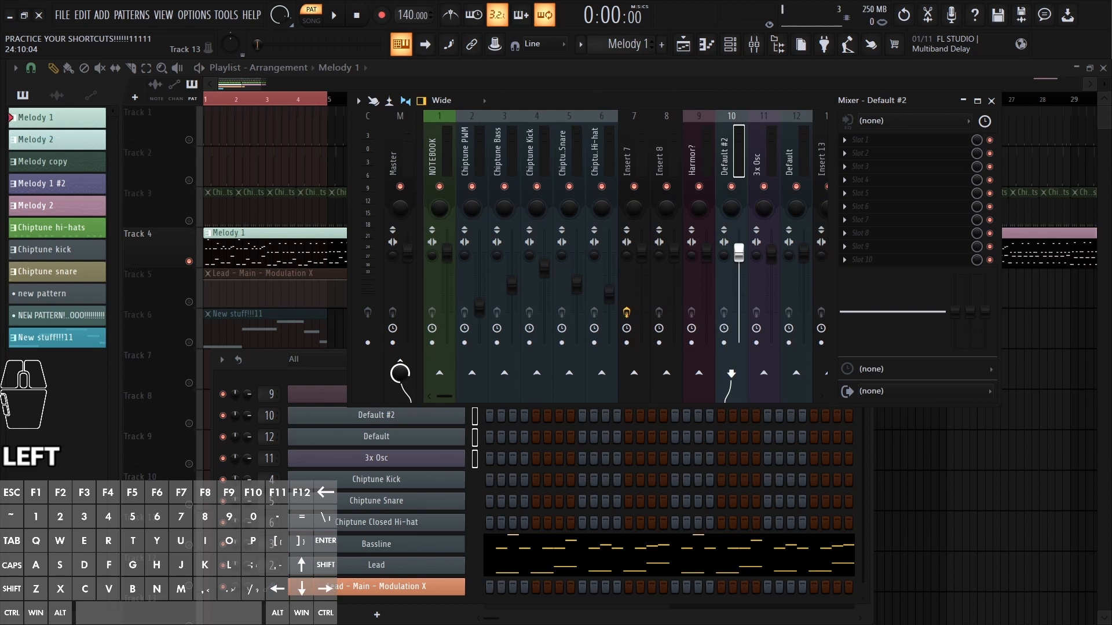
{"action": "left_click", "coordinate": [400, 151]}
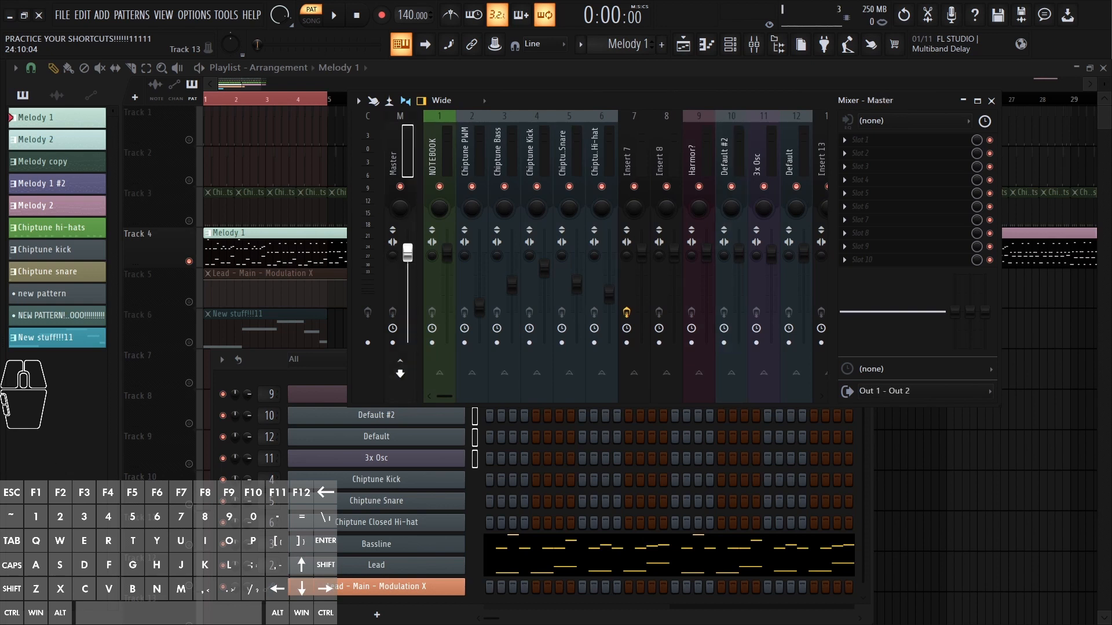
Step: View the mixer options for the Master track, reopening them to examine the Disk recording options, and close them
{"action": "key", "text": "ctrl"}
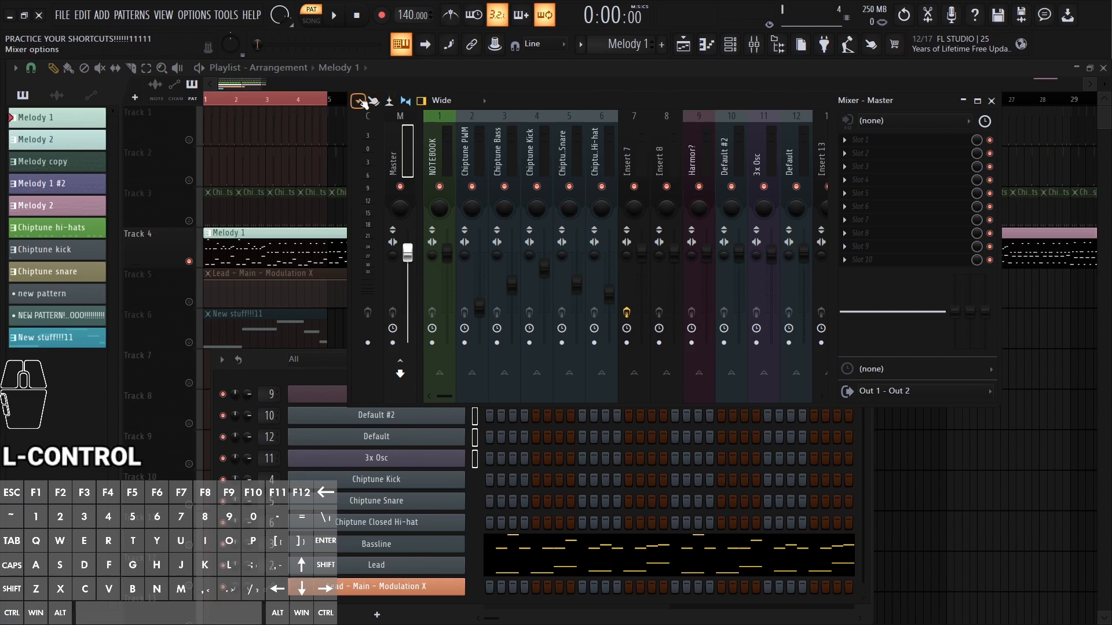
{"action": "left_click", "coordinate": [359, 101]}
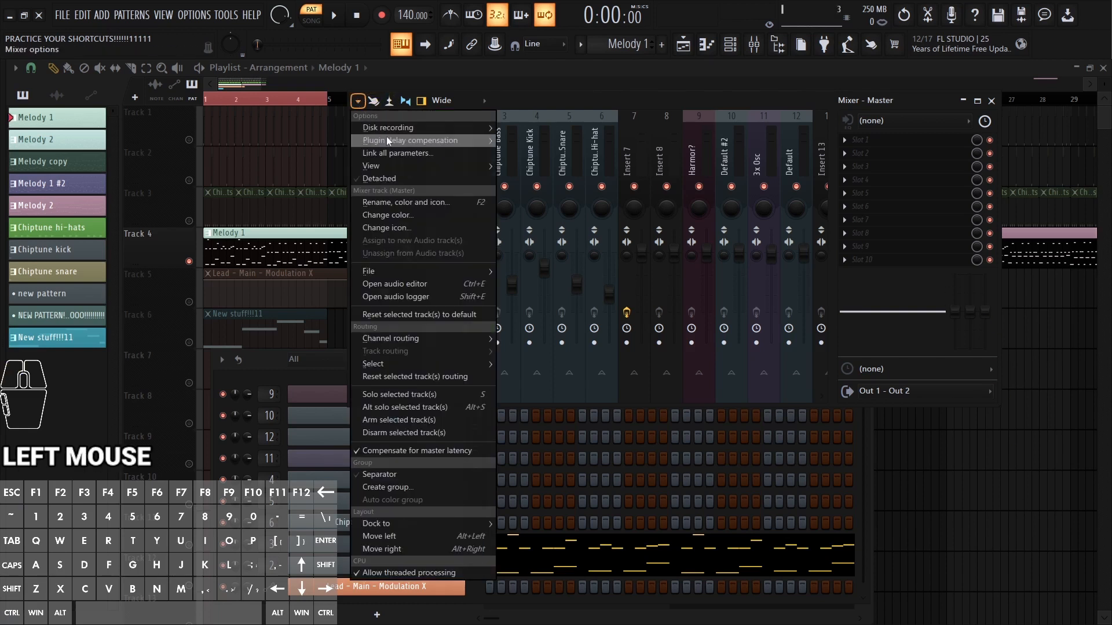
{"action": "mouse_move", "coordinate": [399, 136]}
{"action": "key", "text": "Escape"}
{"action": "key", "text": "Escape"}
{"action": "left_click", "coordinate": [650, 149]}
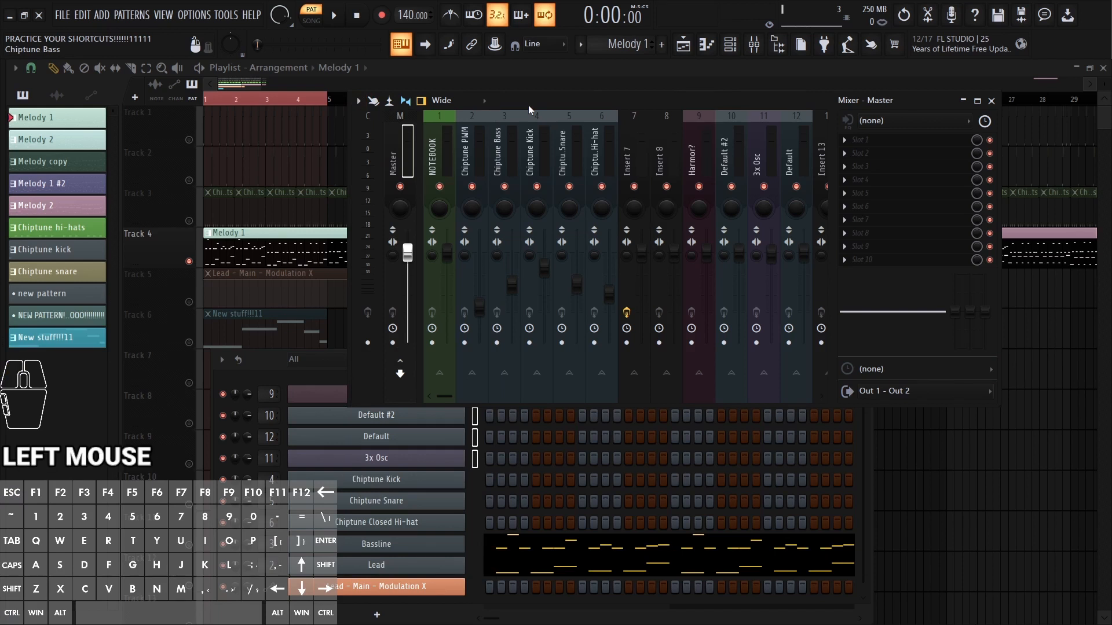
{"action": "key", "text": "F3"}
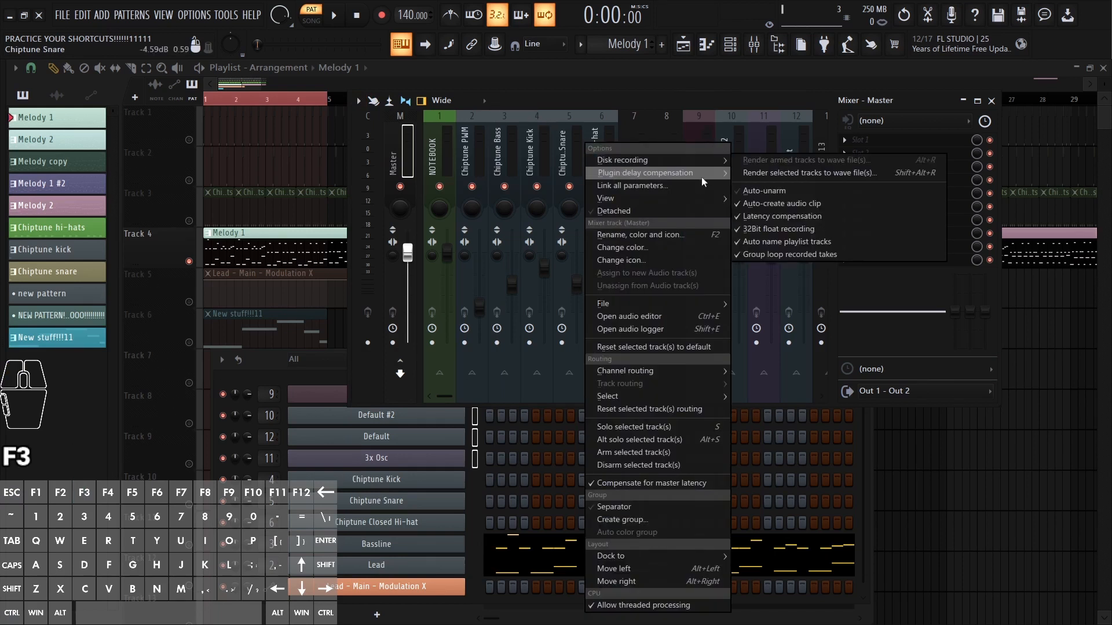
{"action": "key", "text": "Escape"}
{"action": "key", "text": "Escape"}
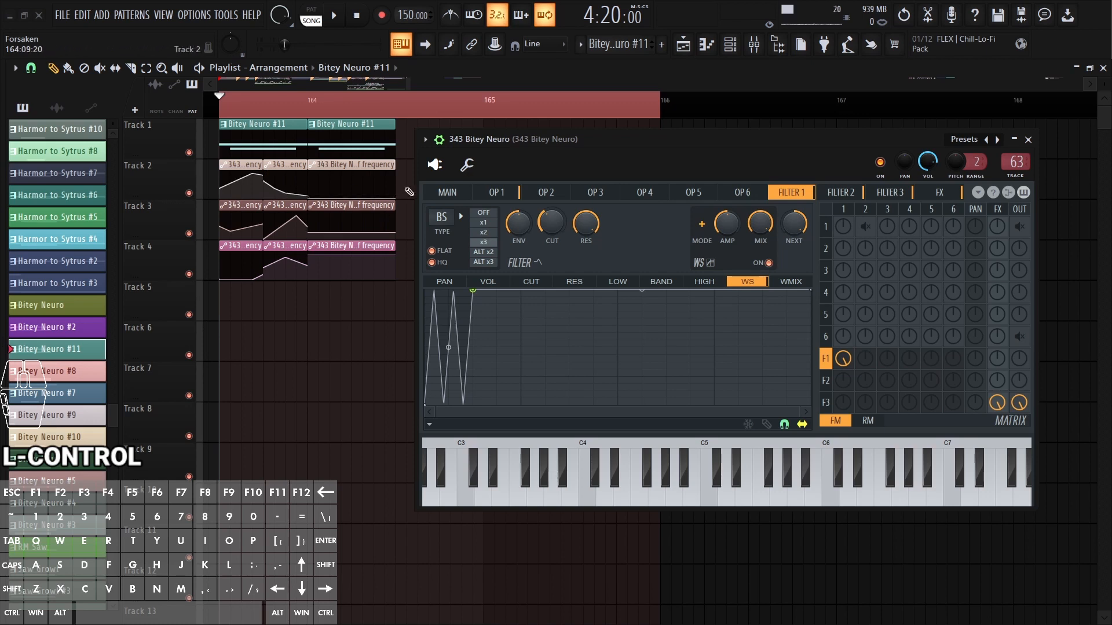
Step: View the automation options of the Filter 1 cutoff in 343 Bitey Neuro, and look at Filter 3 before returning to Filter 1
{"action": "right_click", "coordinate": [547, 225]}
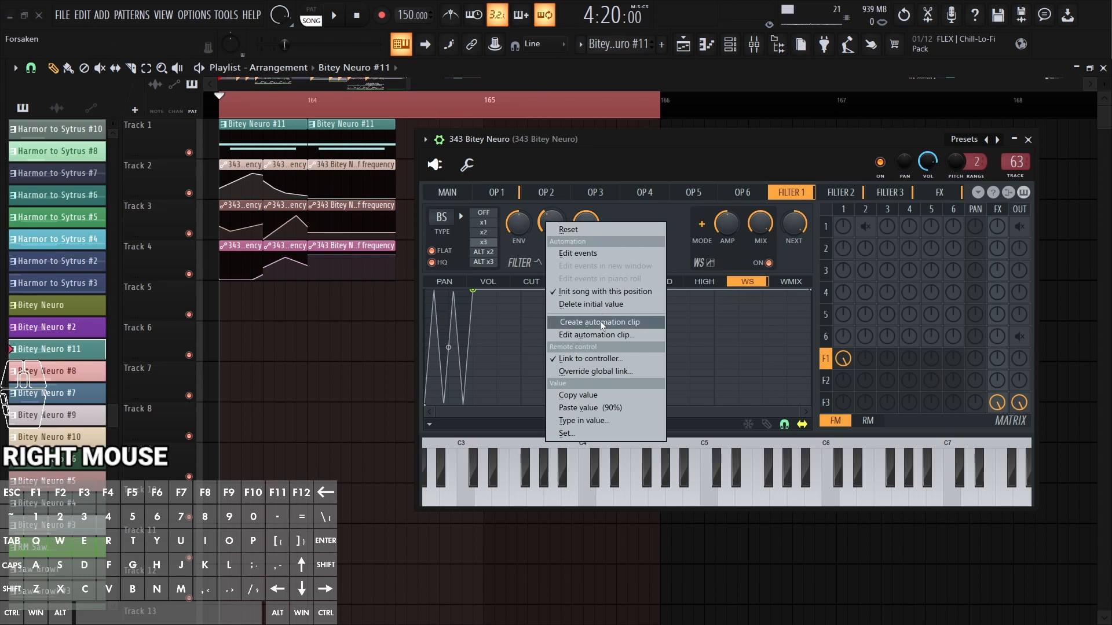
{"action": "left_click", "coordinate": [647, 211]}
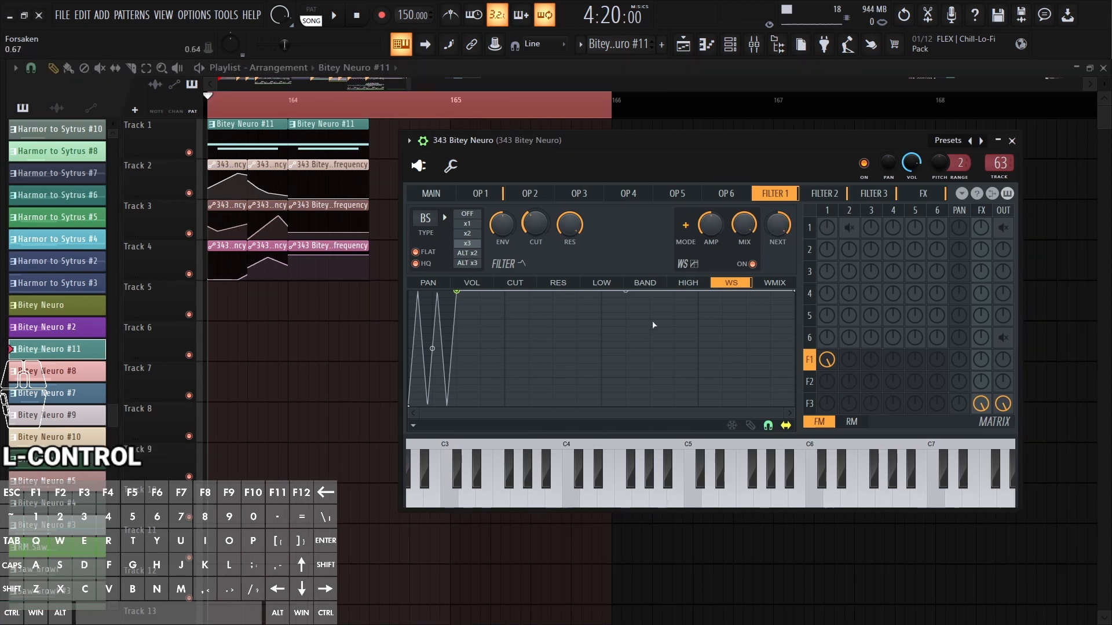
{"action": "scroll", "coordinate": [644, 259], "scroll_direction": "down", "scroll_amount": 2}
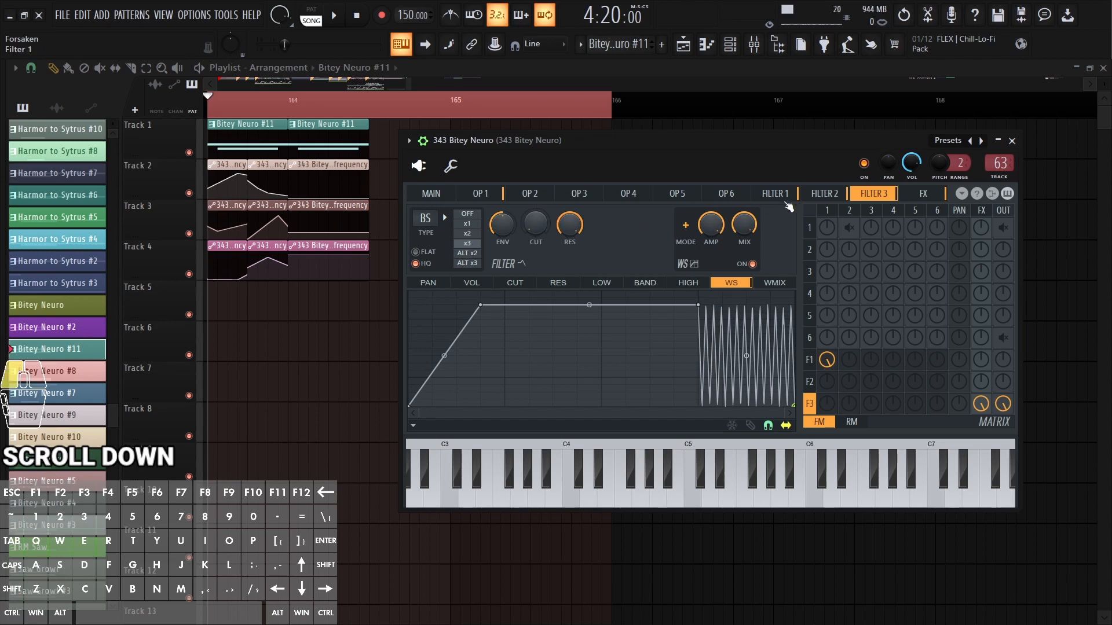
{"action": "left_click", "coordinate": [764, 191]}
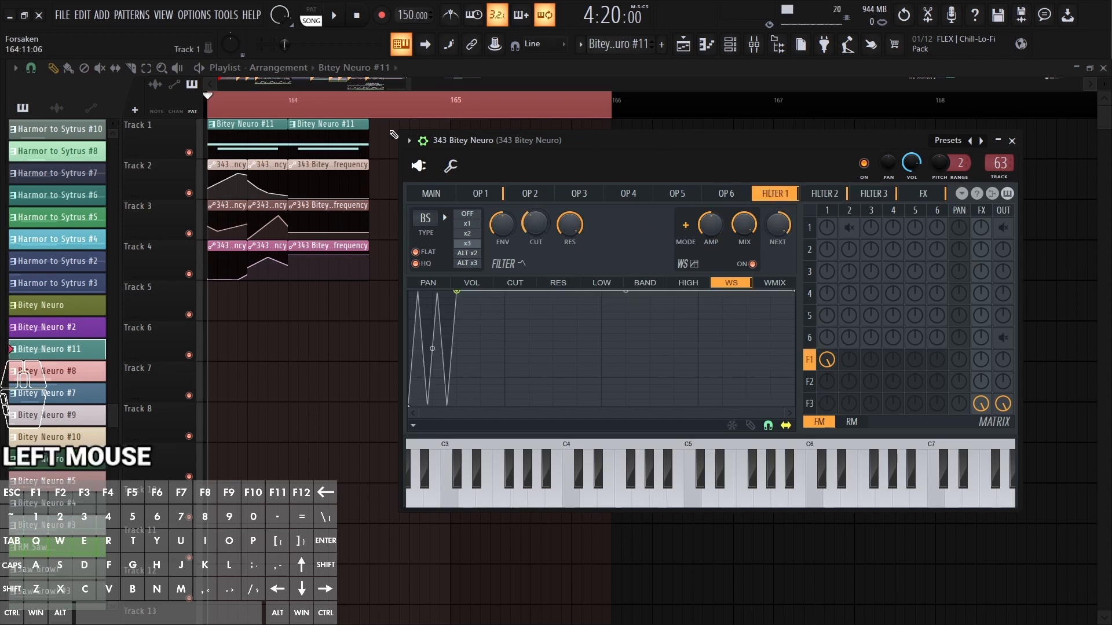
Step: Move the second Bitey Neuro #11 clip and the three frequency automation clips beneath it to bar 165
{"action": "right_click", "coordinate": [394, 134]}
{"action": "left_click_drag", "start_coordinate": [377, 122], "coordinate": [290, 273]}
{"action": "left_click_drag", "start_coordinate": [326, 126], "coordinate": [488, 126]}
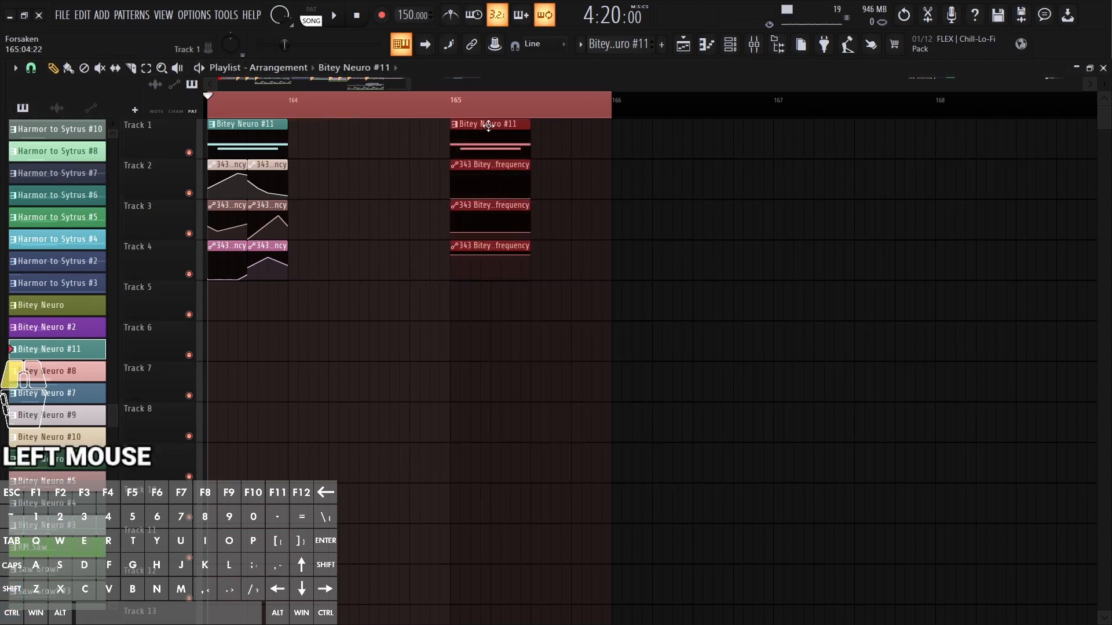
Step: Shorten the playlist time selection to end at bar 165, and play it back briefly
{"action": "left_click_drag", "start_coordinate": [568, 104], "coordinate": [454, 104]}
{"action": "key", "text": "space"}
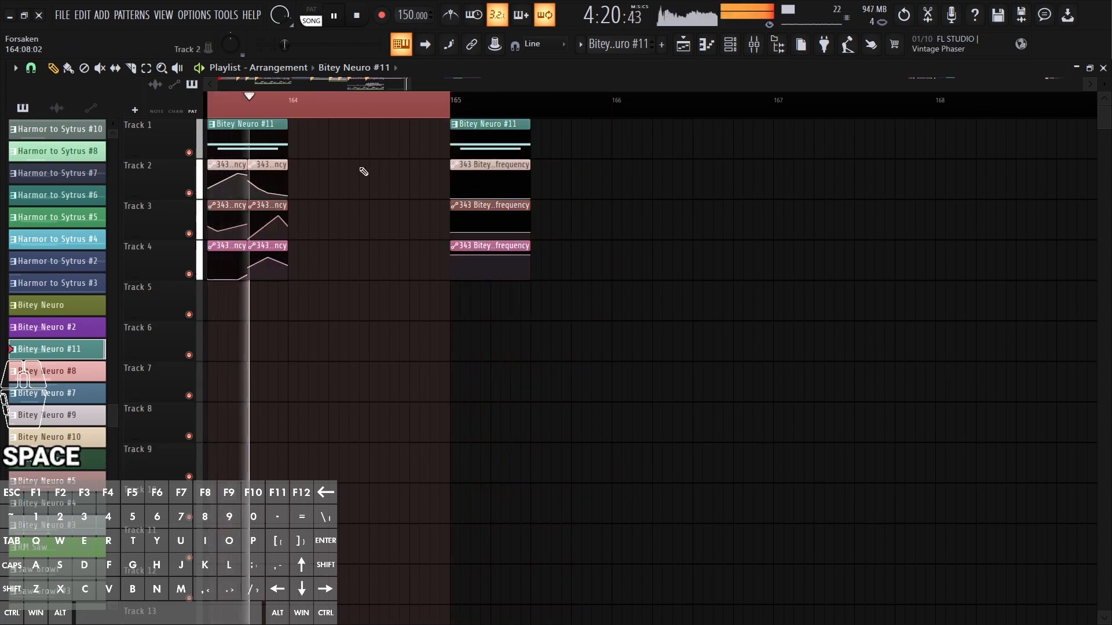
{"action": "key", "text": "space"}
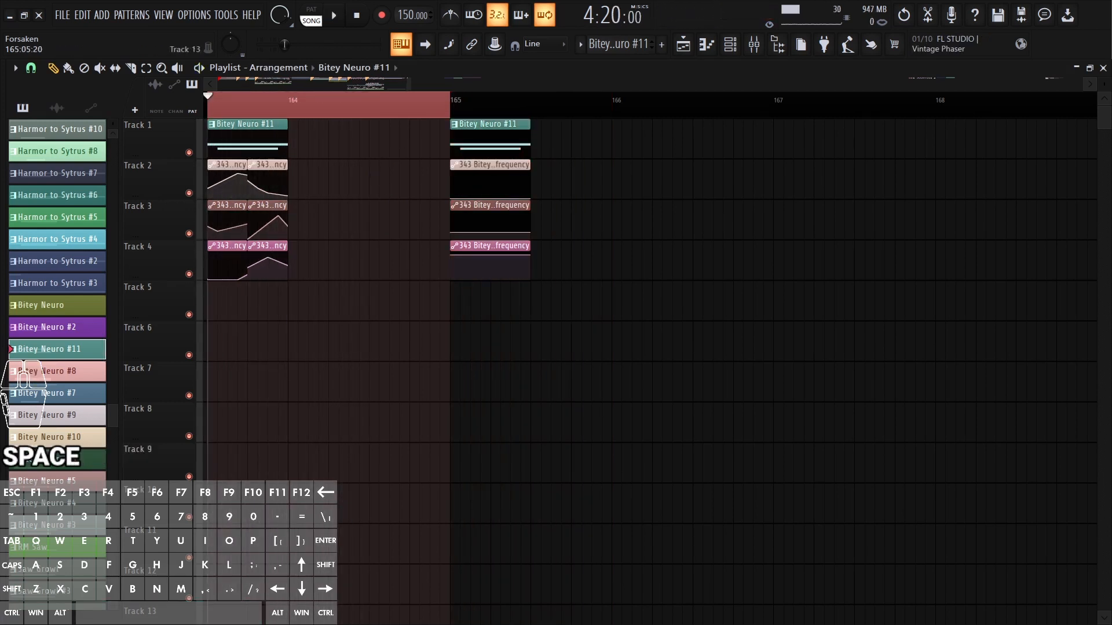
Step: Clear the current playlist time selection and select the range from bar 165 to bar 166
{"action": "key", "text": "ctrl+d"}
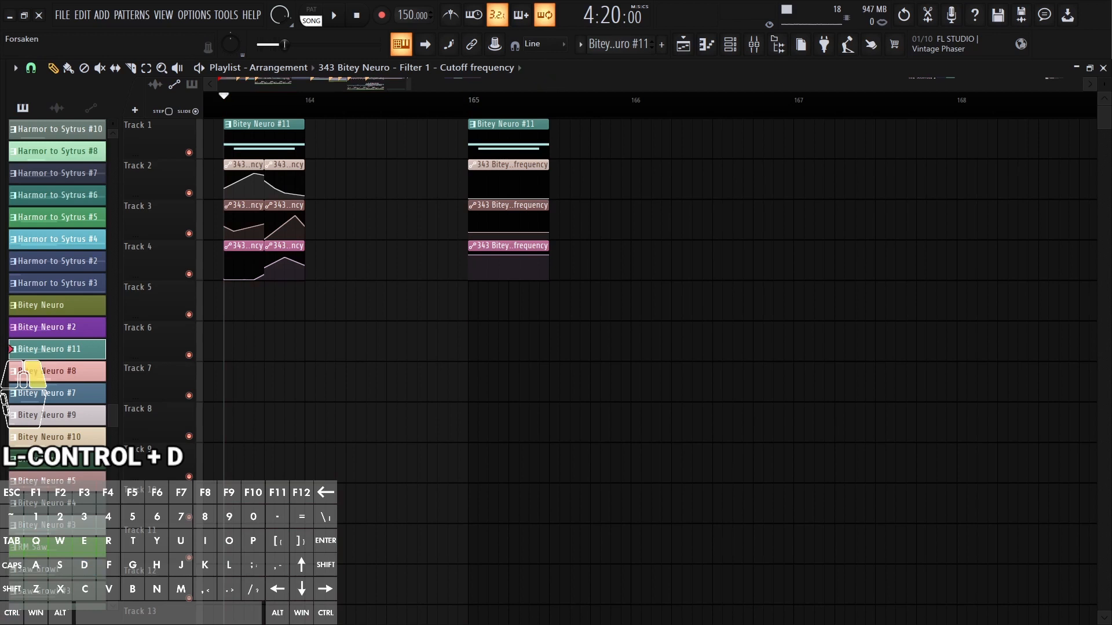
{"action": "left_click_drag", "start_coordinate": [457, 102], "coordinate": [249, 189]}
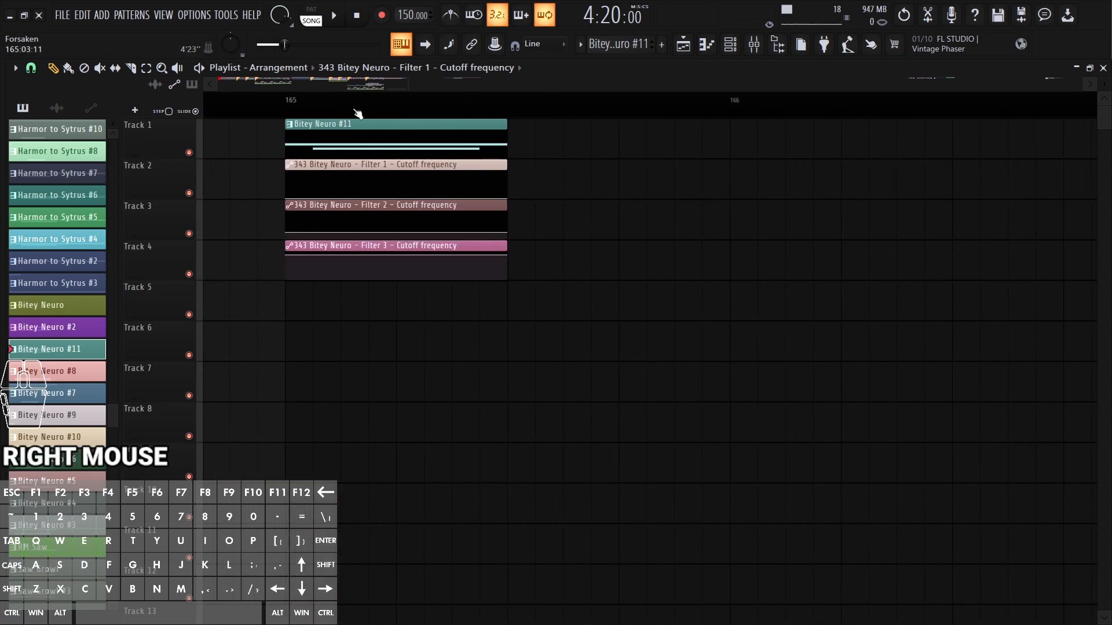
{"action": "left_click", "coordinate": [294, 102]}
{"action": "left_click_drag", "start_coordinate": [293, 97], "coordinate": [738, 111]}
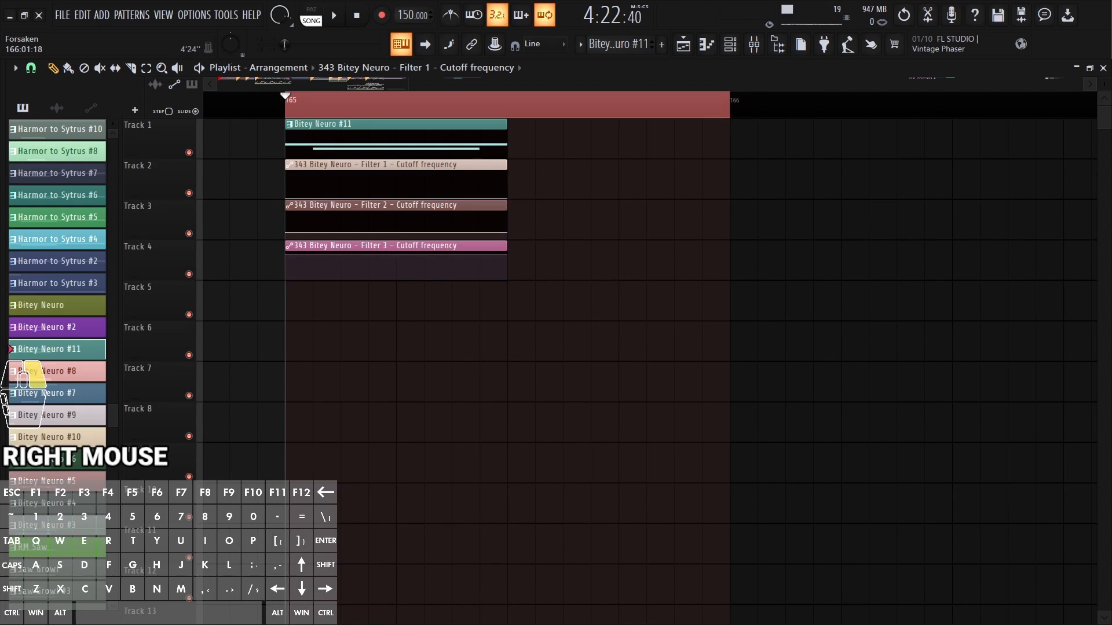
{"action": "scroll", "coordinate": [706, 124], "scroll_direction": "down", "scroll_amount": 1}
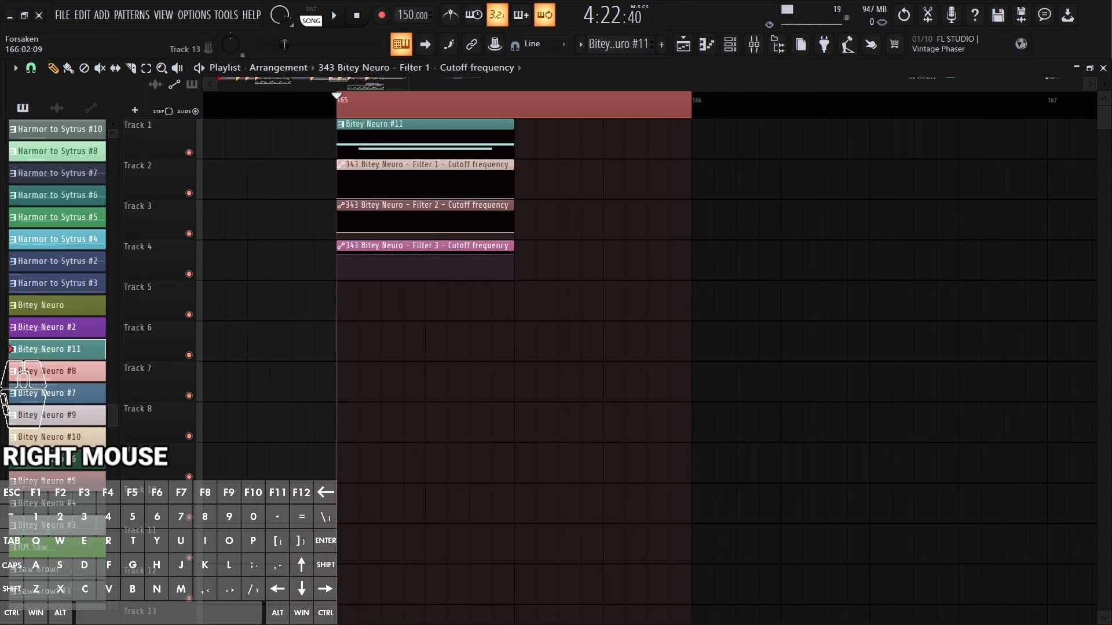
{"action": "scroll", "coordinate": [789, 624], "scroll_direction": "up", "scroll_amount": 1}
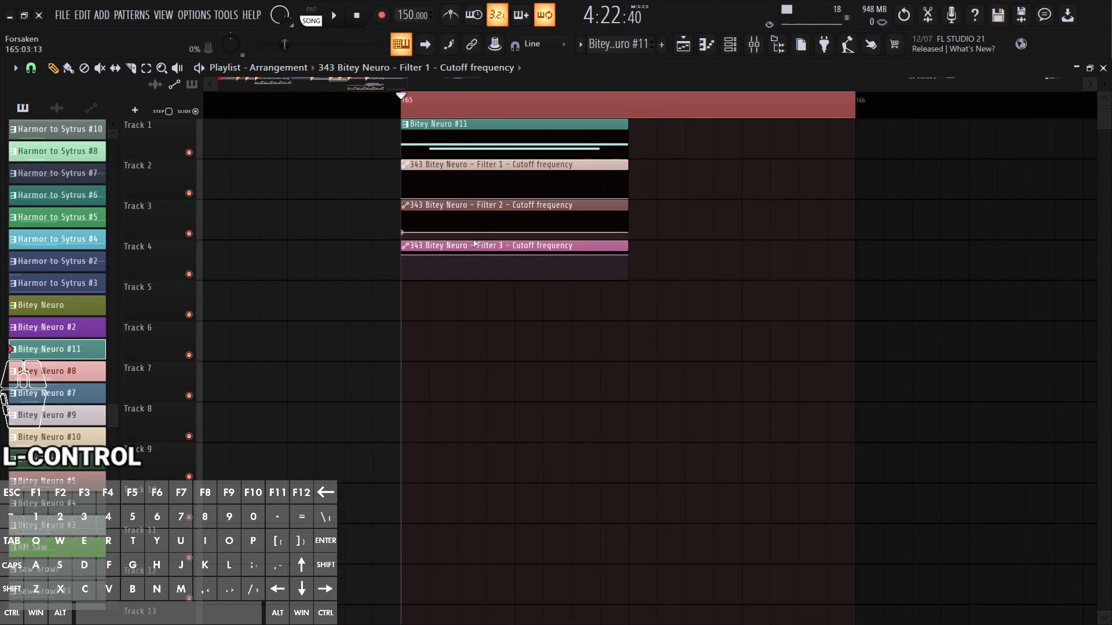
Step: Add automation points to the Filter 1 cutoff clip to form a rising and falling zigzag, undoing the accidental clip deletion along the way
{"action": "right_click", "coordinate": [435, 174]}
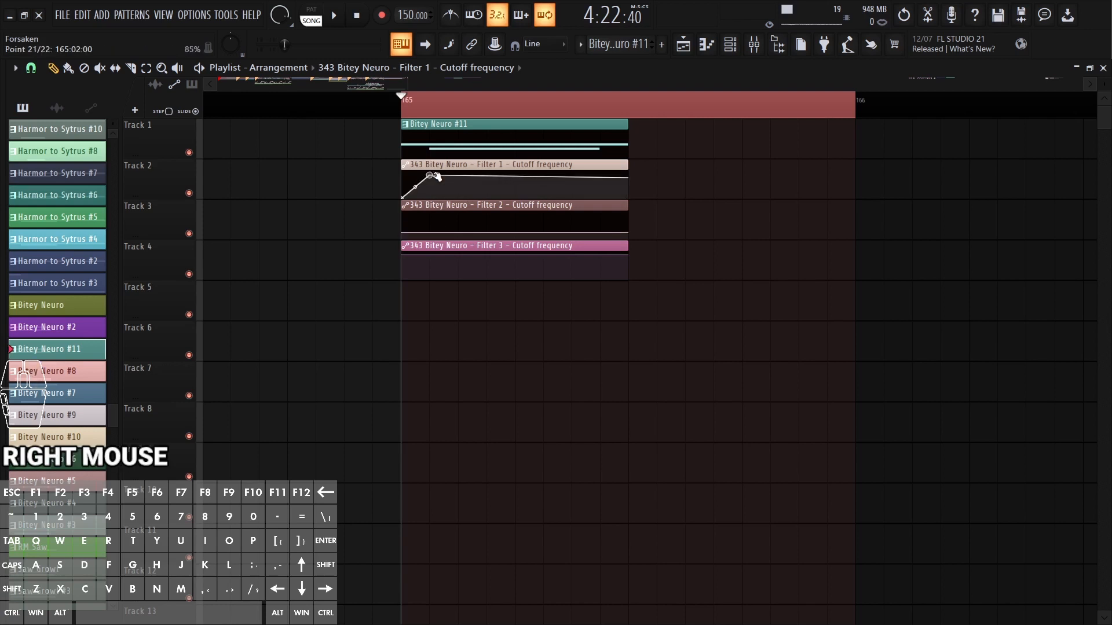
{"action": "right_click", "coordinate": [510, 177]}
{"action": "key", "text": "ctrl+z"}
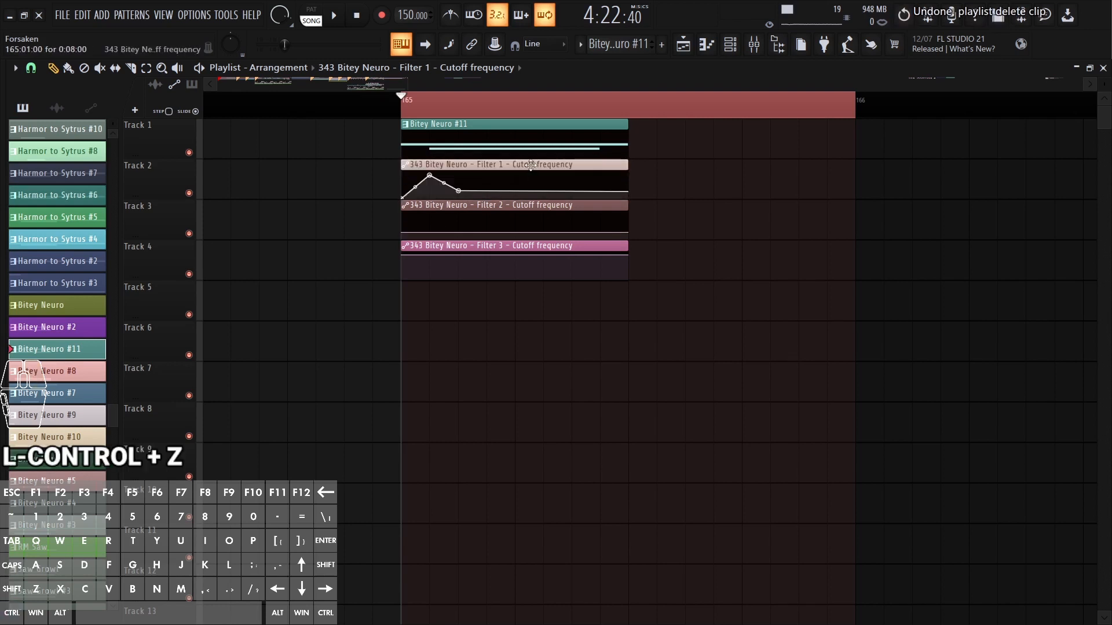
{"action": "left_click", "coordinate": [567, 182]}
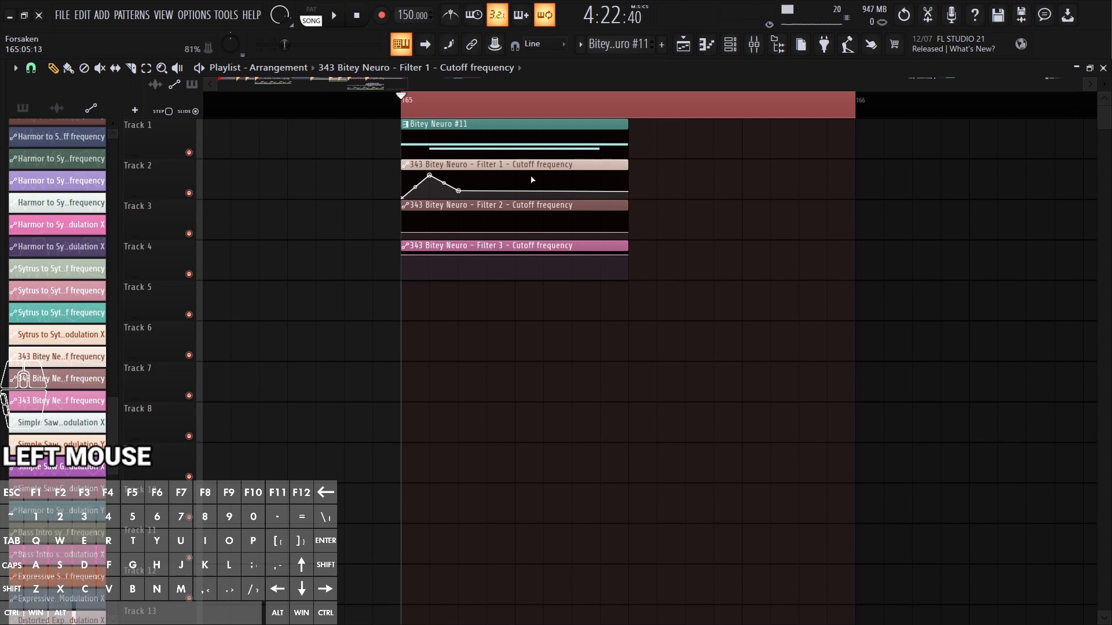
{"action": "right_click", "coordinate": [514, 176]}
{"action": "right_click", "coordinate": [544, 194]}
{"action": "right_click", "coordinate": [572, 174]}
{"action": "right_click", "coordinate": [595, 173]}
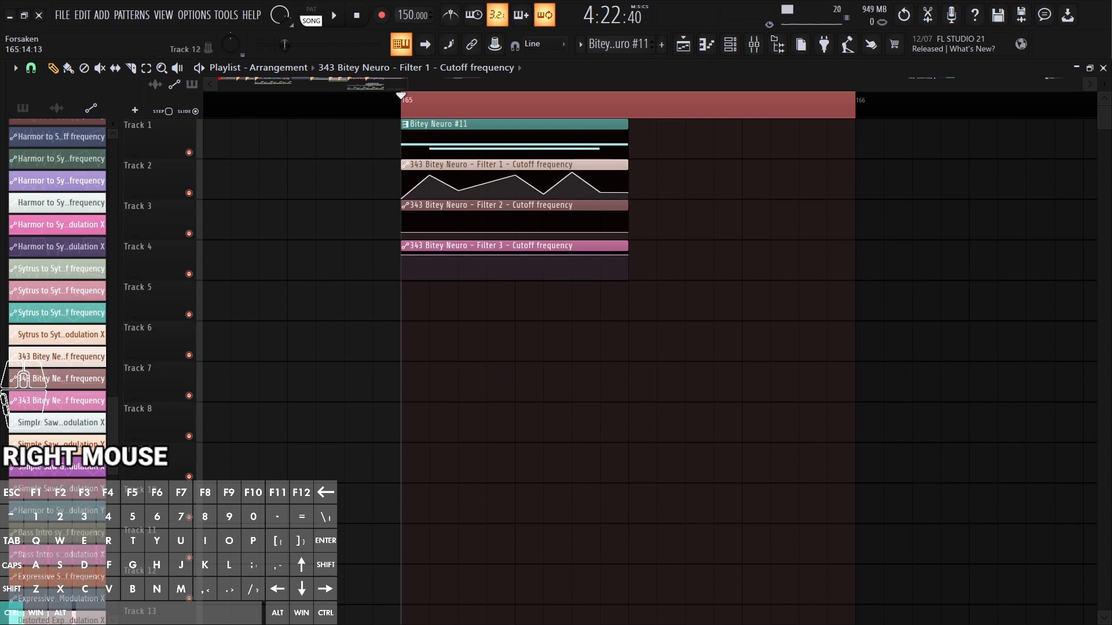
Step: Move the first peak point of the Filter 1 cutoff automation, undo that move, and adjust only the point's height at 165:02:00
{"action": "key", "text": "ctrl"}
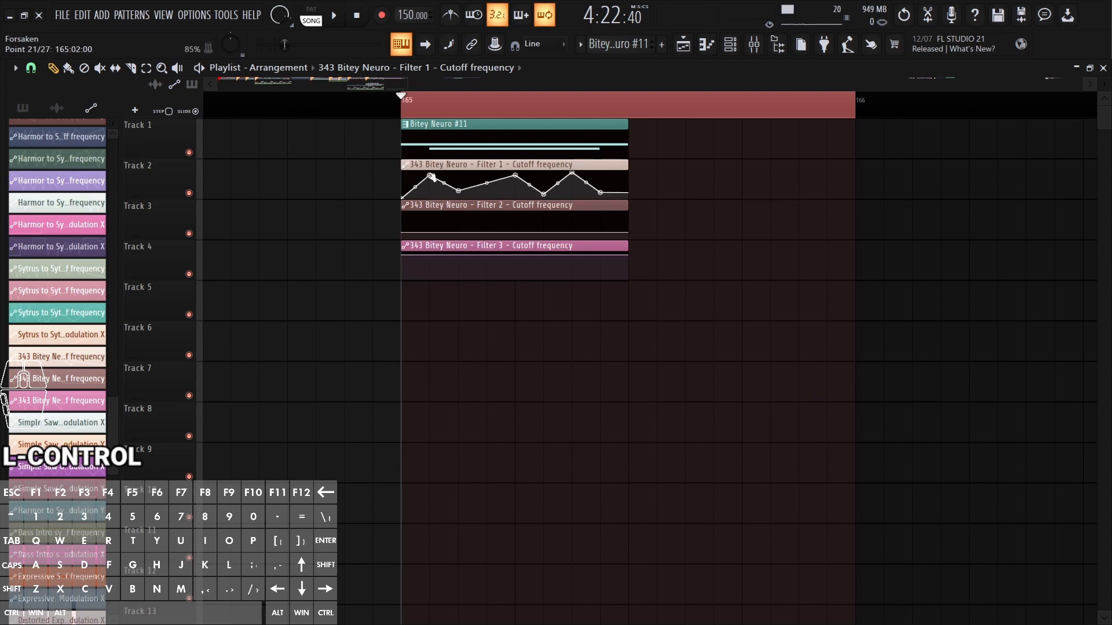
{"action": "left_click_drag", "start_coordinate": [431, 176], "coordinate": [607, 202]}
{"action": "key", "text": "ctrl+alt+z"}
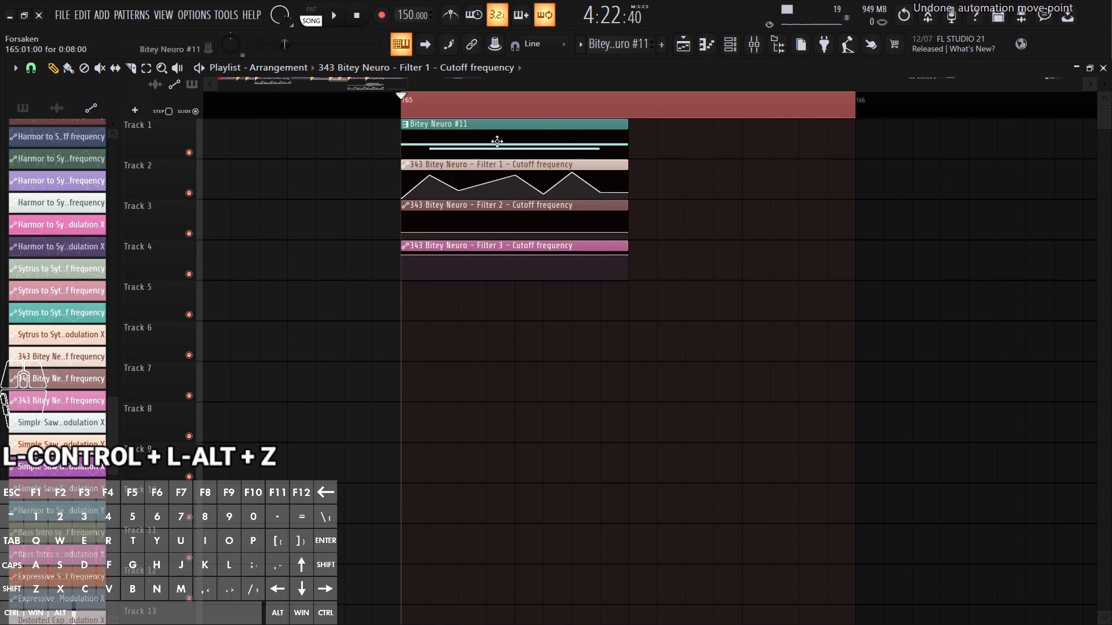
{"action": "left_click", "coordinate": [496, 141]}
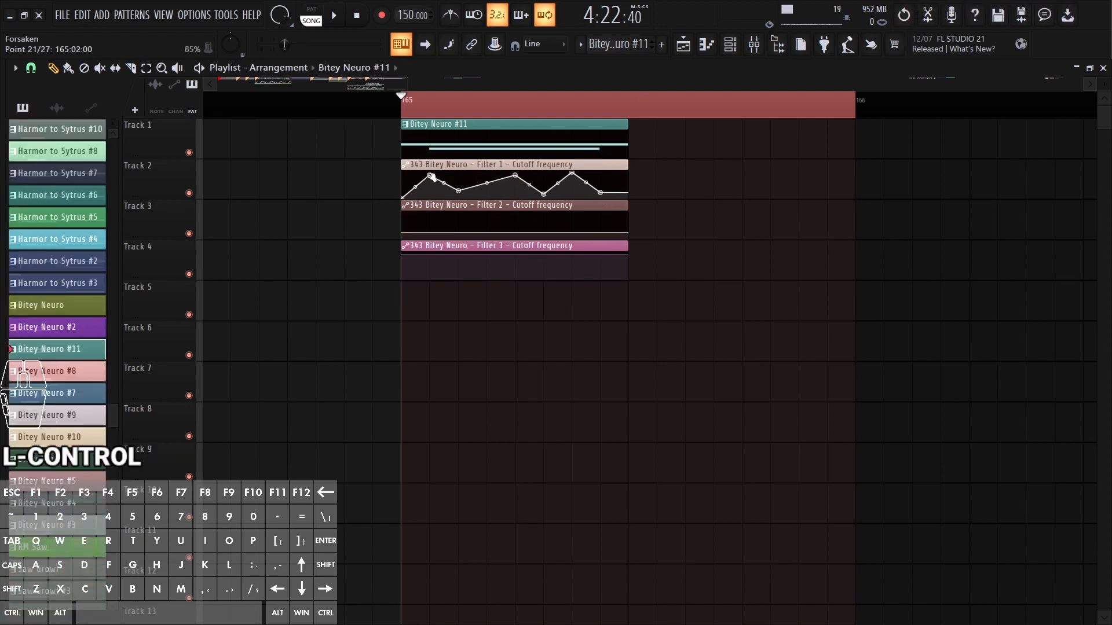
{"action": "left_click_drag", "start_coordinate": [432, 177], "coordinate": [453, 203]}
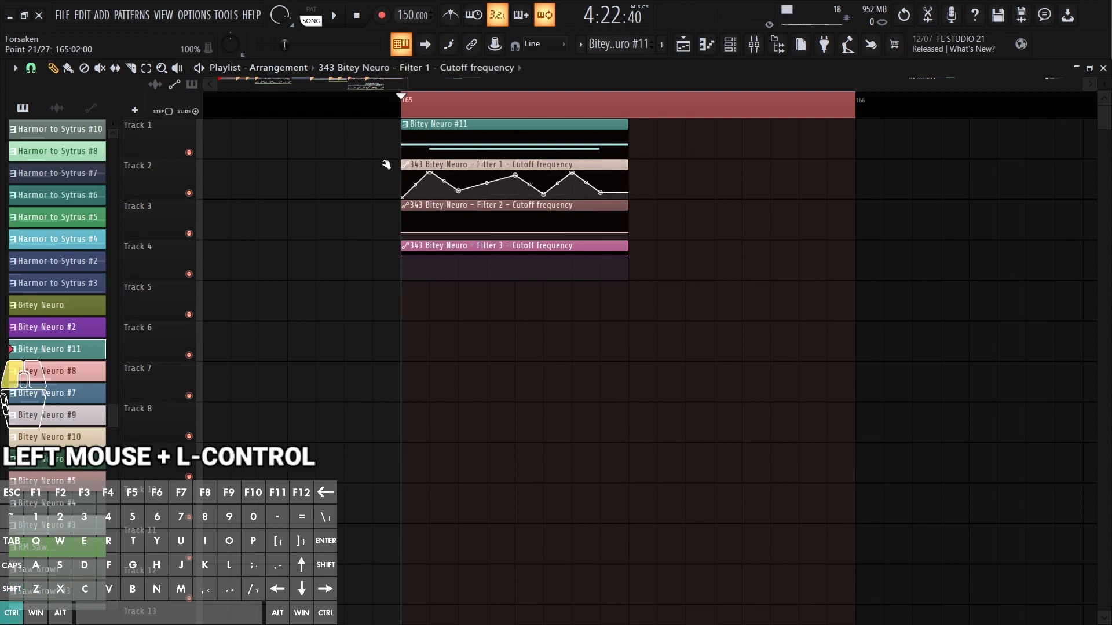
{"action": "left_click_drag", "start_coordinate": [386, 165], "coordinate": [447, 200]}
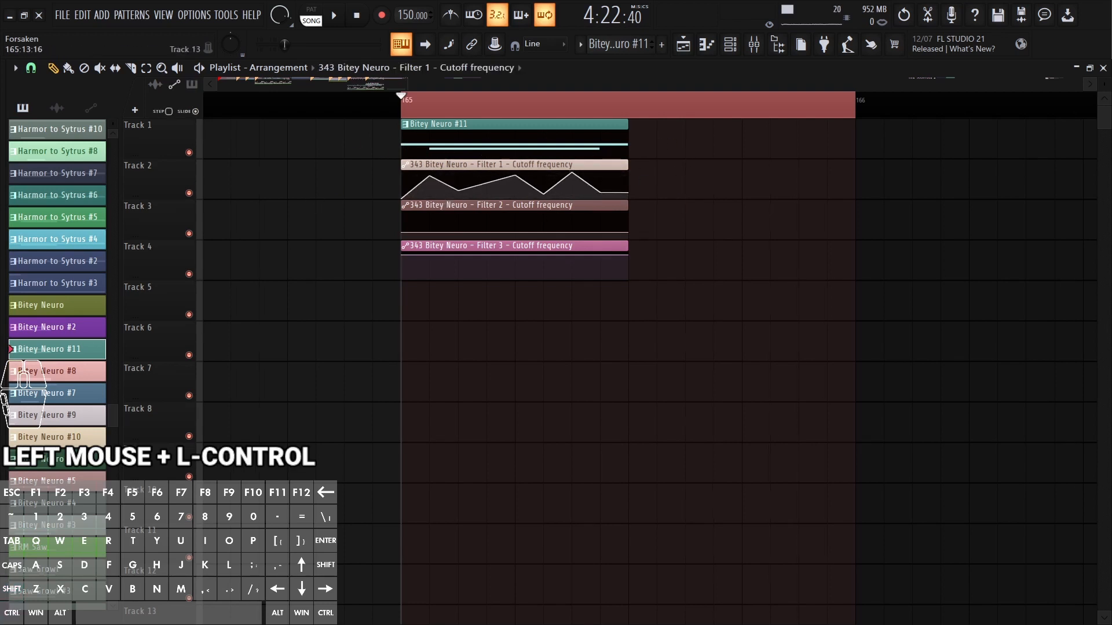
Step: Set the first peak point of the Filter 1 cutoff automation to Double curve mode and bend the segment leading up to it
{"action": "right_click", "coordinate": [433, 177]}
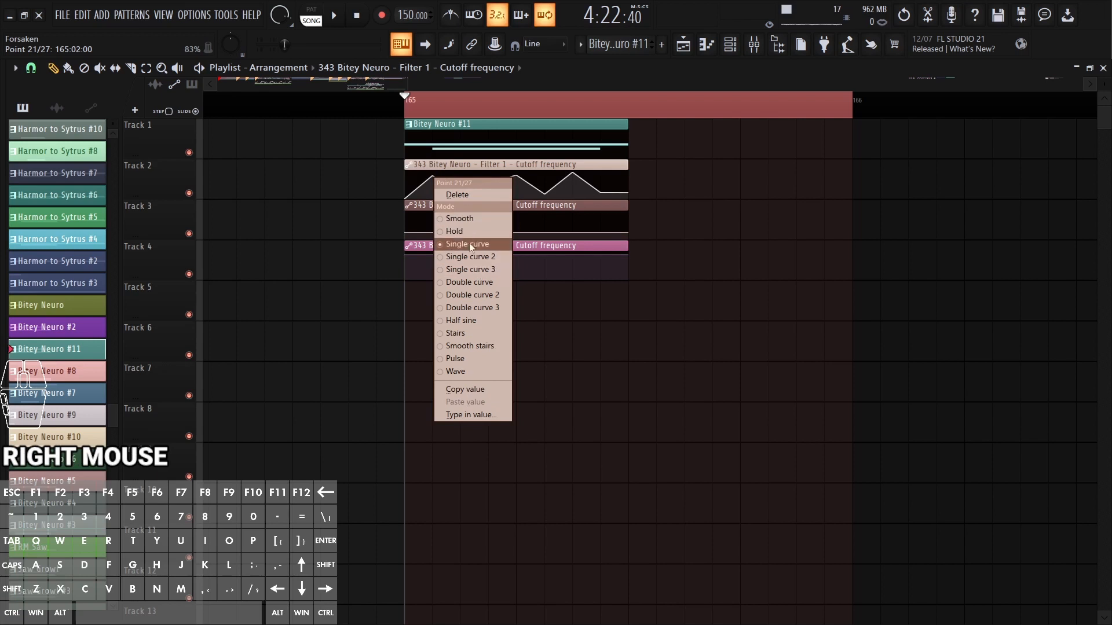
{"action": "left_click", "coordinate": [468, 282]}
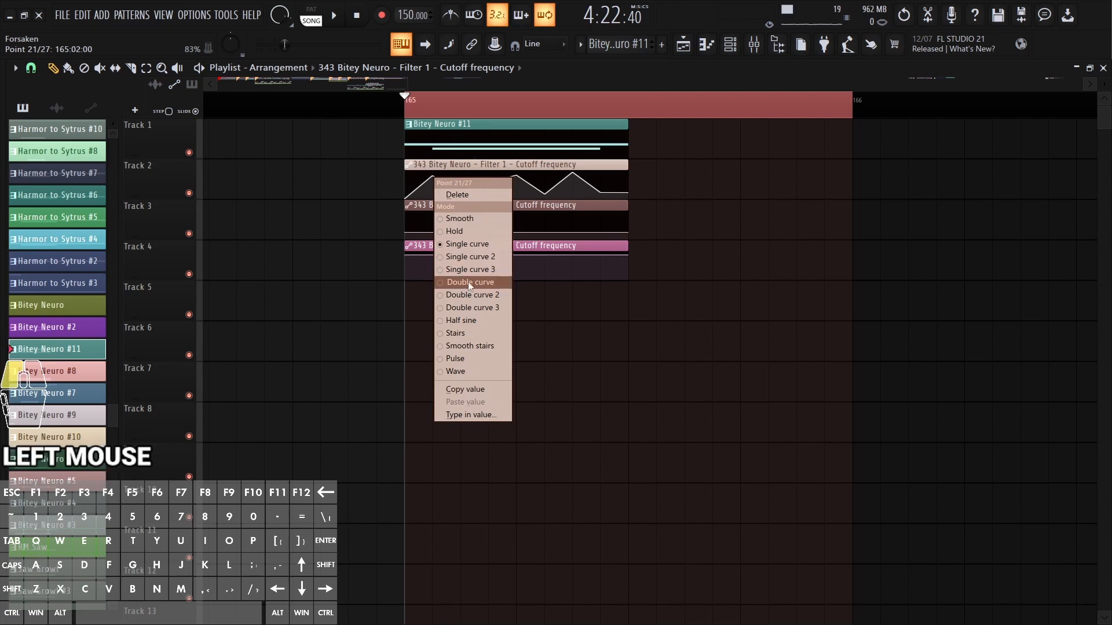
{"action": "right_click", "coordinate": [431, 177]}
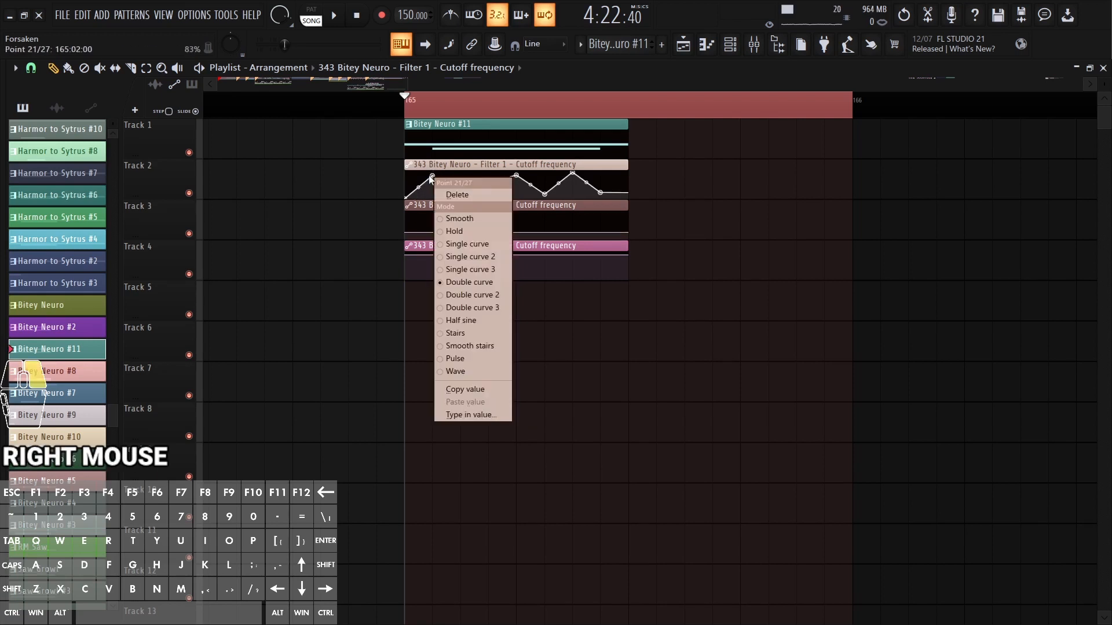
{"action": "left_click", "coordinate": [371, 187]}
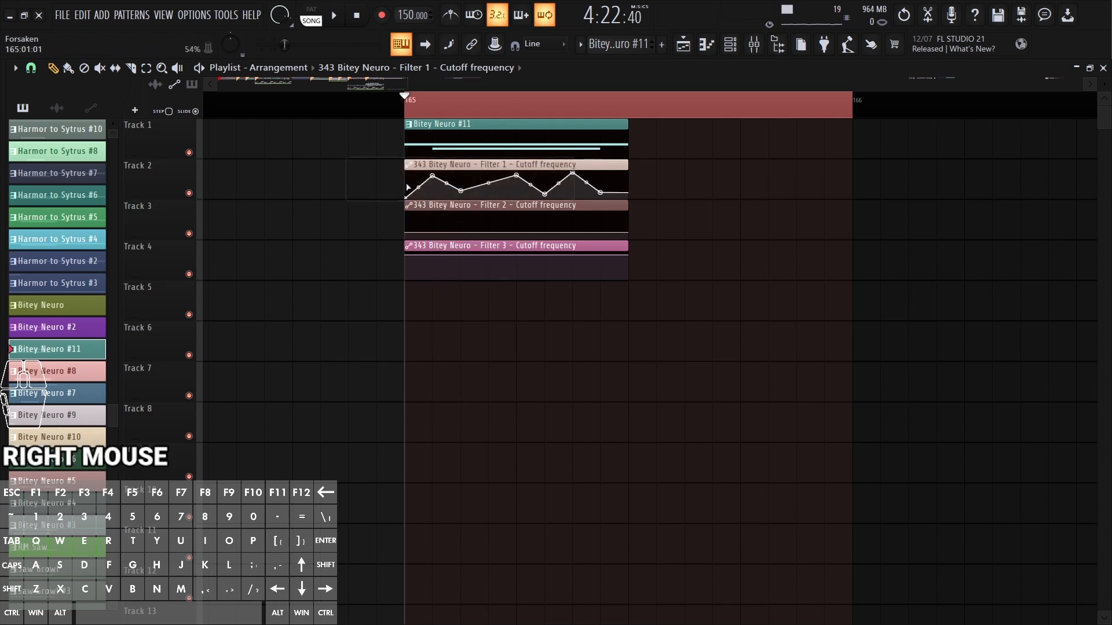
{"action": "left_click_drag", "start_coordinate": [418, 186], "coordinate": [418, 179]}
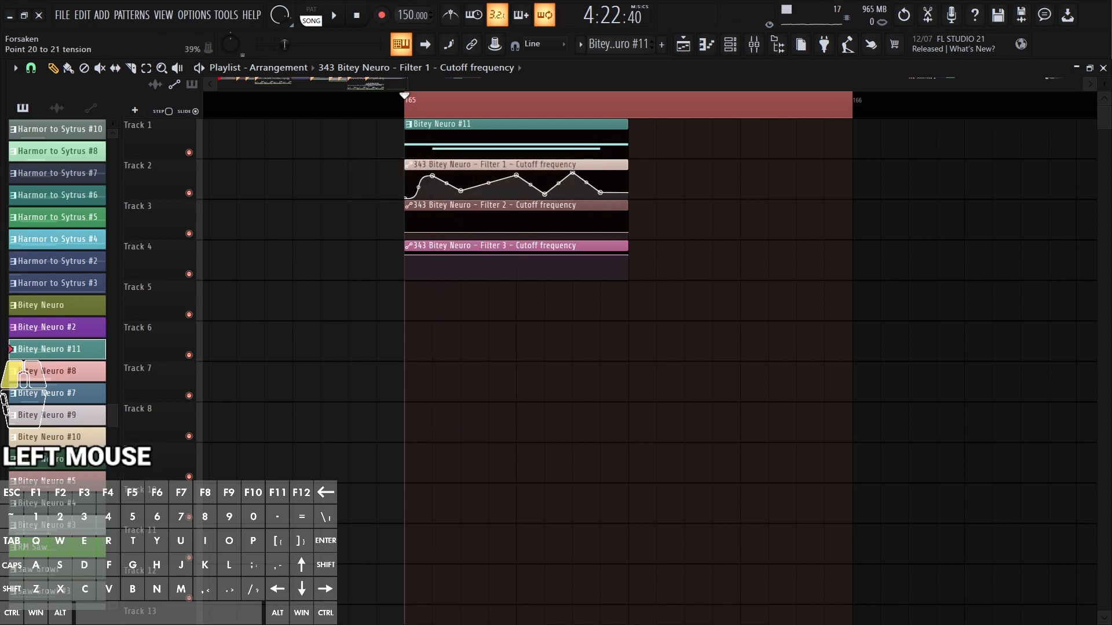
Step: Change the first peak point's mode again, ending on Smooth stairs, and adjust the tension of the segment leading up to it
{"action": "right_click", "coordinate": [436, 175]}
{"action": "left_click", "coordinate": [440, 213]}
{"action": "left_click_drag", "start_coordinate": [418, 187], "coordinate": [417, 194]}
{"action": "right_click", "coordinate": [437, 177]}
{"action": "left_click", "coordinate": [471, 347]}
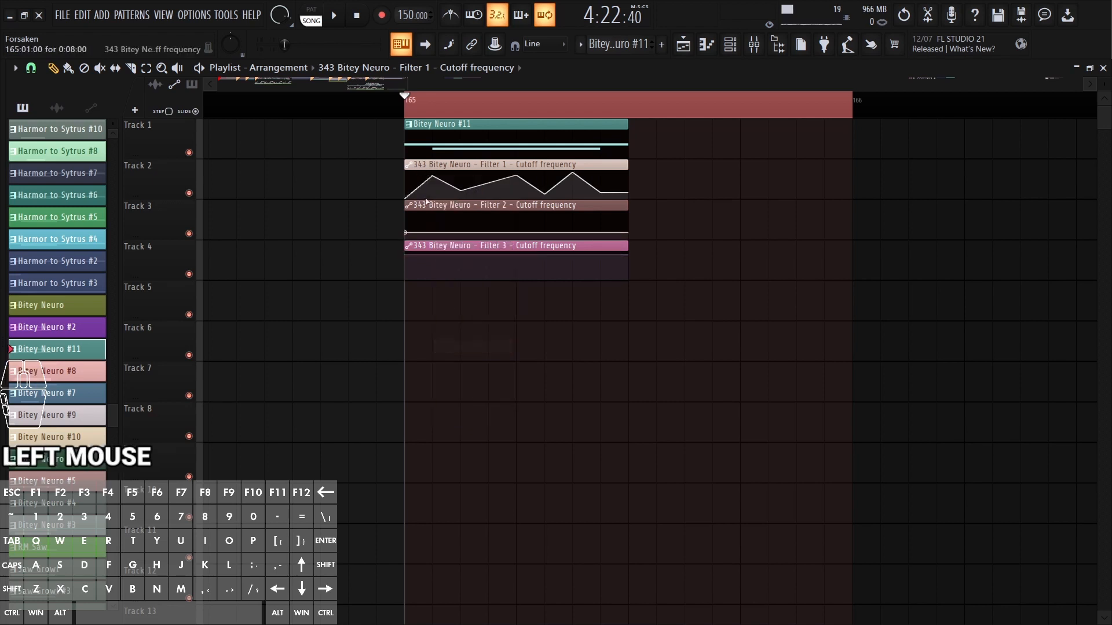
{"action": "left_click_drag", "start_coordinate": [418, 188], "coordinate": [418, 186]}
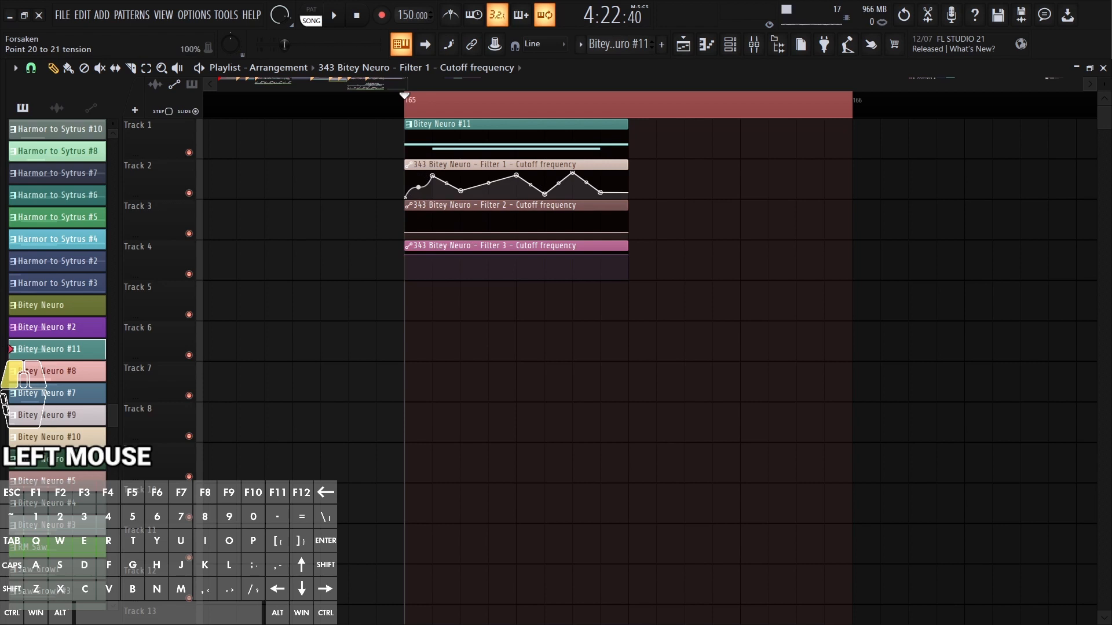
Step: Return the first peak point of the Filter 1 cutoff automation to Single curve mode and reset its segment's tension
{"action": "right_click", "coordinate": [433, 178]}
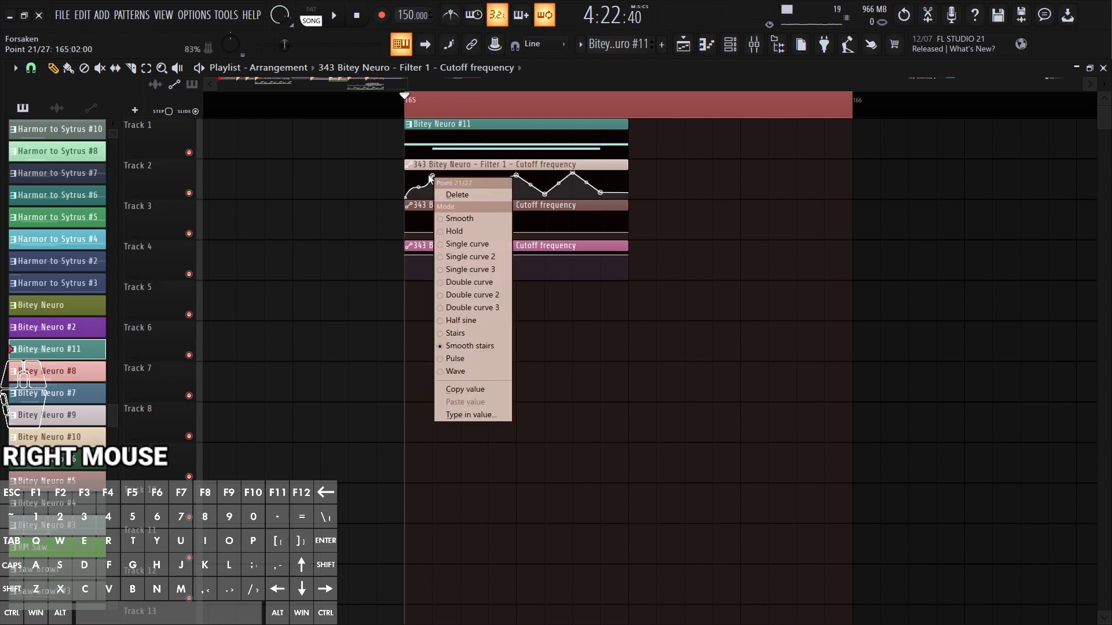
{"action": "left_click", "coordinate": [477, 237]}
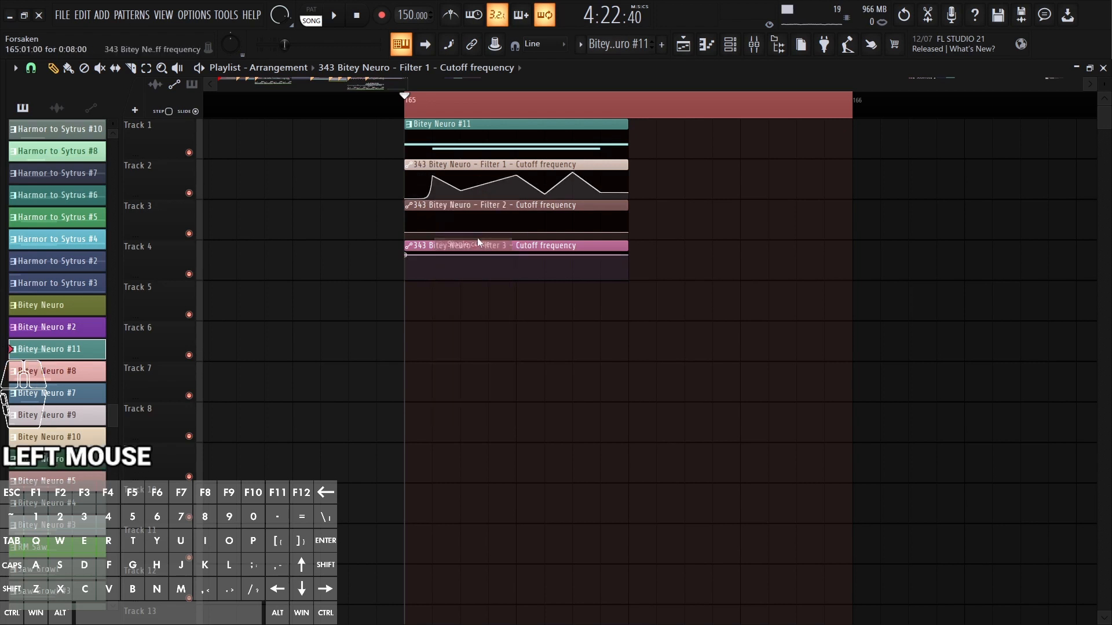
{"action": "right_click", "coordinate": [418, 187]}
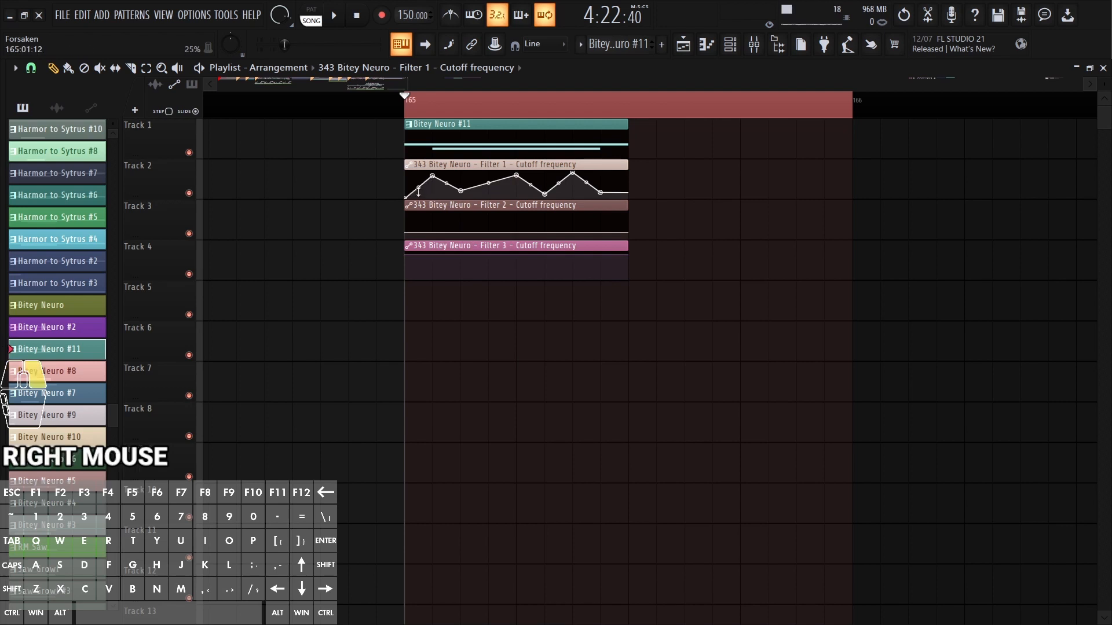
Step: Flip the Filter 2 cutoff automation clip vertically and undo the flip
{"action": "scroll", "coordinate": [550, 316], "scroll_direction": "up", "scroll_amount": 1, "text": "ctrl"}
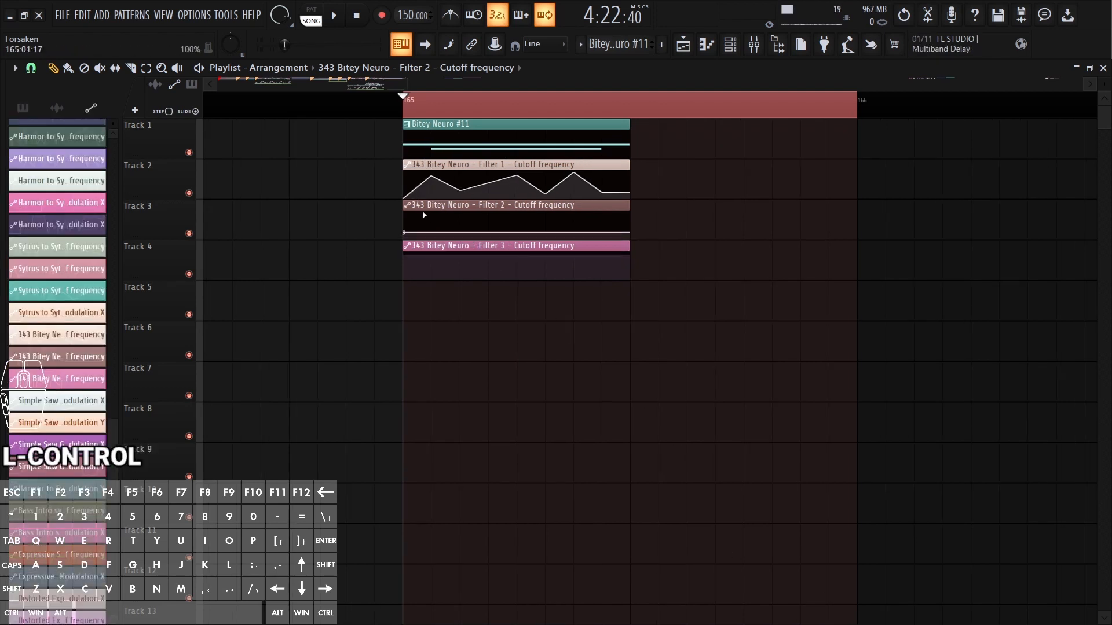
{"action": "left_click", "coordinate": [408, 206]}
{"action": "mouse_move", "coordinate": [475, 268]}
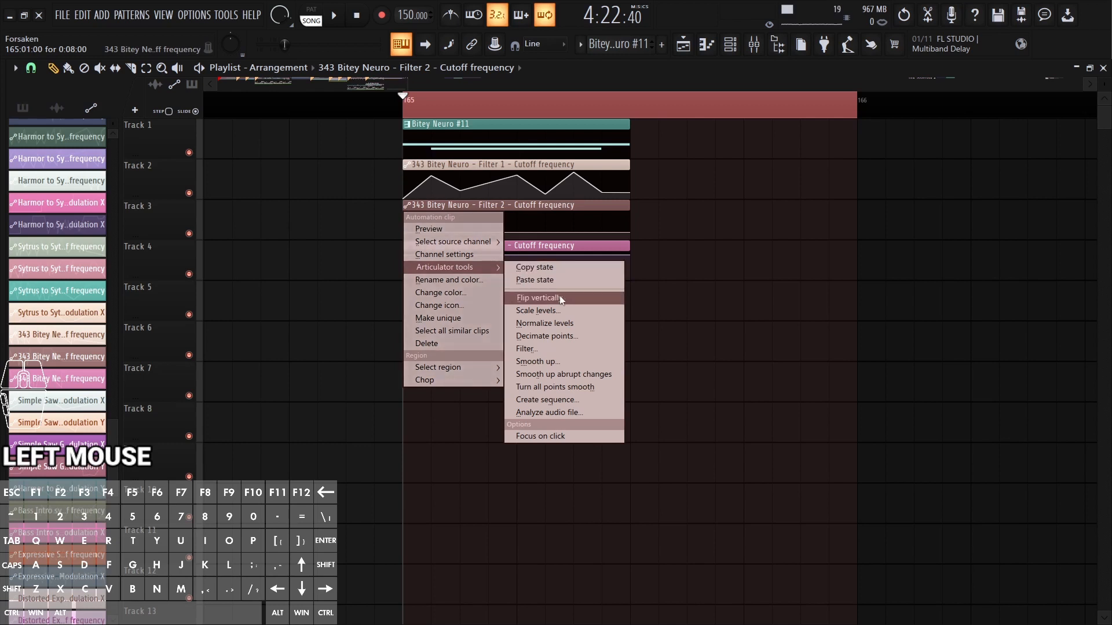
{"action": "key", "text": "f"}
{"action": "key", "text": "ctrl+z"}
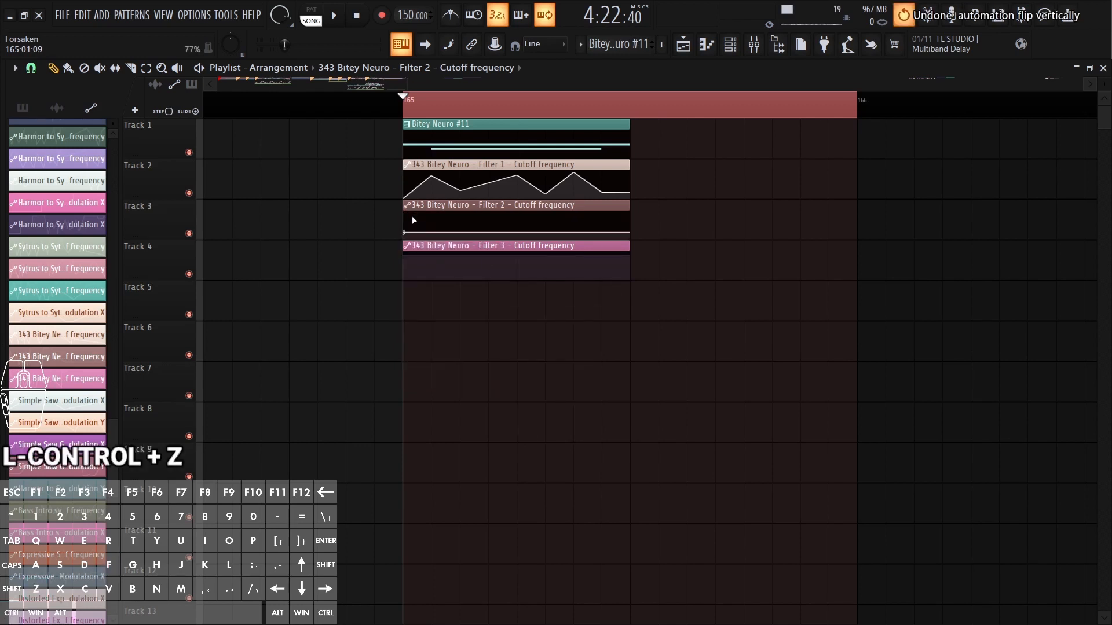
Step: Copy the state of the Filter 2 cutoff automation, paste it into the Filter 1 cutoff clip, and undo the paste
{"action": "left_click", "coordinate": [407, 206]}
{"action": "left_click", "coordinate": [552, 266]}
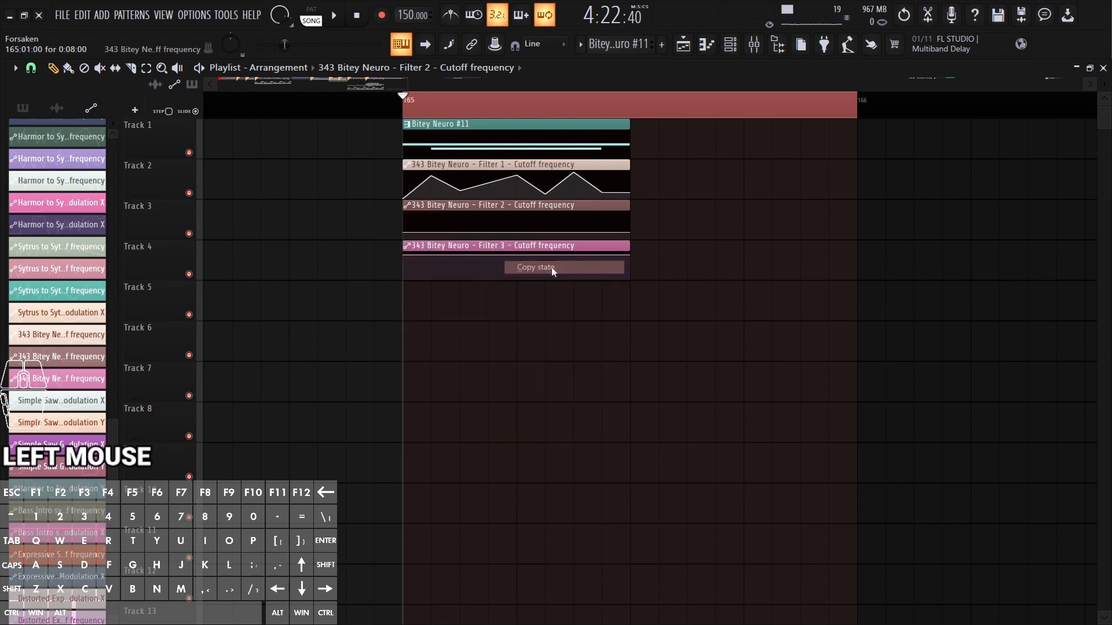
{"action": "left_click", "coordinate": [407, 165]}
{"action": "mouse_move", "coordinate": [458, 227]}
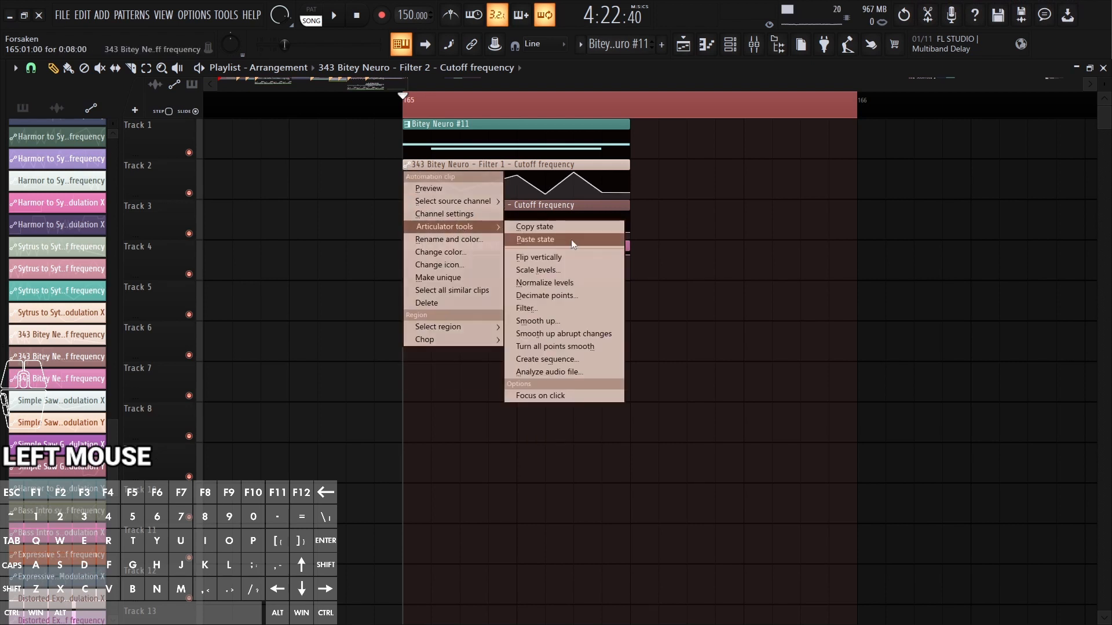
{"action": "left_click", "coordinate": [571, 239]}
{"action": "key", "text": "ctrl+z"}
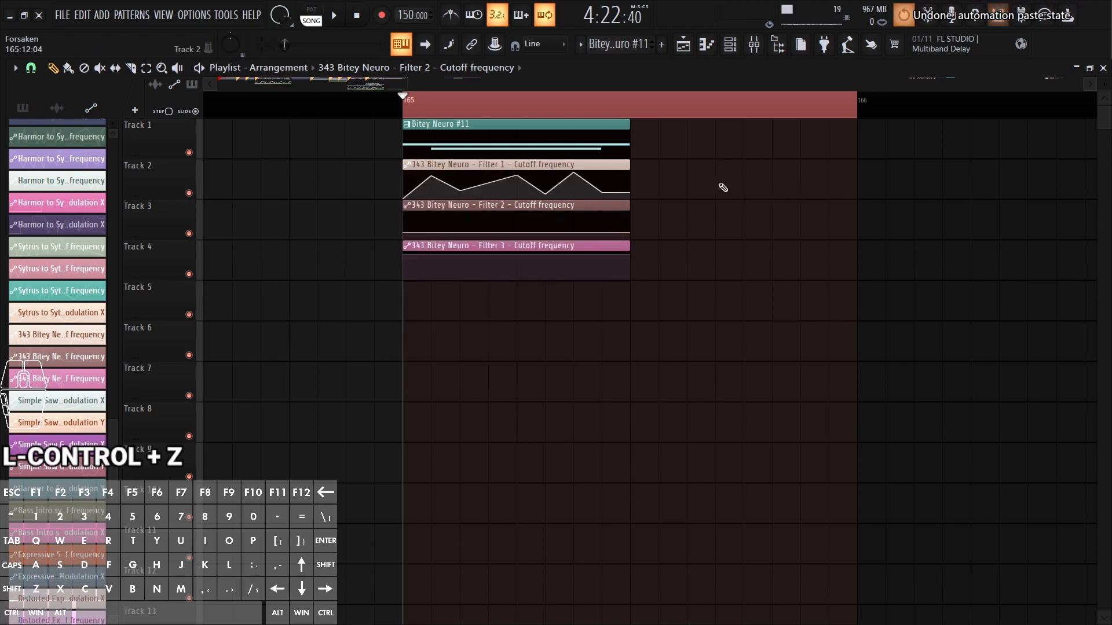
{"action": "right_click", "coordinate": [720, 186]}
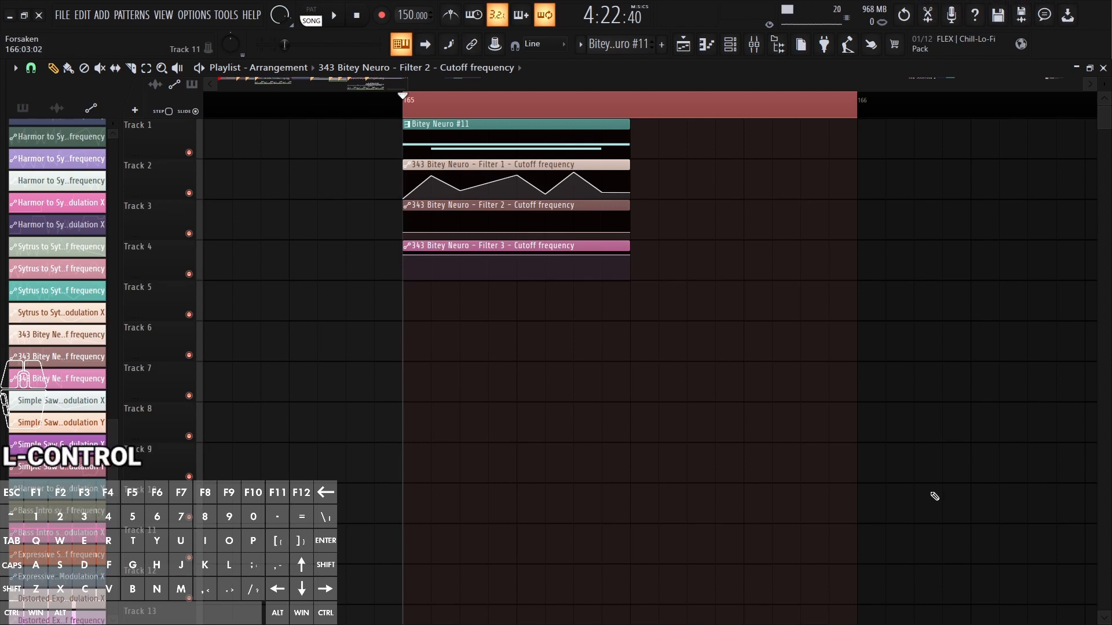
Step: Open Maximus on the 343 Bitey Neuro mixer track and view the options of its envelope graph, closing them again
{"action": "key", "text": "F9"}
{"action": "left_click", "coordinate": [945, 104]}
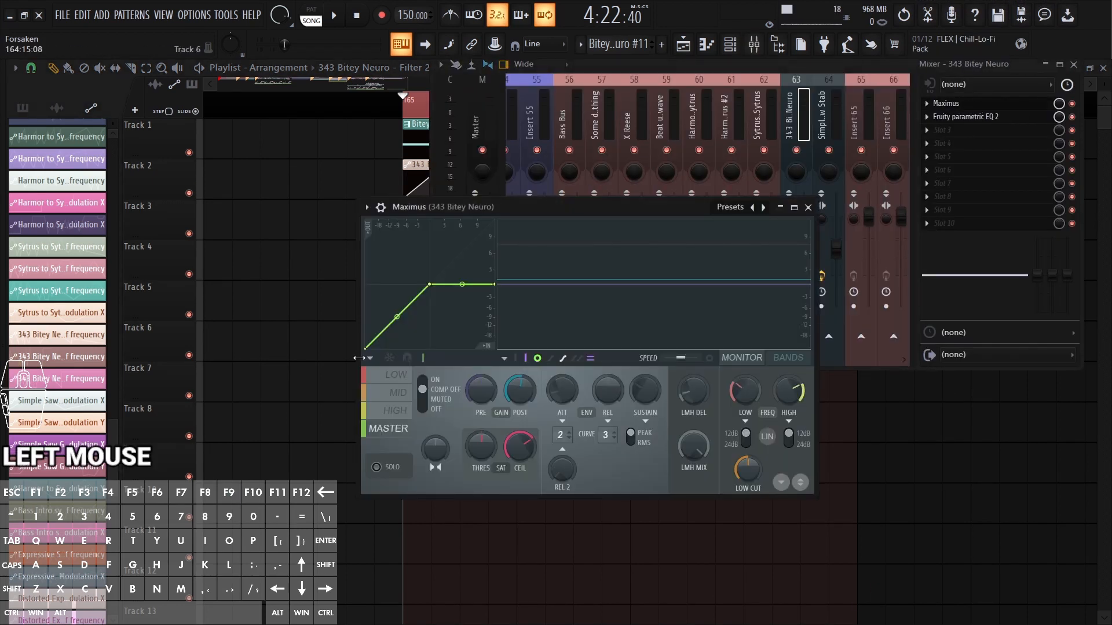
{"action": "left_click", "coordinate": [367, 359]}
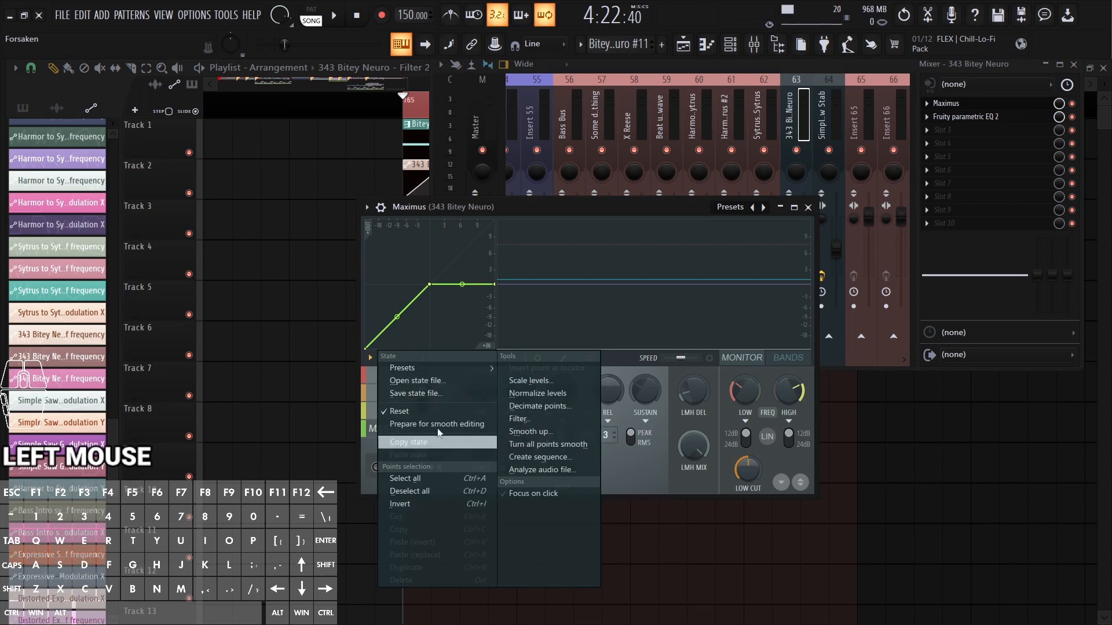
{"action": "left_click", "coordinate": [445, 246]}
Step: Add a point to the Master band's curve in Maximus at about -10.7 dB horizontally and 5.9 dB vertically
{"action": "left_click_drag", "start_coordinate": [429, 284], "coordinate": [392, 254]}
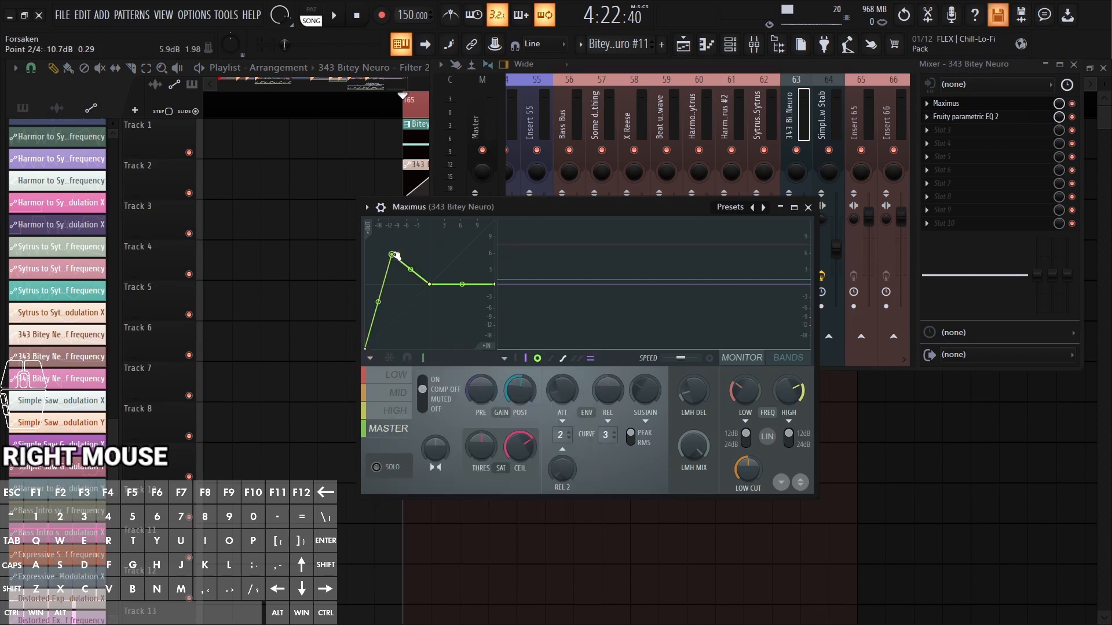
{"action": "right_click", "coordinate": [392, 254]}
{"action": "left_click", "coordinate": [392, 255]}
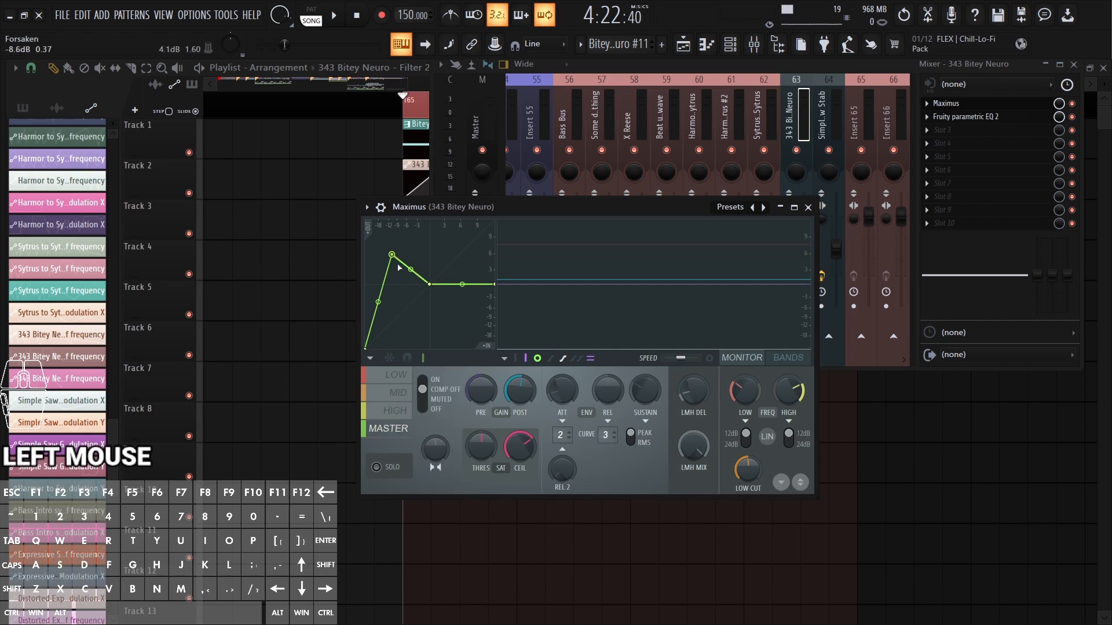
Step: Delete the added point from the Master band's curve in Maximus and close the plugin and the mixer
{"action": "right_click", "coordinate": [394, 256]}
{"action": "key", "text": "d"}
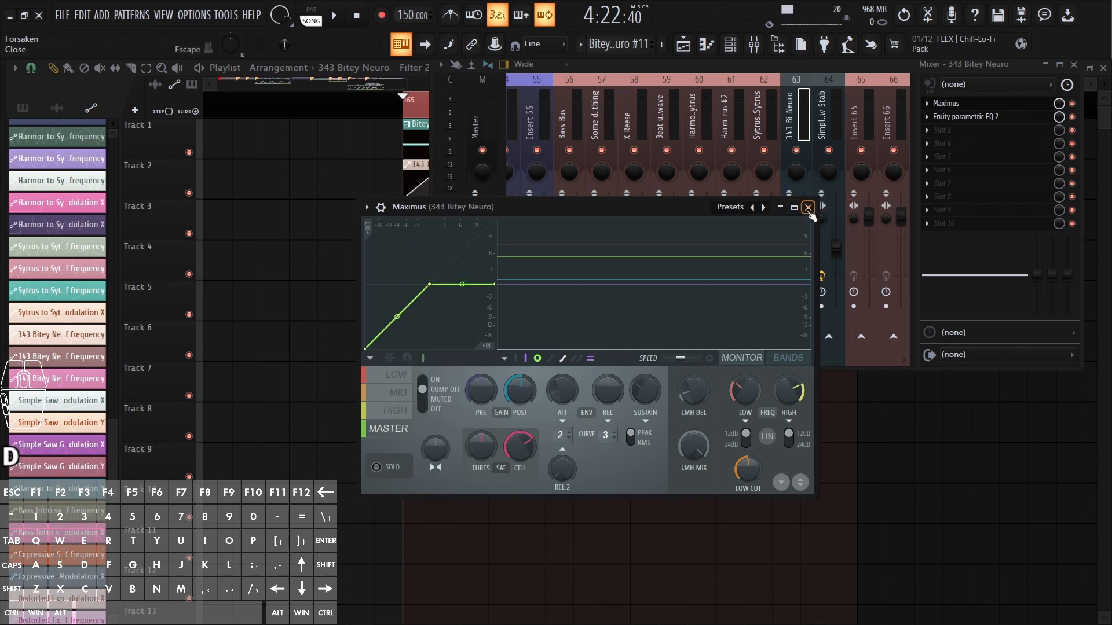
{"action": "left_click", "coordinate": [808, 207]}
{"action": "left_click", "coordinate": [1073, 64]}
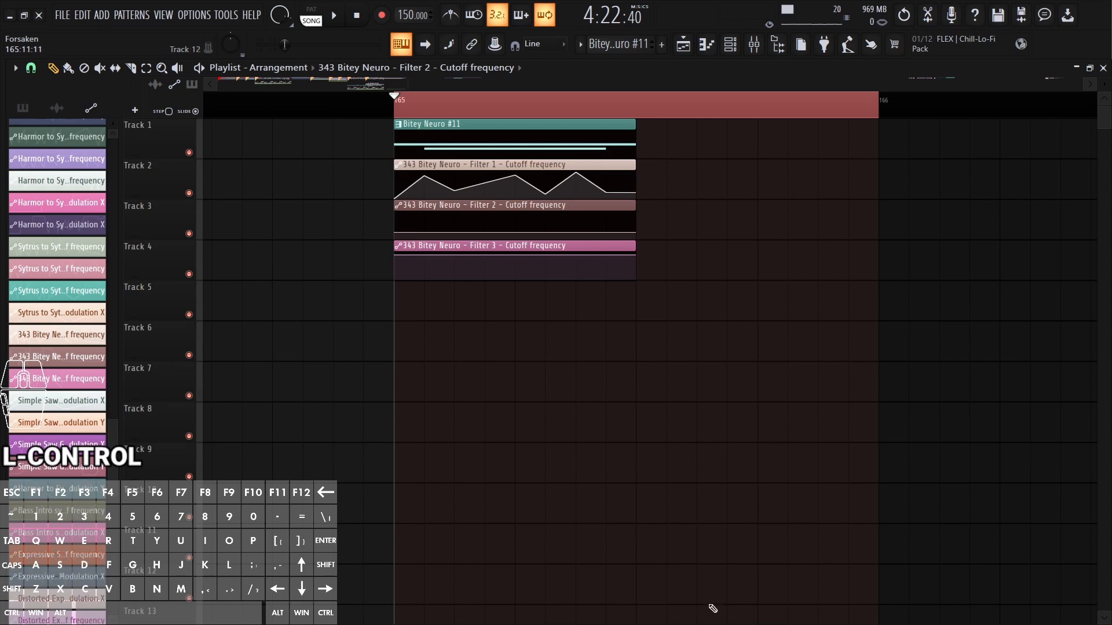
Step: Select the Filter 1, 2 and 3 cutoff automation clips together, slip their contents inside the clips, and clear the selection
{"action": "left_click_drag", "start_coordinate": [496, 162], "coordinate": [496, 278]}
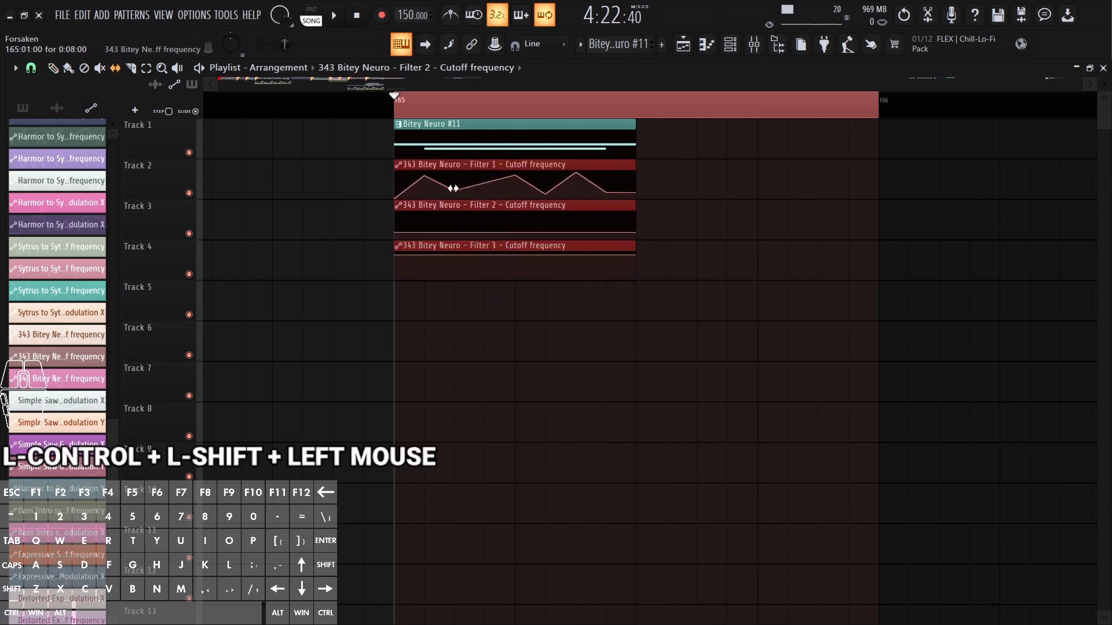
{"action": "mouse_move", "coordinate": [452, 186]}
{"action": "left_mouse_down"}
{"action": "mouse_move", "coordinate": [984, 225]}
{"action": "mouse_move", "coordinate": [832, 186]}
{"action": "mouse_move", "coordinate": [634, 193]}
{"action": "left_mouse_up"}
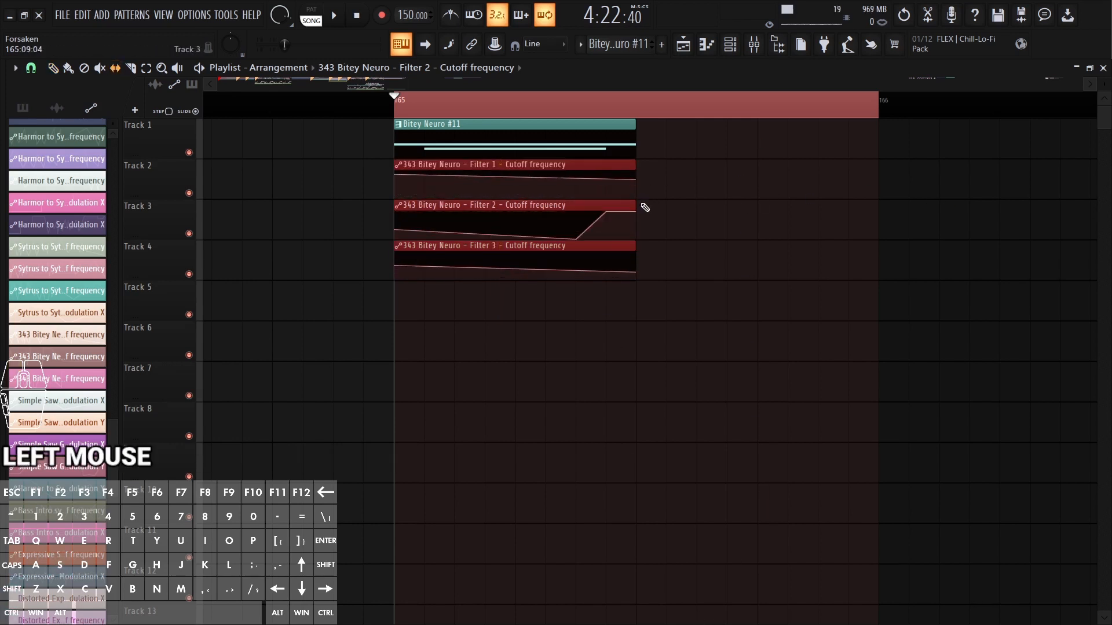
{"action": "right_click", "coordinate": [679, 259]}
Step: Slice the three filter cutoff automation clips vertically at their midpoint
{"action": "left_click_drag", "start_coordinate": [682, 322], "coordinate": [528, 254]}
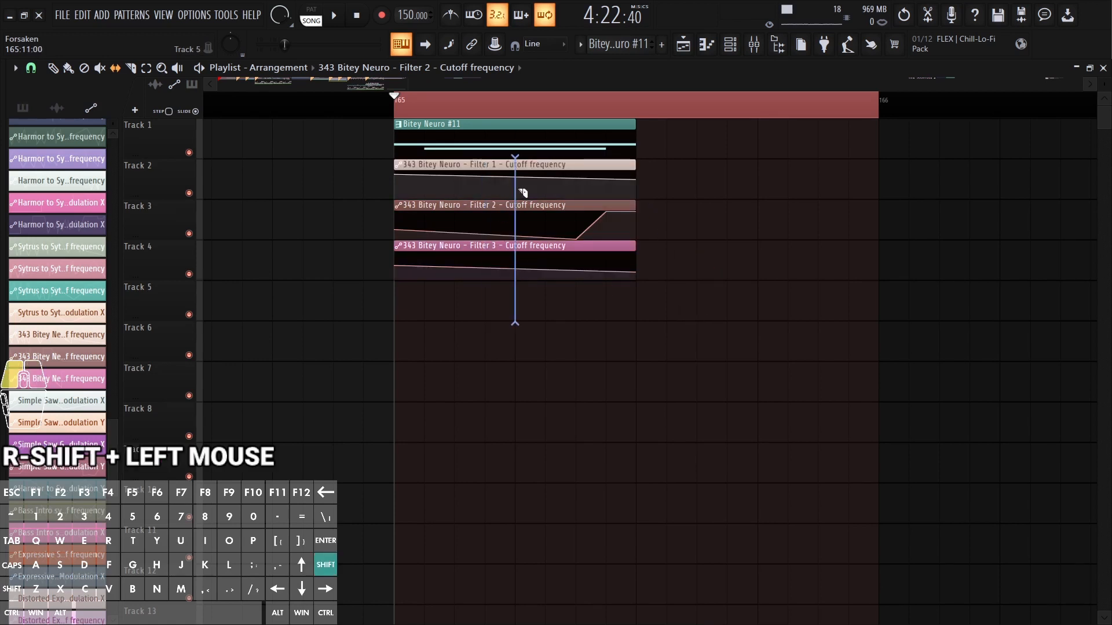
{"action": "left_click_drag", "start_coordinate": [523, 192], "coordinate": [514, 188]}
{"action": "right_click", "coordinate": [749, 205]}
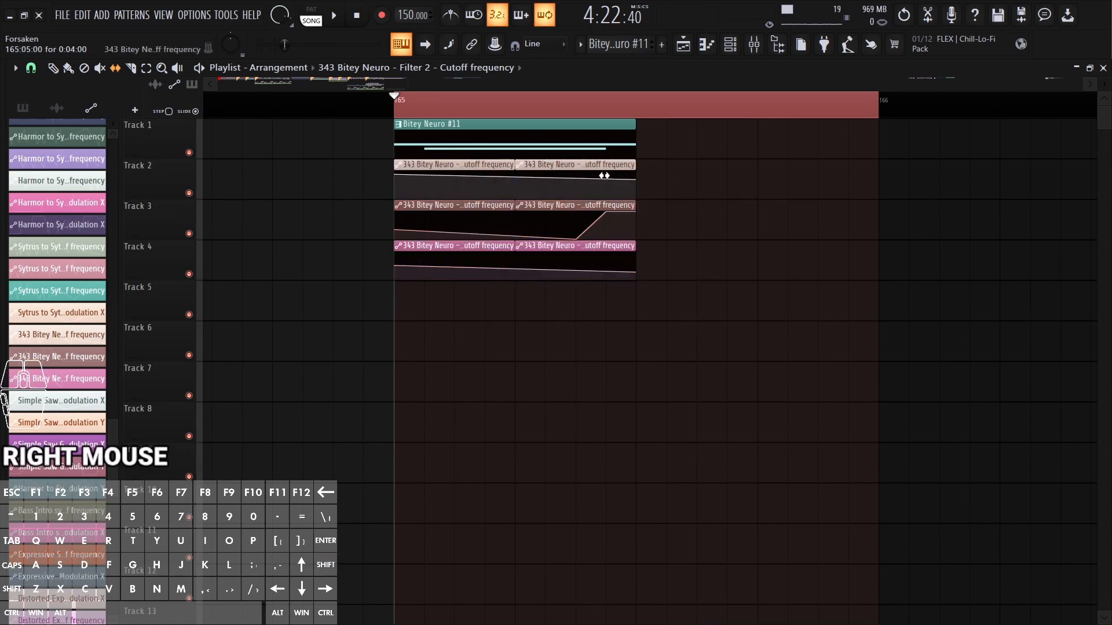
Step: Slip the automation inside the second halves of the three cutoff clips and play the result briefly
{"action": "left_click_drag", "start_coordinate": [604, 176], "coordinate": [722, 223]}
{"action": "right_click", "coordinate": [722, 224]}
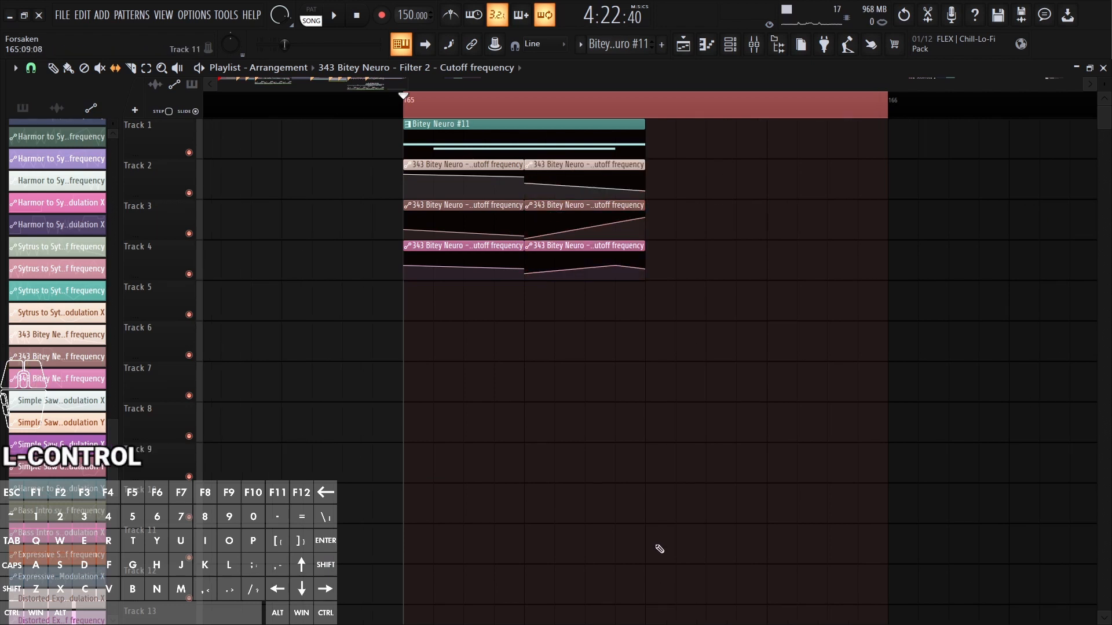
{"action": "key", "text": "space"}
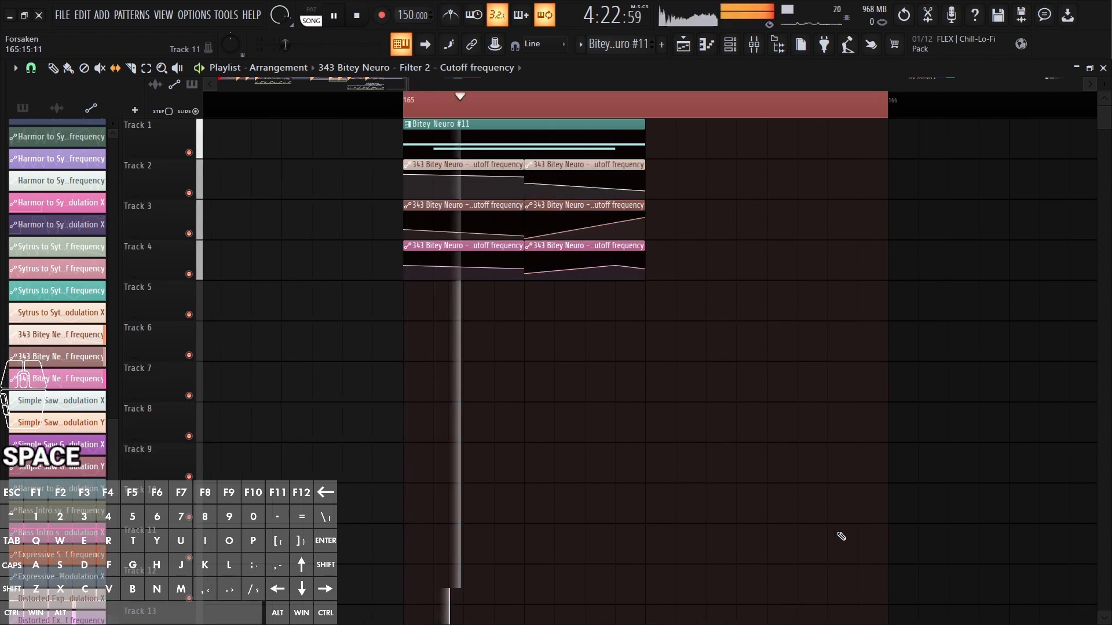
{"action": "key", "text": "space"}
Step: Select all six cutoff clip halves, slip their contents together, play the result, and clear the clip and time selections
{"action": "mouse_move", "coordinate": [469, 174]}
{"action": "left_mouse_down"}
{"action": "mouse_move", "coordinate": [496, 214]}
{"action": "mouse_move", "coordinate": [566, 199]}
{"action": "left_mouse_up"}
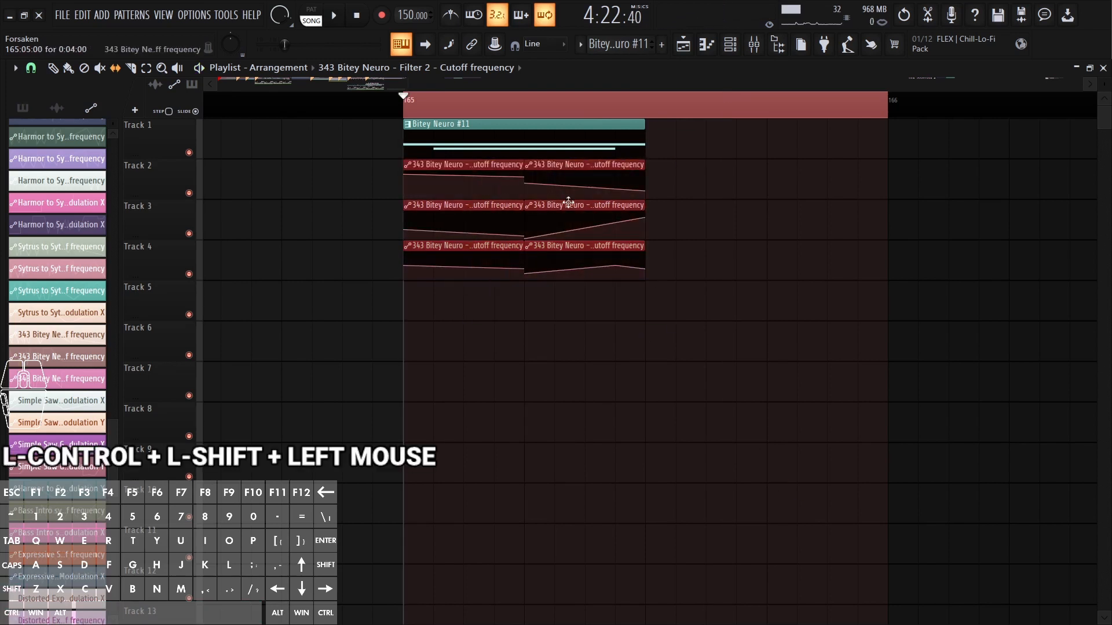
{"action": "left_click", "coordinate": [740, 211]}
{"action": "key", "text": "space"}
{"action": "key", "text": "space"}
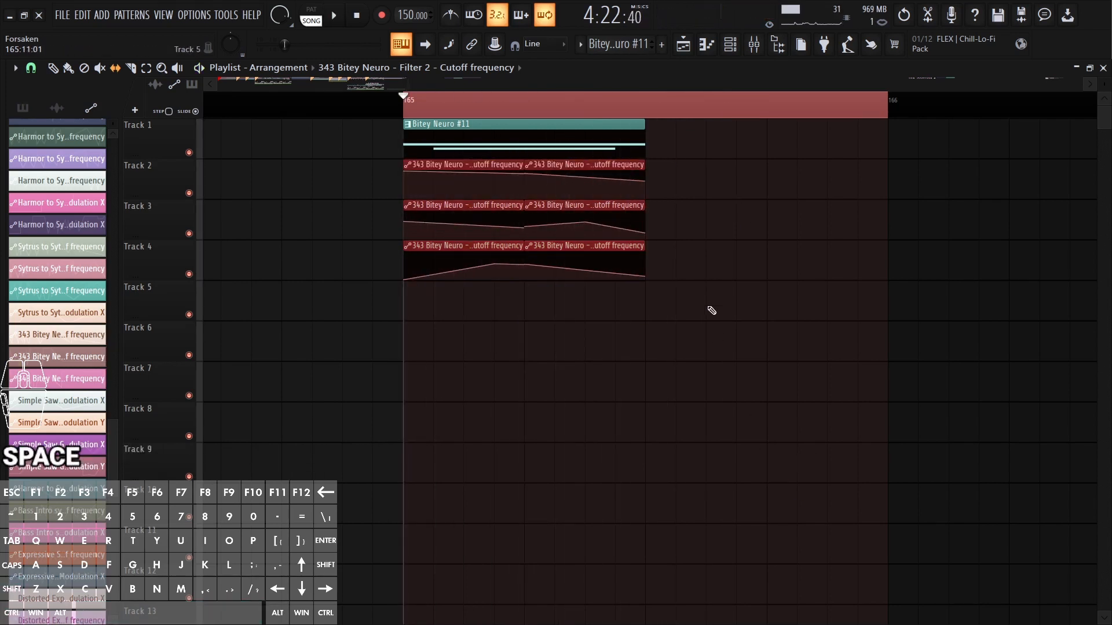
{"action": "right_click", "coordinate": [655, 85]}
{"action": "key", "text": "ctrl+d"}
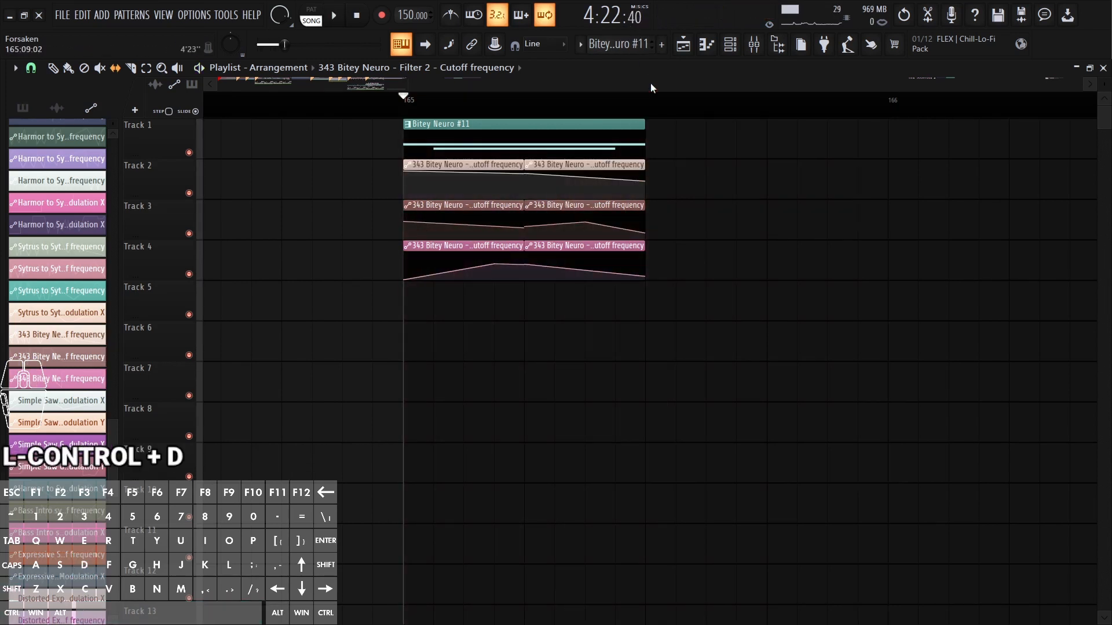
Step: Set a time selection from bar 97 to bar 129, spanning the Breakdown, Rise and Drop 2 sections
{"action": "right_click", "coordinate": [651, 82]}
{"action": "right_click", "coordinate": [217, 112]}
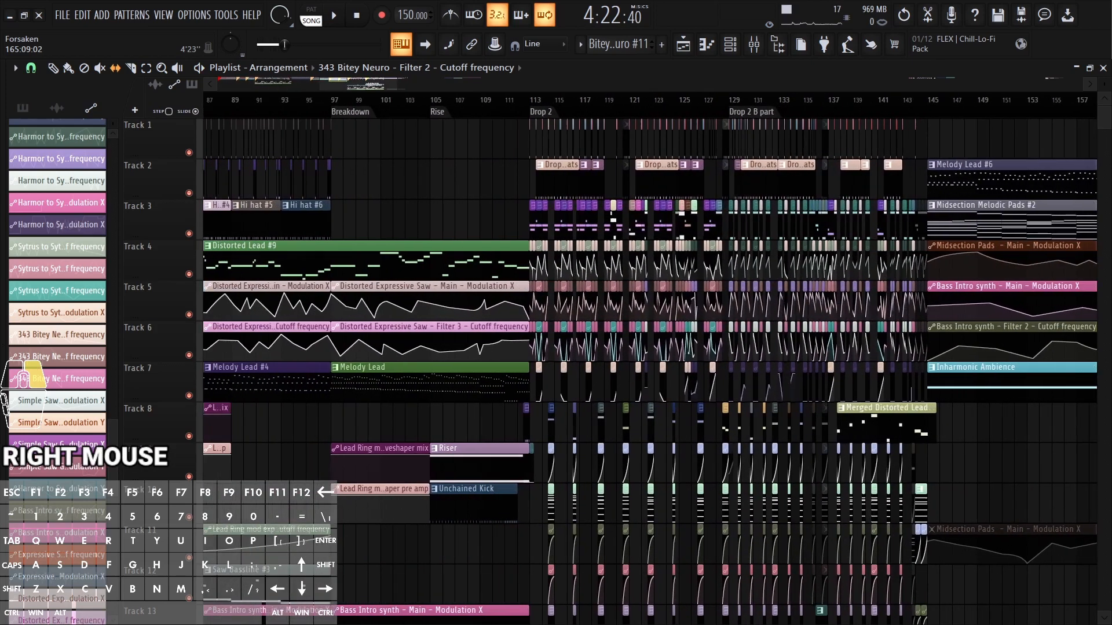
{"action": "left_click", "coordinate": [301, 105]}
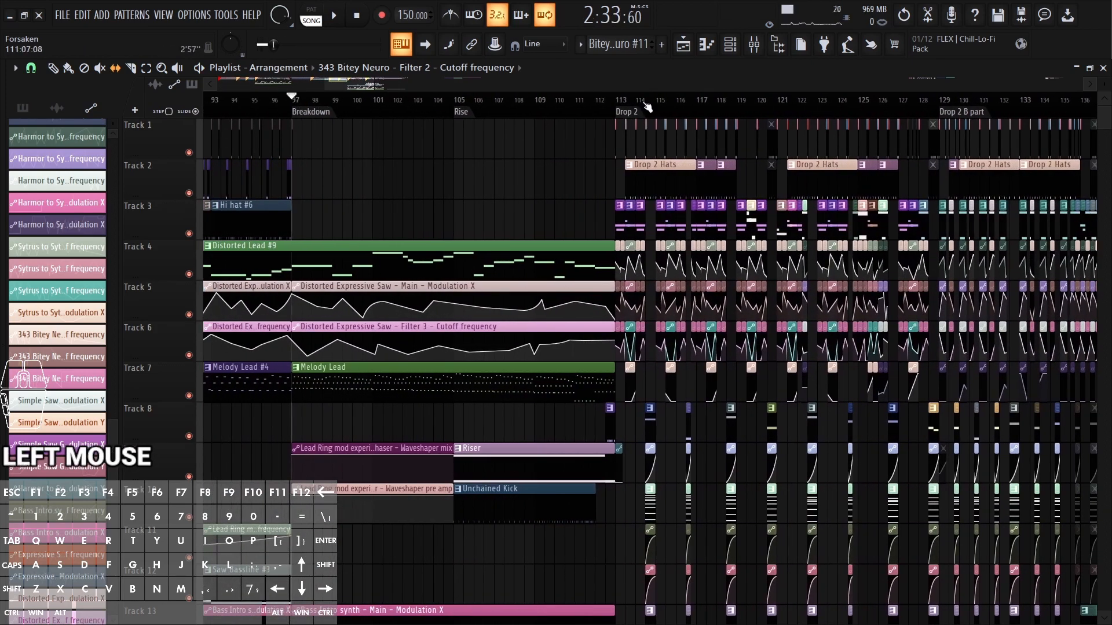
{"action": "left_click", "coordinate": [950, 103]}
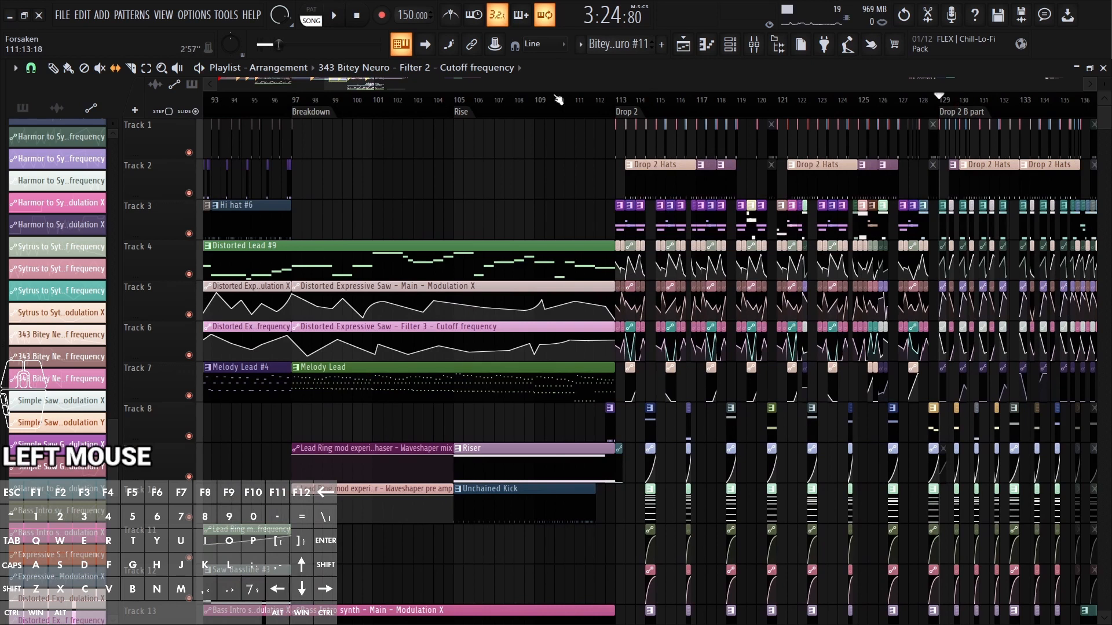
{"action": "left_click_drag", "start_coordinate": [295, 107], "coordinate": [940, 106]}
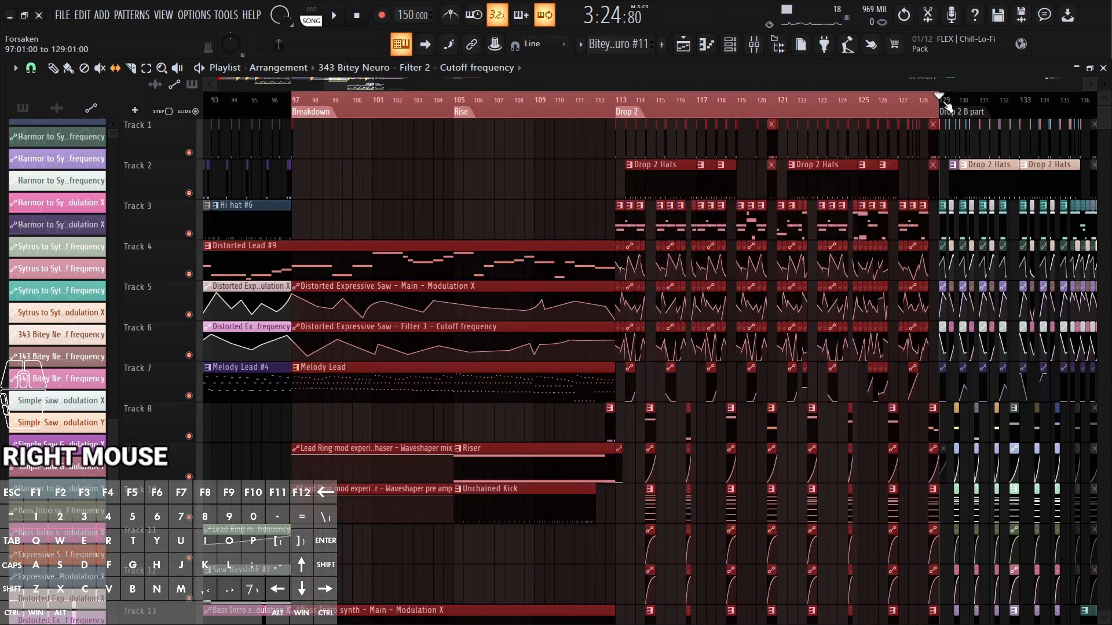
{"action": "scroll", "coordinate": [741, 611], "scroll_direction": "up", "scroll_amount": 1, "text": "ctrl"}
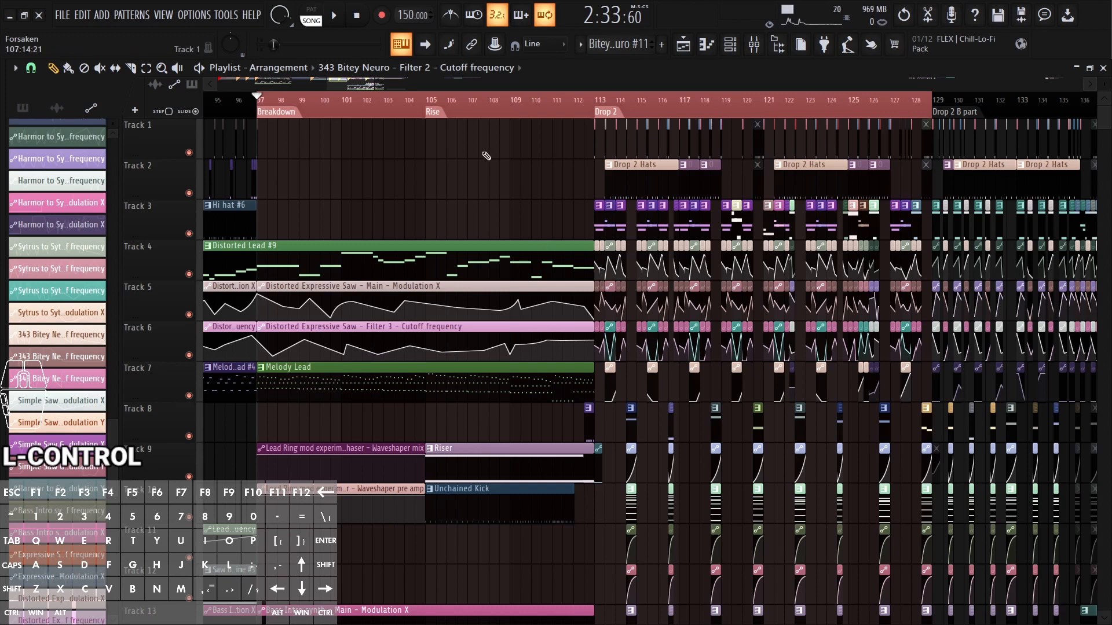
Step: Play the arrangement from the Breakdown into the end of Drop 2 while examining its sliced automation clips, and stop playback
{"action": "key", "text": "space"}
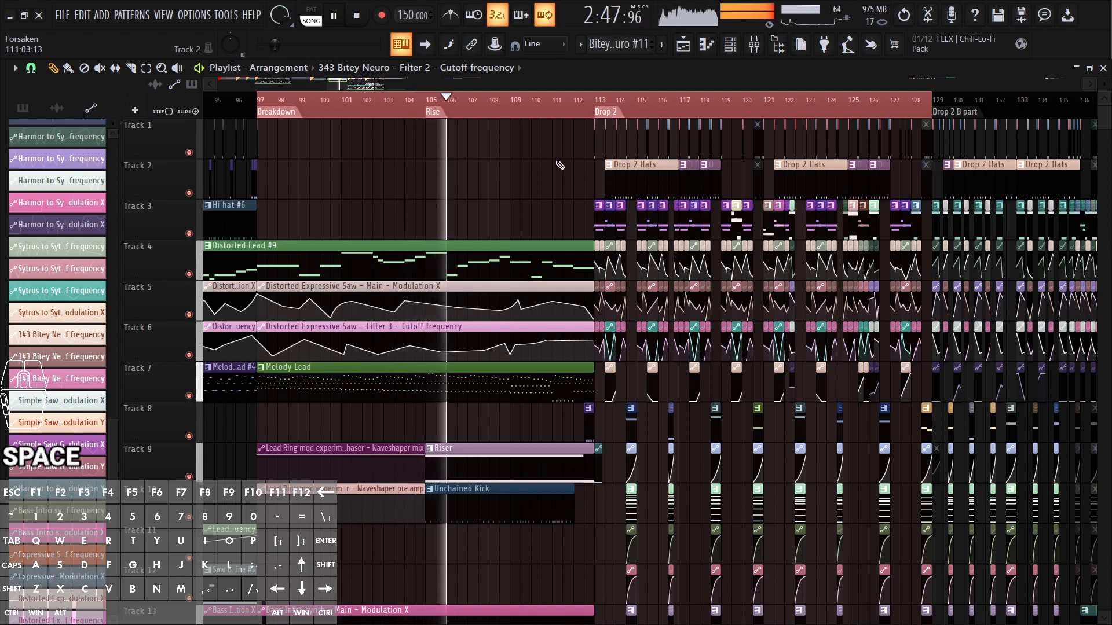
{"action": "scroll", "coordinate": [560, 166], "scroll_direction": "down", "scroll_amount": 1}
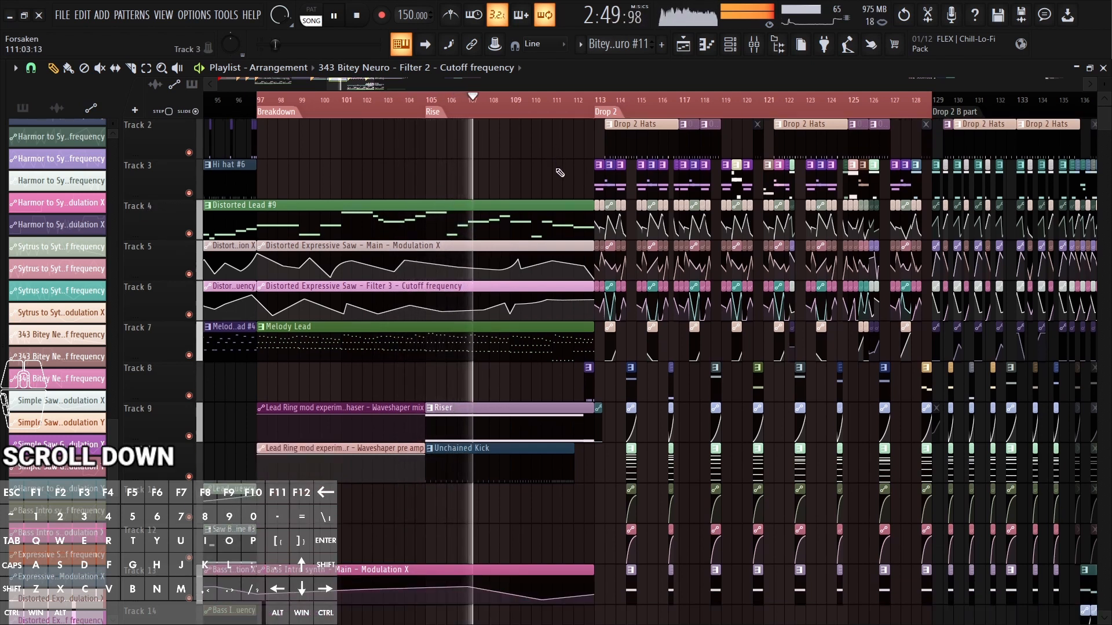
{"action": "scroll", "coordinate": [558, 168], "scroll_direction": "up", "scroll_amount": 1}
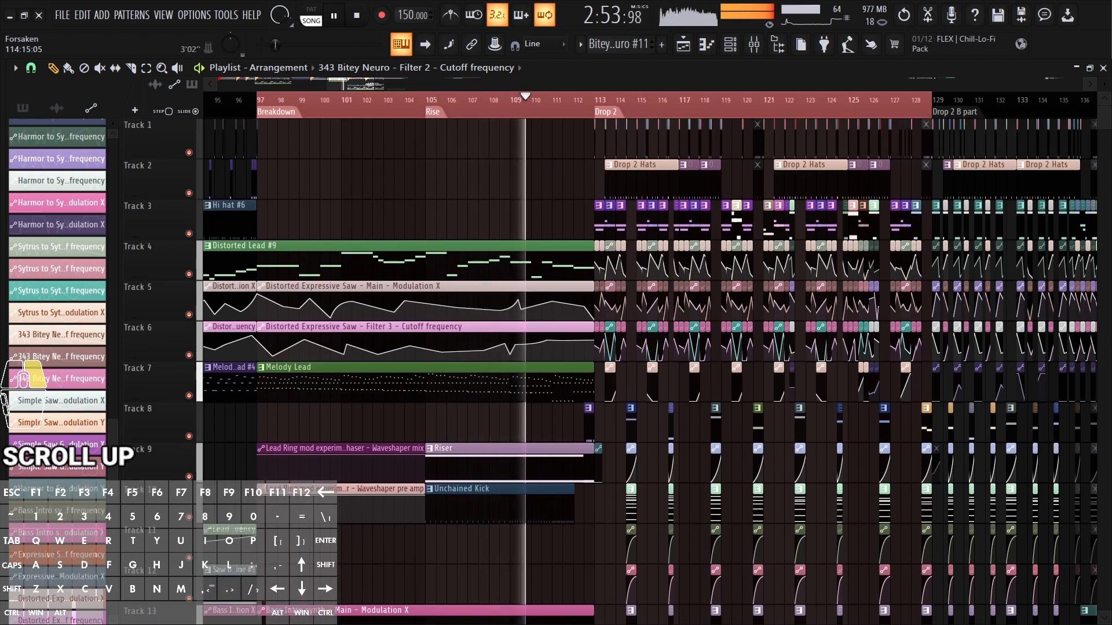
{"action": "right_click", "coordinate": [648, 83]}
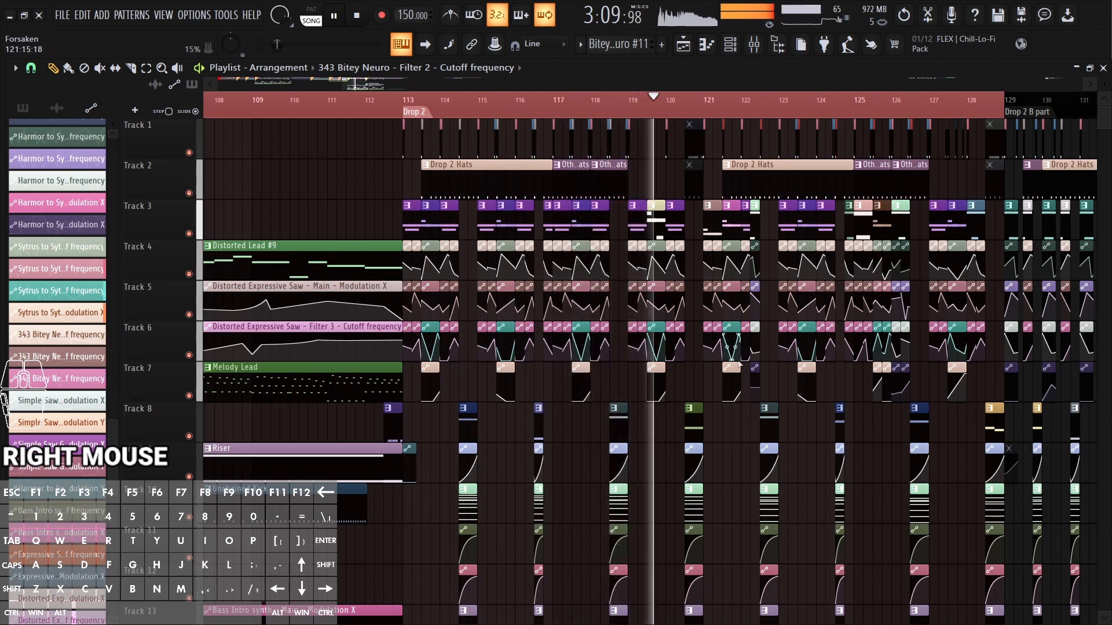
{"action": "scroll", "coordinate": [693, 82], "scroll_direction": "up", "scroll_amount": 5}
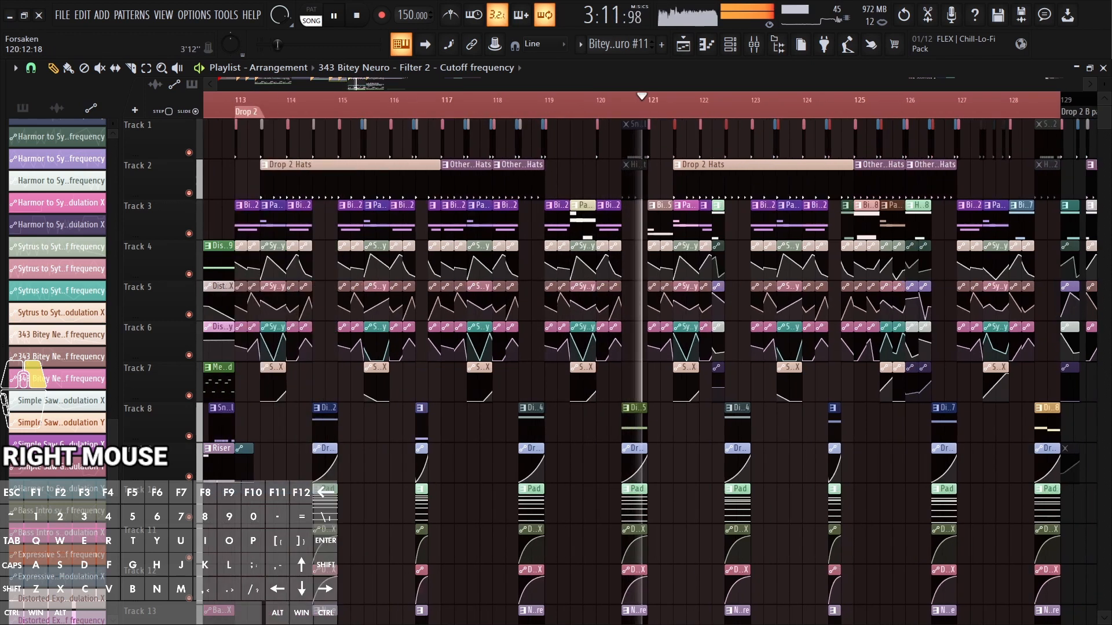
{"action": "left_click_drag", "start_coordinate": [357, 83], "coordinate": [364, 84]}
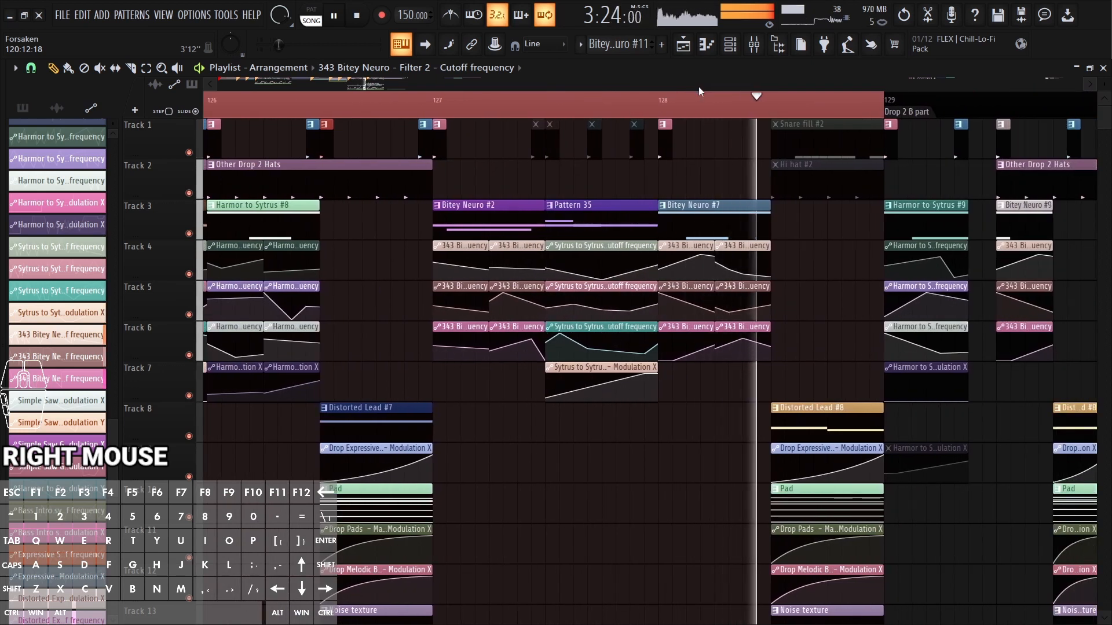
{"action": "key", "text": "space"}
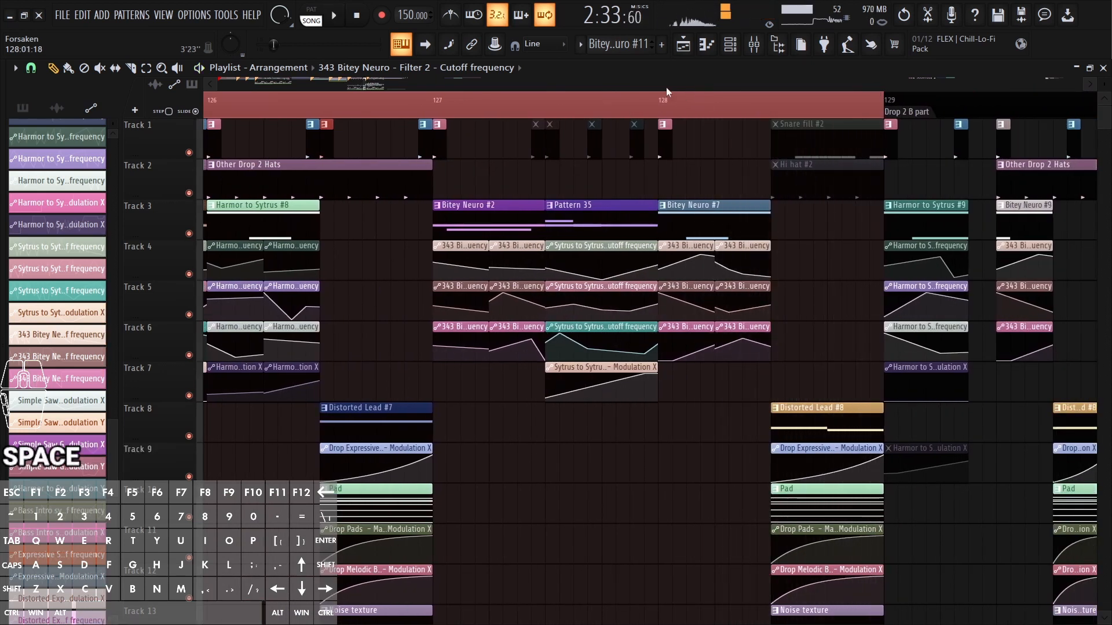
Step: Start playback at the Breakdown, cut all sound instantly with the stop-sound command, and return the playhead to bar 97
{"action": "left_click_drag", "start_coordinate": [666, 85], "coordinate": [666, 85]}
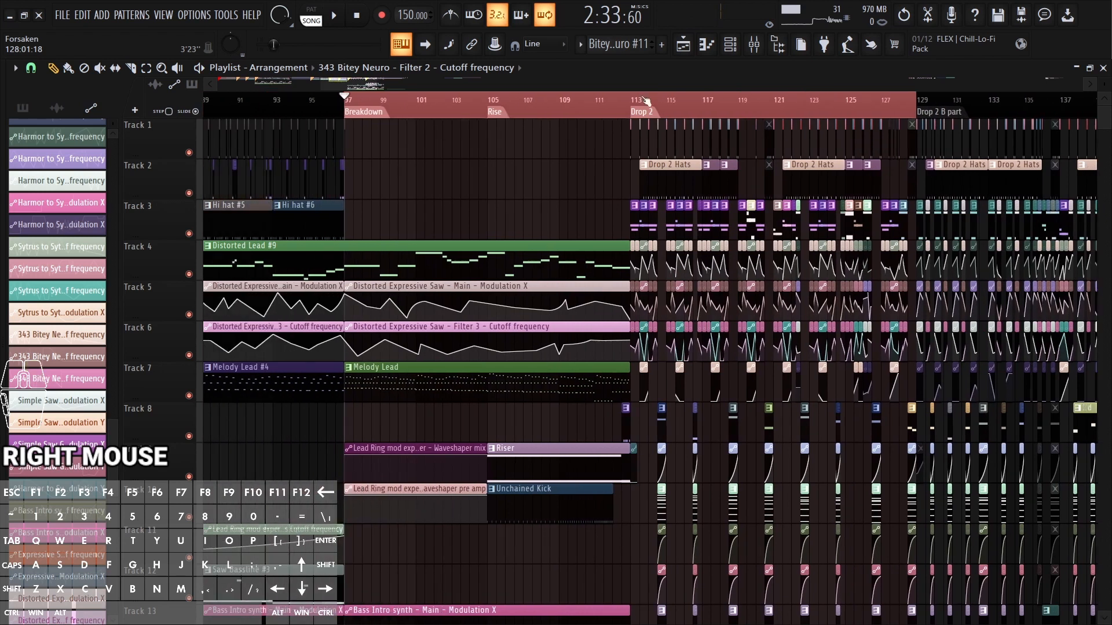
{"action": "key", "text": "ctrl"}
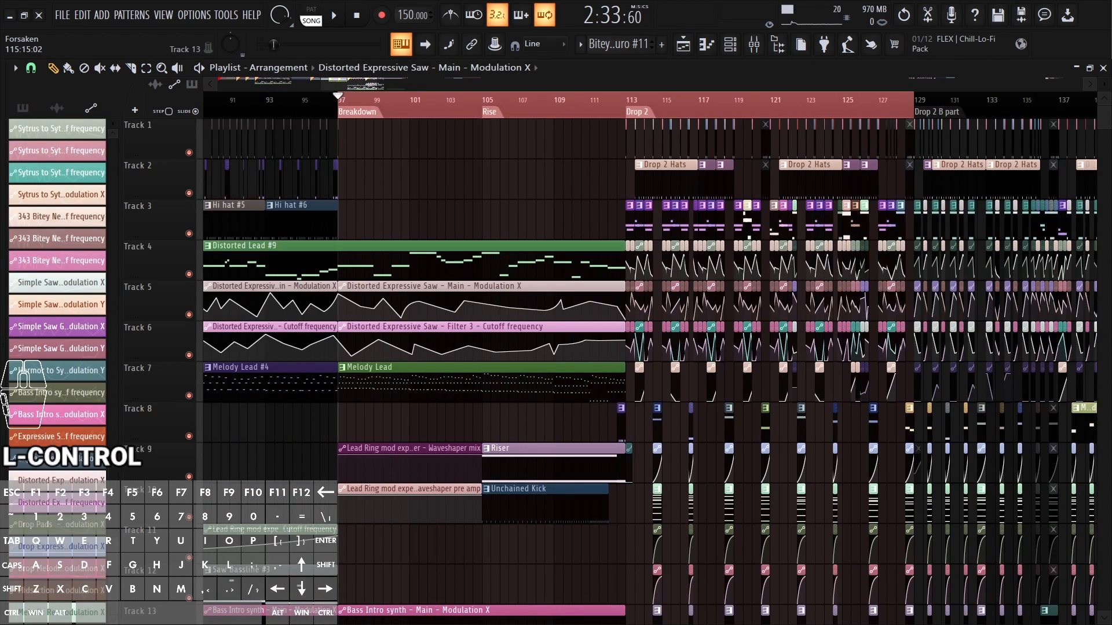
{"action": "right_click", "coordinate": [449, 164]}
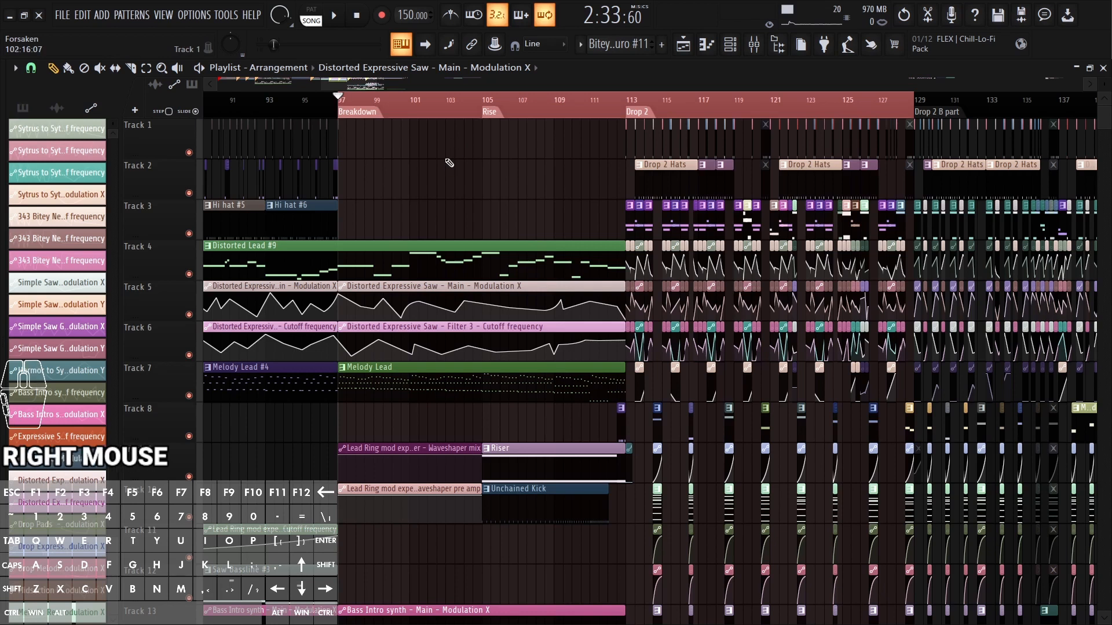
{"action": "left_click", "coordinate": [365, 110]}
{"action": "key", "text": "space"}
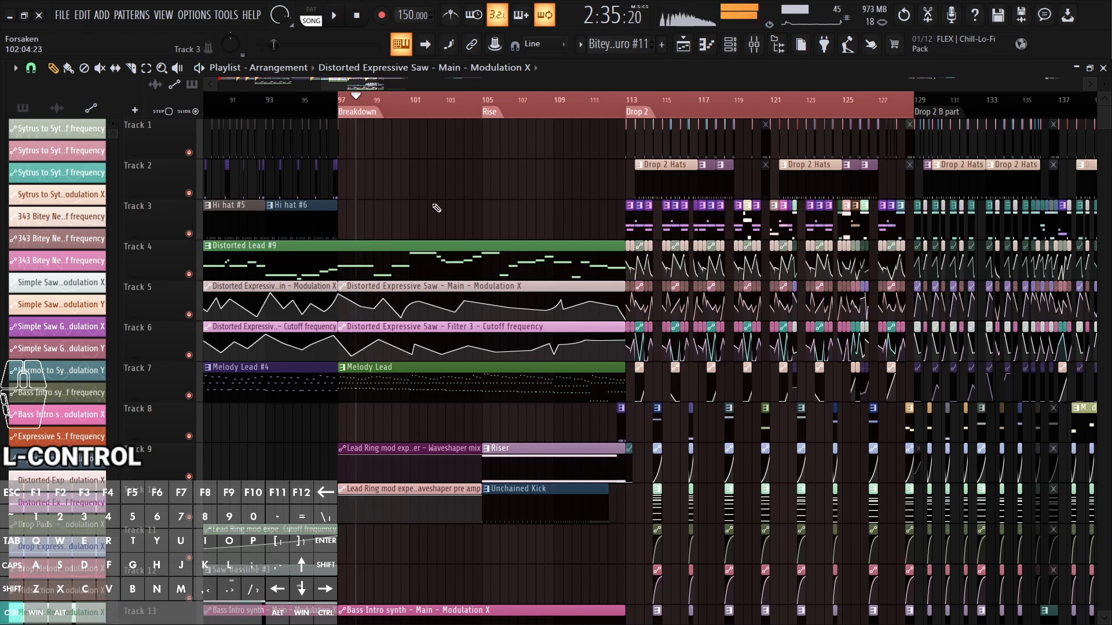
{"action": "key", "text": "ctrl+h"}
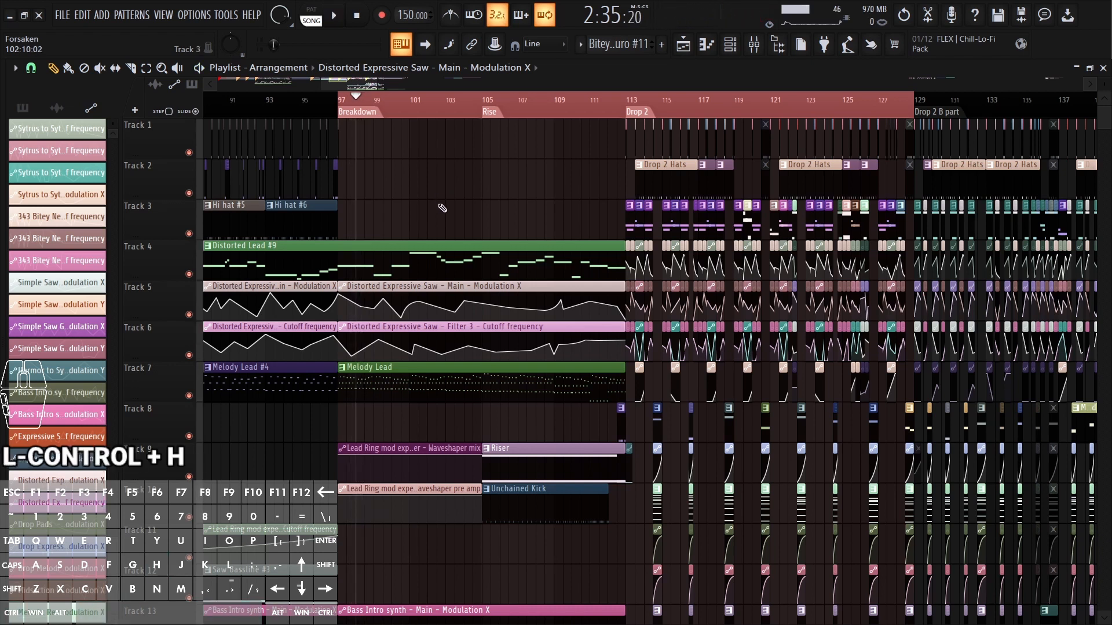
{"action": "left_click", "coordinate": [341, 102]}
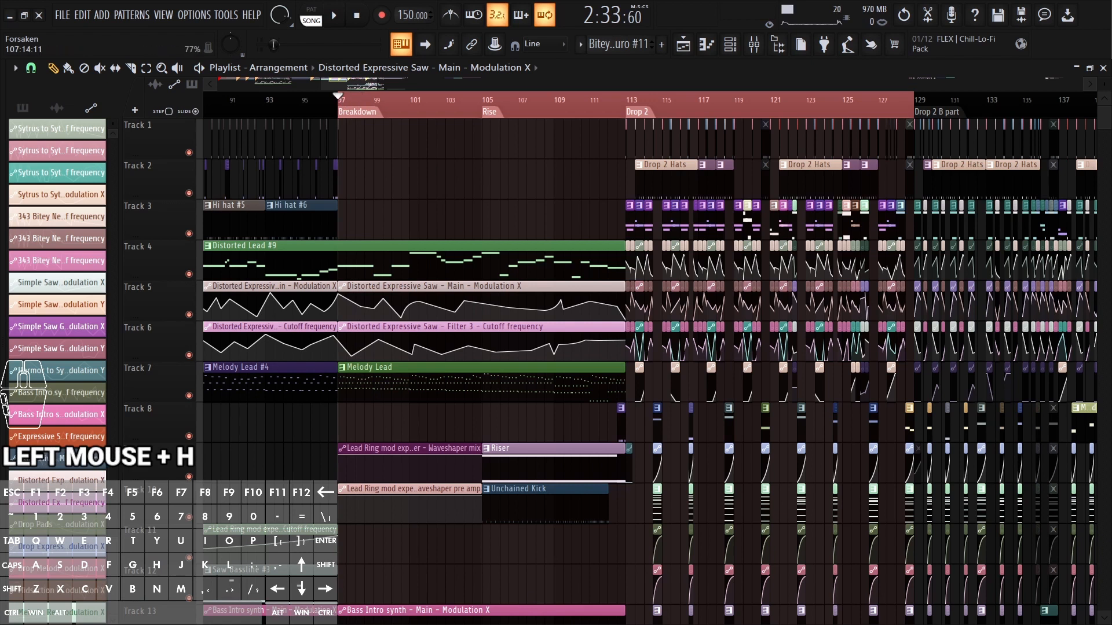
{"action": "scroll", "coordinate": [510, 307], "scroll_direction": "down", "scroll_amount": 1}
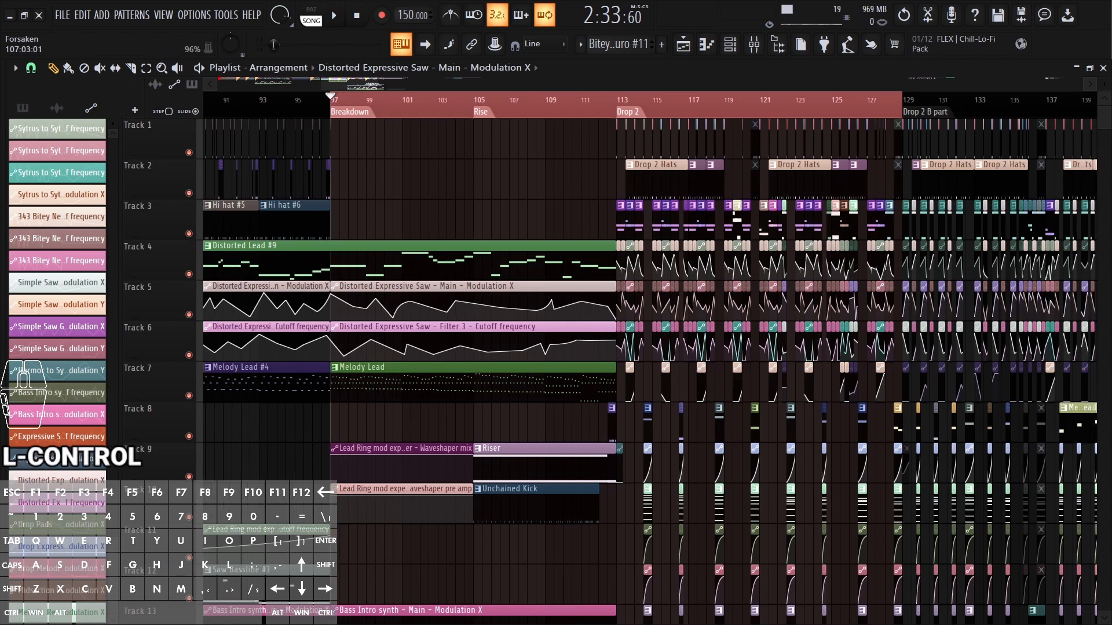